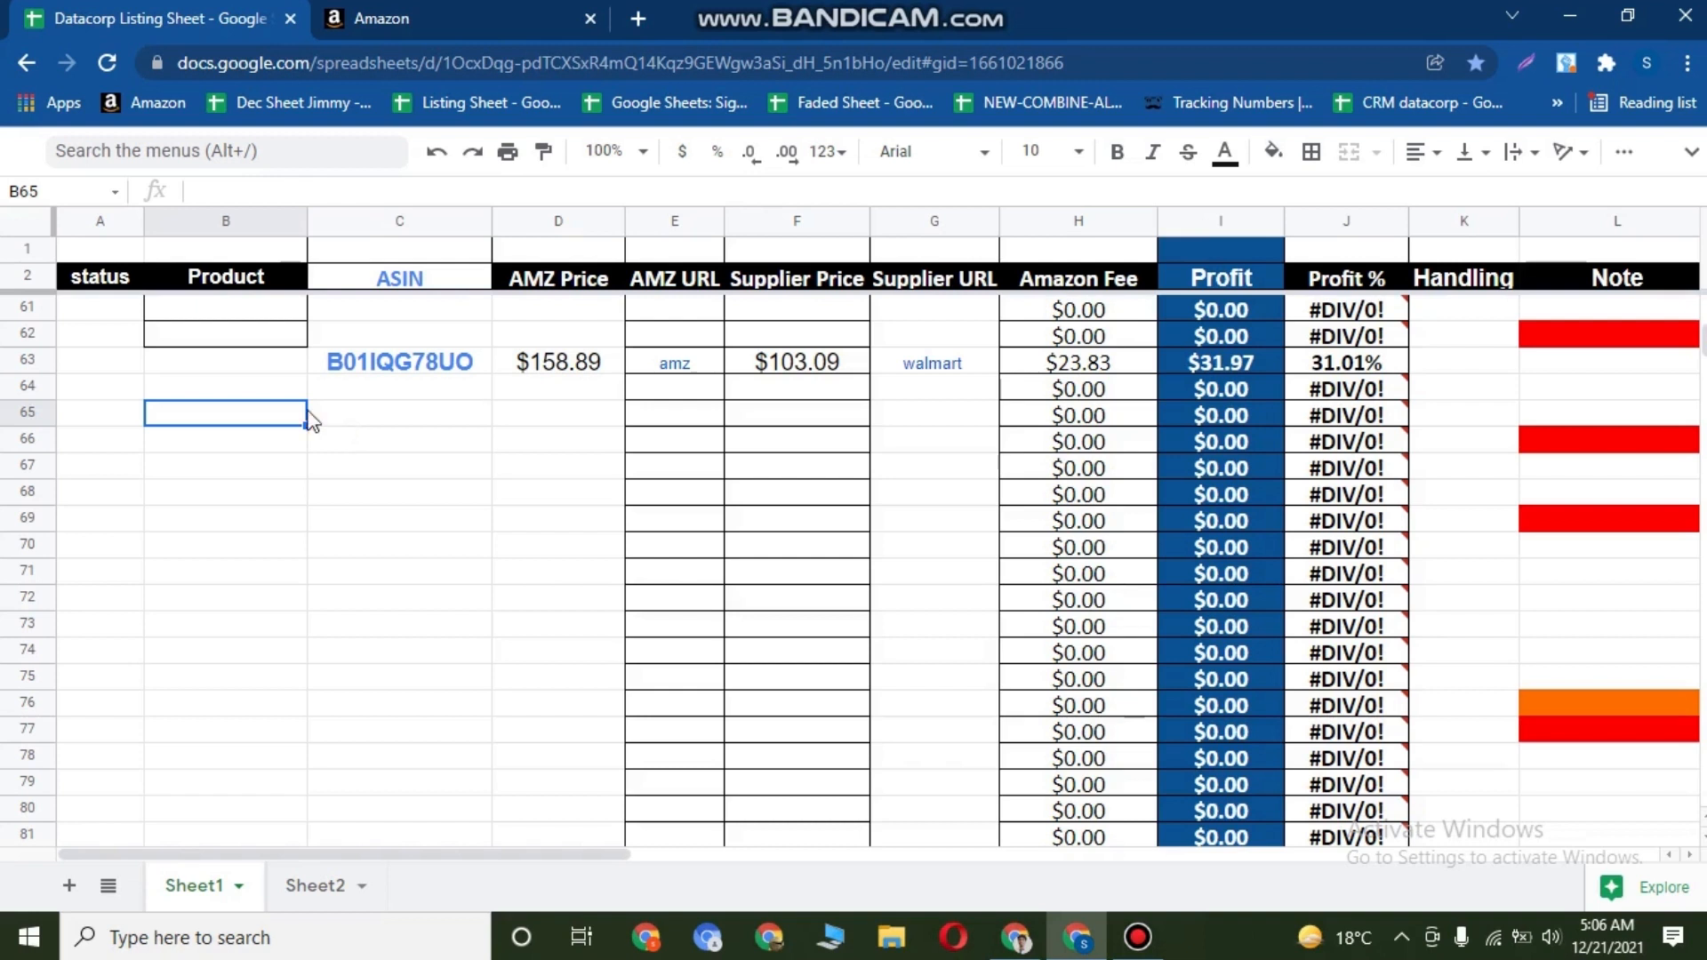
# Copy the product's ASIN from row 63 of the listing sheet.
pyautogui.click(399, 414)
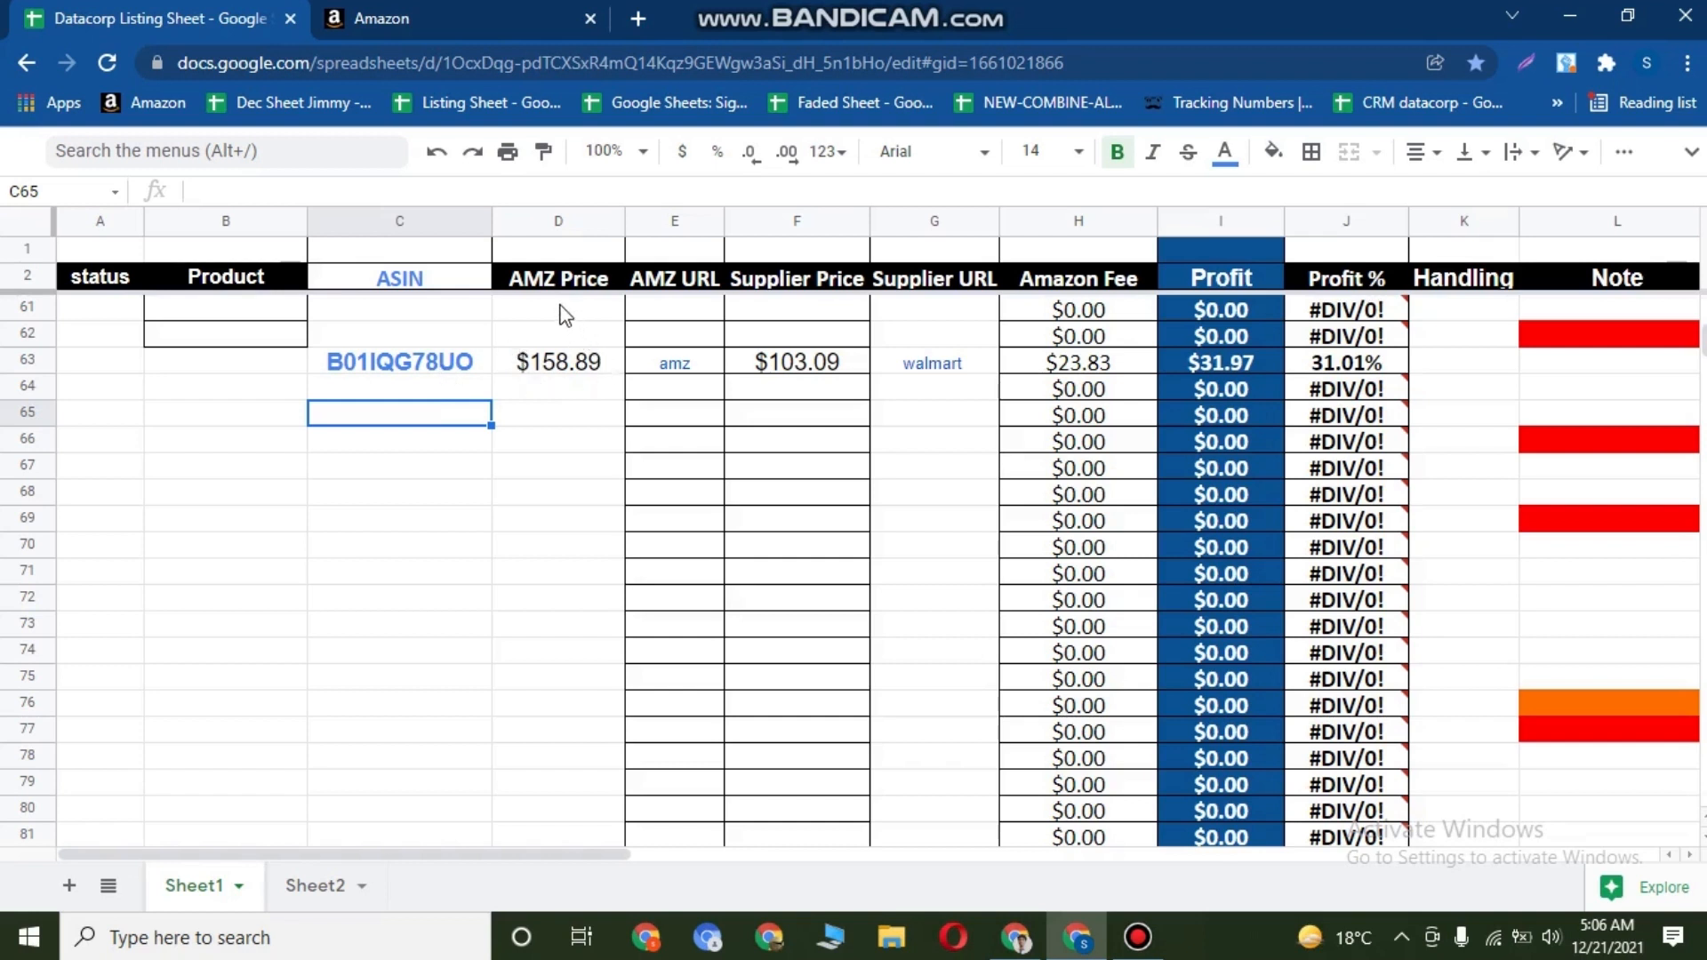
pyautogui.click(392, 368)
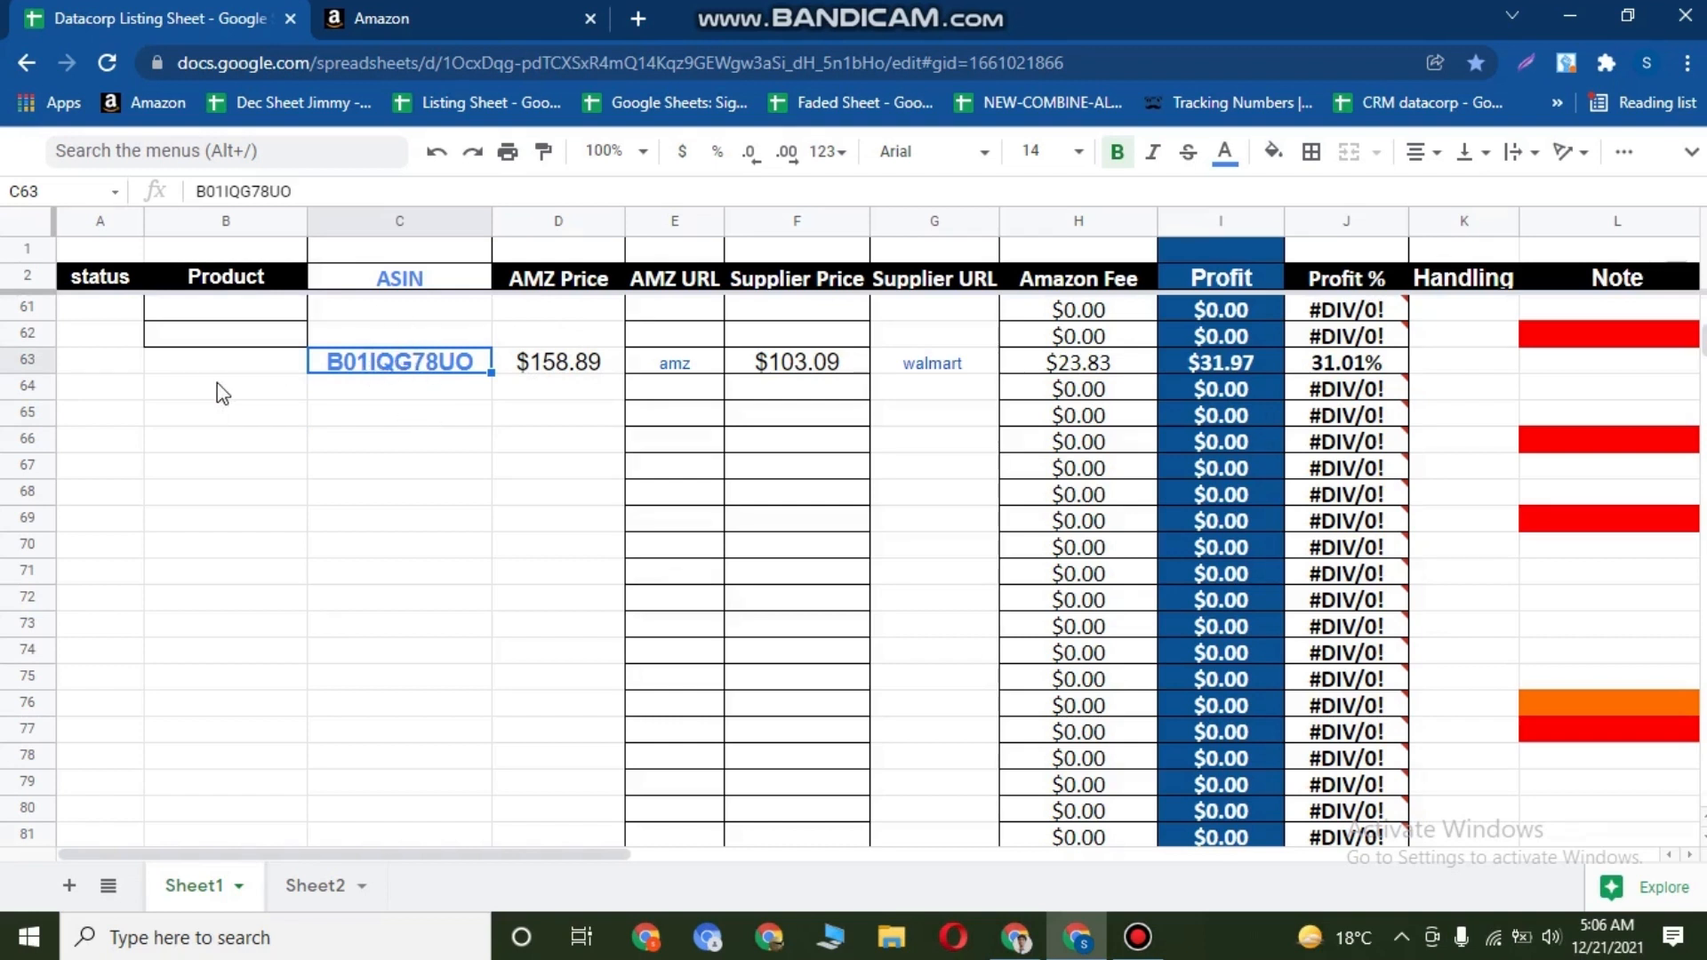
pyautogui.click(388, 385)
pyautogui.click(394, 368)
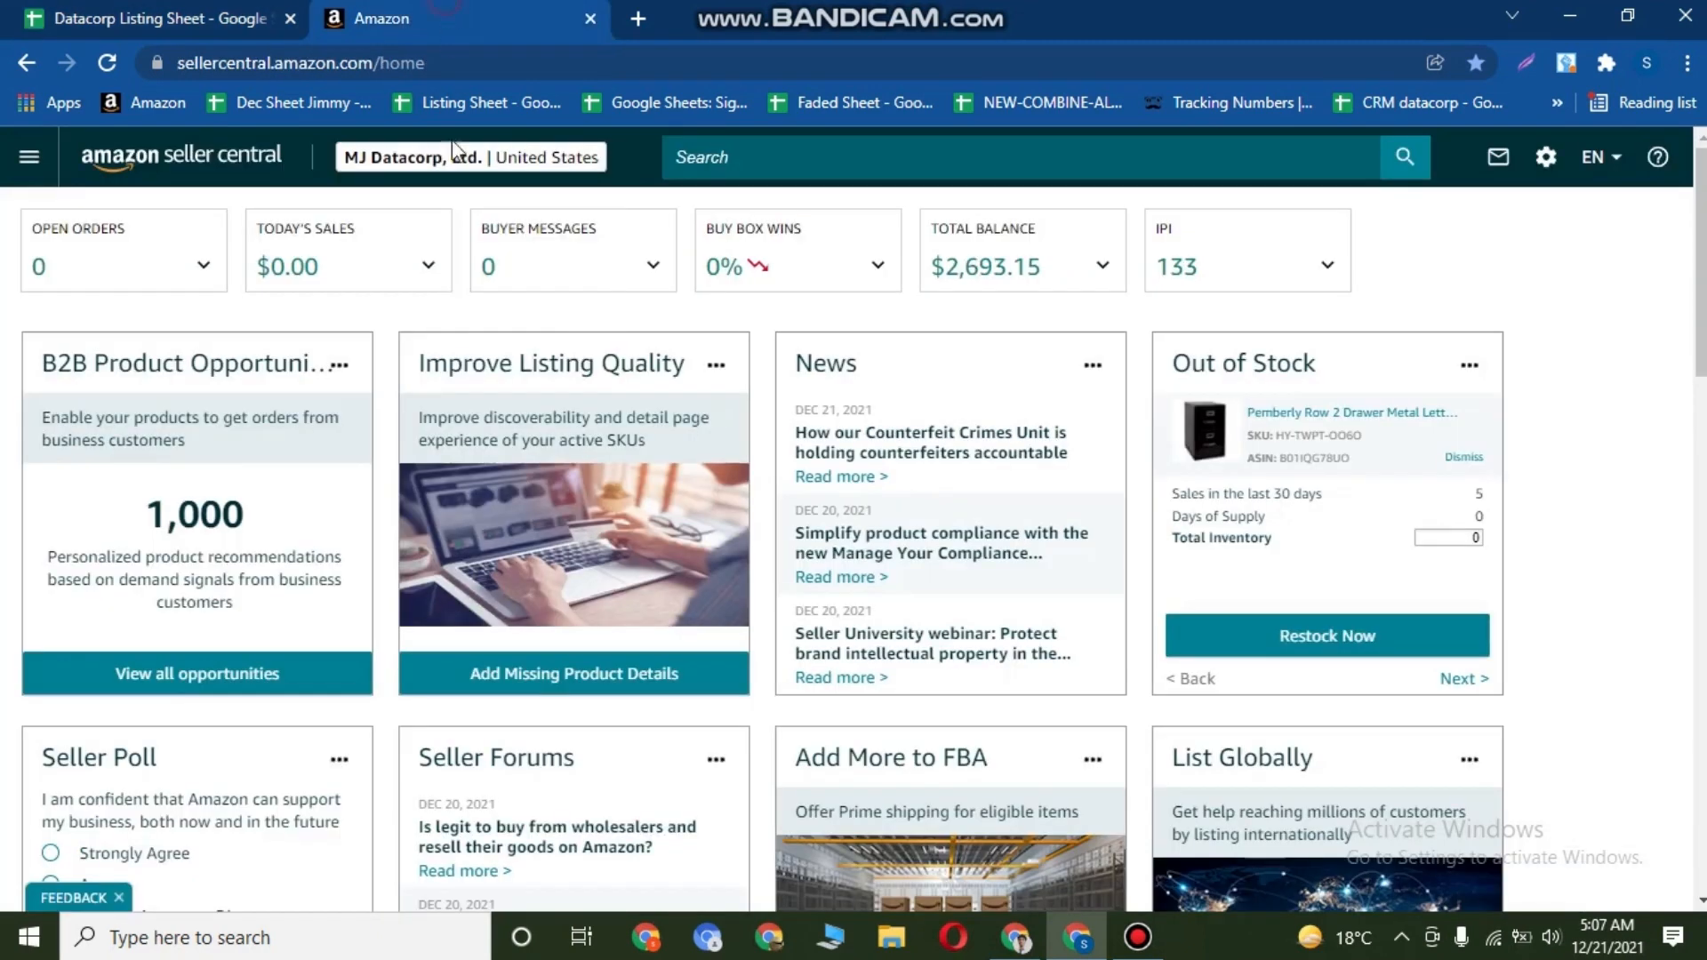
# Switch to Amazon Seller Central and open the Add Products page of the catalog.
pyautogui.click(451, 14)
pyautogui.click(12, 169)
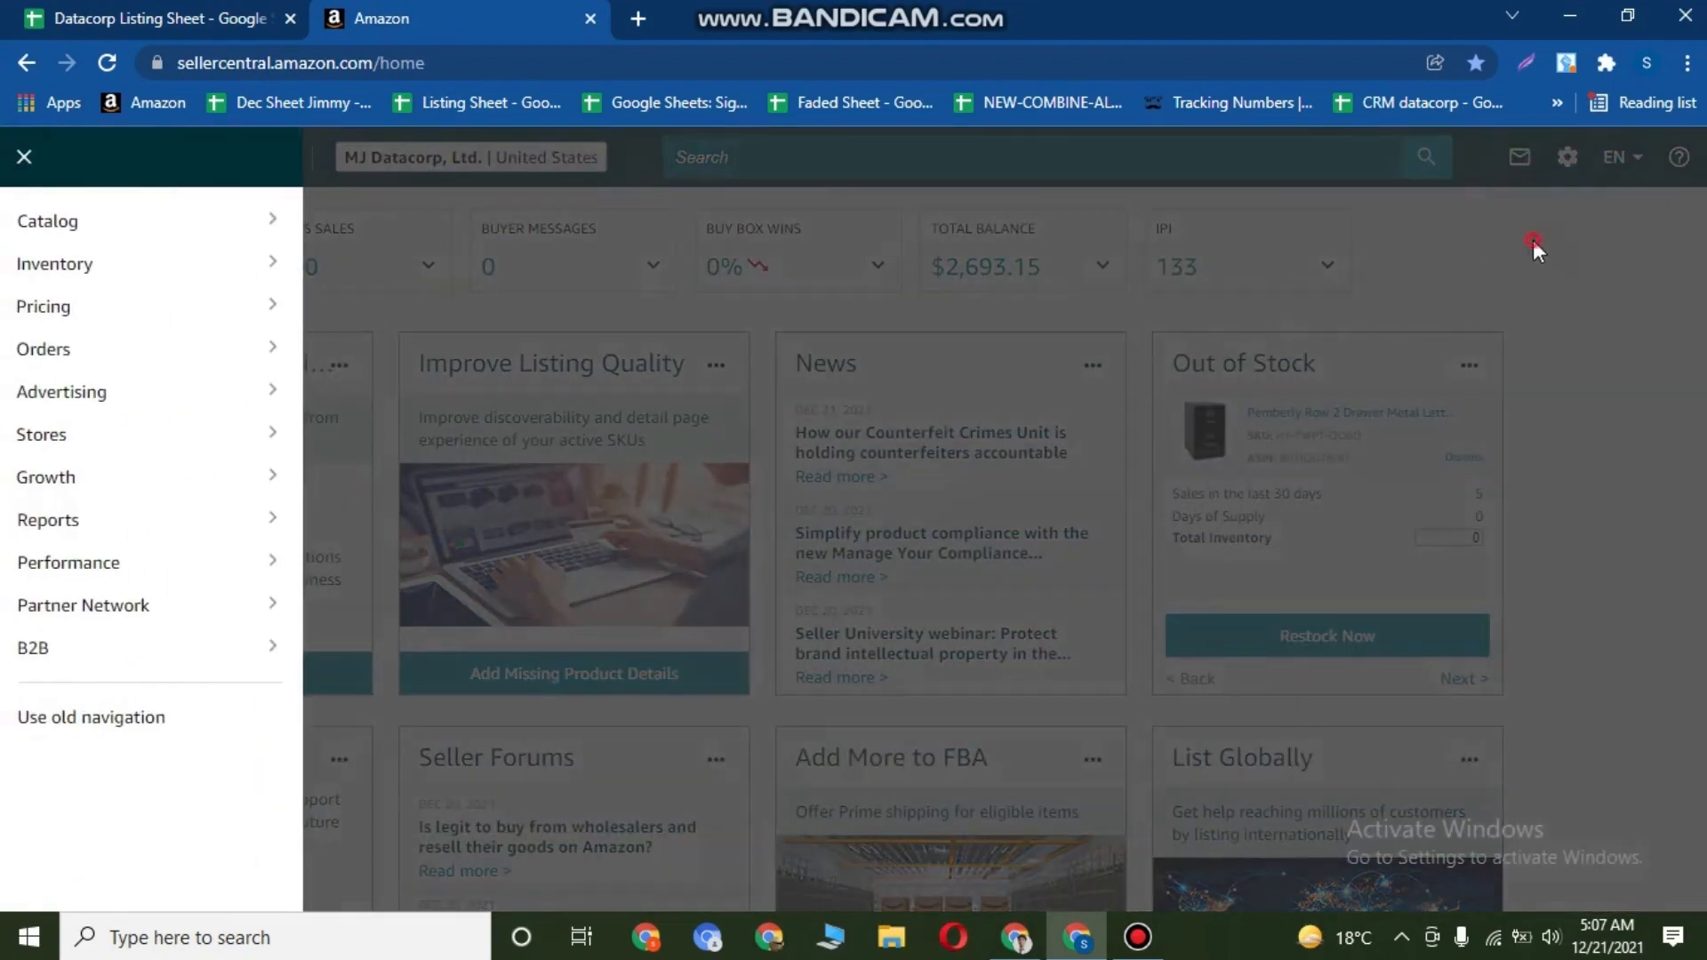
pyautogui.click(1533, 240)
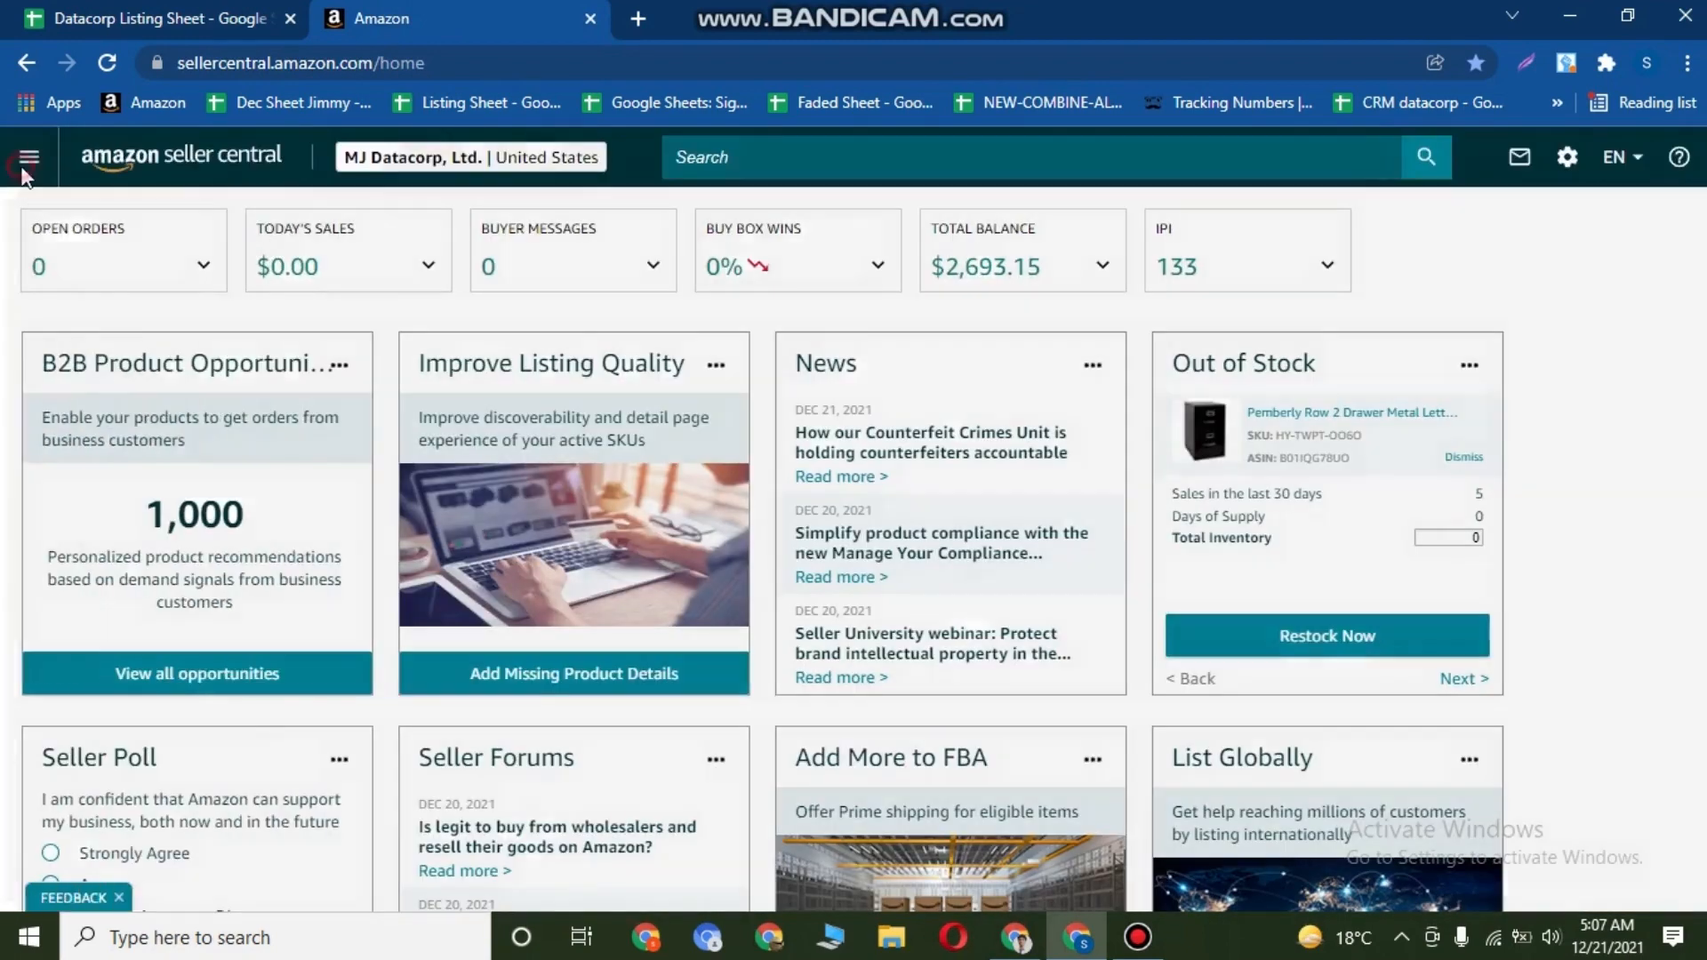
pyautogui.click(22, 169)
pyautogui.moveTo(66, 225)
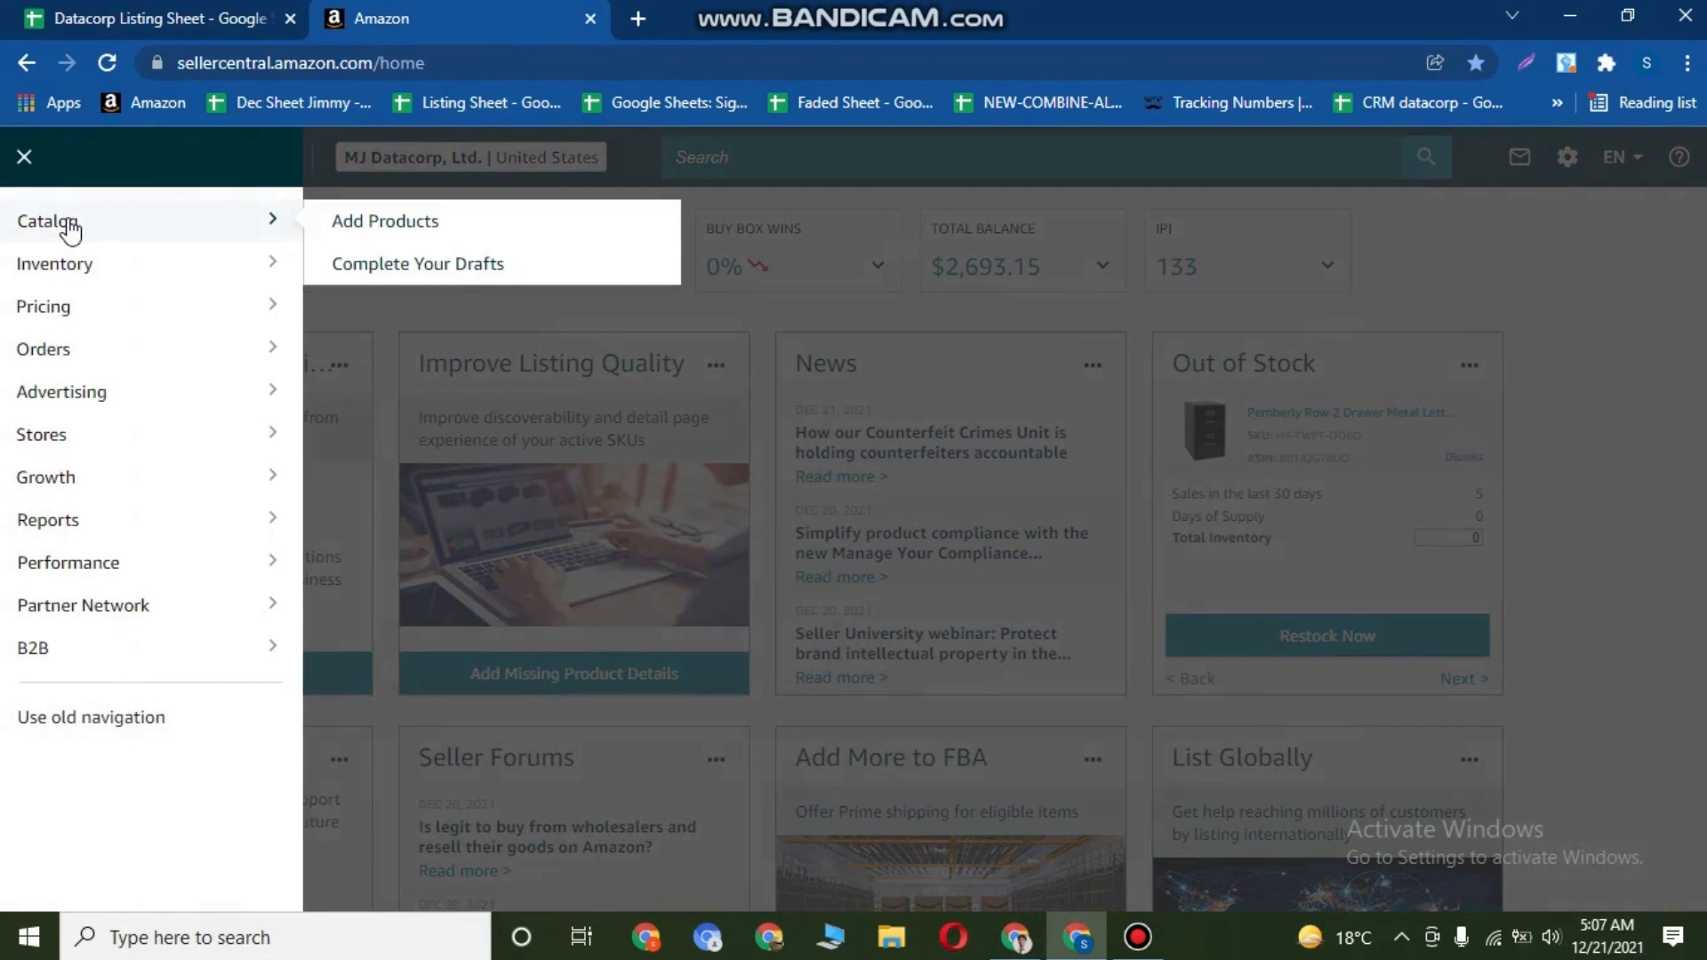
pyautogui.click(399, 229)
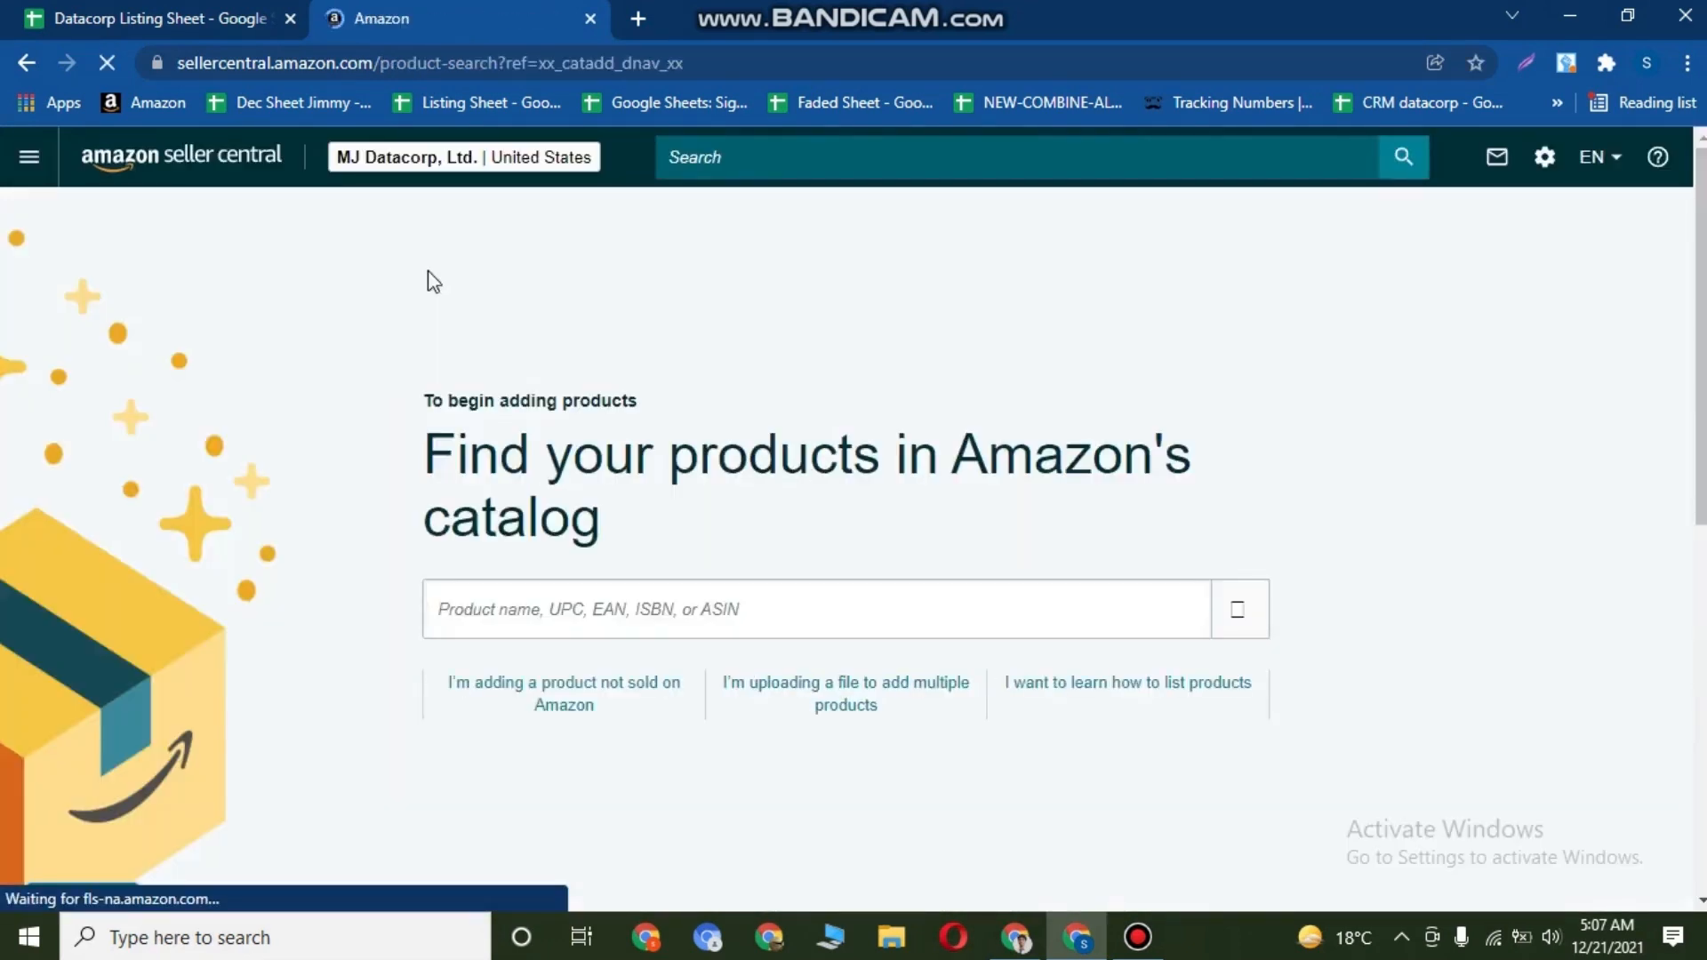
# Search Amazon's catalog for the product with ASIN B01IQG78UO.
pyautogui.scroll(-2, 652, 528)
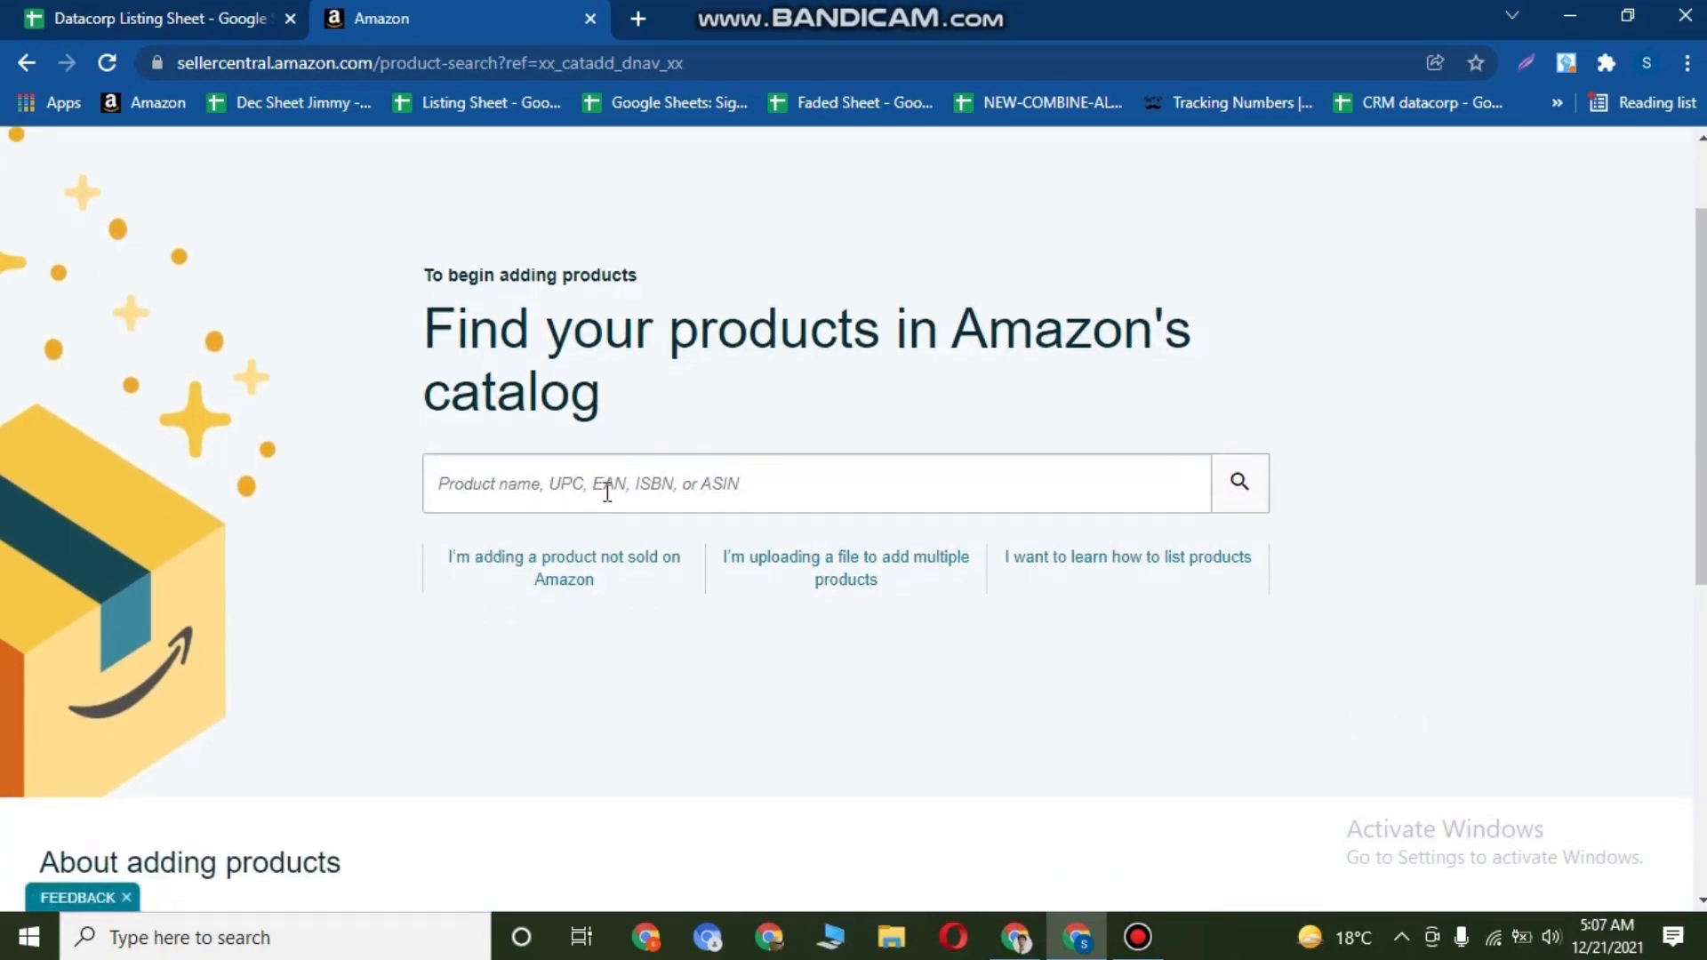
pyautogui.click(669, 492)
pyautogui.write('B01IQG78UO')
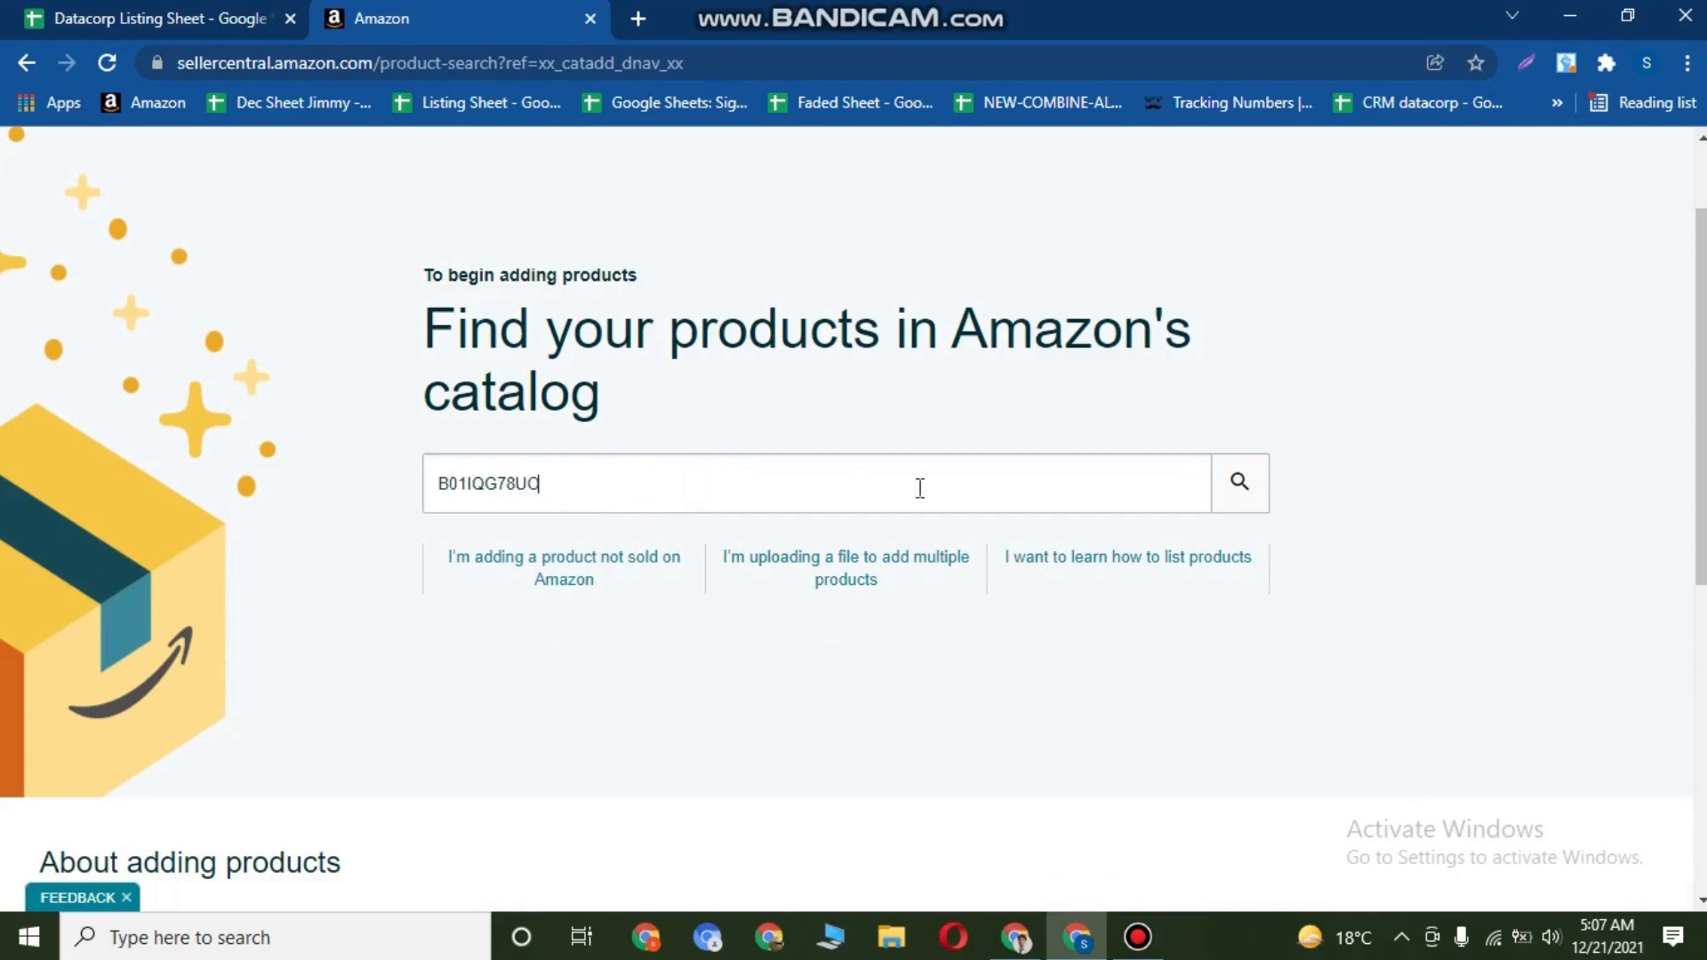
pyautogui.click(1238, 486)
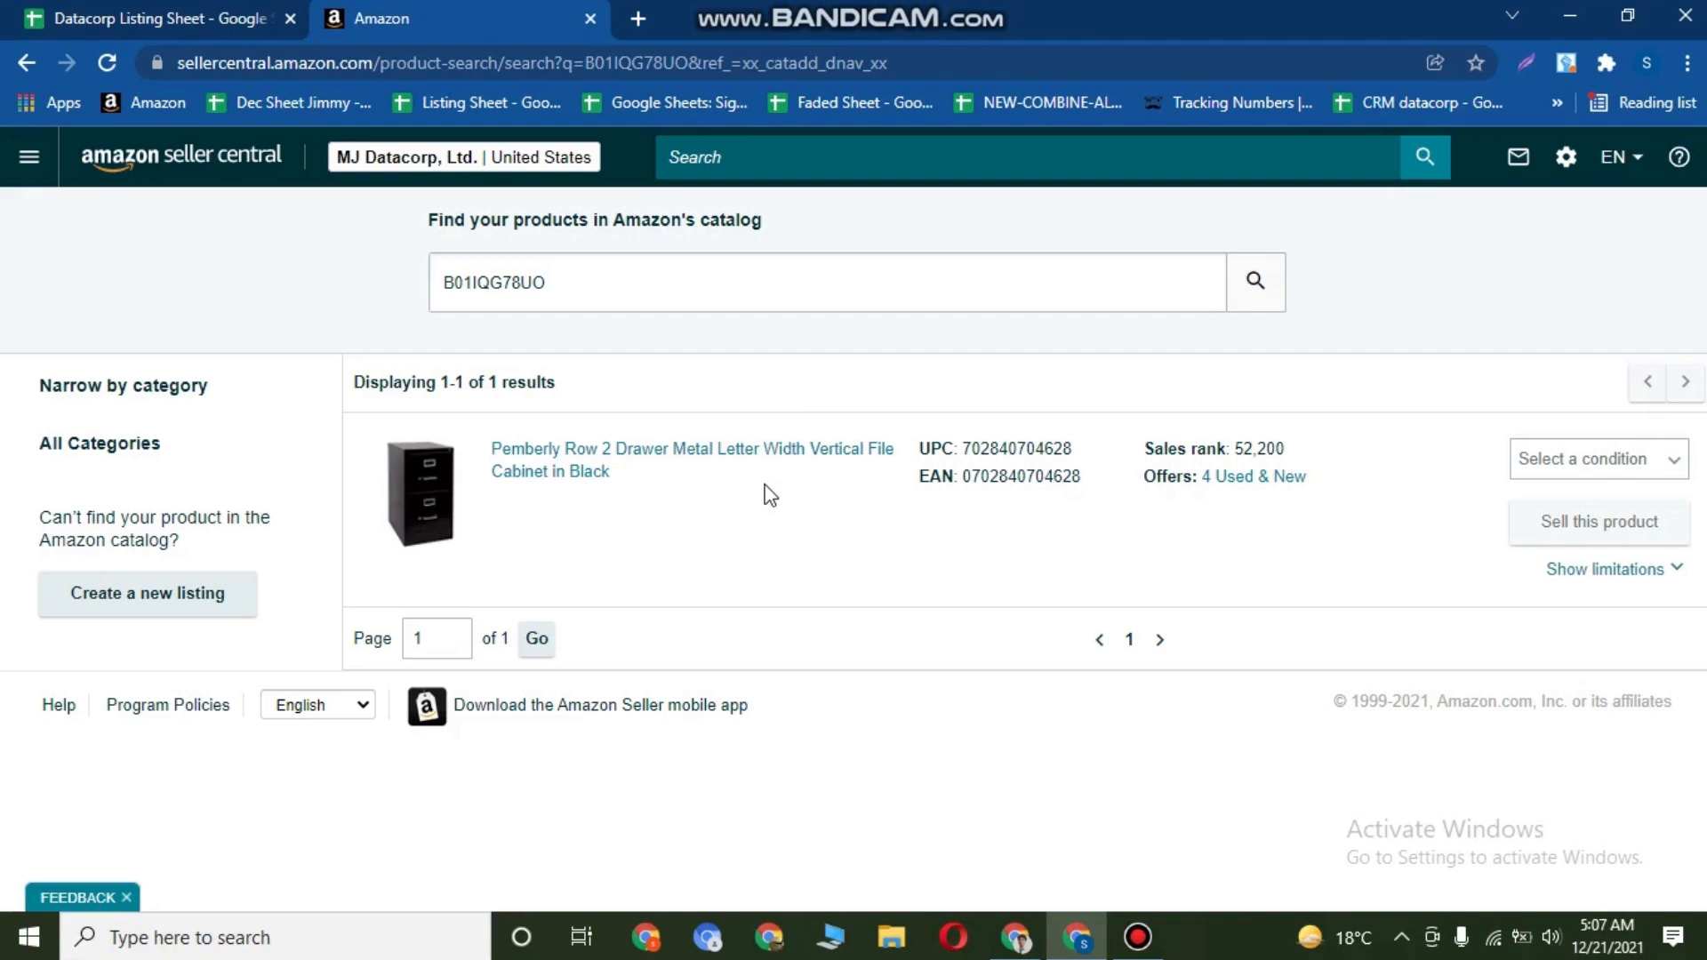
# Review the AMZ price, supplier price and profit percentage in row 63 of the Google listing sheet.
pyautogui.click(211, 12)
pyautogui.click(547, 367)
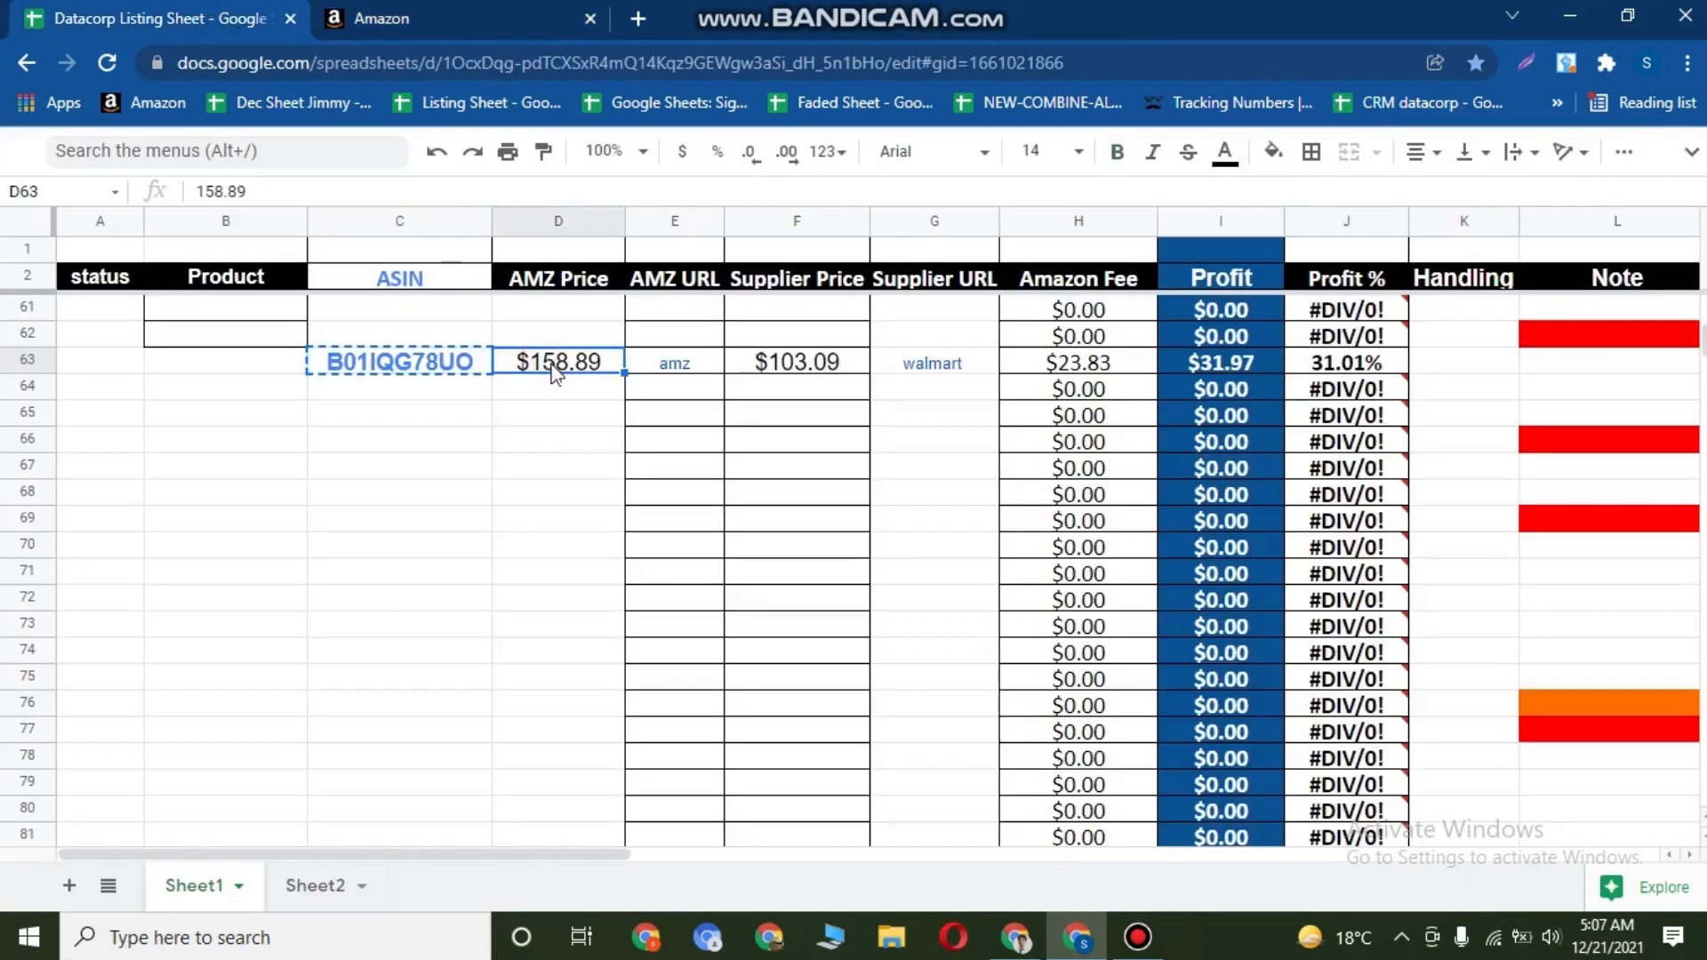
pyautogui.click(756, 366)
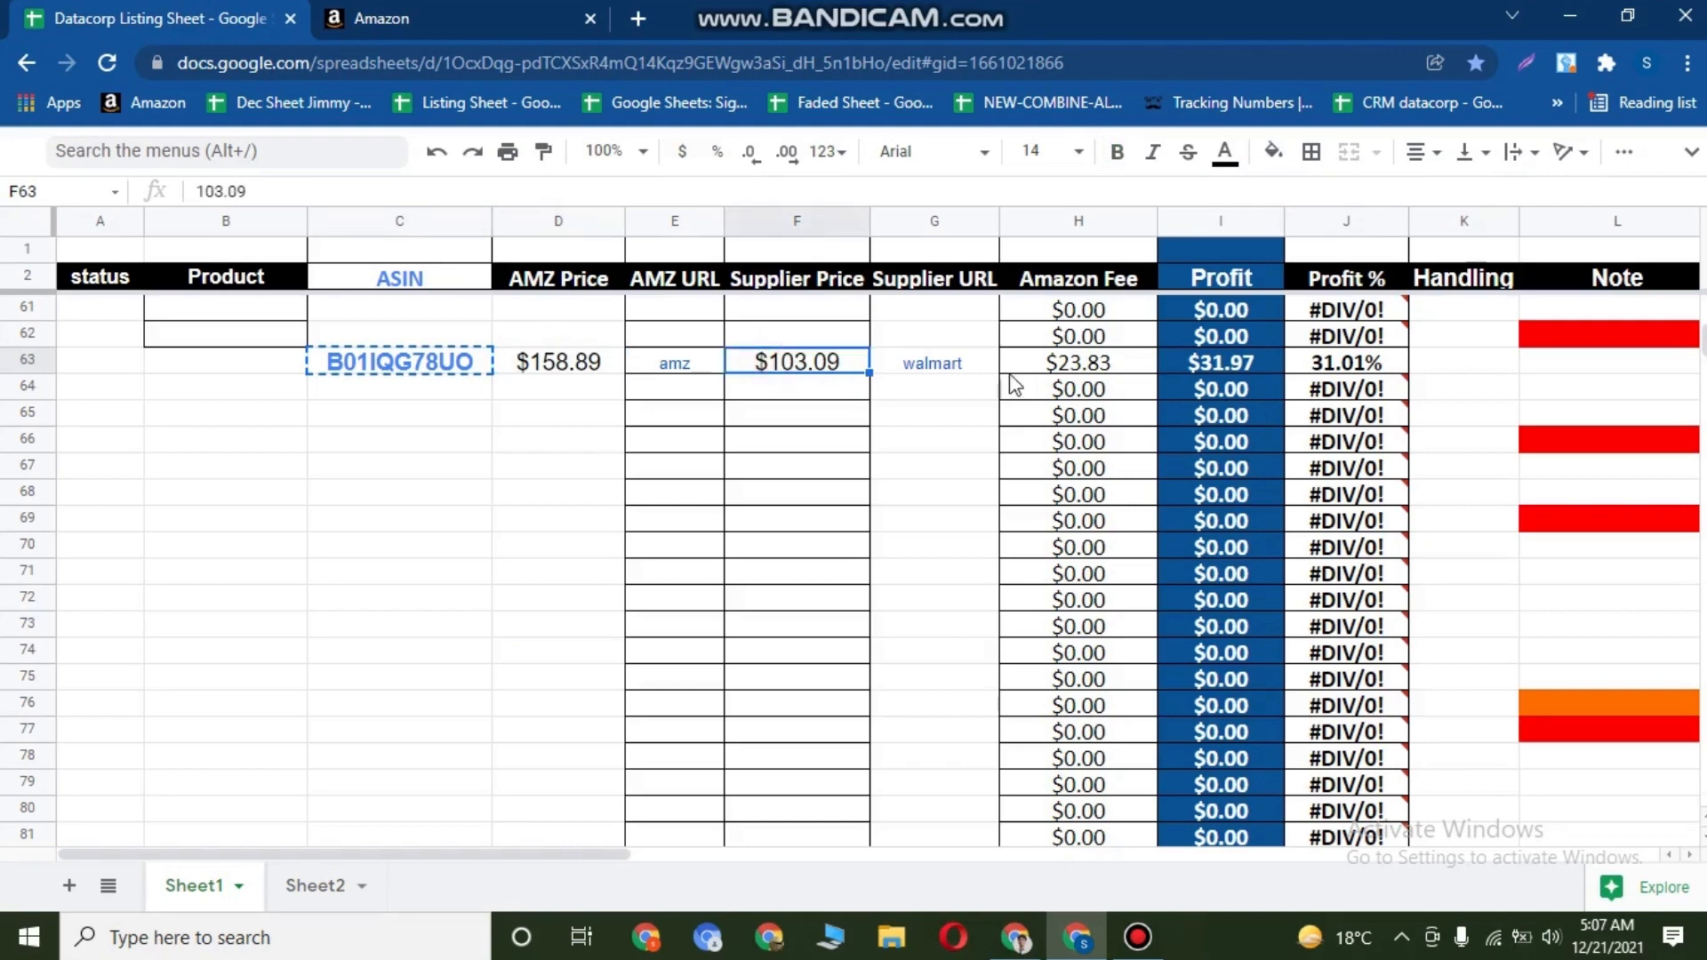
pyautogui.click(1353, 369)
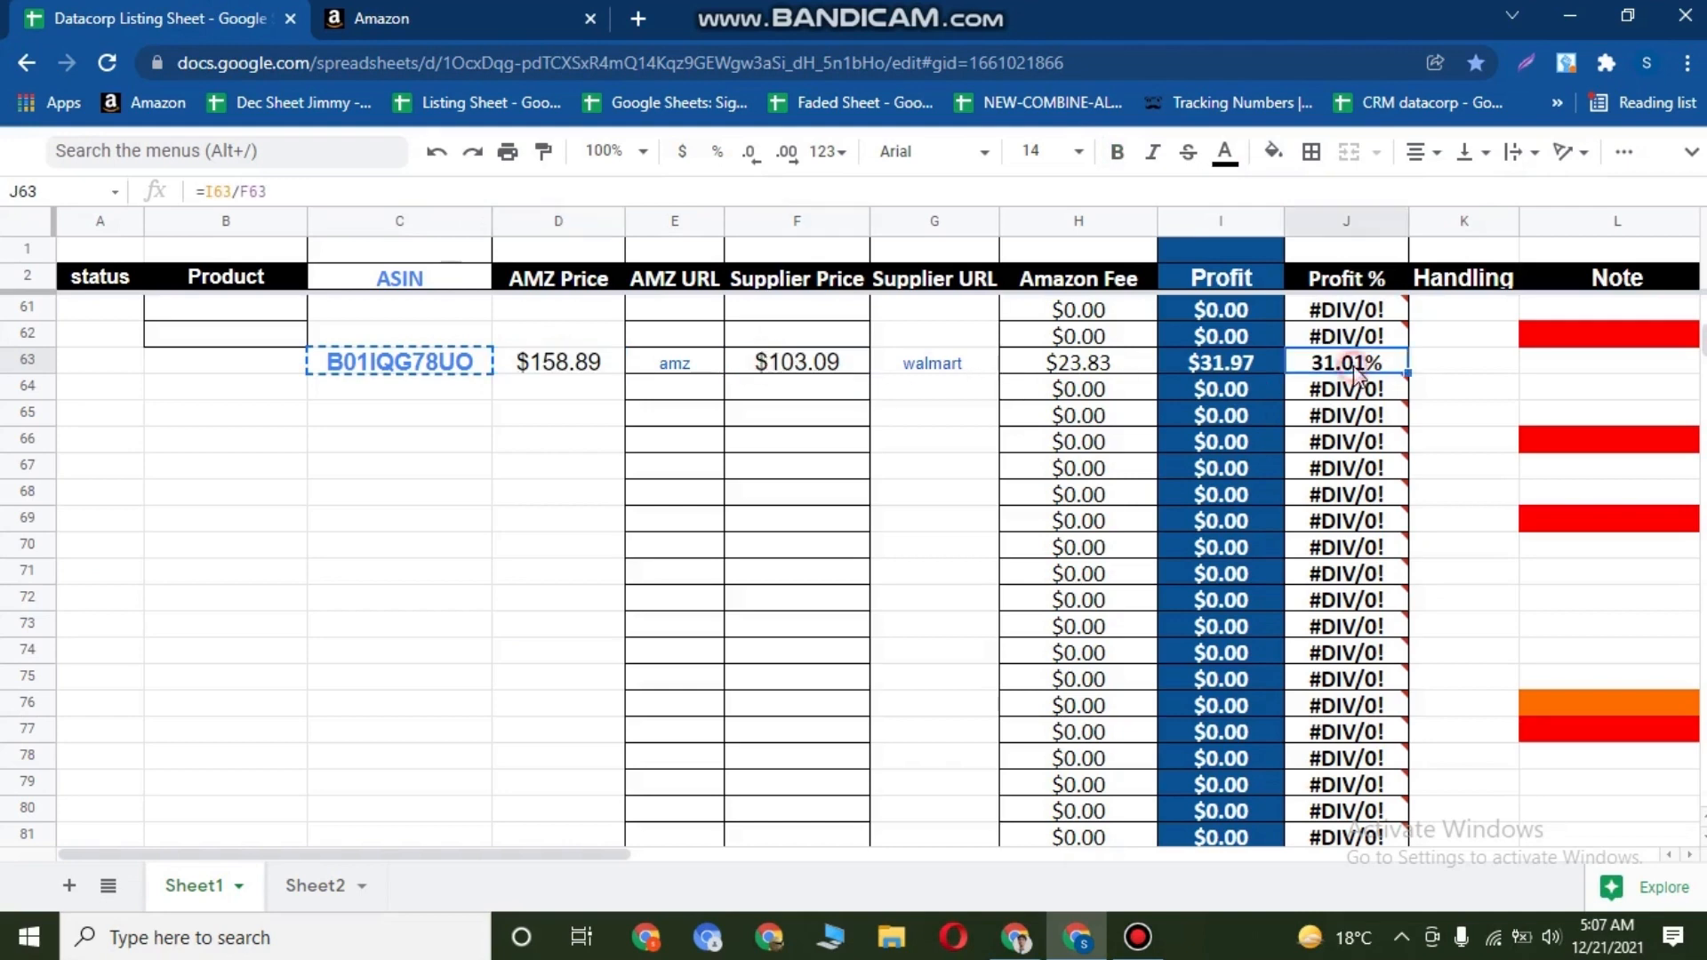
# Return to Seller Central, set the file cabinet's condition to New and start selling this product.
pyautogui.click(406, 4)
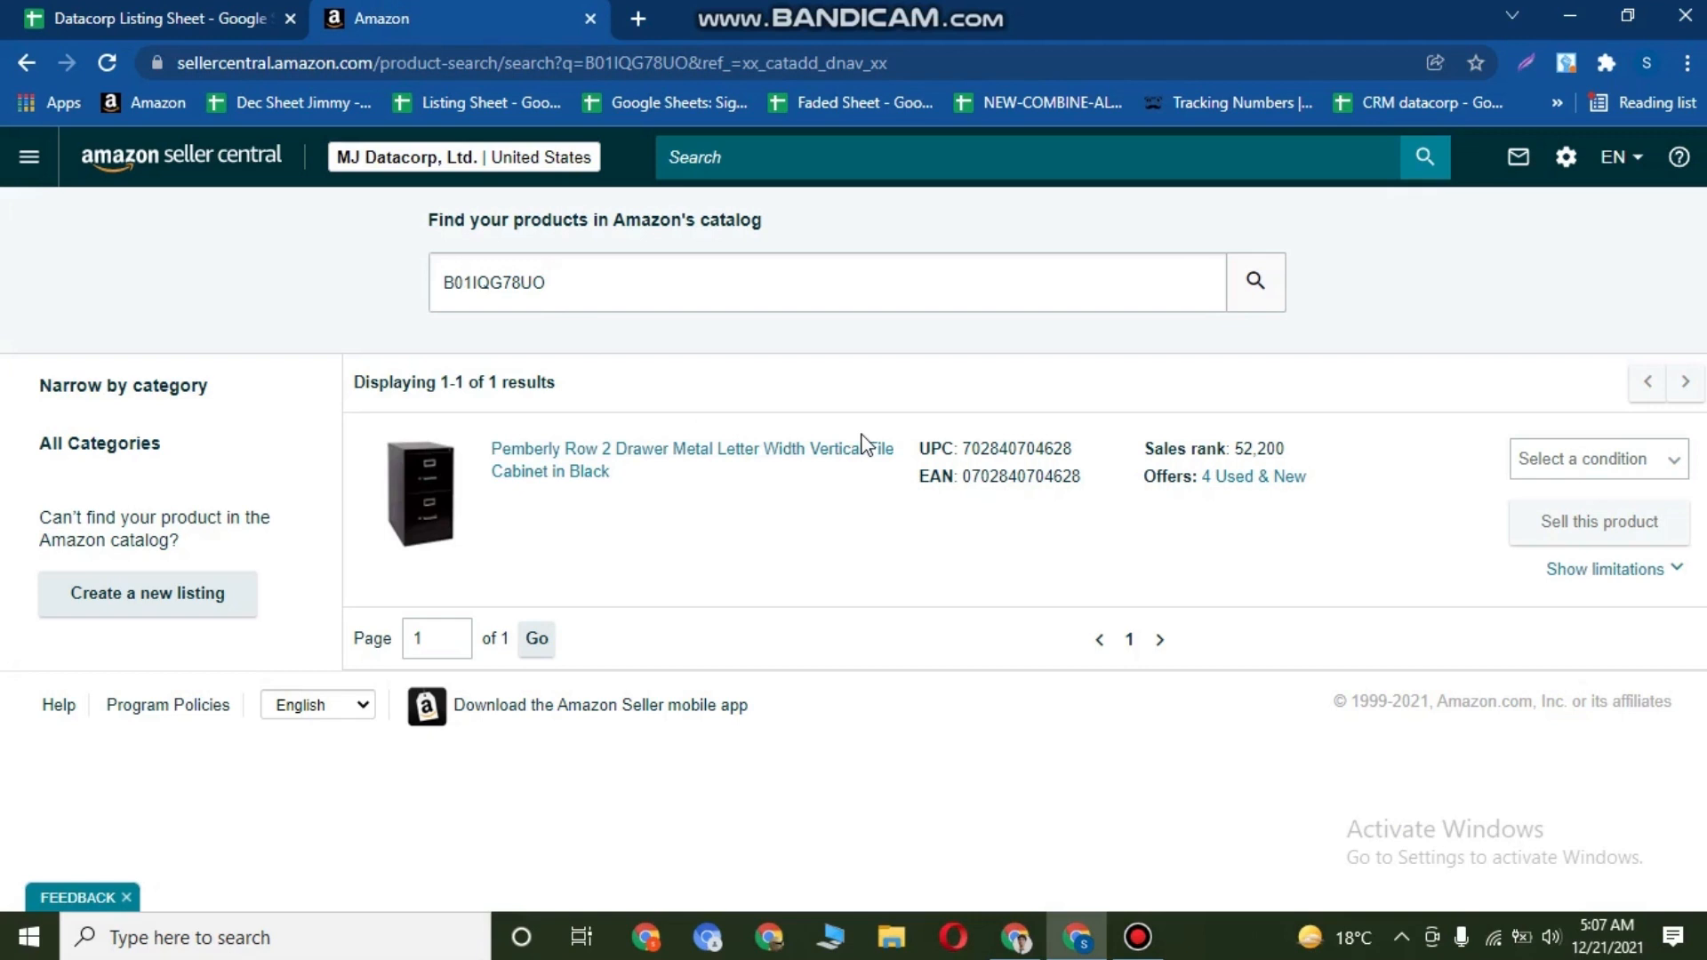
pyautogui.click(1584, 481)
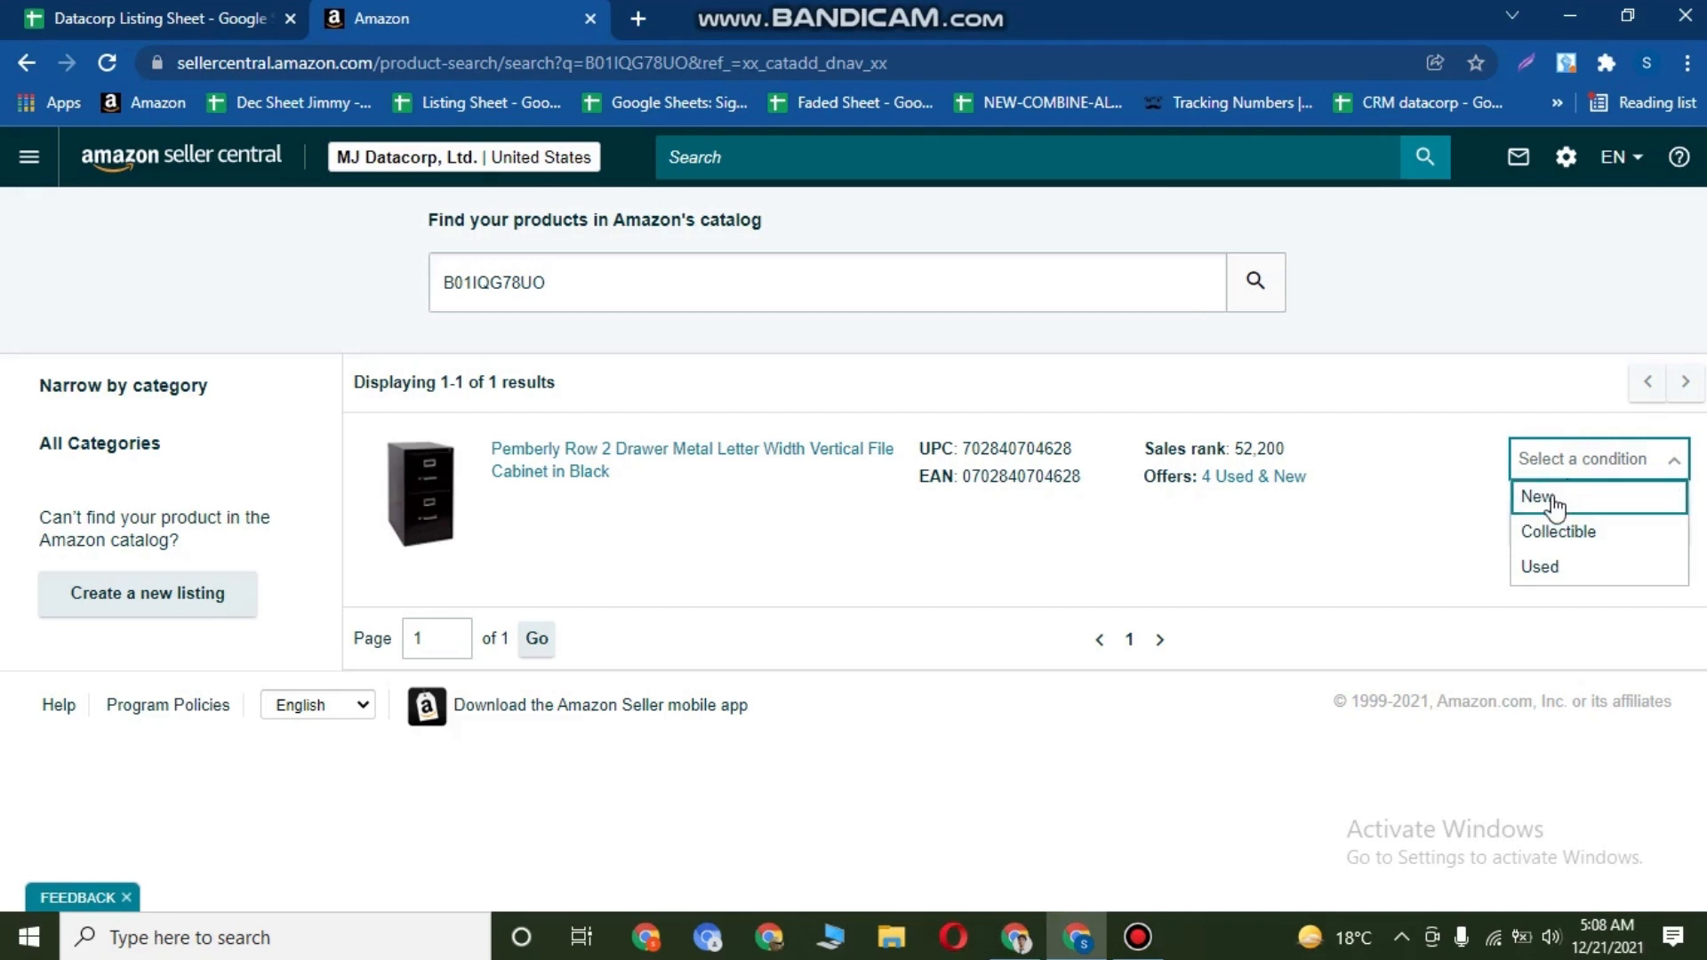
pyautogui.click(1625, 495)
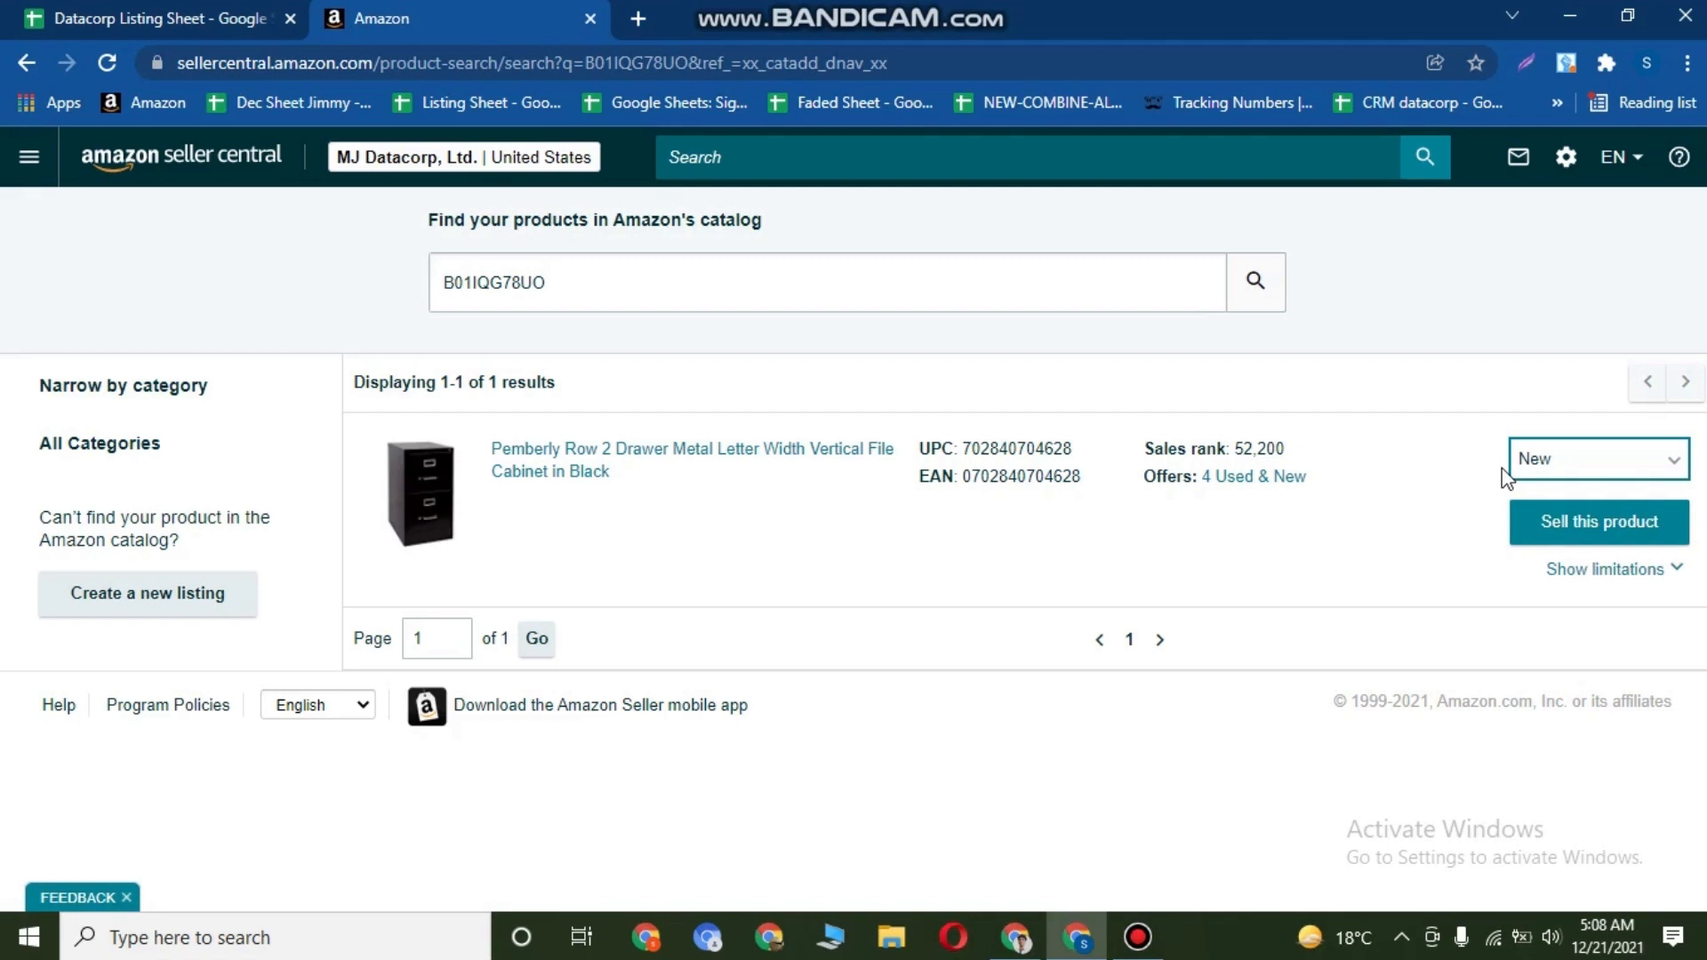
pyautogui.click(1569, 520)
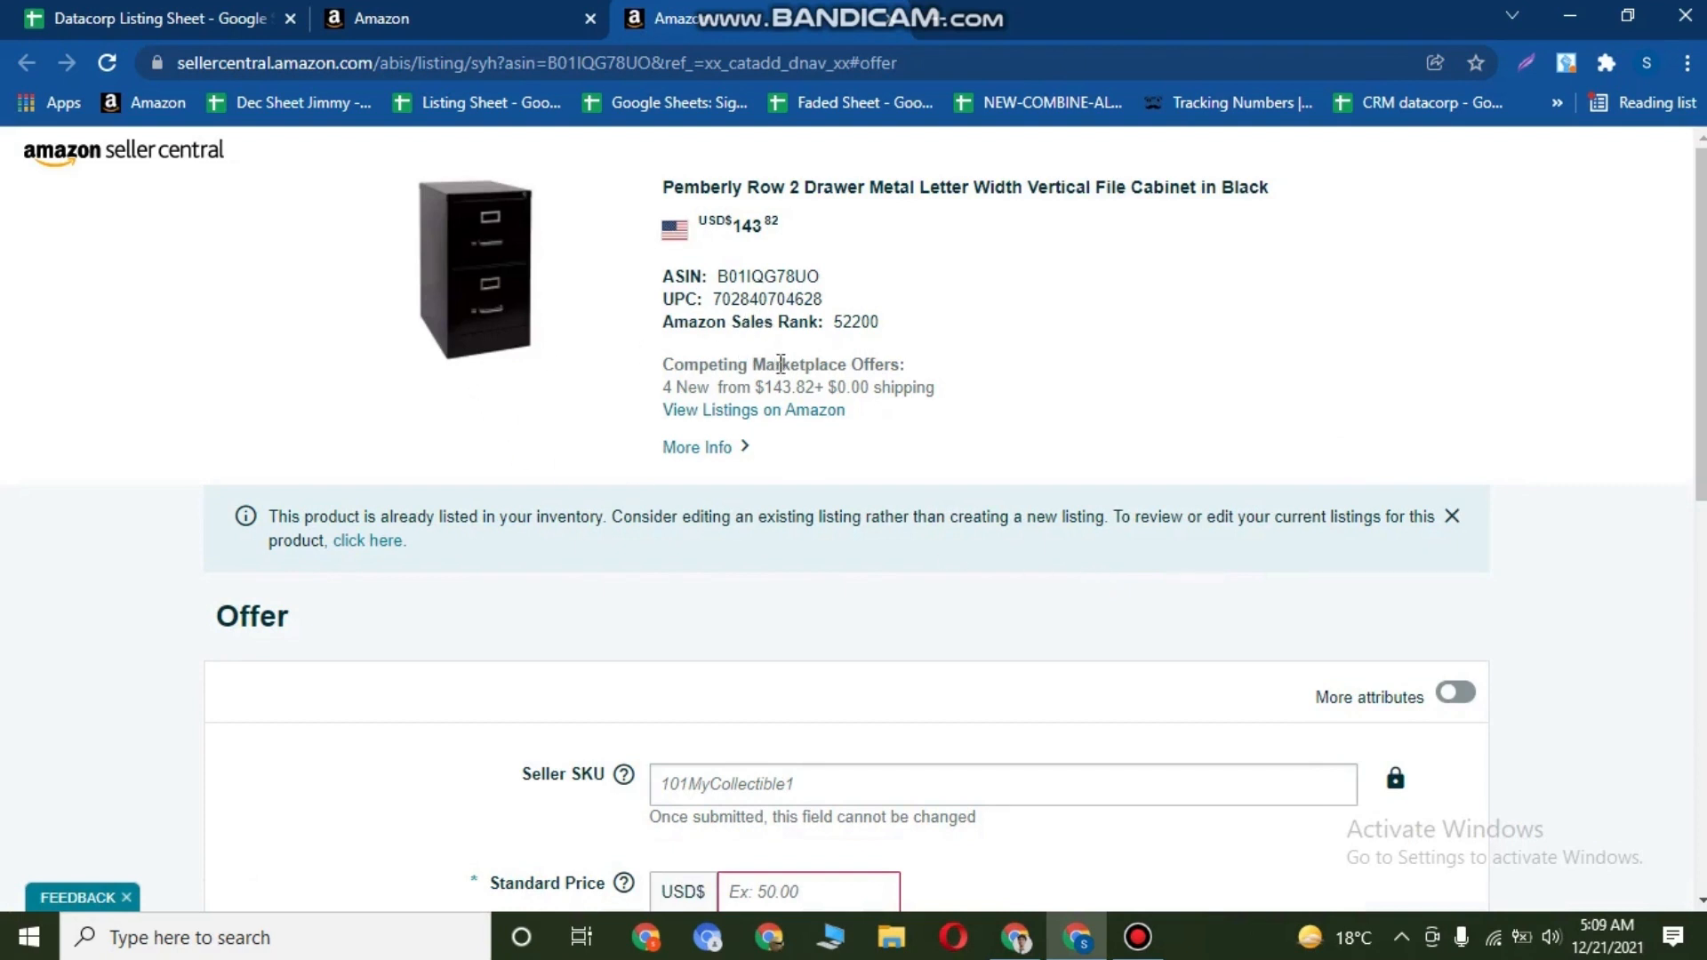
# Examine the product summary on the offer page, including ASIN, UPC, sales rank and competing offer price.
pyautogui.click(367, 166)
pyautogui.moveTo(367, 166); pyautogui.dragTo(1029, 338)
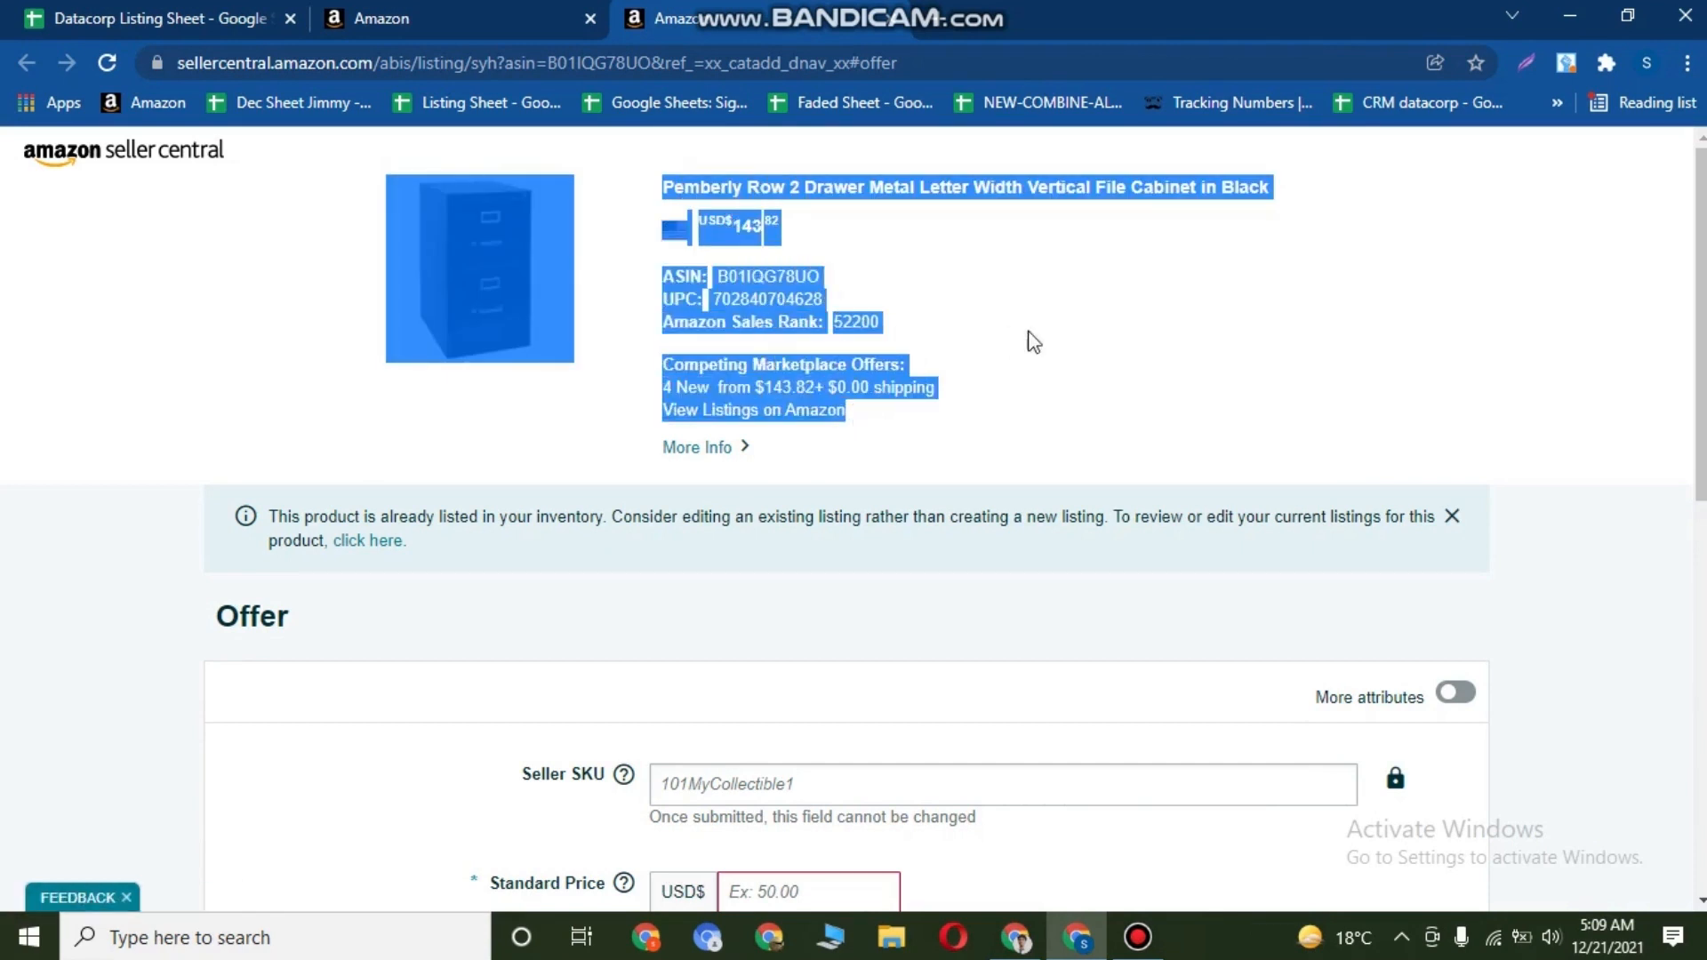
pyautogui.click(1071, 342)
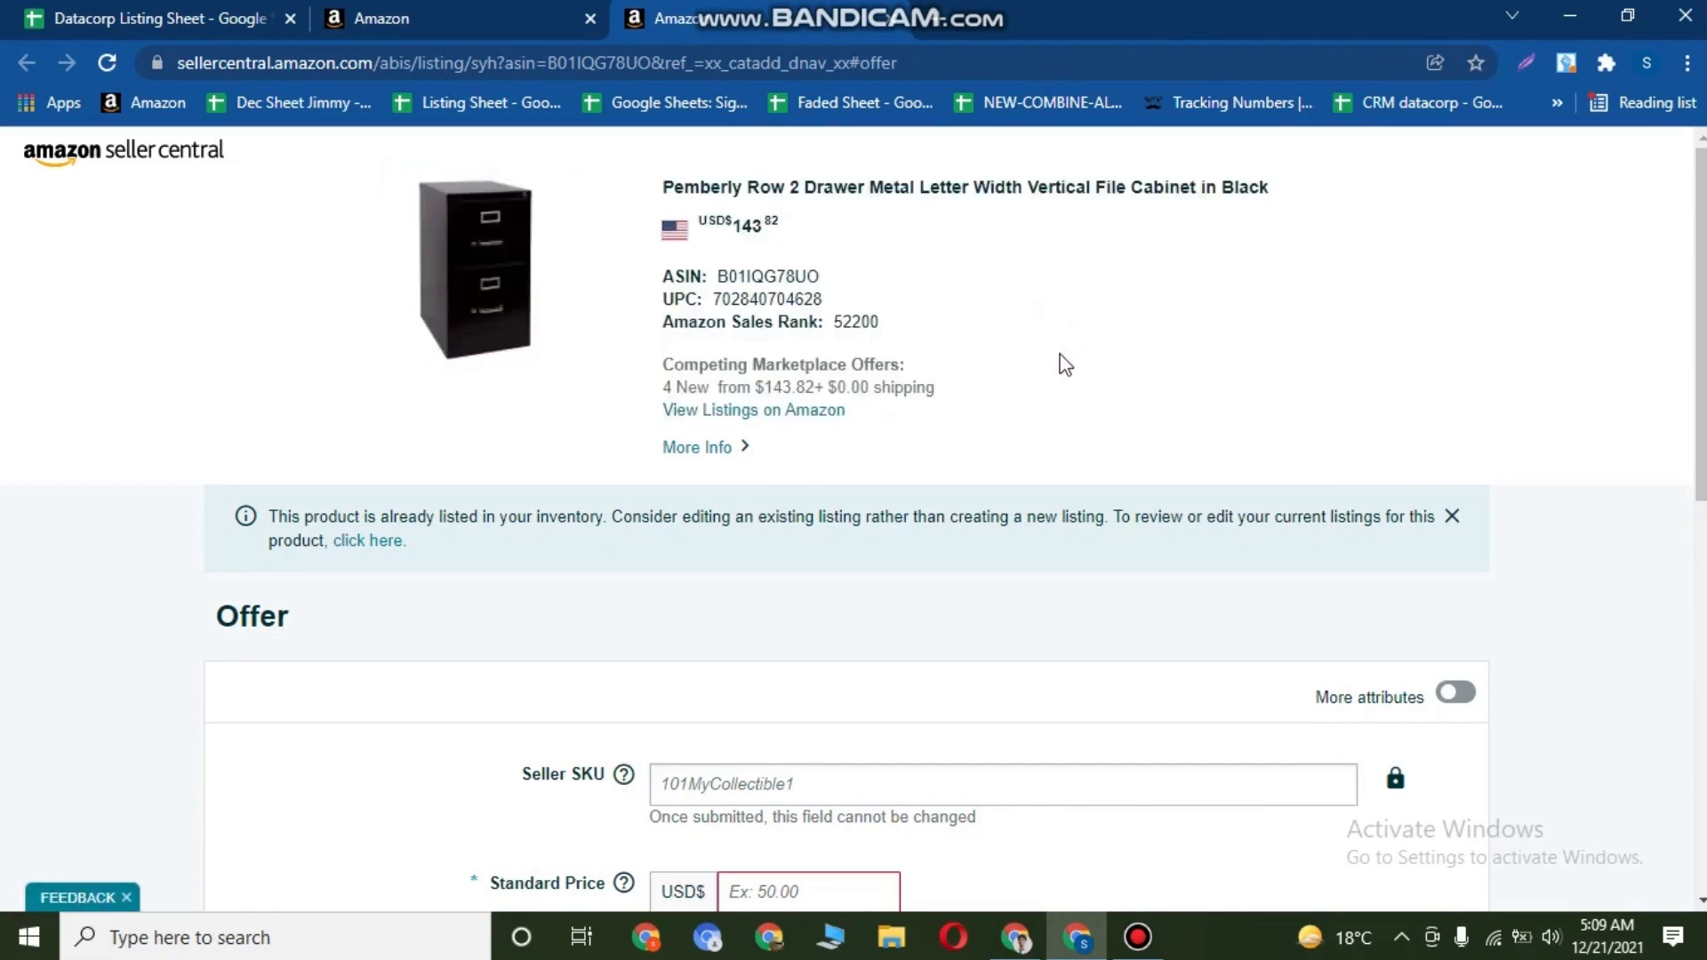
pyautogui.doubleClick(851, 322)
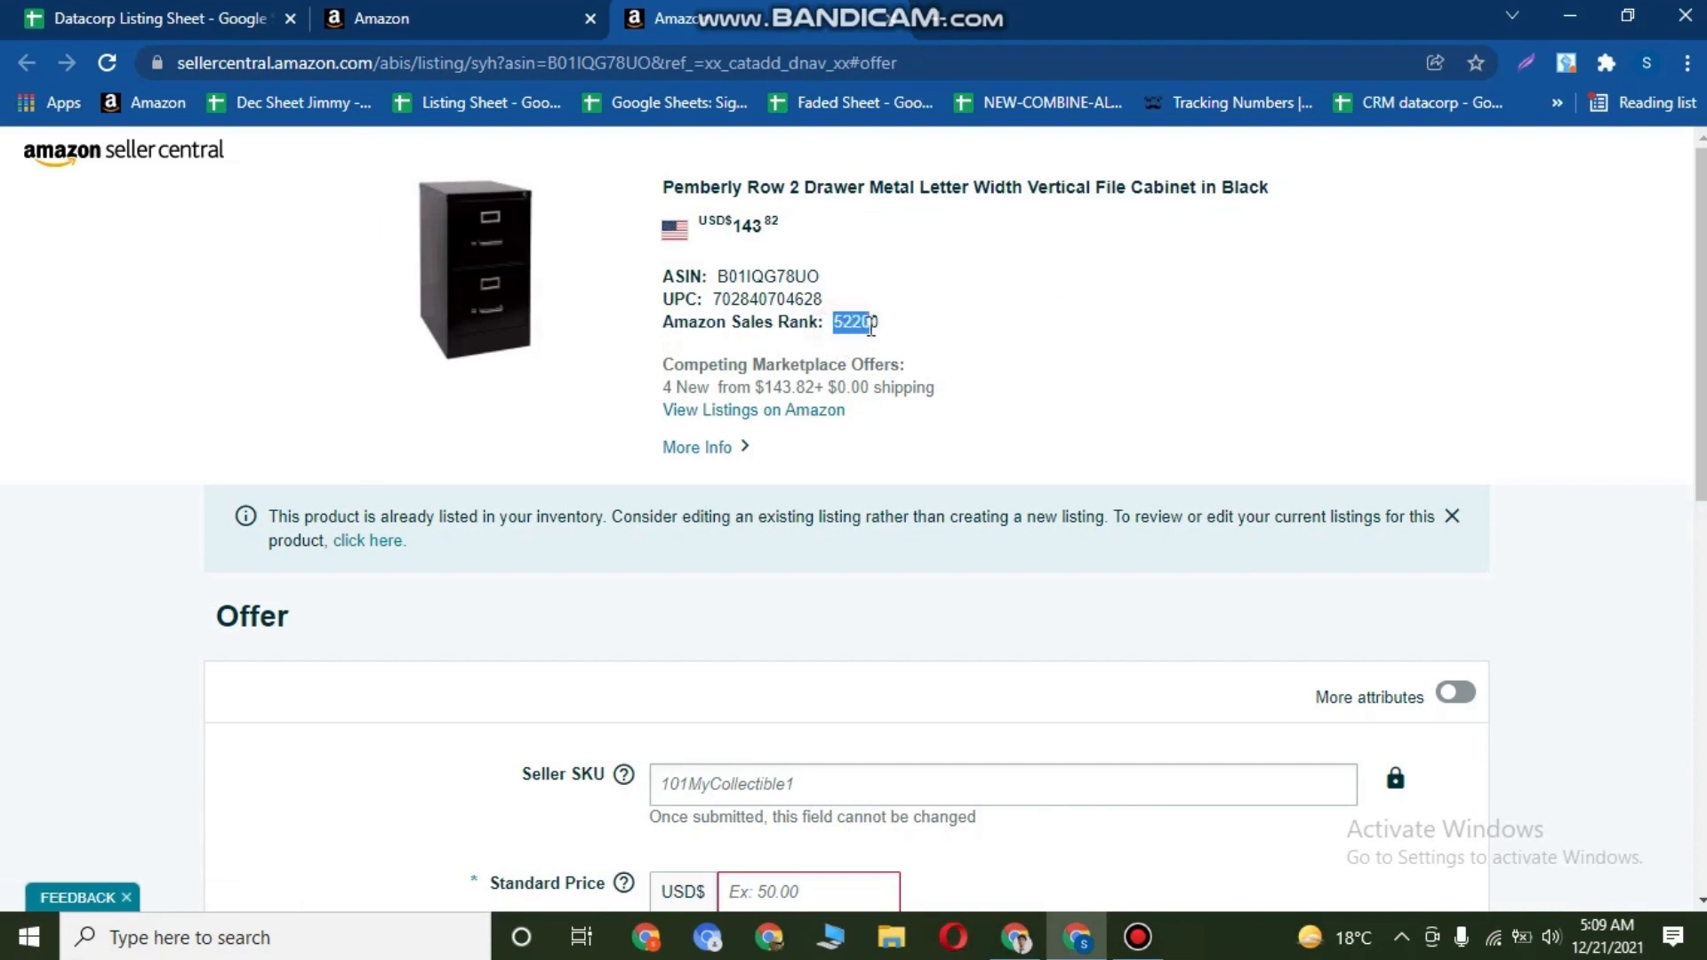
pyautogui.click(996, 364)
pyautogui.doubleClick(766, 276)
pyautogui.doubleClick(766, 299)
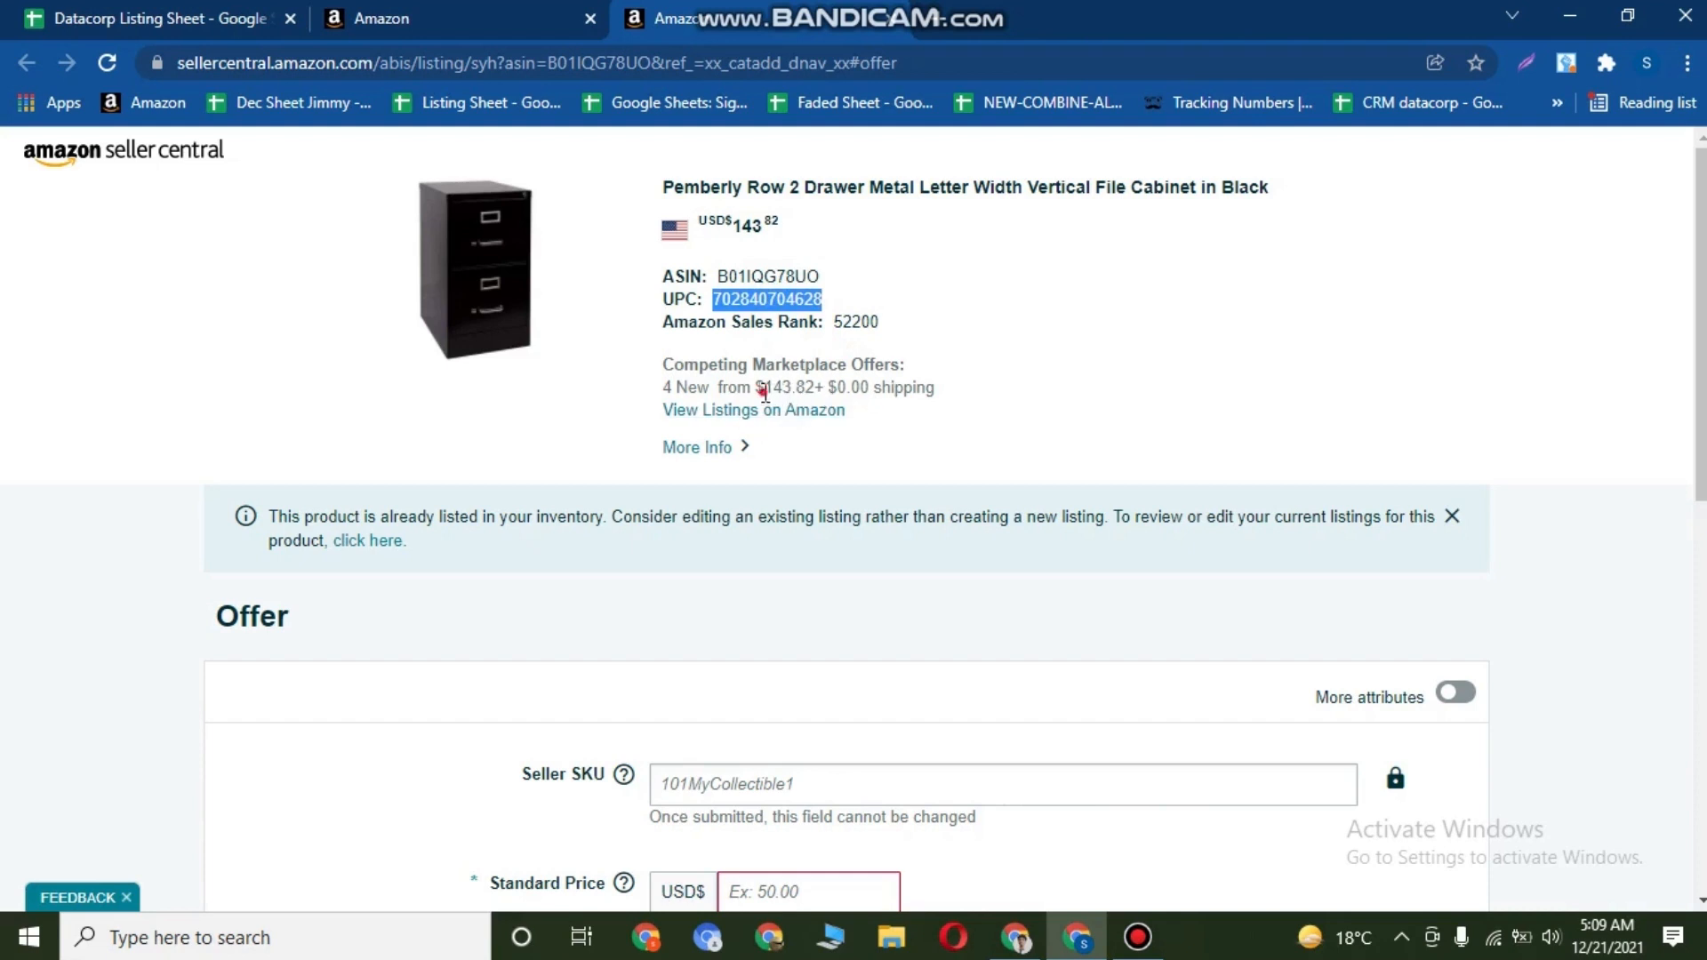
pyautogui.moveTo(762, 392); pyautogui.dragTo(809, 389)
pyautogui.click(914, 425)
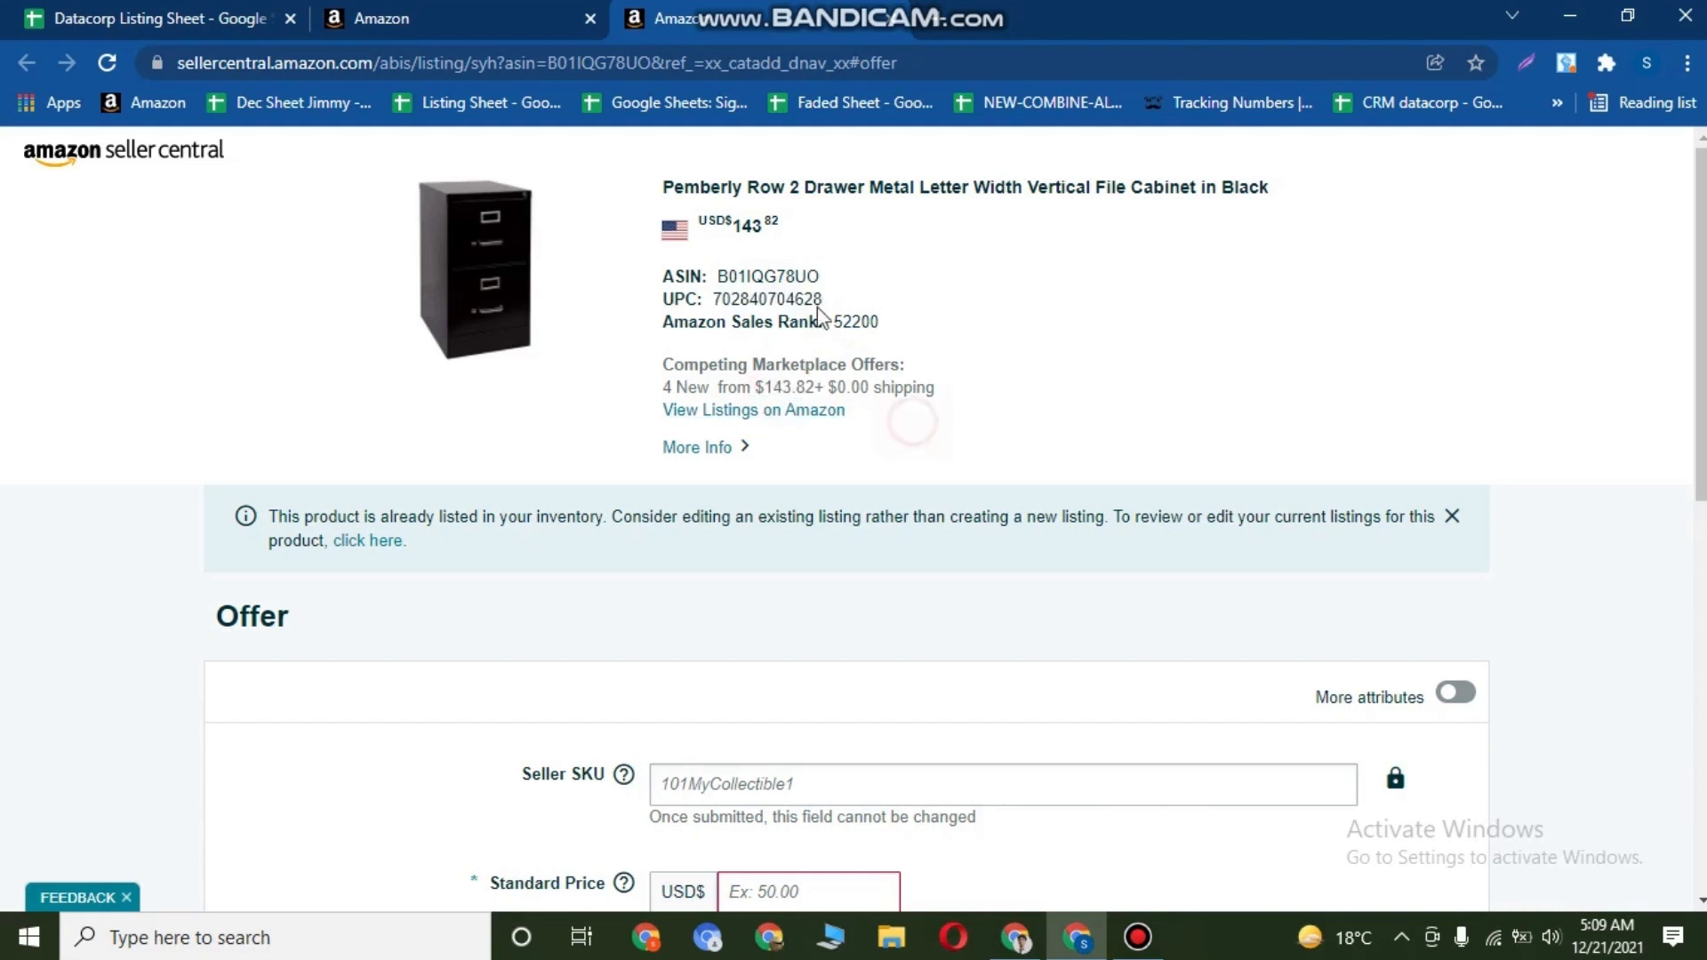
# Open the file cabinet's public Amazon product page from the catalog search result.
pyautogui.click(381, 11)
pyautogui.click(605, 446)
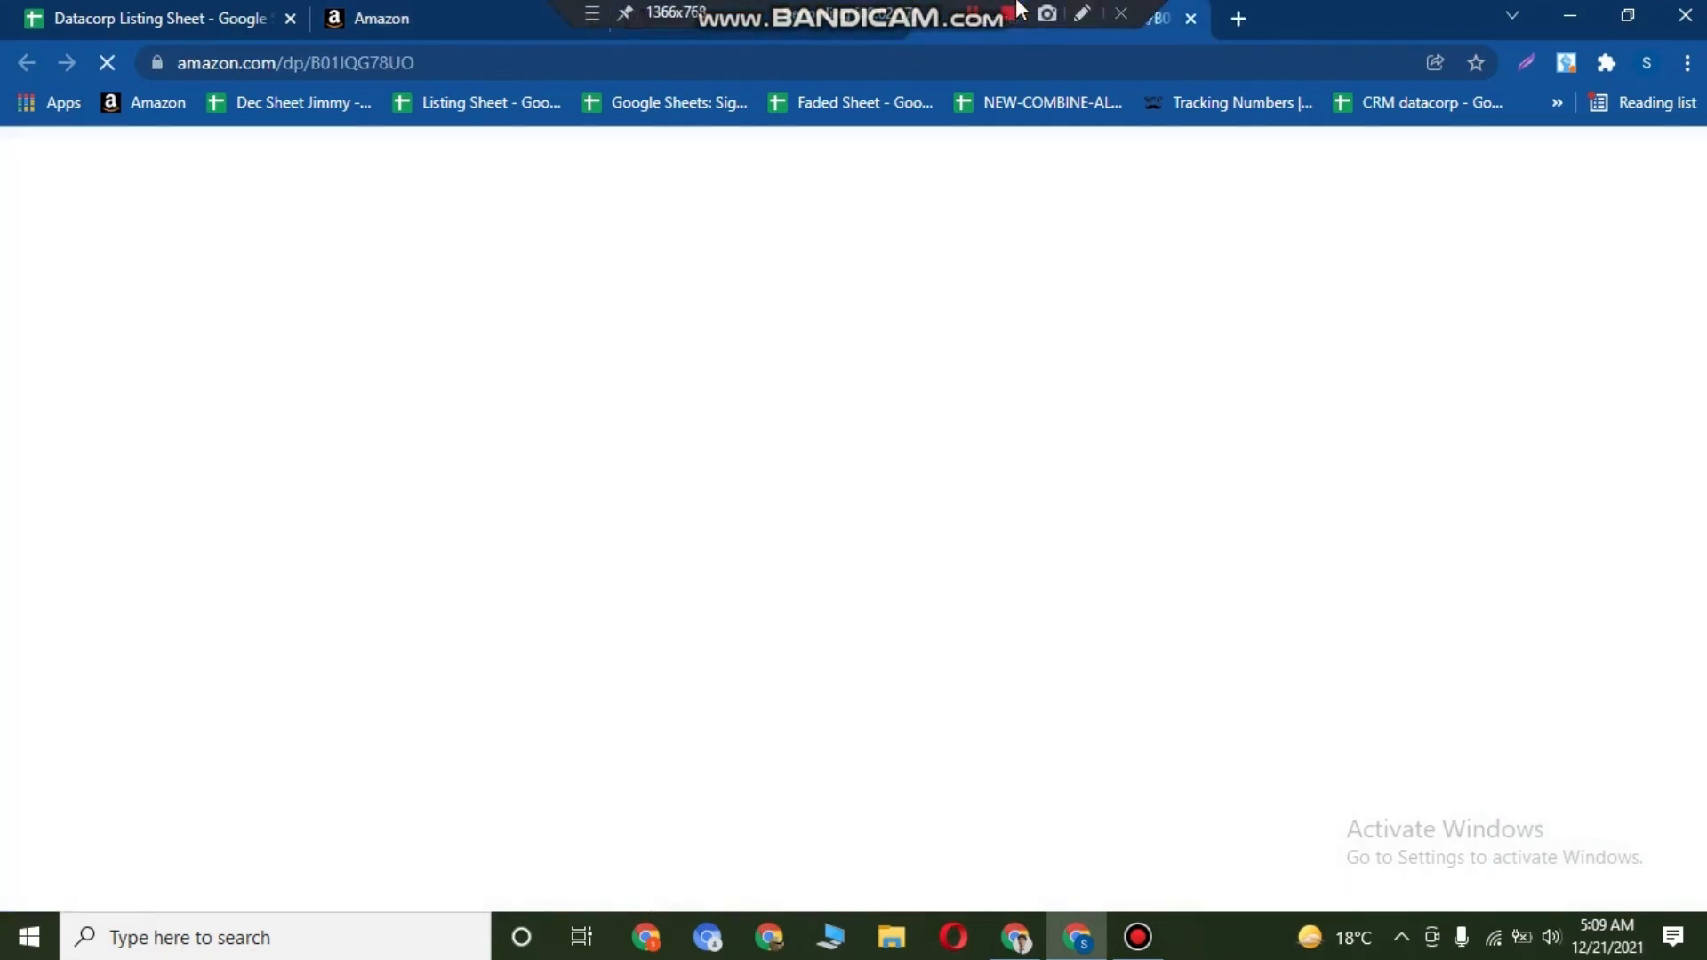
pyautogui.scroll(-1, 1138, 498)
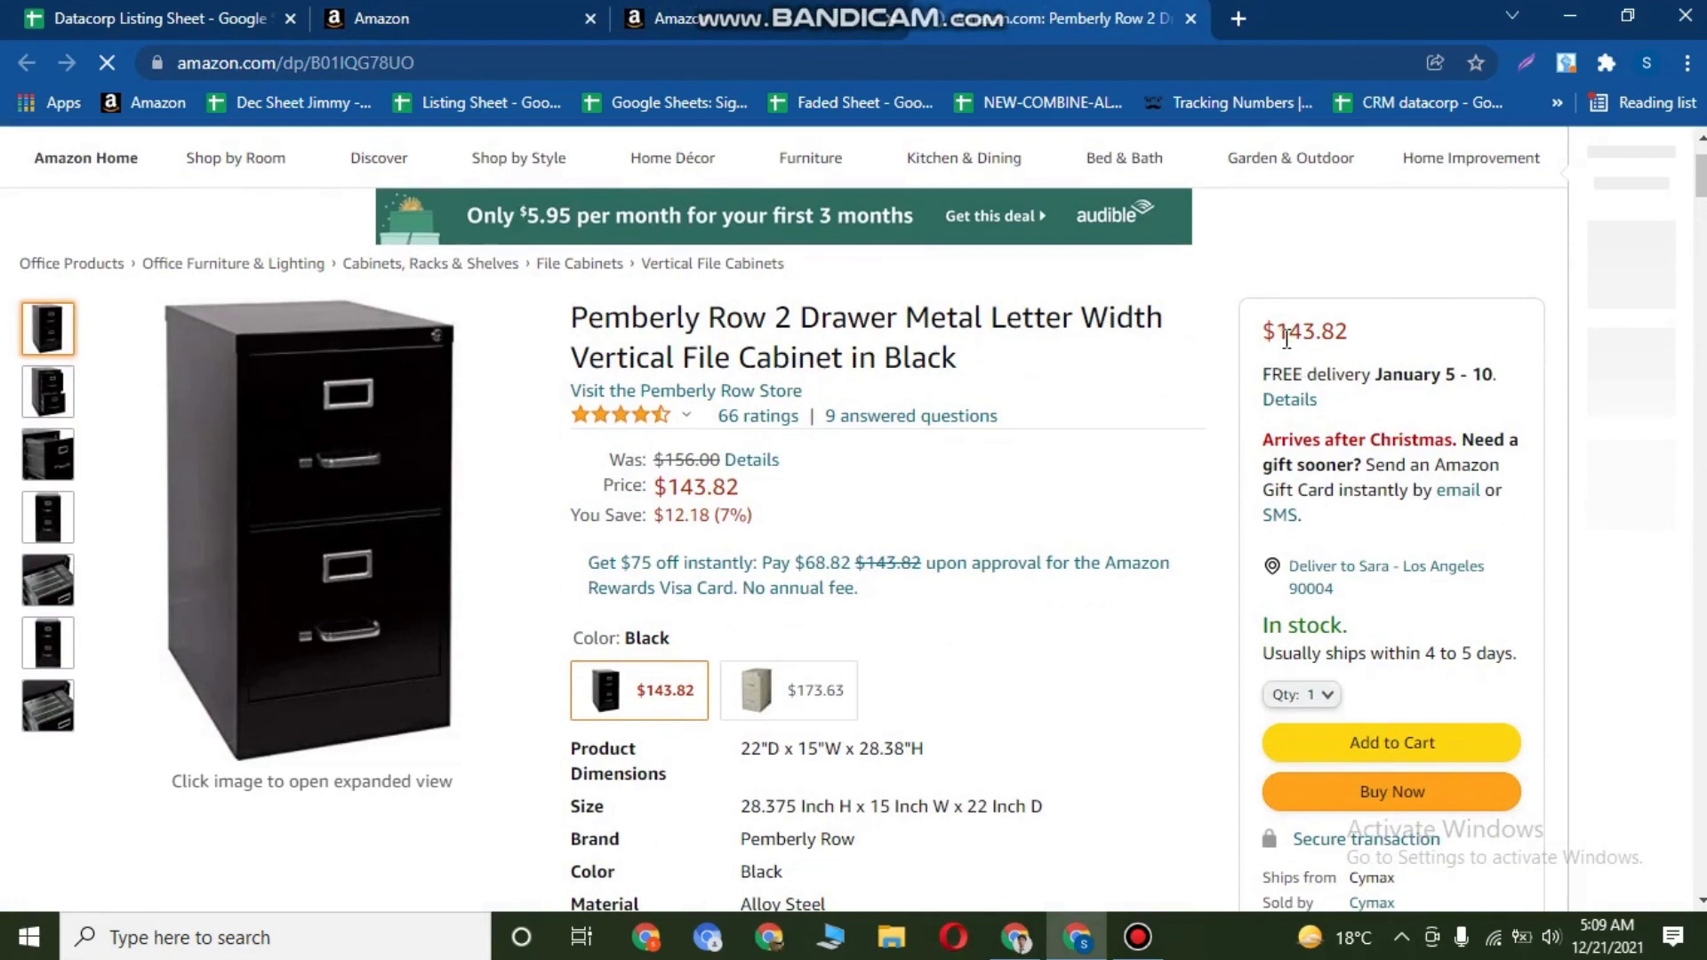
# Compare the product page's price with the AMZ Price in row 63 of the listing sheet, and close the product page.
pyautogui.click(135, 12)
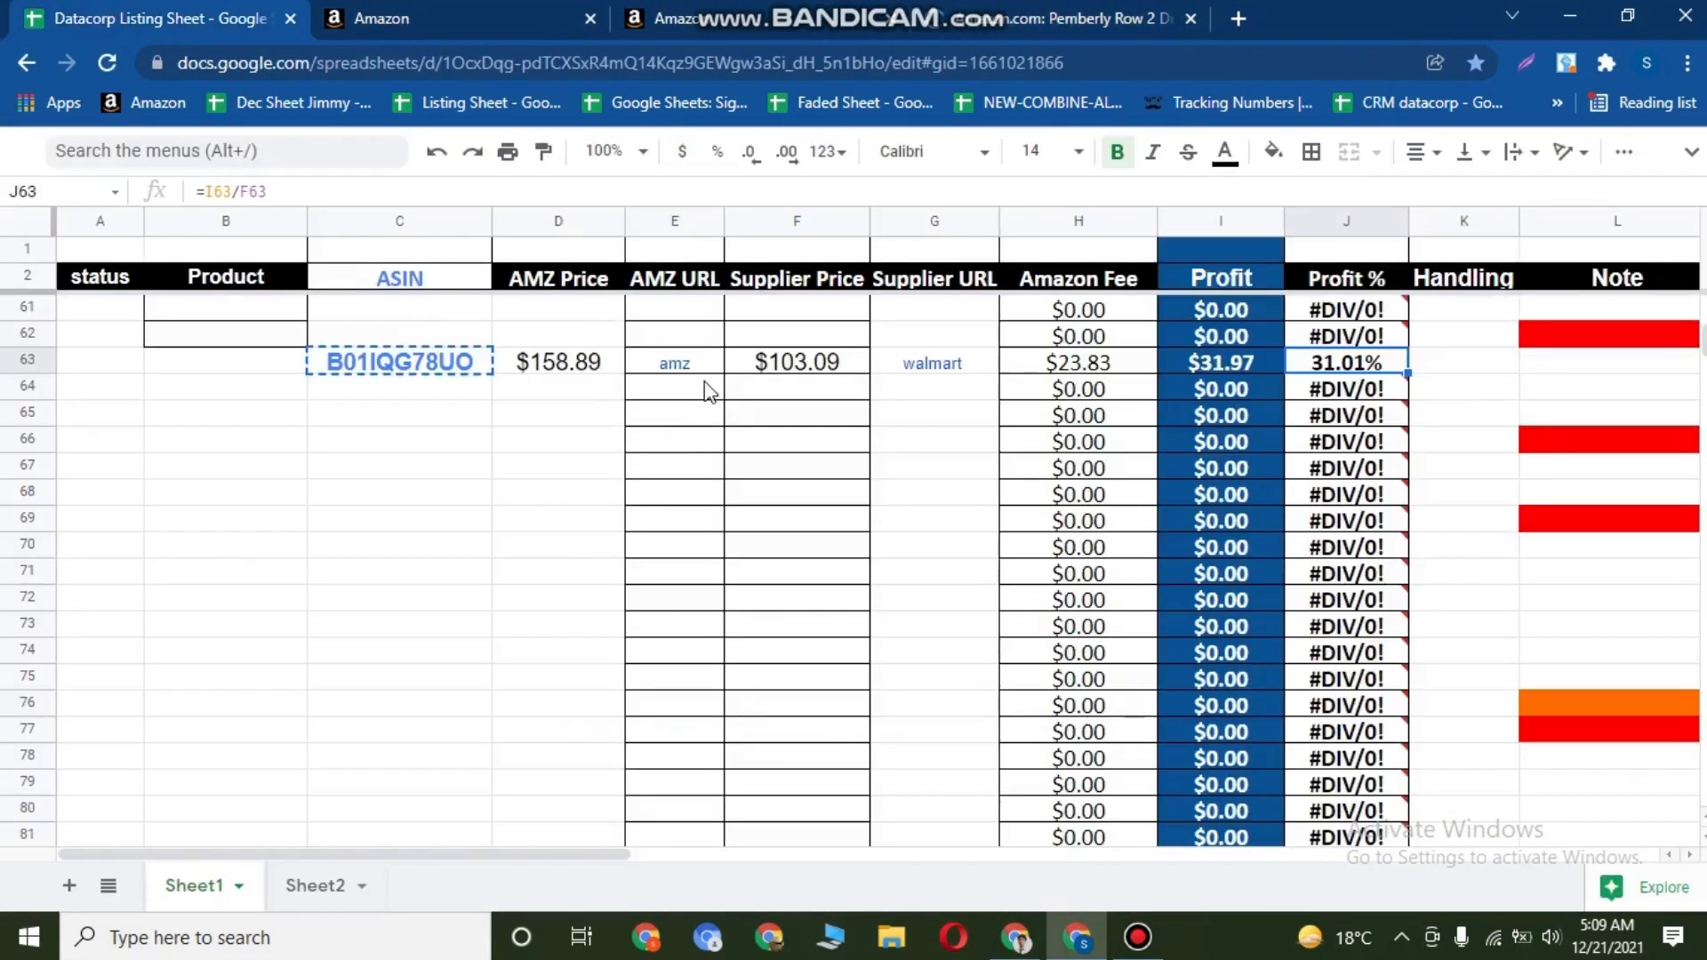
pyautogui.doubleClick(572, 370)
pyautogui.click(537, 442)
pyautogui.click(949, 22)
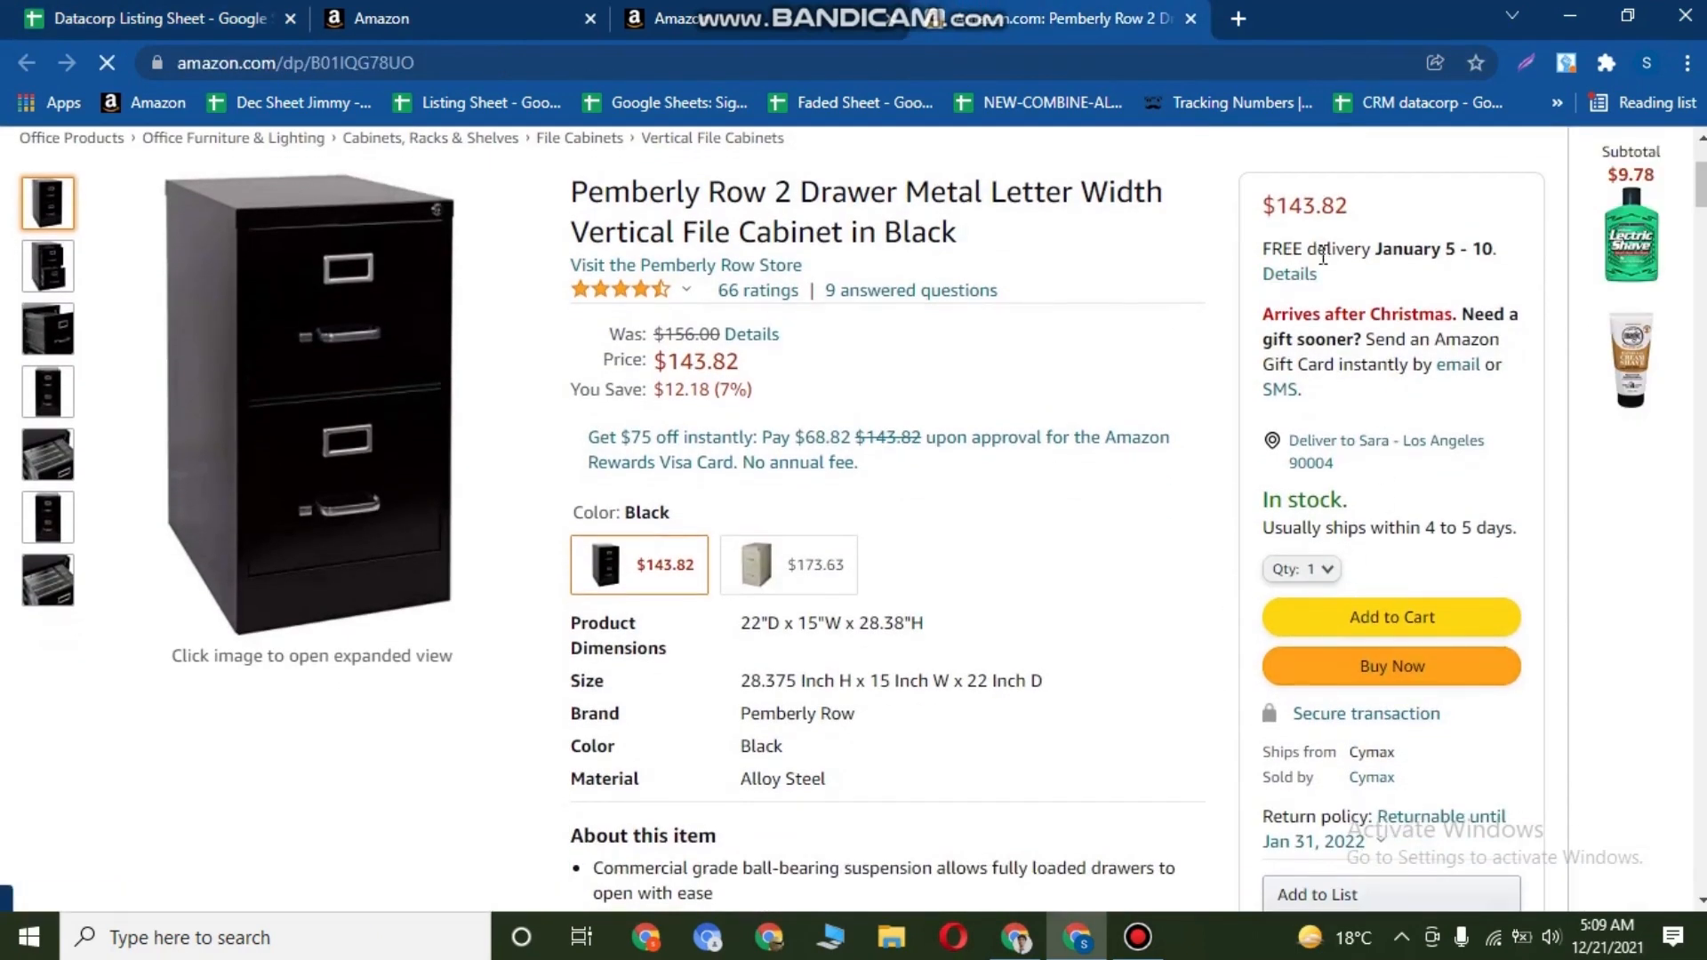
pyautogui.tripleClick(1308, 216)
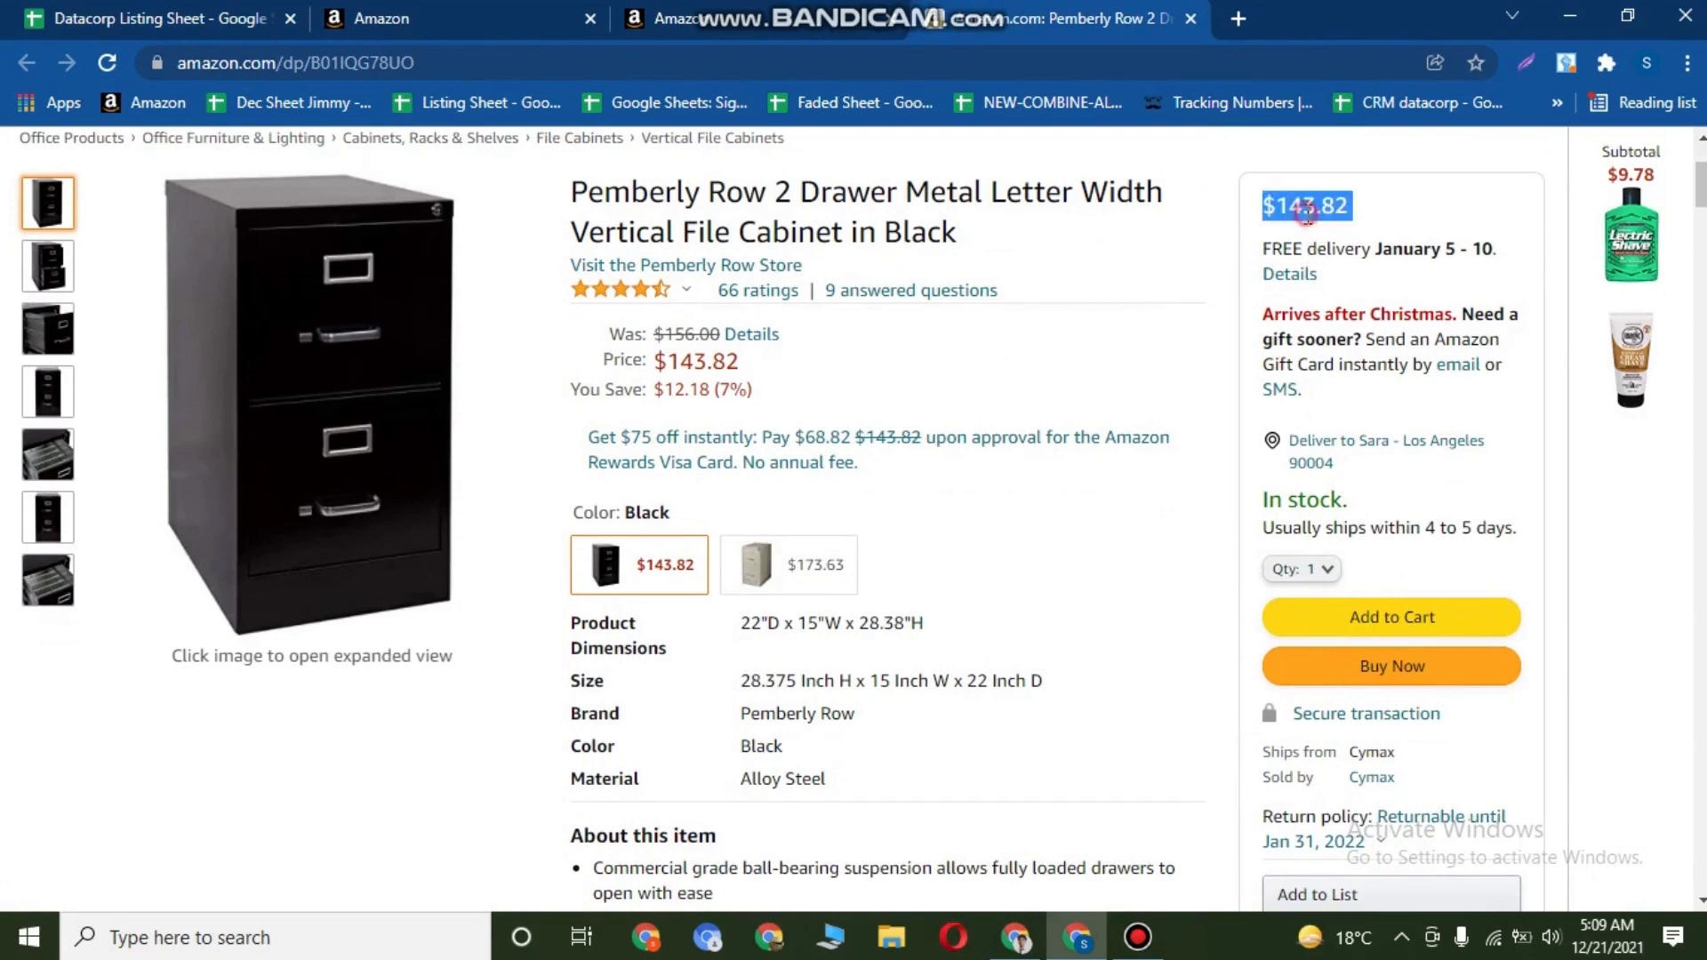
pyautogui.click(662, 5)
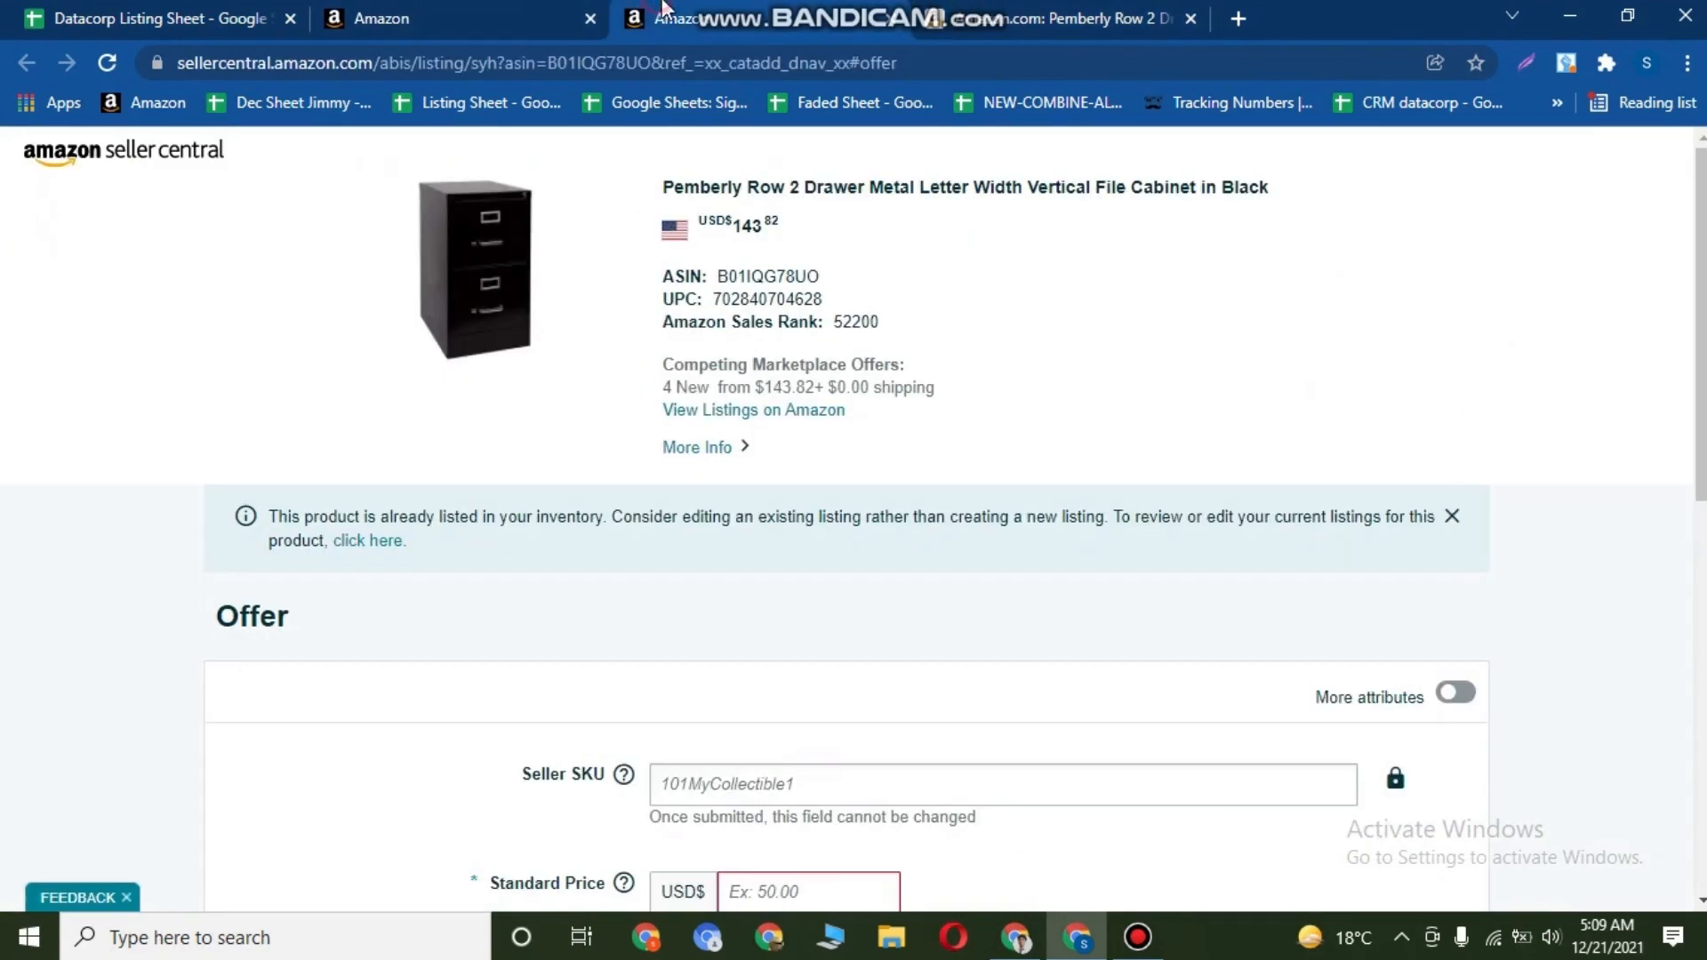
pyautogui.click(1190, 18)
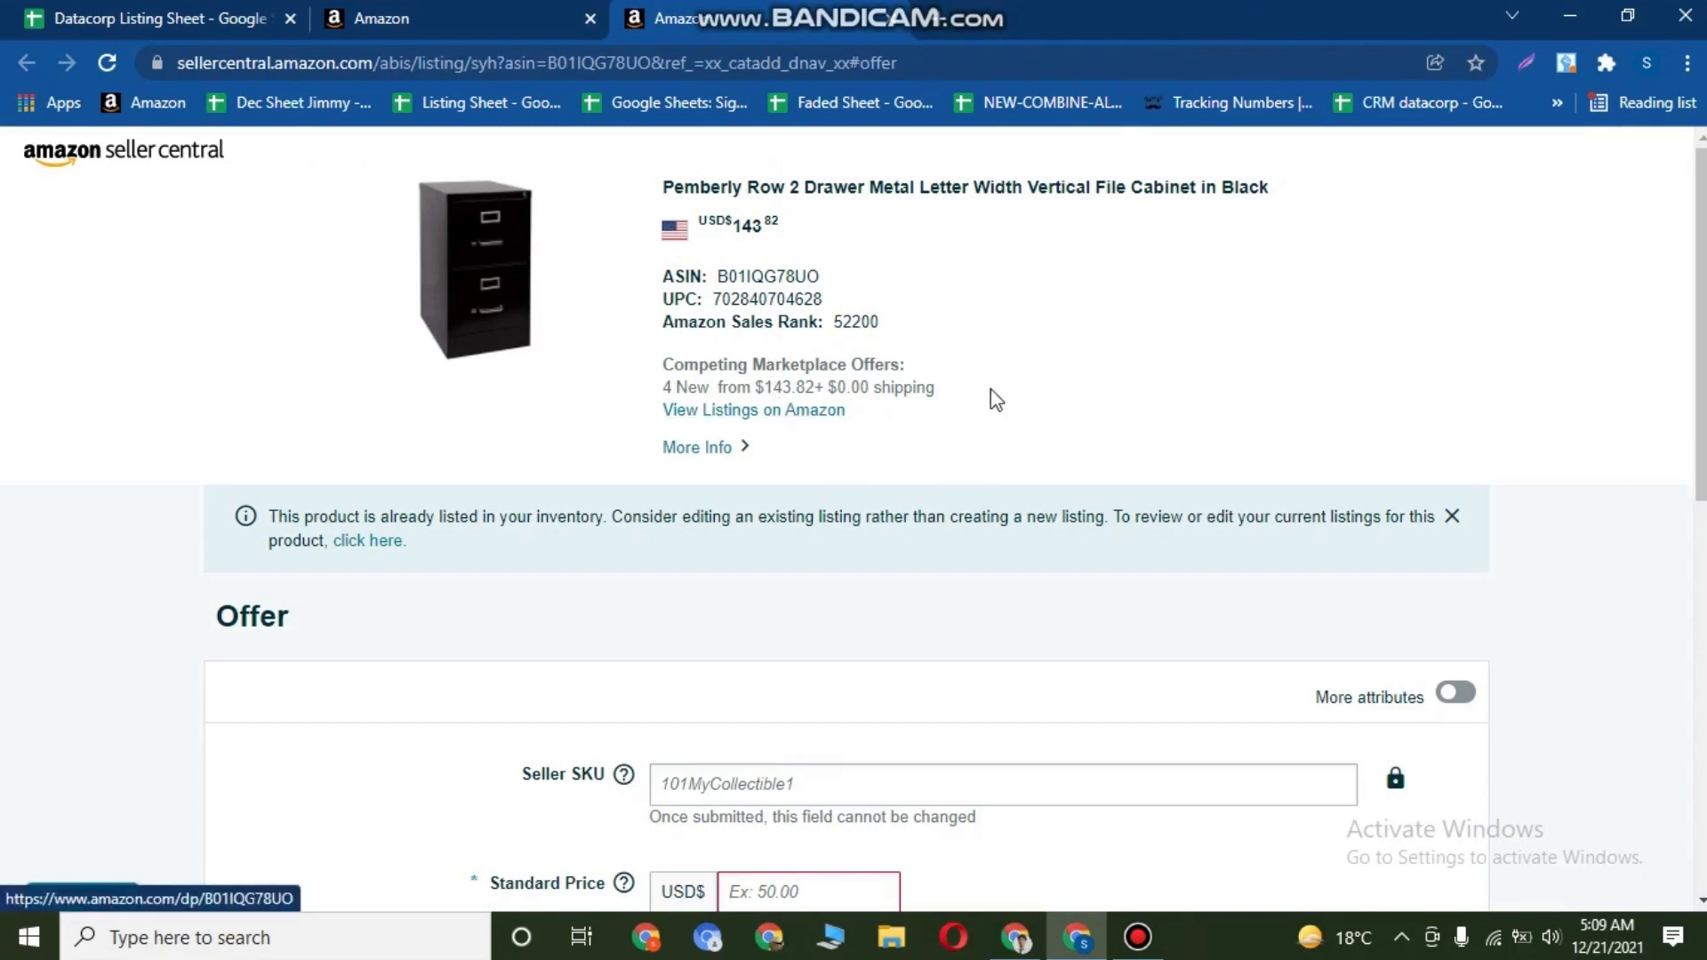
# Examine the lowest competing marketplace offer and its shipping cost on the offer page.
pyautogui.moveTo(941, 388); pyautogui.dragTo(773, 388)
pyautogui.click(599, 401)
pyautogui.moveTo(665, 388); pyautogui.dragTo(822, 394)
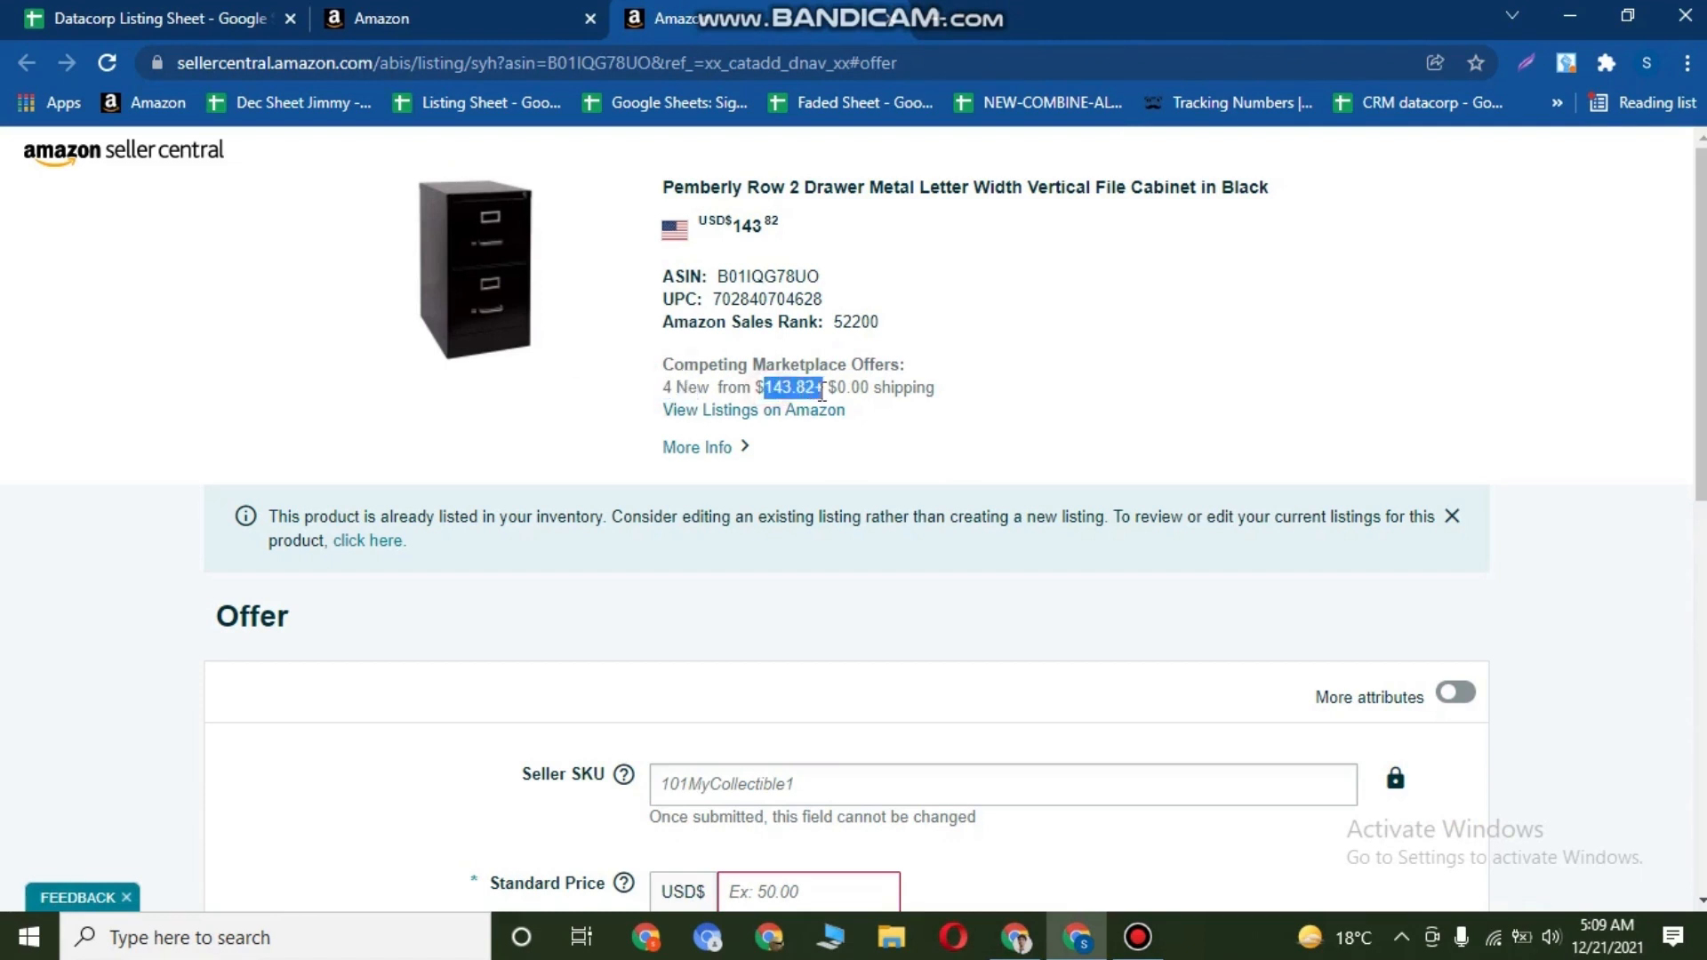
pyautogui.click(979, 435)
pyautogui.scroll(-1, 896, 446)
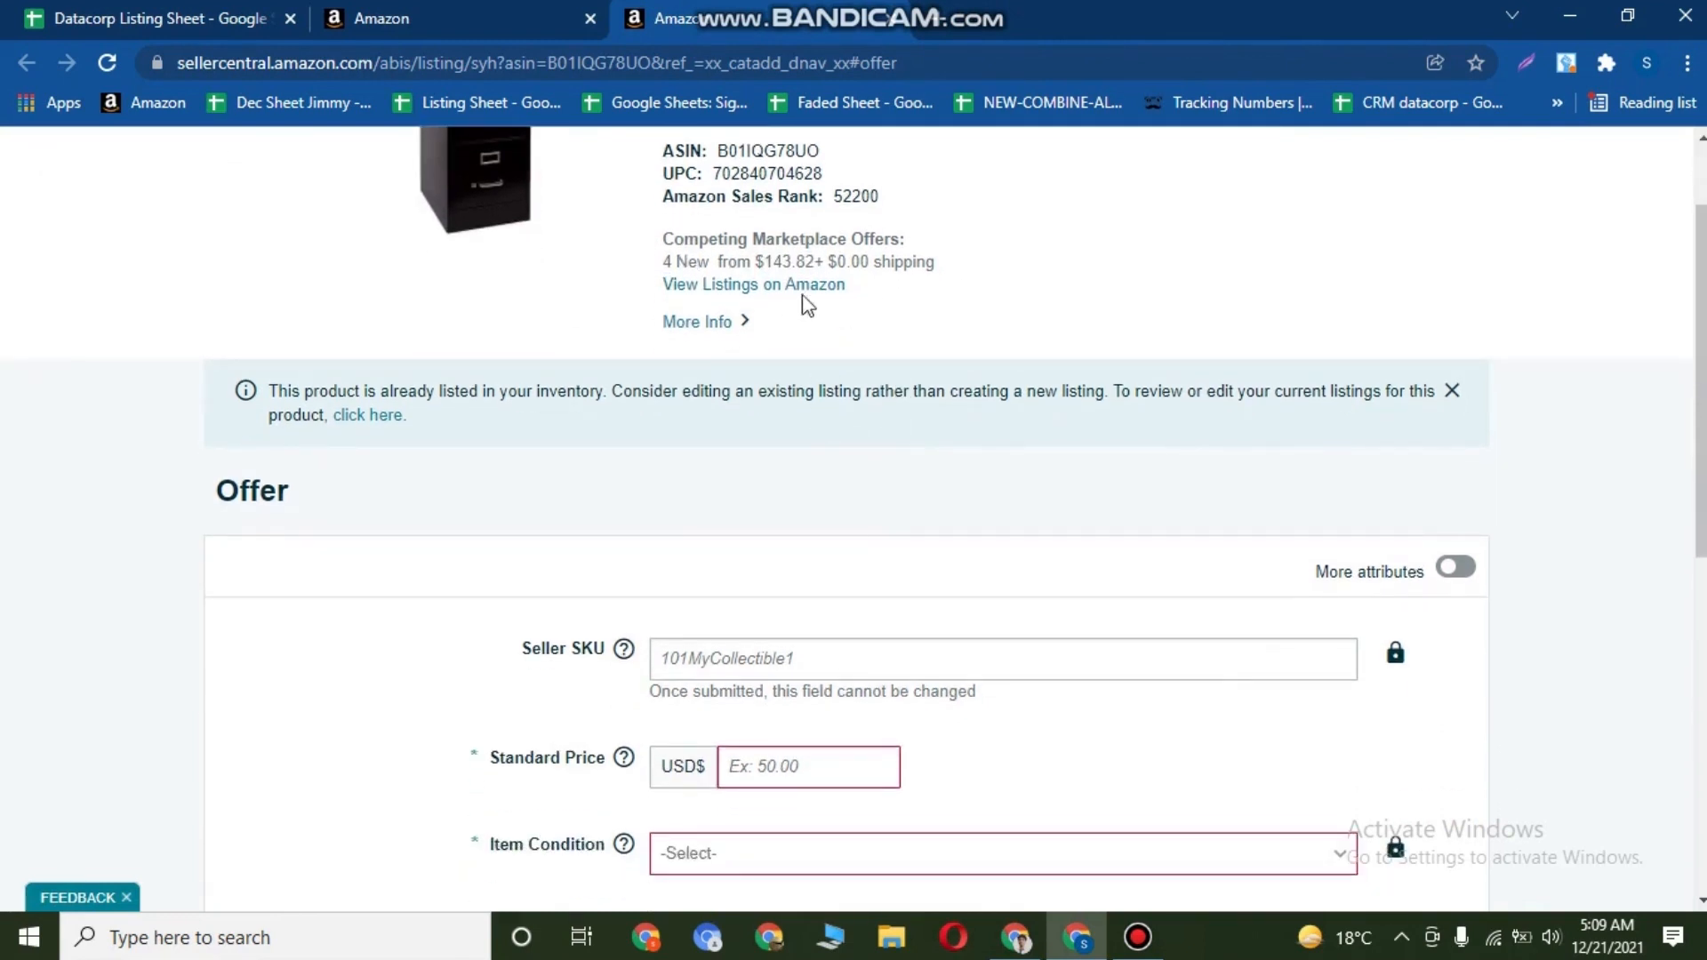
pyautogui.moveTo(767, 262); pyautogui.dragTo(797, 264)
pyautogui.click(844, 317)
pyautogui.moveTo(755, 264); pyautogui.dragTo(796, 263)
pyautogui.click(870, 343)
# Set the AMZ Price in row 63 of the listing sheet to 143.82 and select the row to check its profit.
pyautogui.click(196, 16)
pyautogui.click(563, 372)
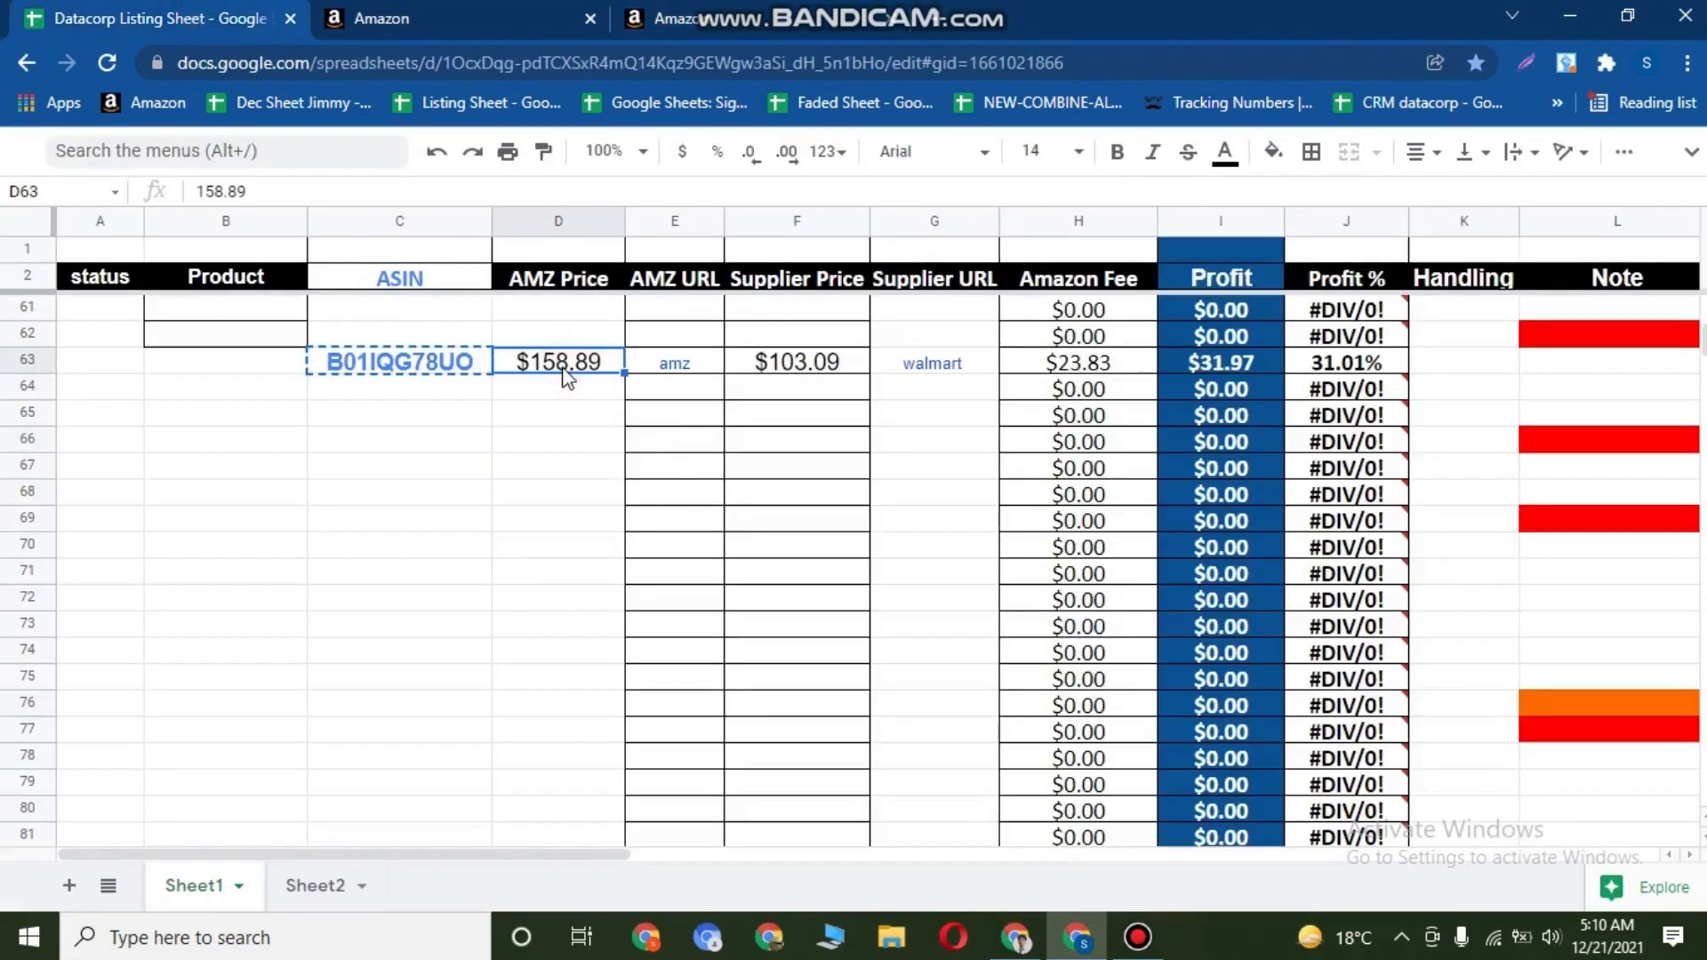
pyautogui.write('143')
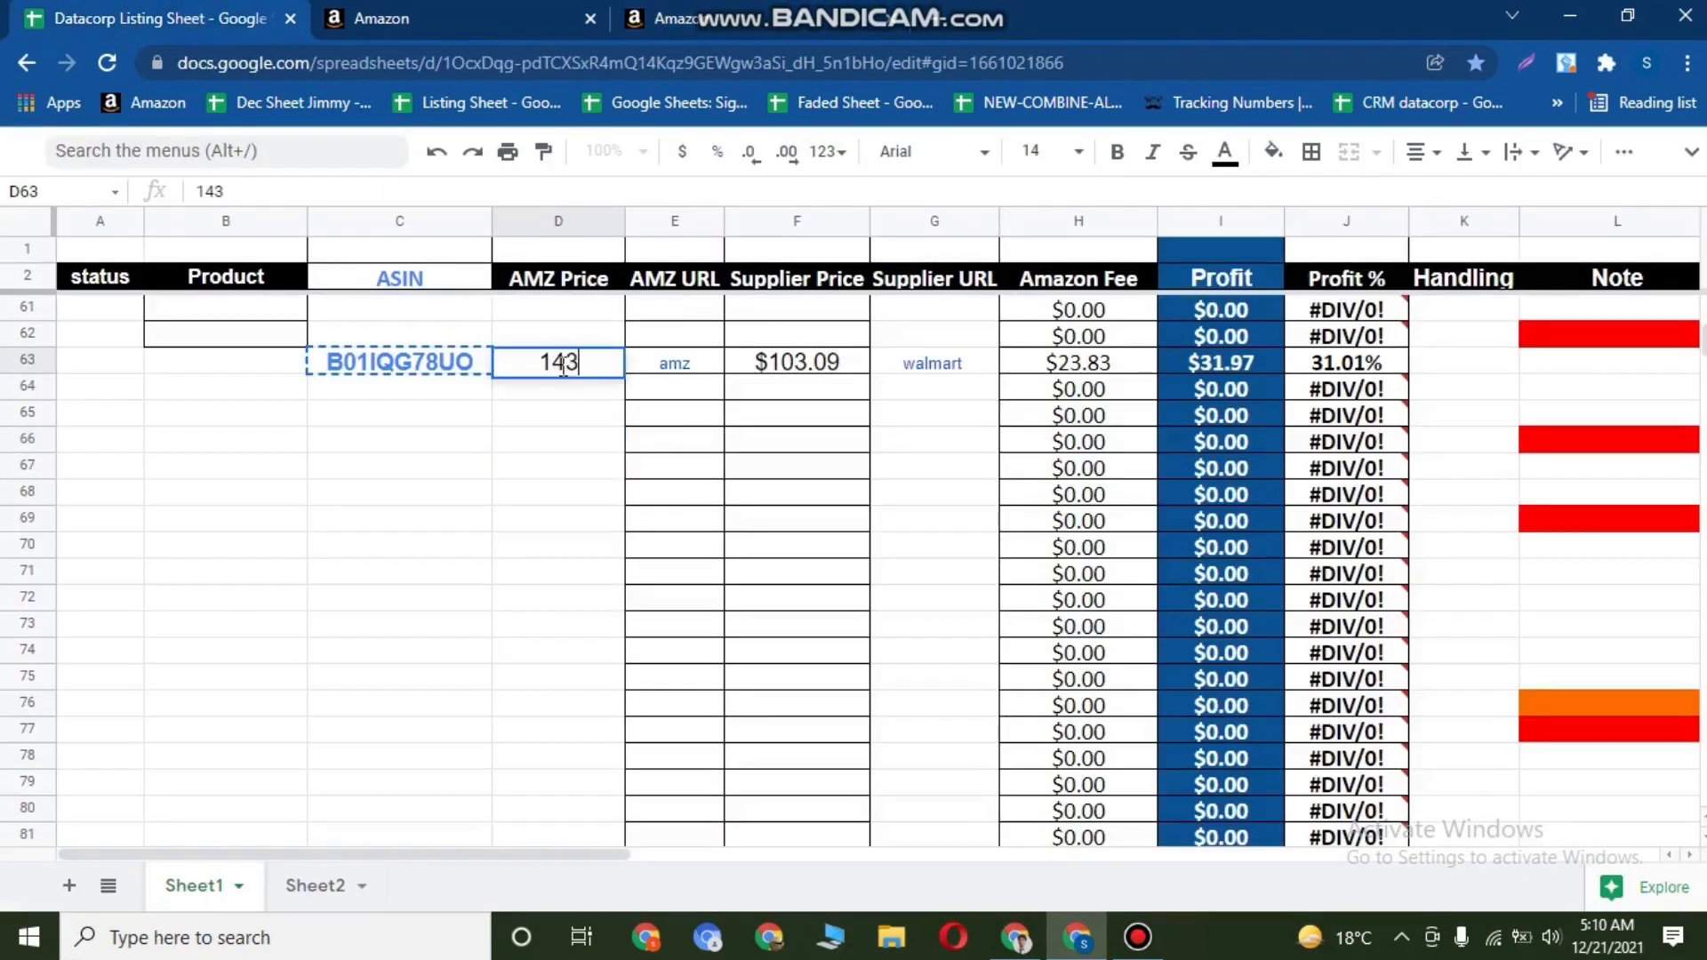
pyautogui.write('.82')
pyautogui.click(590, 418)
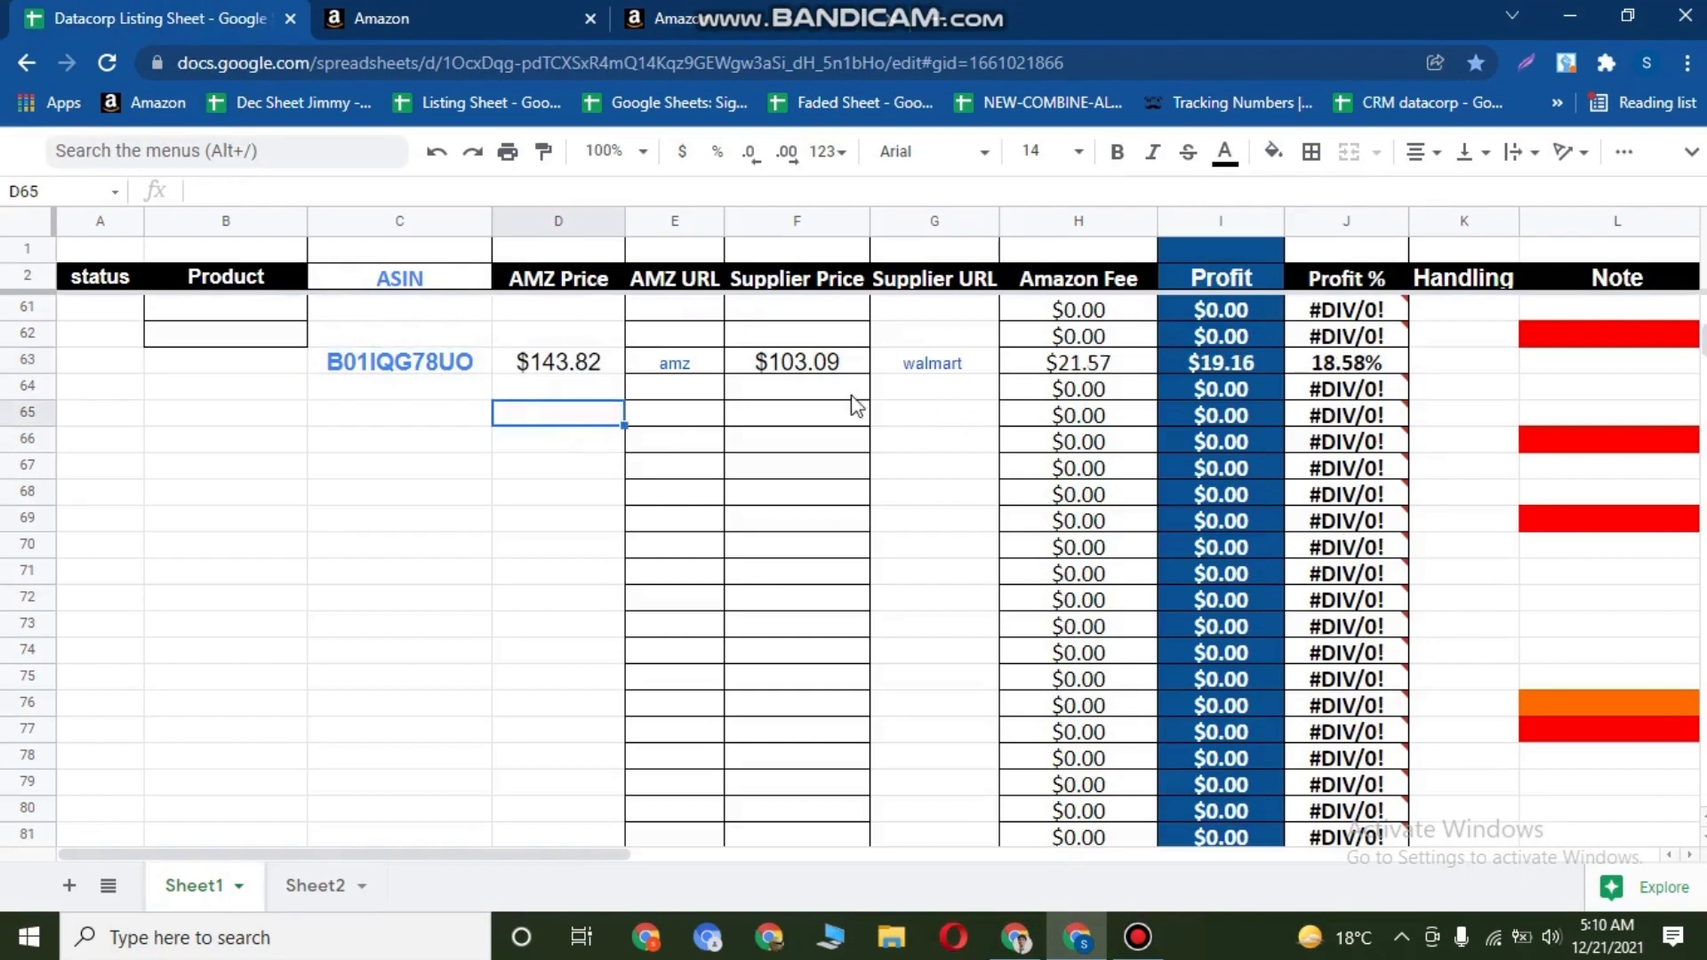
pyautogui.click(28, 361)
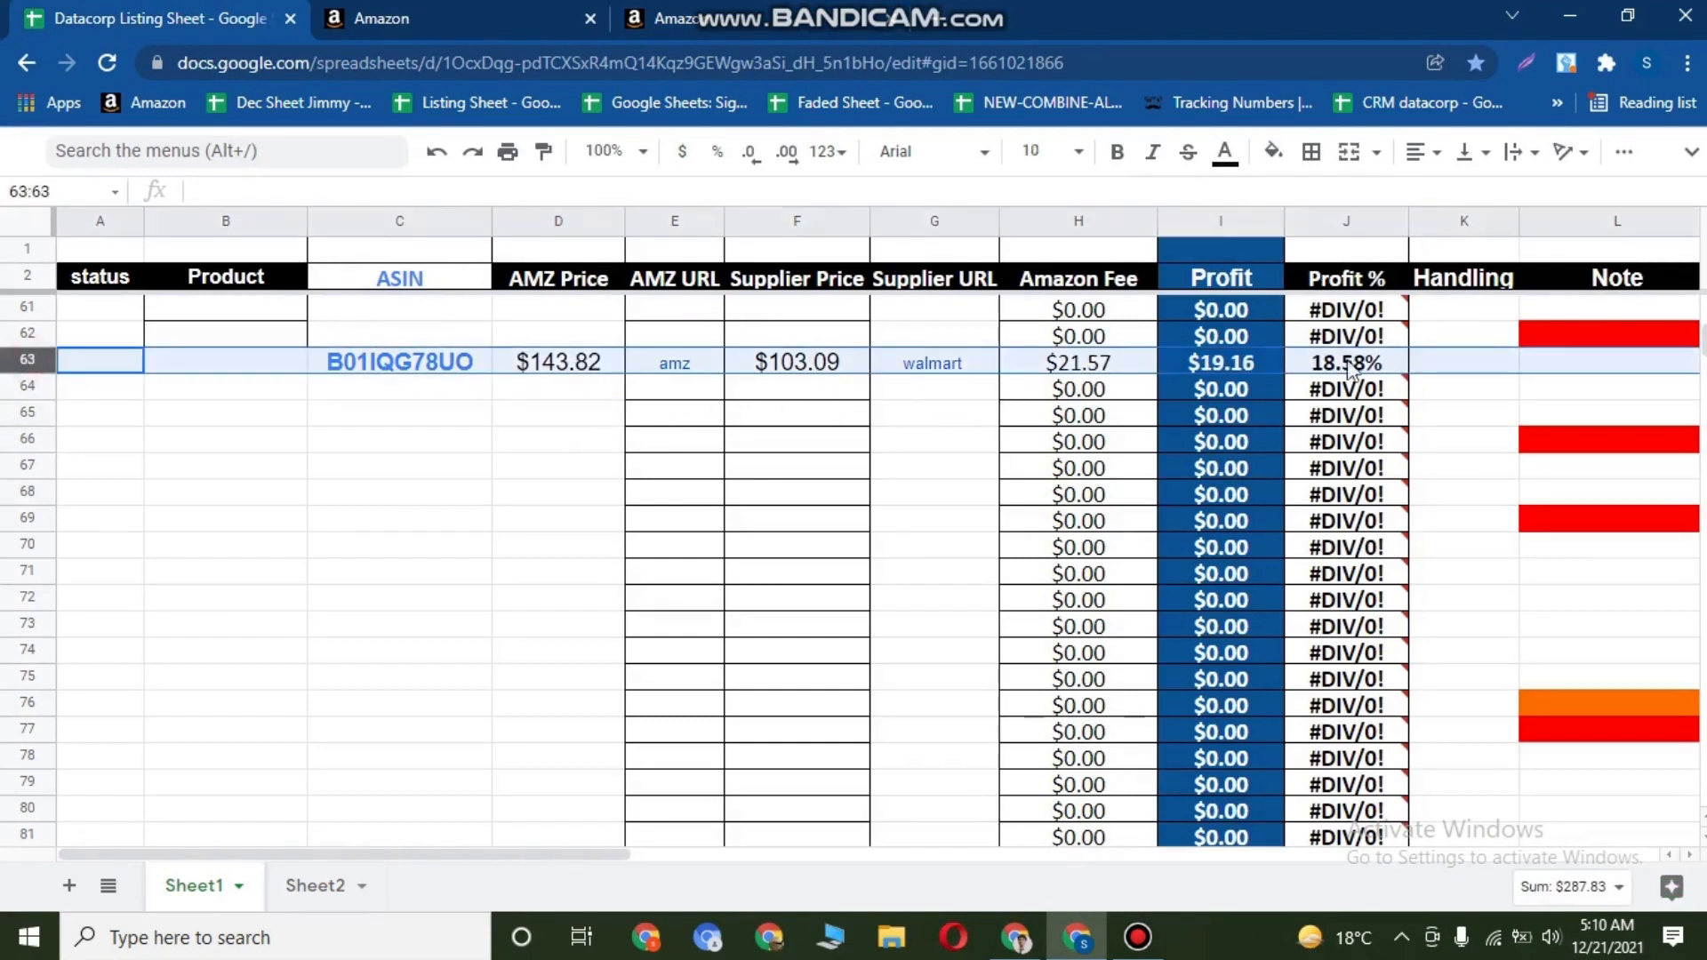
# Check the Profit and Profit % formulas in row 63 of the listing sheet, and return to the file cabinet's Seller Central offer form.
pyautogui.click(1346, 372)
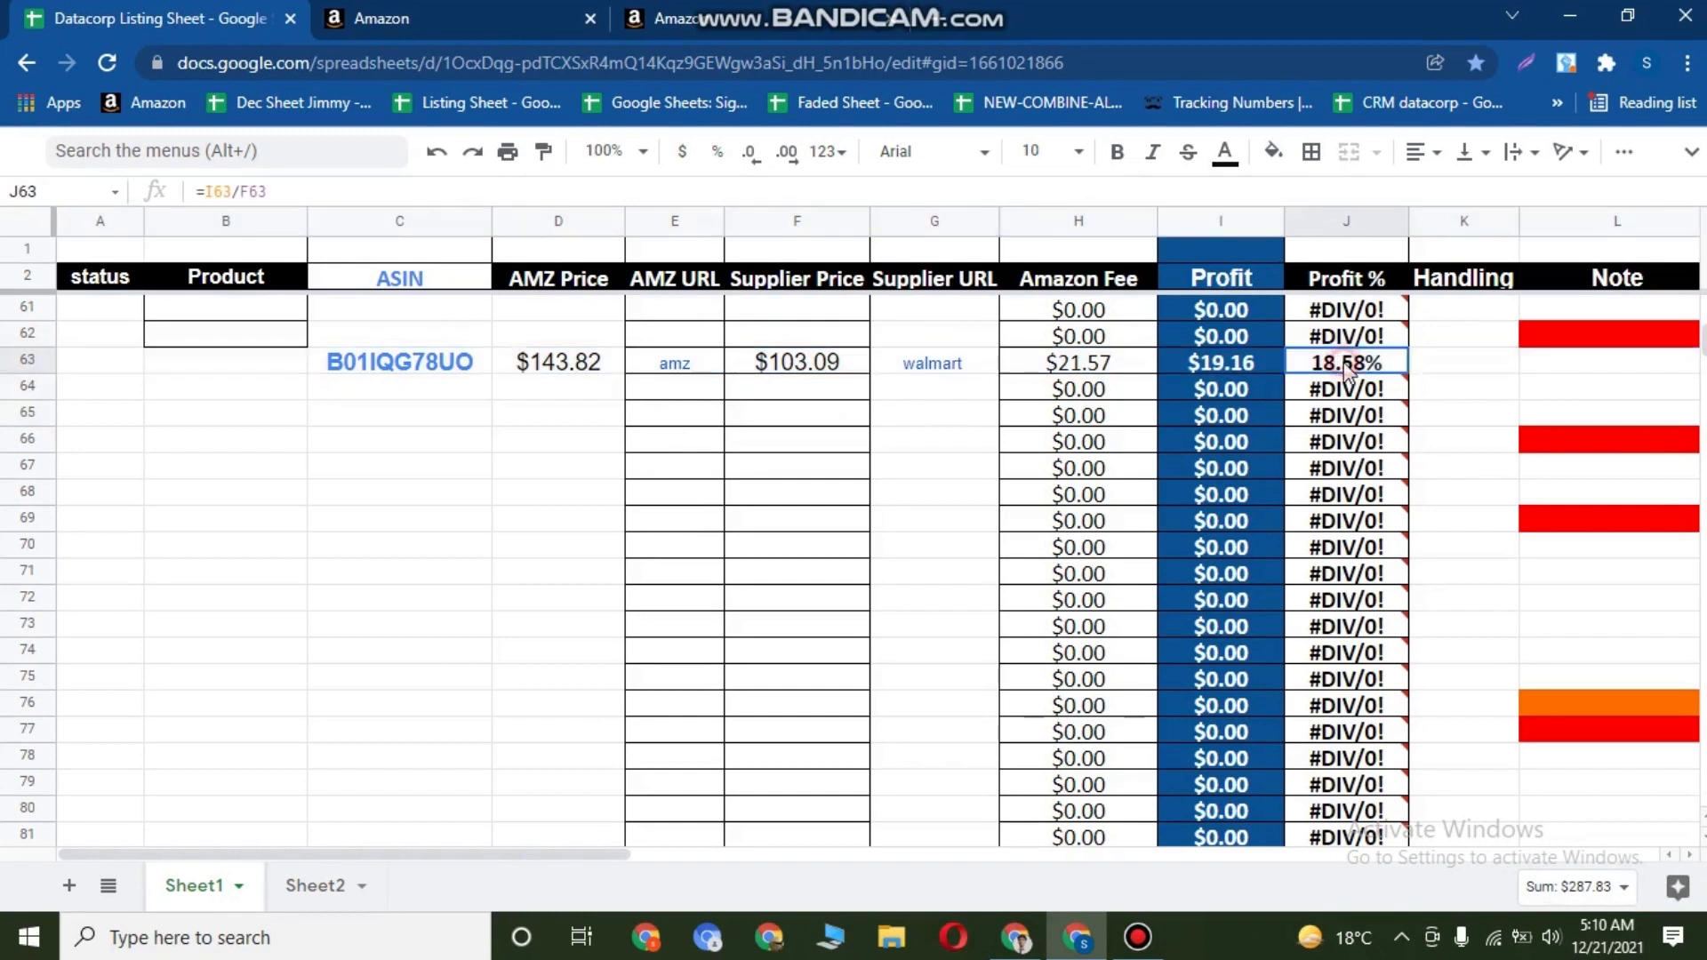
pyautogui.click(1237, 372)
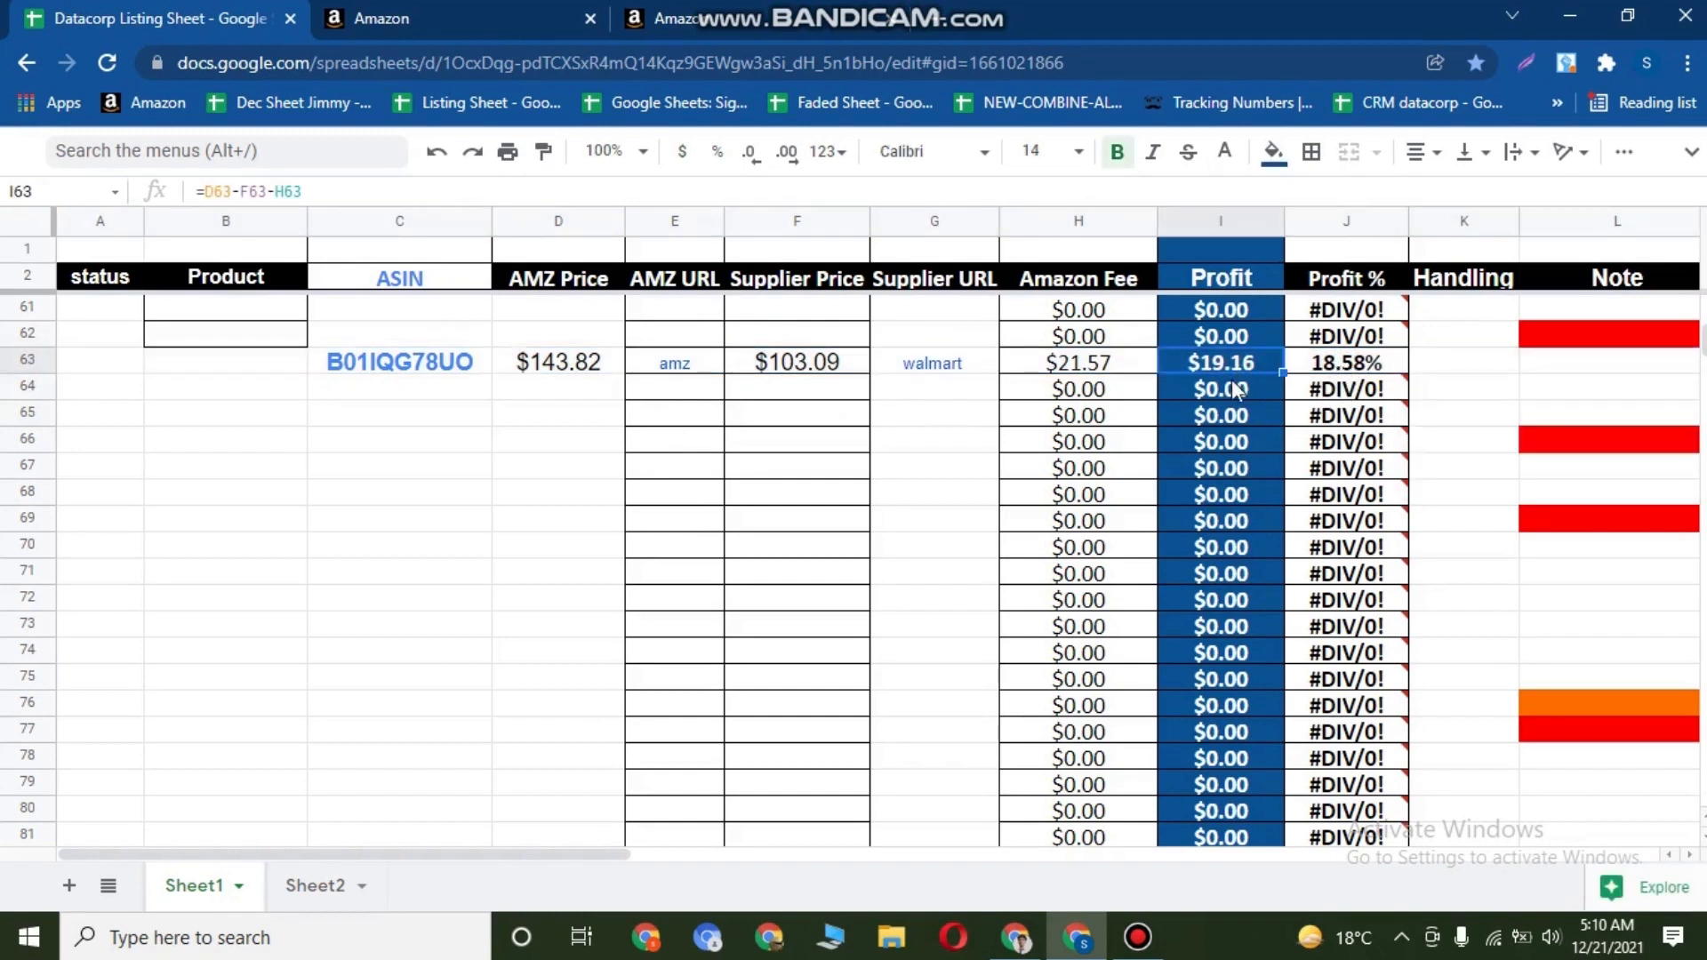
pyautogui.click(471, 25)
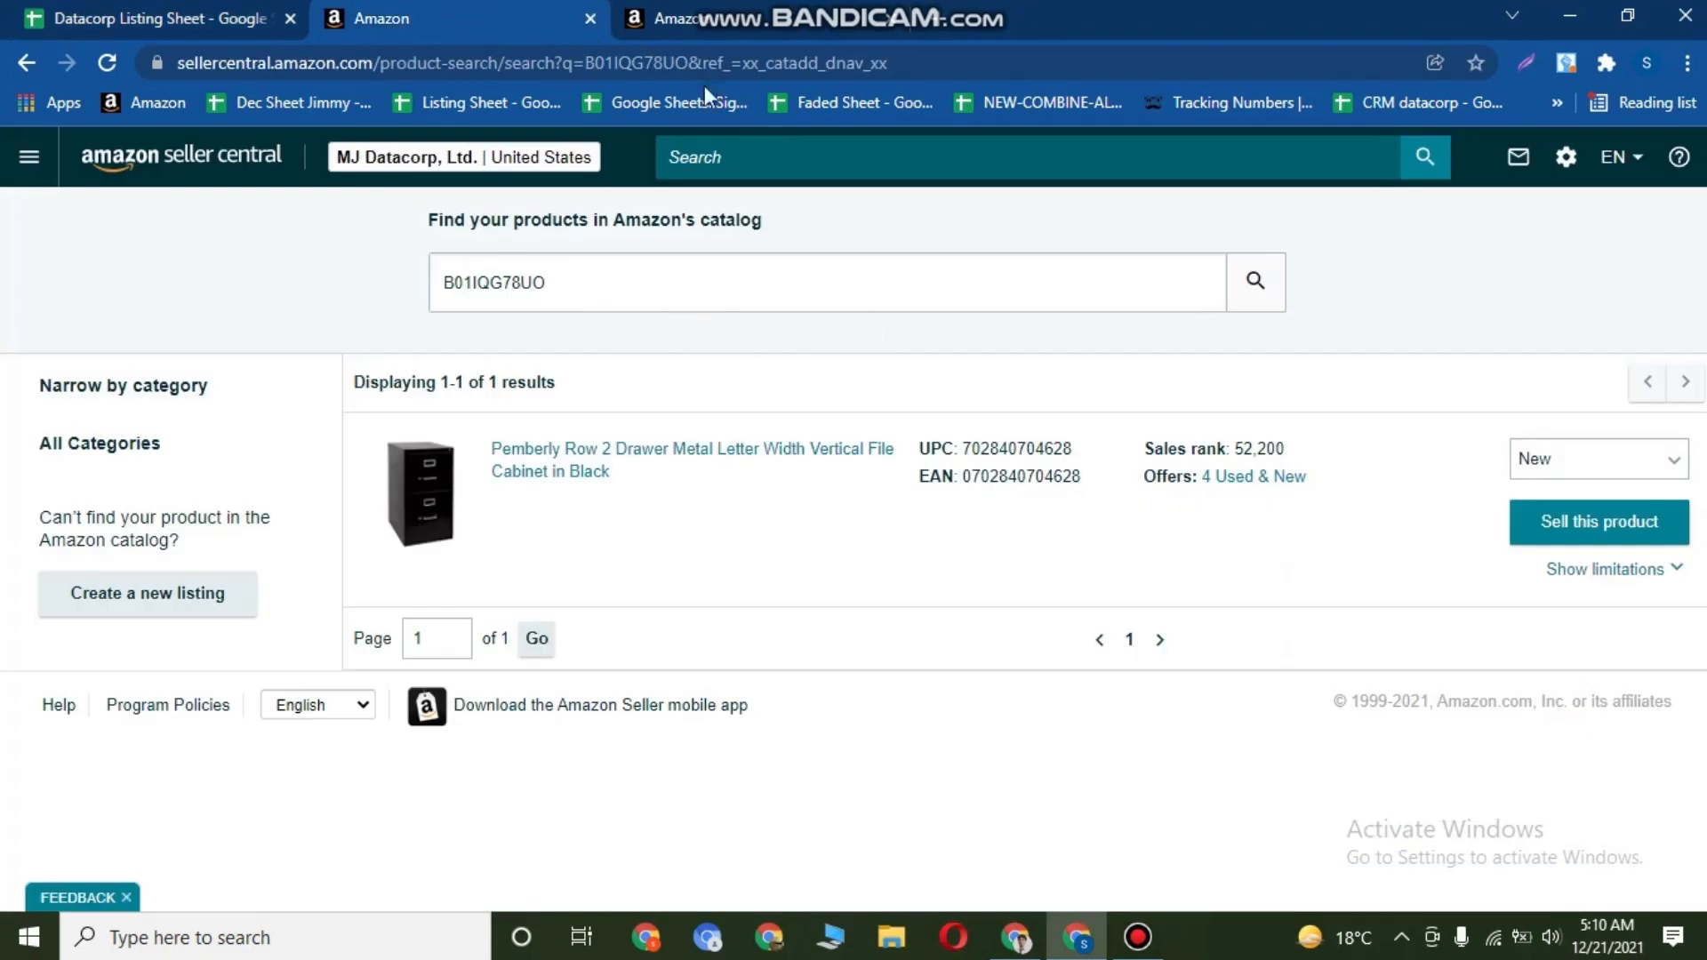
pyautogui.click(1563, 540)
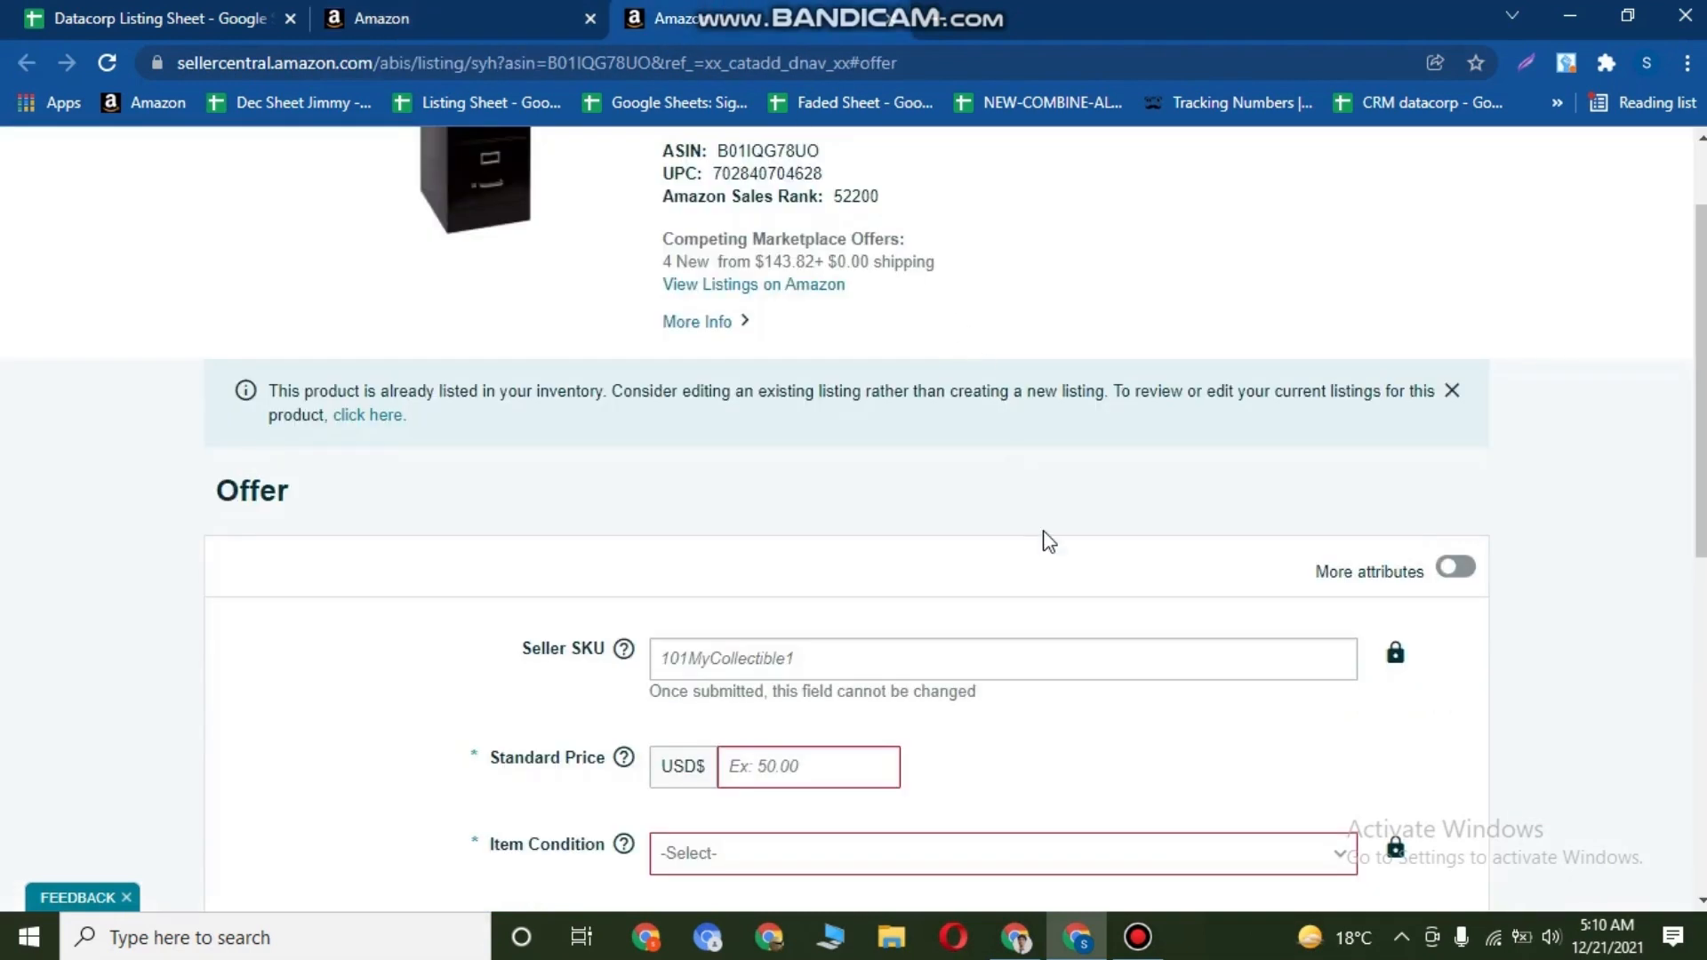
# Review the lowest competing marketplace offer in the product summary against the empty Standard Price field.
pyautogui.scroll(-1, 1042, 532)
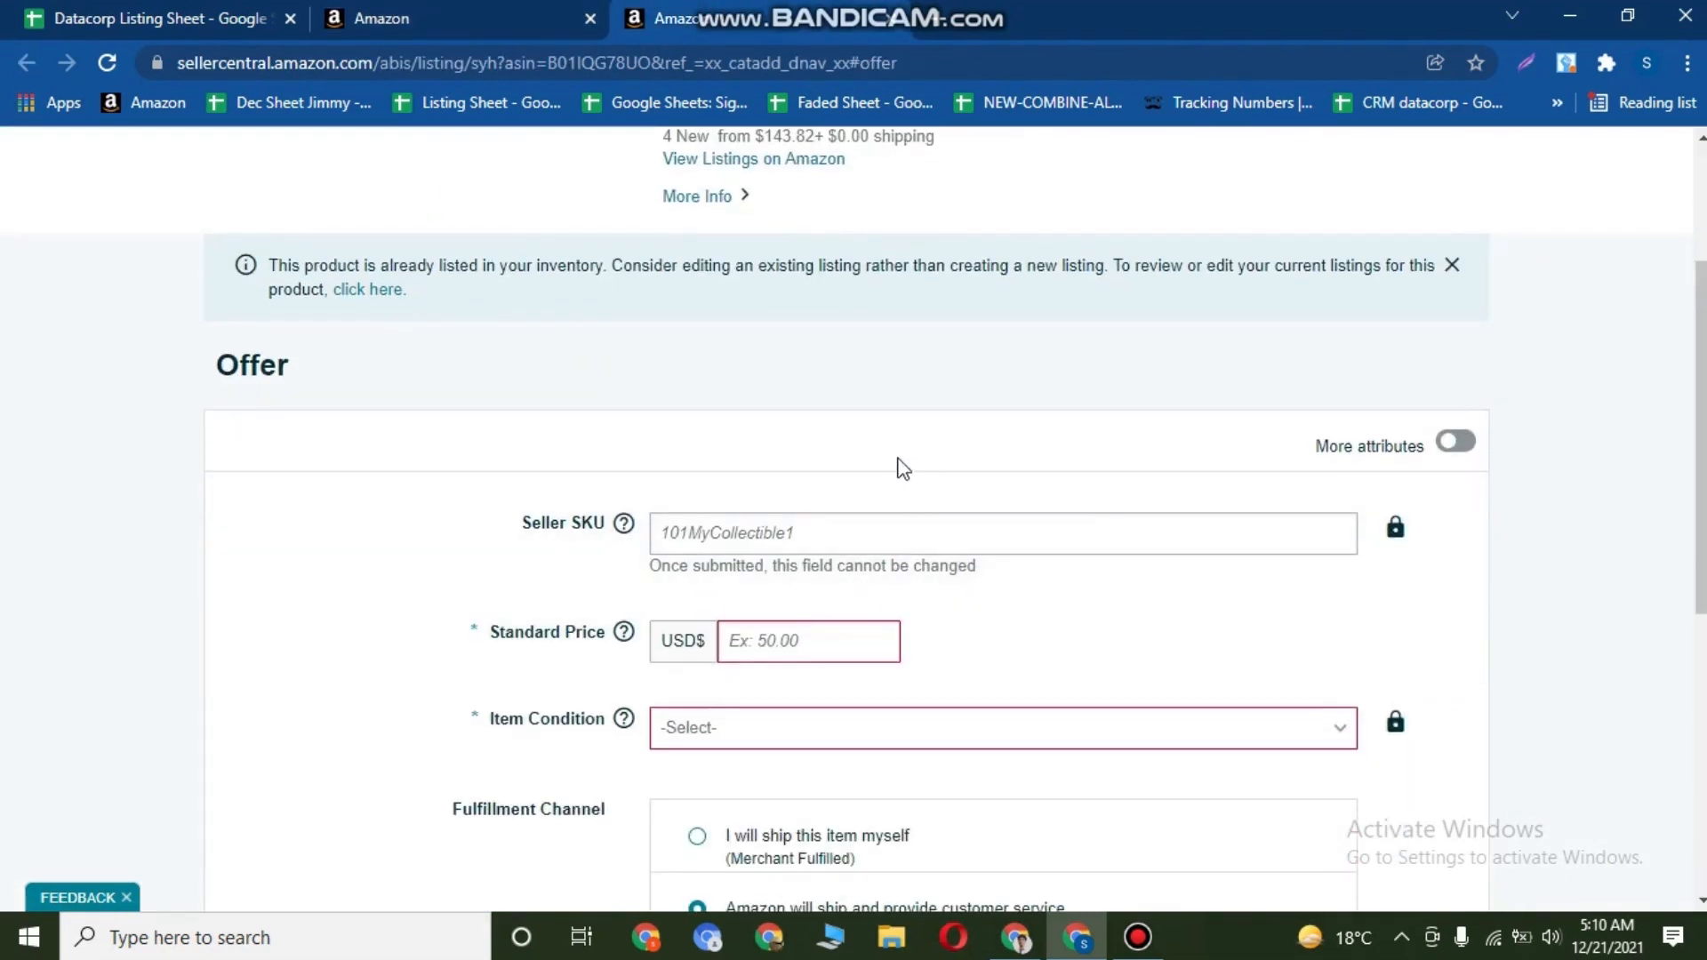
pyautogui.scroll(2, 900, 462)
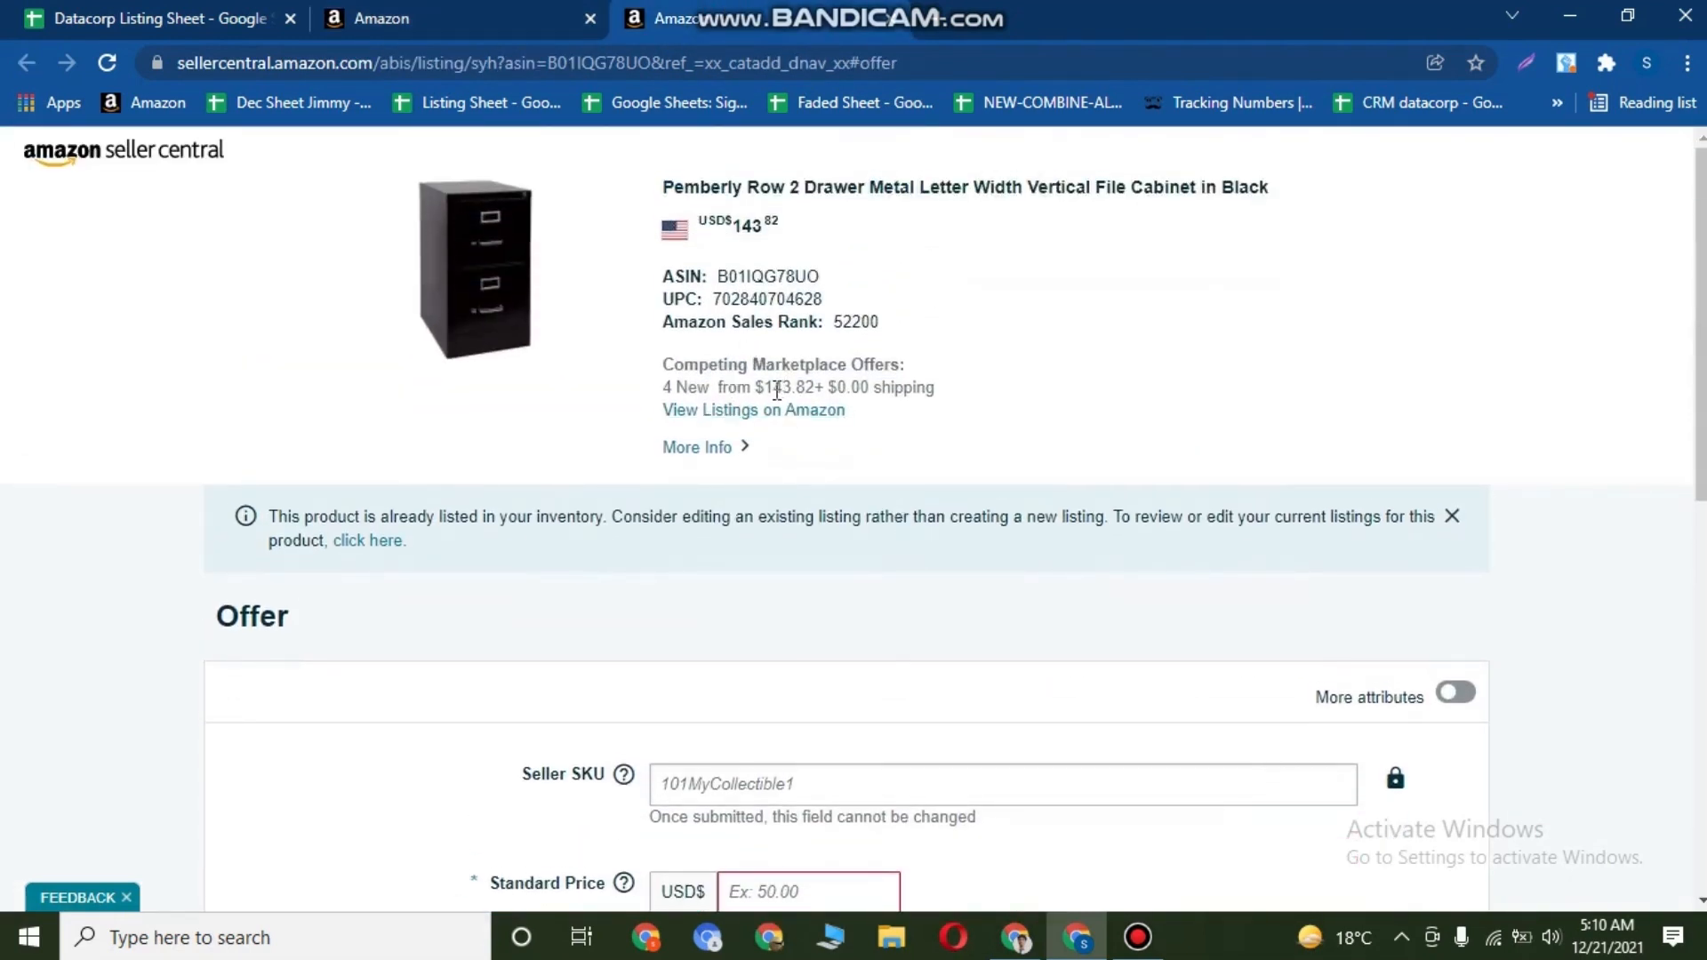
pyautogui.moveTo(764, 388); pyautogui.dragTo(792, 388)
pyautogui.scroll(-1, 934, 442)
pyautogui.click(808, 758)
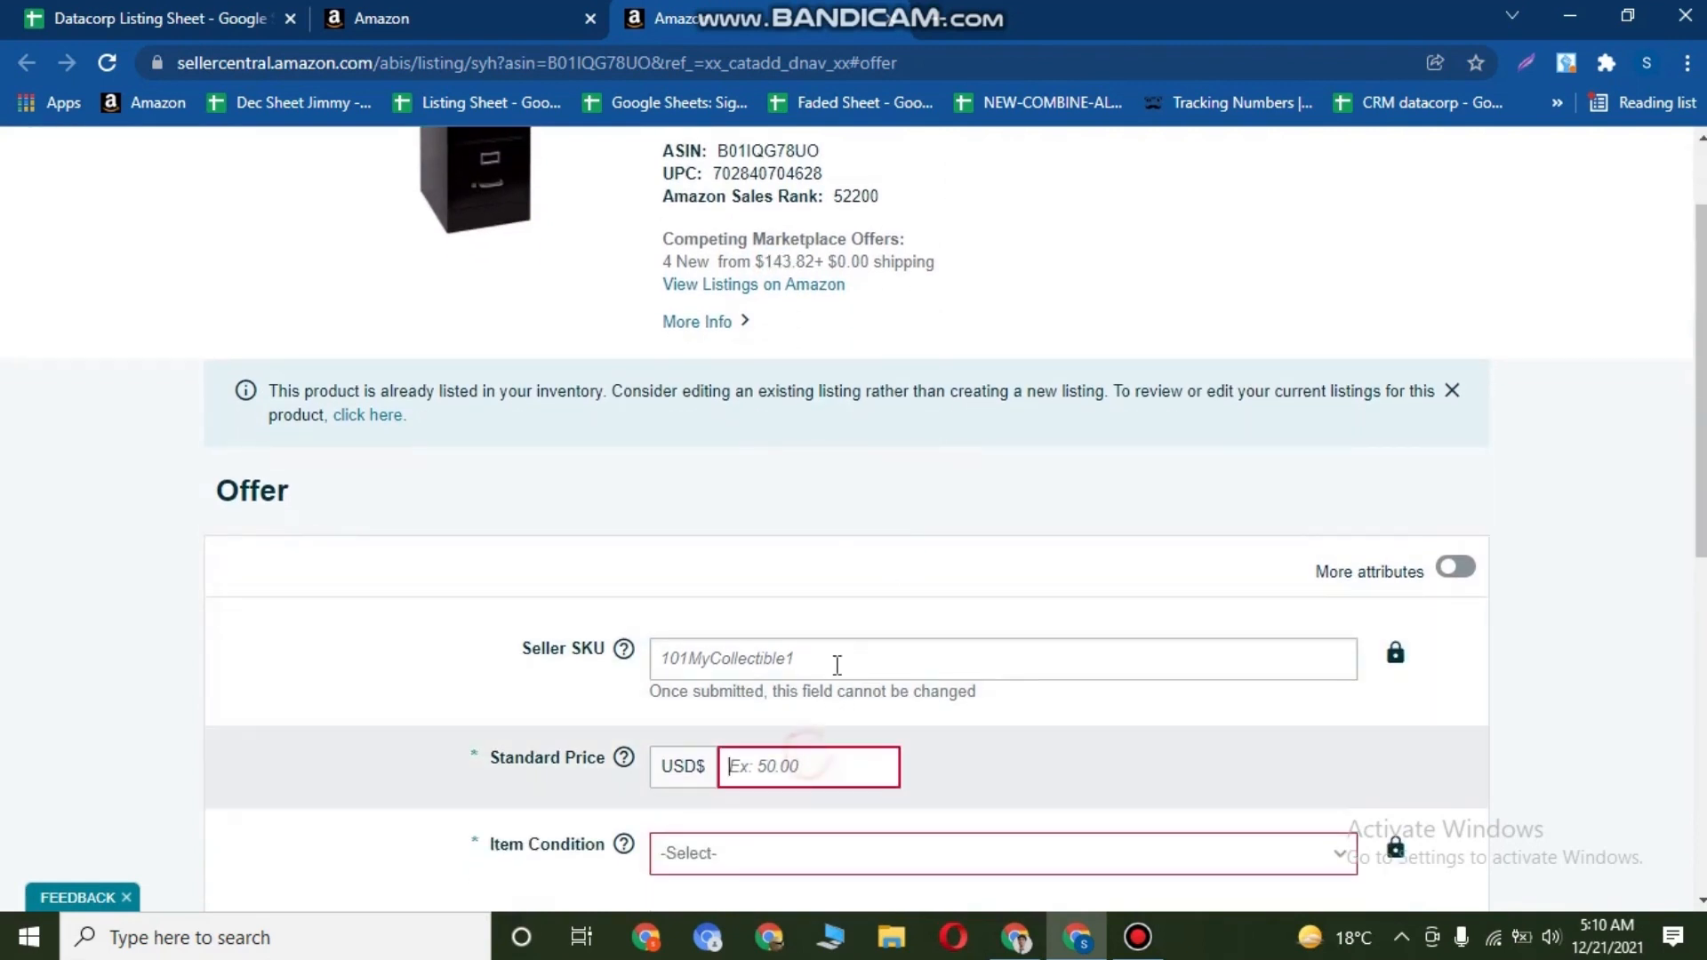
pyautogui.scroll(-2, 980, 558)
pyautogui.scroll(-1, 979, 559)
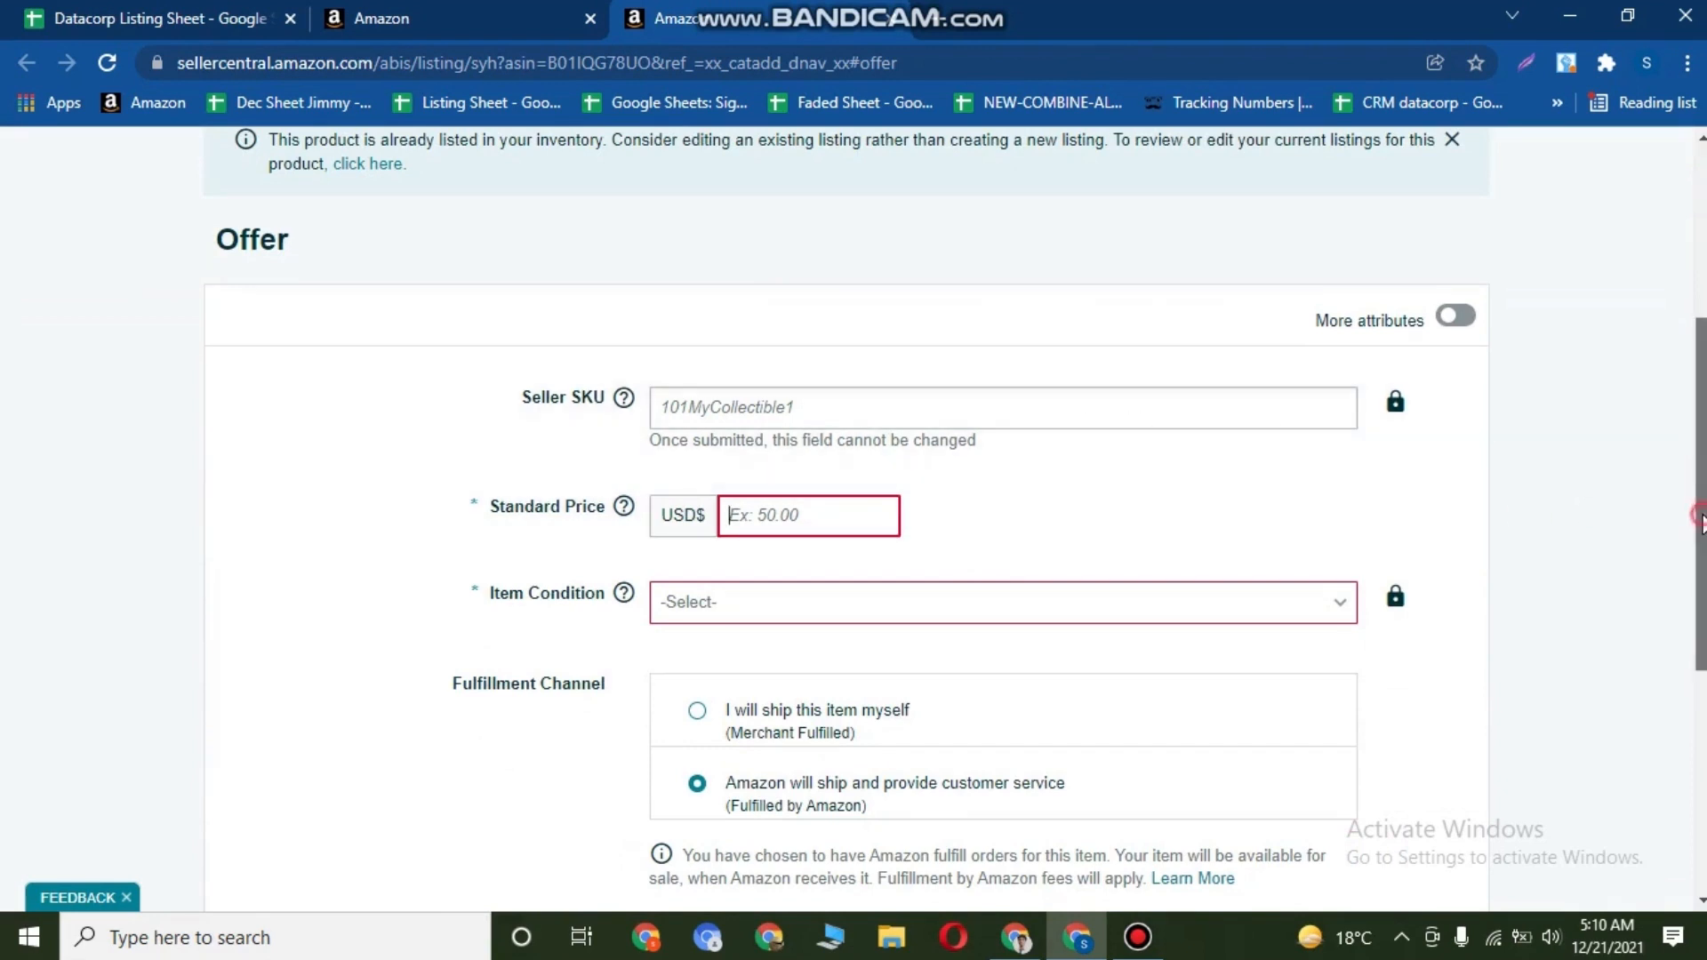
pyautogui.moveTo(1700, 515); pyautogui.dragTo(1681, 442)
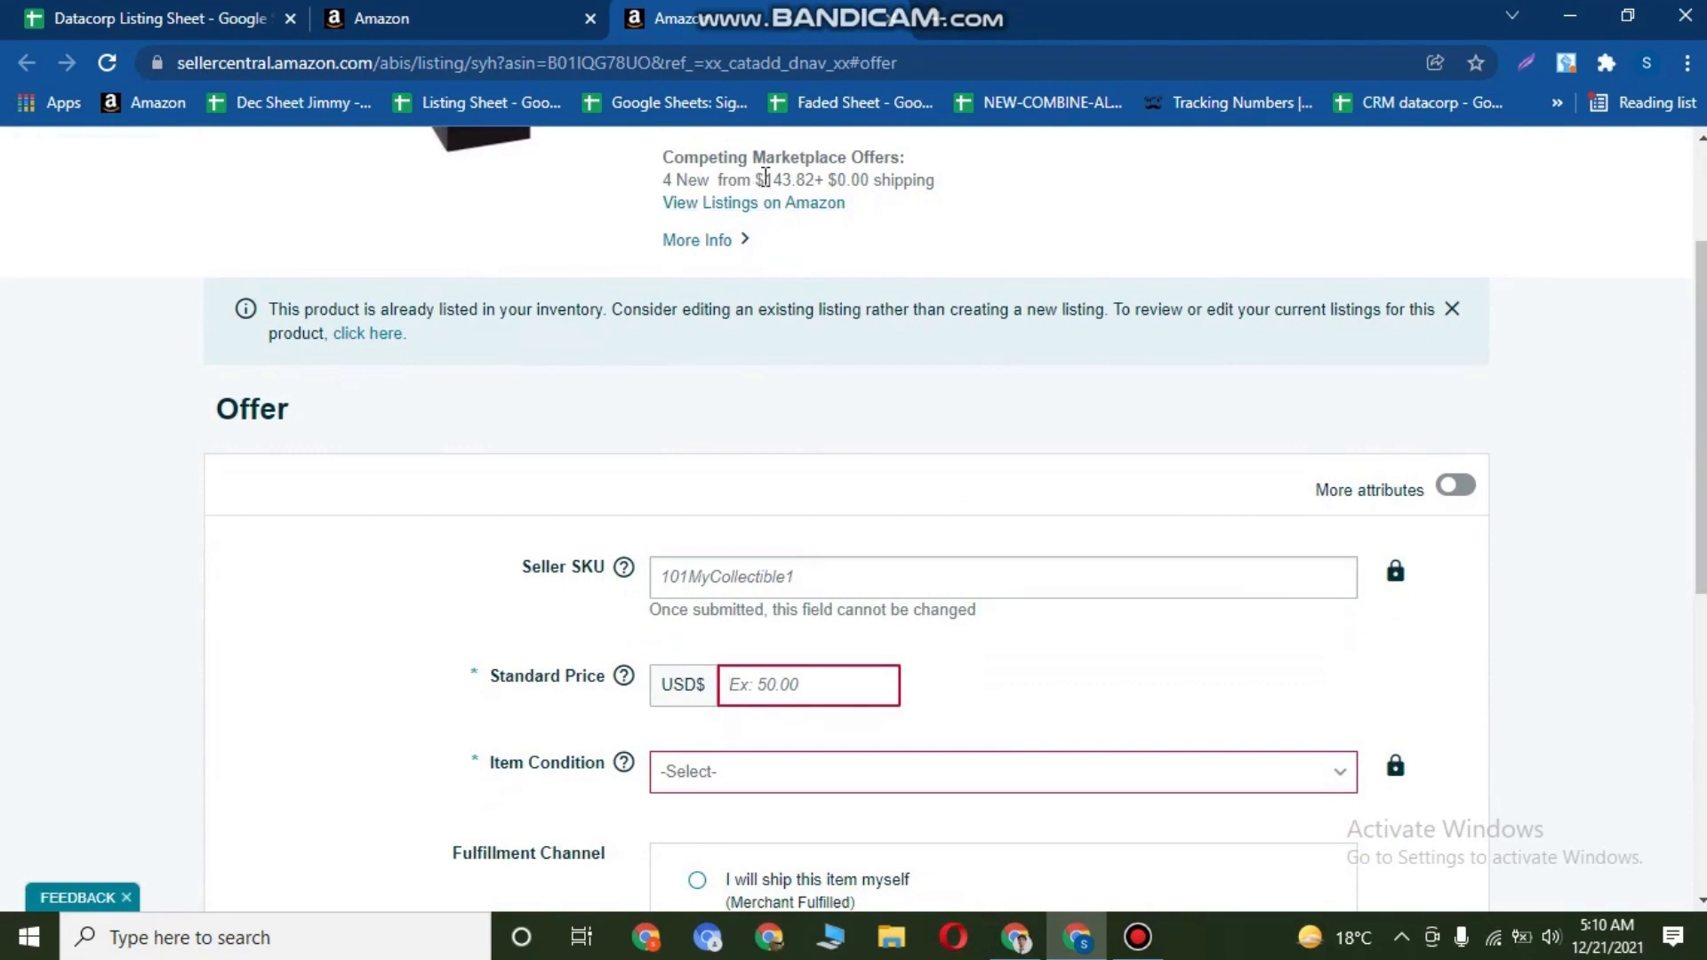
pyautogui.moveTo(763, 179); pyautogui.dragTo(805, 182)
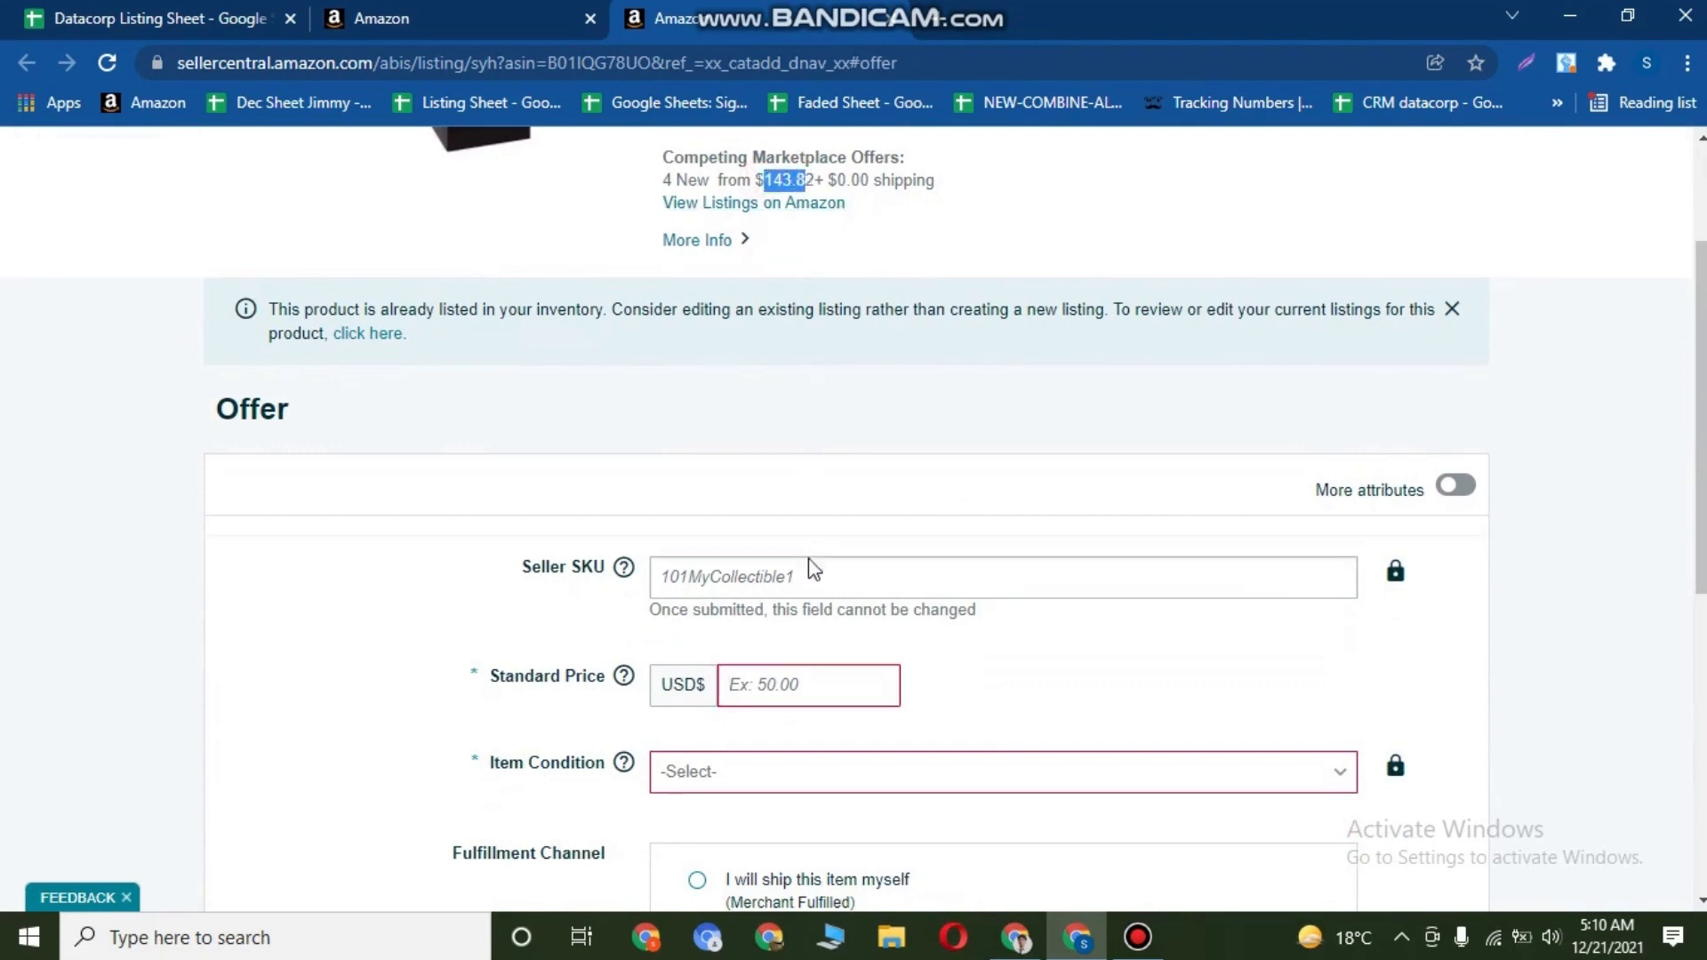
# Set the offer's Standard Price to 143.82 USD.
pyautogui.click(800, 673)
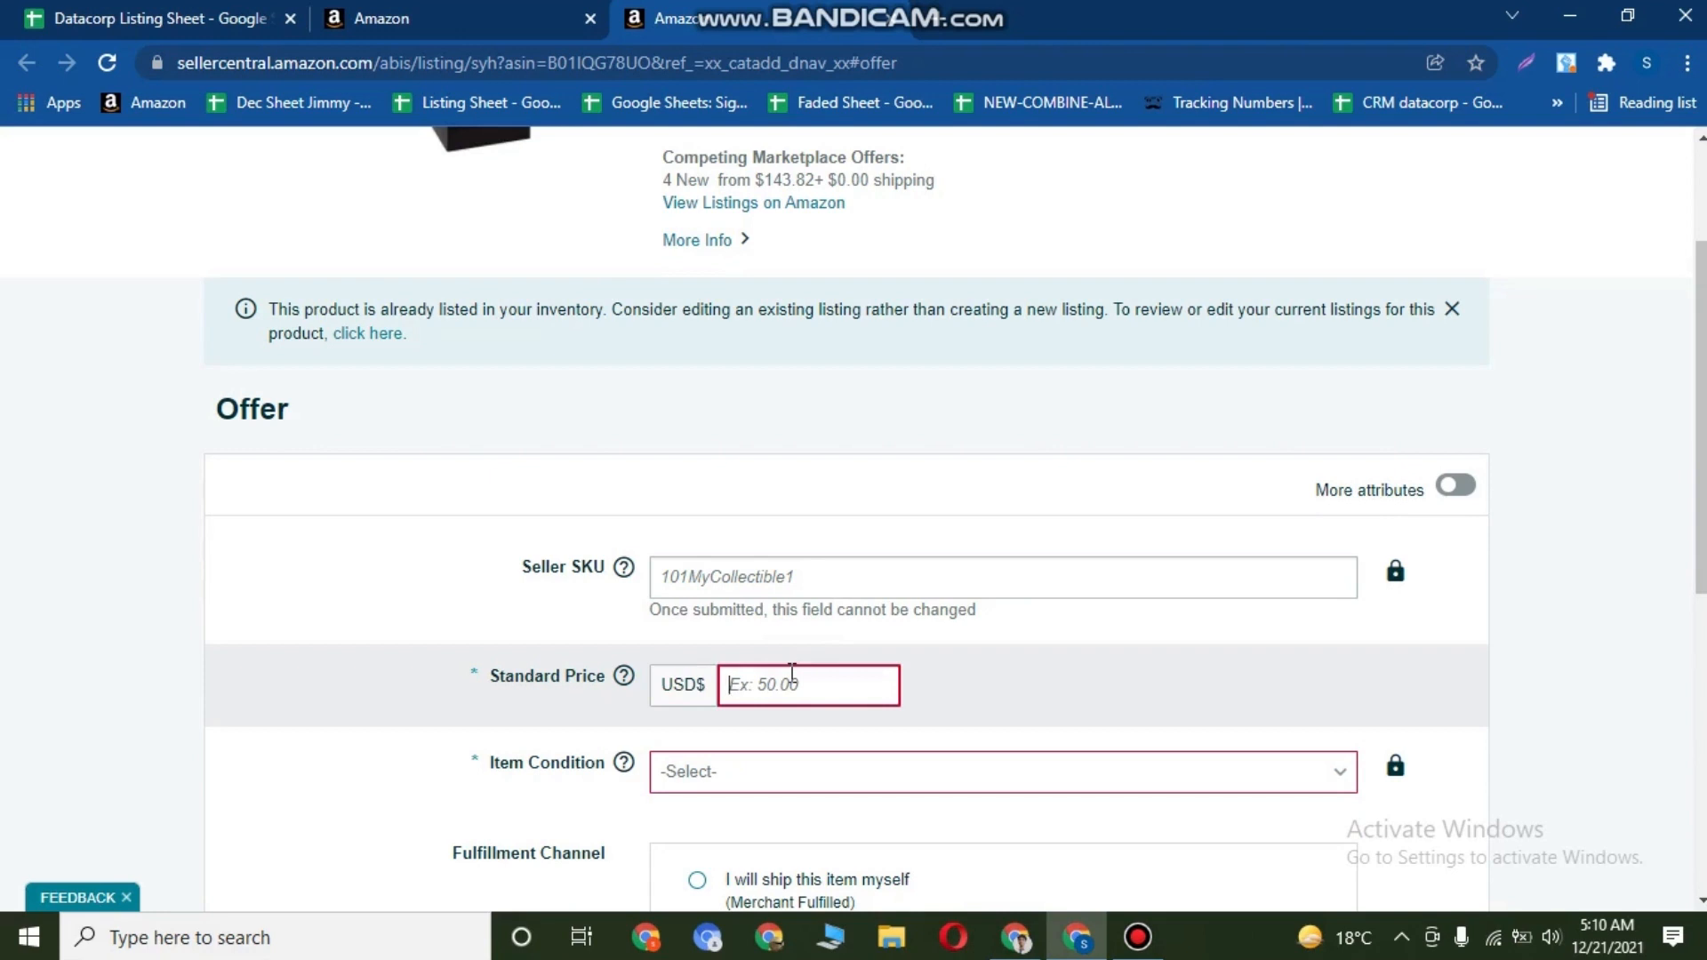
pyautogui.click(792, 673)
pyautogui.write('143')
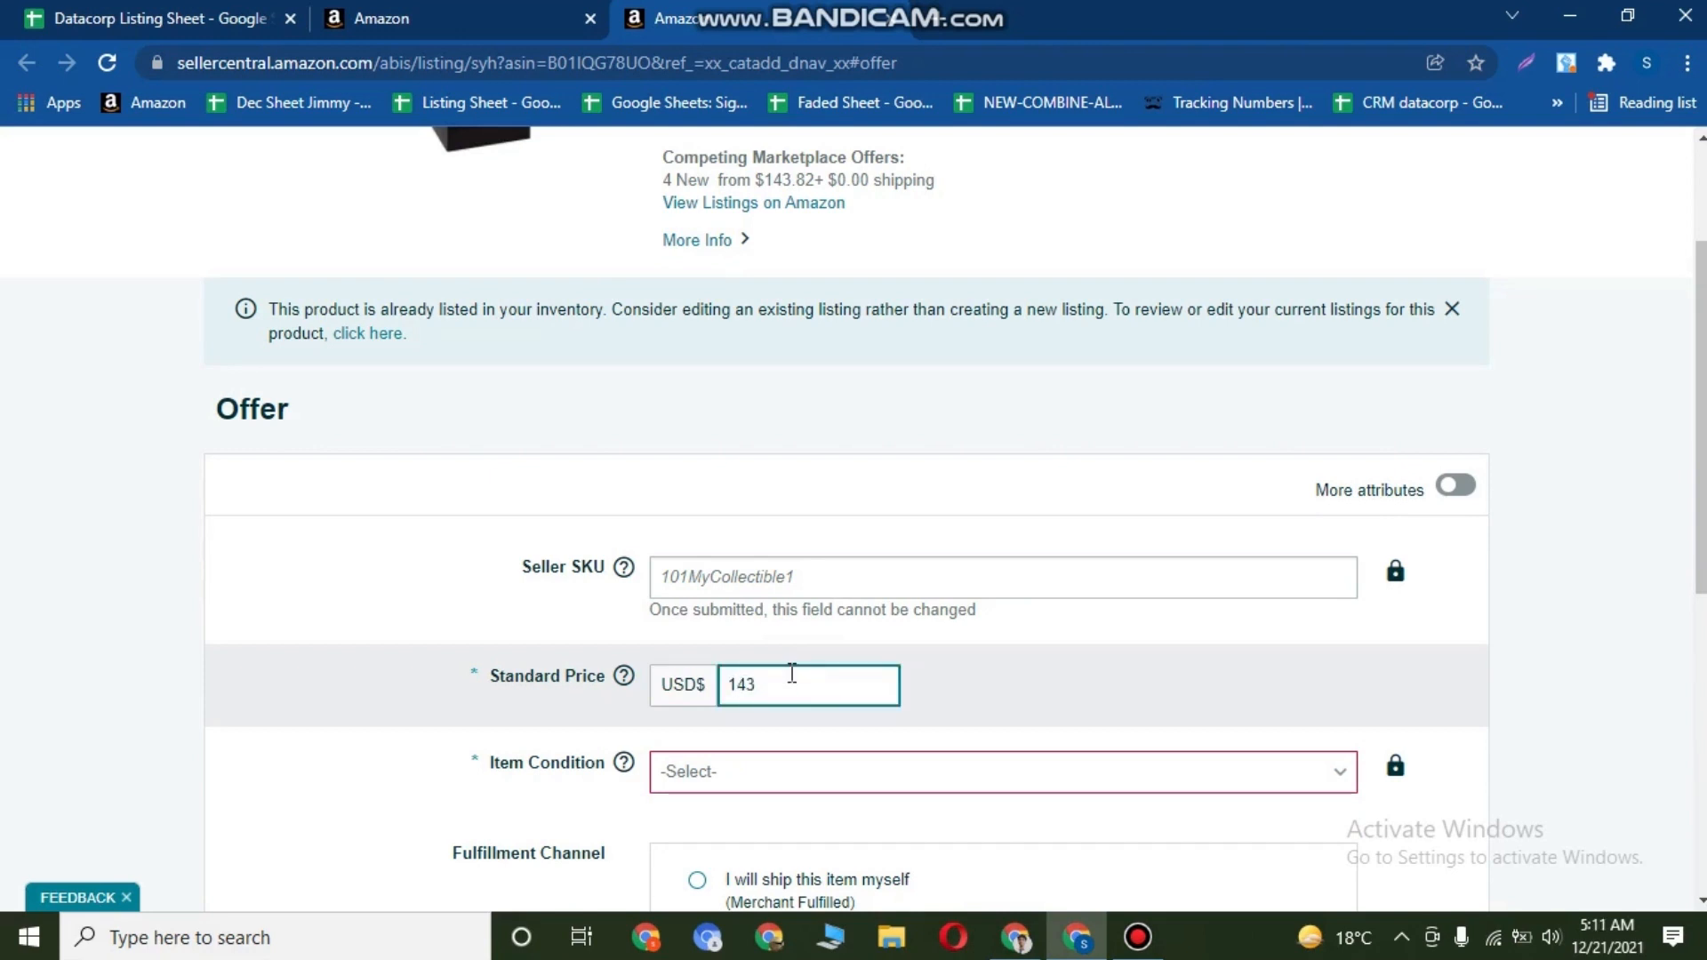
pyautogui.write('.')
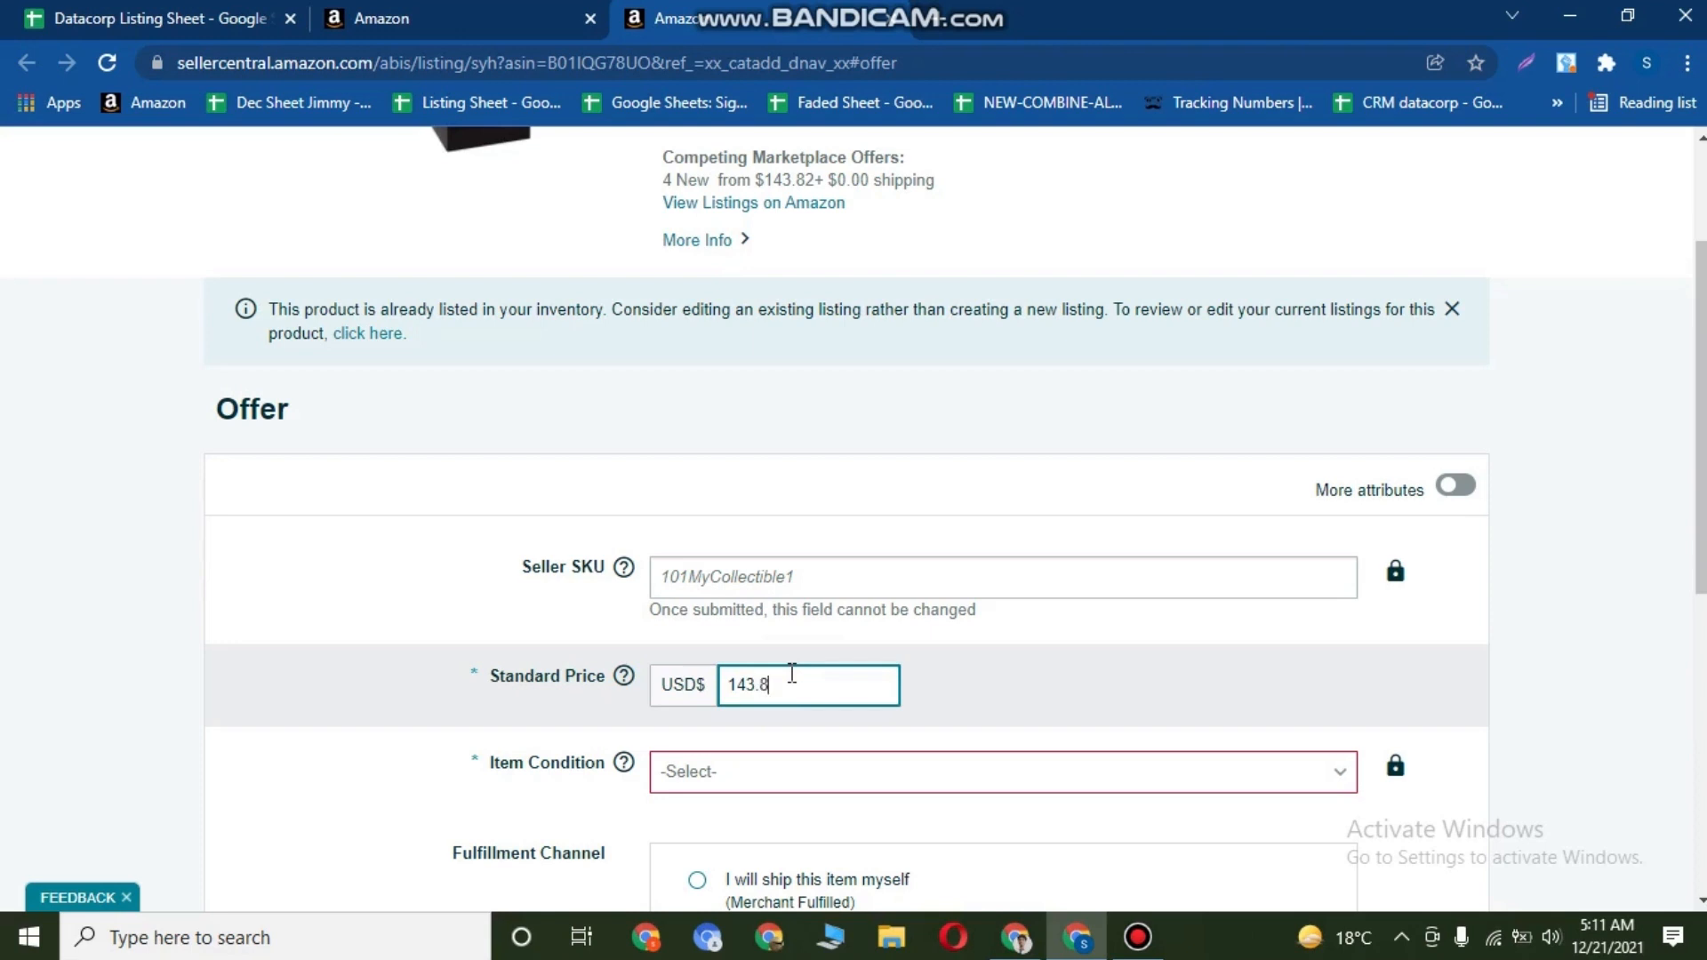
pyautogui.write('82')
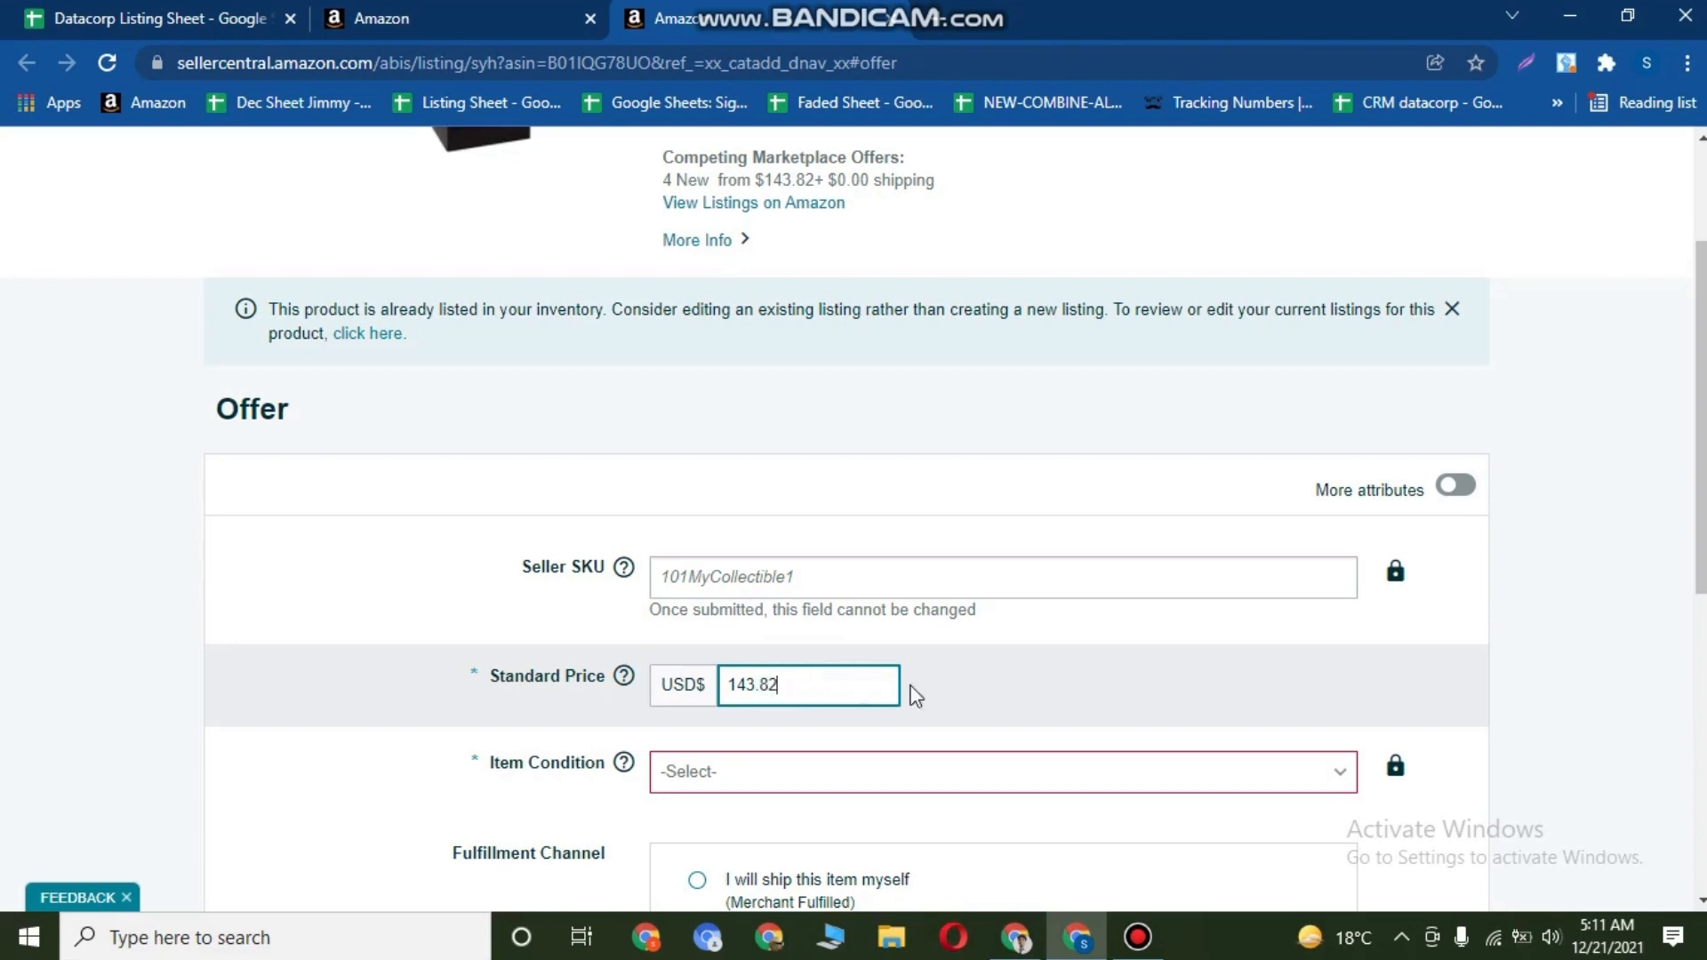
pyautogui.click(1538, 625)
# Set the offer's Item Condition to New.
pyautogui.moveTo(1703, 434); pyautogui.dragTo(1702, 468)
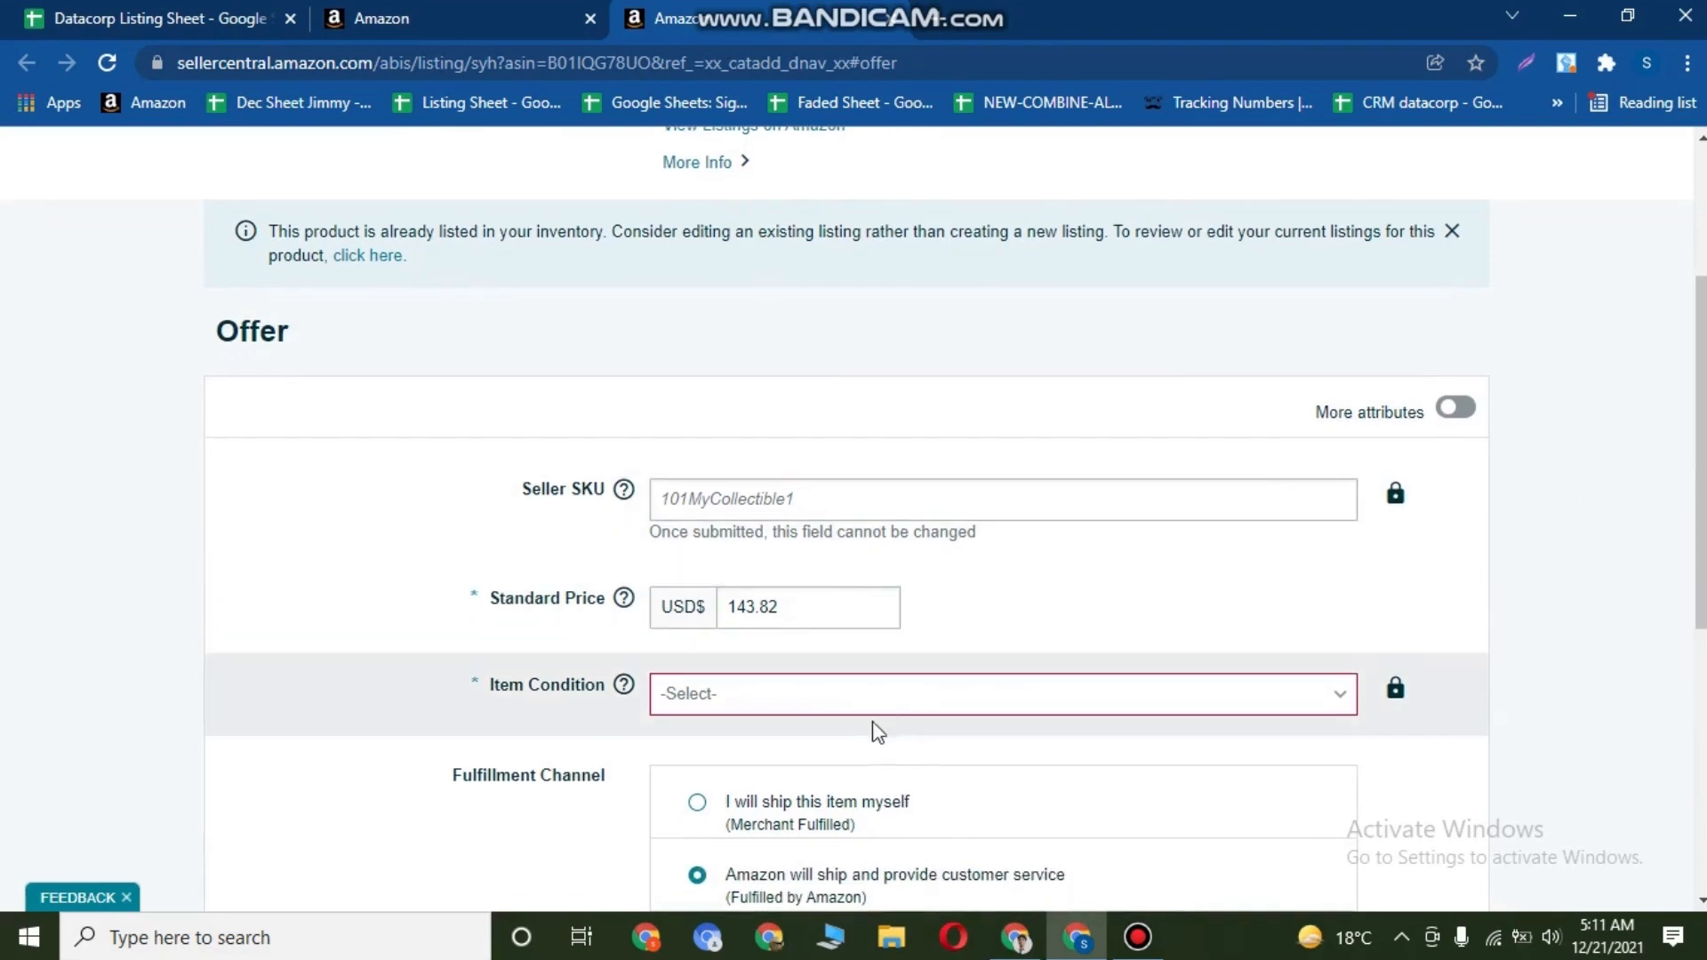
pyautogui.click(830, 707)
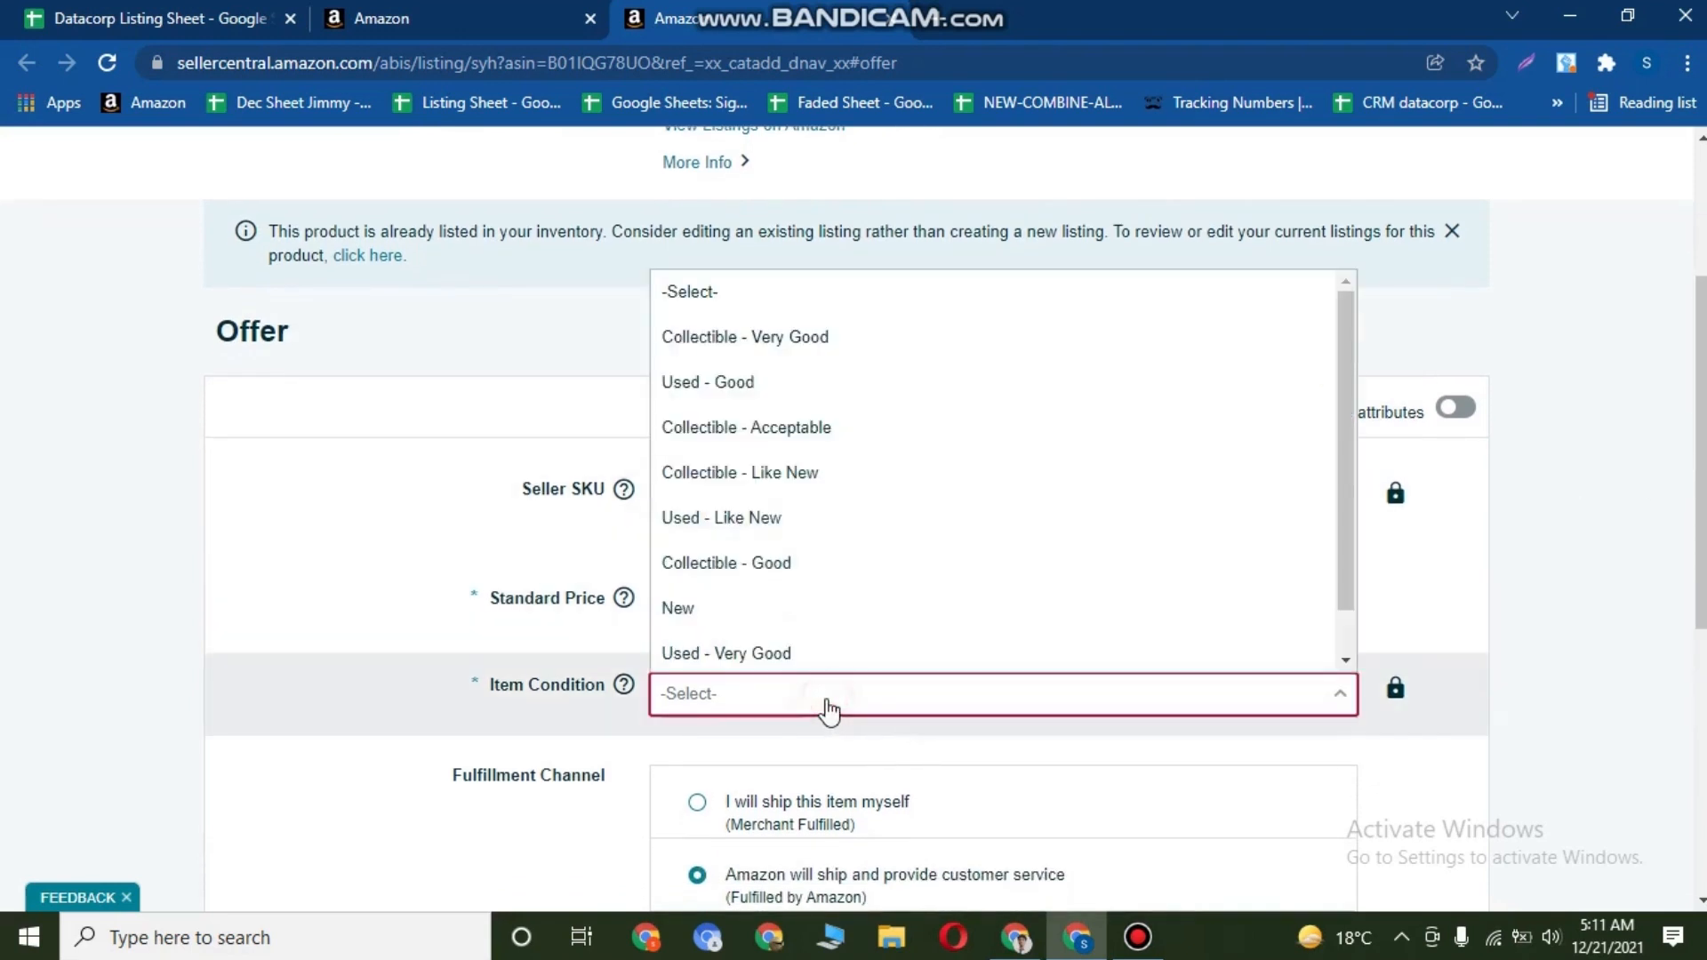
pyautogui.click(718, 612)
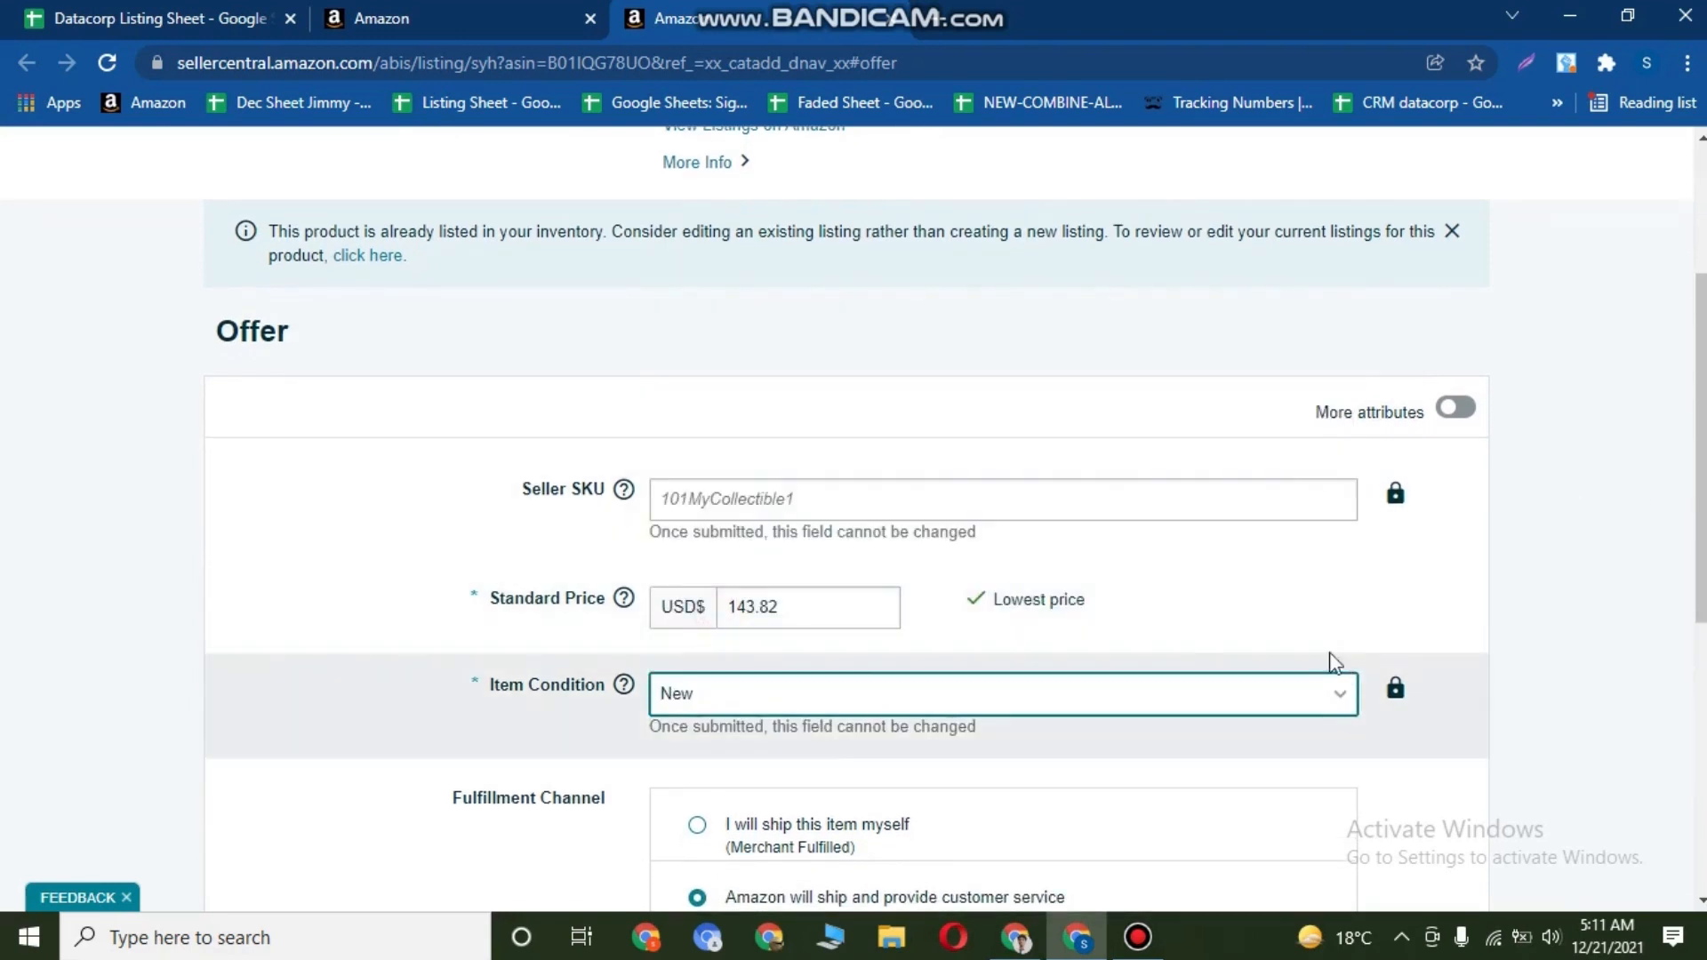
# Examine the price comparison indicator beside the offer's Standard Price.
pyautogui.moveTo(1702, 436); pyautogui.dragTo(1635, 501)
pyautogui.moveTo(967, 455); pyautogui.dragTo(1086, 456)
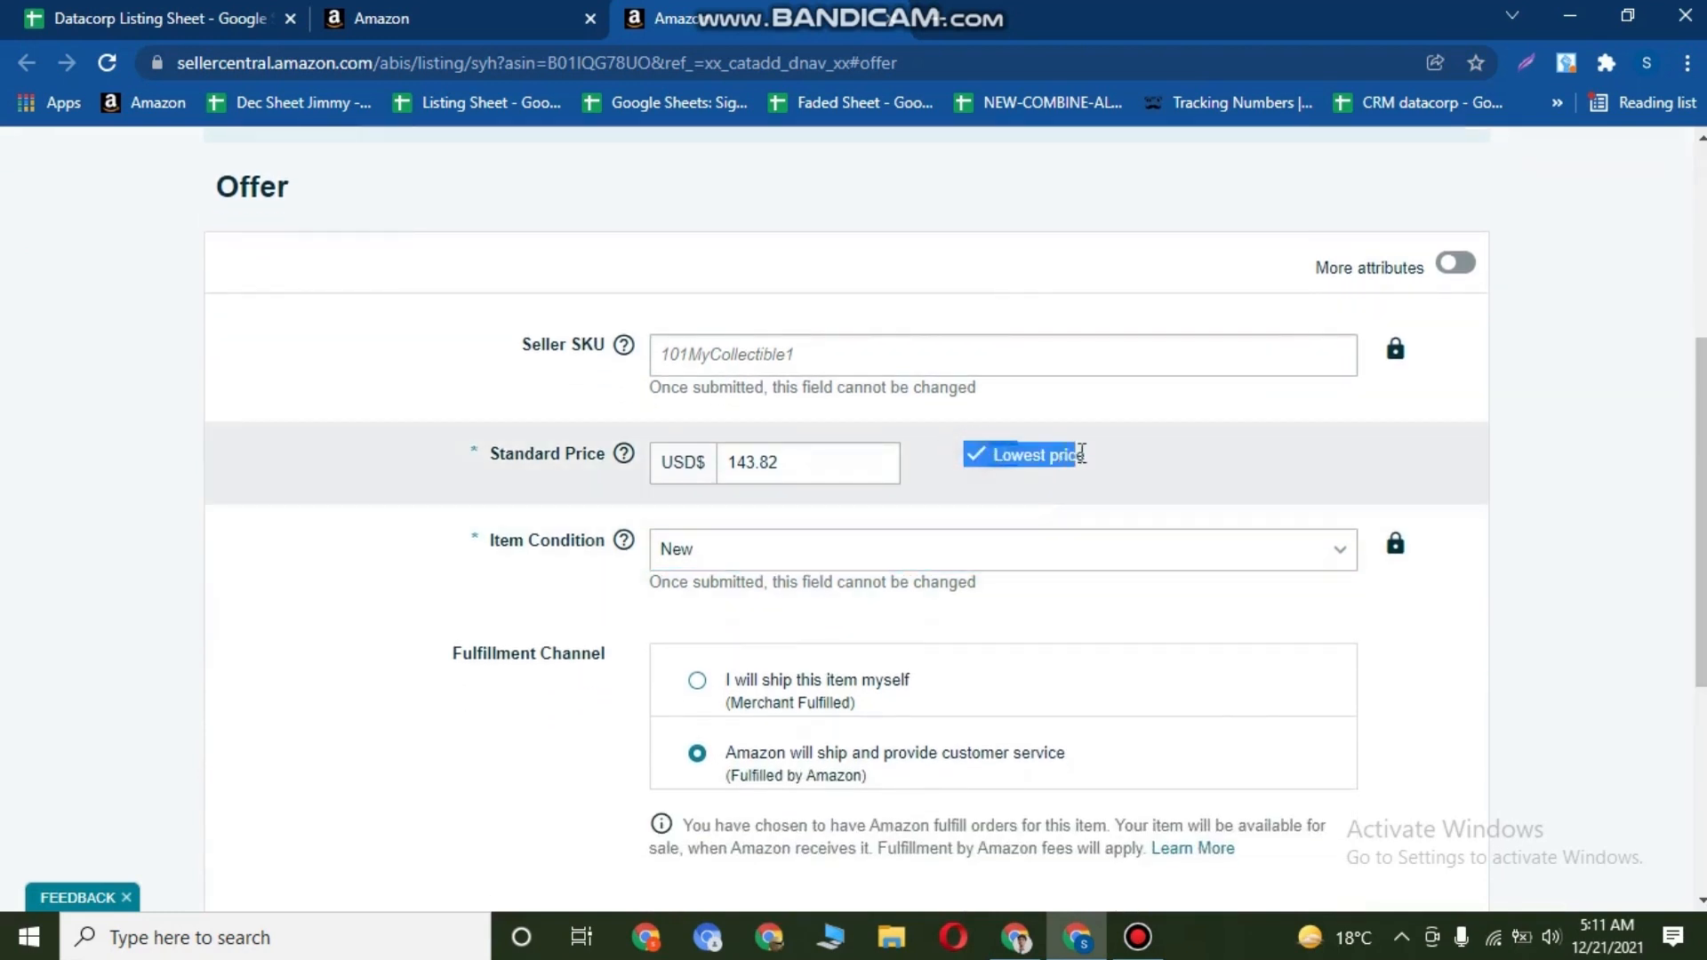
pyautogui.click(1014, 461)
pyautogui.scroll(5, 975, 471)
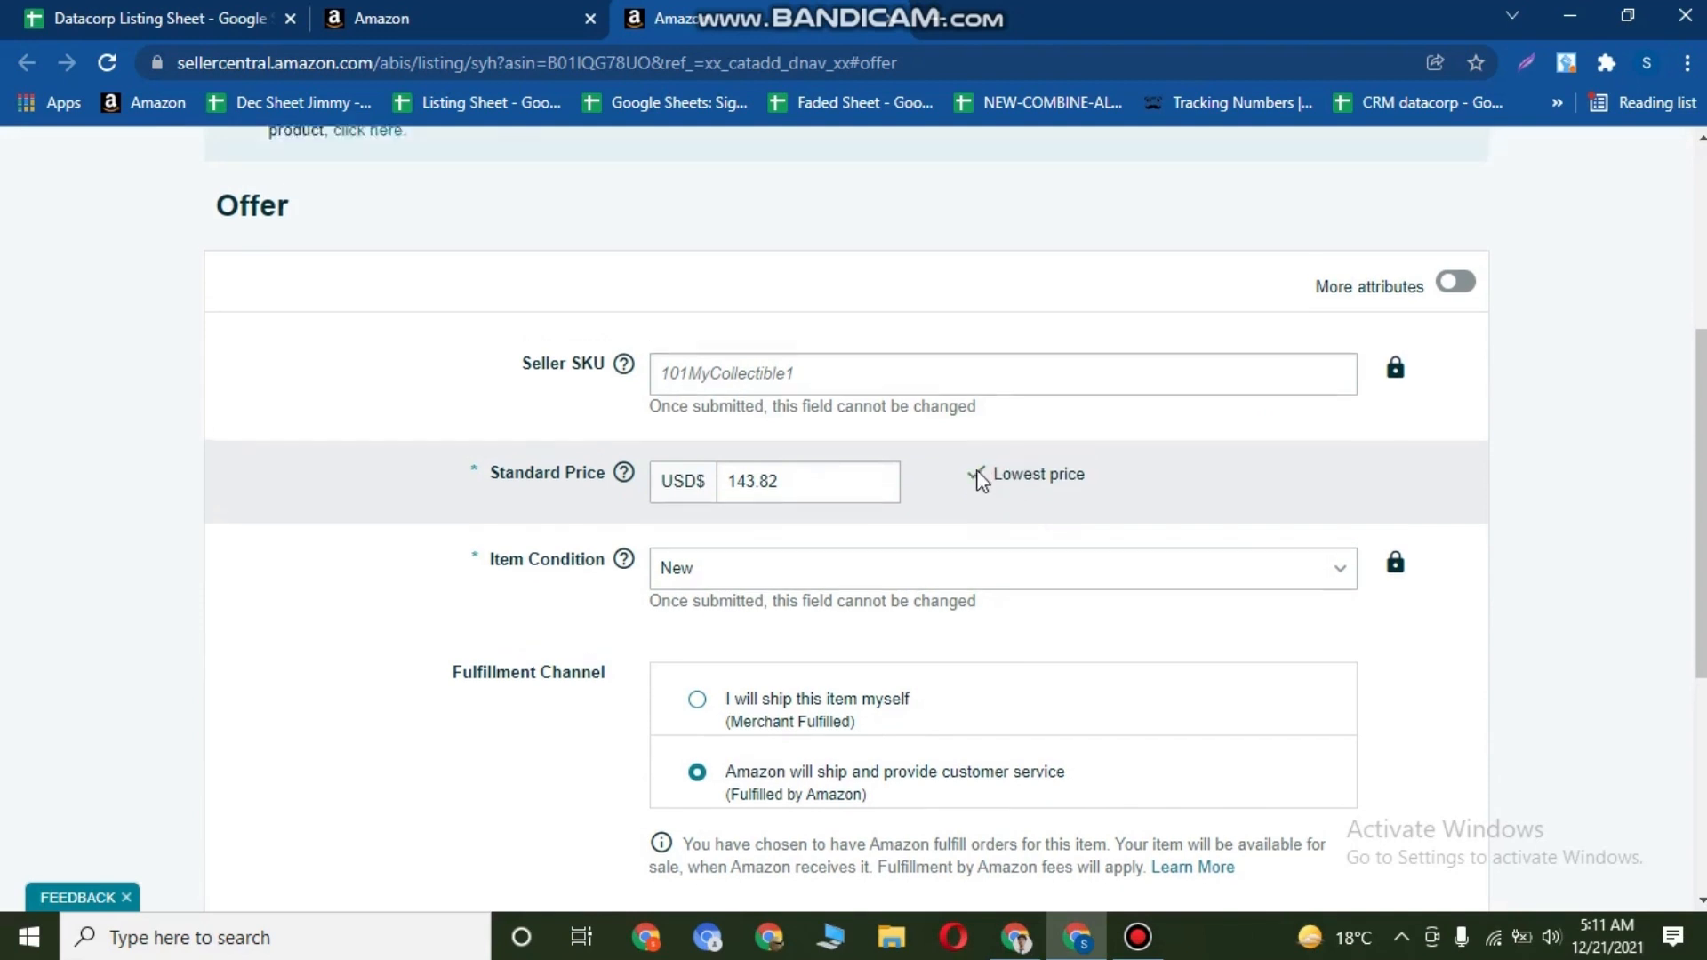
pyautogui.scroll(-3, 926, 564)
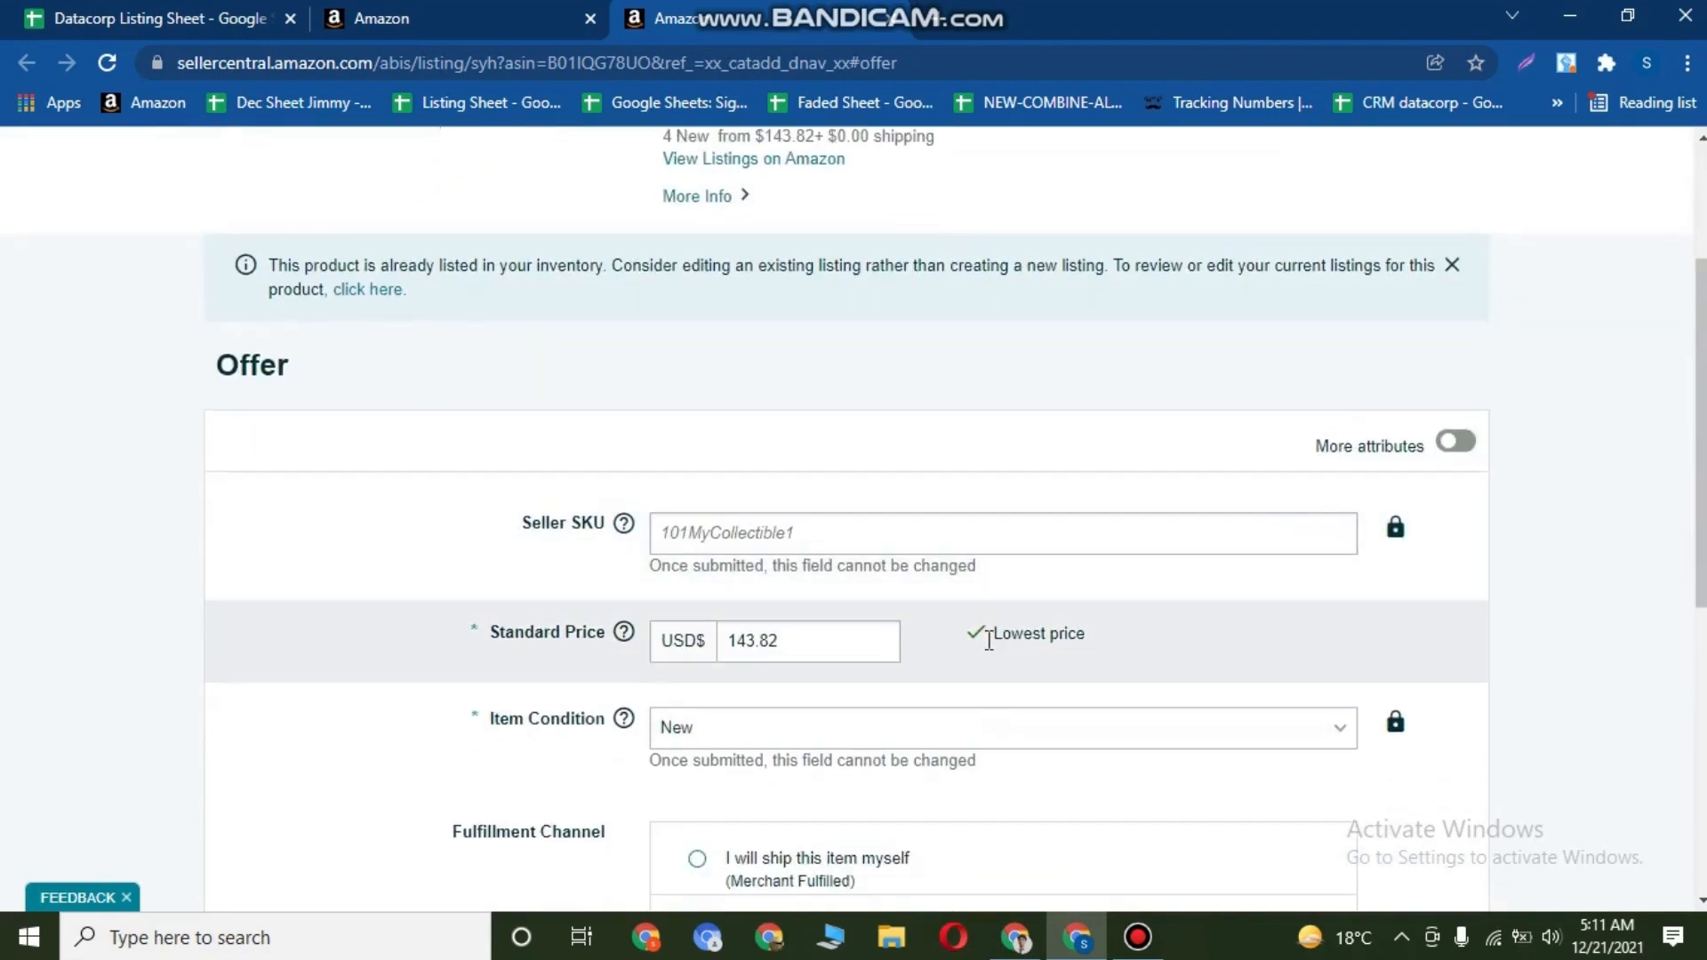
pyautogui.moveTo(973, 633); pyautogui.dragTo(1034, 628)
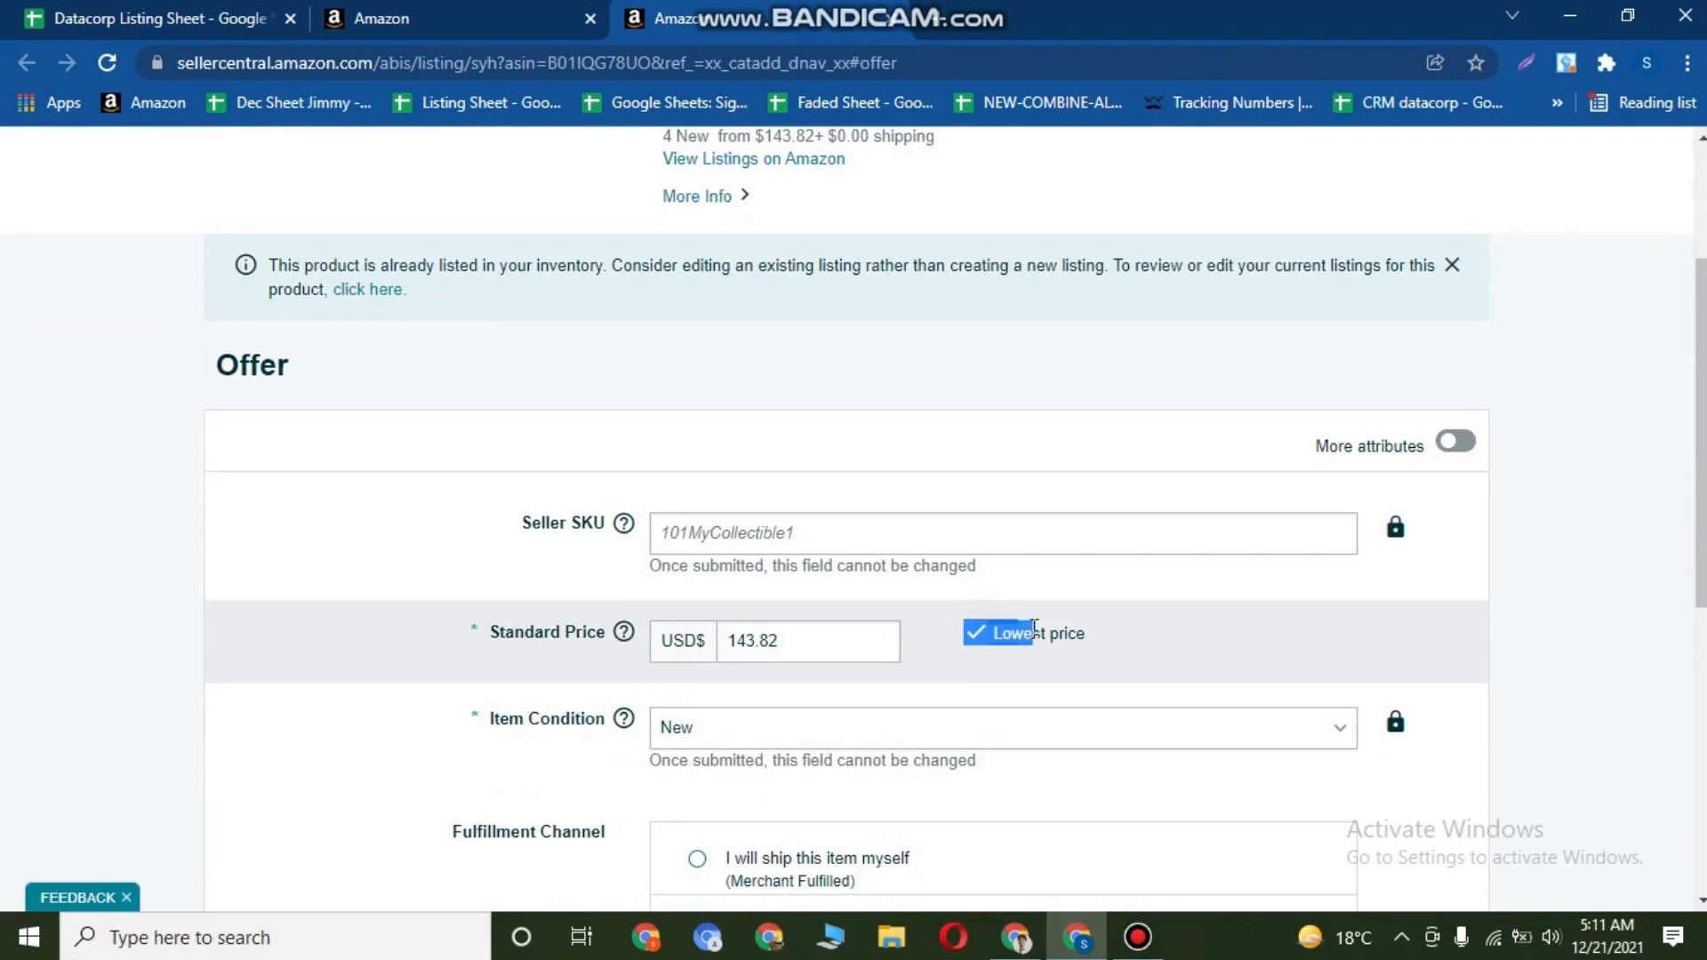
pyautogui.click(1529, 611)
# Set the Fulfillment Channel to "I will ship this item myself" (Merchant Fulfilled), trying the Fulfilled by Amazon option in between.
pyautogui.scroll(-1, 1156, 591)
pyautogui.scroll(-3, 985, 589)
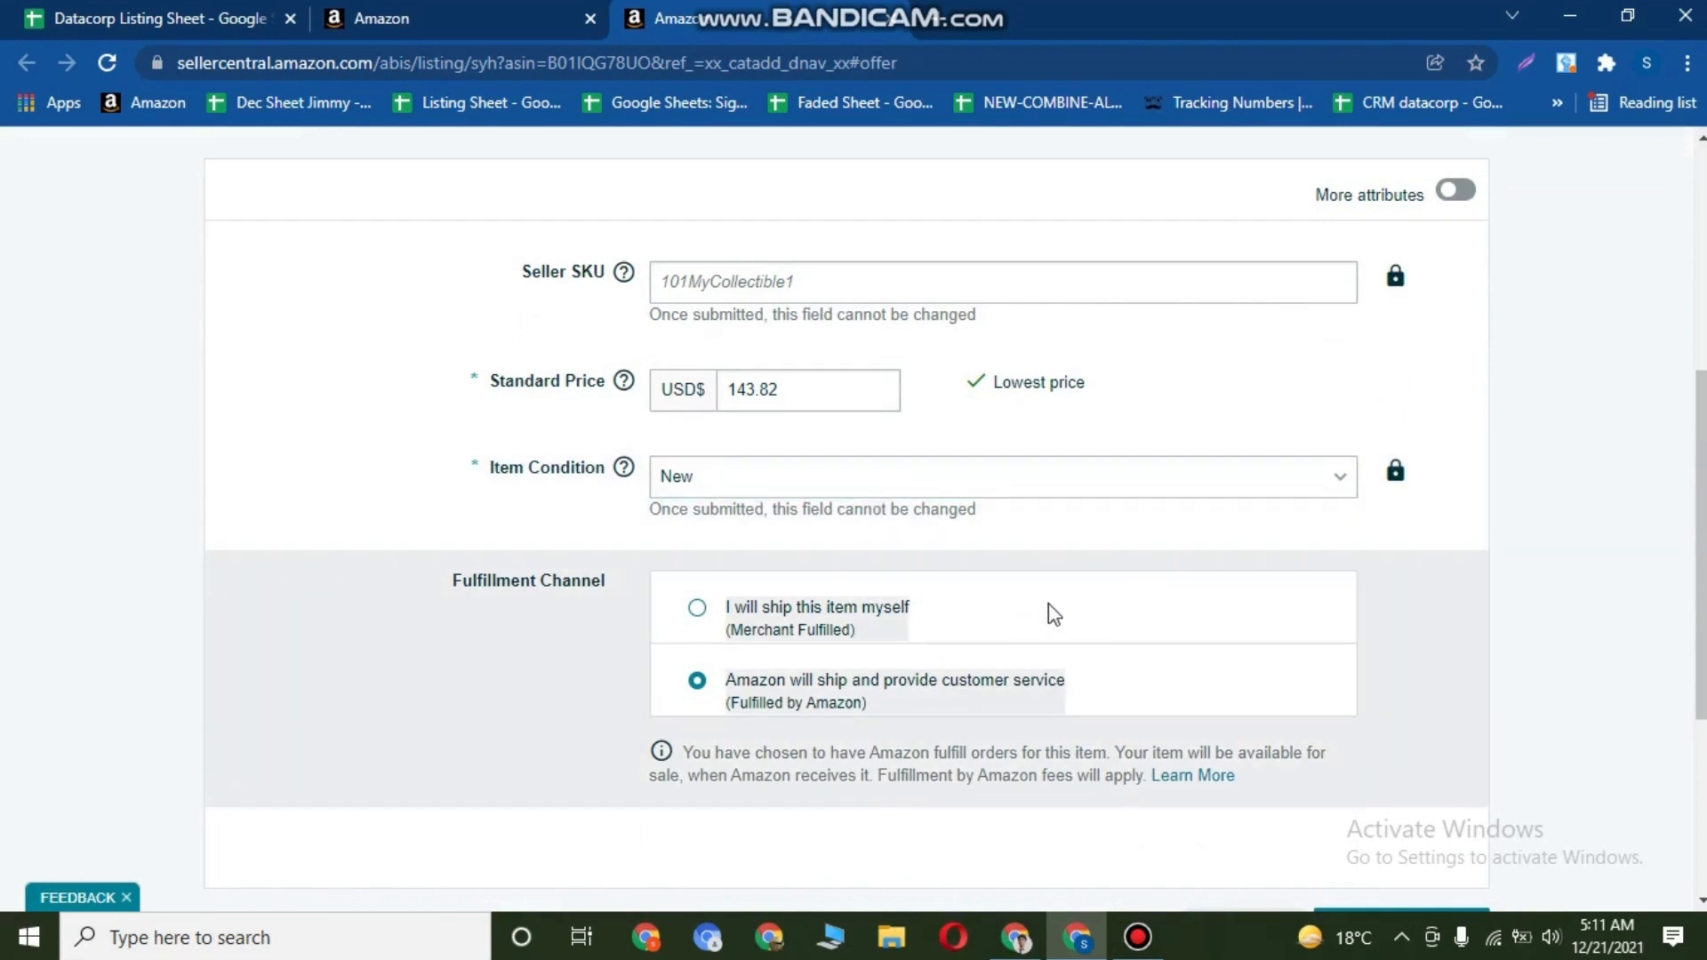
pyautogui.click(696, 608)
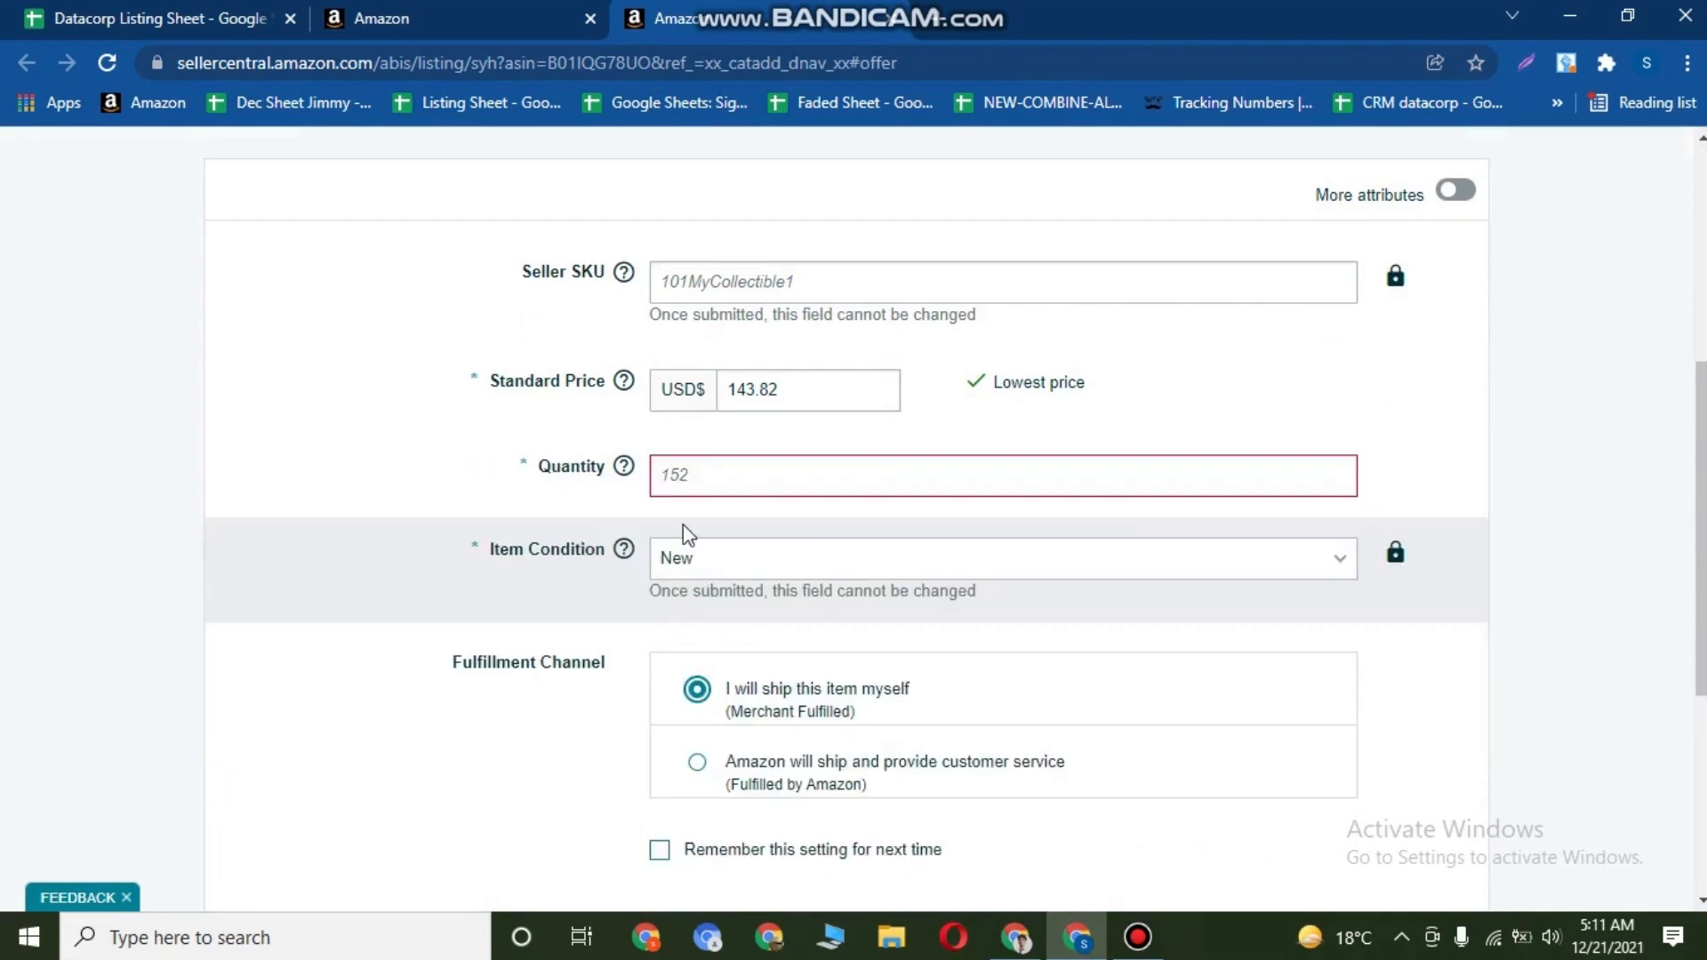
pyautogui.scroll(-2, 693, 551)
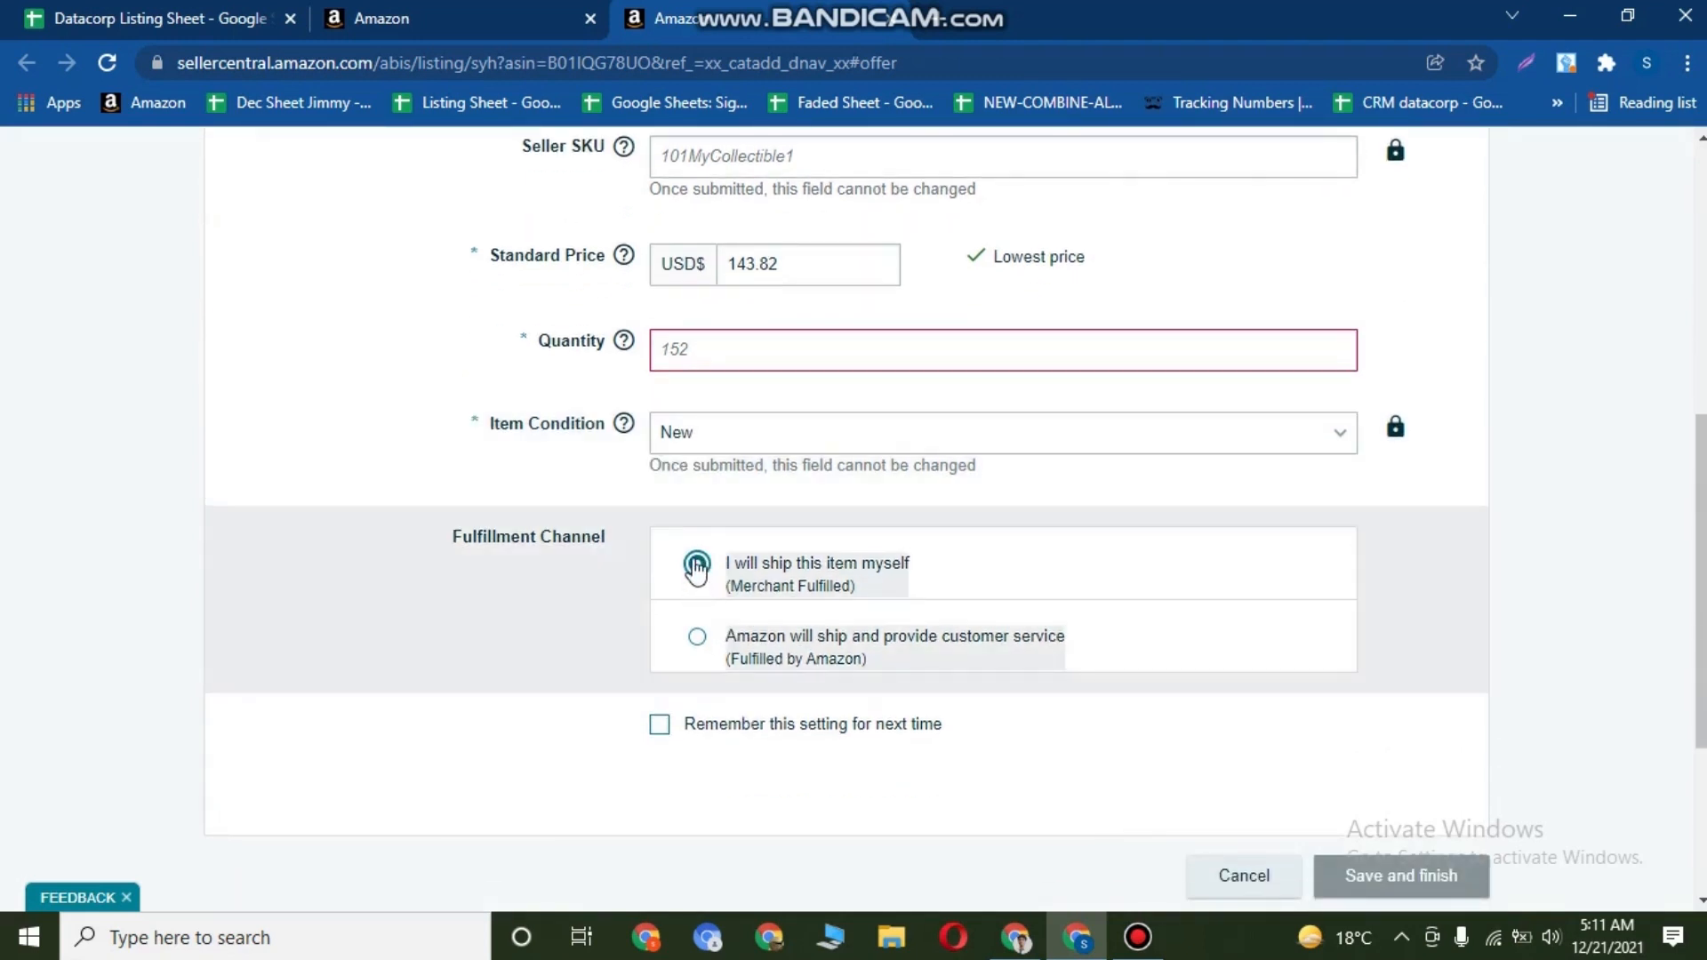
pyautogui.click(698, 645)
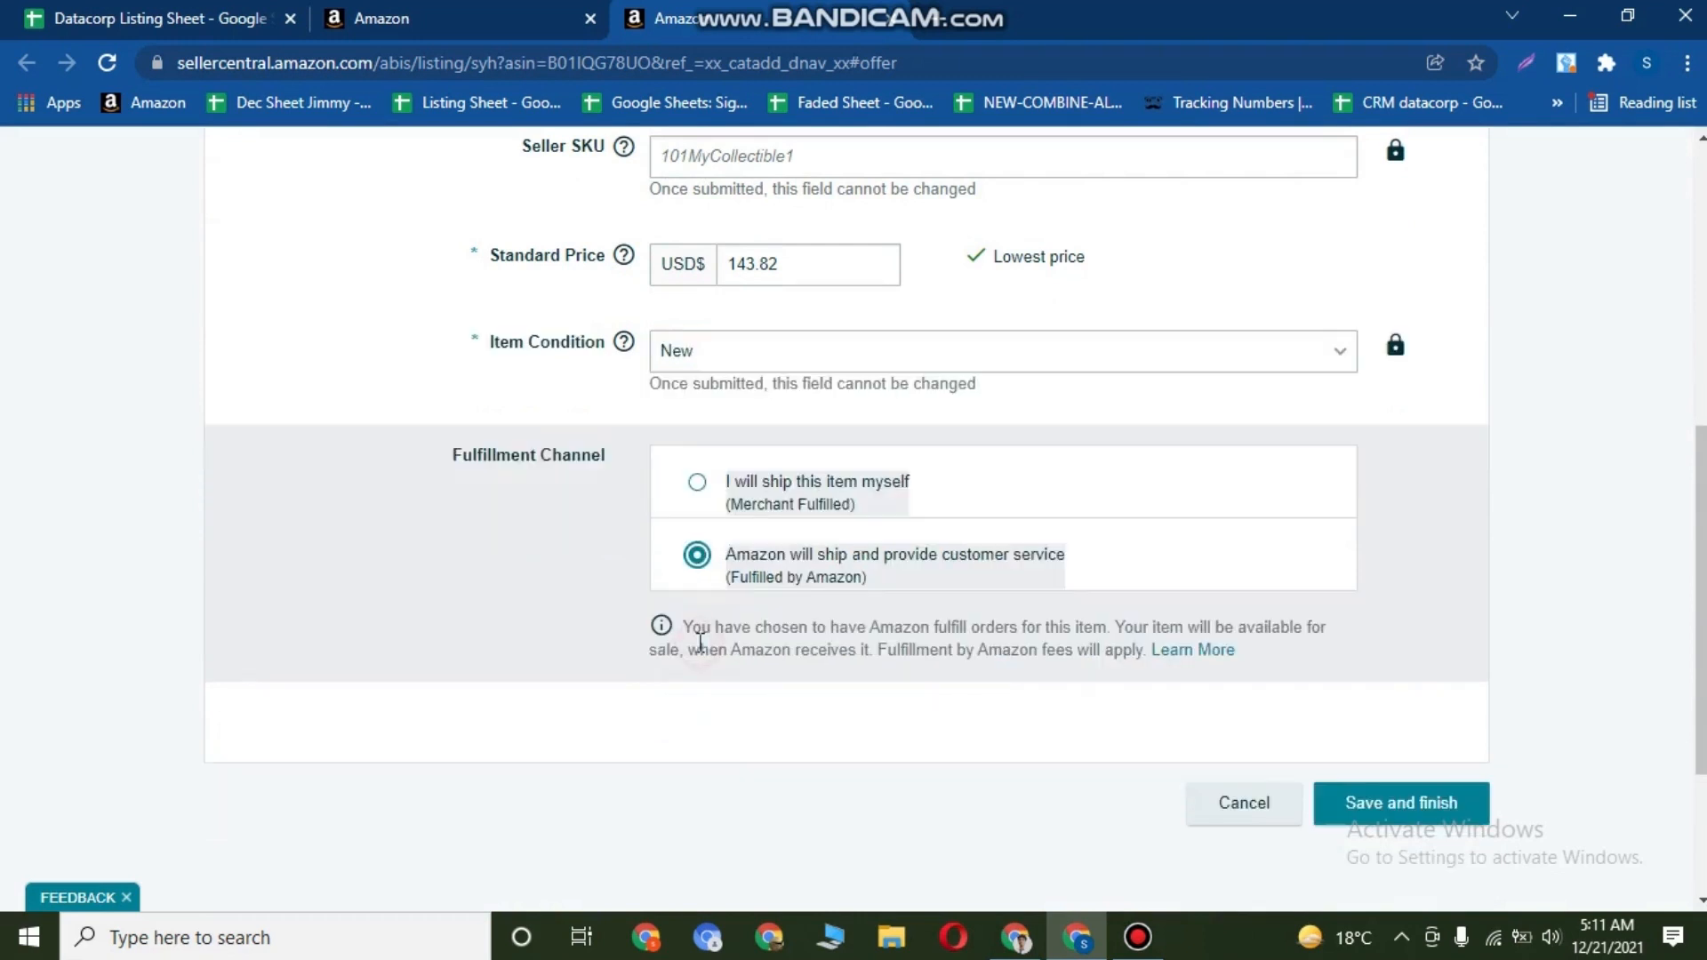
pyautogui.click(696, 487)
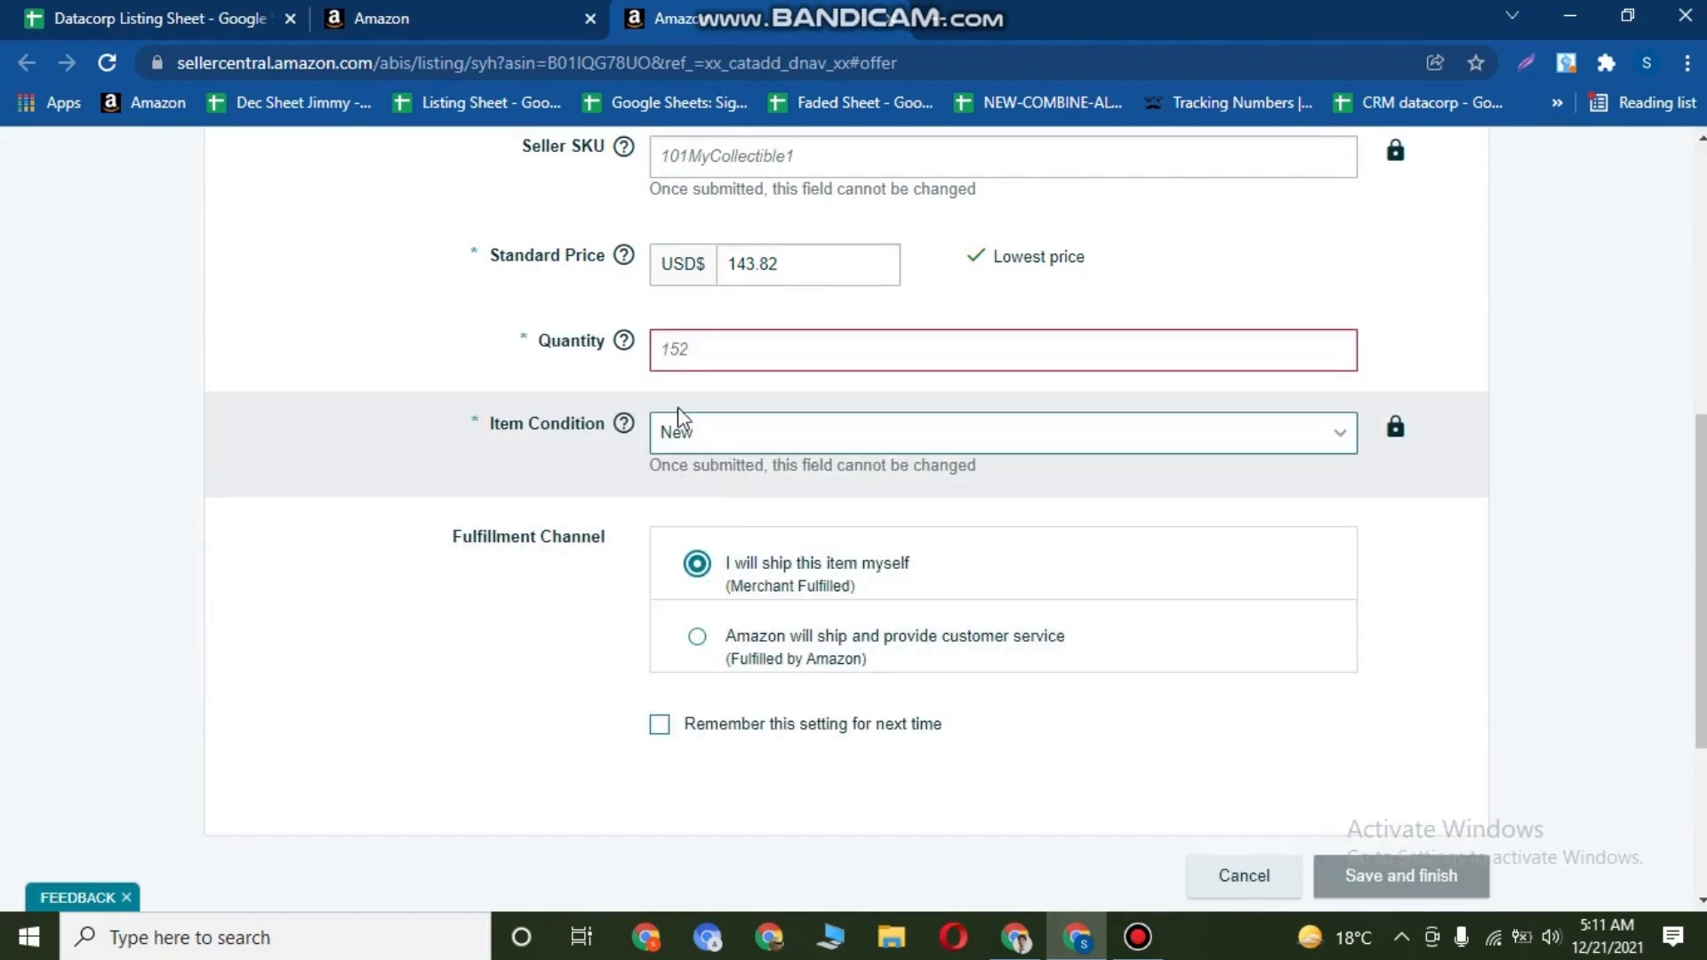
# Set the offer's Quantity to 5.
pyautogui.click(698, 356)
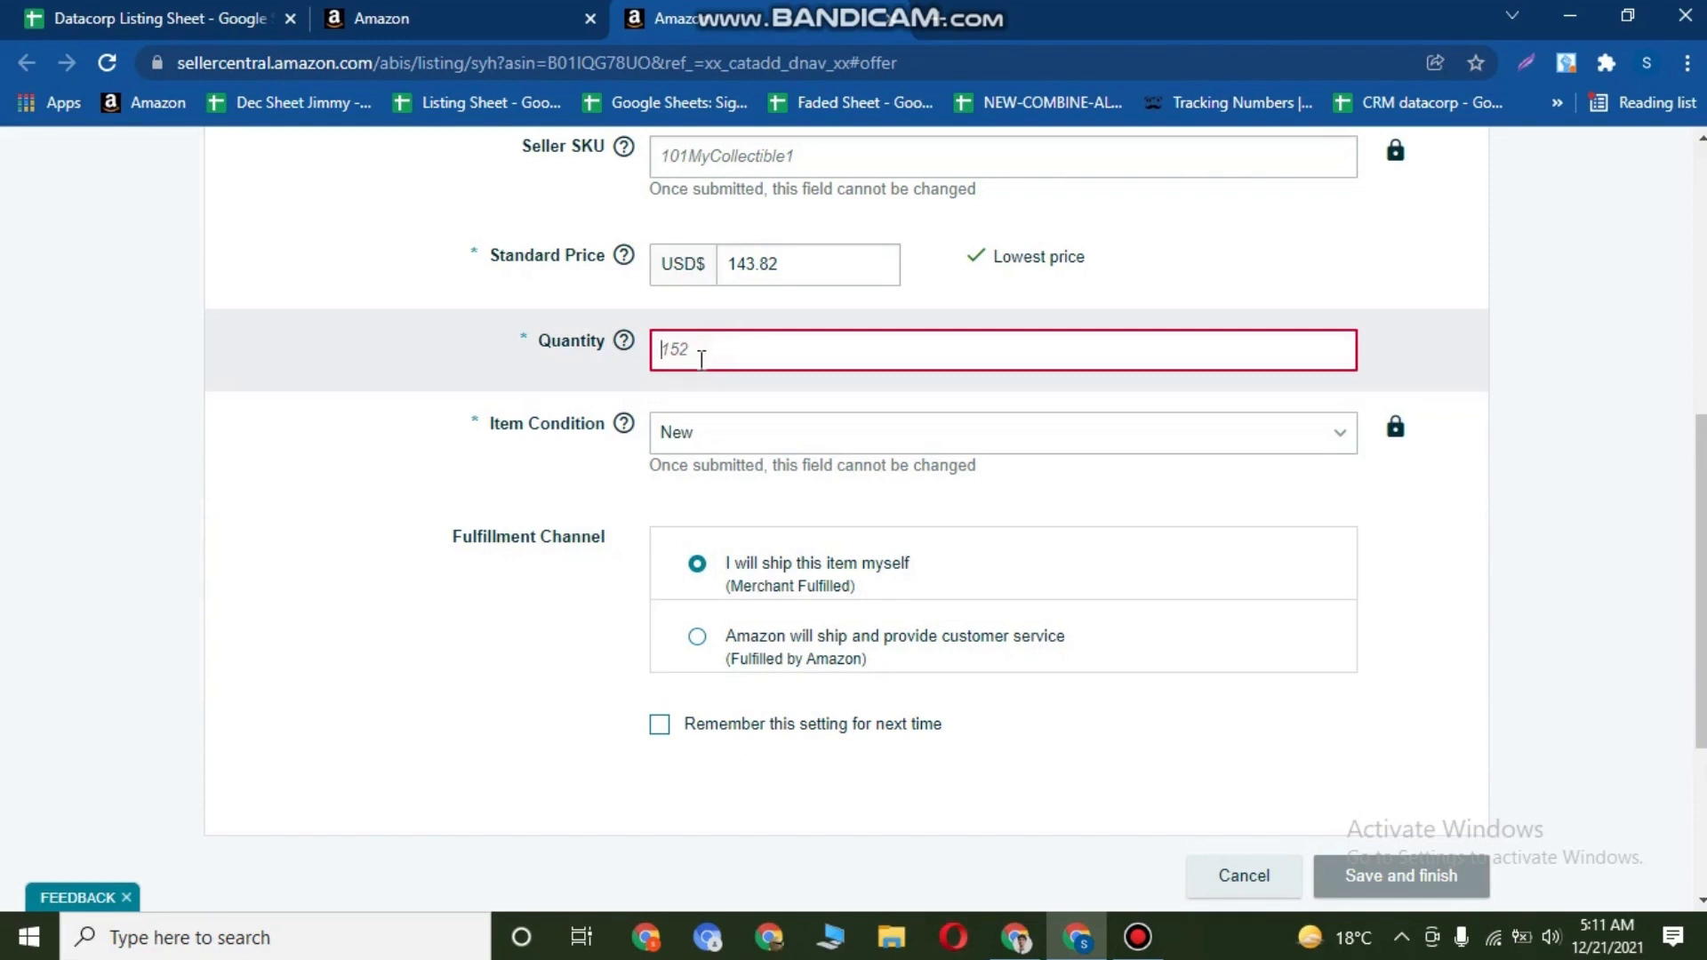
pyautogui.scroll(2, 1063, 458)
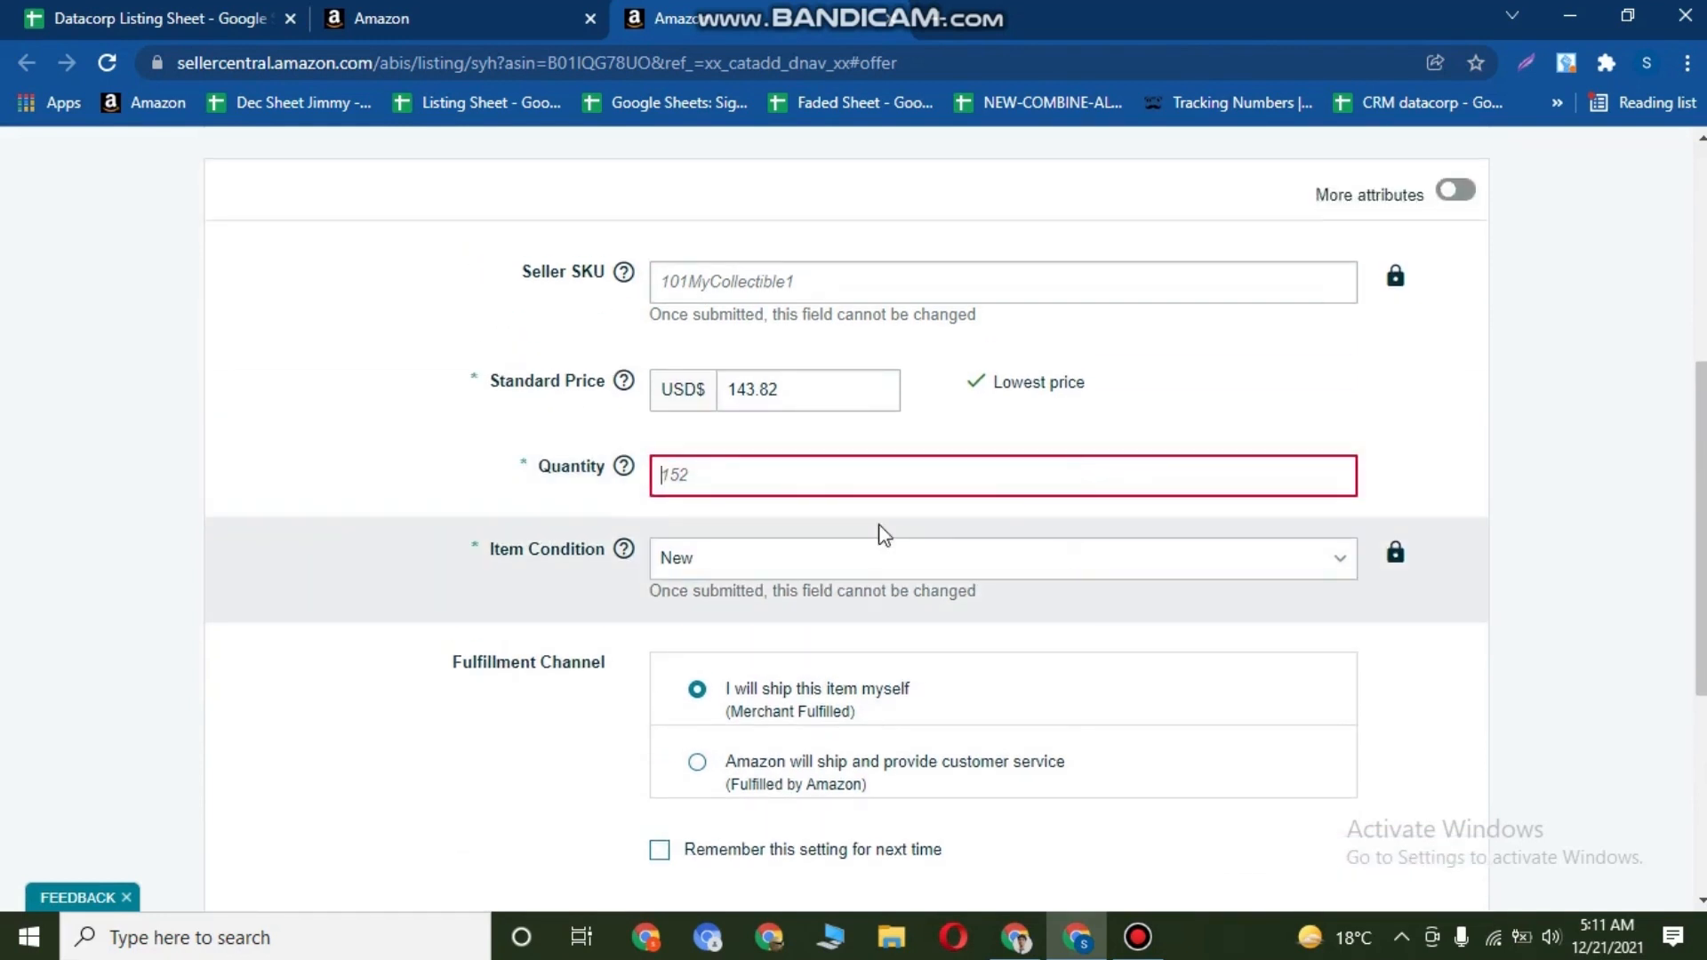
pyautogui.click(799, 475)
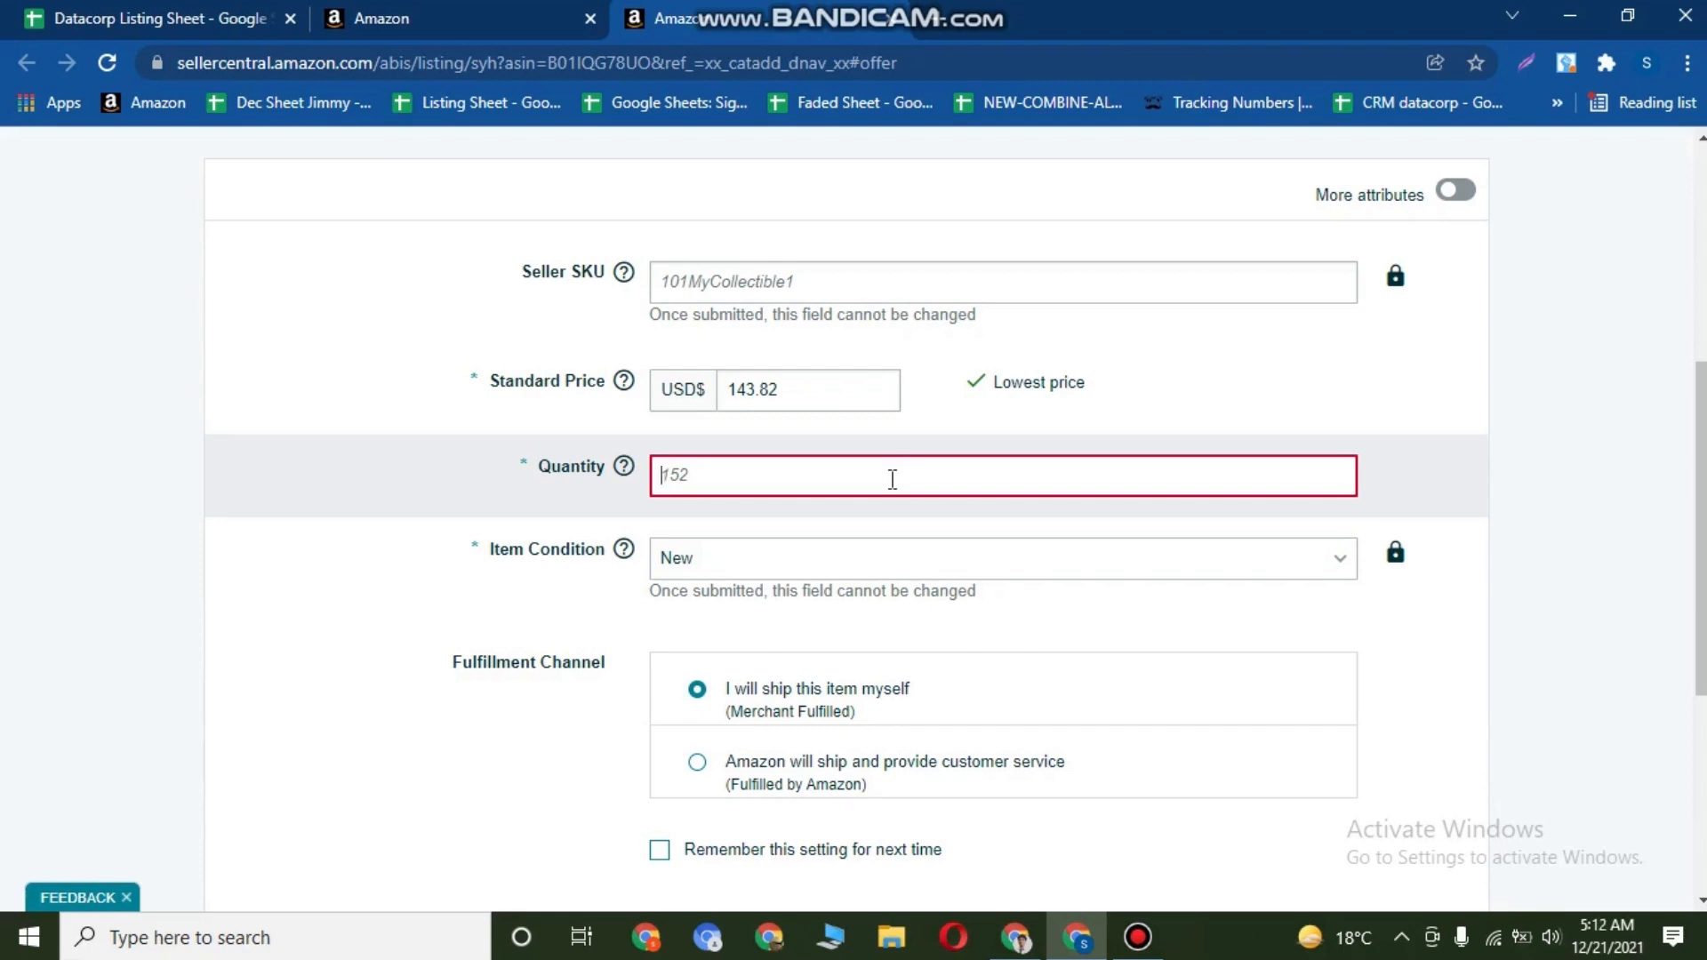
pyautogui.write('5')
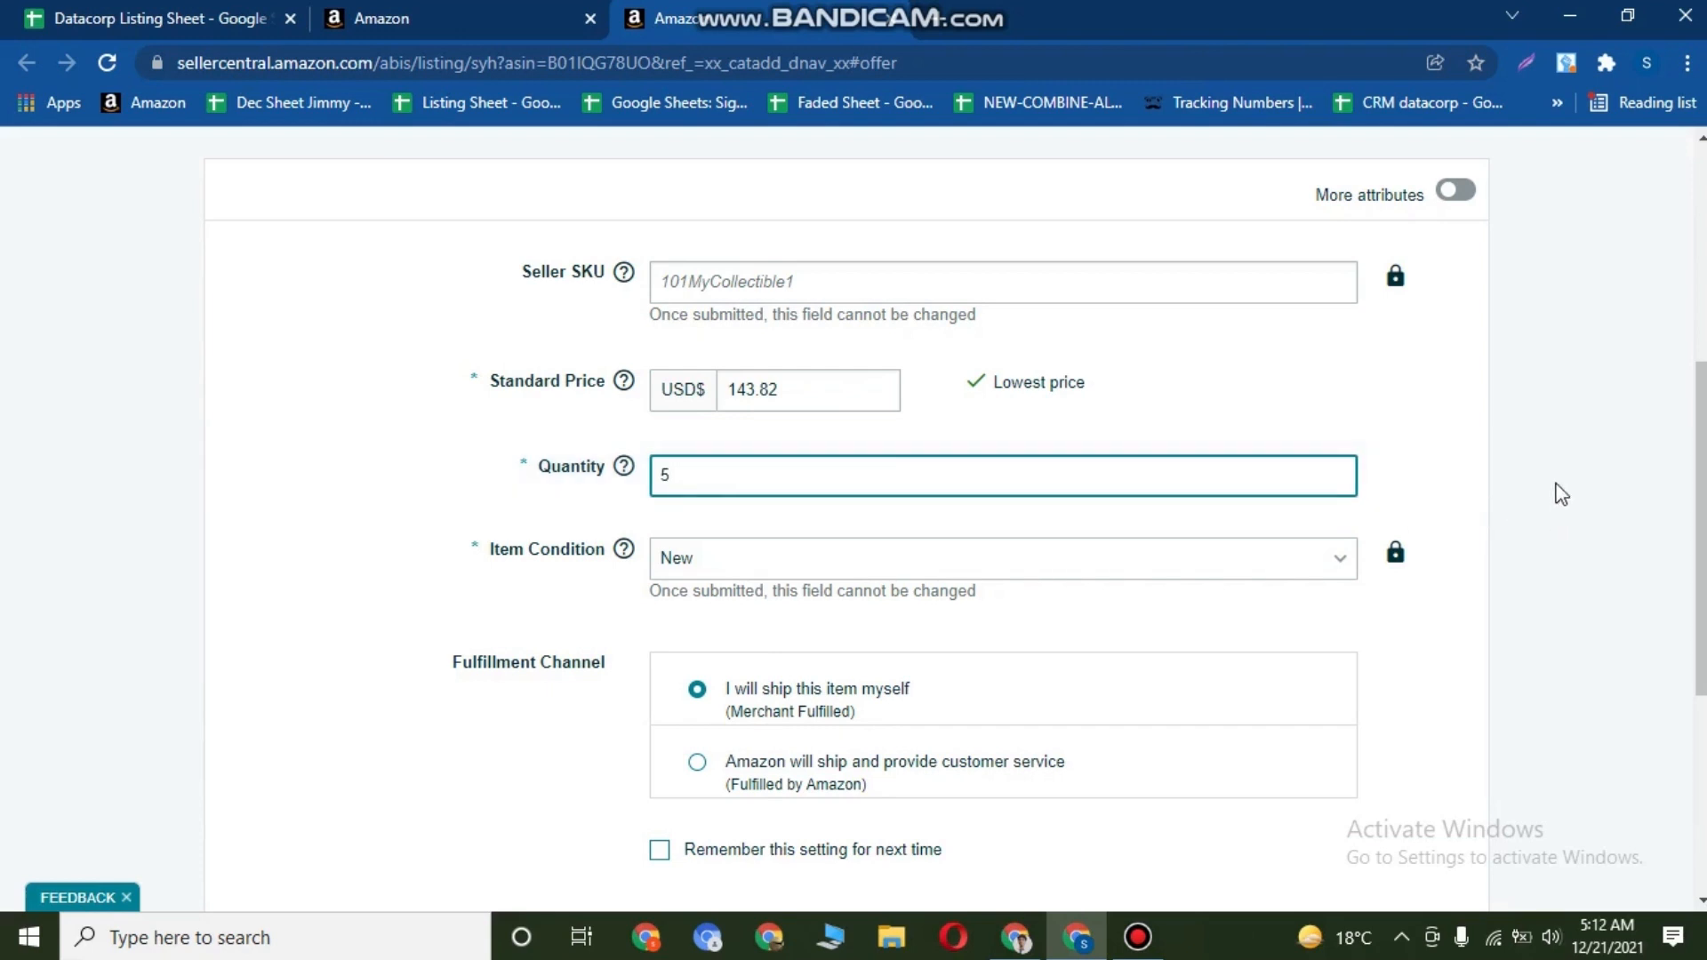
pyautogui.click(1573, 462)
# Turn on More attributes for the offer and look over the additional tax, shipping and sale price fields.
pyautogui.scroll(-2, 1497, 542)
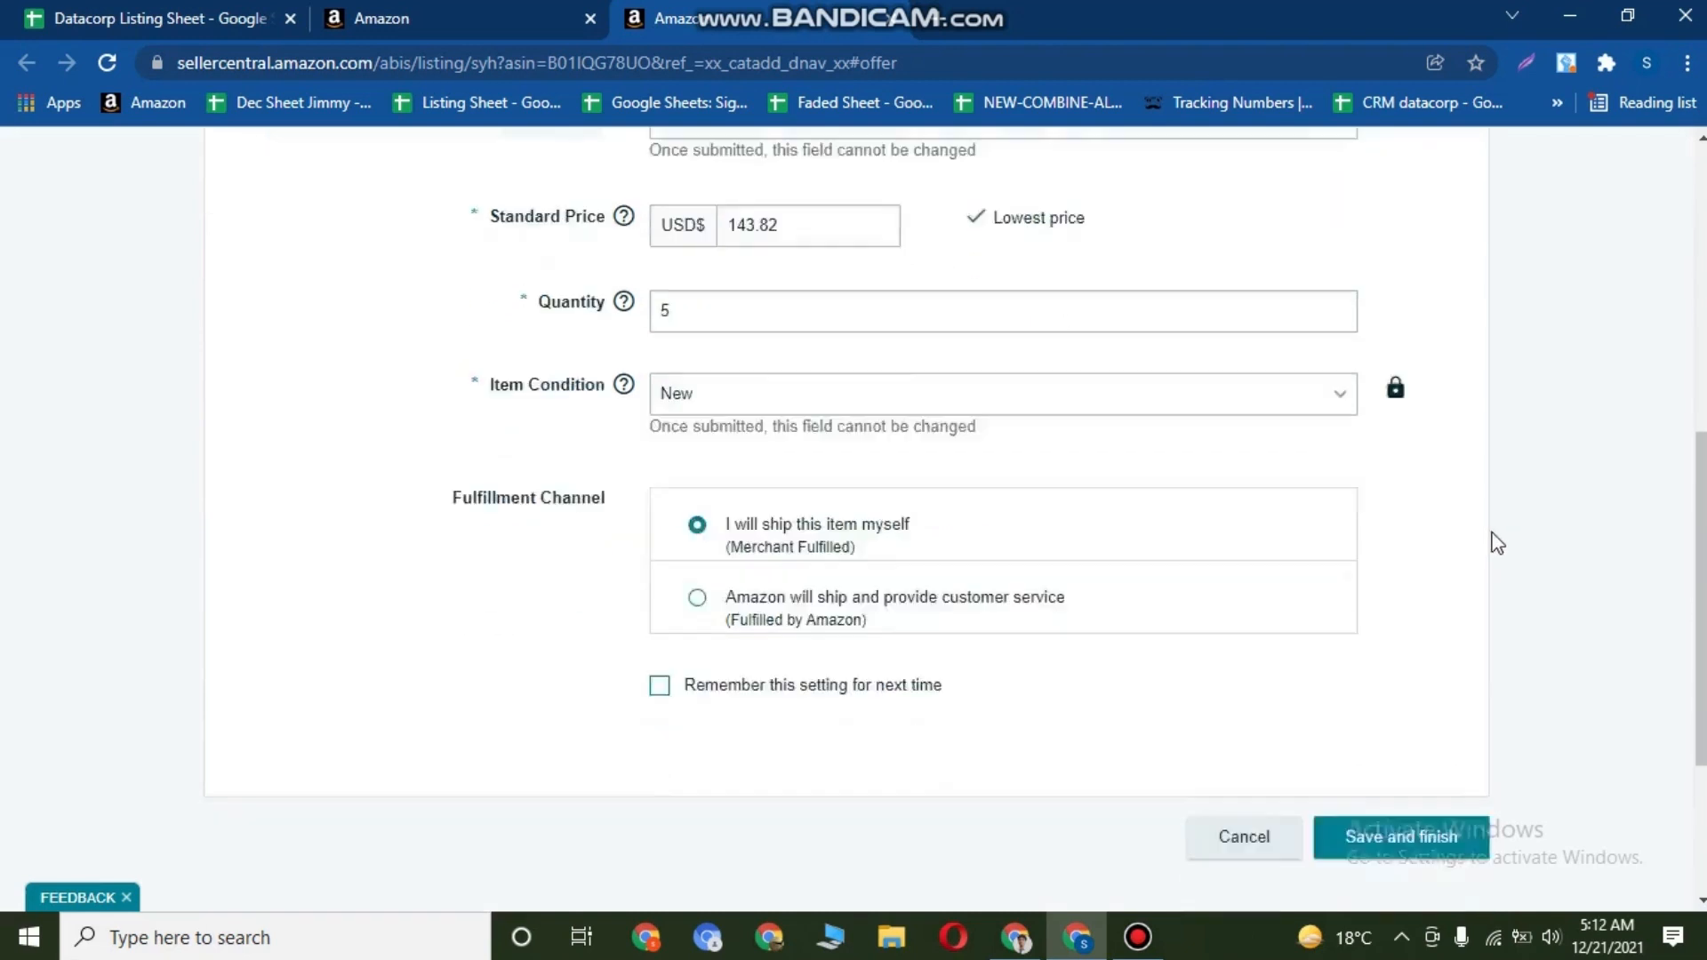
pyautogui.scroll(2, 1547, 502)
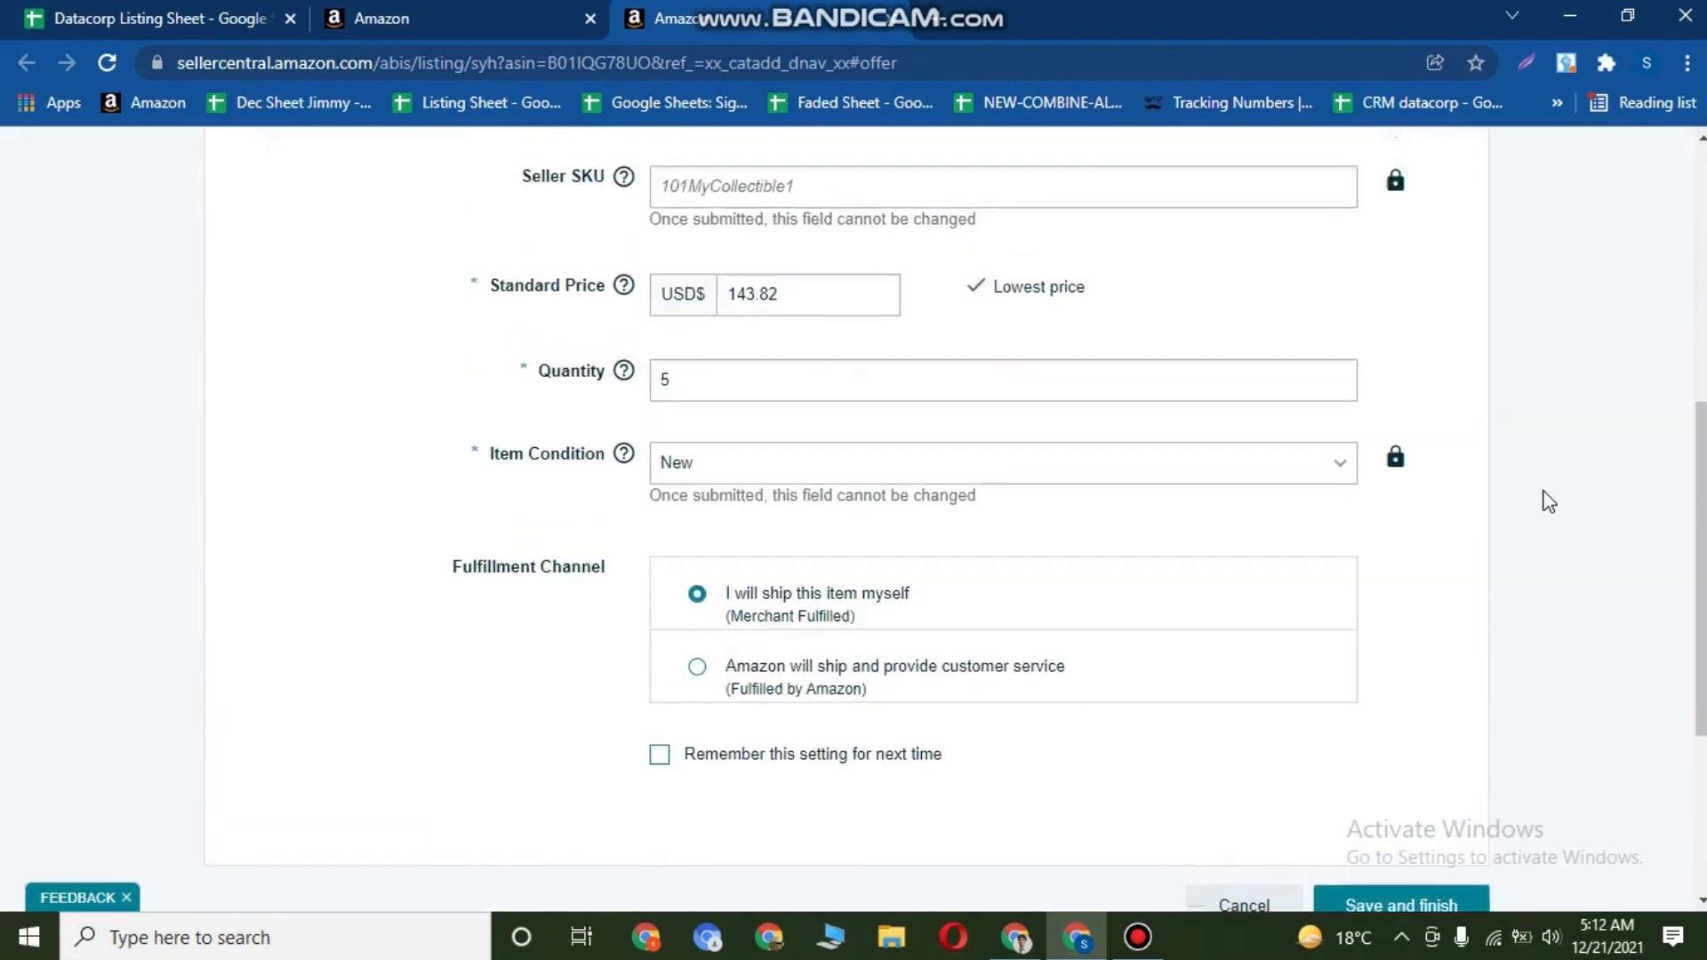
pyautogui.scroll(1, 1549, 503)
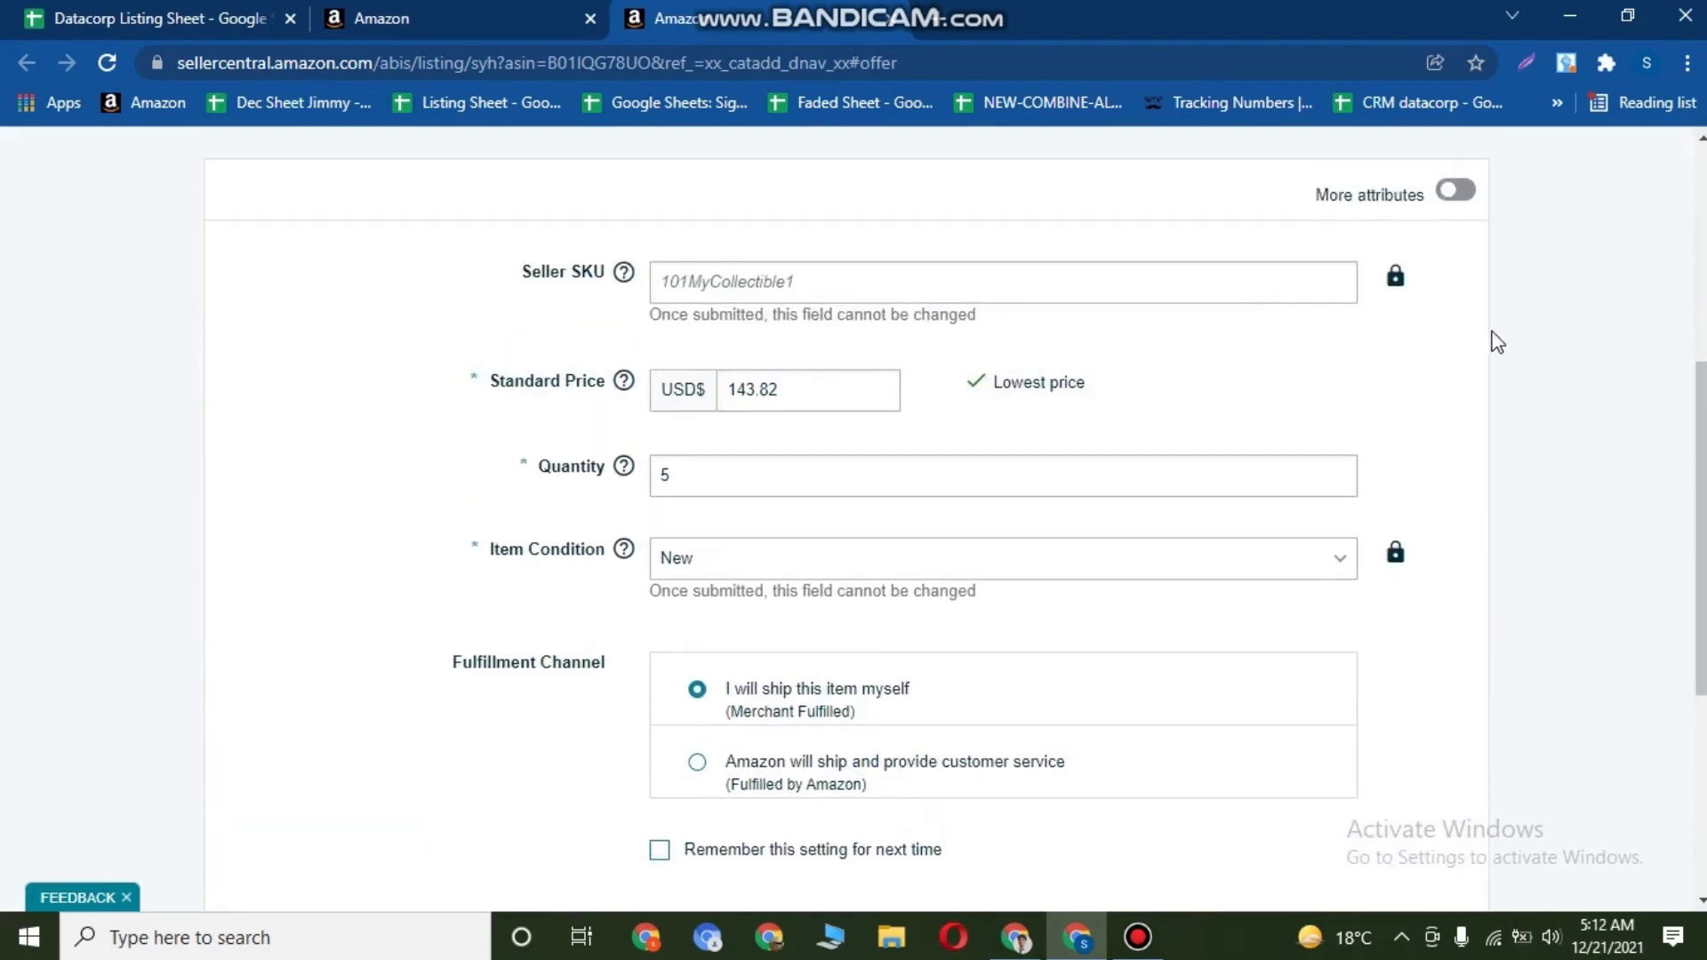
pyautogui.click(1465, 197)
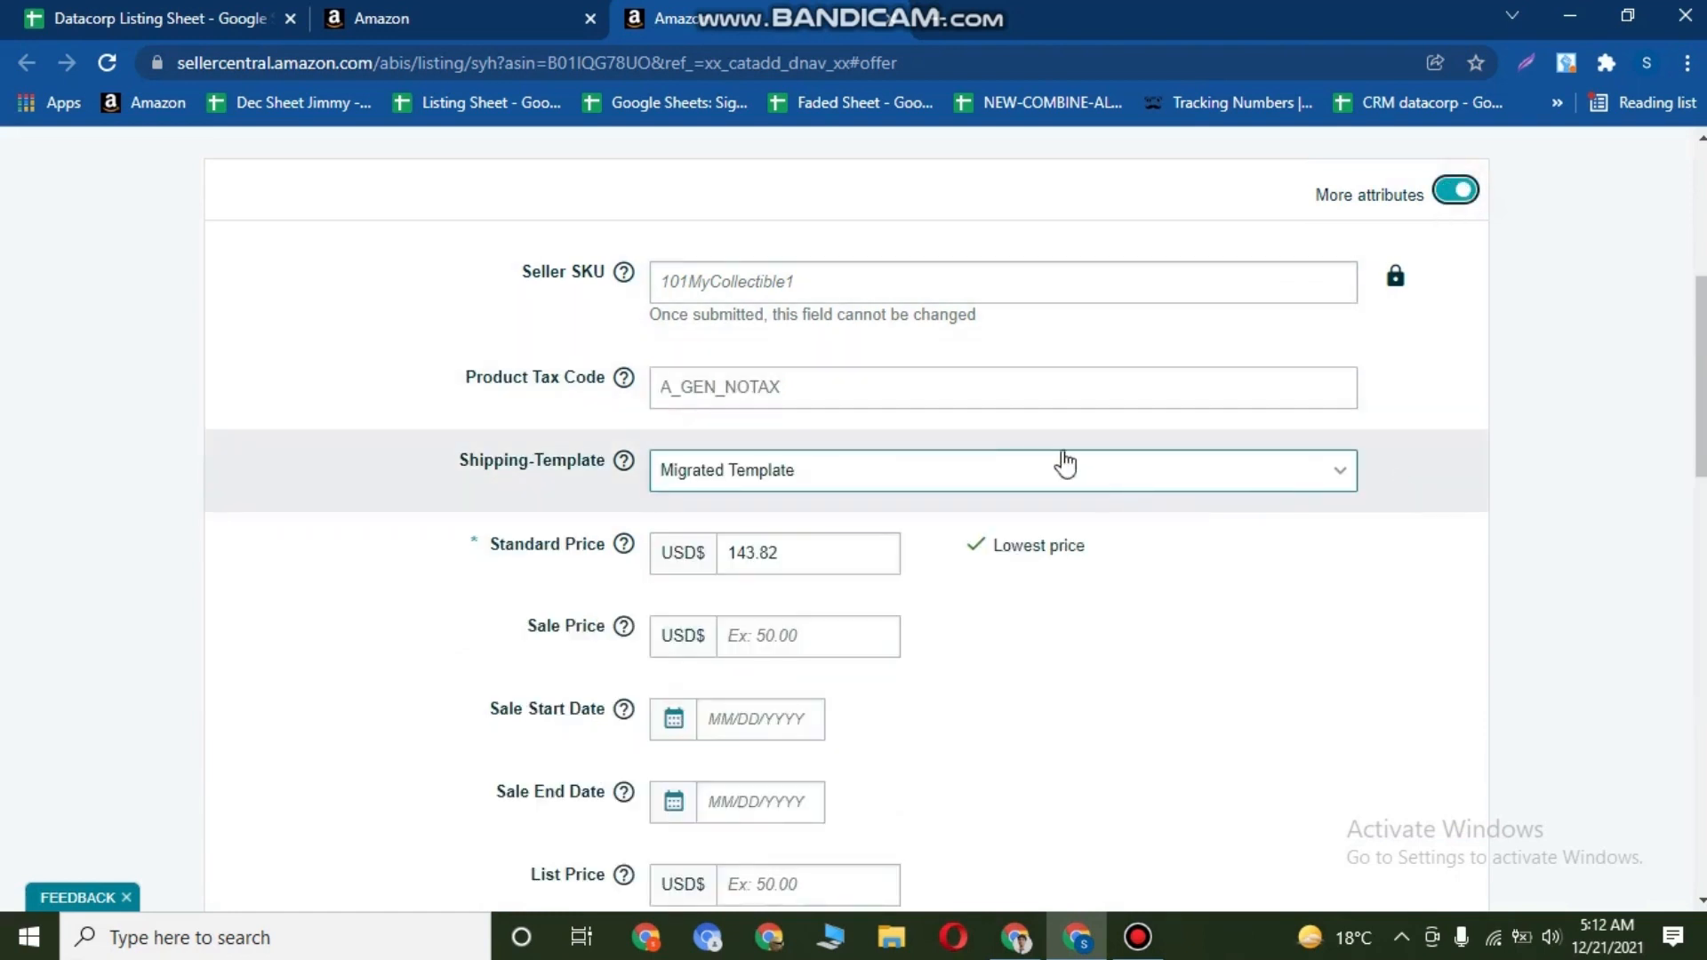
pyautogui.scroll(-1, 978, 426)
pyautogui.scroll(1, 960, 419)
pyautogui.scroll(-1, 1013, 498)
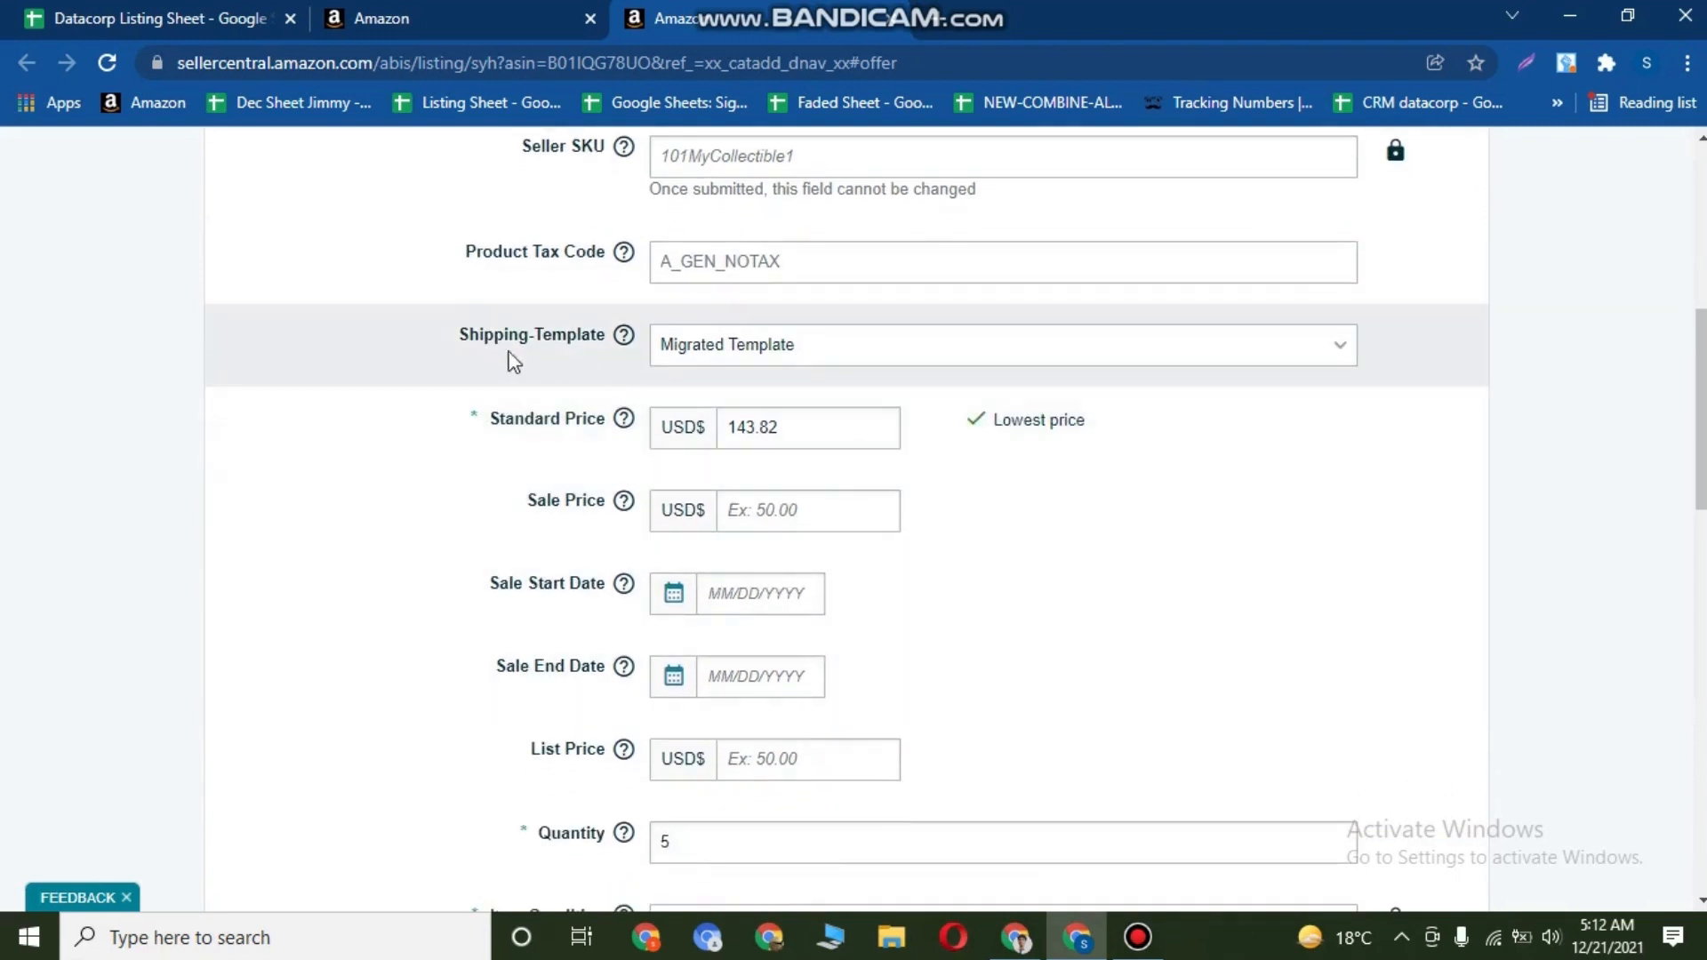
# Examine the Shipping-Template, Quantity and Item Condition fields of the offer.
pyautogui.moveTo(452, 337); pyautogui.dragTo(601, 334)
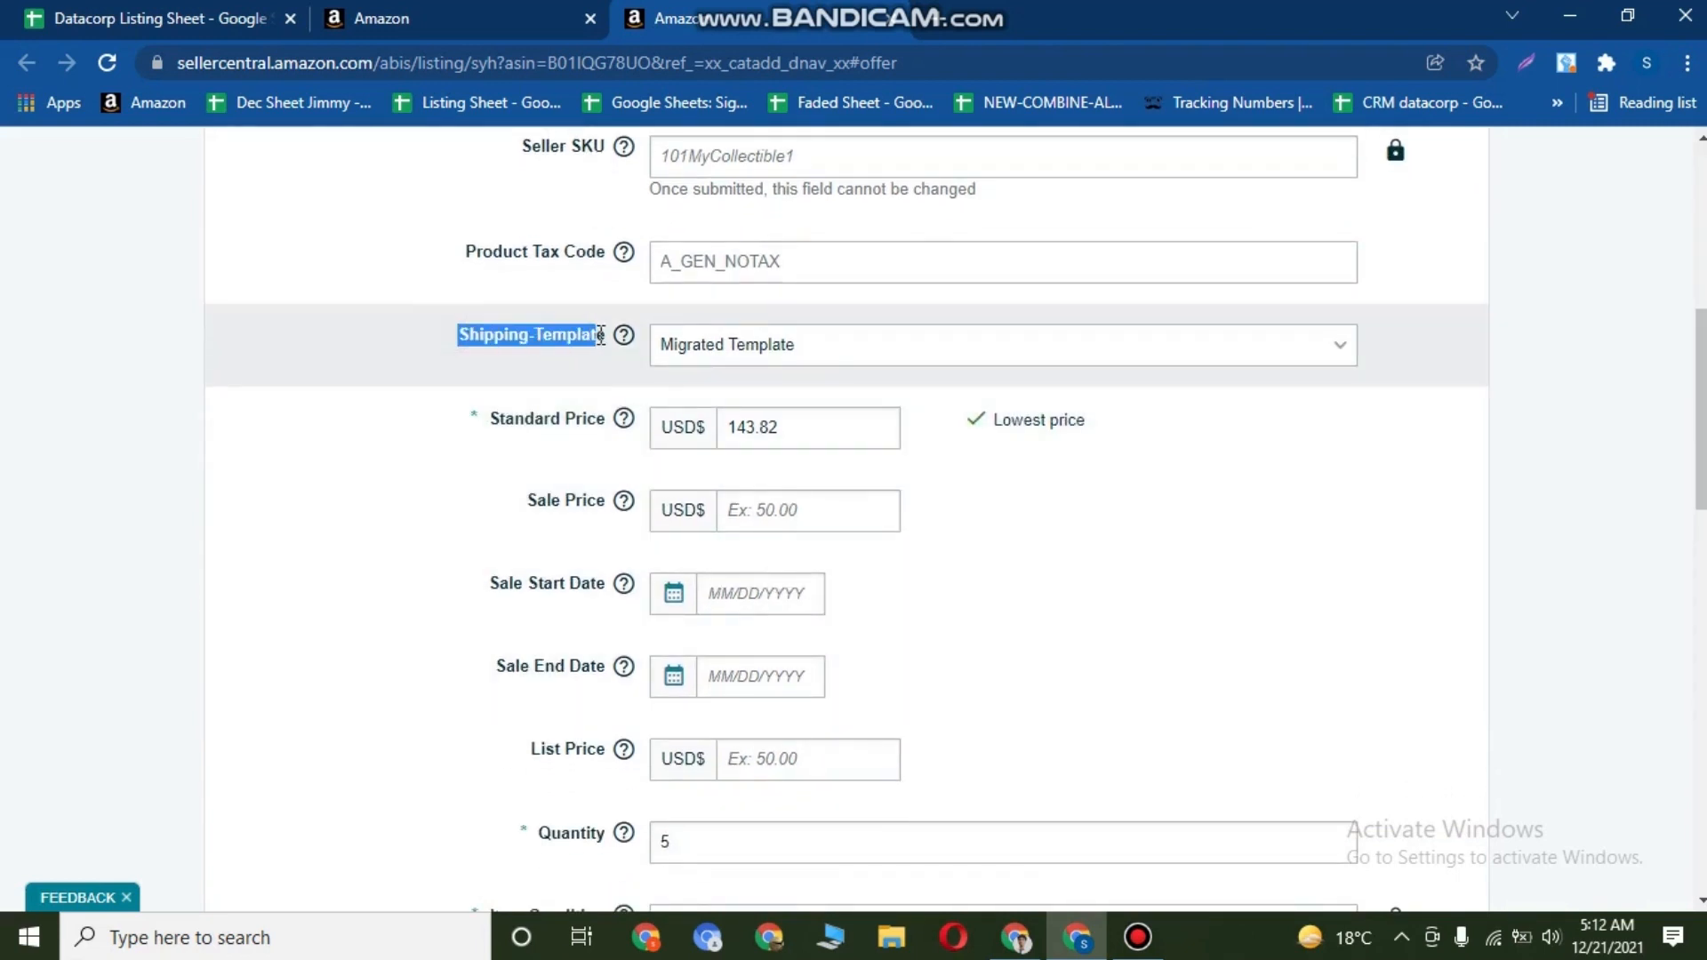
pyautogui.click(62, 459)
pyautogui.click(466, 338)
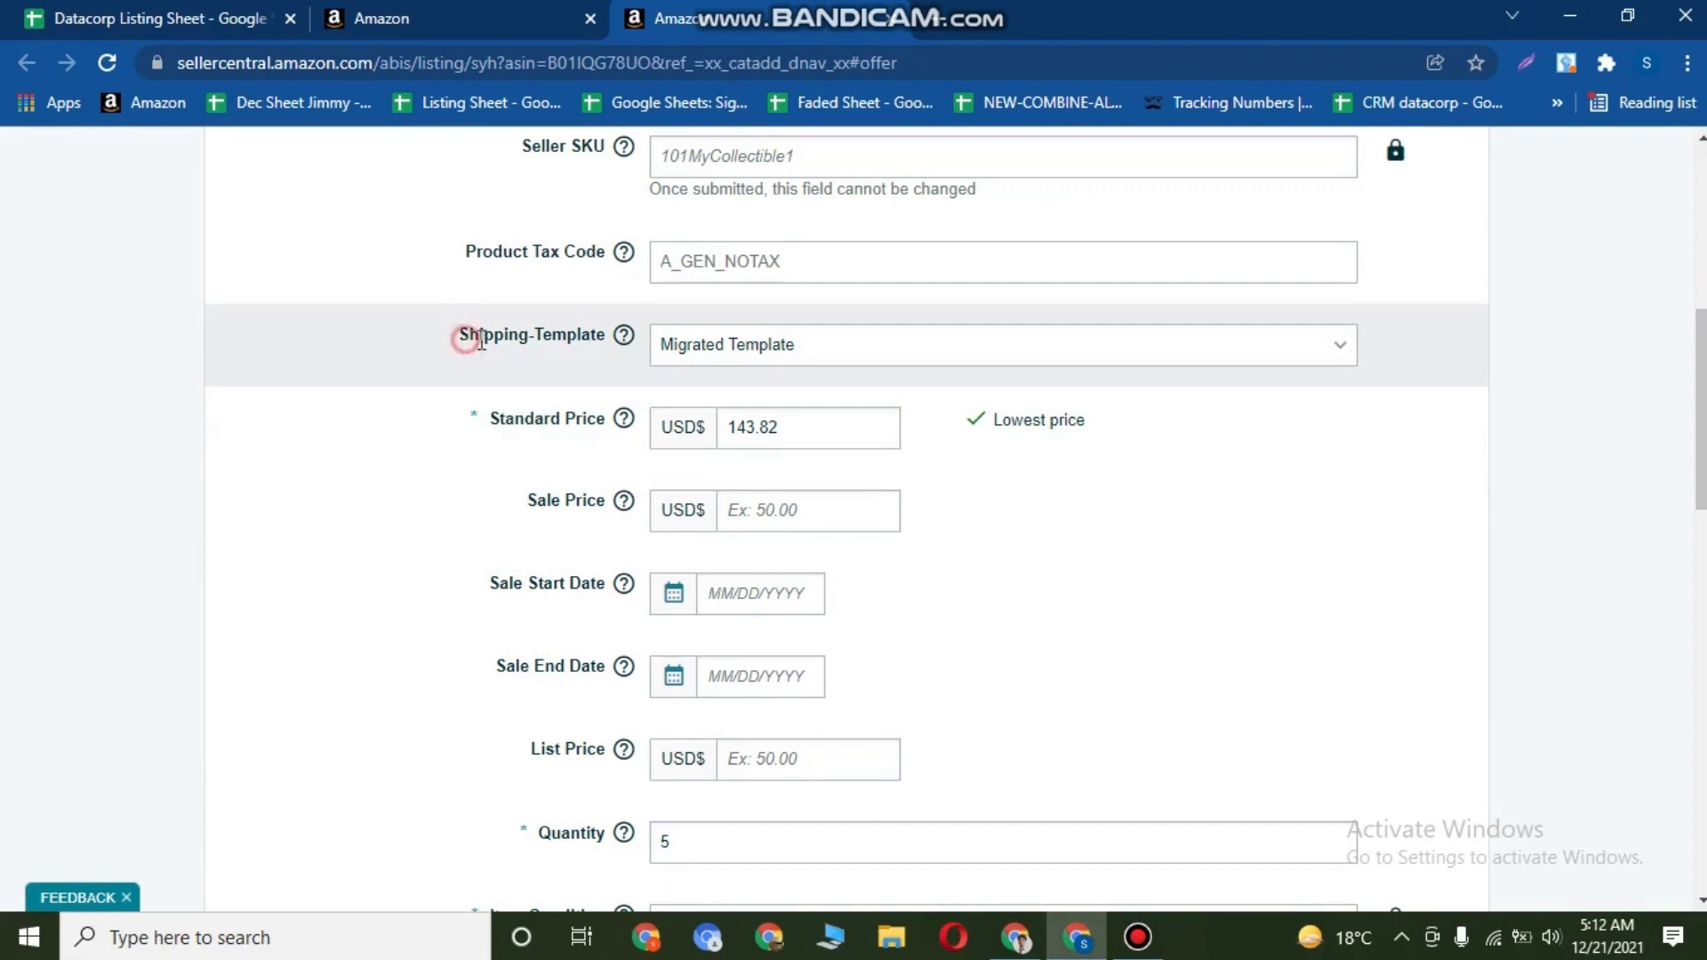
pyautogui.moveTo(480, 340); pyautogui.dragTo(653, 338)
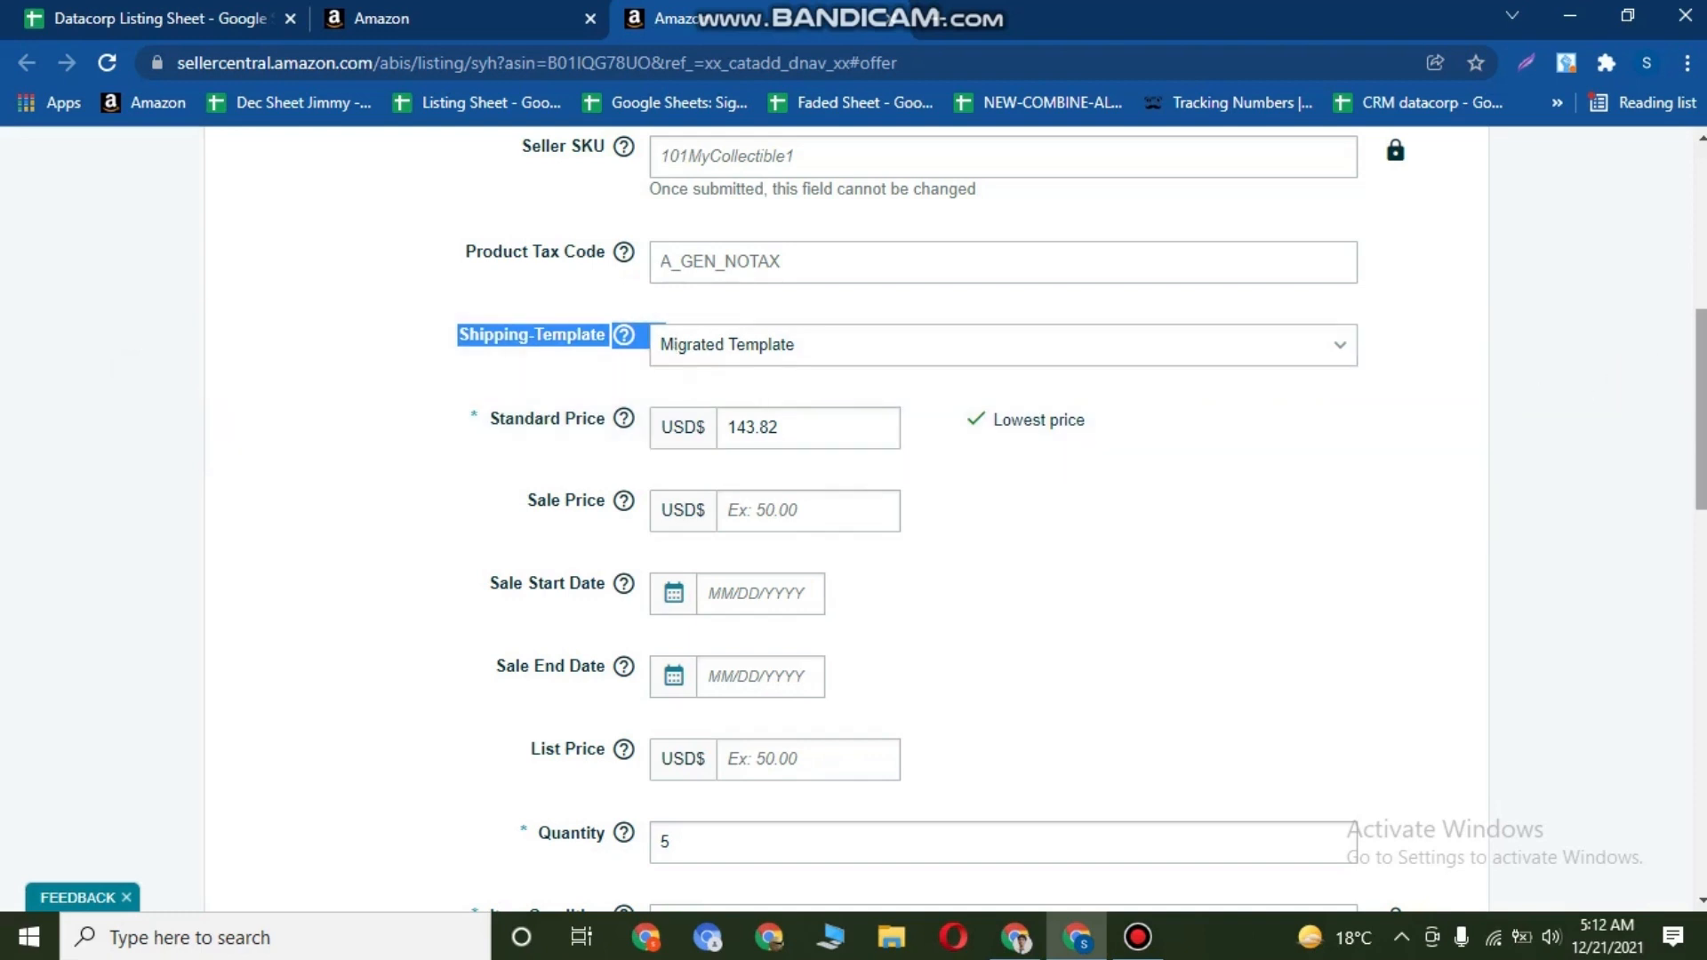
pyautogui.scroll(-4, 1080, 470)
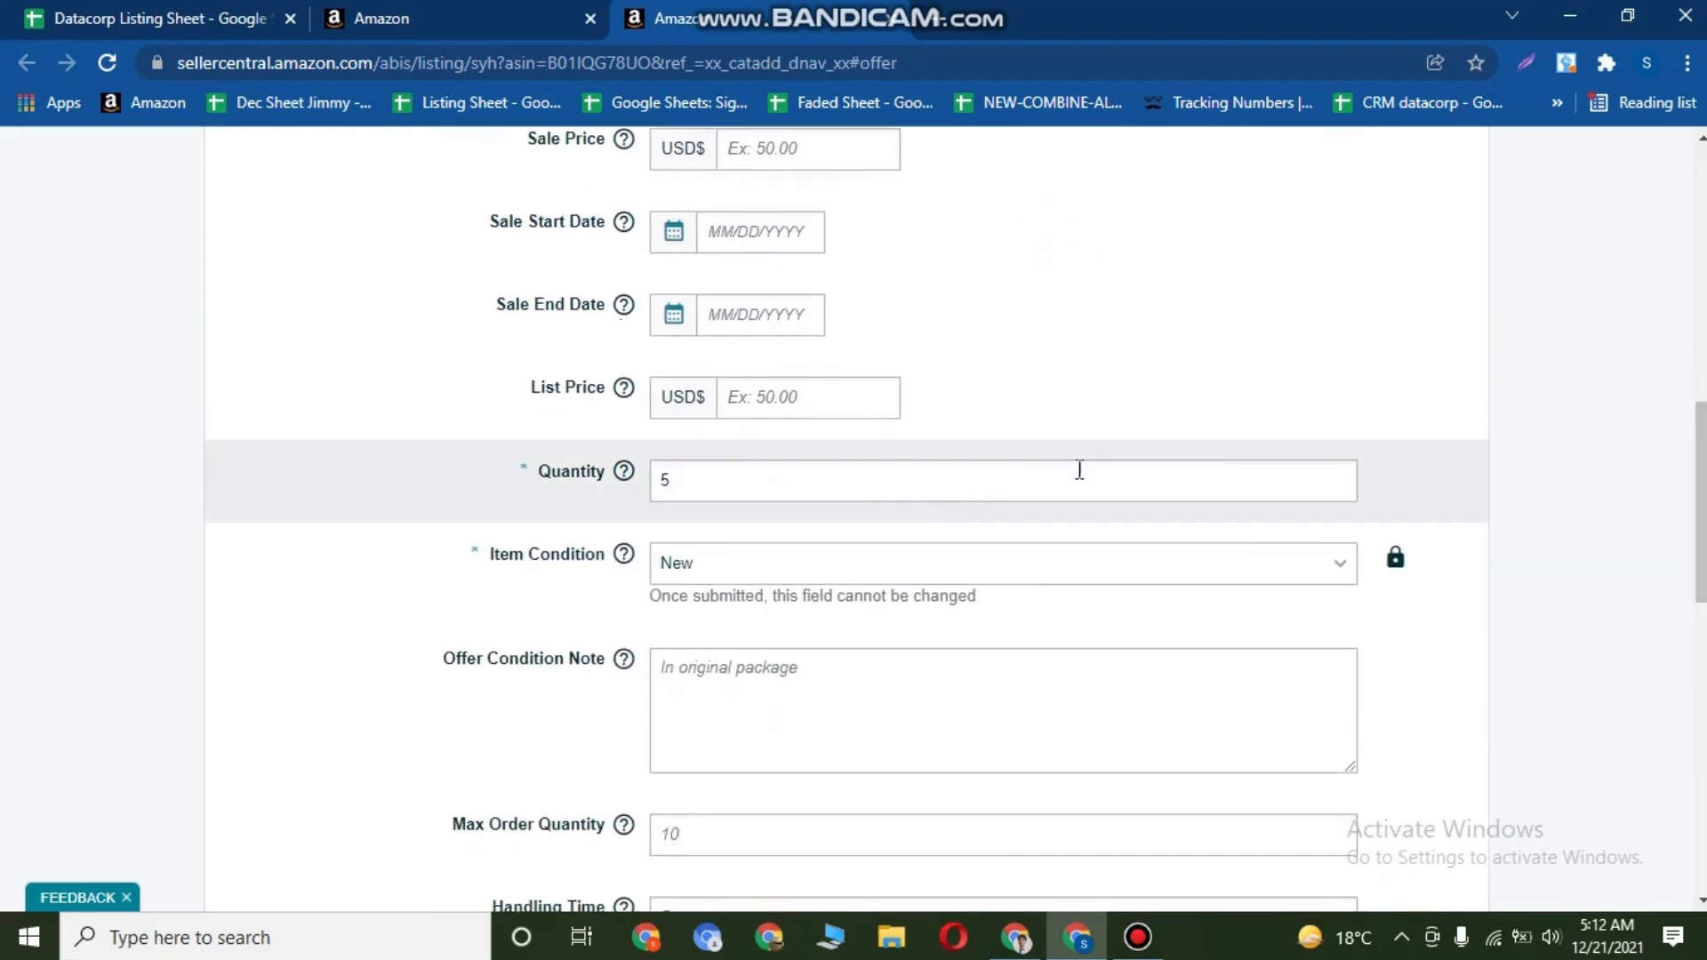
pyautogui.click(710, 483)
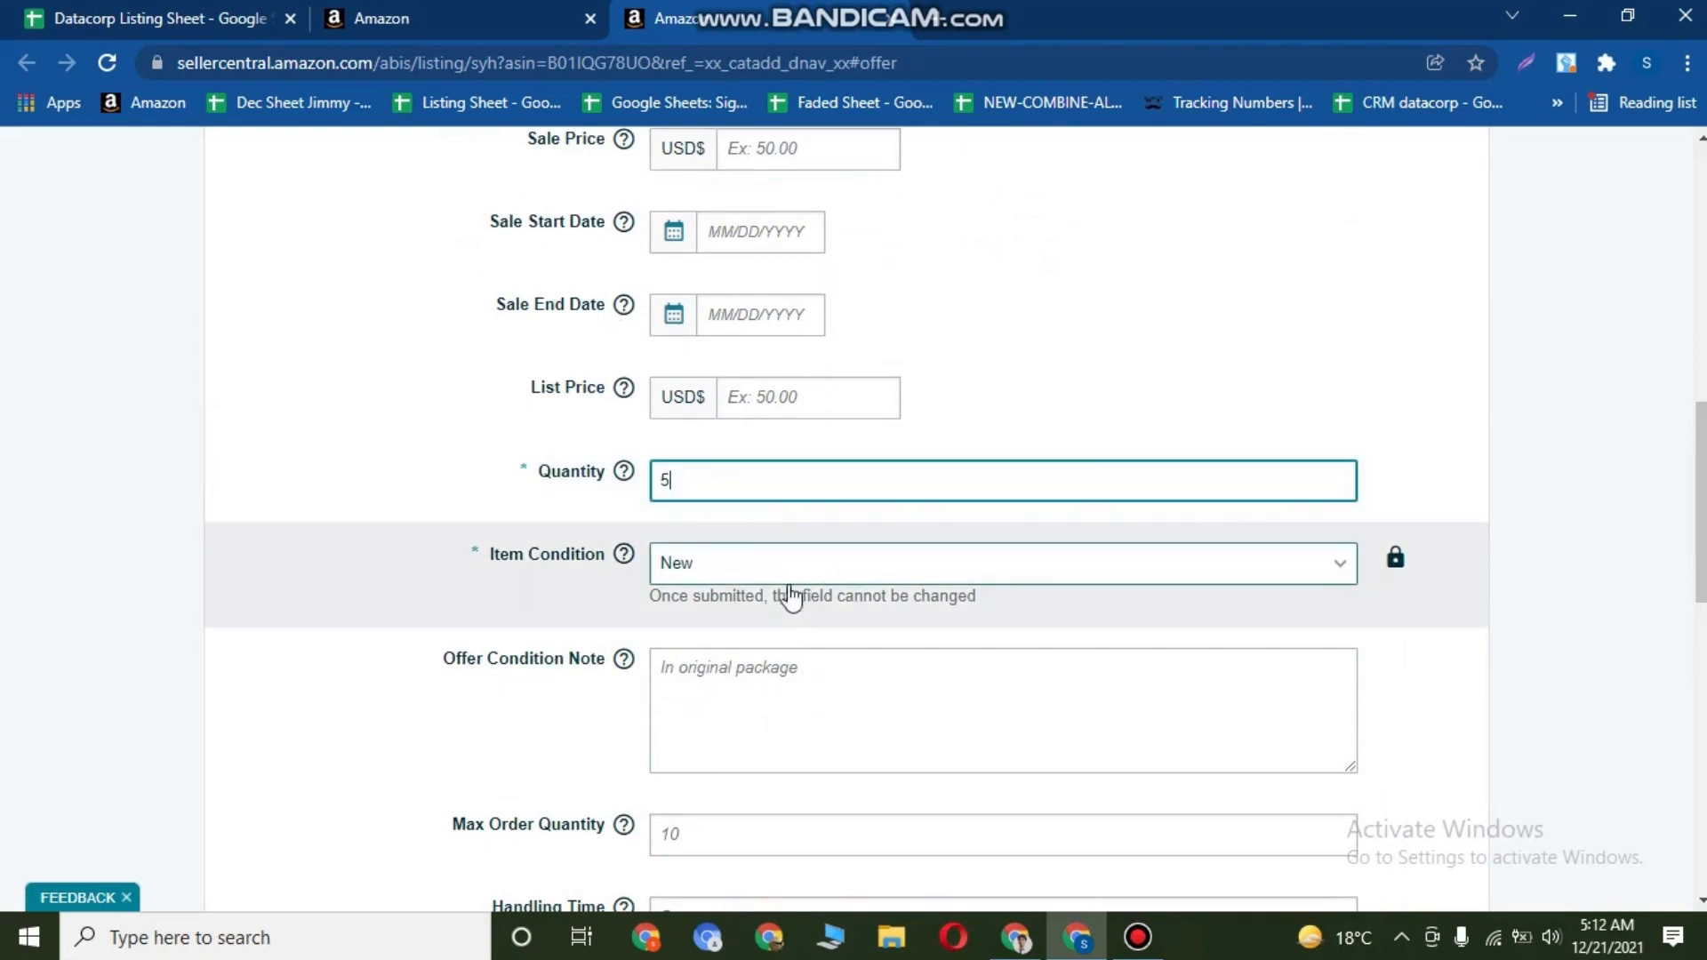
pyautogui.scroll(-4, 802, 587)
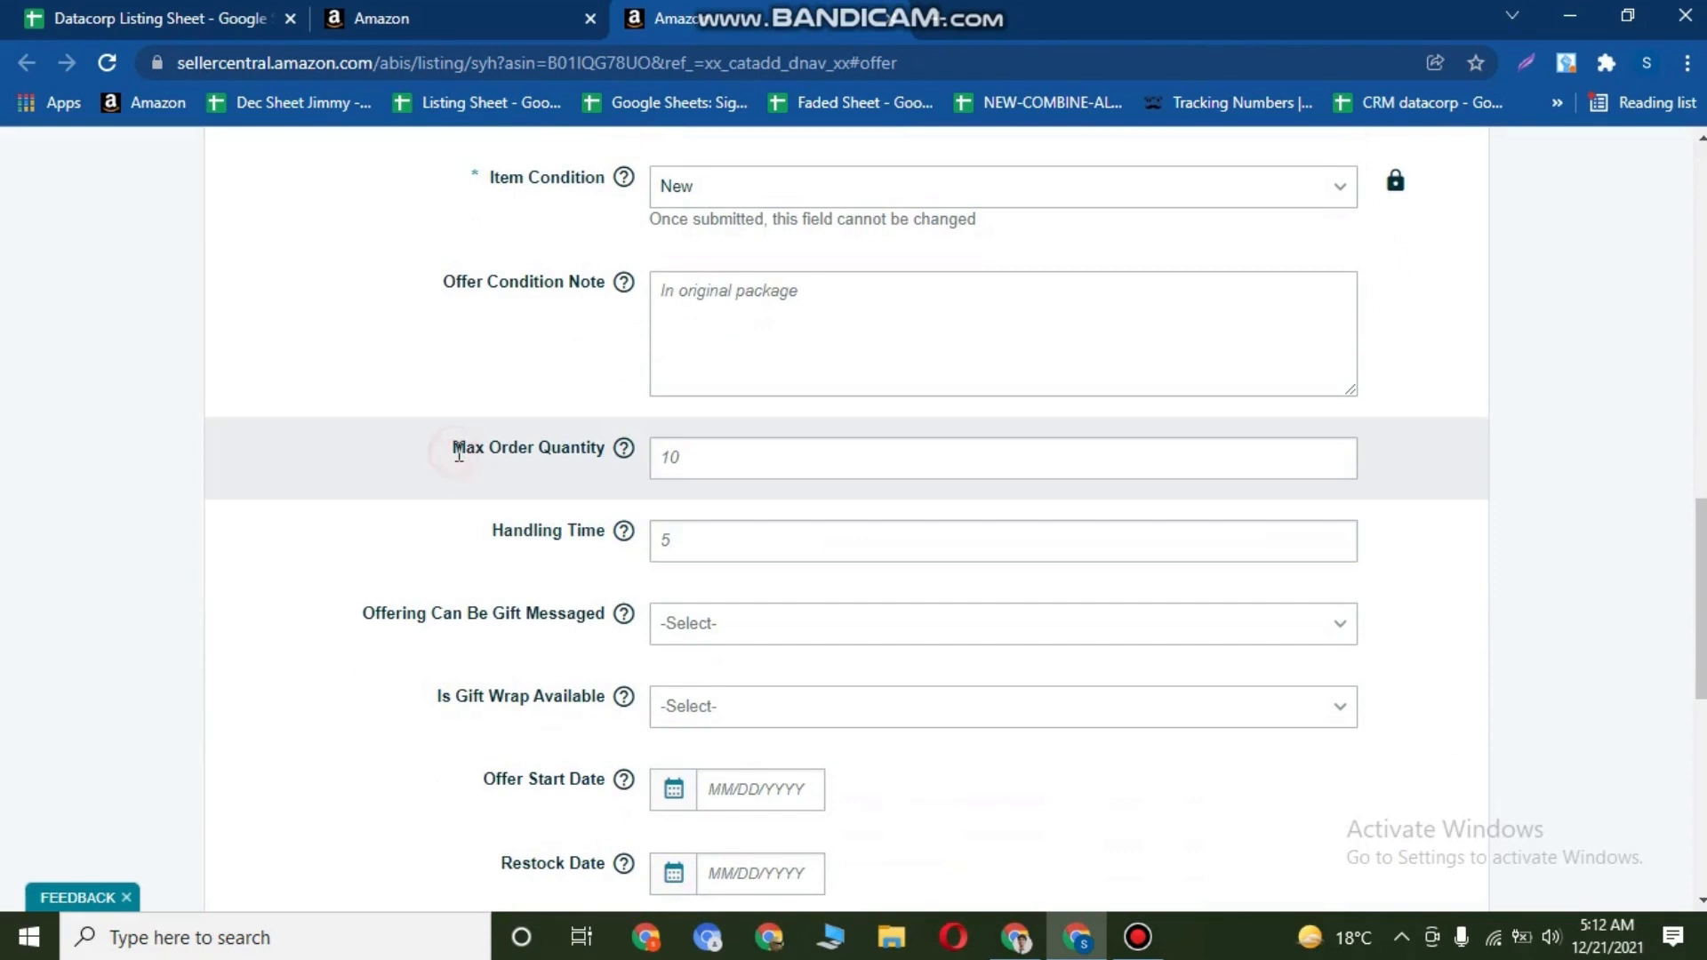
# Set the offer's Max Order Quantity to 2.
pyautogui.moveTo(453, 447); pyautogui.dragTo(603, 447)
pyautogui.click(603, 449)
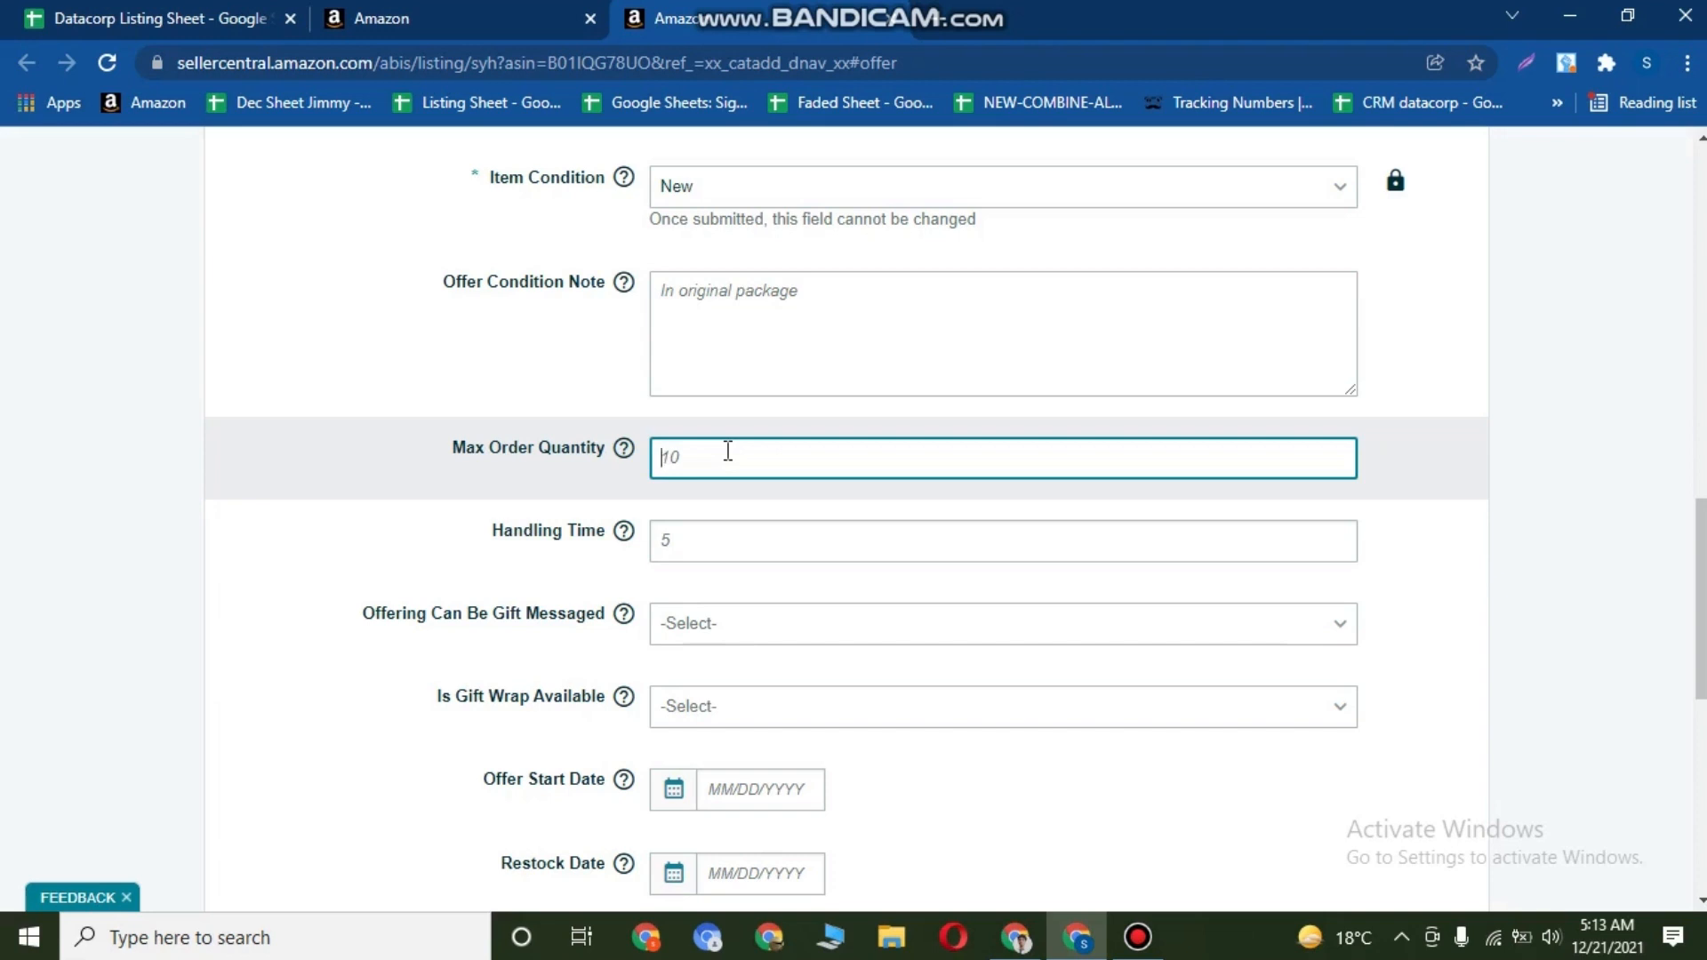
pyautogui.write('21')
pyautogui.press('BackSpace')
pyautogui.write('1')
pyautogui.press('BackSpace')
pyautogui.write('2')
pyautogui.scroll(1, 773, 471)
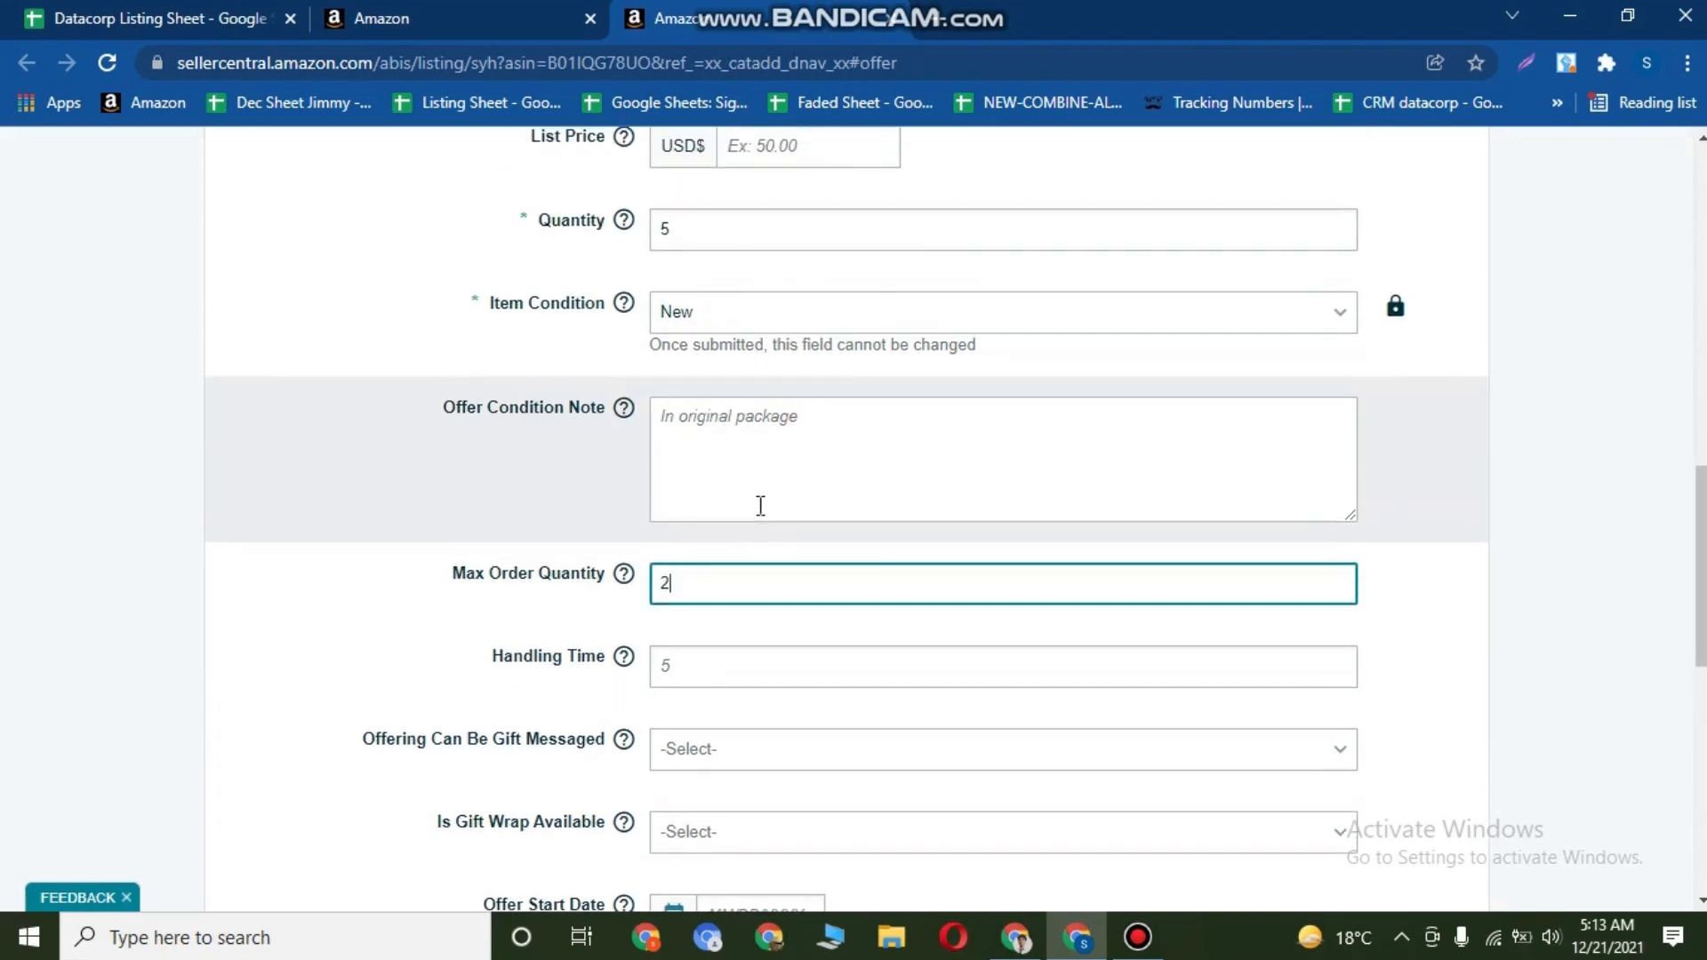
# Set the offer's Handling Time to 2, trying the value 1 in between.
pyautogui.click(922, 658)
pyautogui.scroll(-1, 933, 645)
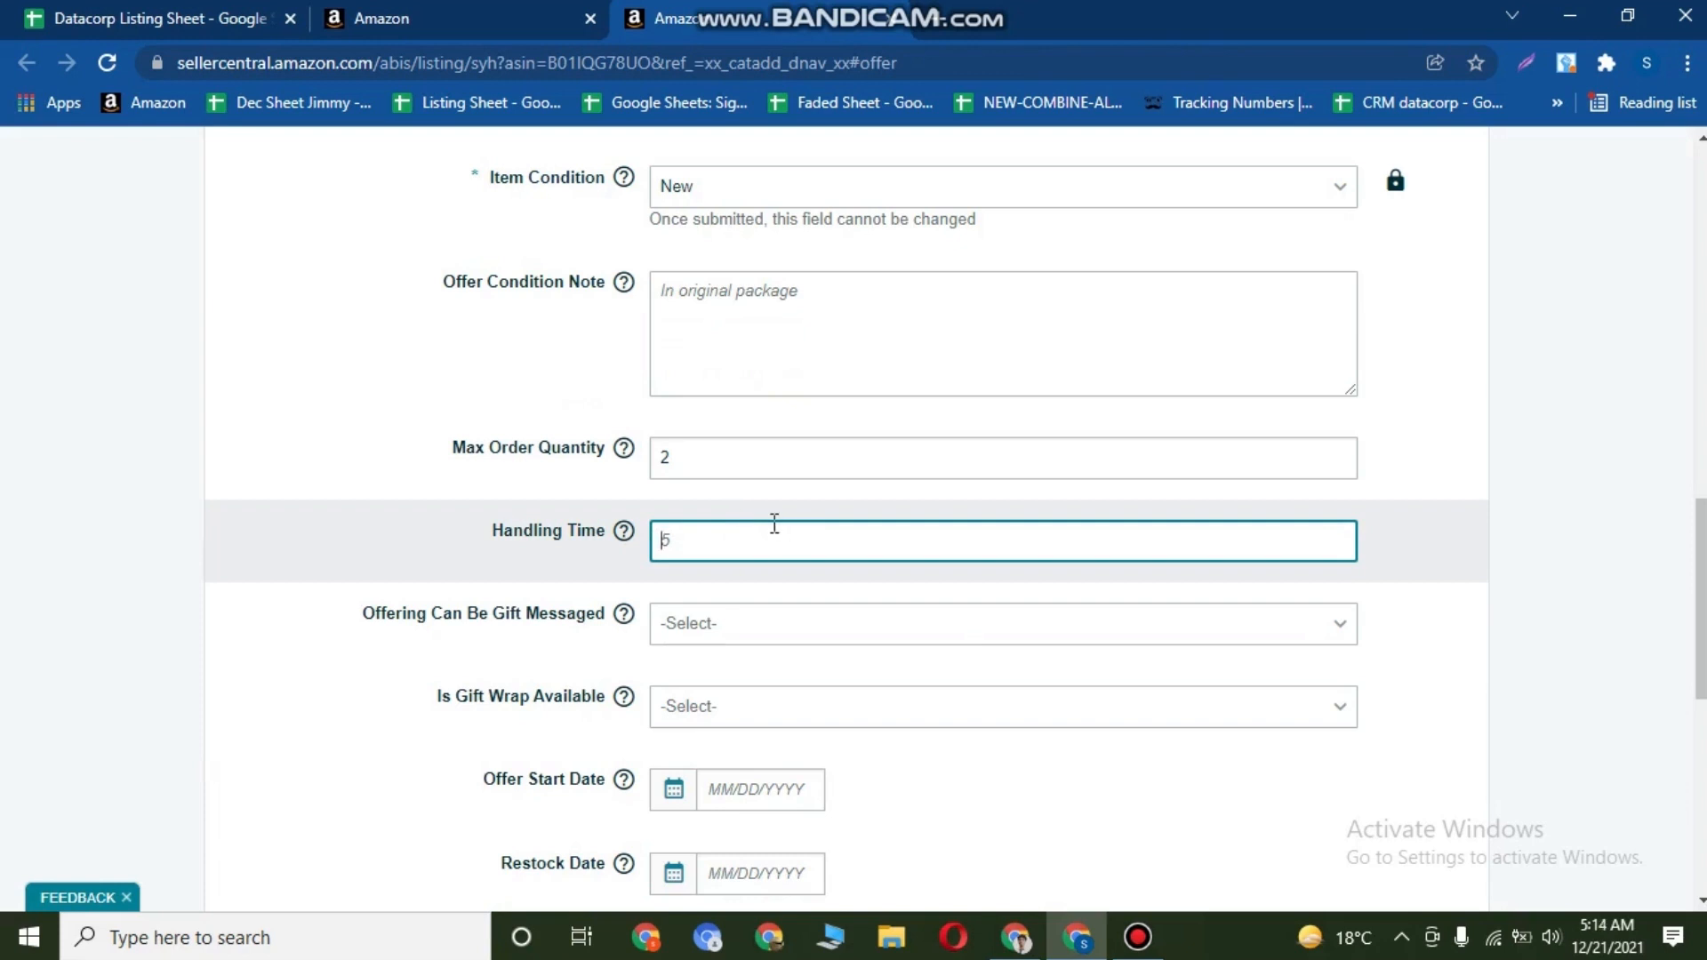
pyautogui.scroll(15, 787, 531)
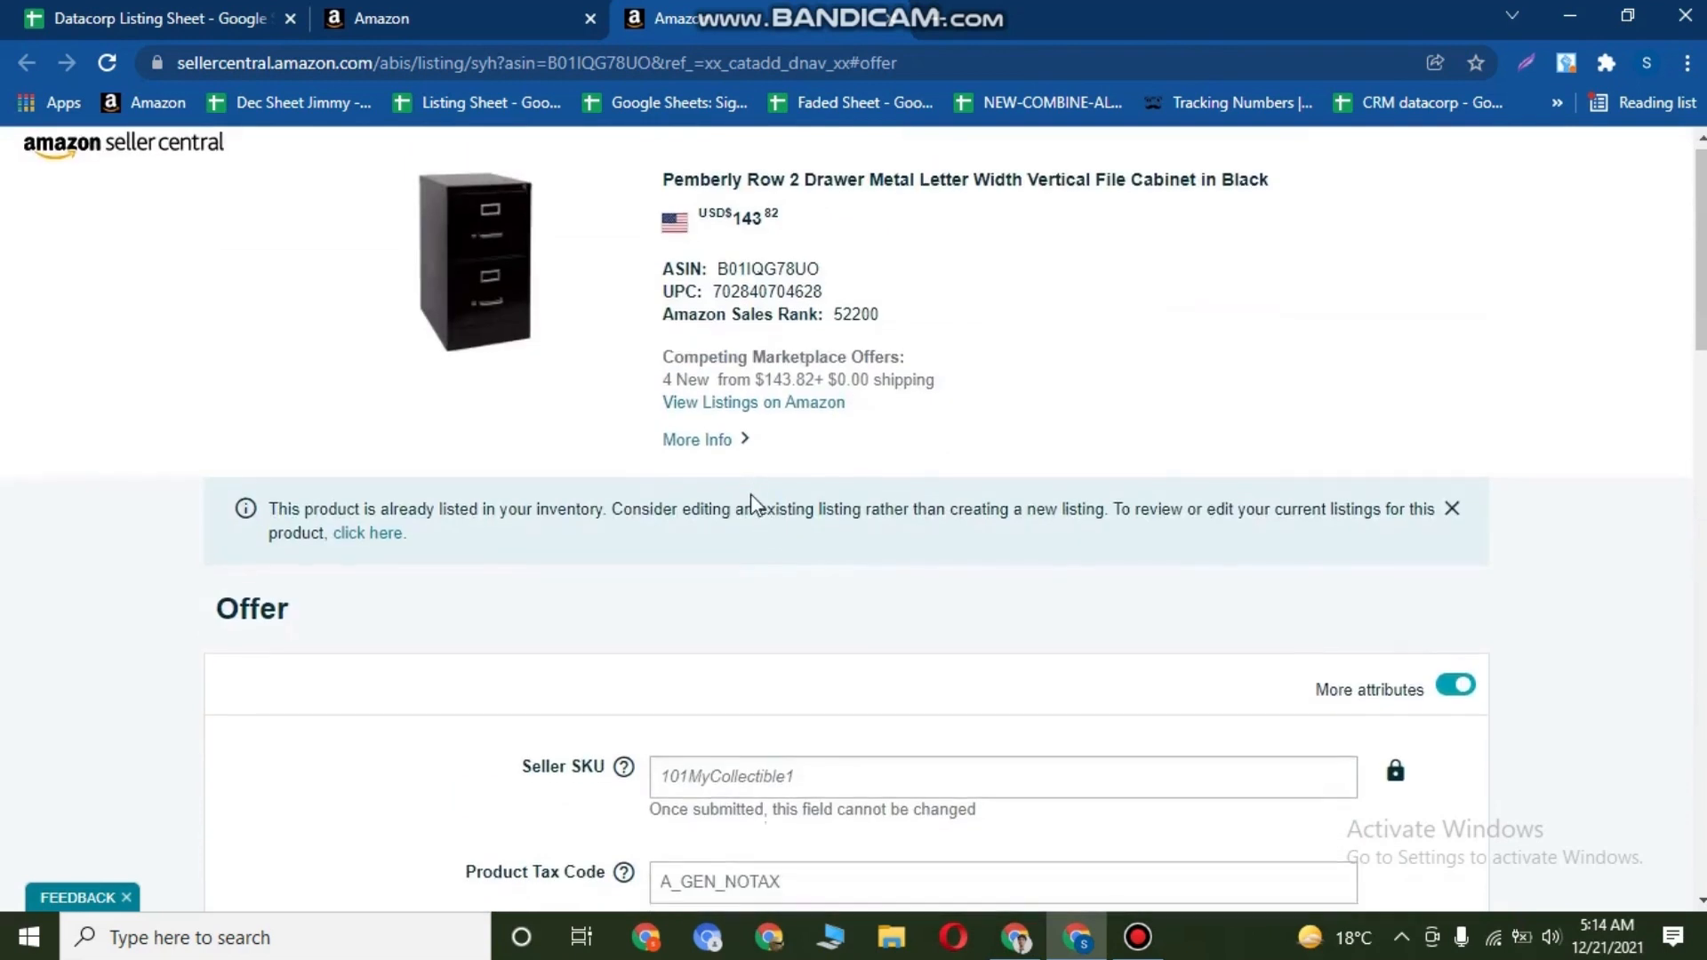
pyautogui.scroll(-13, 750, 516)
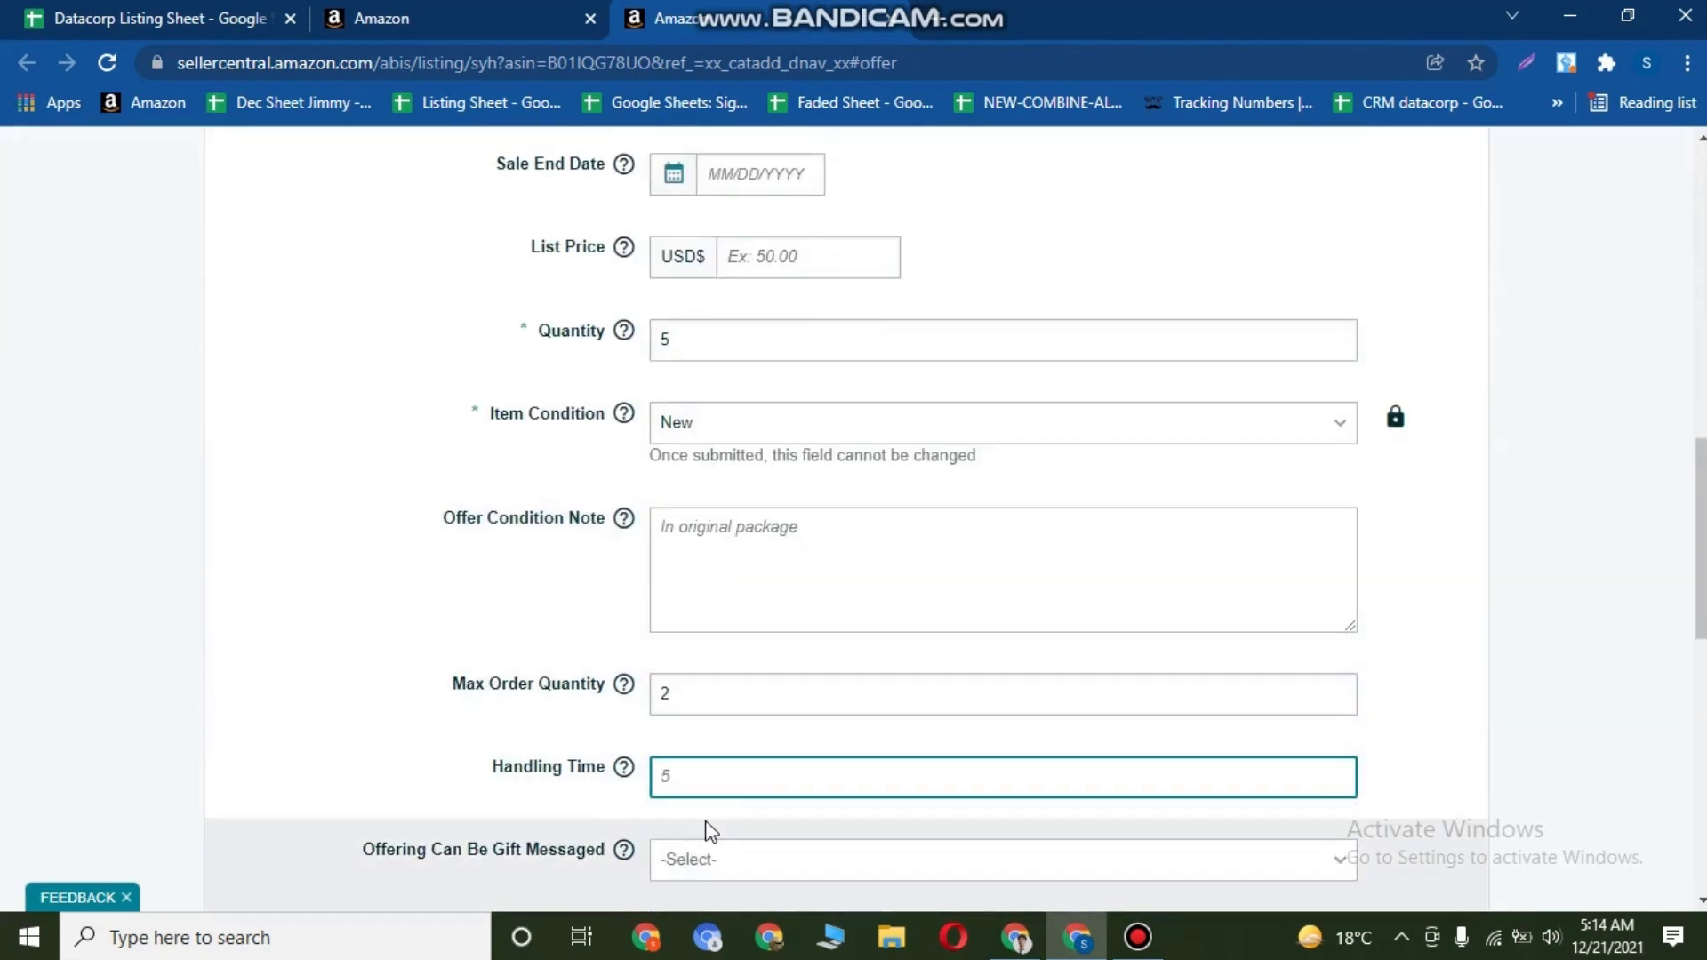
pyautogui.scroll(-1, 708, 755)
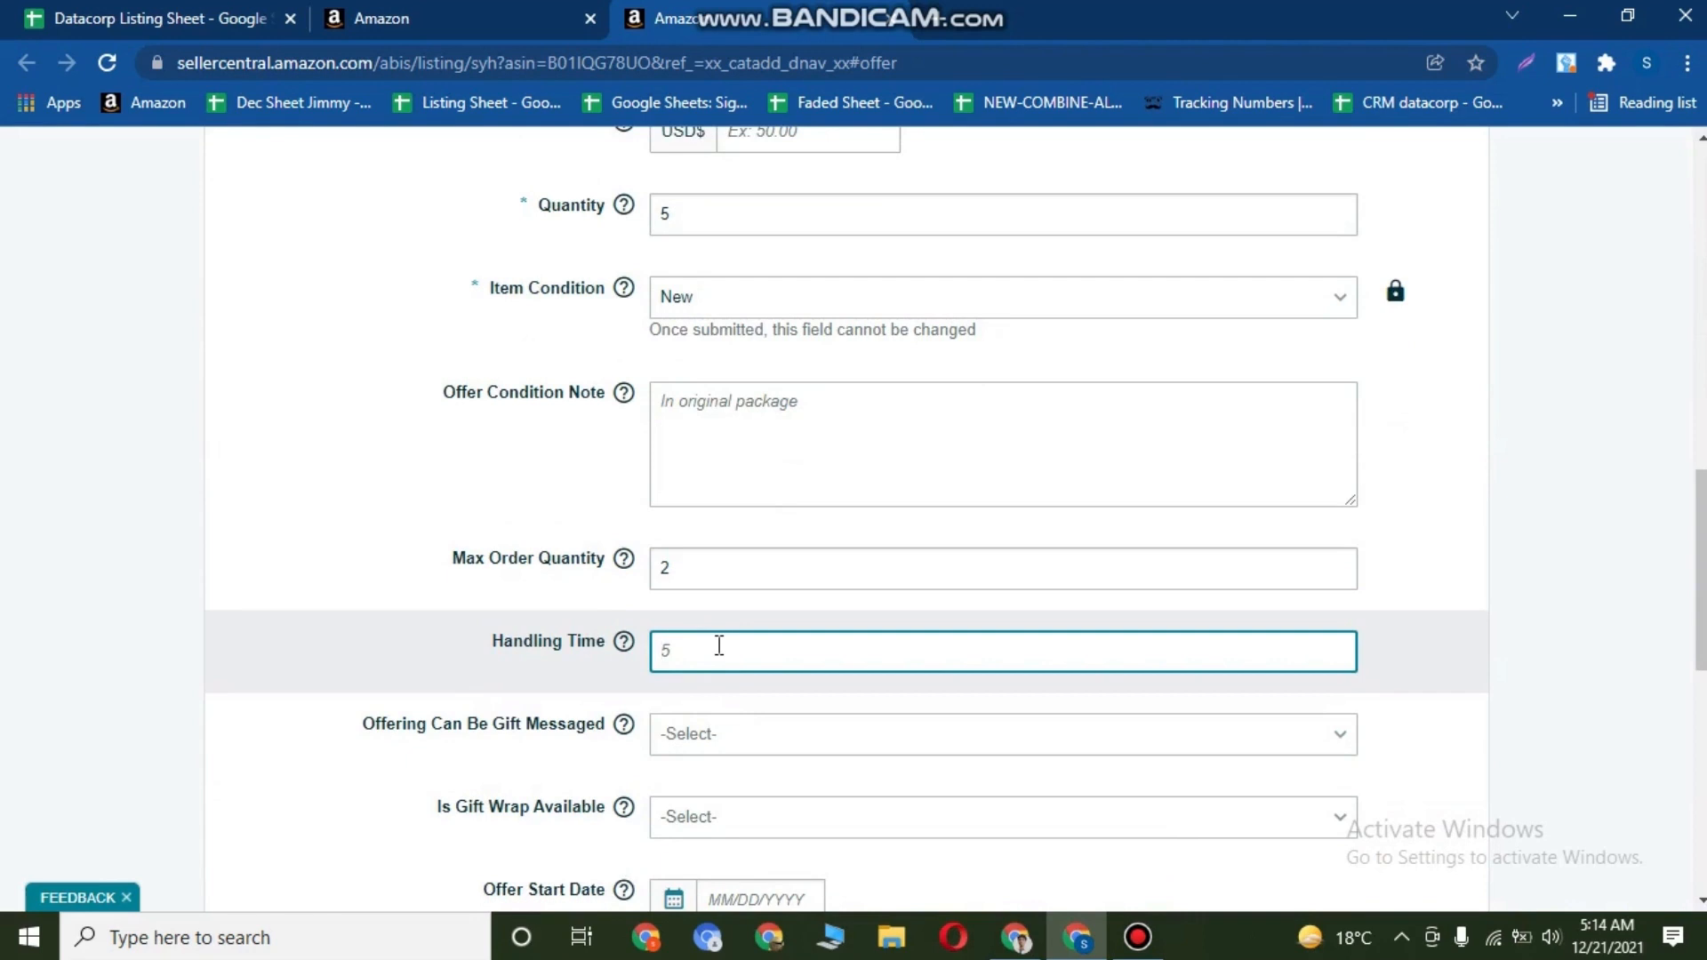
pyautogui.write('1')
pyautogui.press('BackSpace')
pyautogui.write('2')
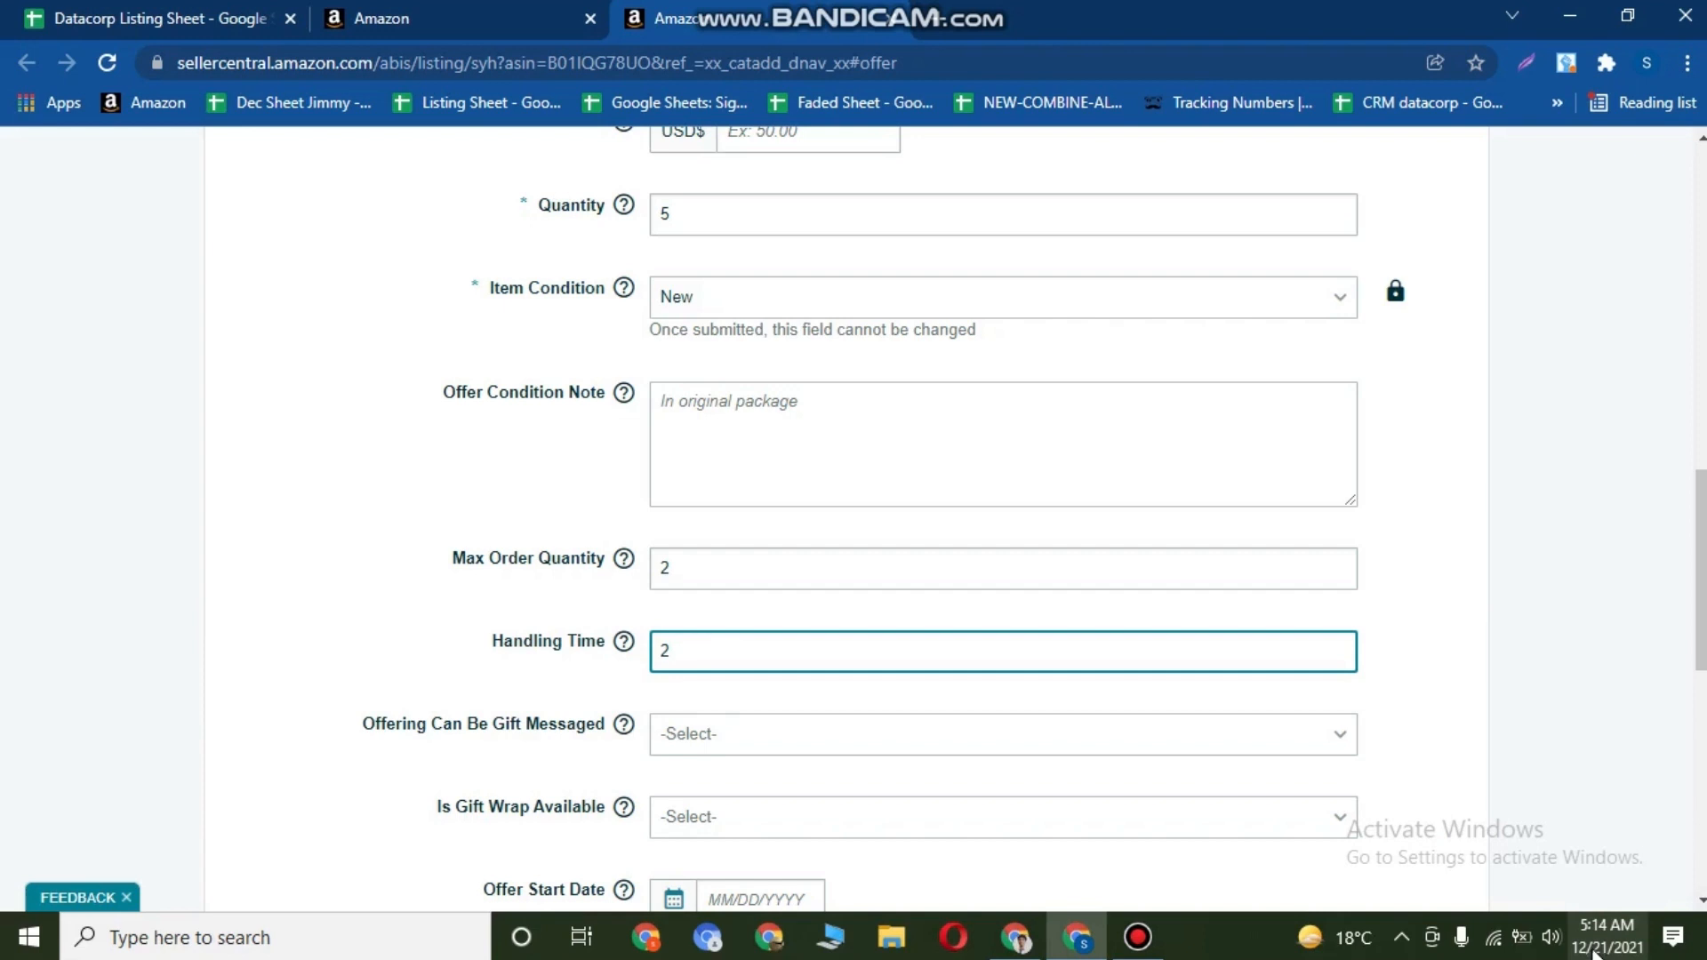
pyautogui.doubleClick(673, 658)
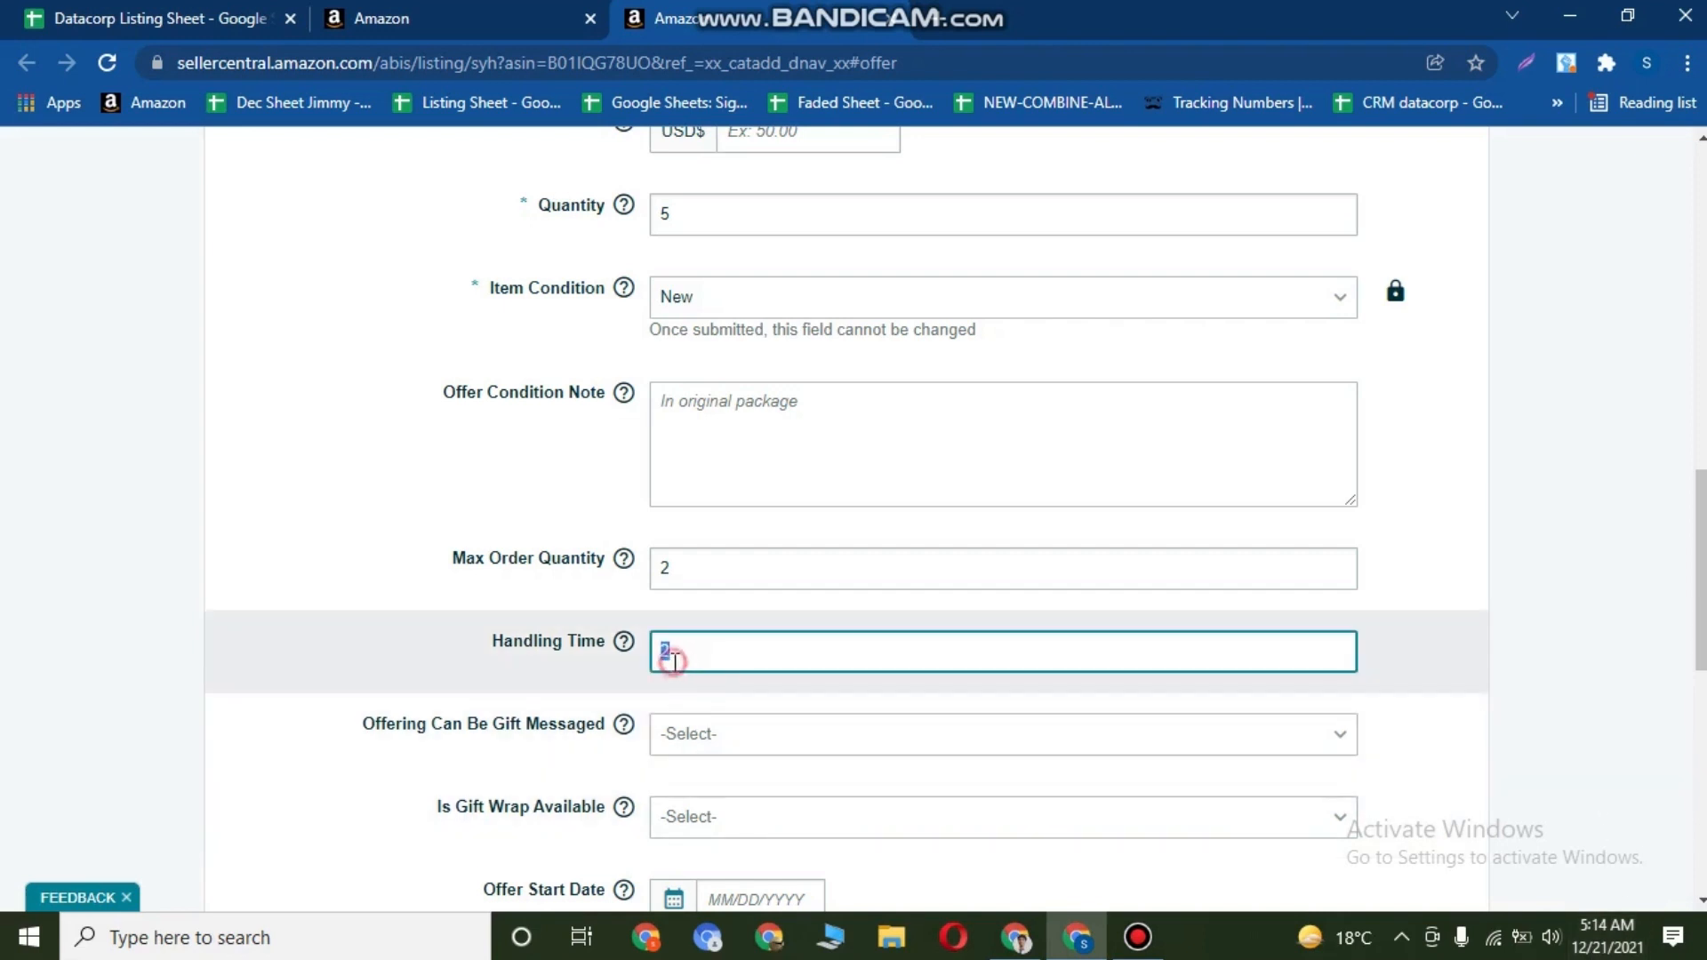
pyautogui.write('1')
pyautogui.click(694, 651)
pyautogui.press('BackSpace')
pyautogui.write('2')
pyautogui.click(1137, 941)
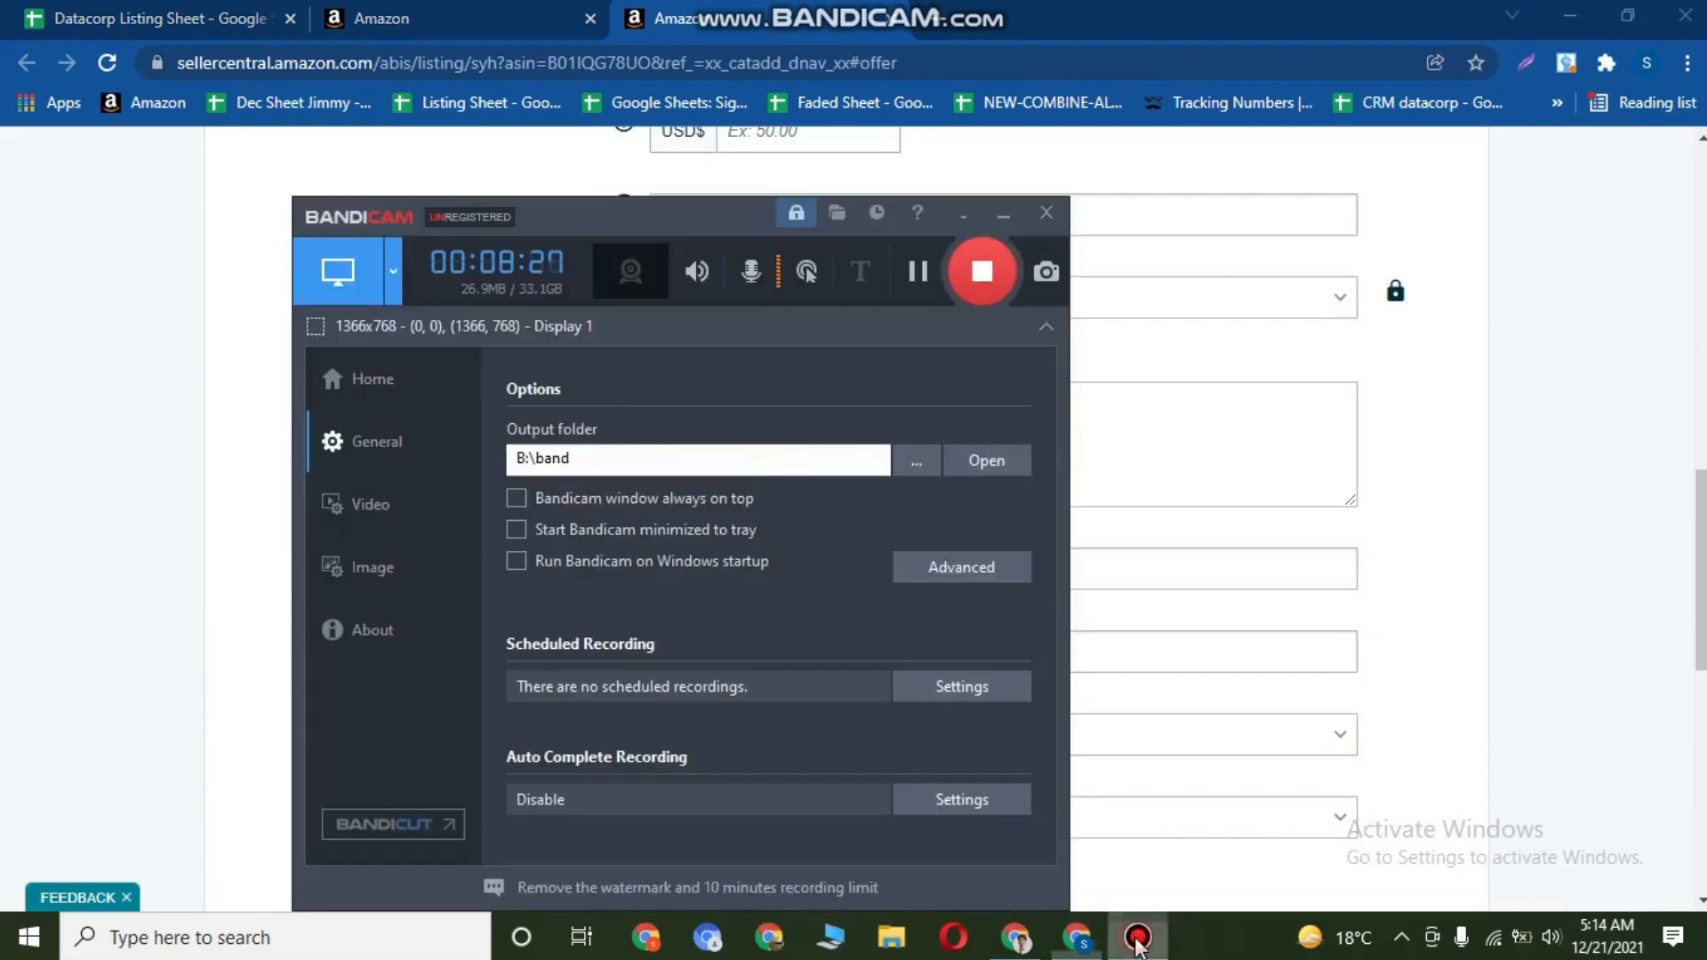
pyautogui.click(1137, 938)
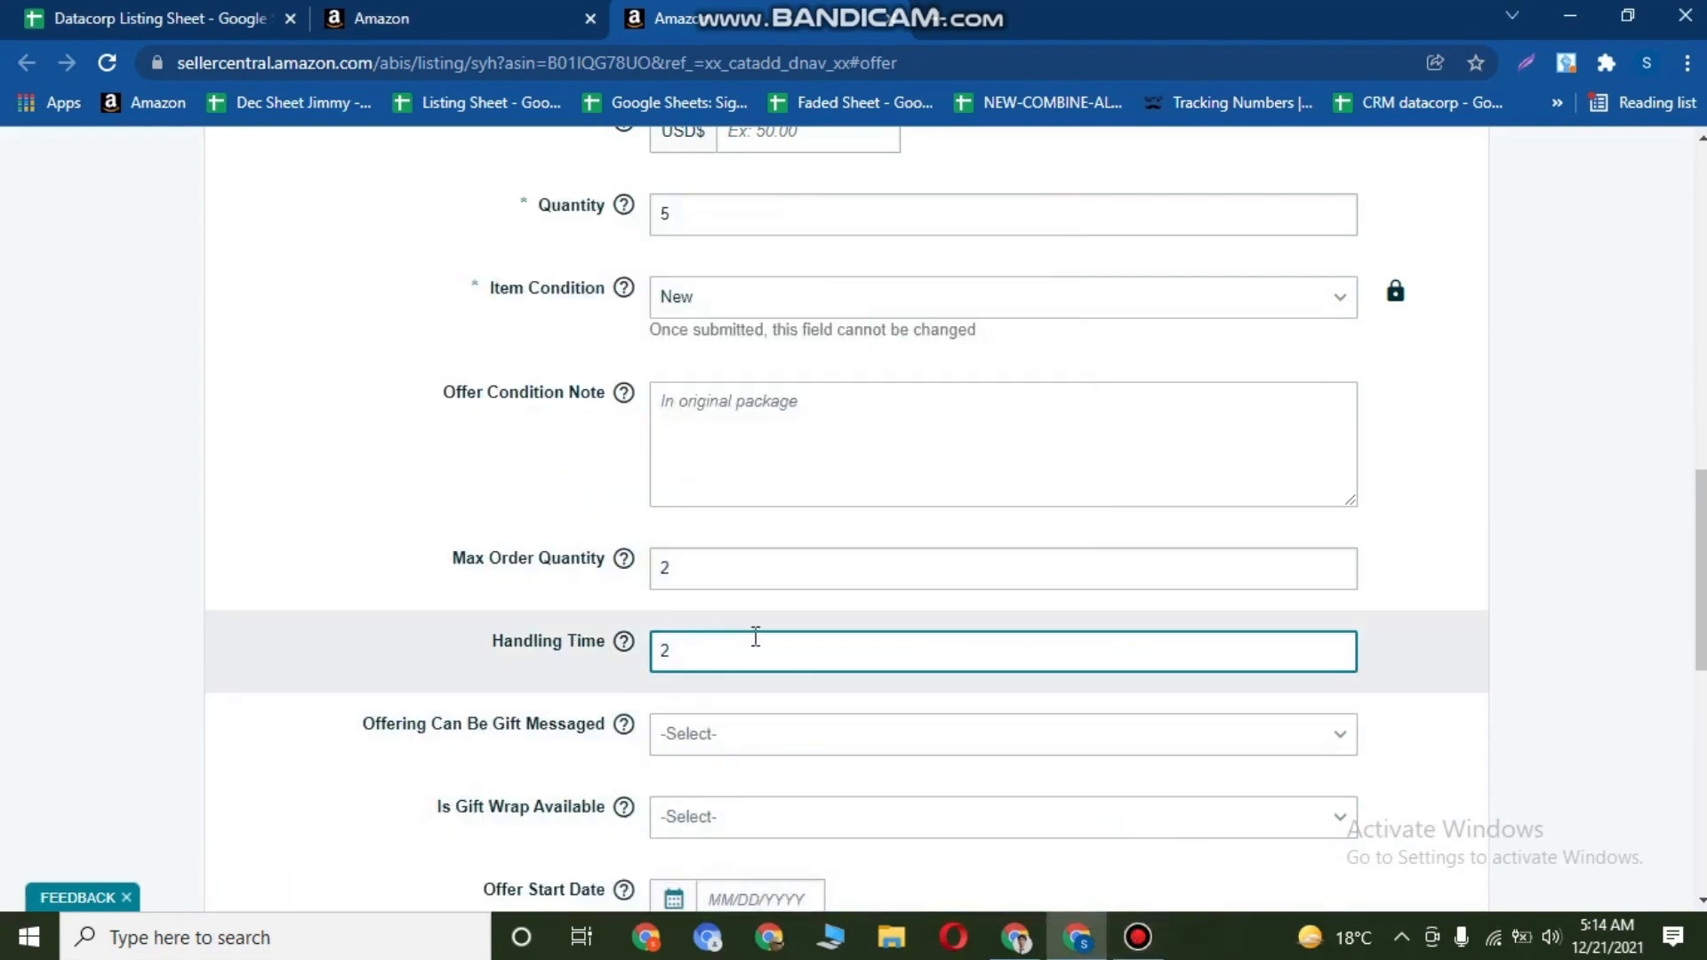
# Change the offer's Shipping-Template to "migrated template 1".
pyautogui.click(704, 563)
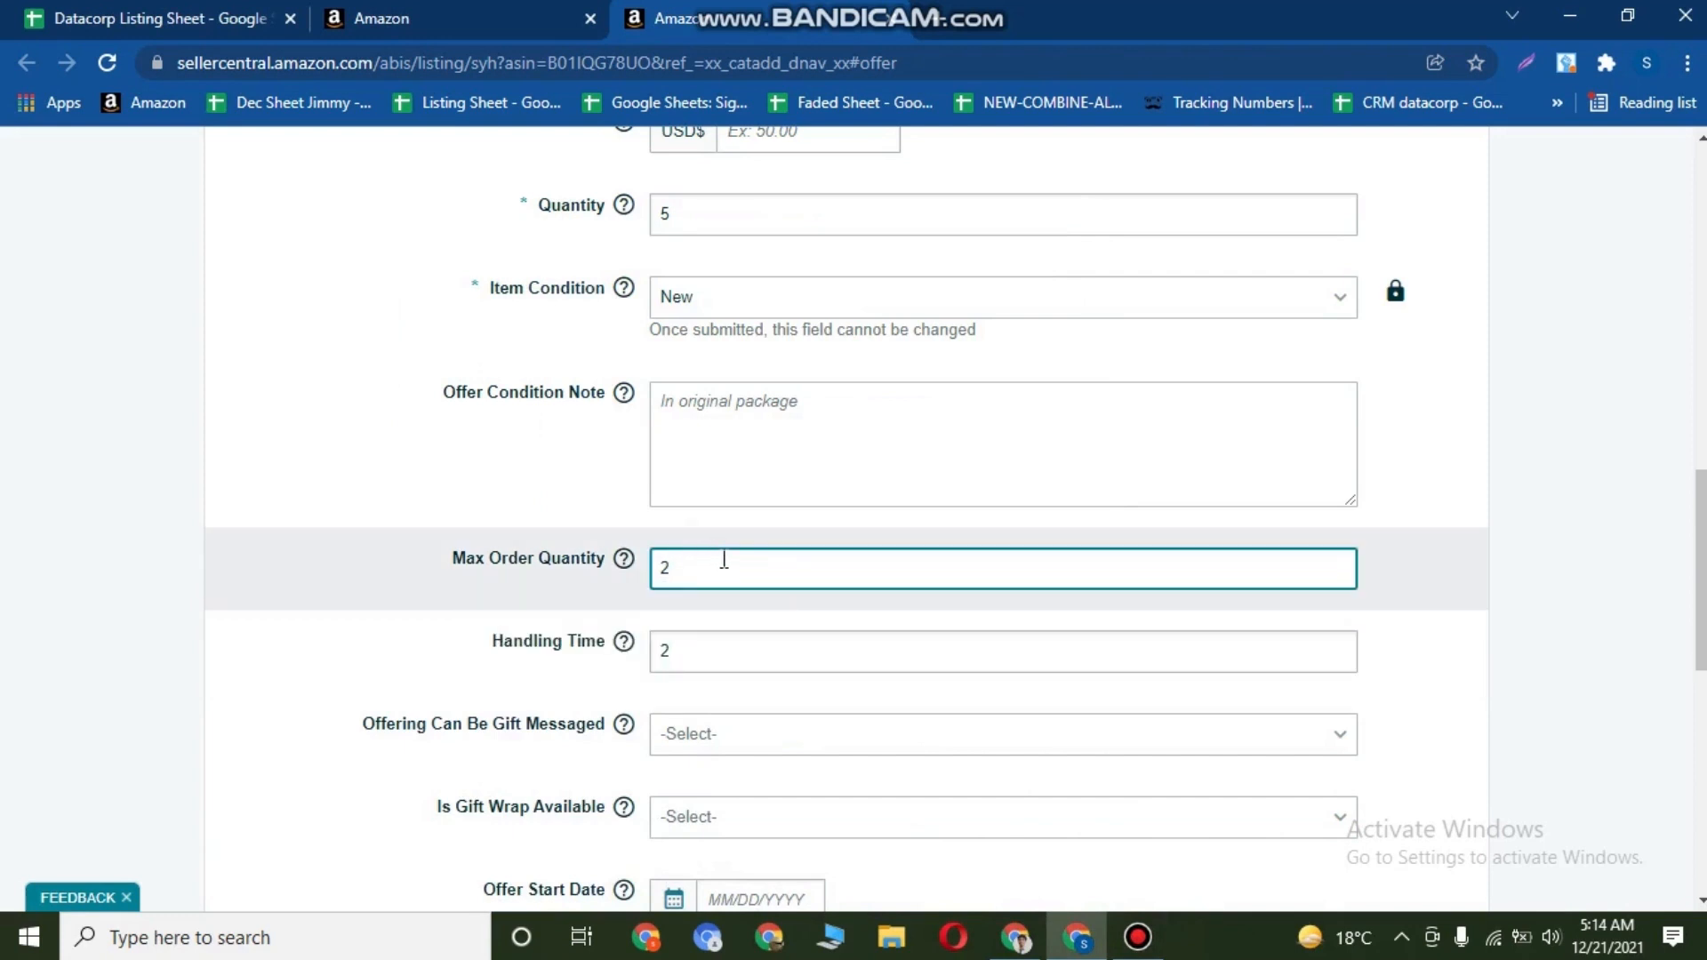
pyautogui.scroll(7, 935, 607)
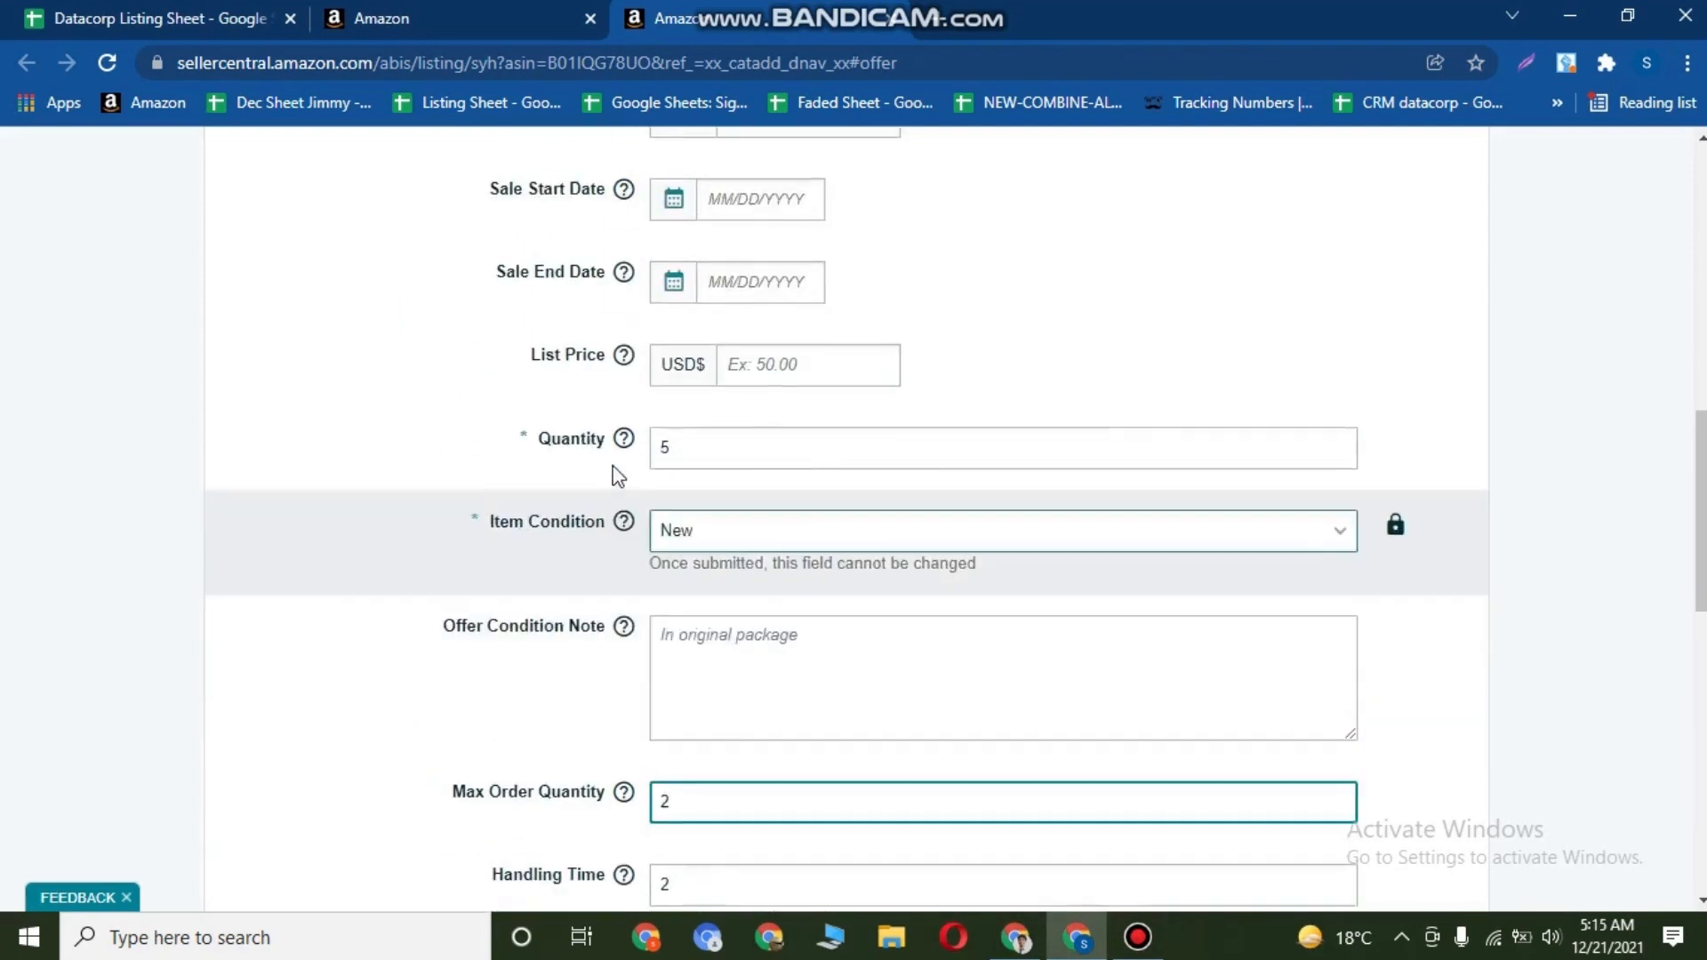
pyautogui.scroll(2, 940, 453)
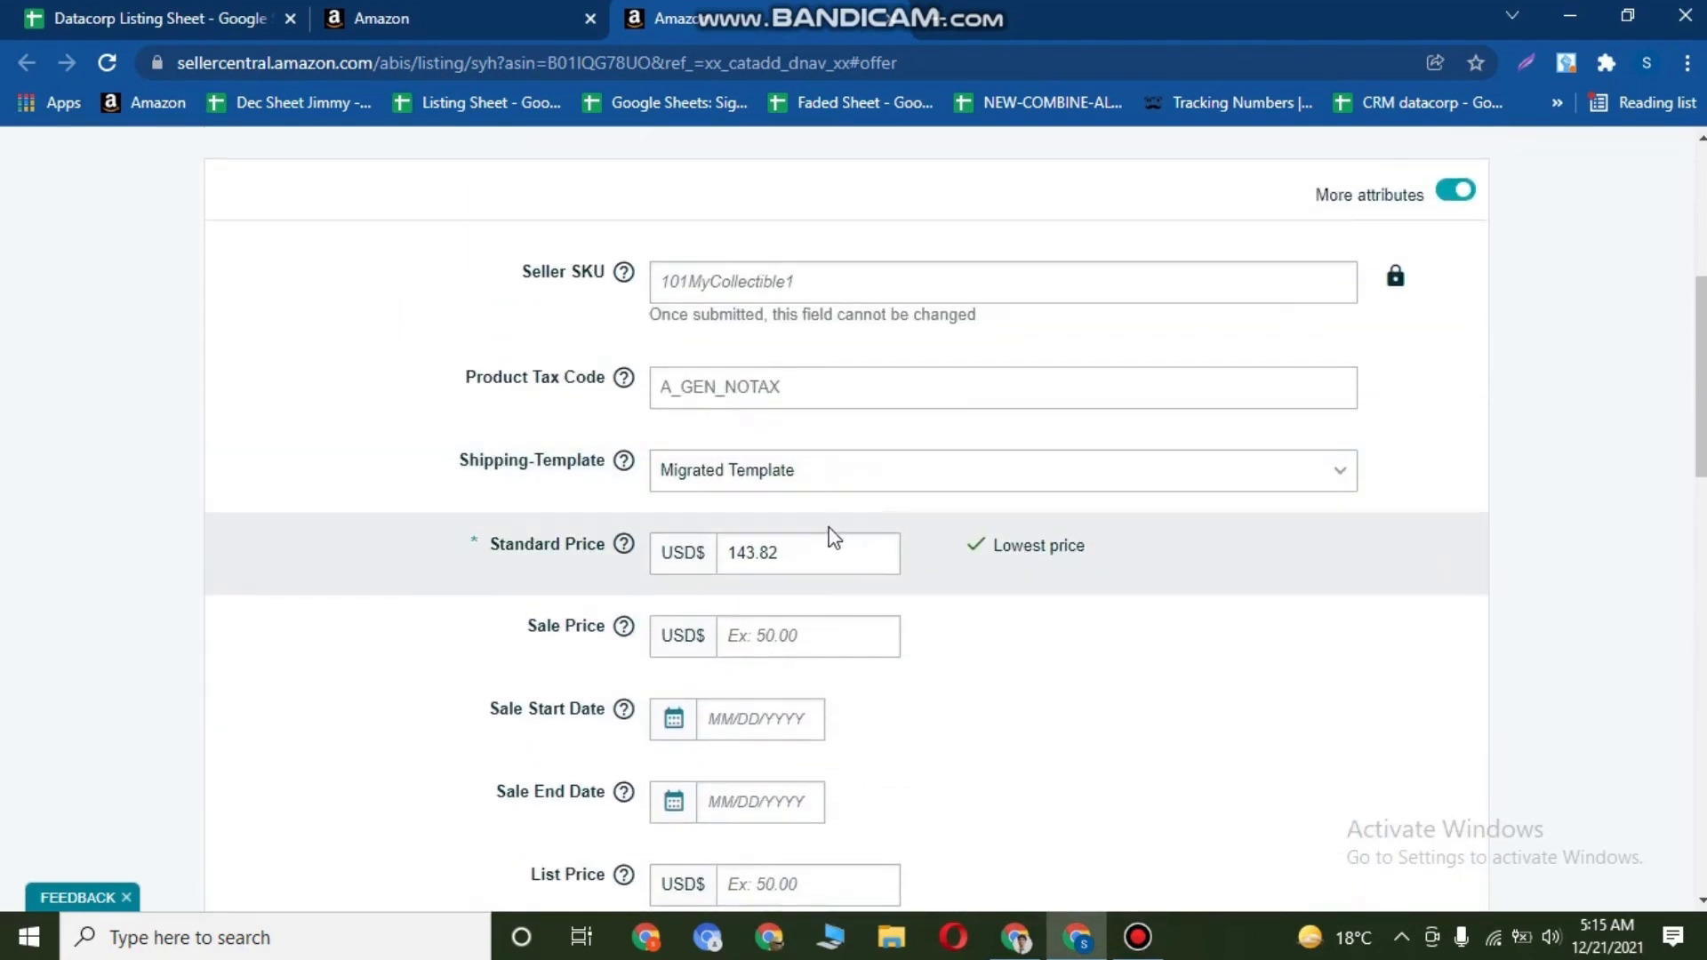
pyautogui.click(808, 474)
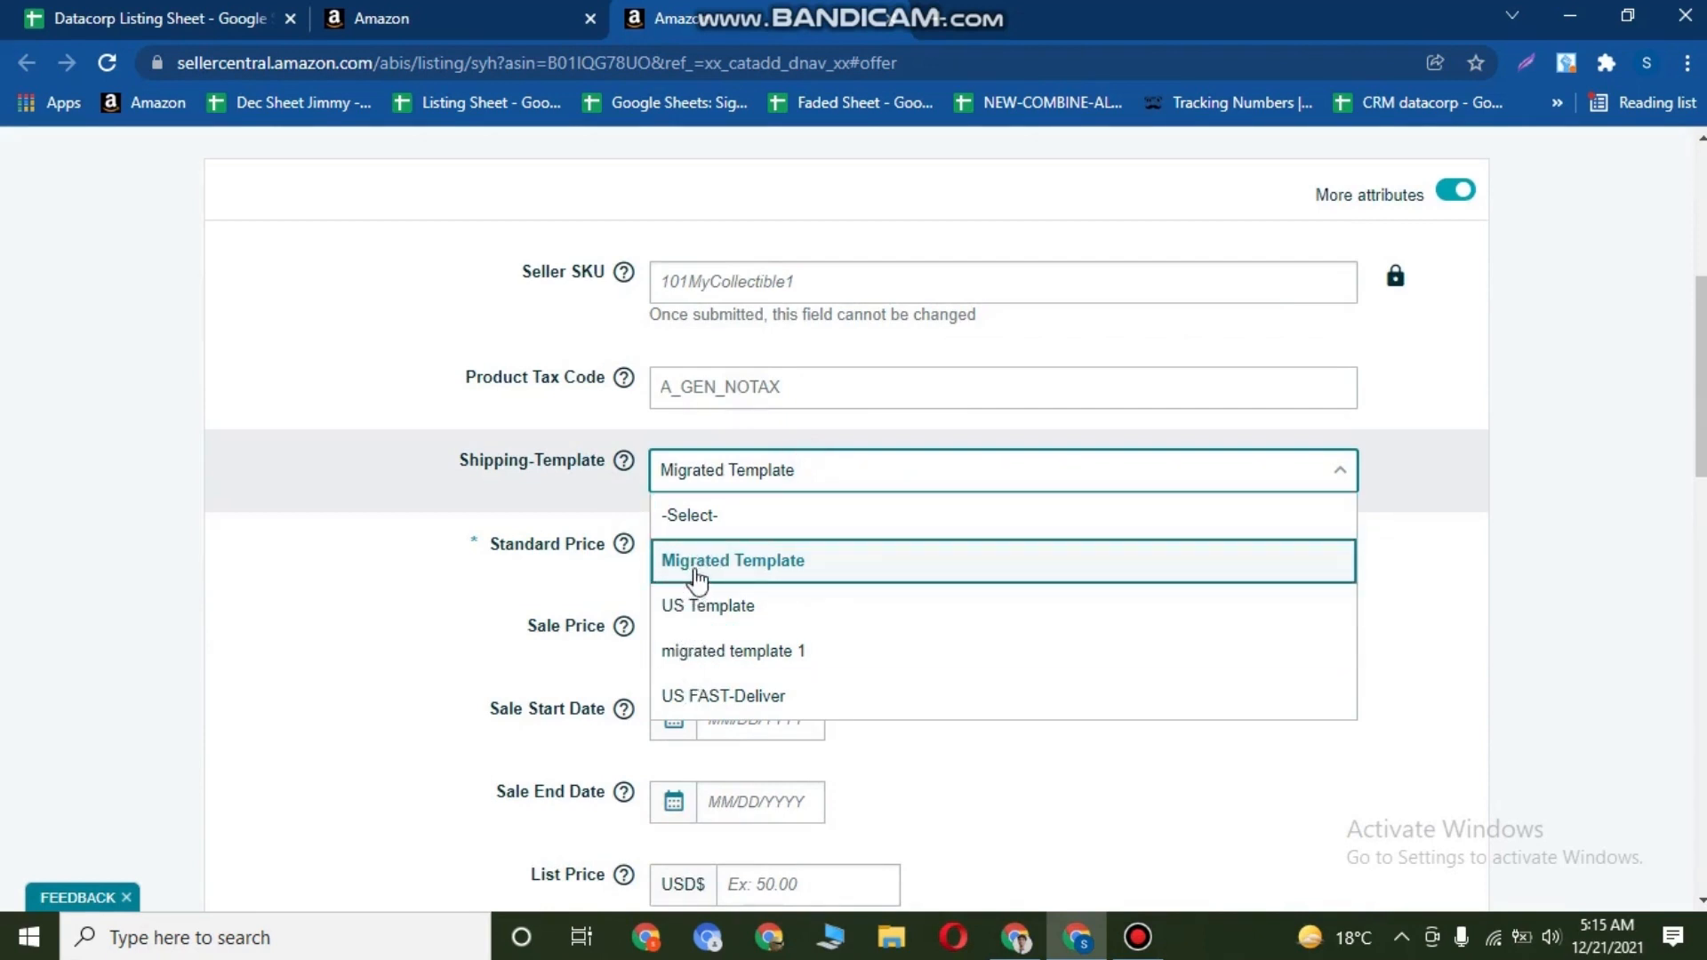
pyautogui.click(712, 652)
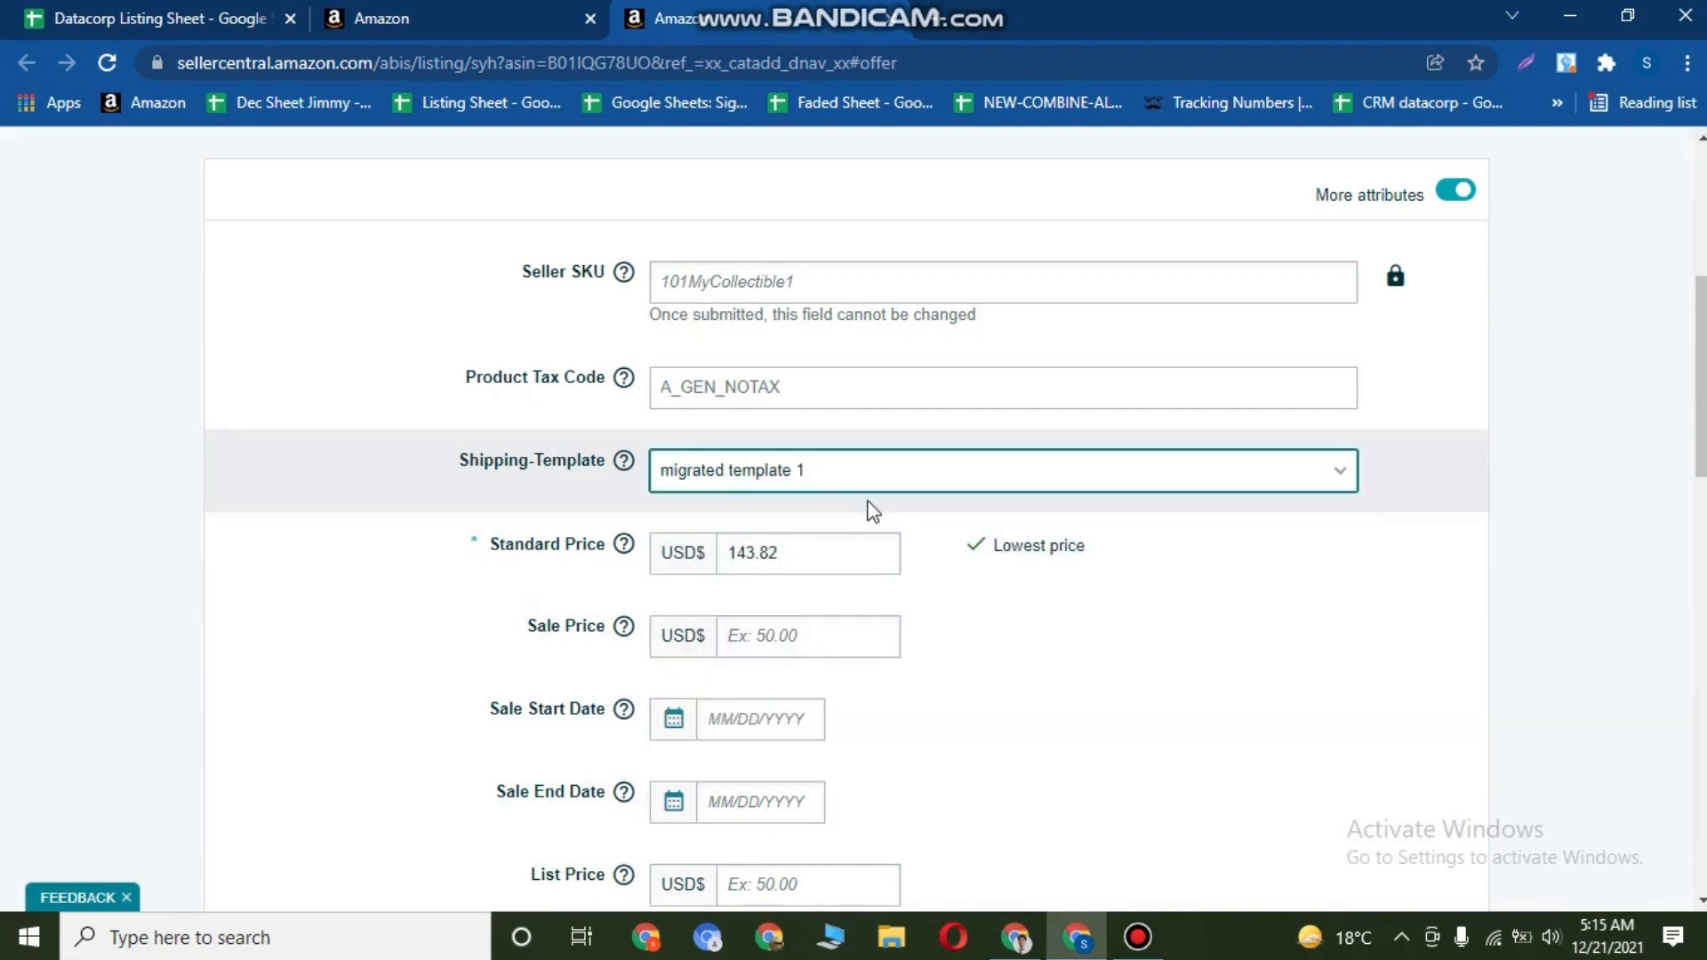
# Review the product summary and the offer's fields from Seller SKU through Restock Date.
pyautogui.scroll(4, 854, 499)
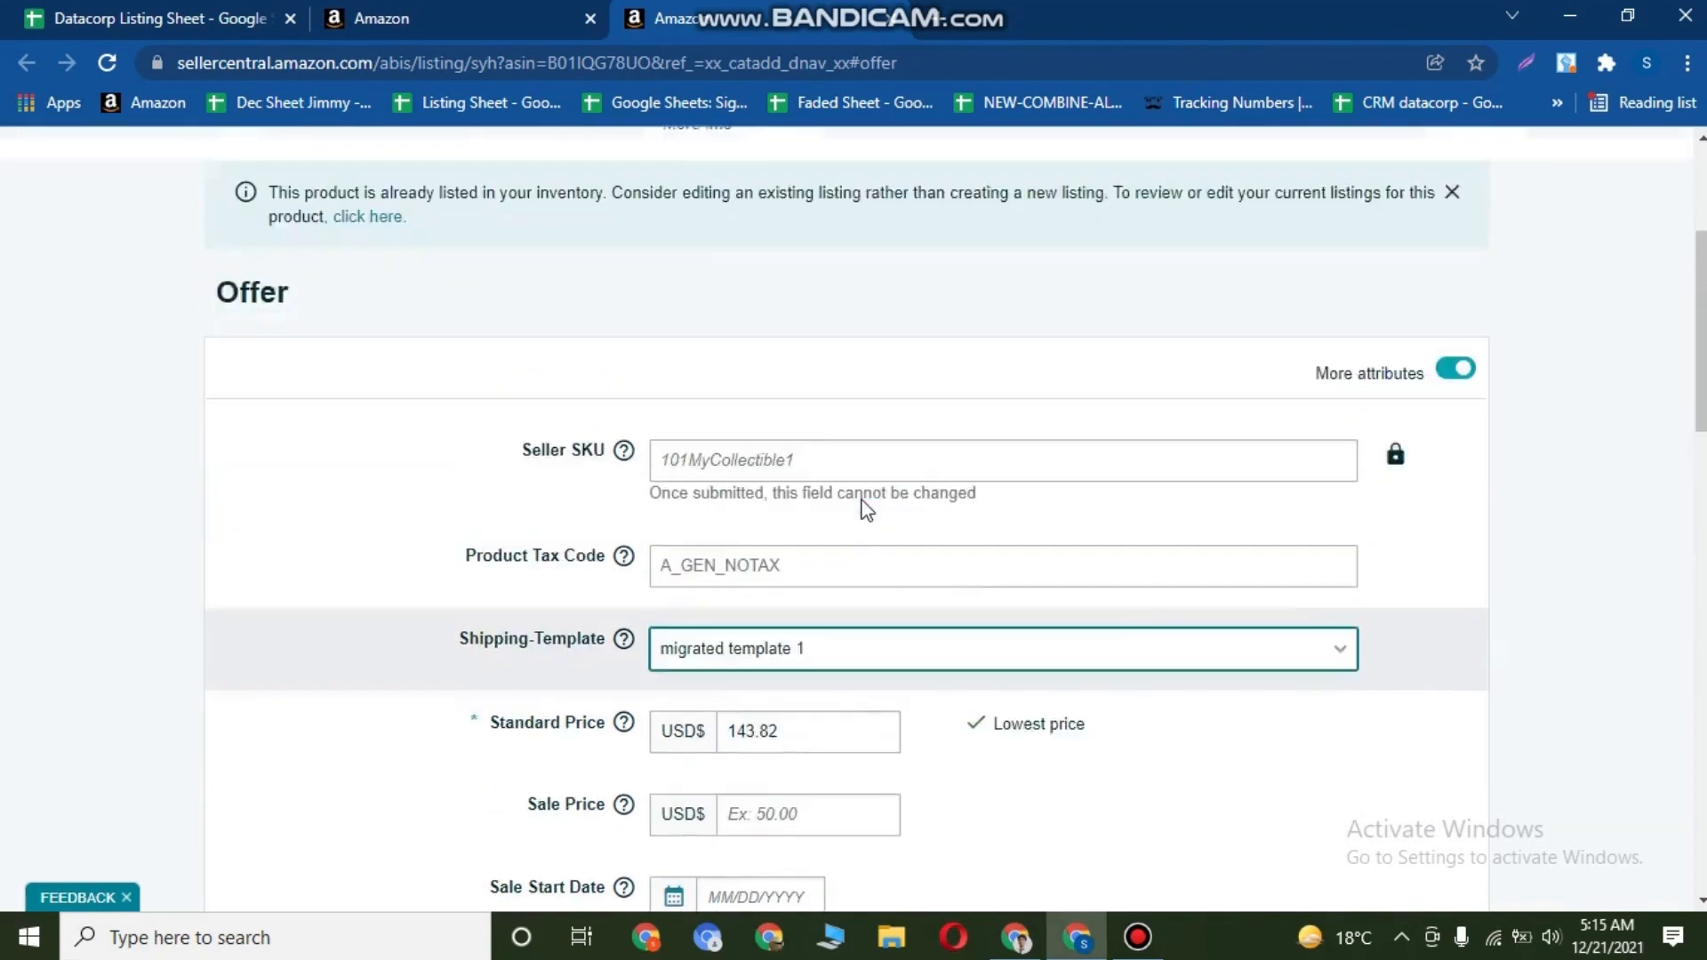
pyautogui.scroll(-3, 863, 512)
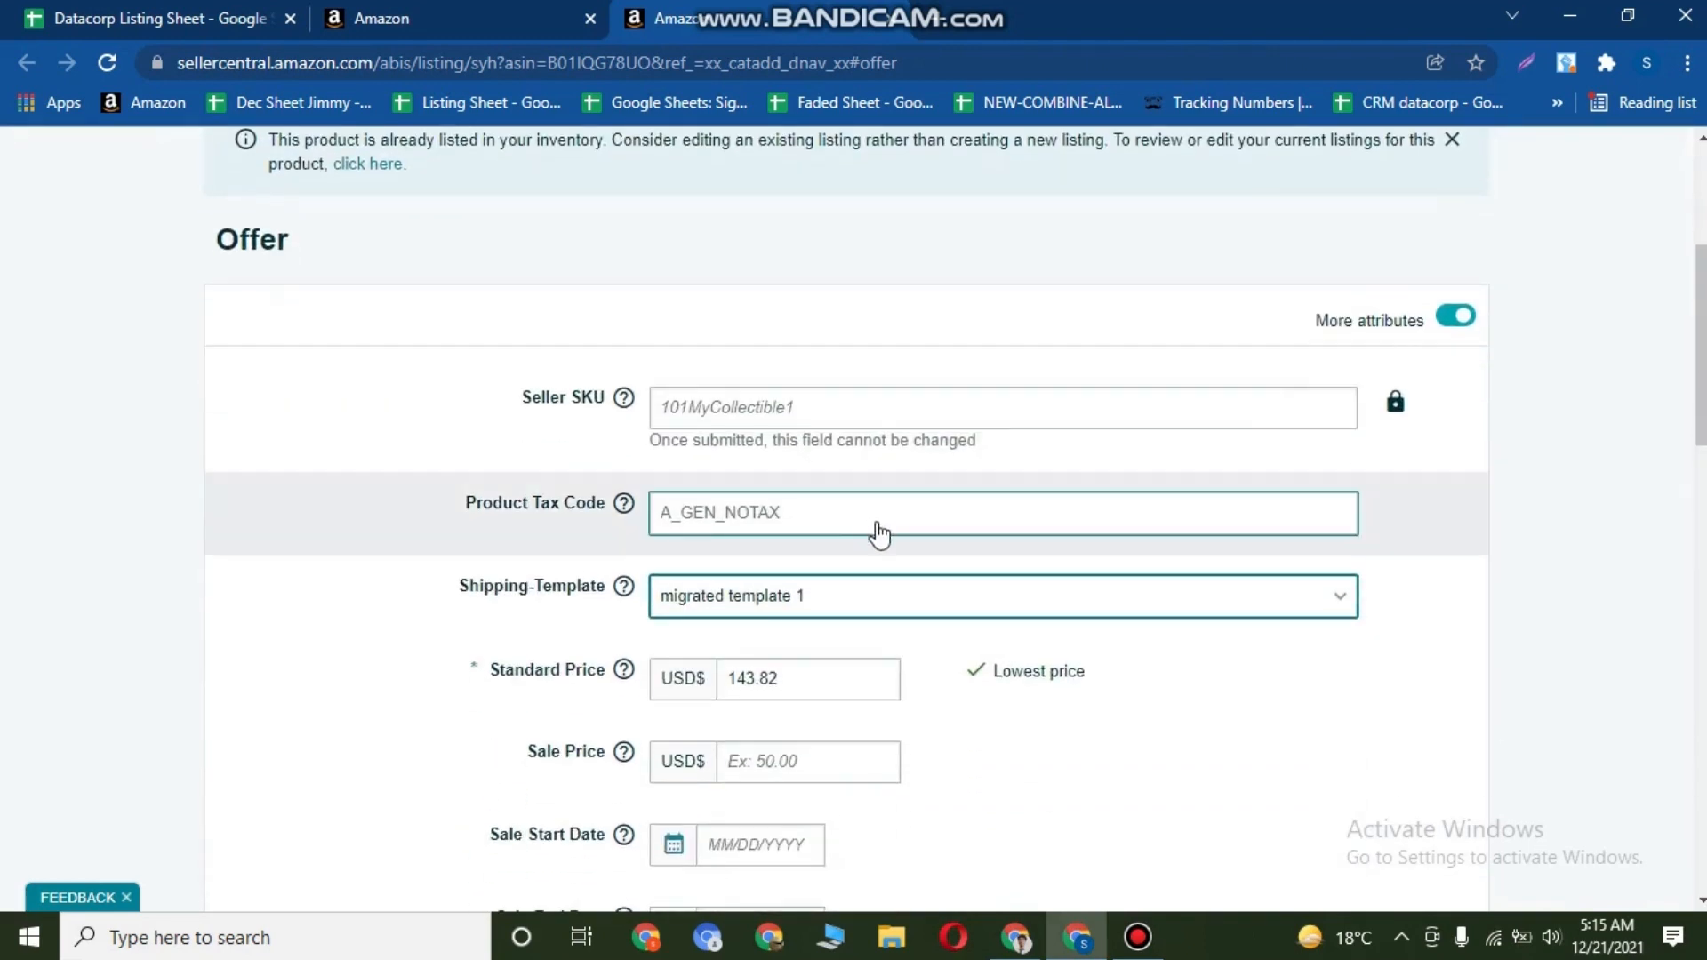
pyautogui.scroll(2, 828, 509)
pyautogui.scroll(3, 829, 508)
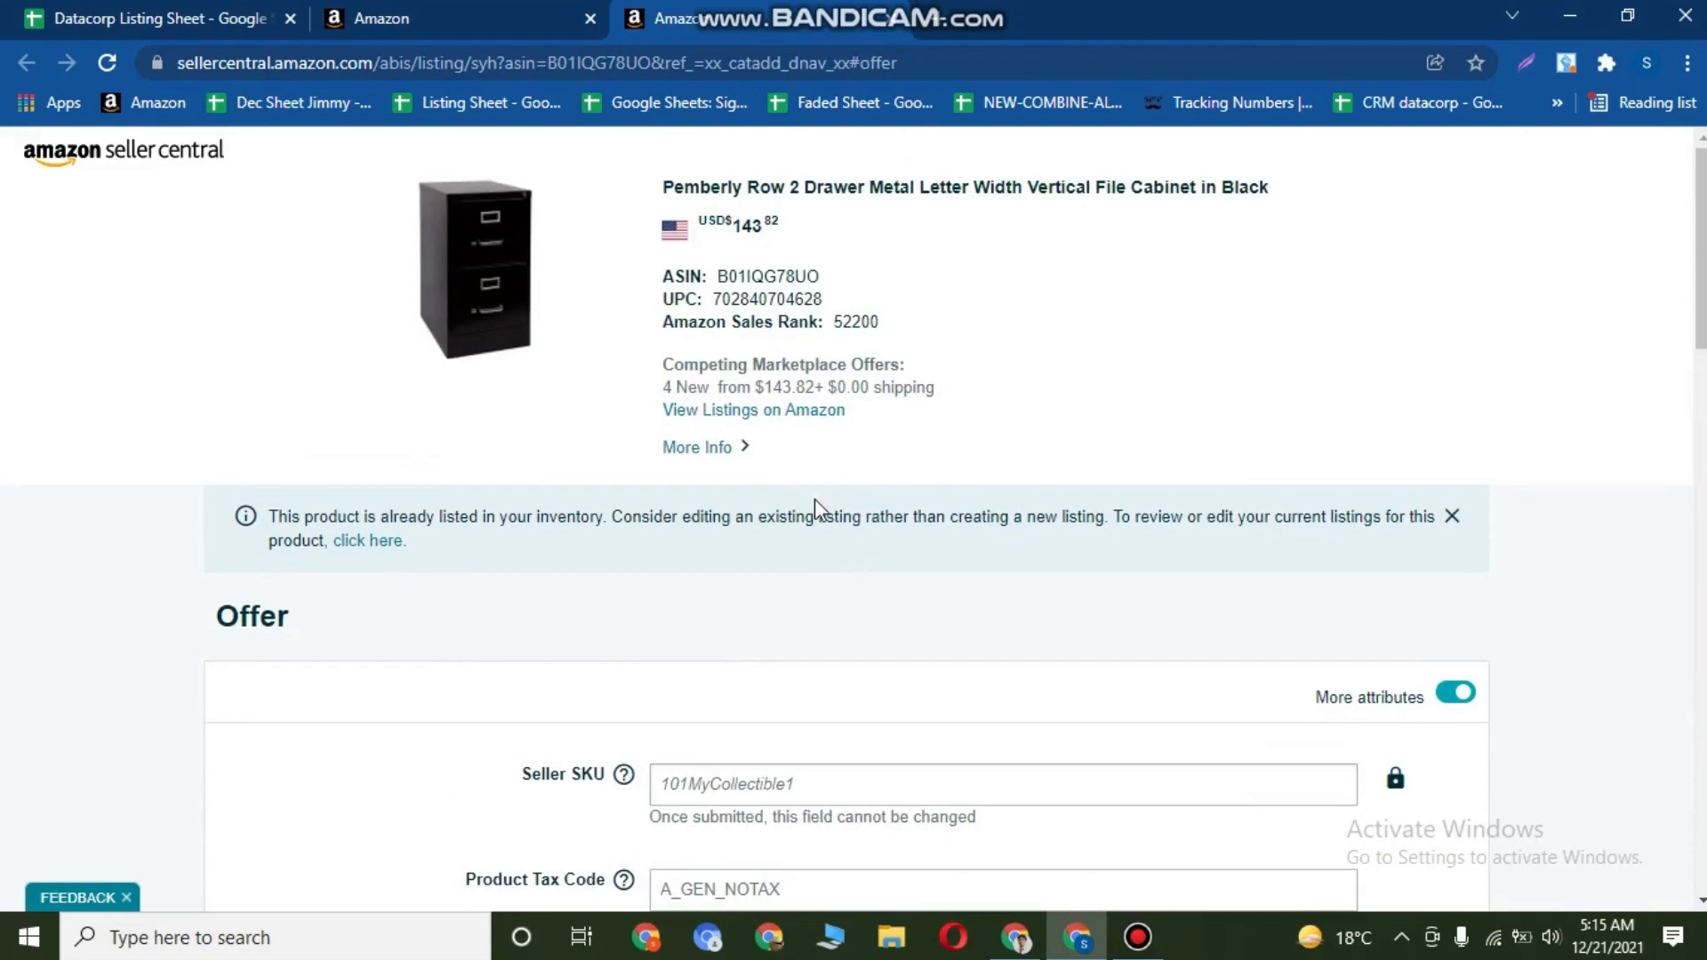
pyautogui.scroll(-15, 814, 508)
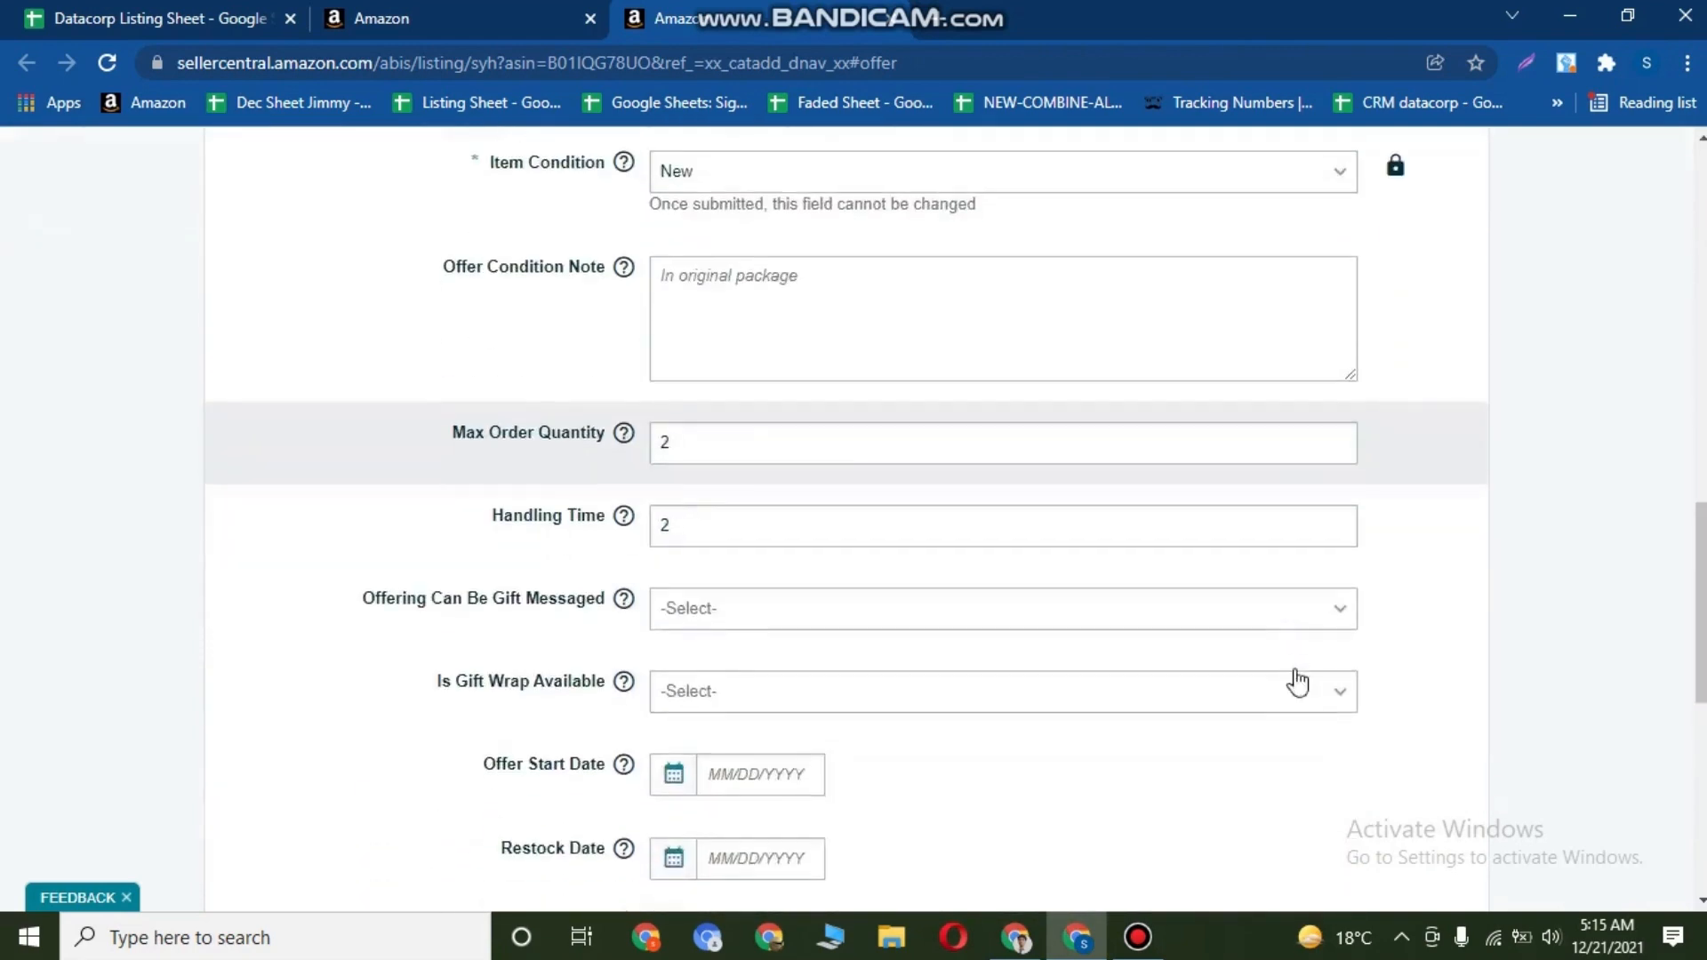
pyautogui.scroll(-7, 1298, 682)
pyautogui.scroll(9, 1348, 739)
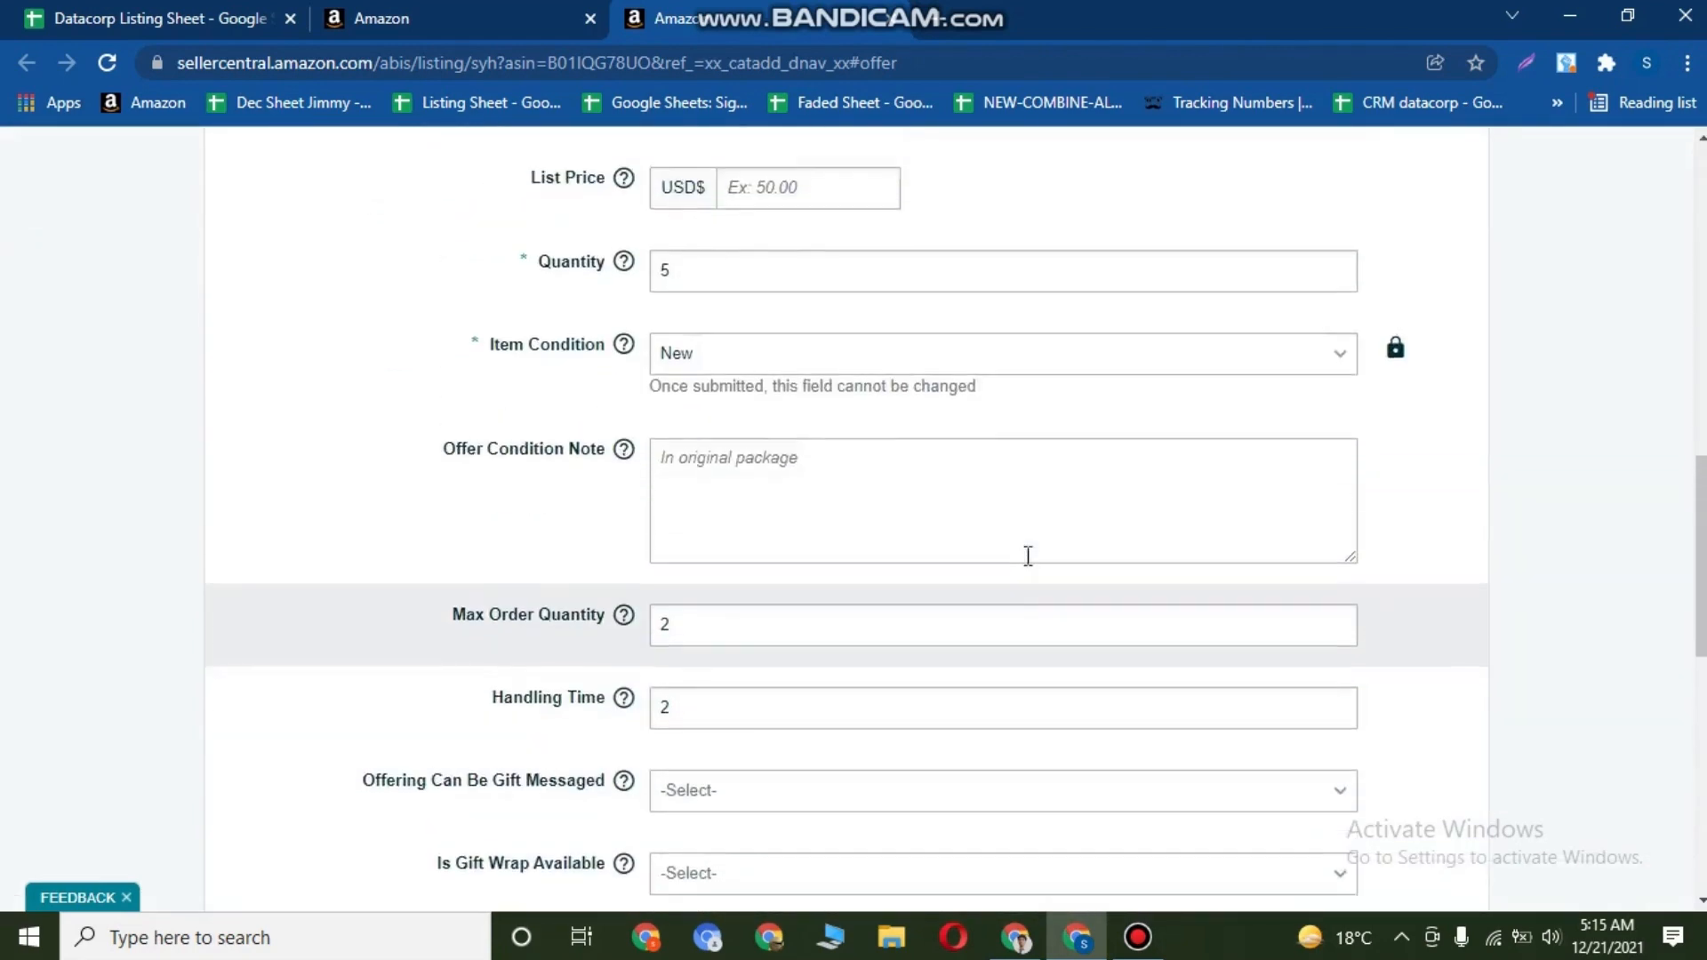
pyautogui.scroll(6, 895, 579)
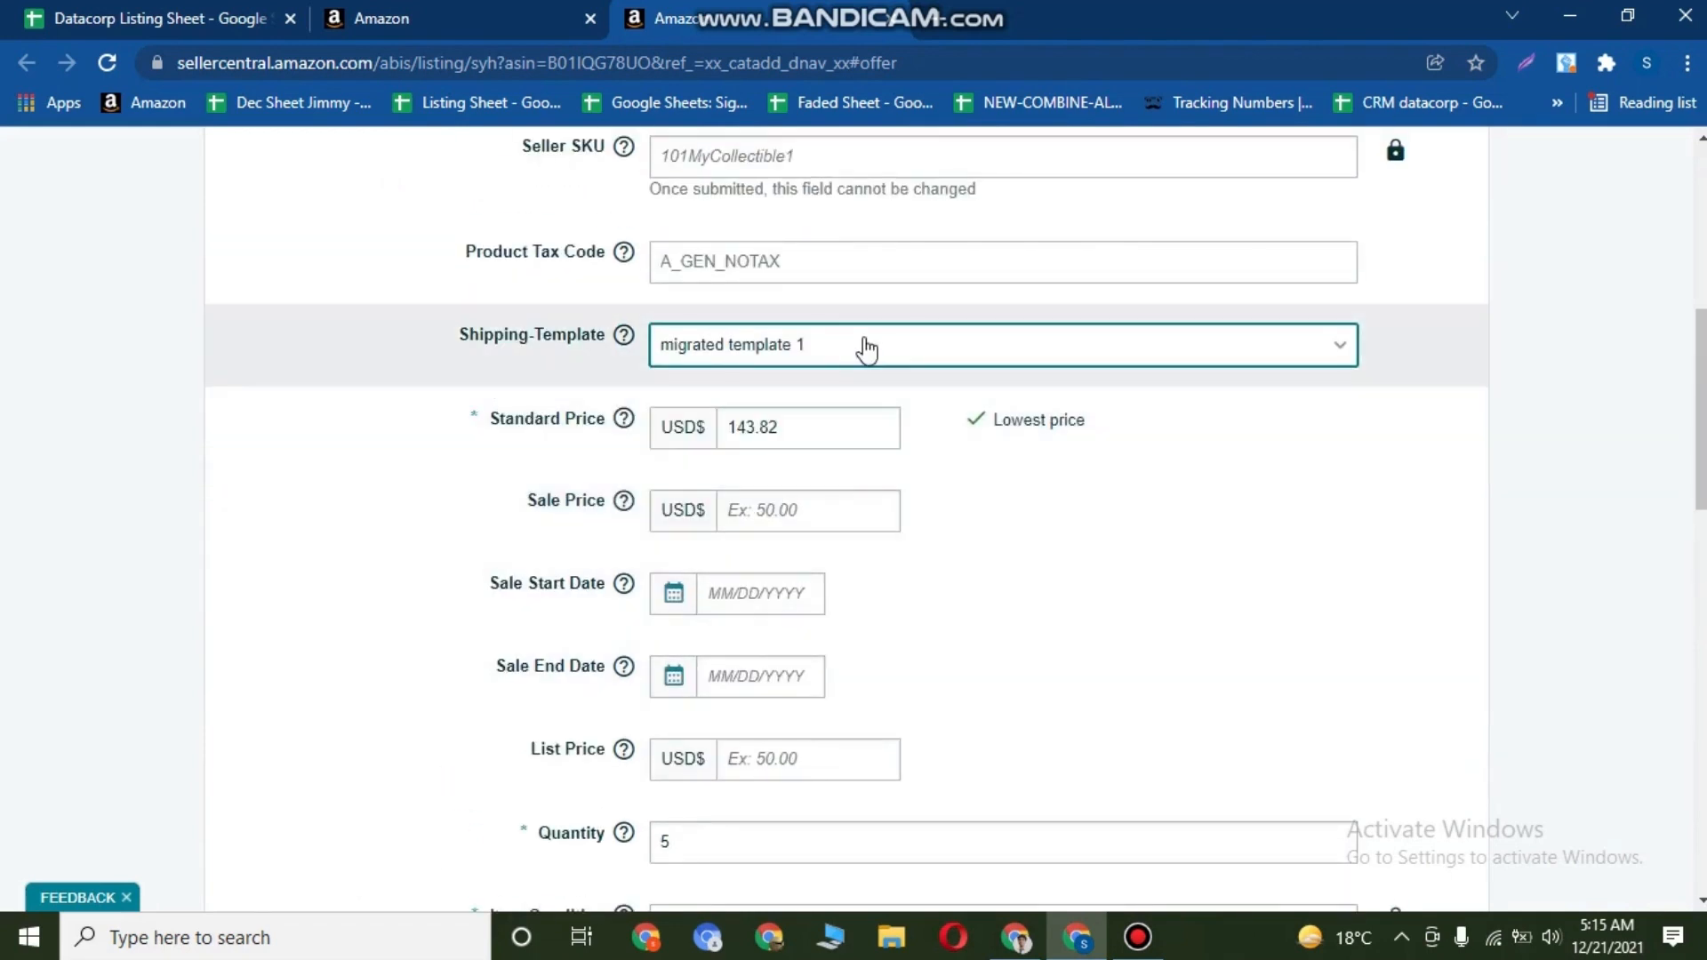
pyautogui.scroll(3, 867, 360)
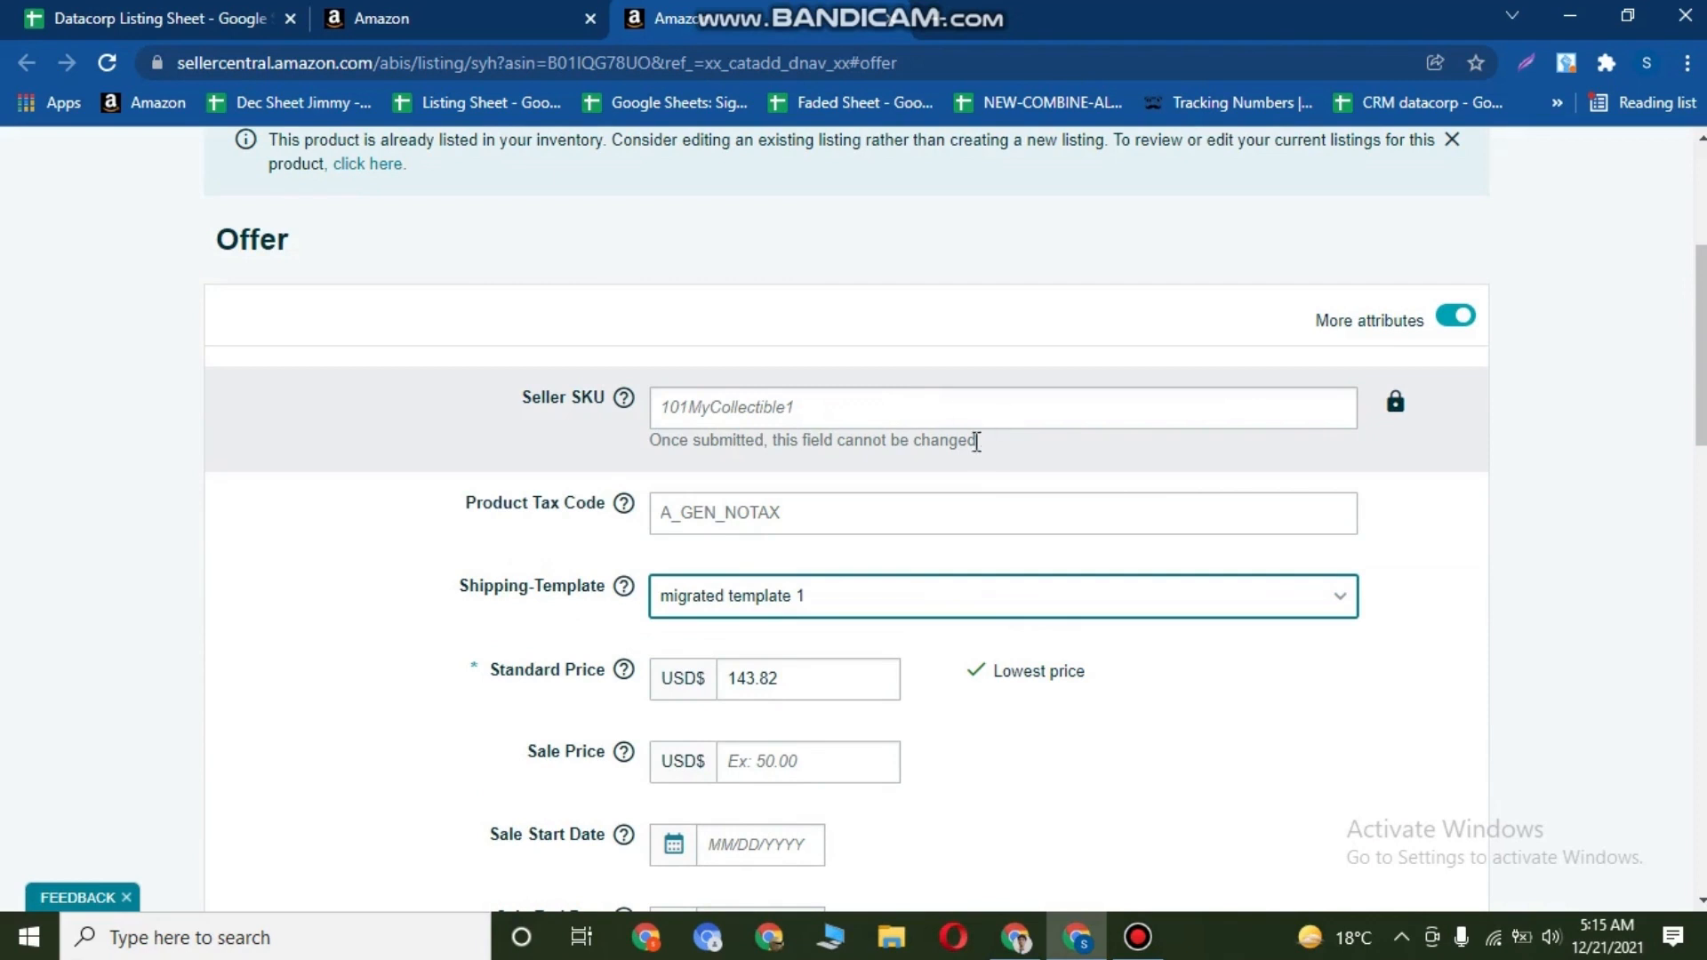
pyautogui.click(1135, 938)
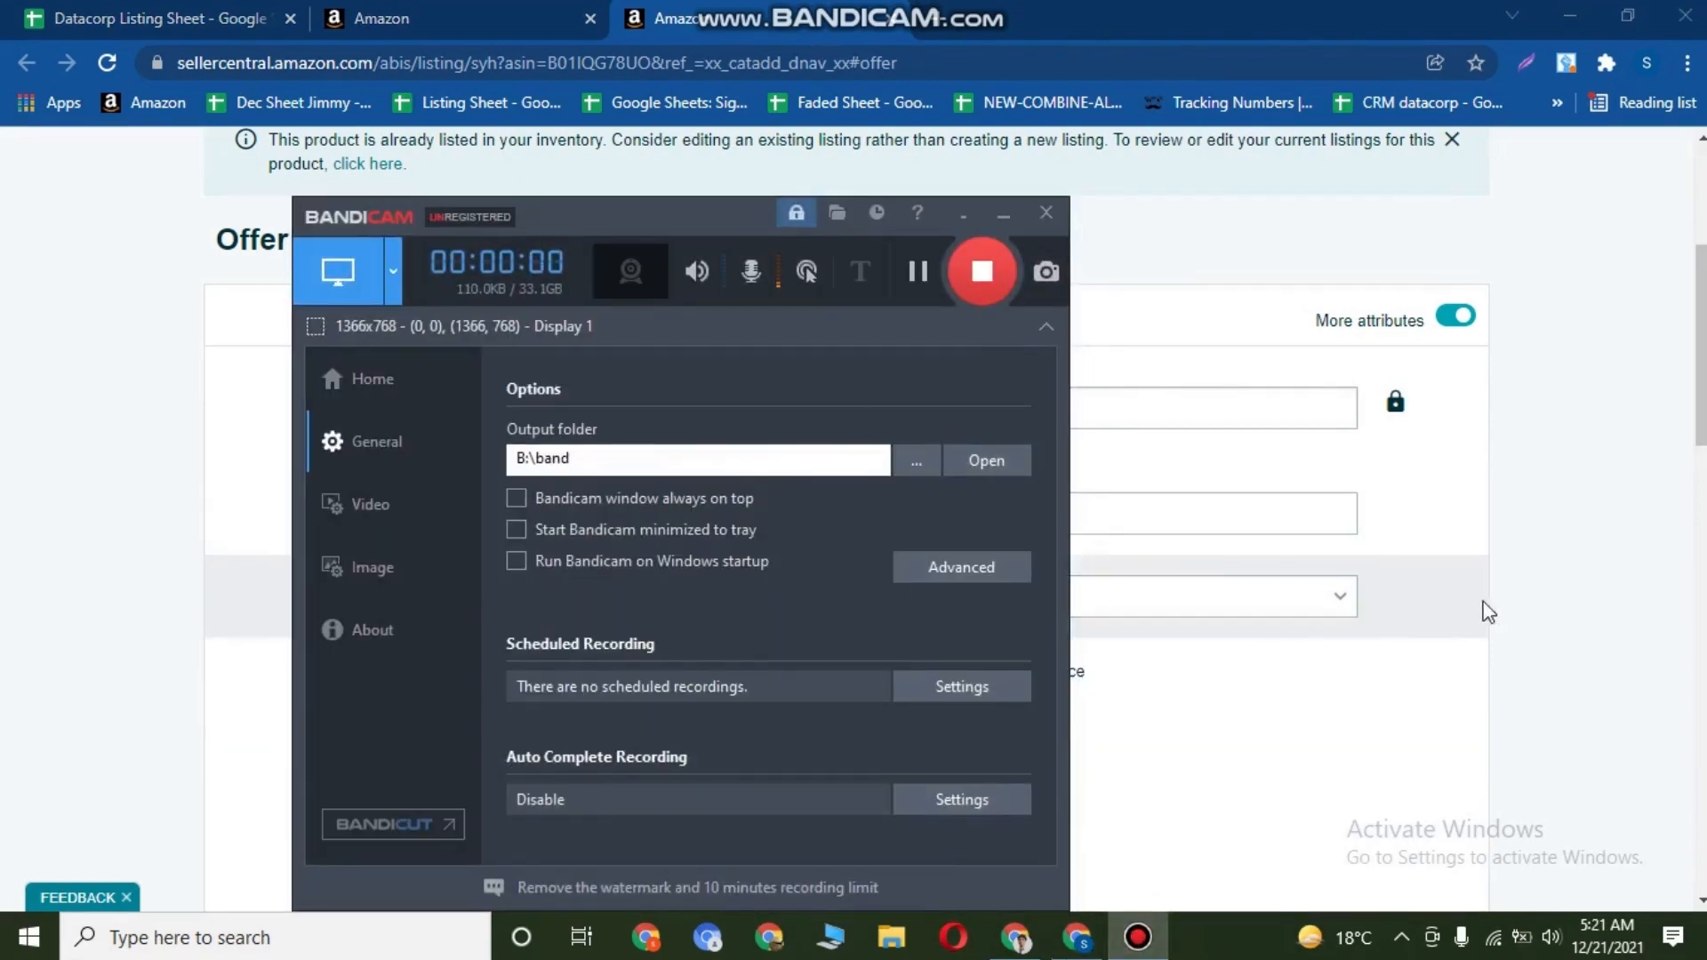
pyautogui.click(1588, 583)
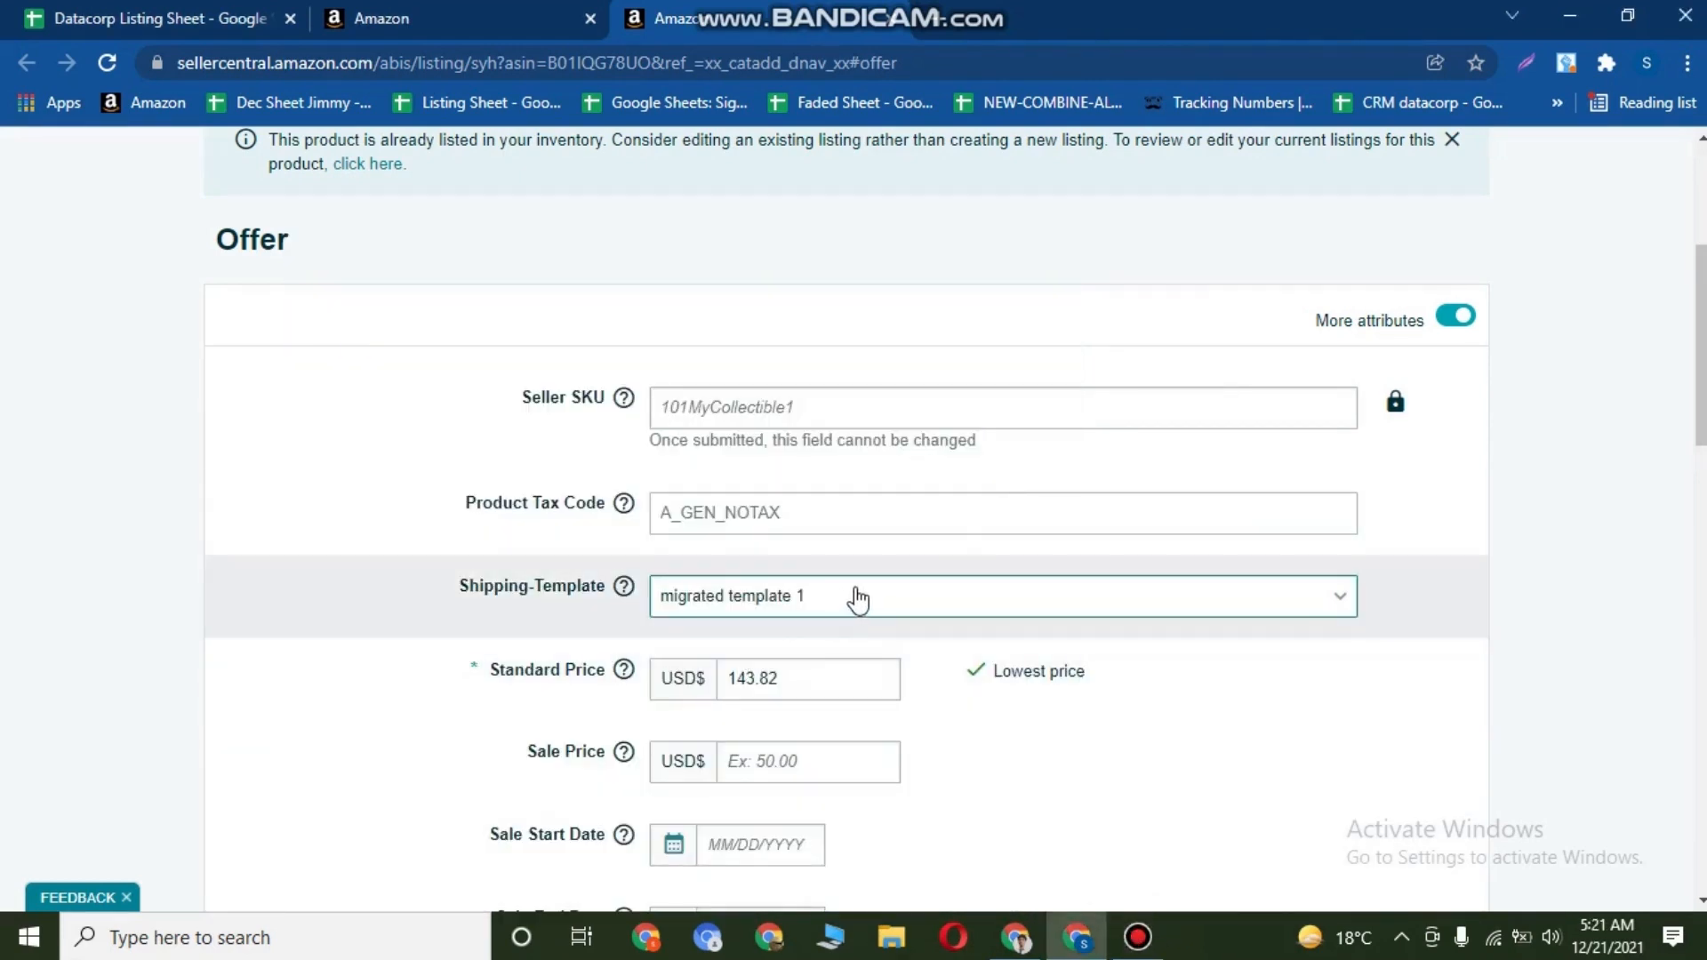
pyautogui.scroll(-6, 857, 598)
pyautogui.scroll(10, 808, 462)
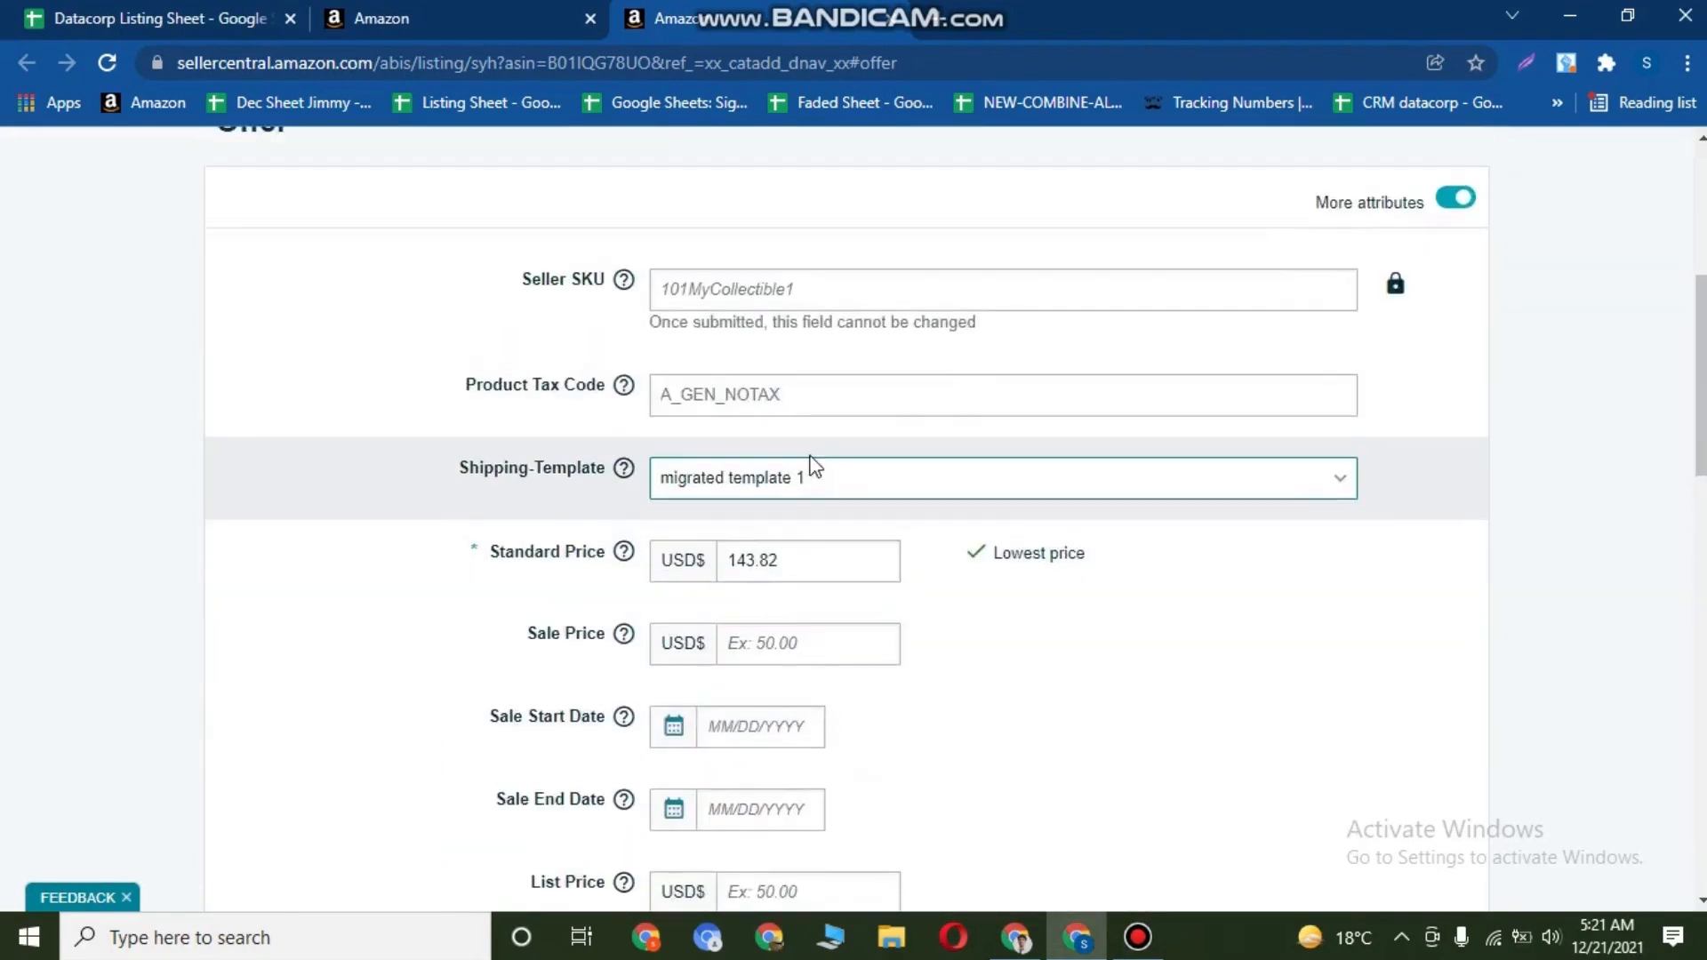
pyautogui.scroll(-11, 808, 484)
pyautogui.click(810, 445)
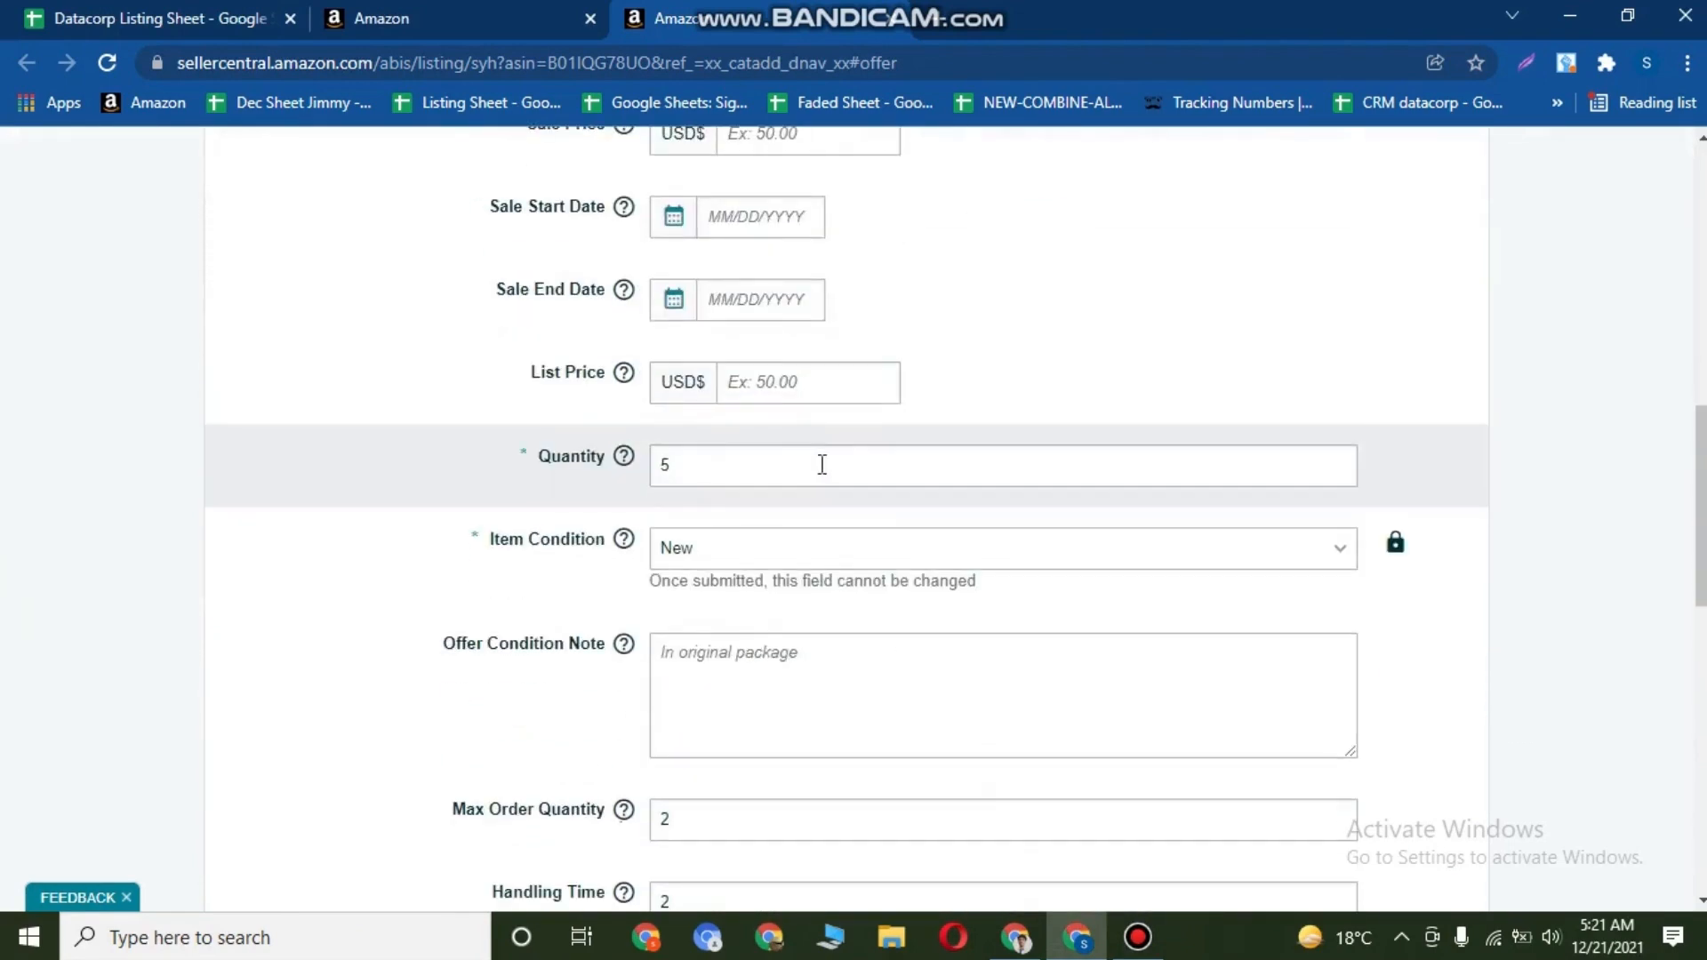
pyautogui.scroll(3, 819, 462)
pyautogui.click(759, 302)
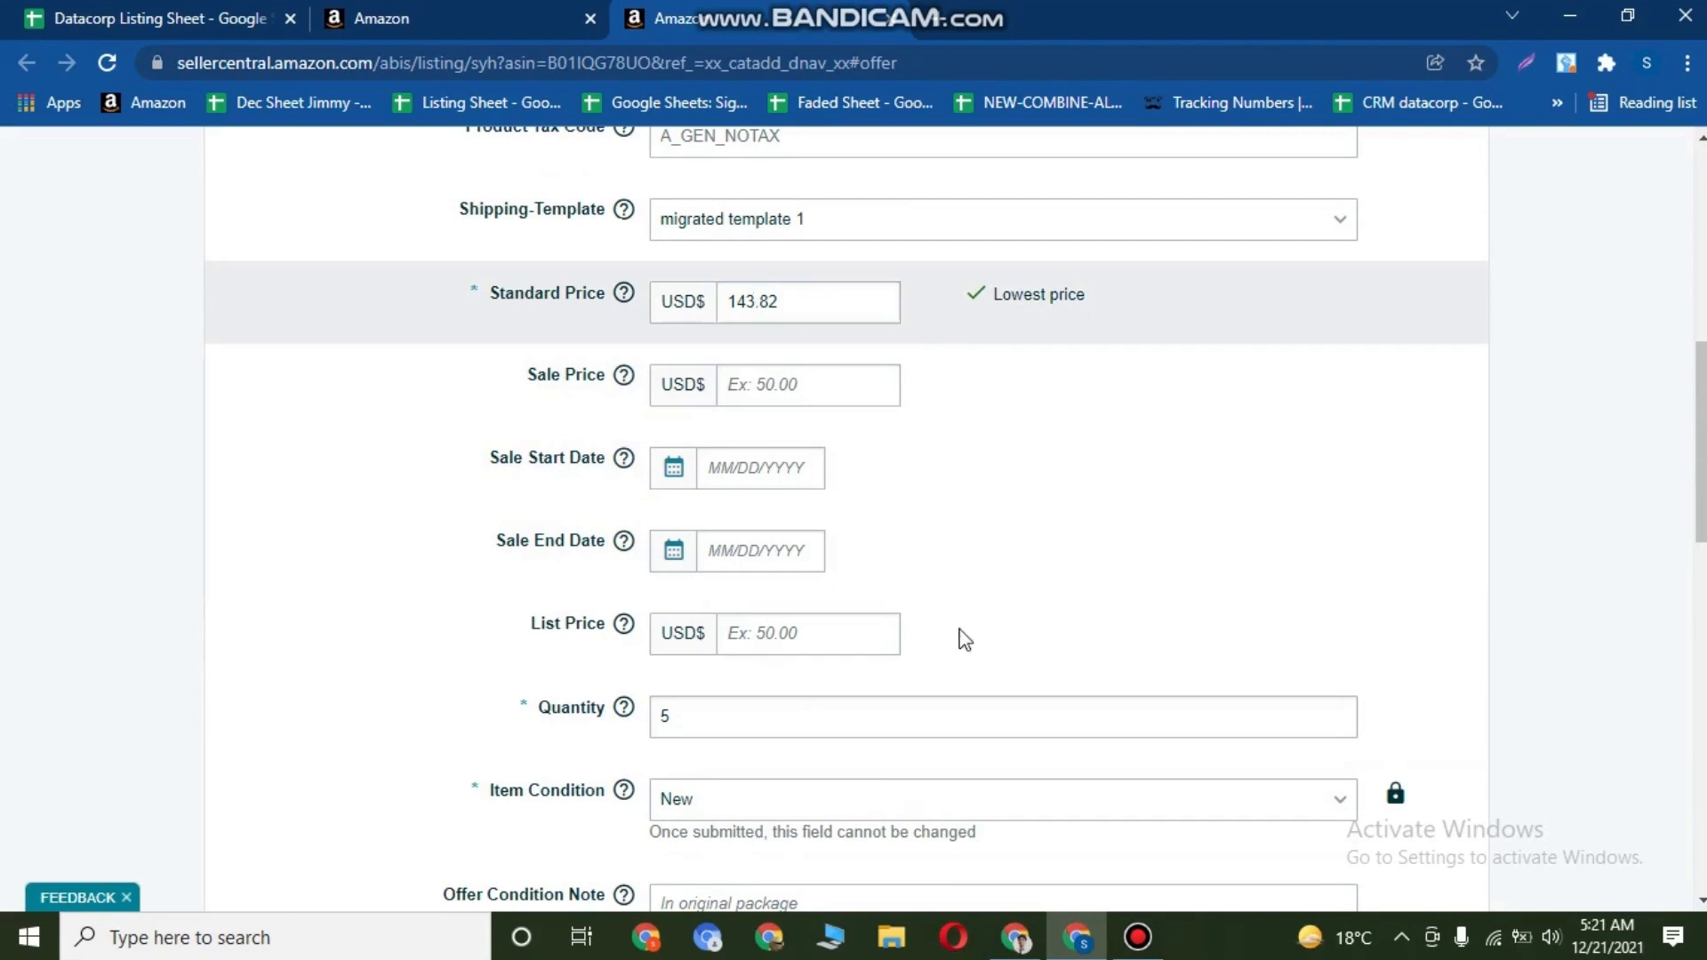
pyautogui.click(1147, 951)
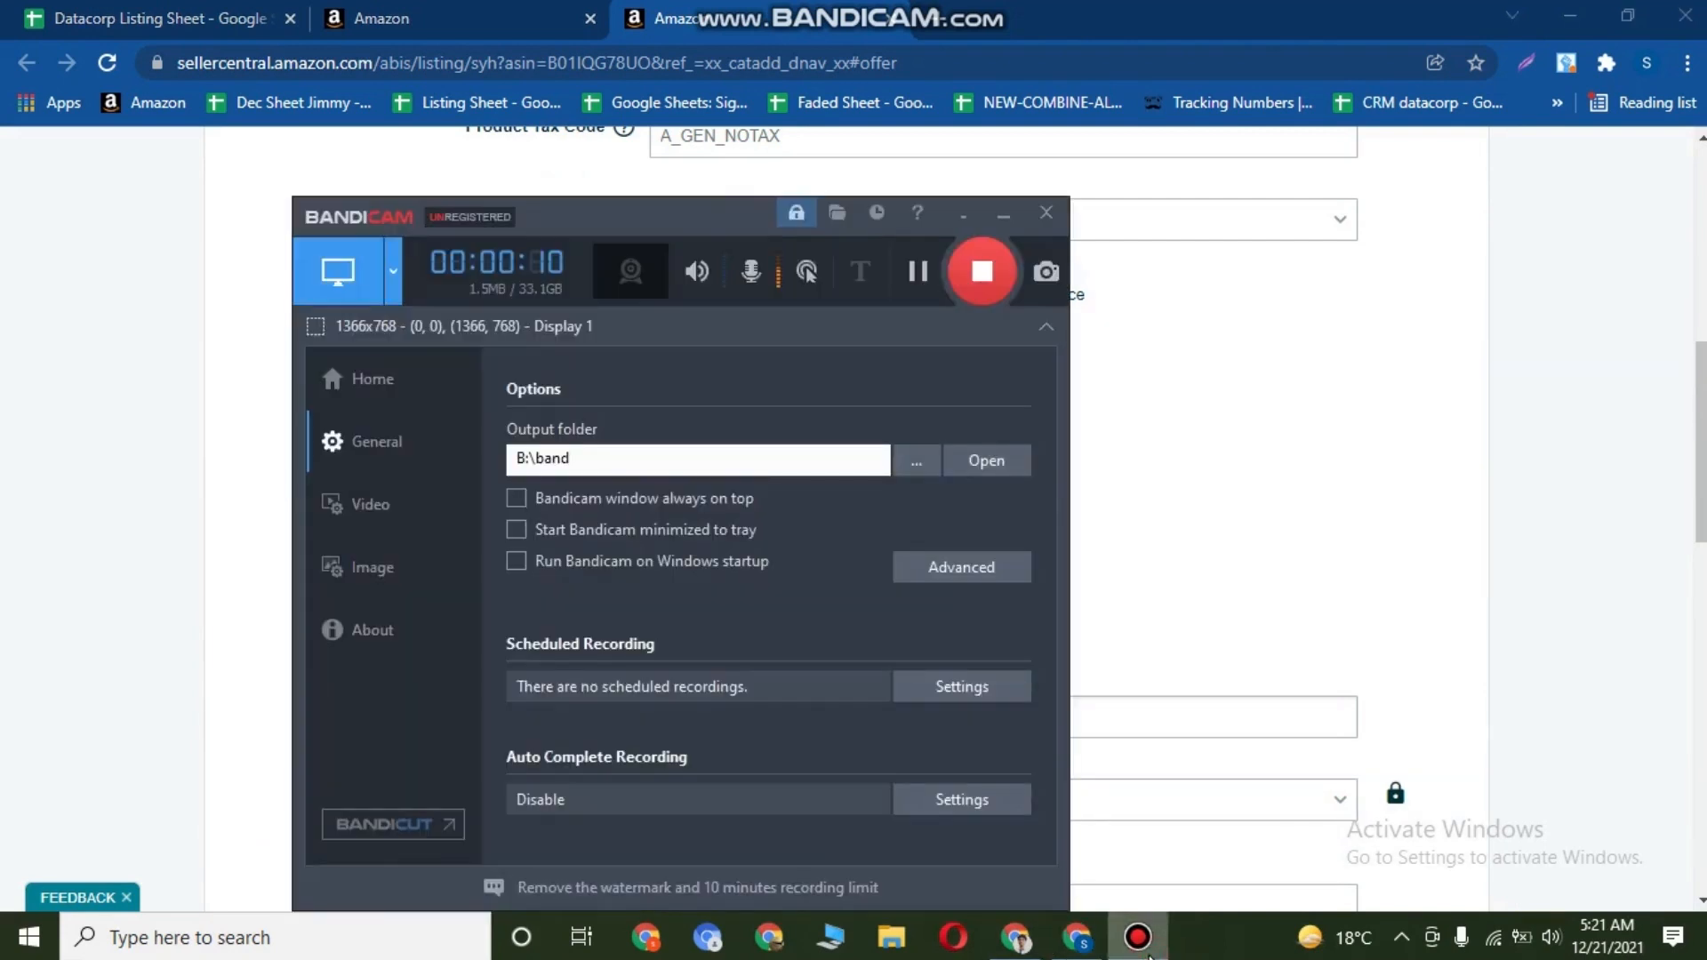
pyautogui.click(1147, 951)
pyautogui.scroll(3, 933, 528)
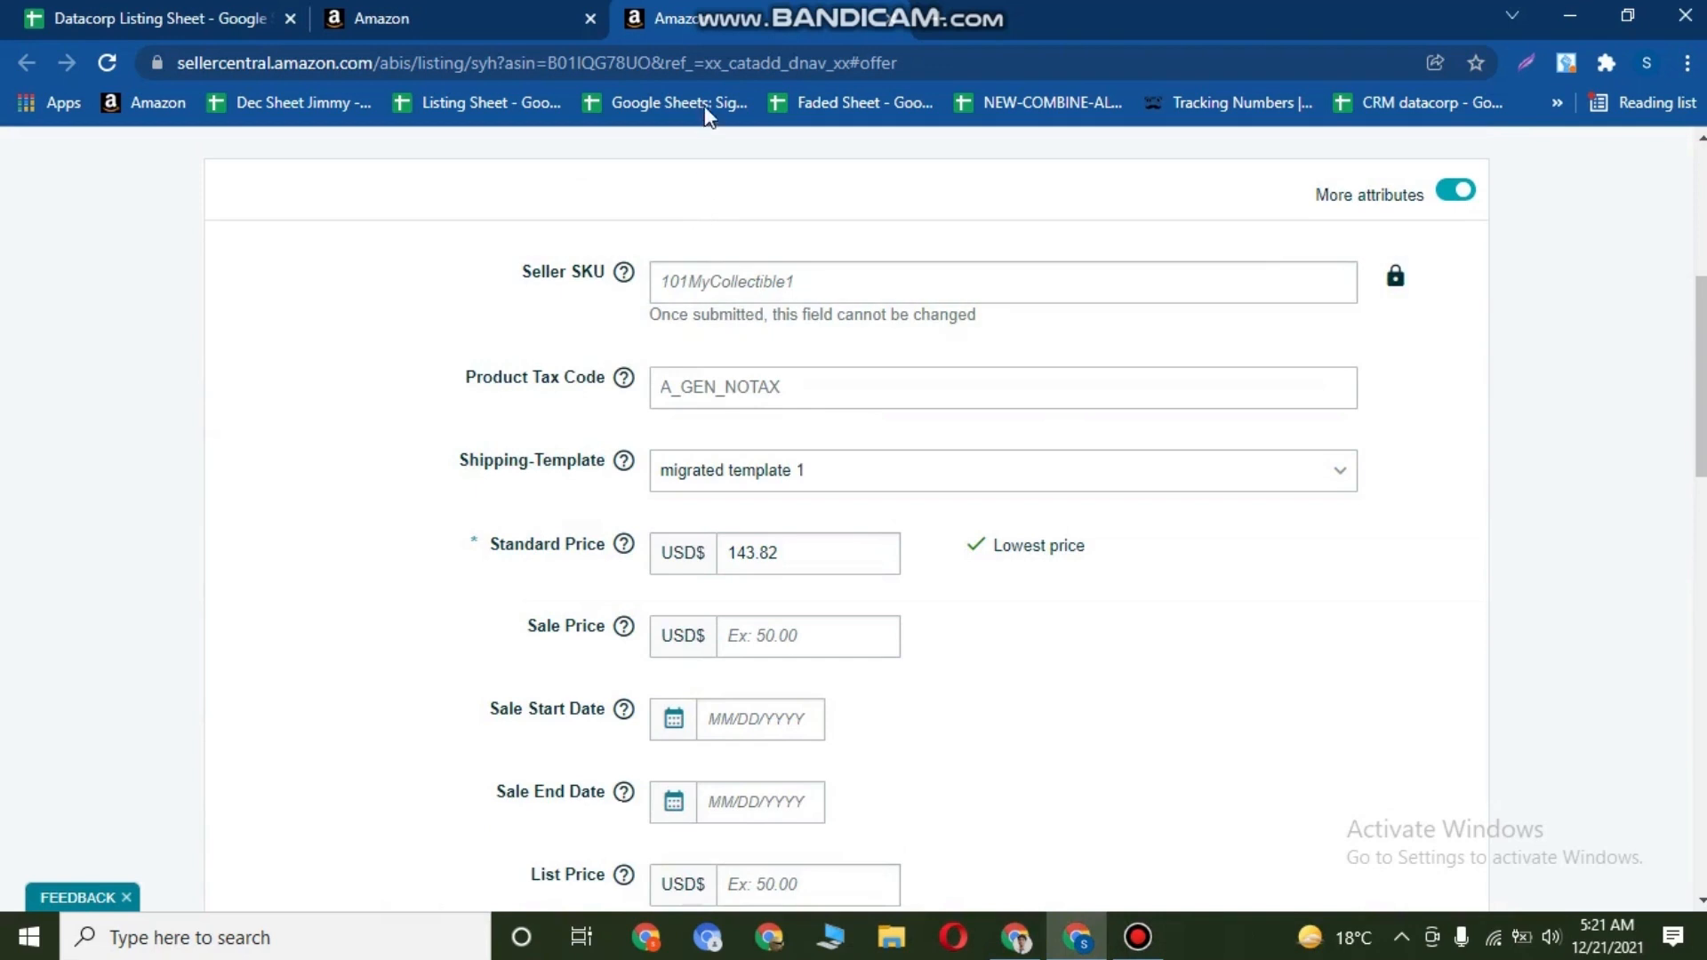
# Make the offer form the first browser tab and view the options available for its Shipping-Template.
pyautogui.moveTo(378, 18); pyautogui.dragTo(152, 12)
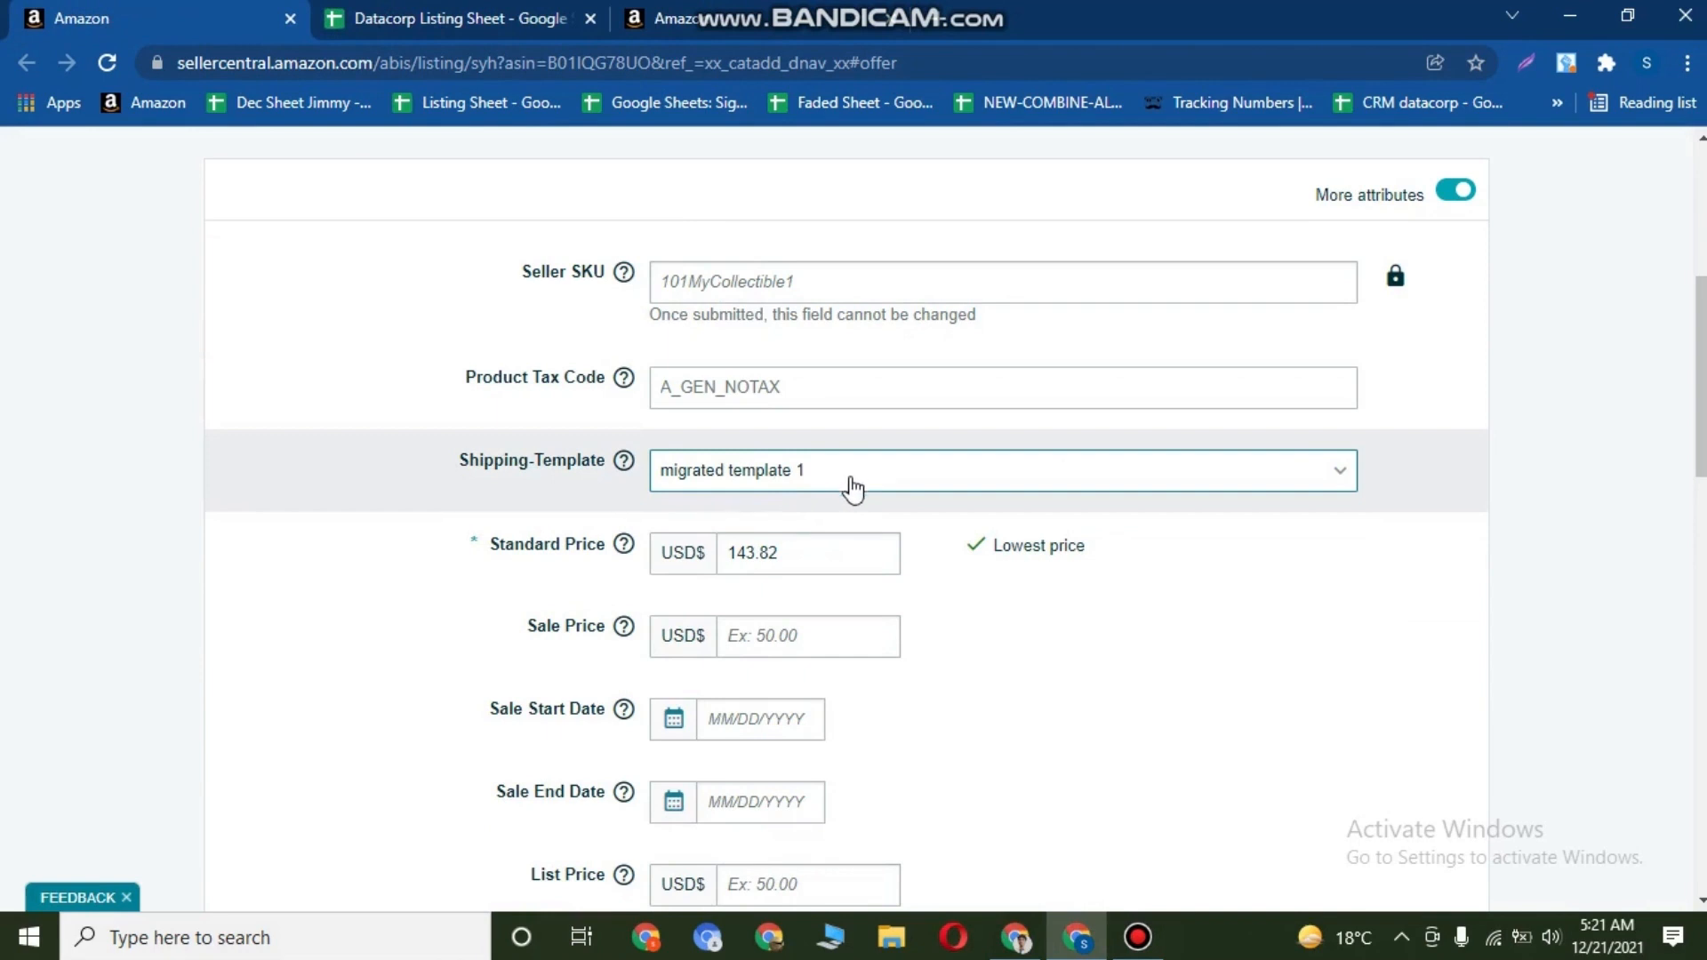
pyautogui.click(1289, 485)
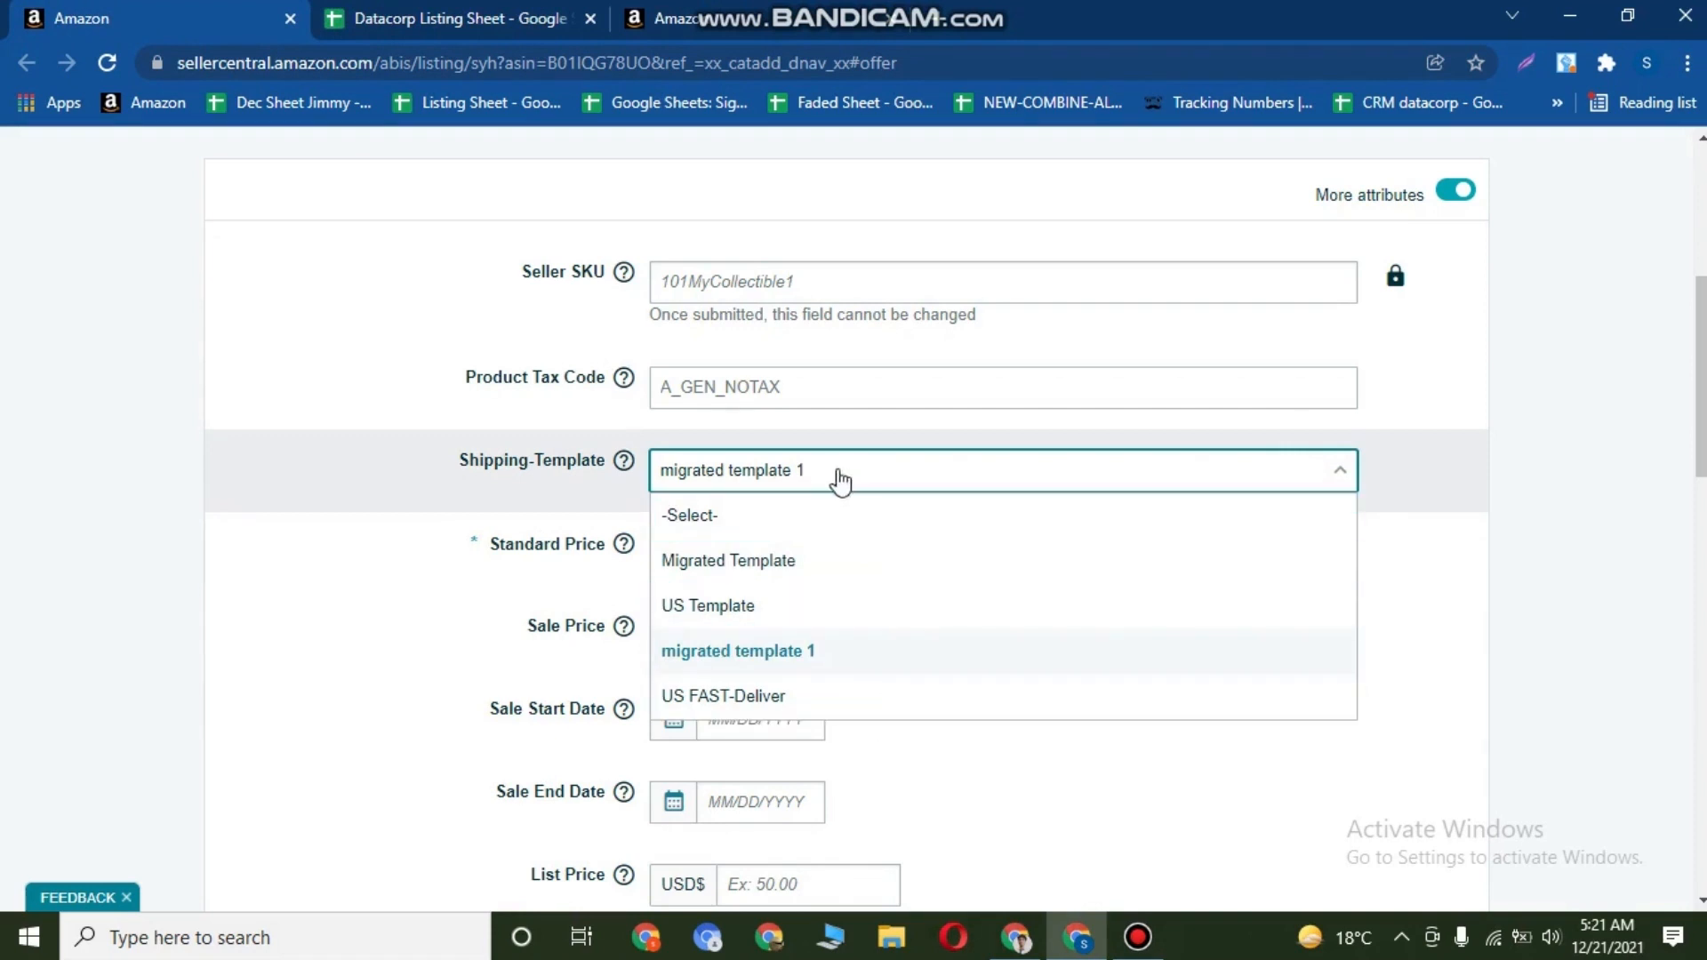
pyautogui.click(3, 516)
# Return to the Seller Central home page and open the account's Shipping Settings.
pyautogui.click(683, 12)
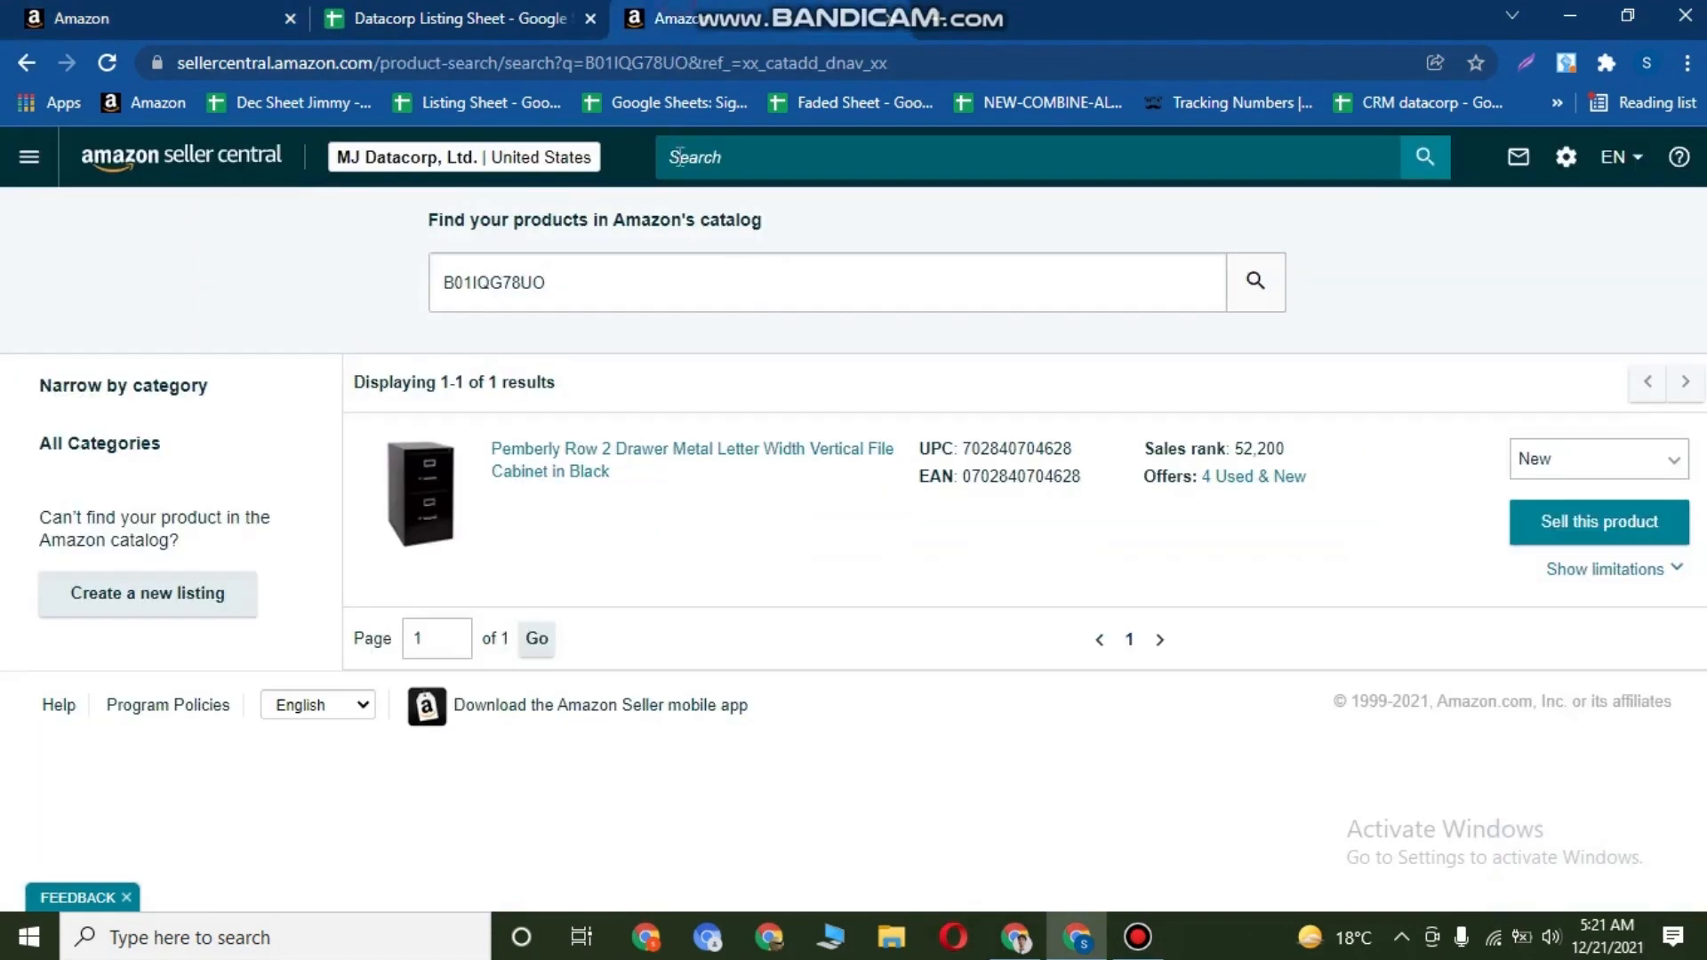
pyautogui.click(181, 155)
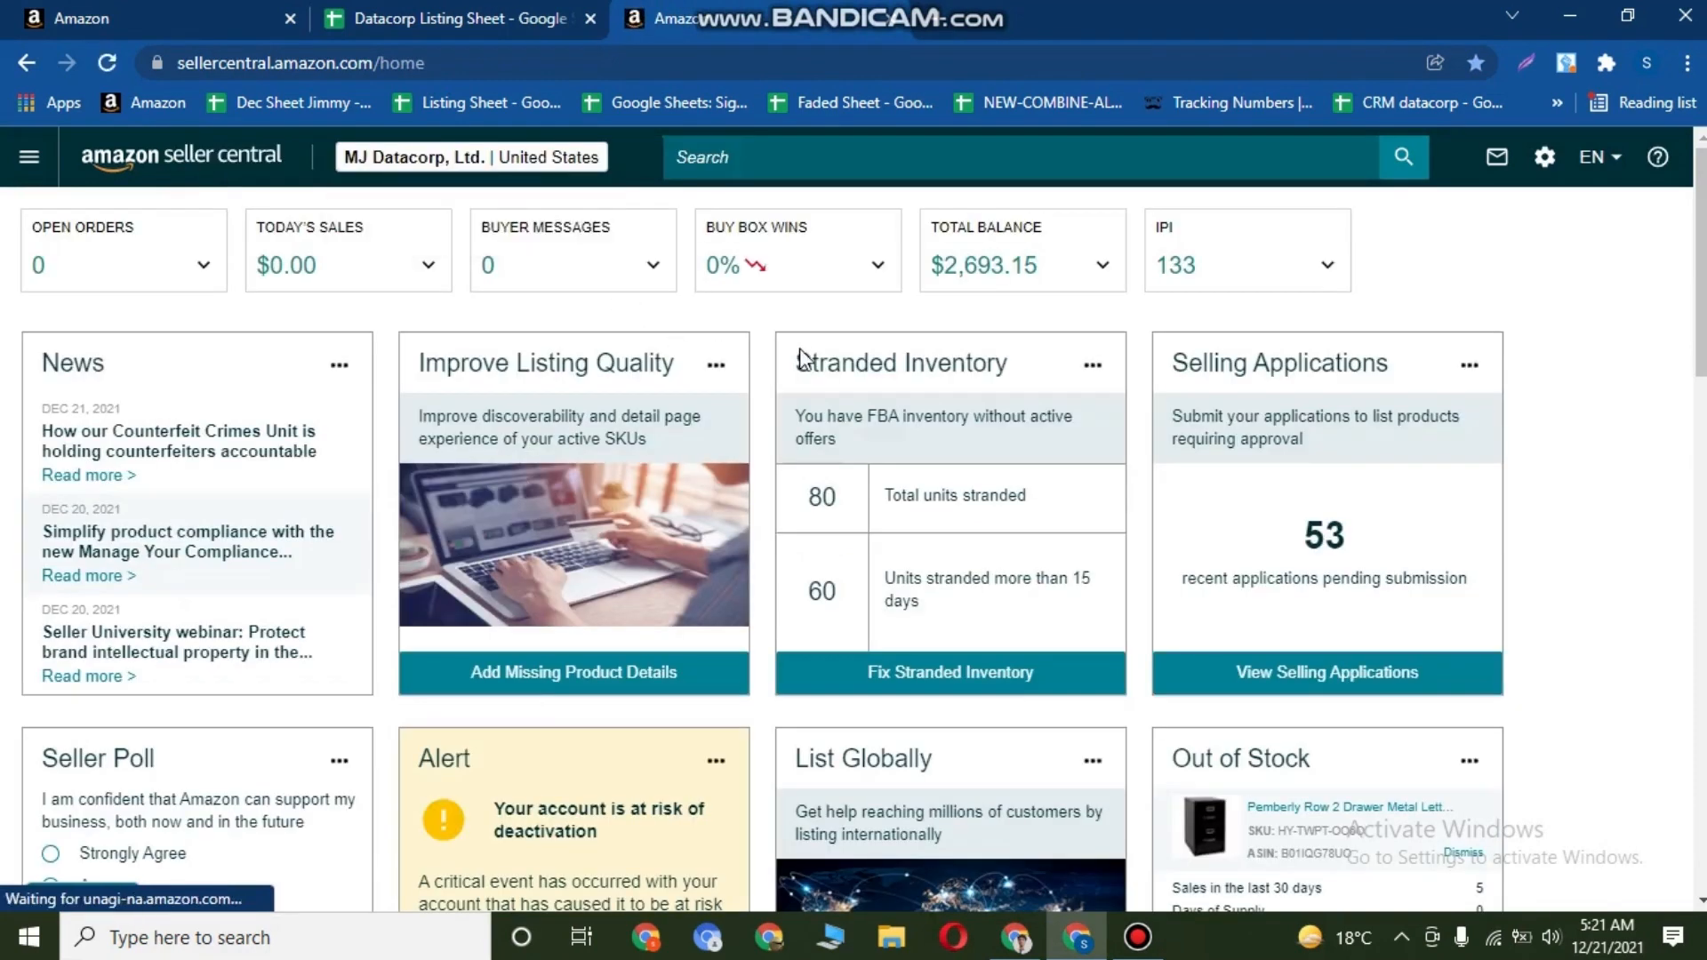
pyautogui.click(1544, 158)
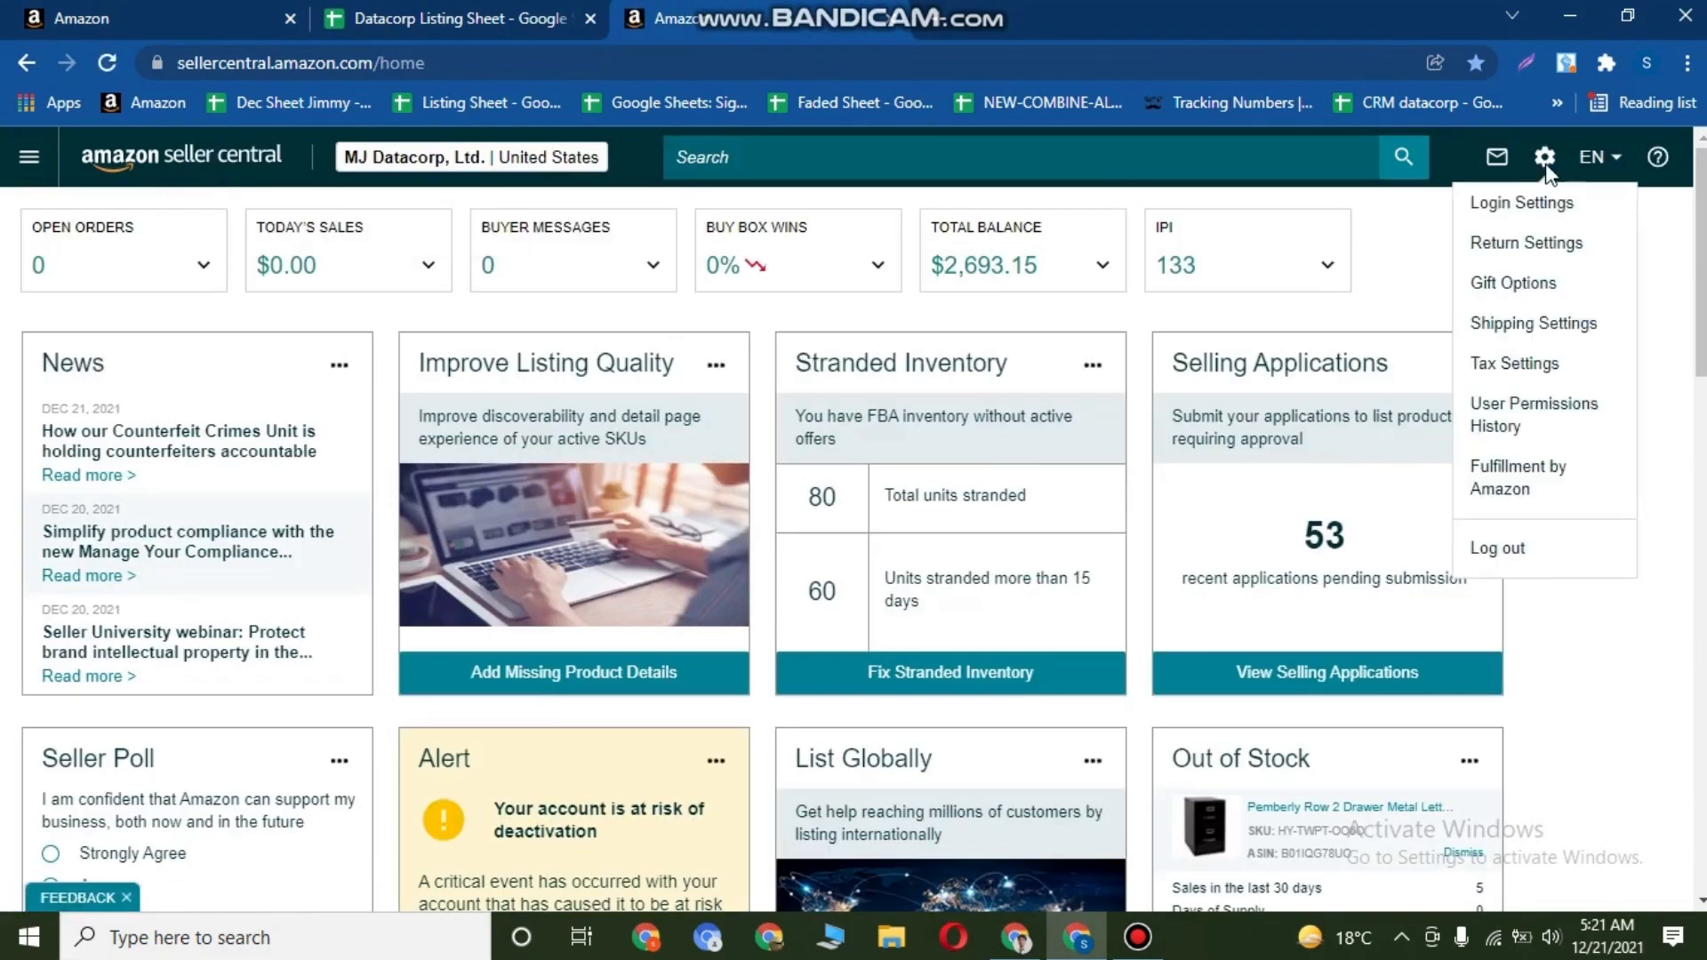
pyautogui.click(1506, 338)
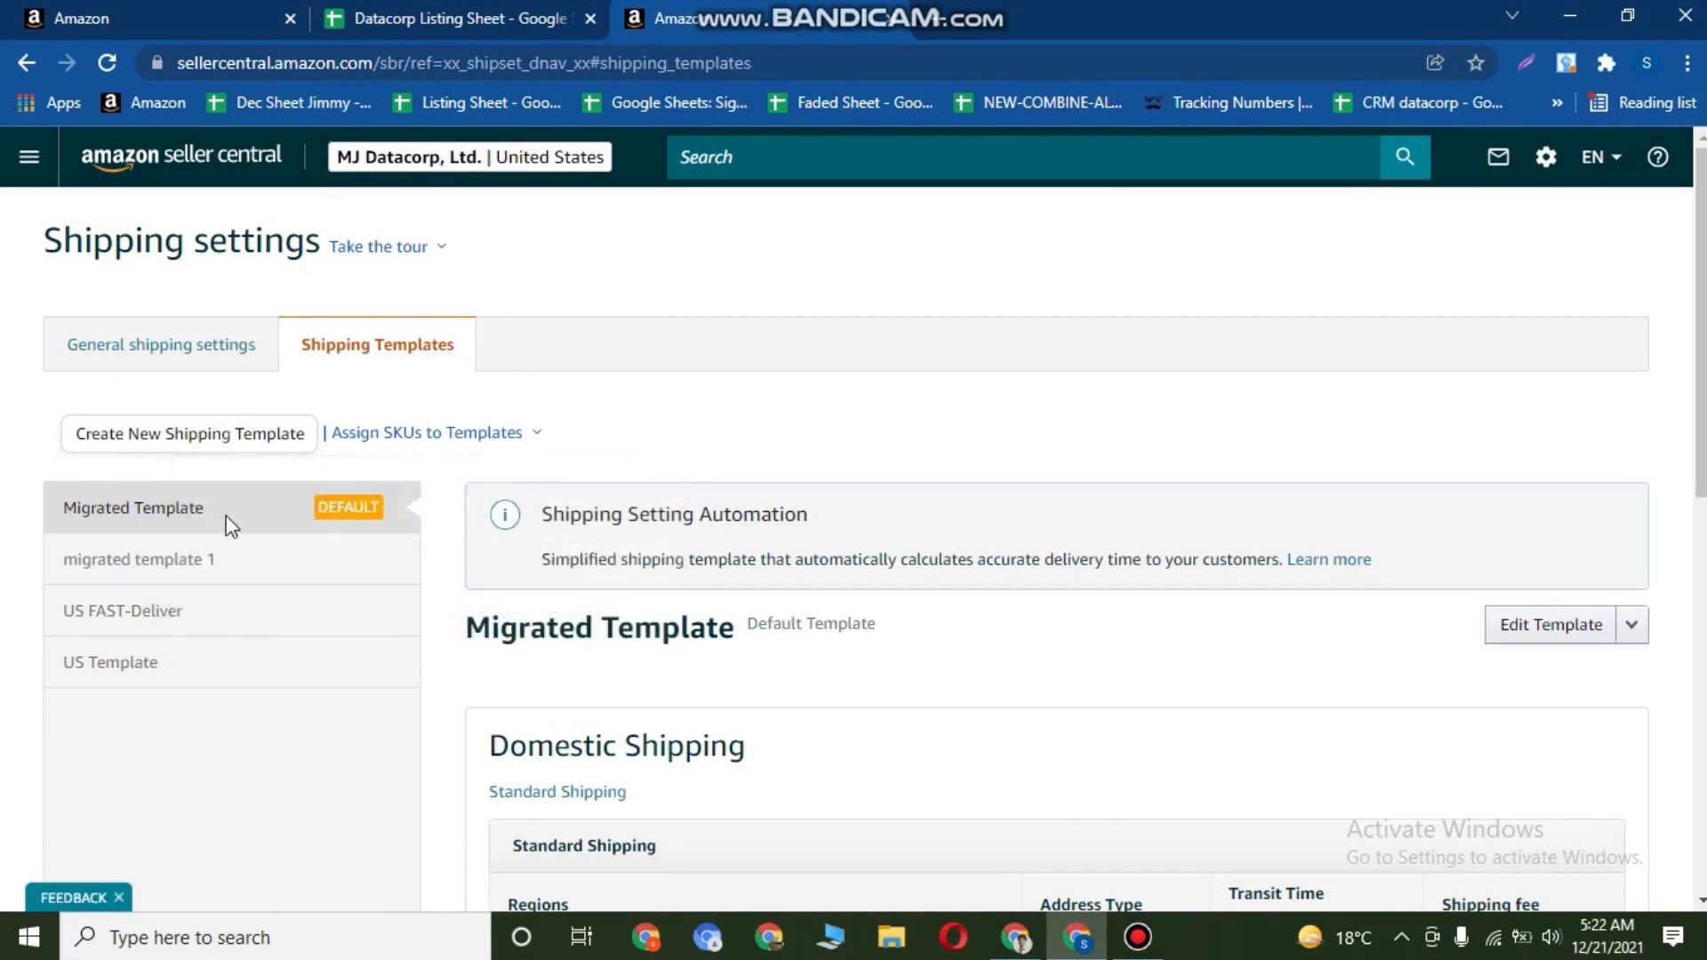
# View the shipping templates "migrated template 1", "US FAST-Deliver" and "US Template" in succession.
pyautogui.click(123, 567)
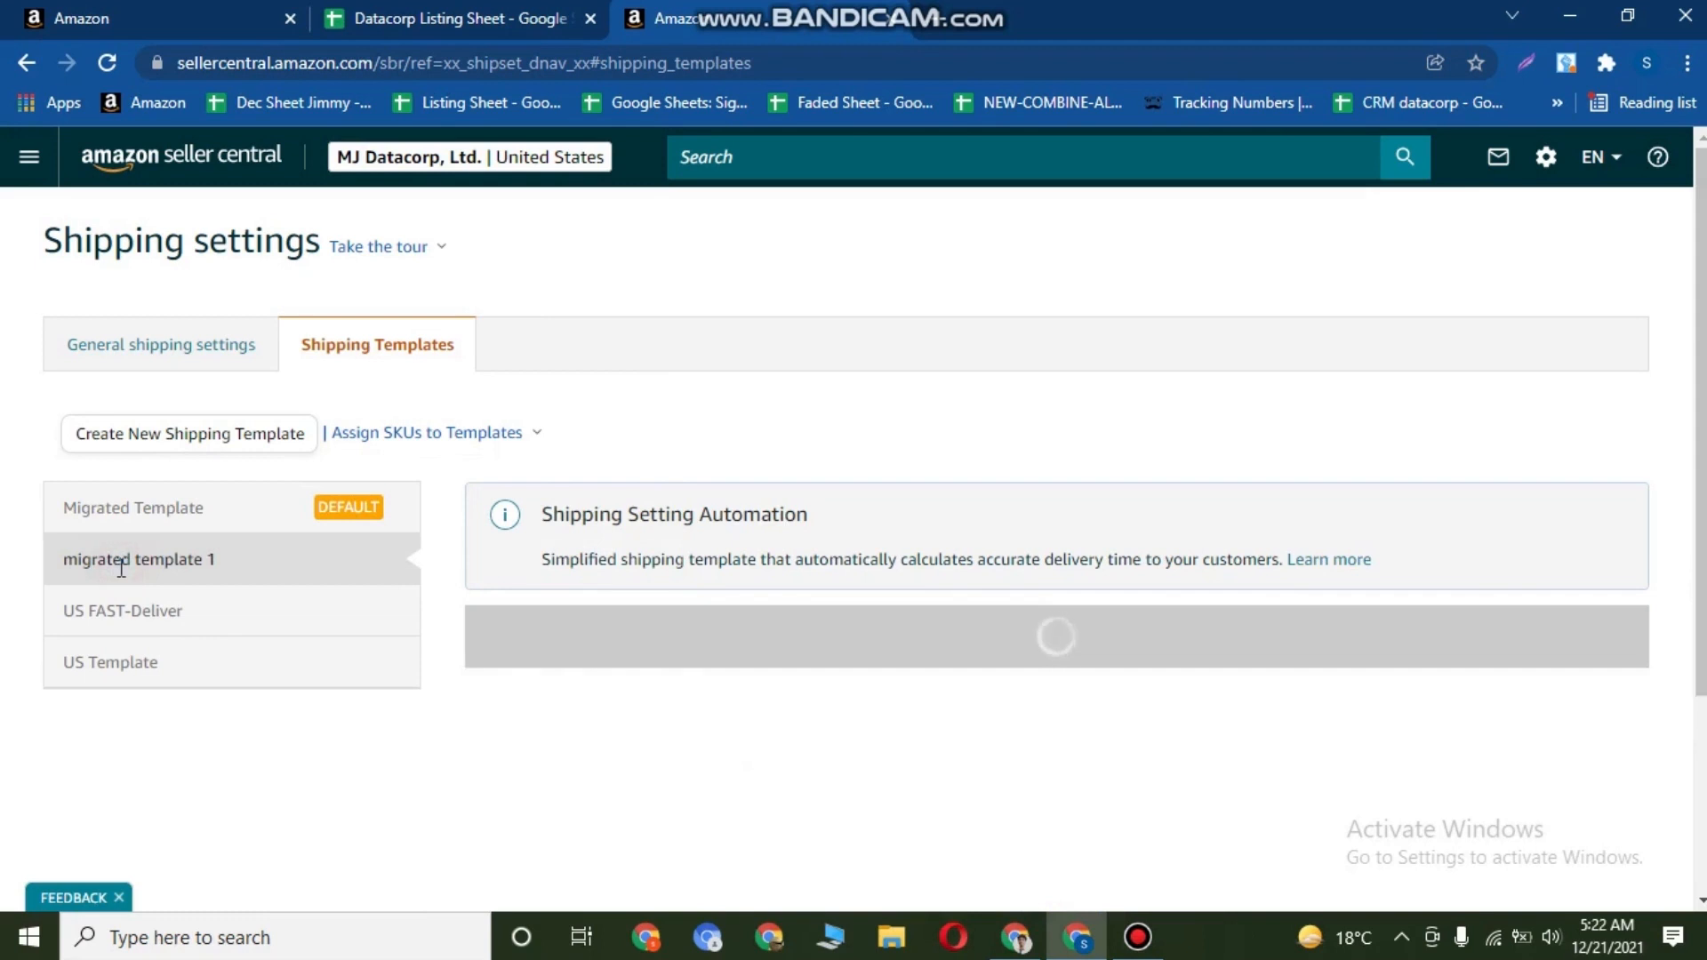
pyautogui.click(123, 608)
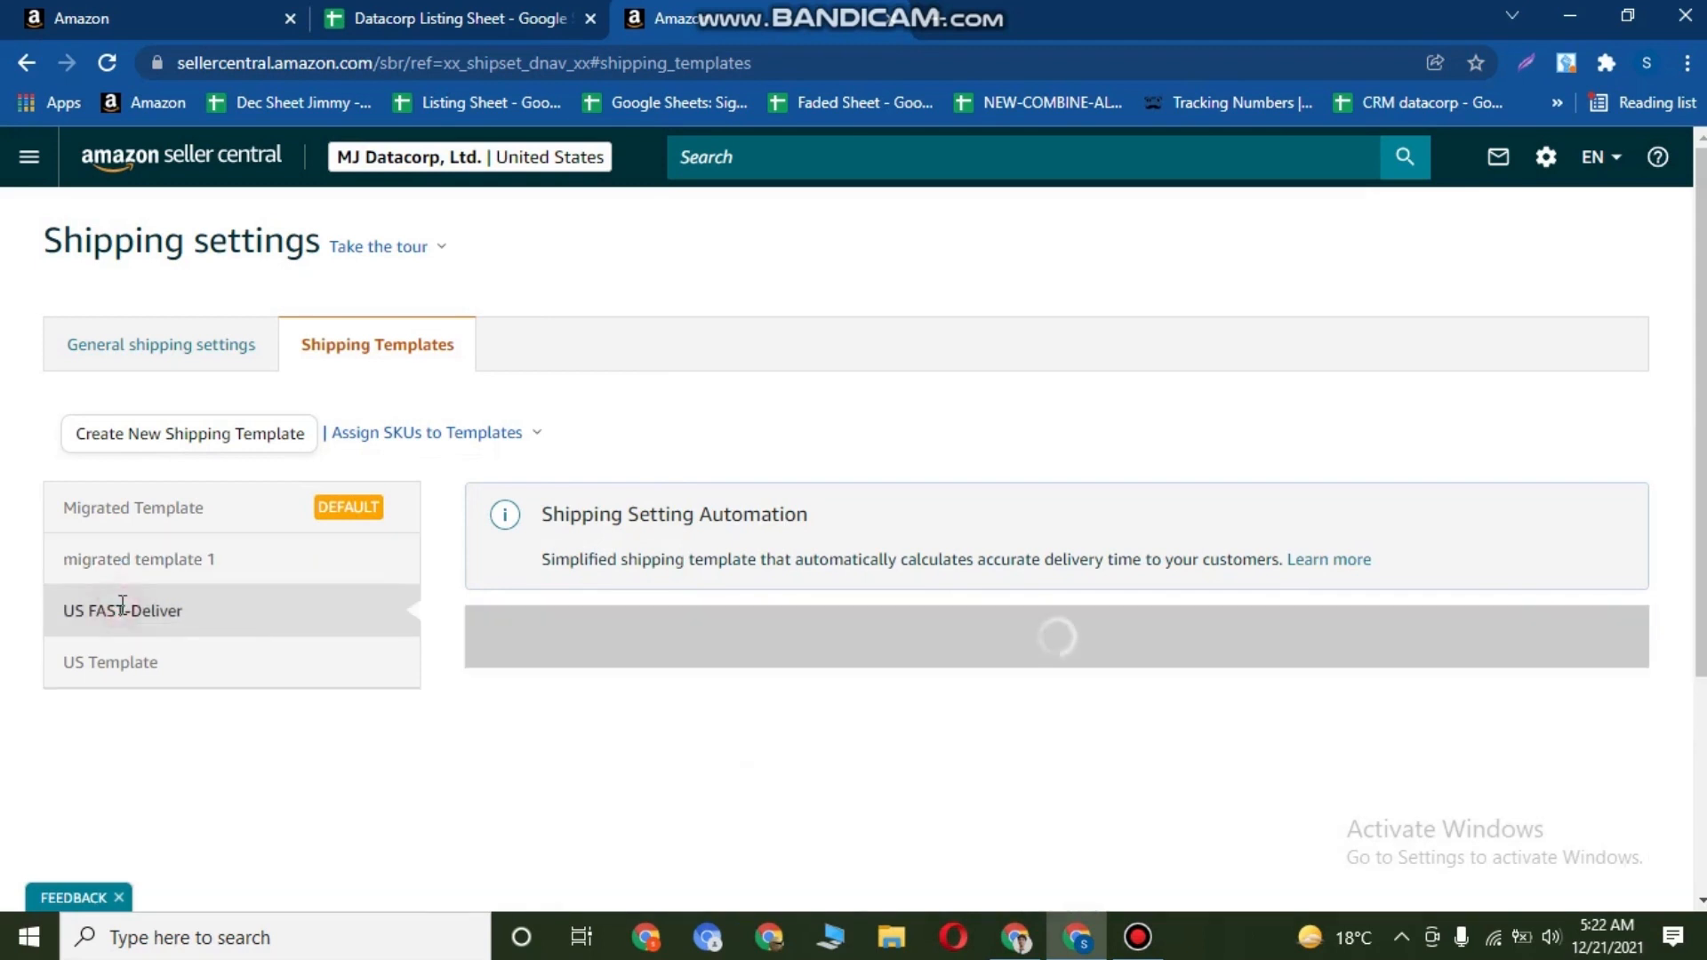
pyautogui.click(117, 660)
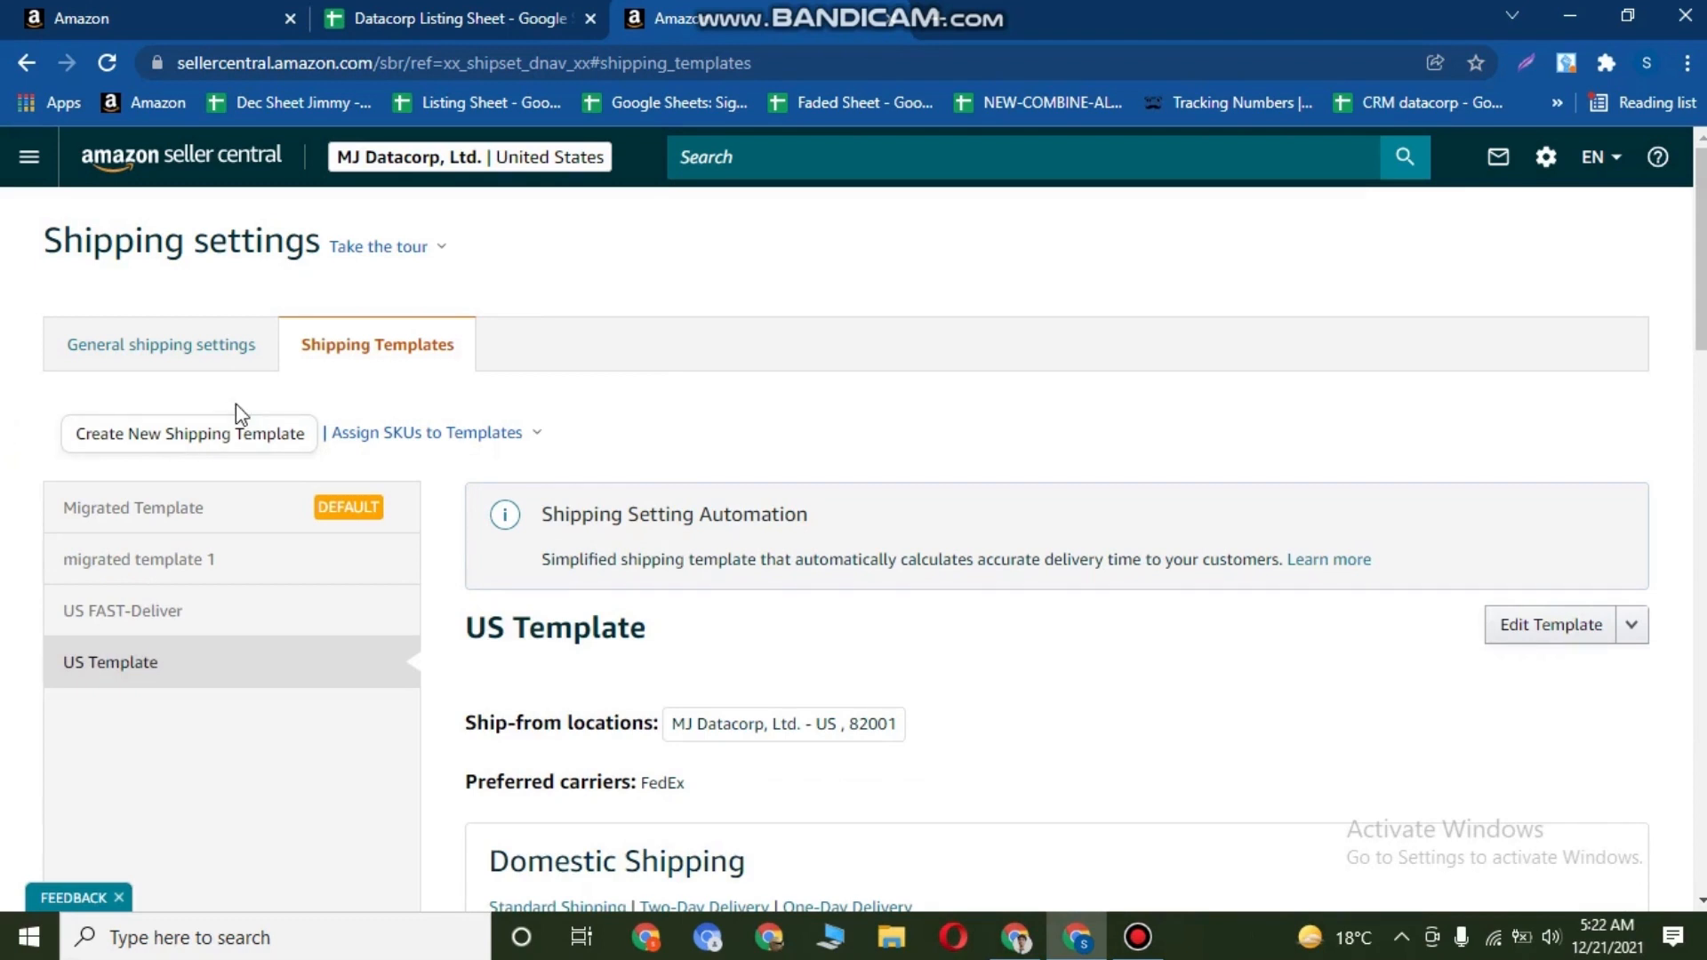
# Copy the product's ASIN from the summary above the offer form.
pyautogui.click(206, 18)
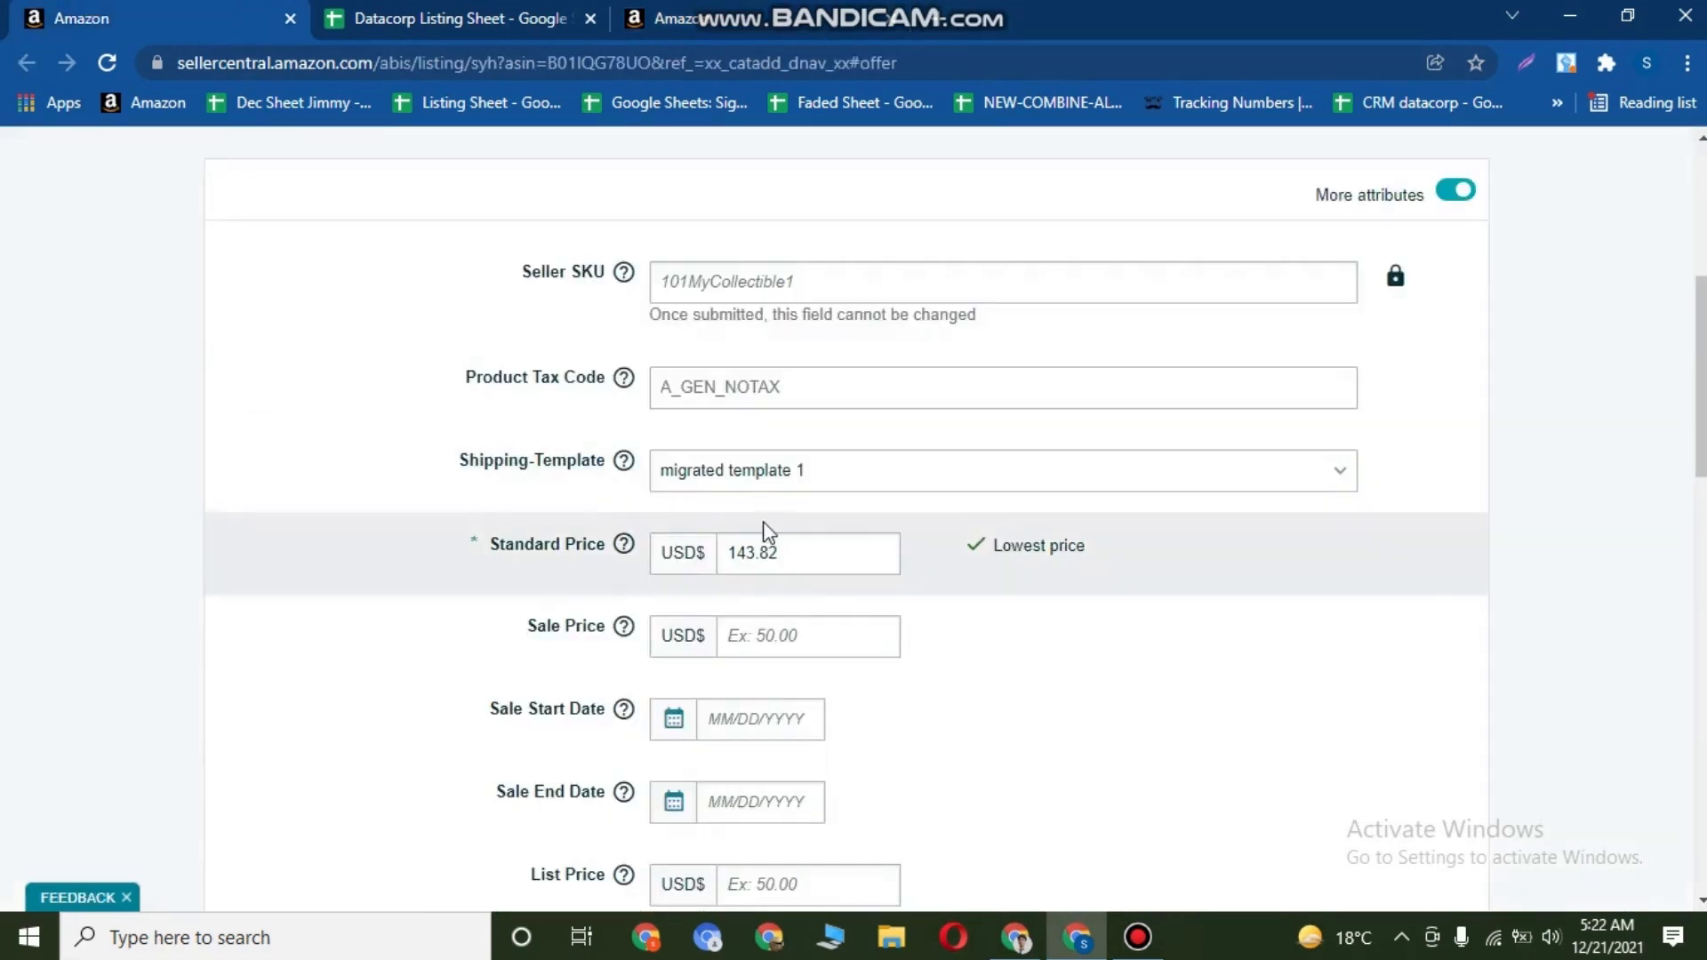
pyautogui.scroll(5, 762, 521)
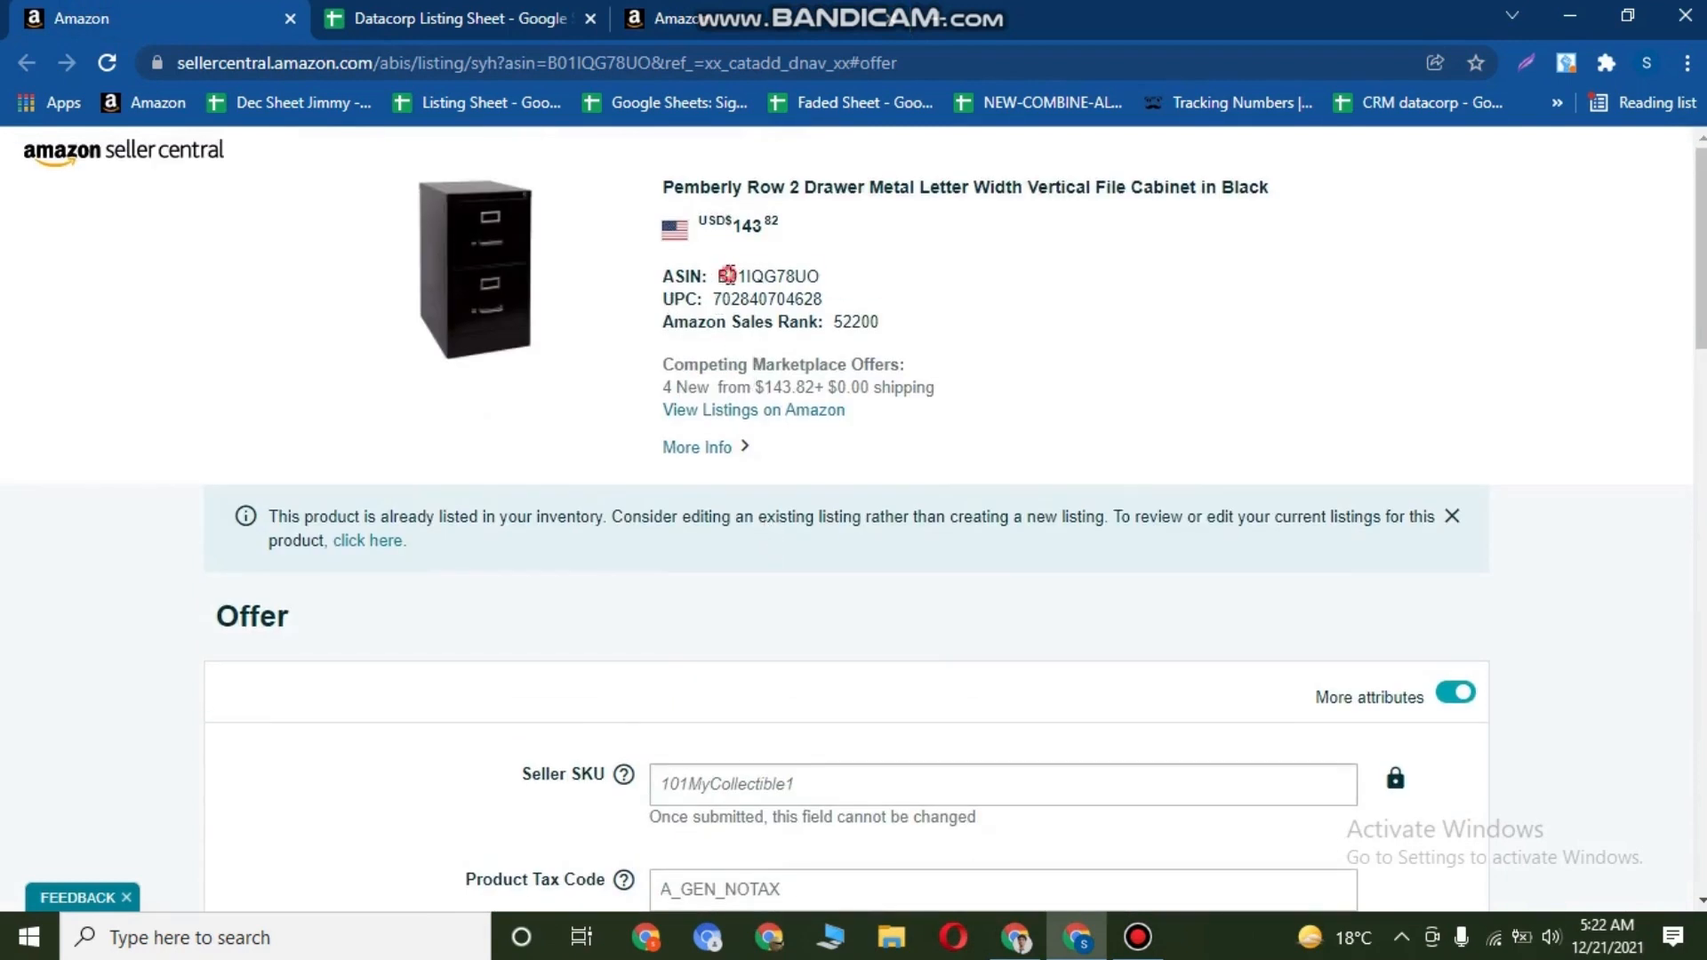
pyautogui.doubleClick(727, 276)
pyautogui.hotkey('ctrl', 'c')
pyautogui.rightClick(780, 281)
pyautogui.click(783, 296)
# Open the product's public Amazon page at amazon.com/dp/B01IQG78UO in a new browser tab.
pyautogui.click(953, 21)
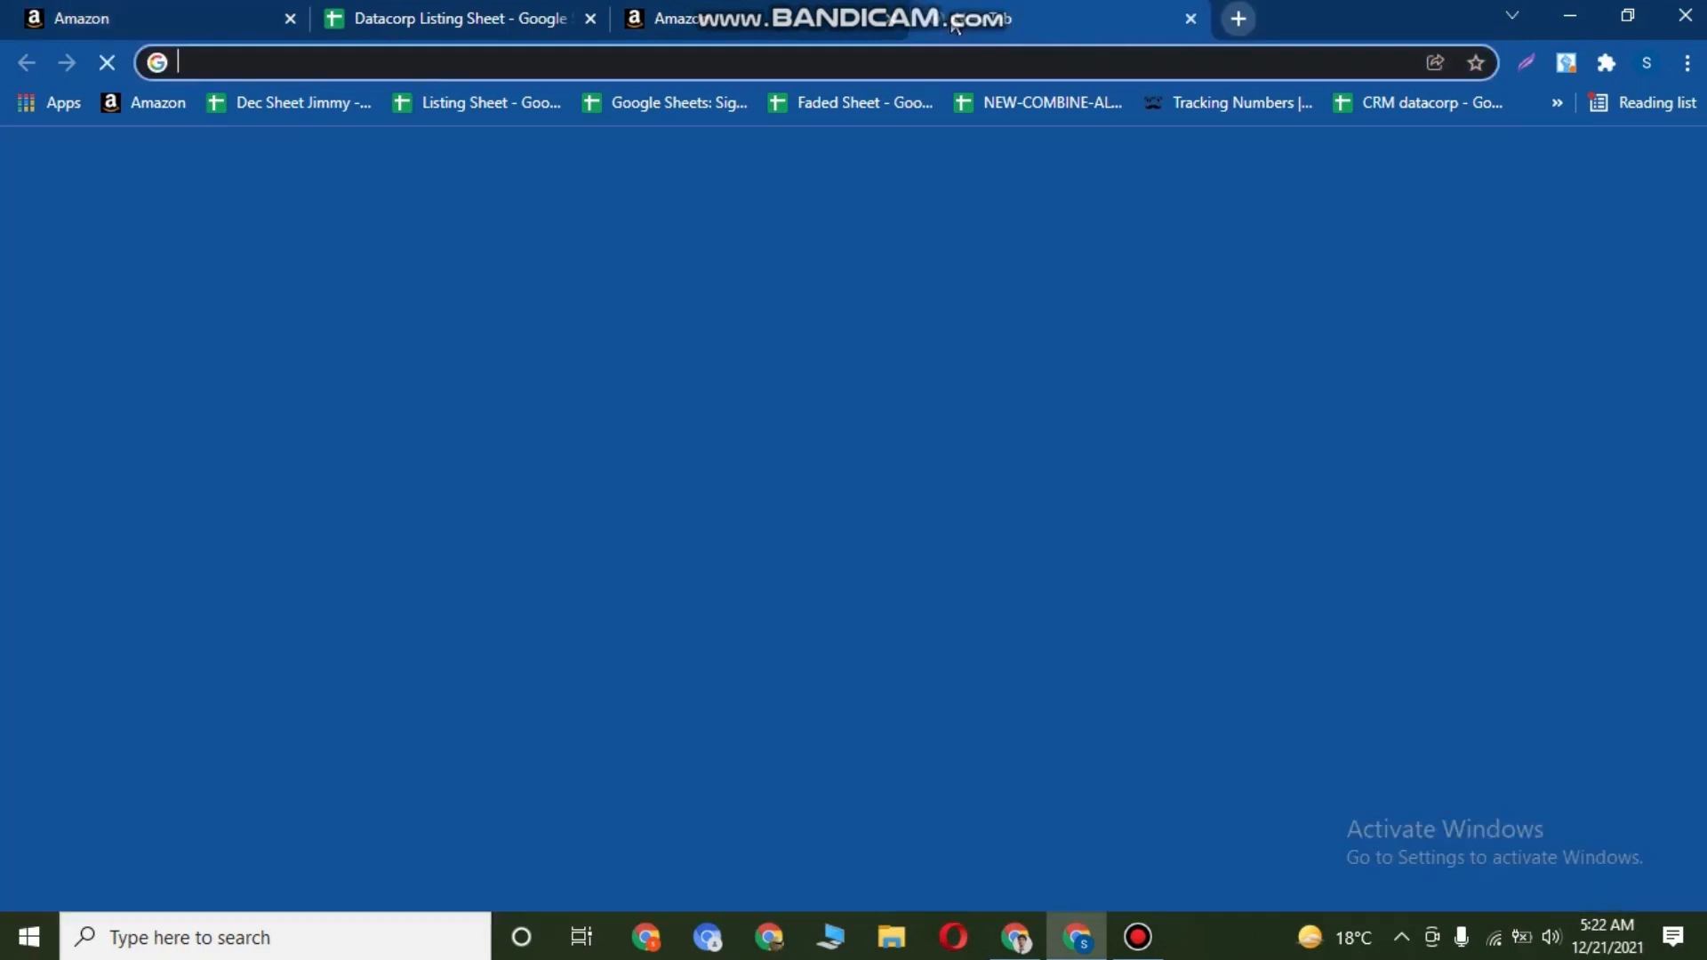
pyautogui.write('amazon.com')
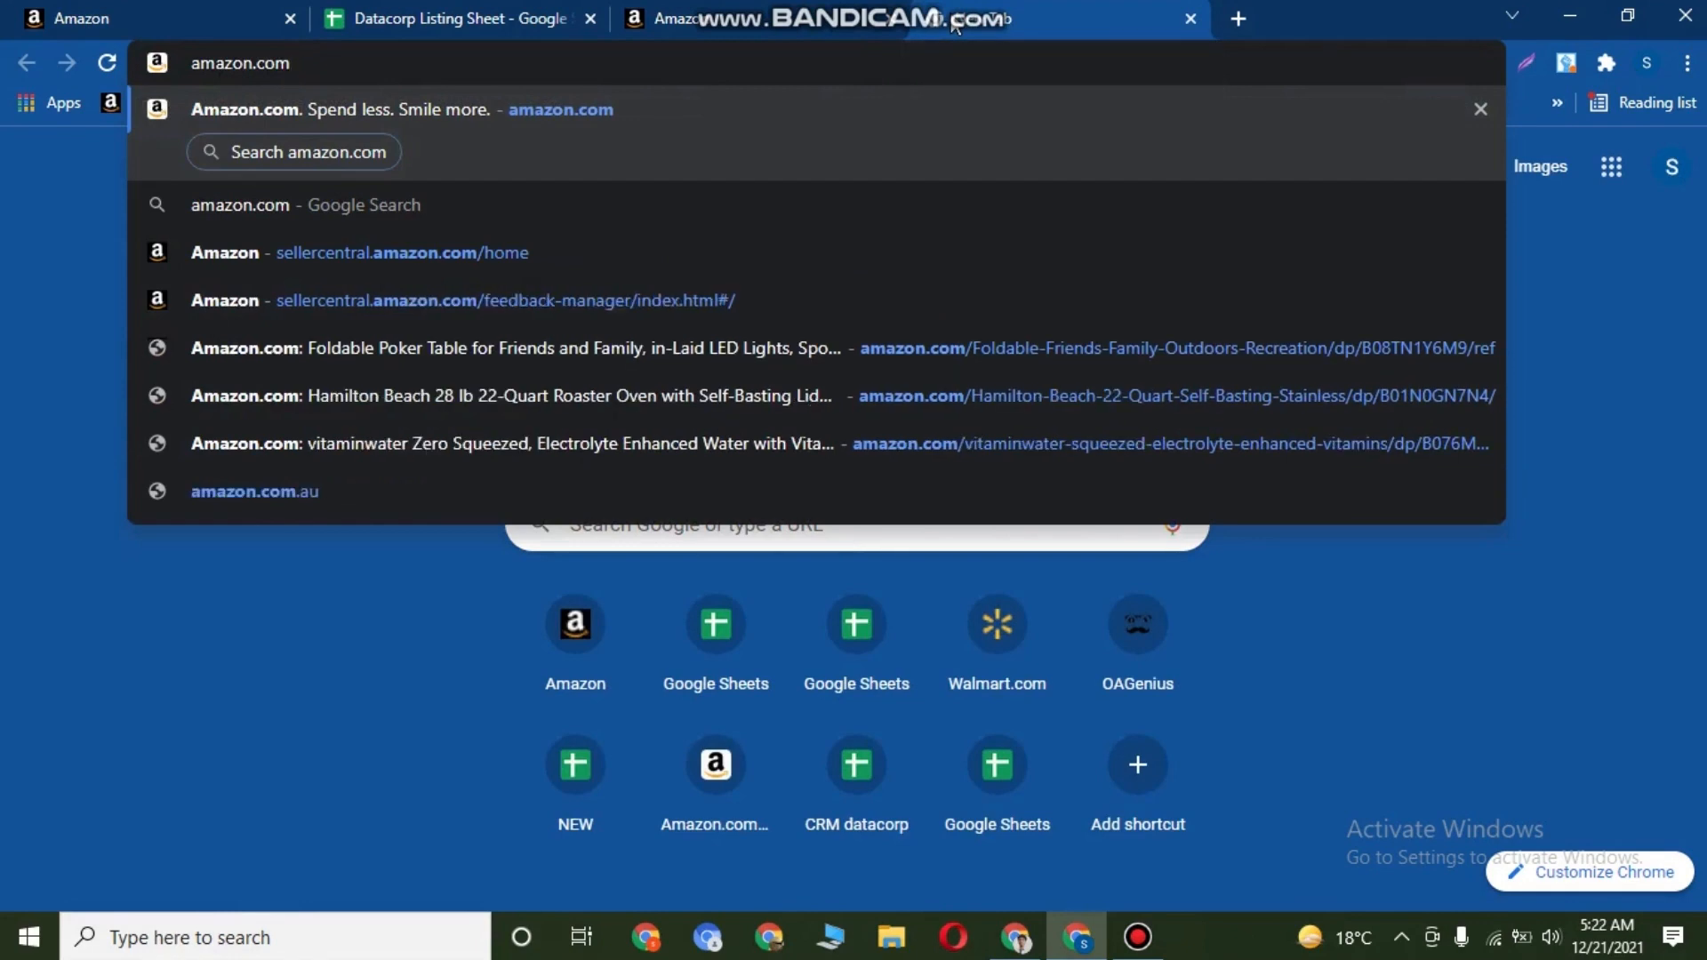
pyautogui.write('/dp/')
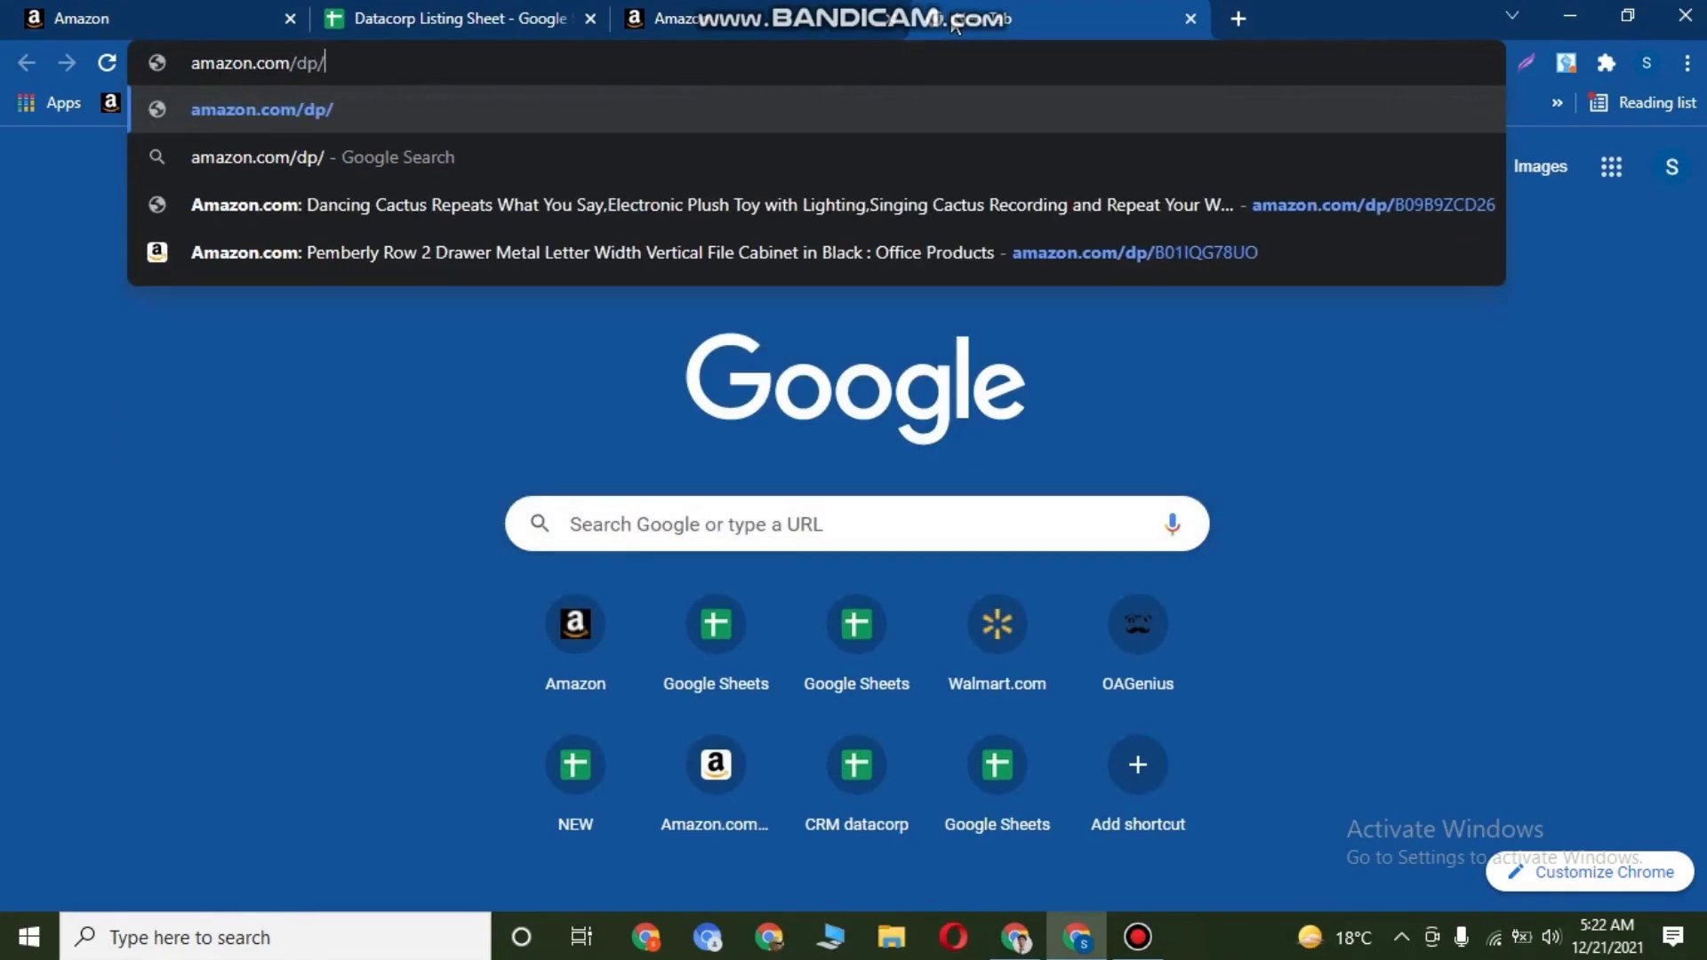
pyautogui.hotkey('ctrl', 'v')
pyautogui.press('Return')
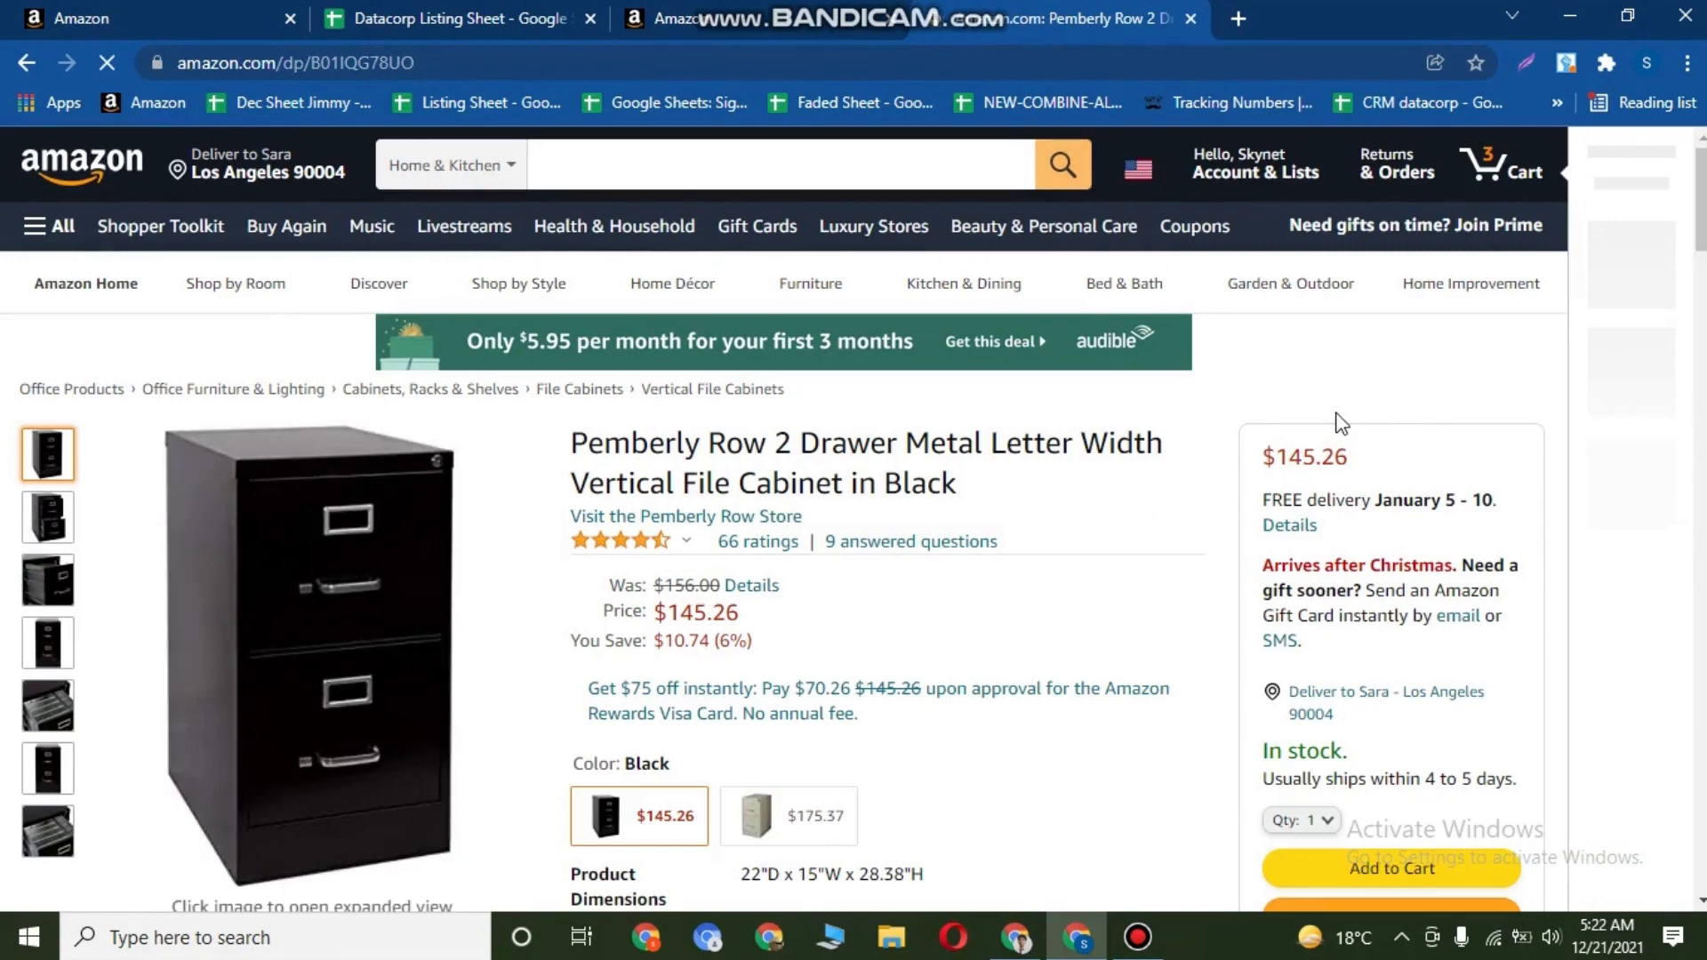
# Examine the free delivery date range on the product page, along with the price and seller details around it.
pyautogui.scroll(-3, 1336, 413)
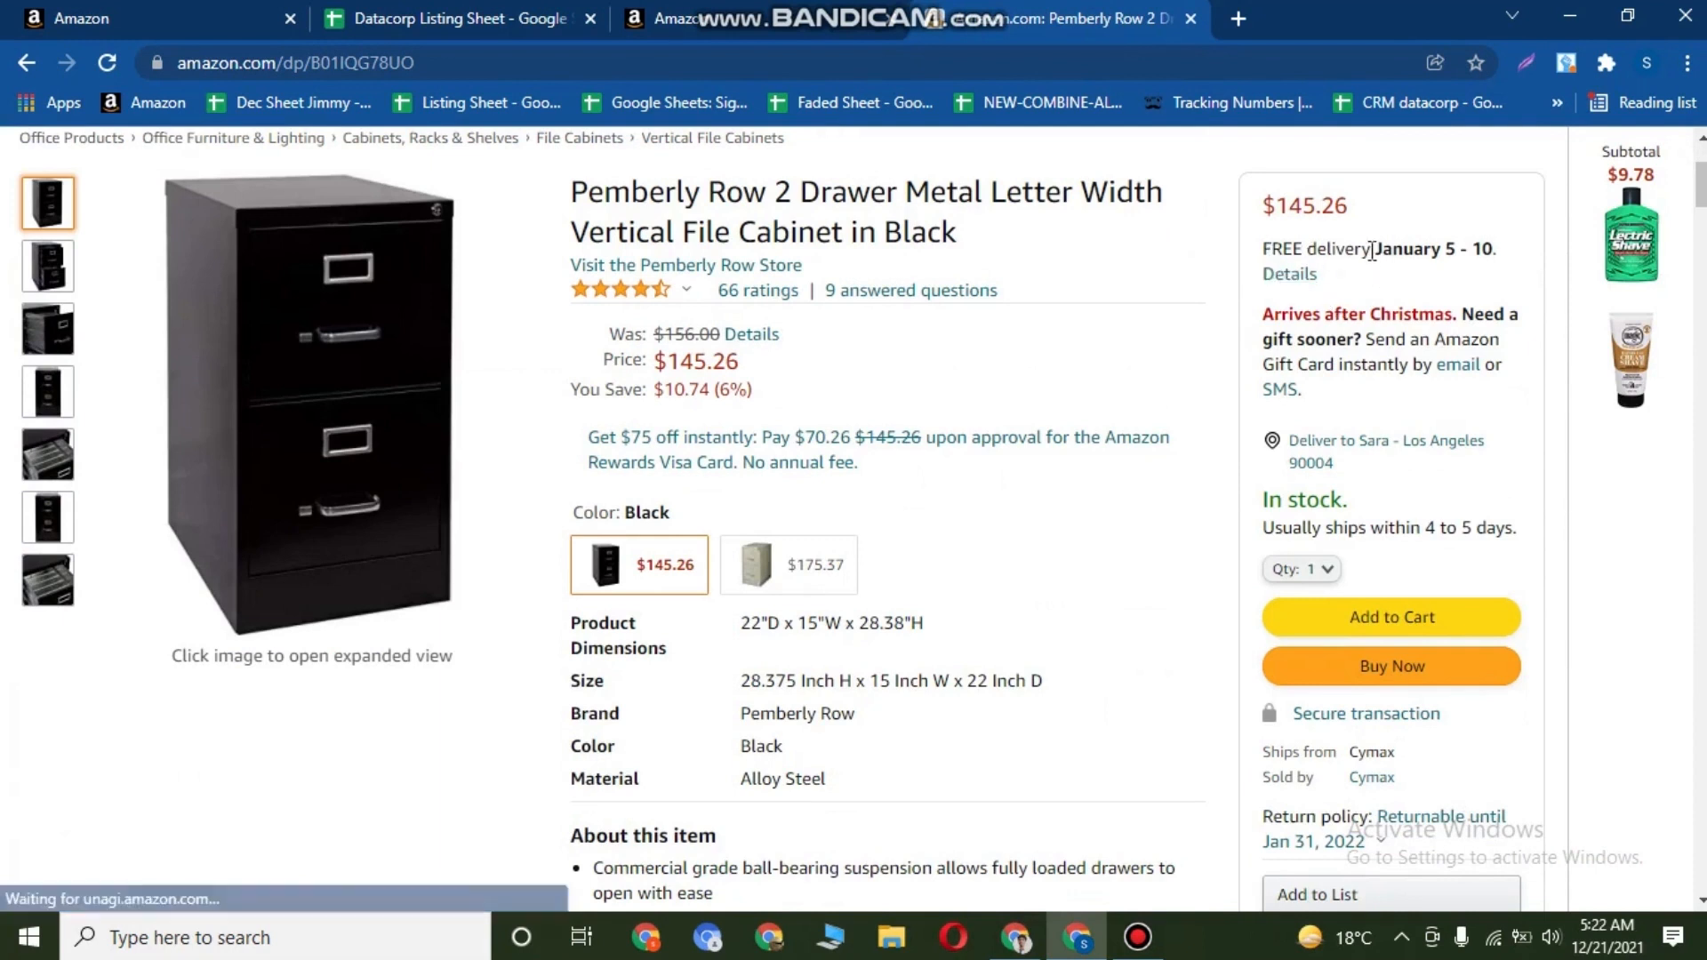
pyautogui.moveTo(1372, 250); pyautogui.dragTo(1496, 256)
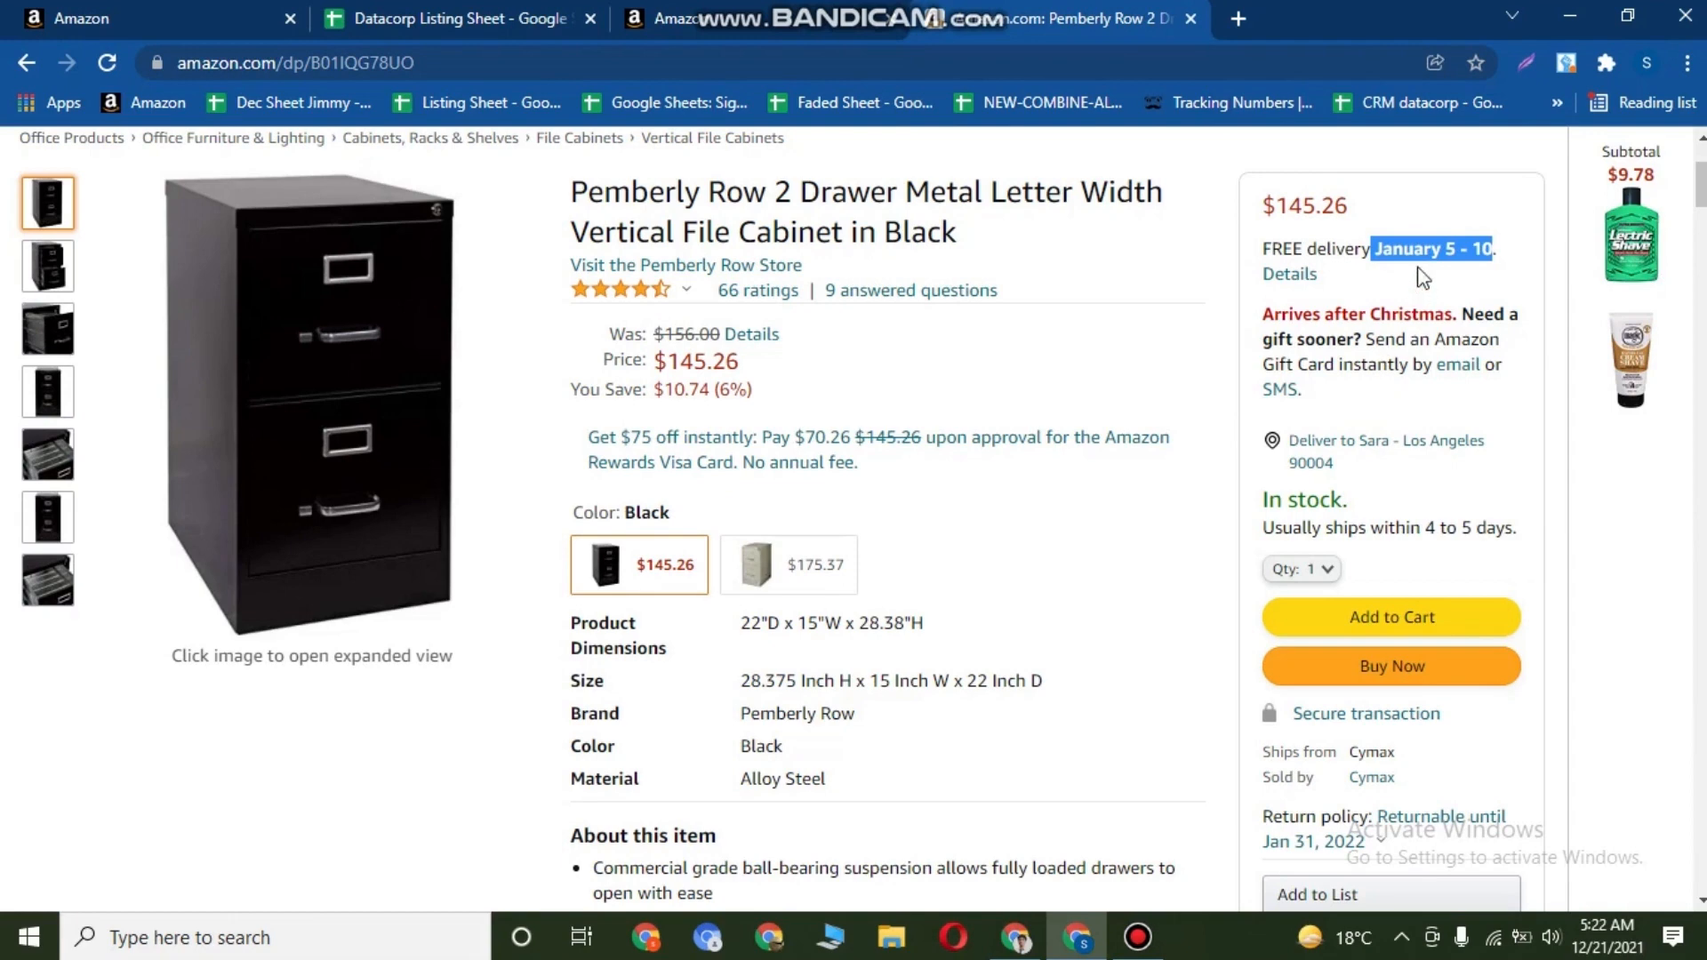
pyautogui.click(1387, 245)
pyautogui.moveTo(1384, 246); pyautogui.dragTo(1471, 250)
pyautogui.scroll(3, 1017, 495)
pyautogui.scroll(-1, 1185, 440)
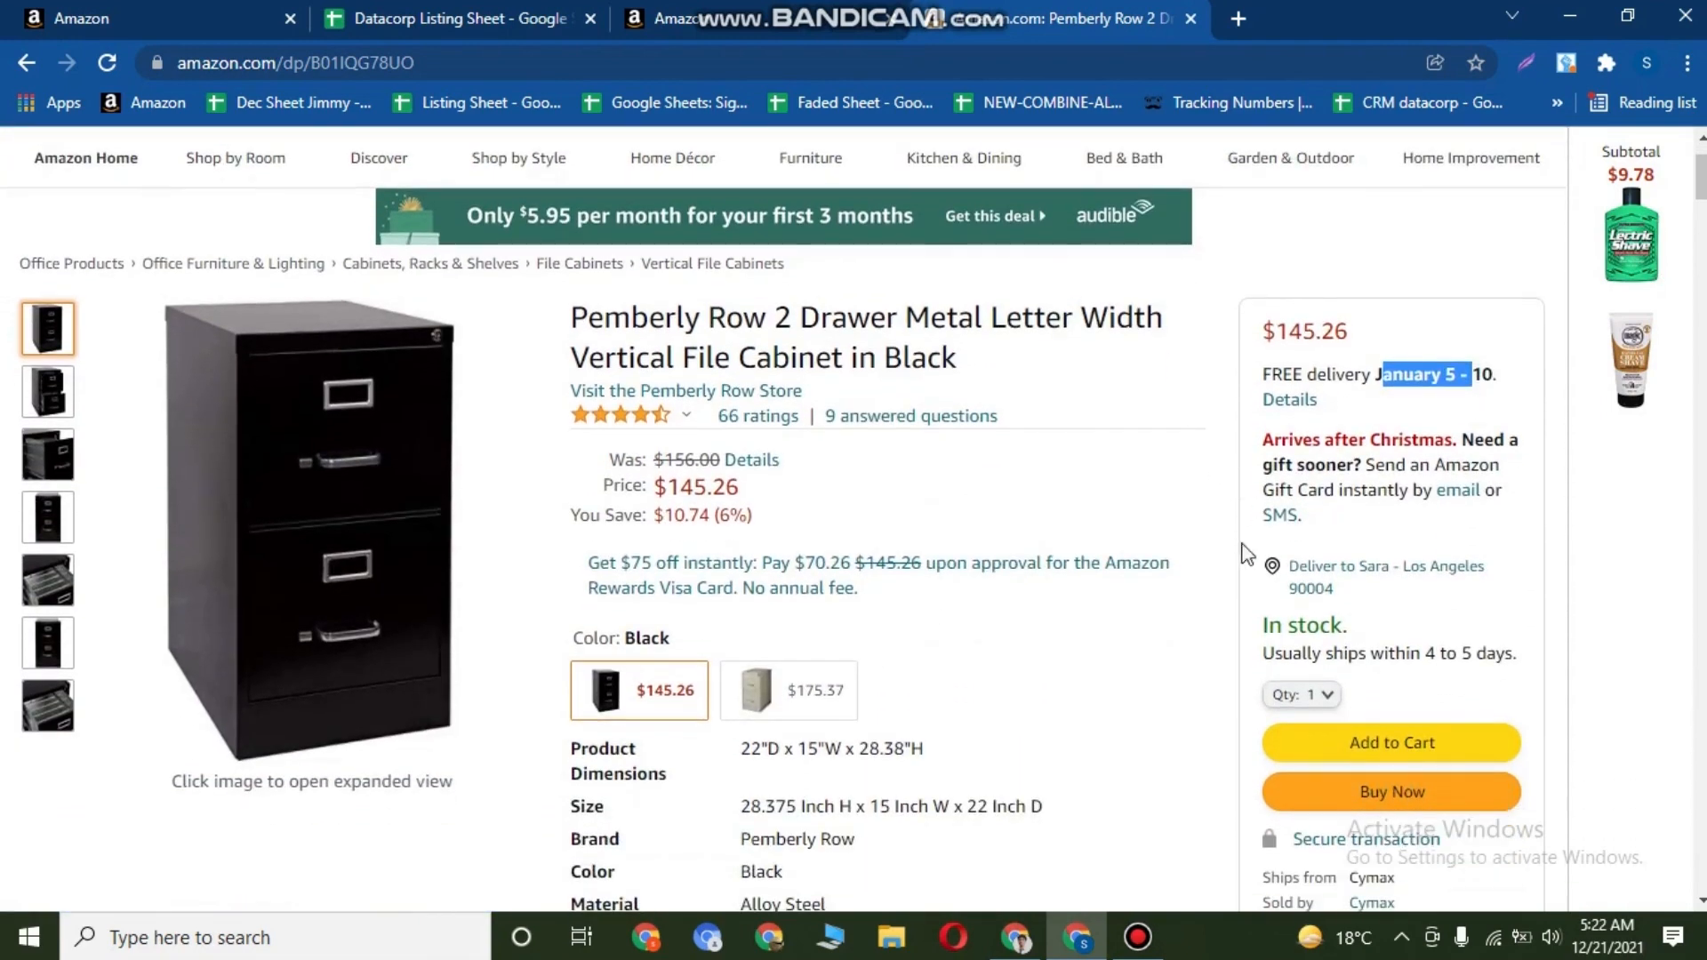
pyautogui.moveTo(1374, 374); pyautogui.dragTo(1483, 374)
pyautogui.click(1417, 374)
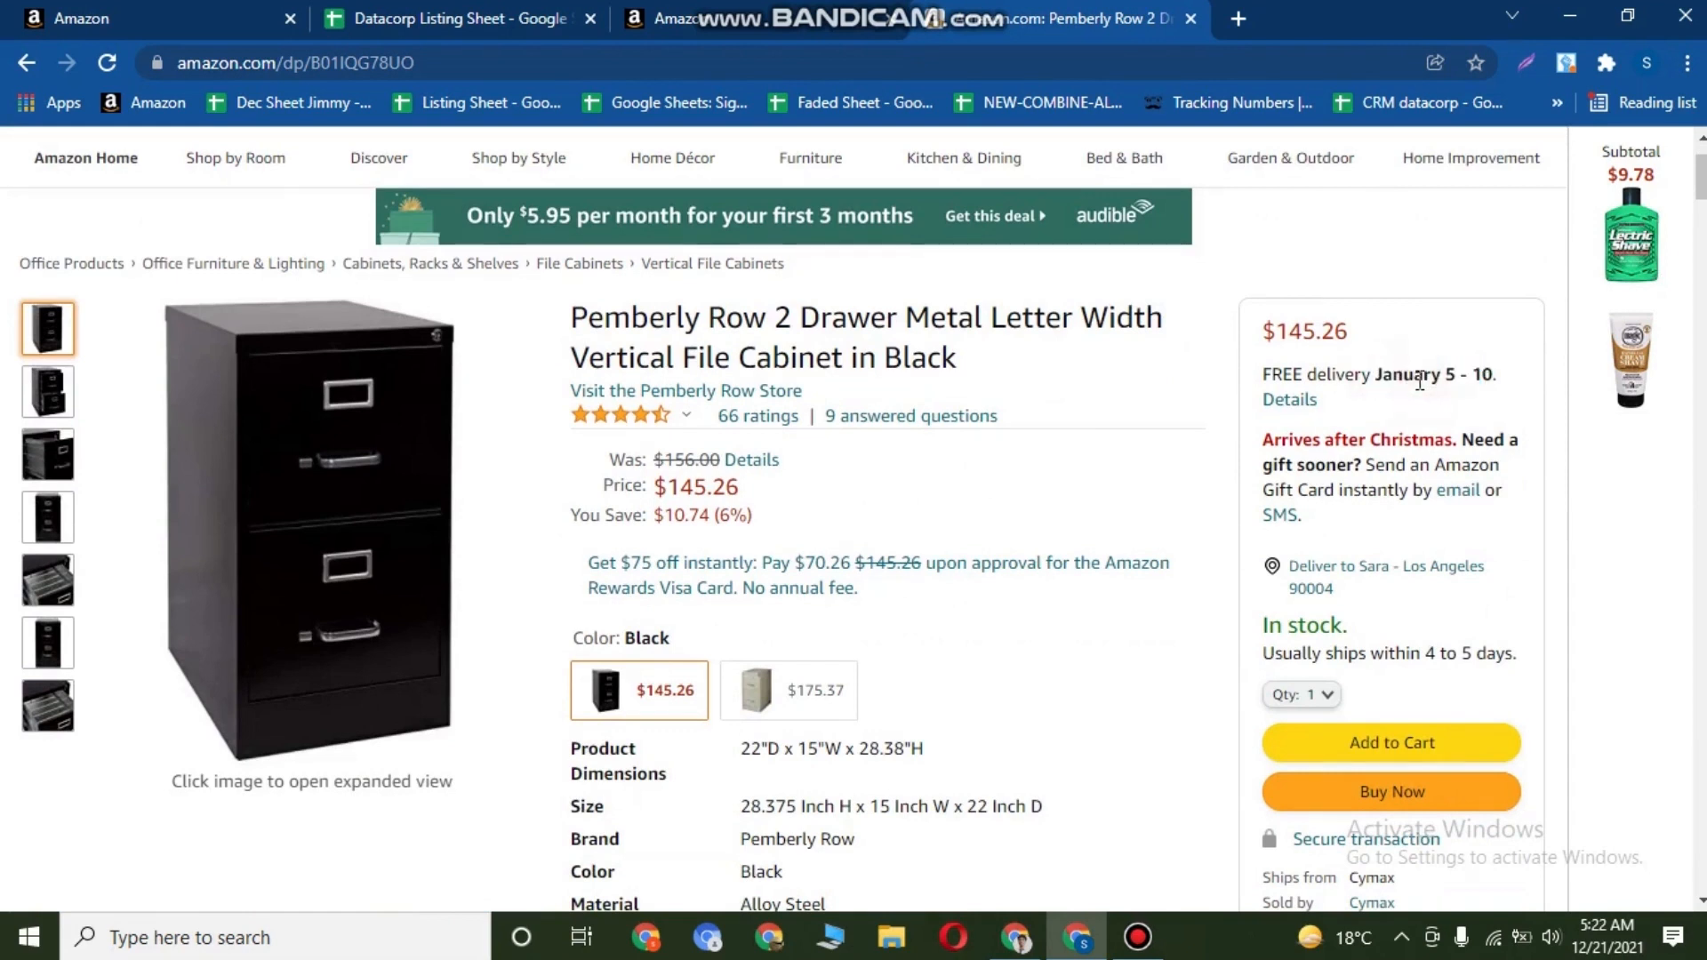
pyautogui.moveTo(1375, 374); pyautogui.dragTo(1497, 374)
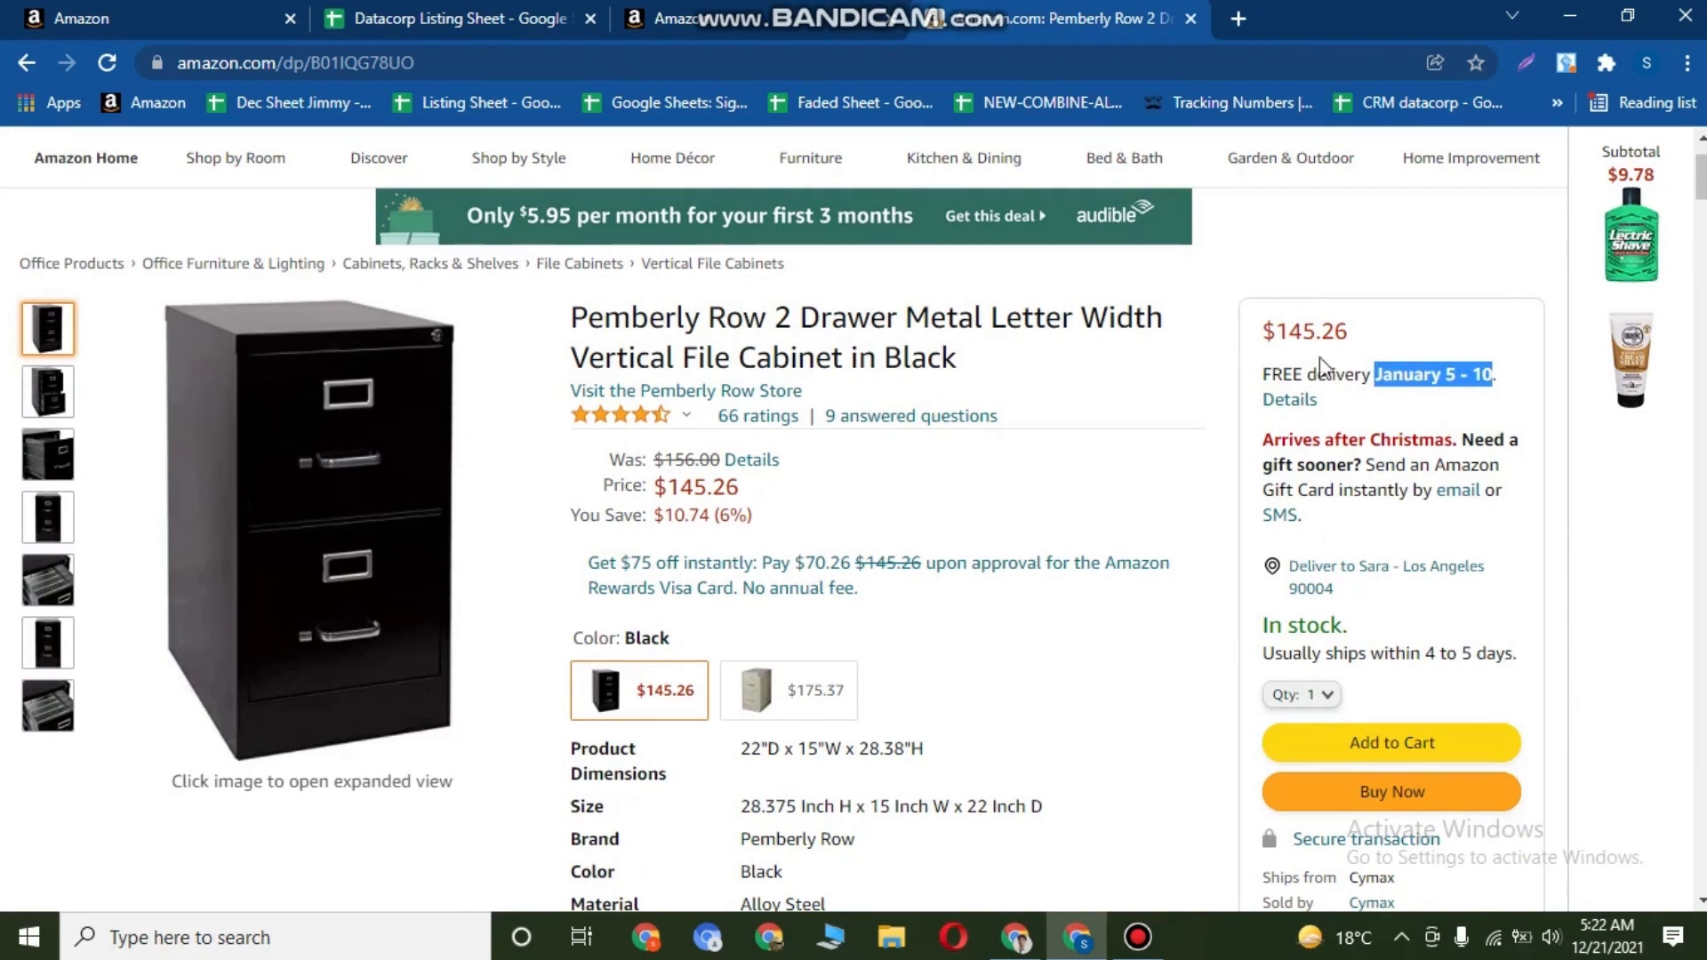
pyautogui.click(1433, 391)
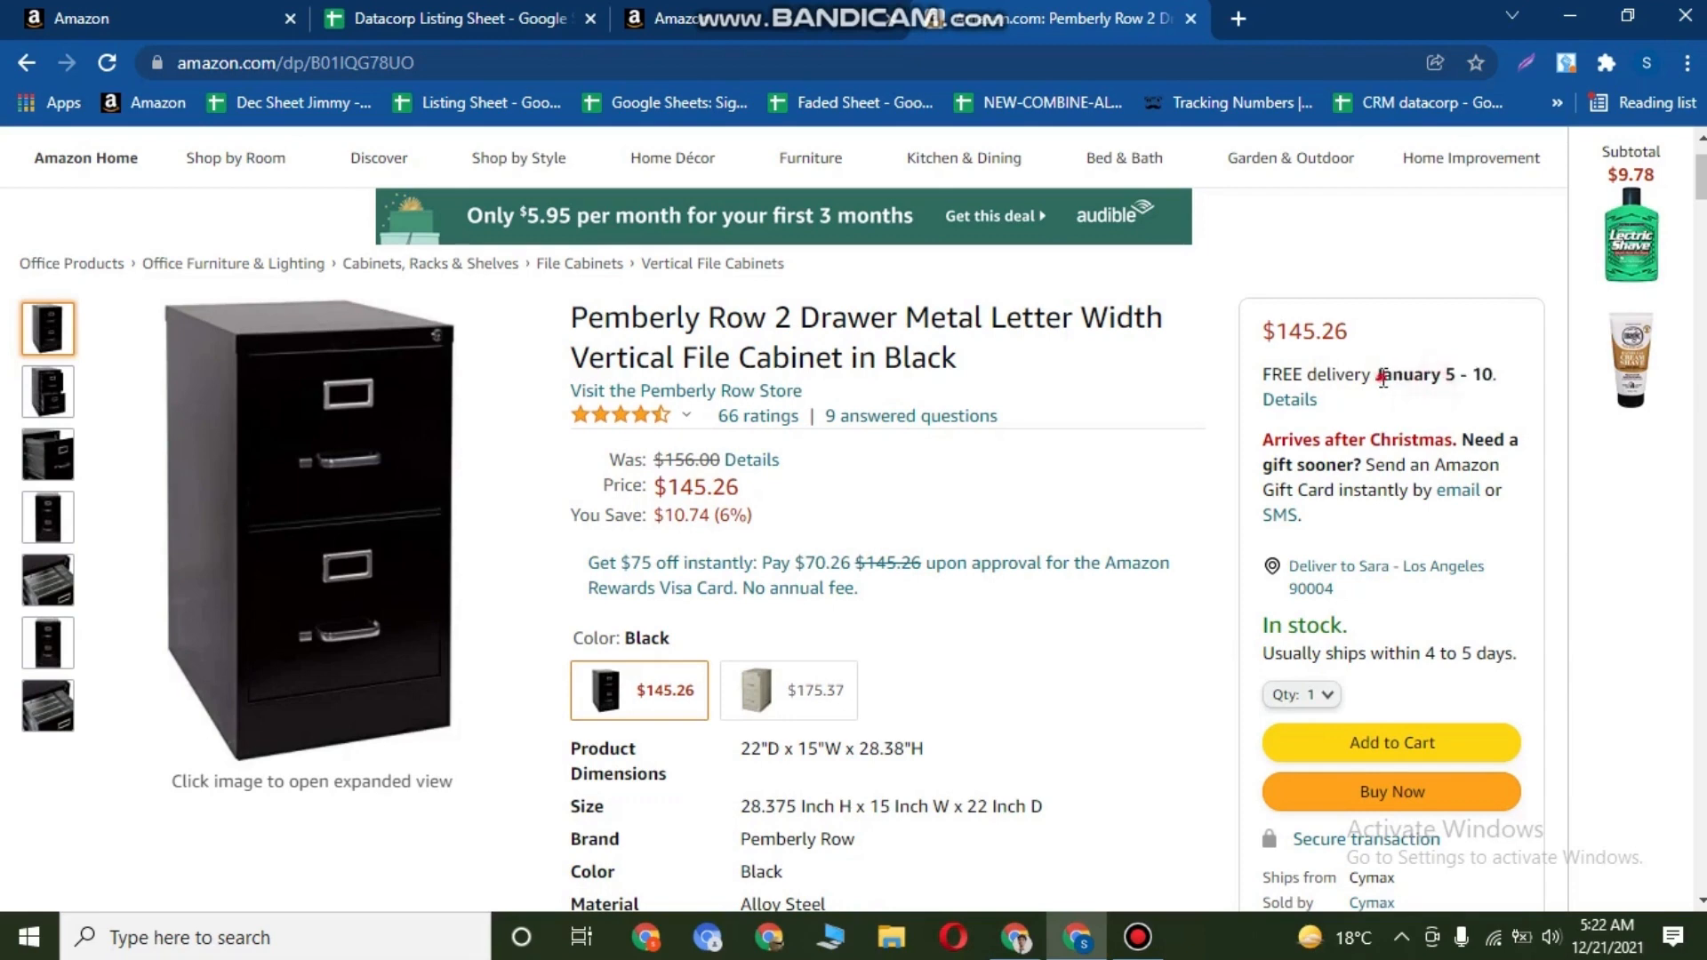
pyautogui.moveTo(1384, 374); pyautogui.dragTo(1494, 378)
pyautogui.scroll(-4, 1414, 409)
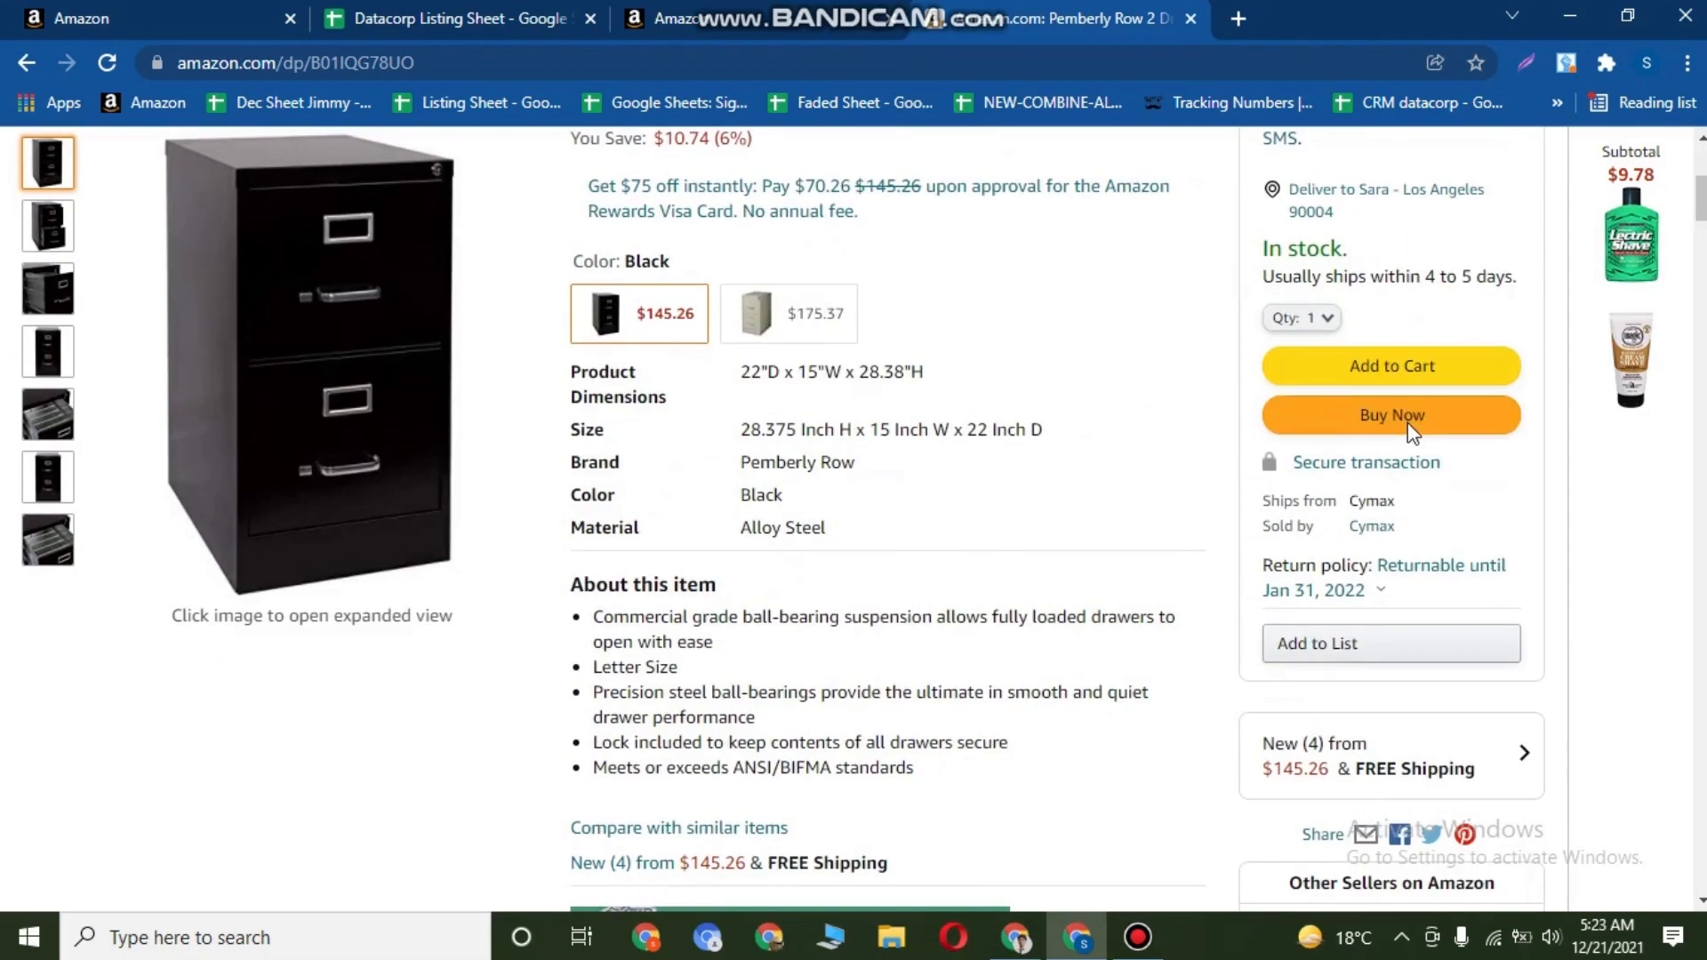
pyautogui.scroll(4, 1396, 515)
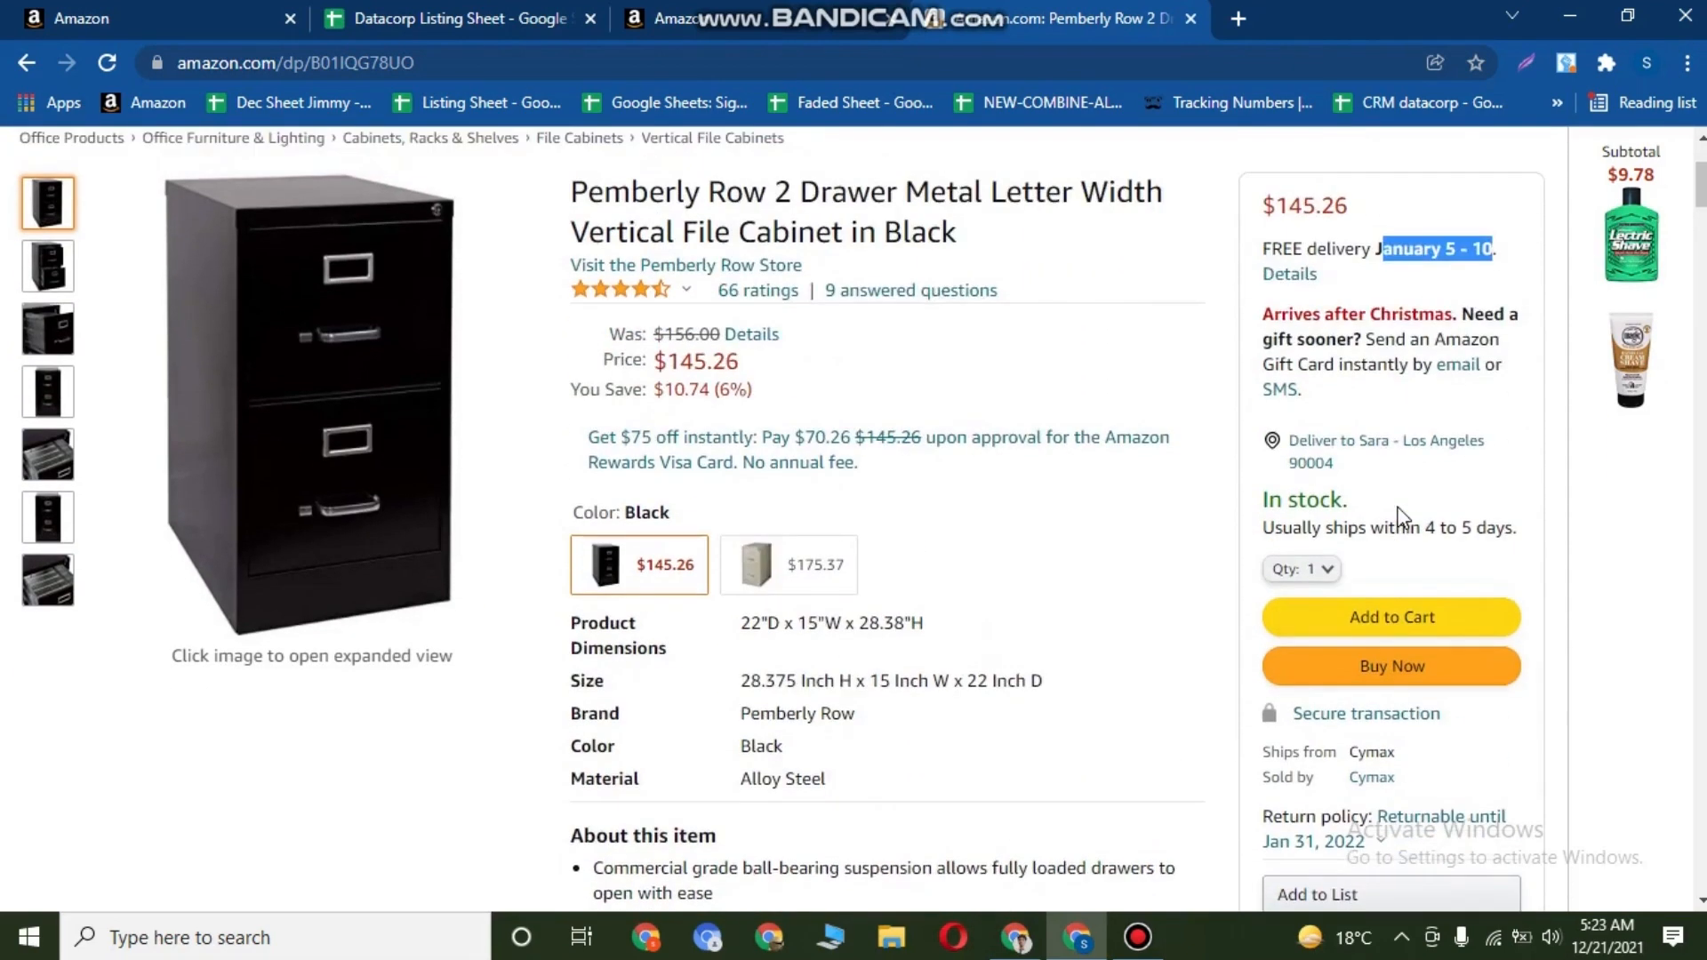
pyautogui.scroll(-3, 1387, 578)
pyautogui.scroll(3, 1409, 493)
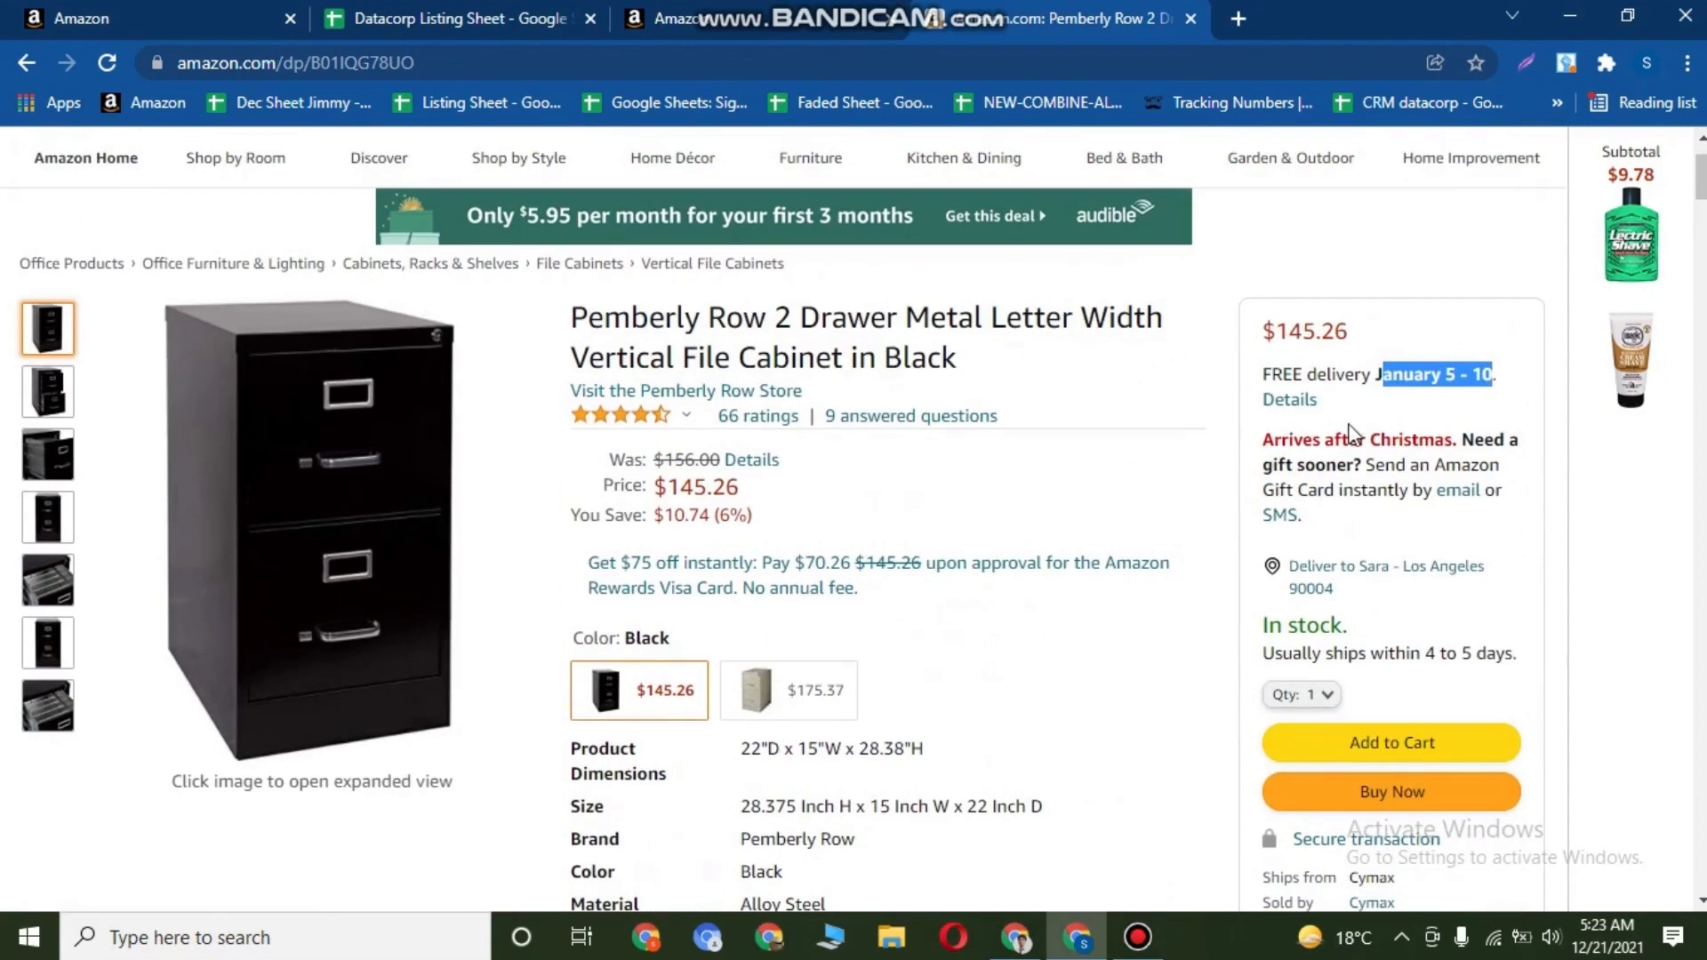
pyautogui.click(1394, 380)
pyautogui.moveTo(1374, 378); pyautogui.dragTo(1511, 382)
pyautogui.tripleClick(1409, 380)
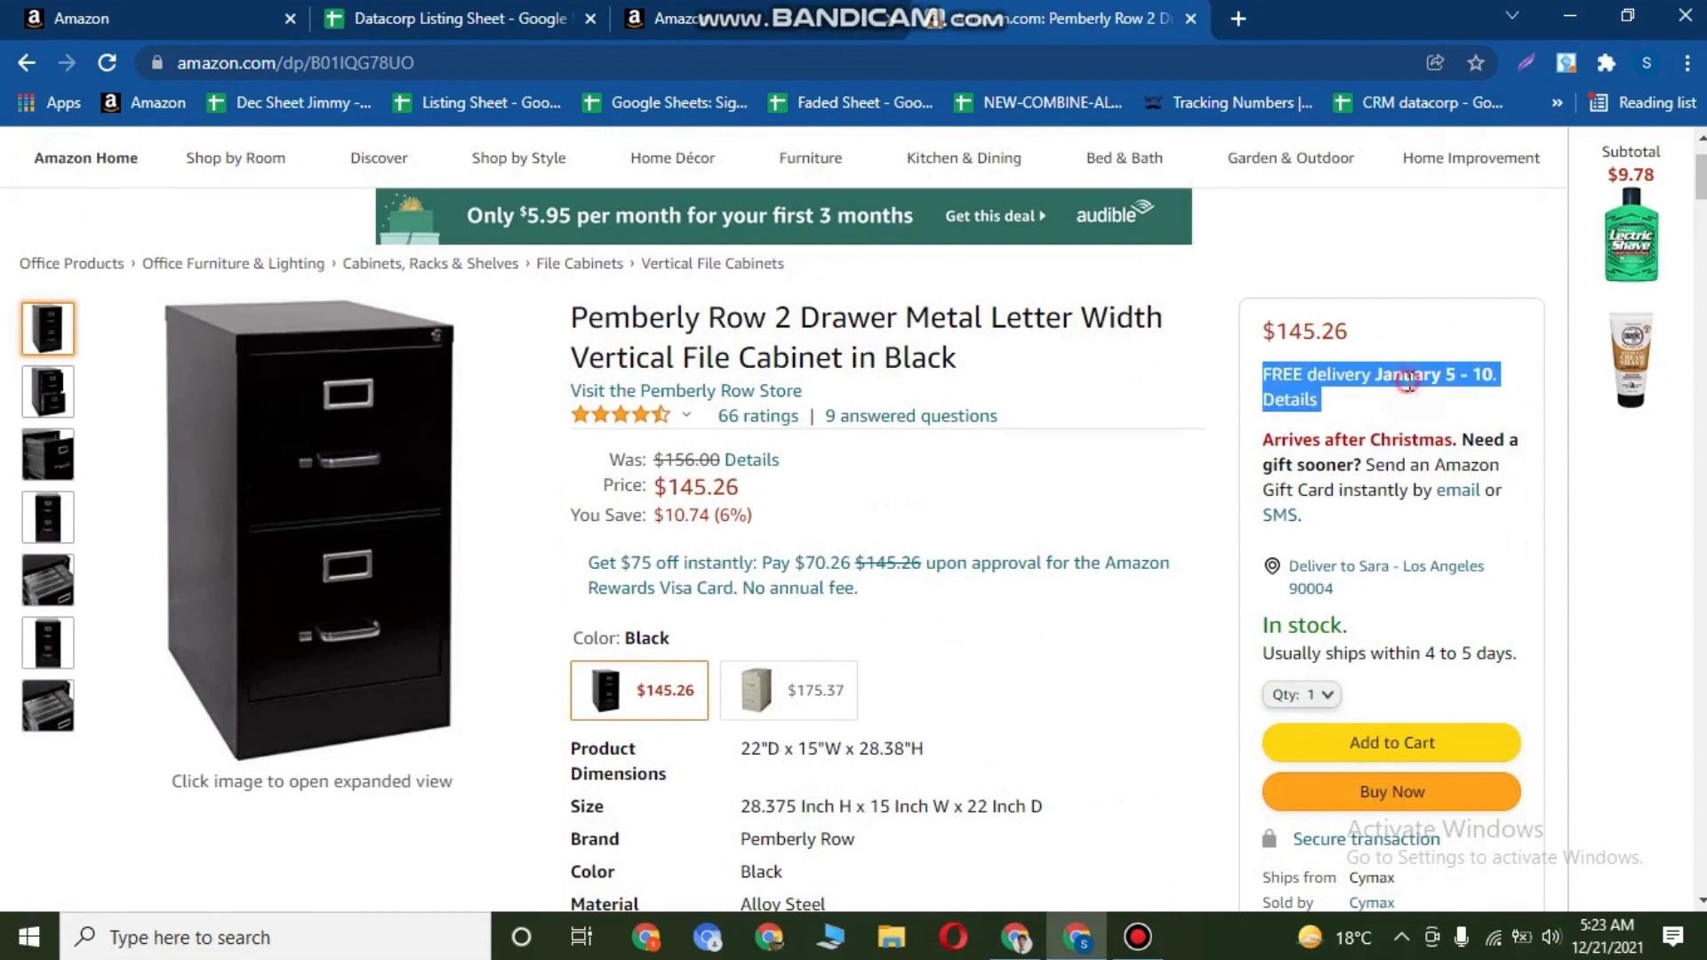
pyautogui.doubleClick(1409, 380)
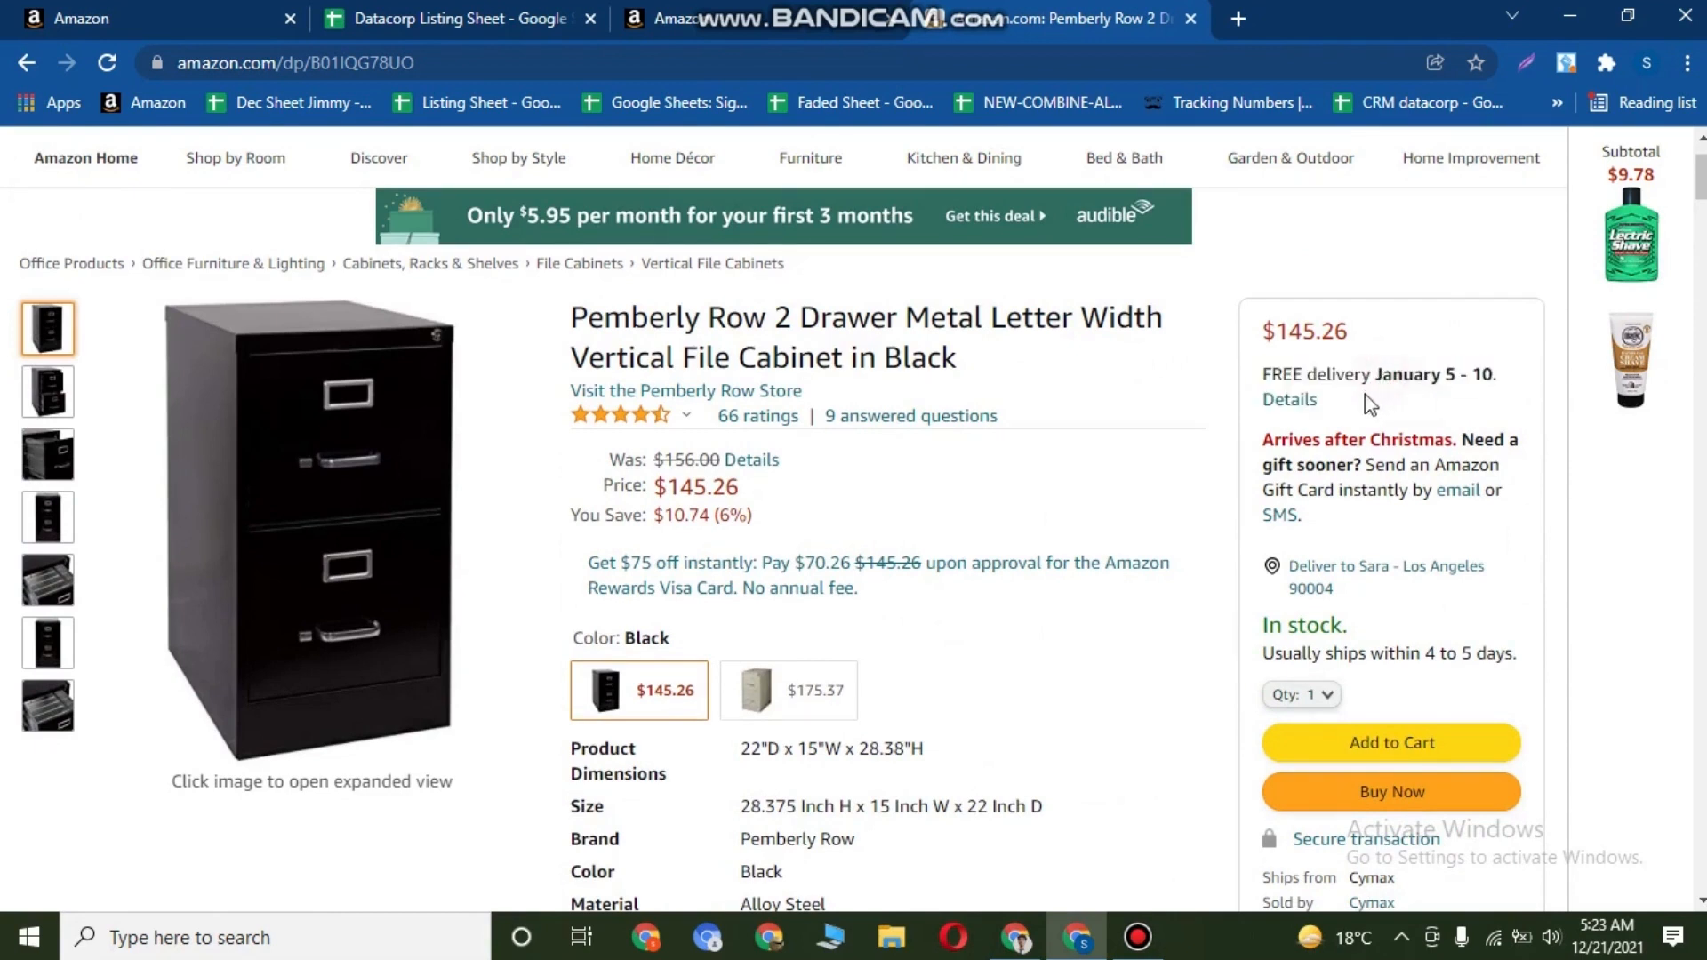
pyautogui.scroll(-1, 1363, 393)
pyautogui.moveTo(1361, 251); pyautogui.dragTo(1489, 253)
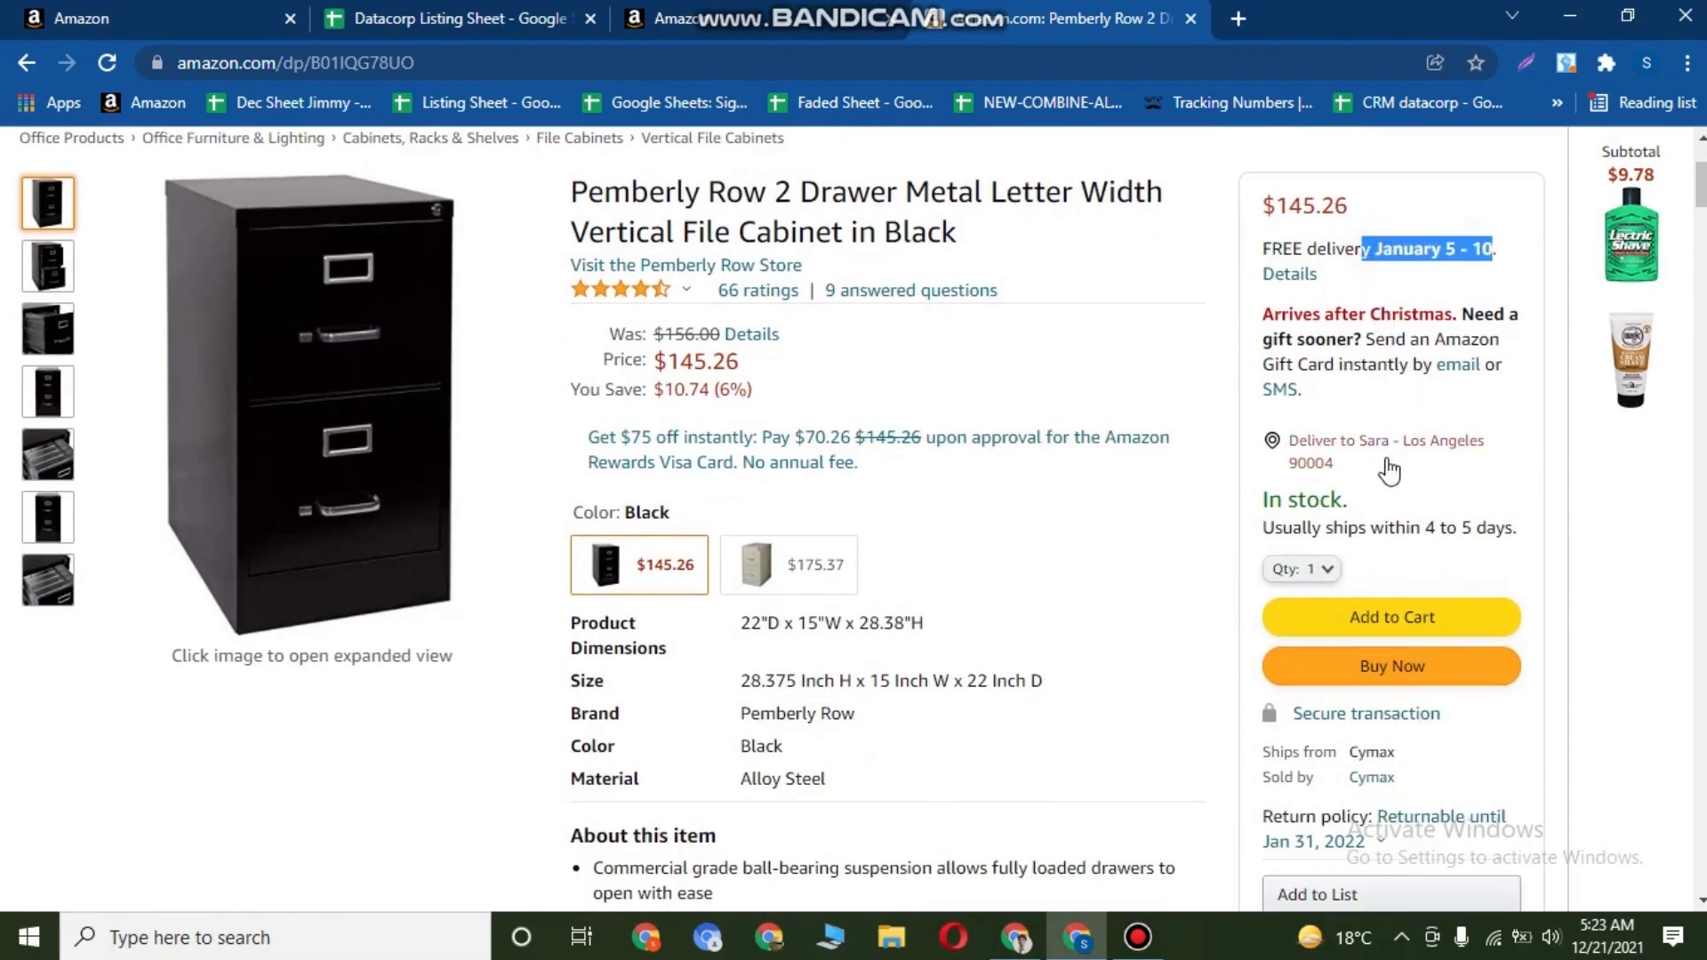
# Check the product's usual dispatch time and its holiday arrival notice.
pyautogui.moveTo(1326, 532); pyautogui.dragTo(1505, 531)
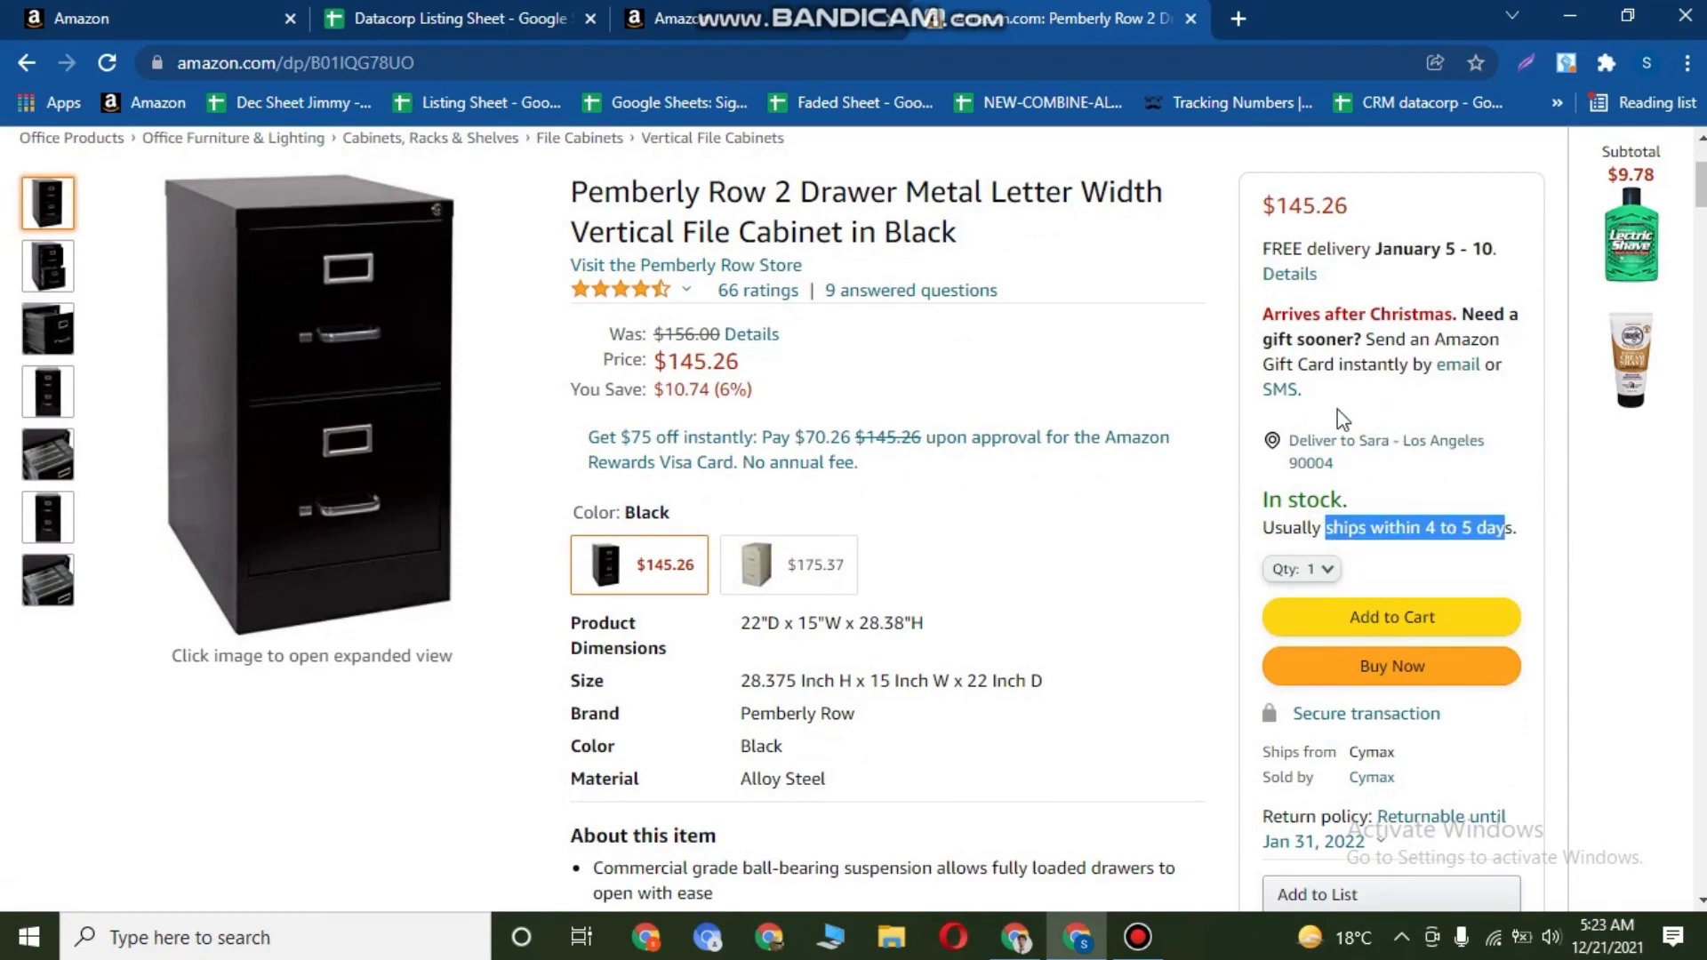
pyautogui.click(1295, 318)
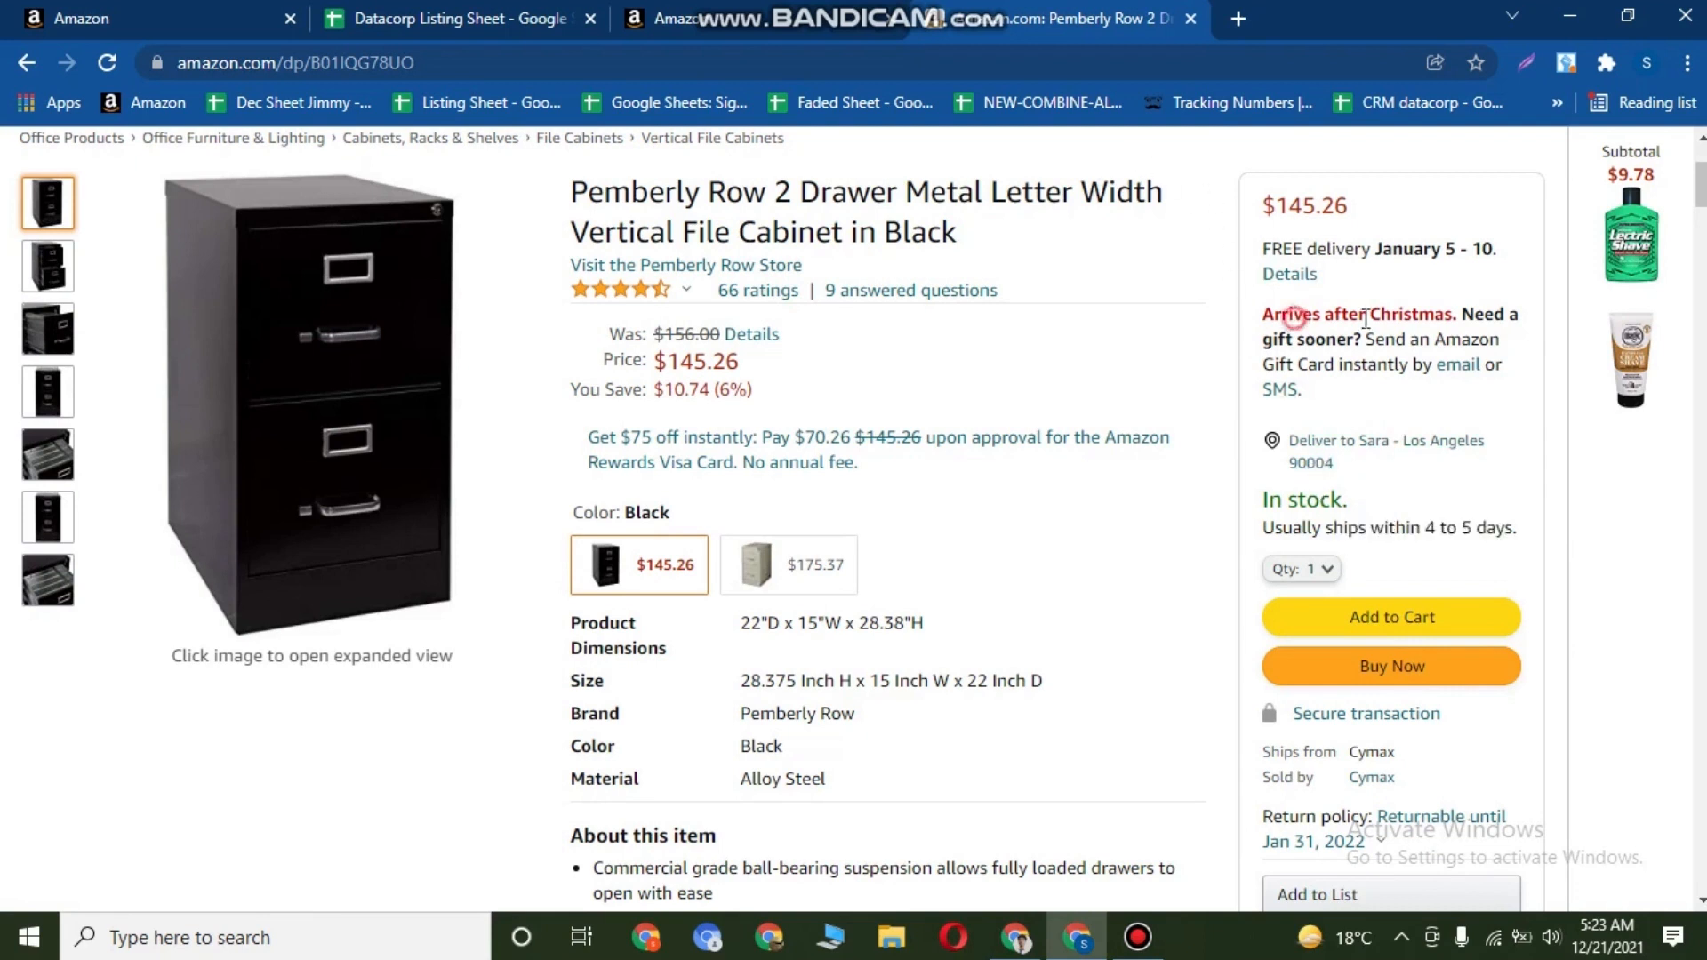
pyautogui.moveTo(1366, 318); pyautogui.dragTo(1379, 318)
pyautogui.moveTo(1263, 316); pyautogui.dragTo(1453, 315)
pyautogui.click(1336, 320)
pyautogui.moveTo(1263, 316); pyautogui.dragTo(1453, 316)
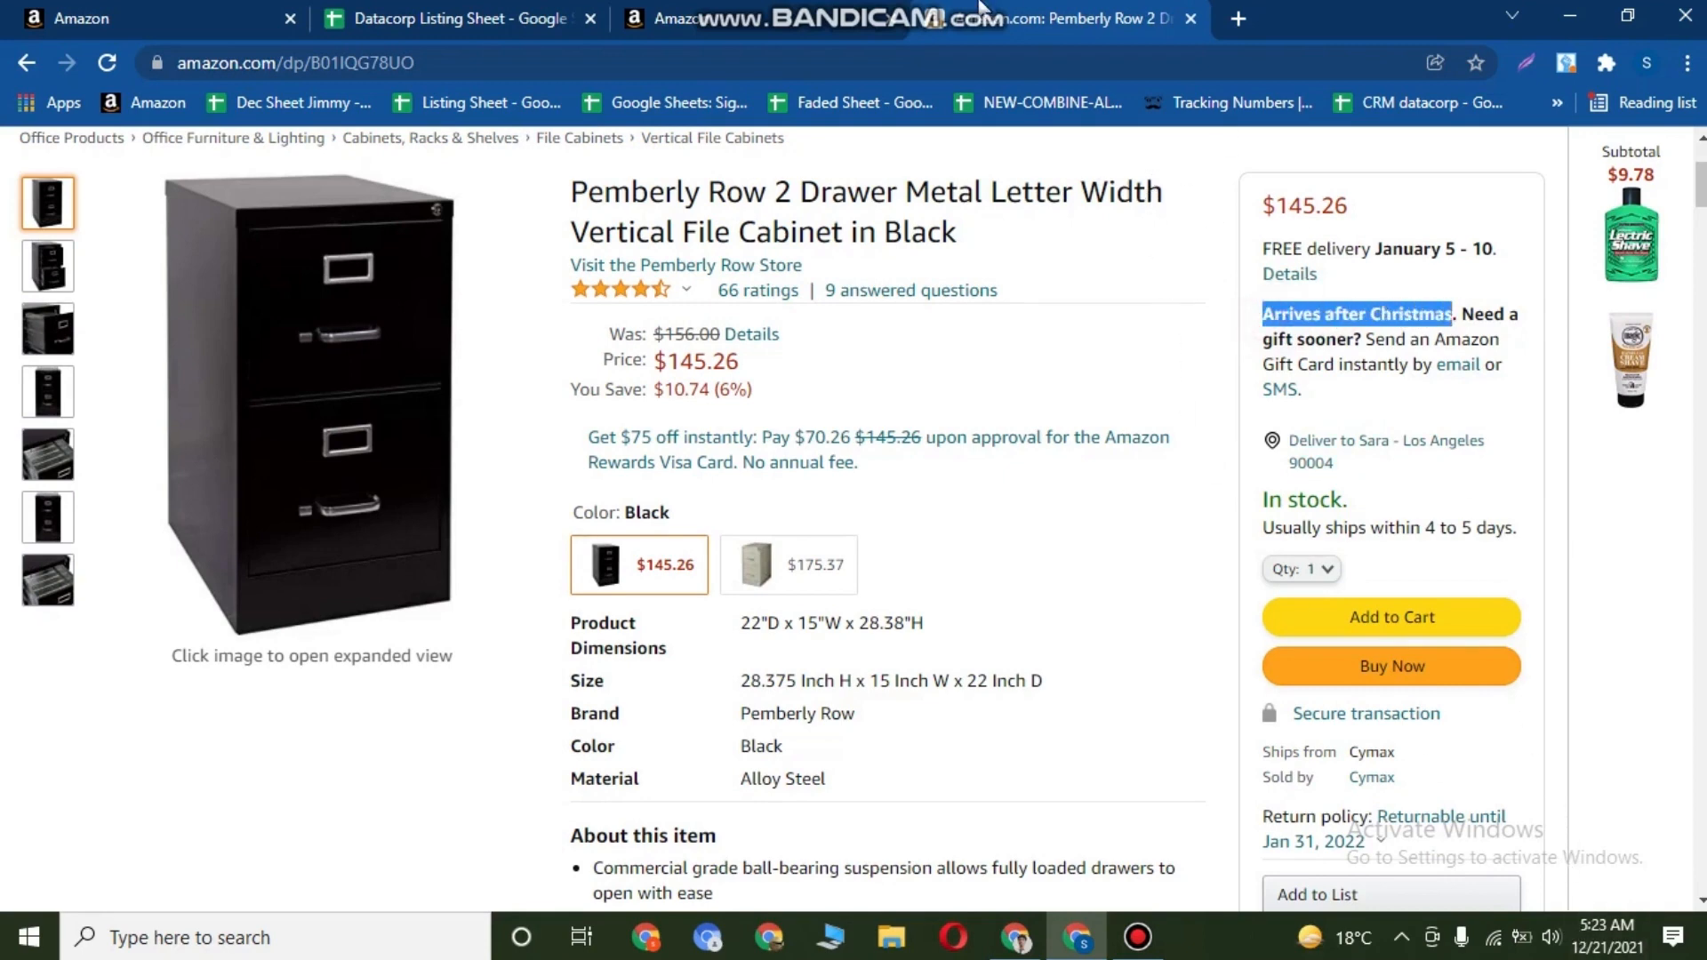
# Go back to the Shipping Templates page and look over the template list and the US Template's details.
pyautogui.click(856, 23)
pyautogui.scroll(-2, 930, 362)
pyautogui.scroll(2, 777, 362)
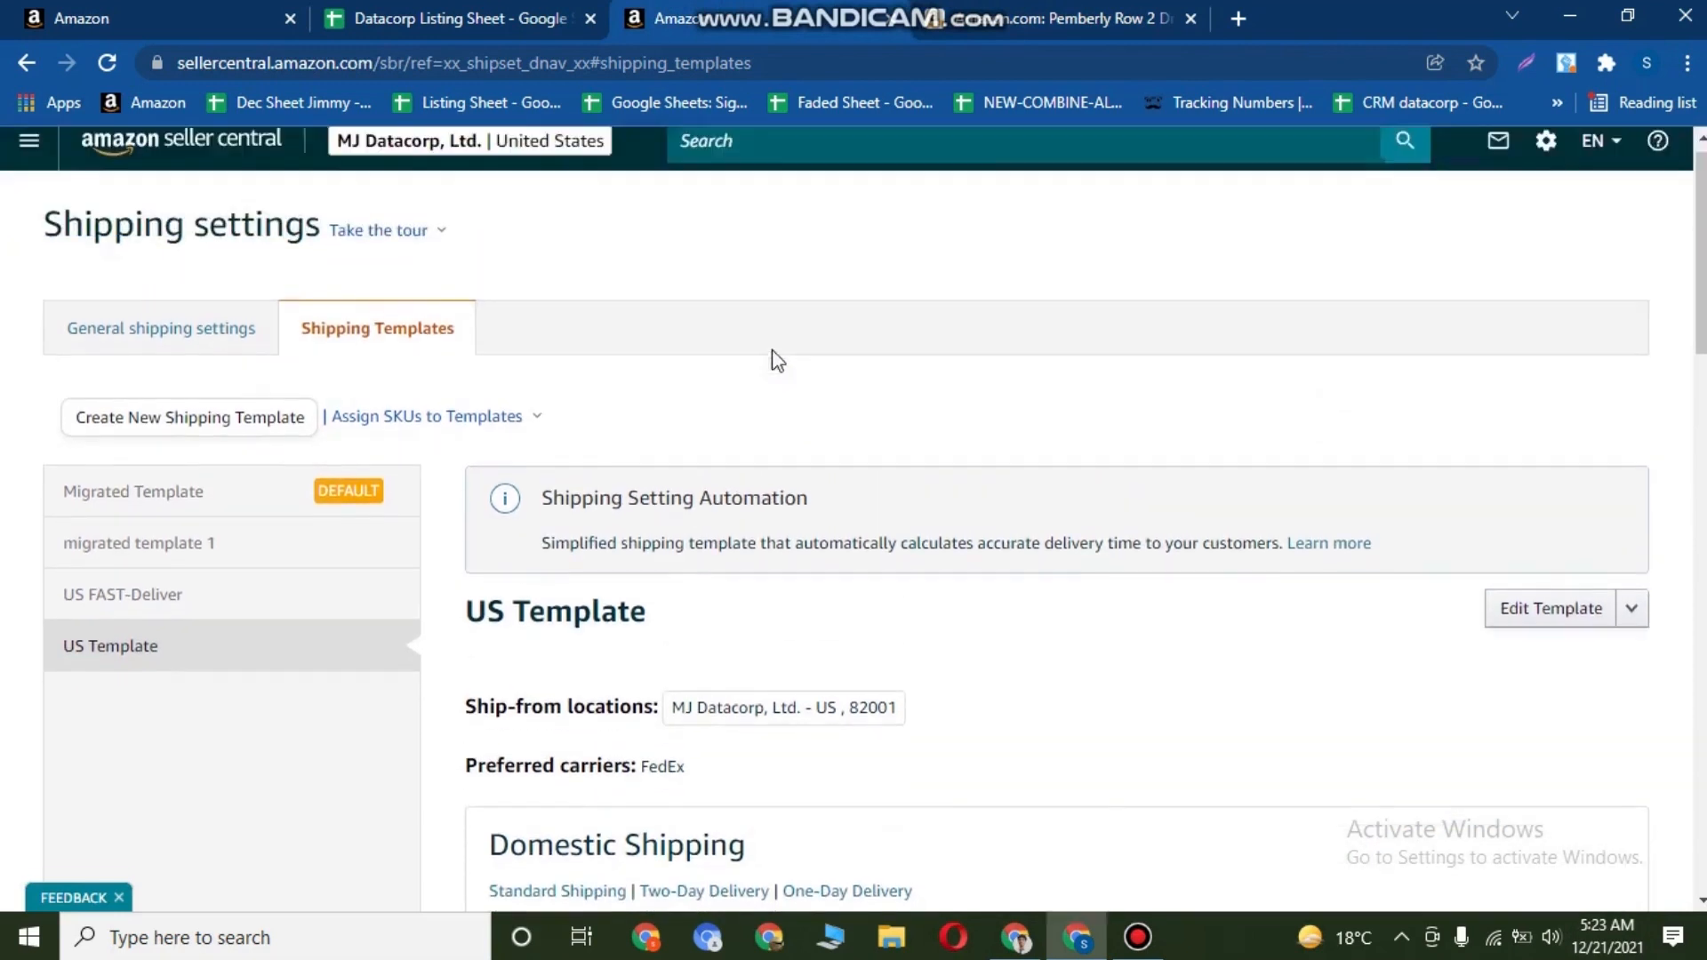
pyautogui.scroll(-2, 358, 690)
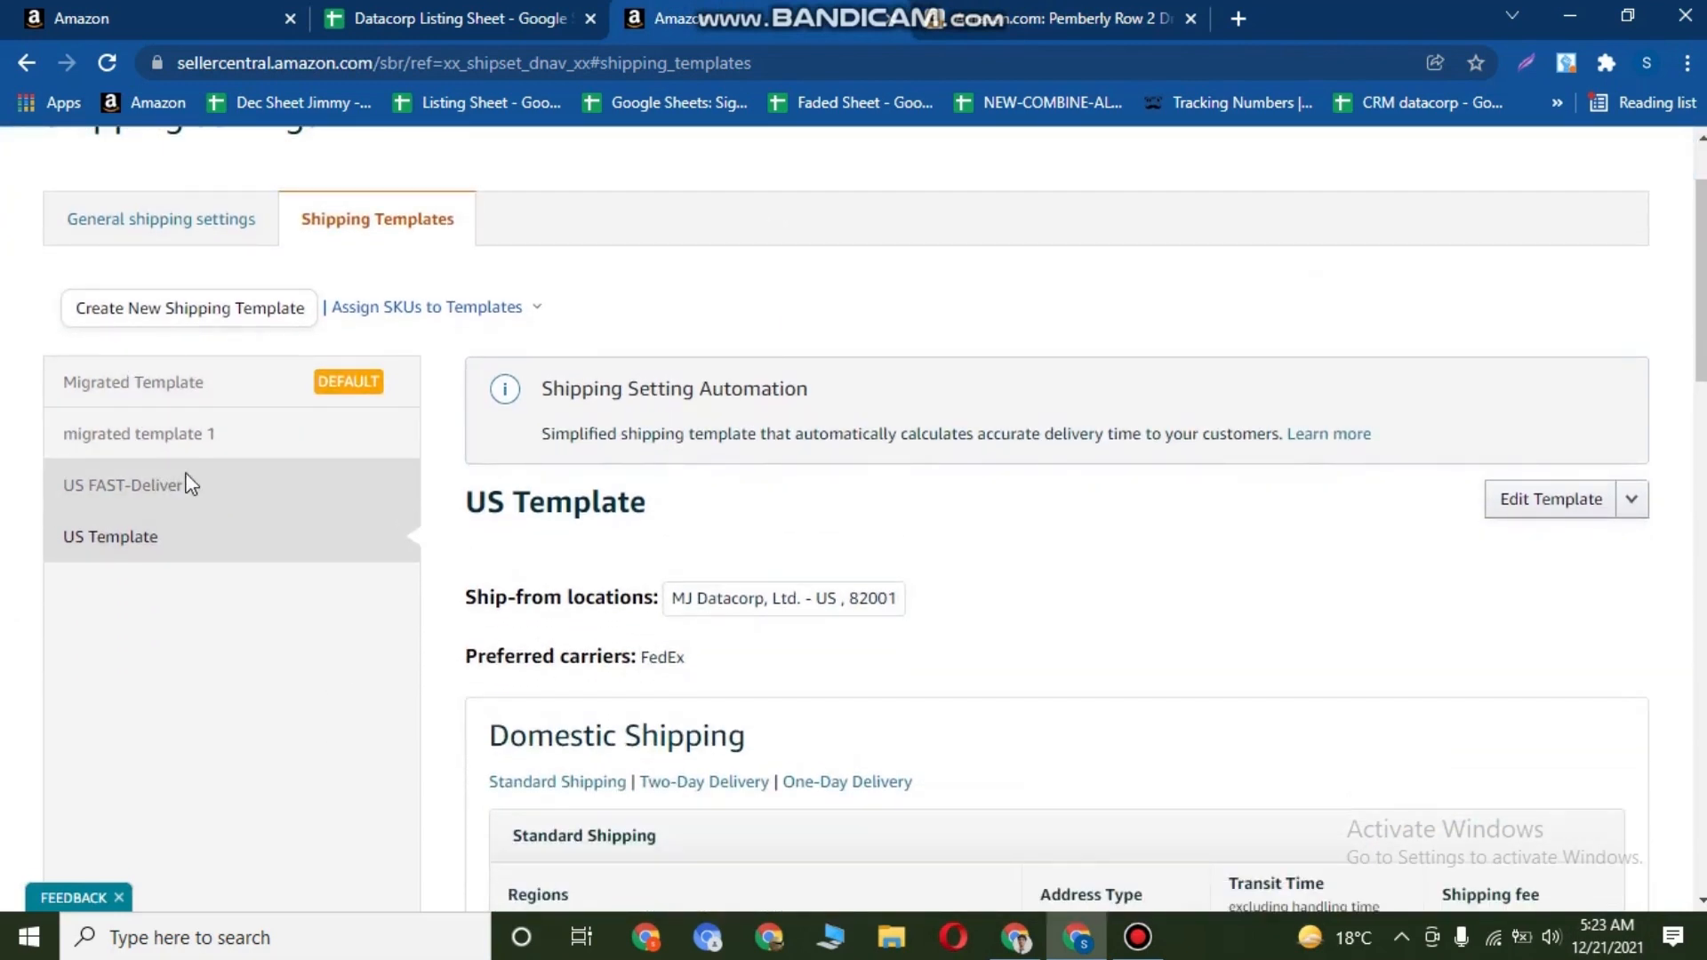
pyautogui.scroll(3, 51, 380)
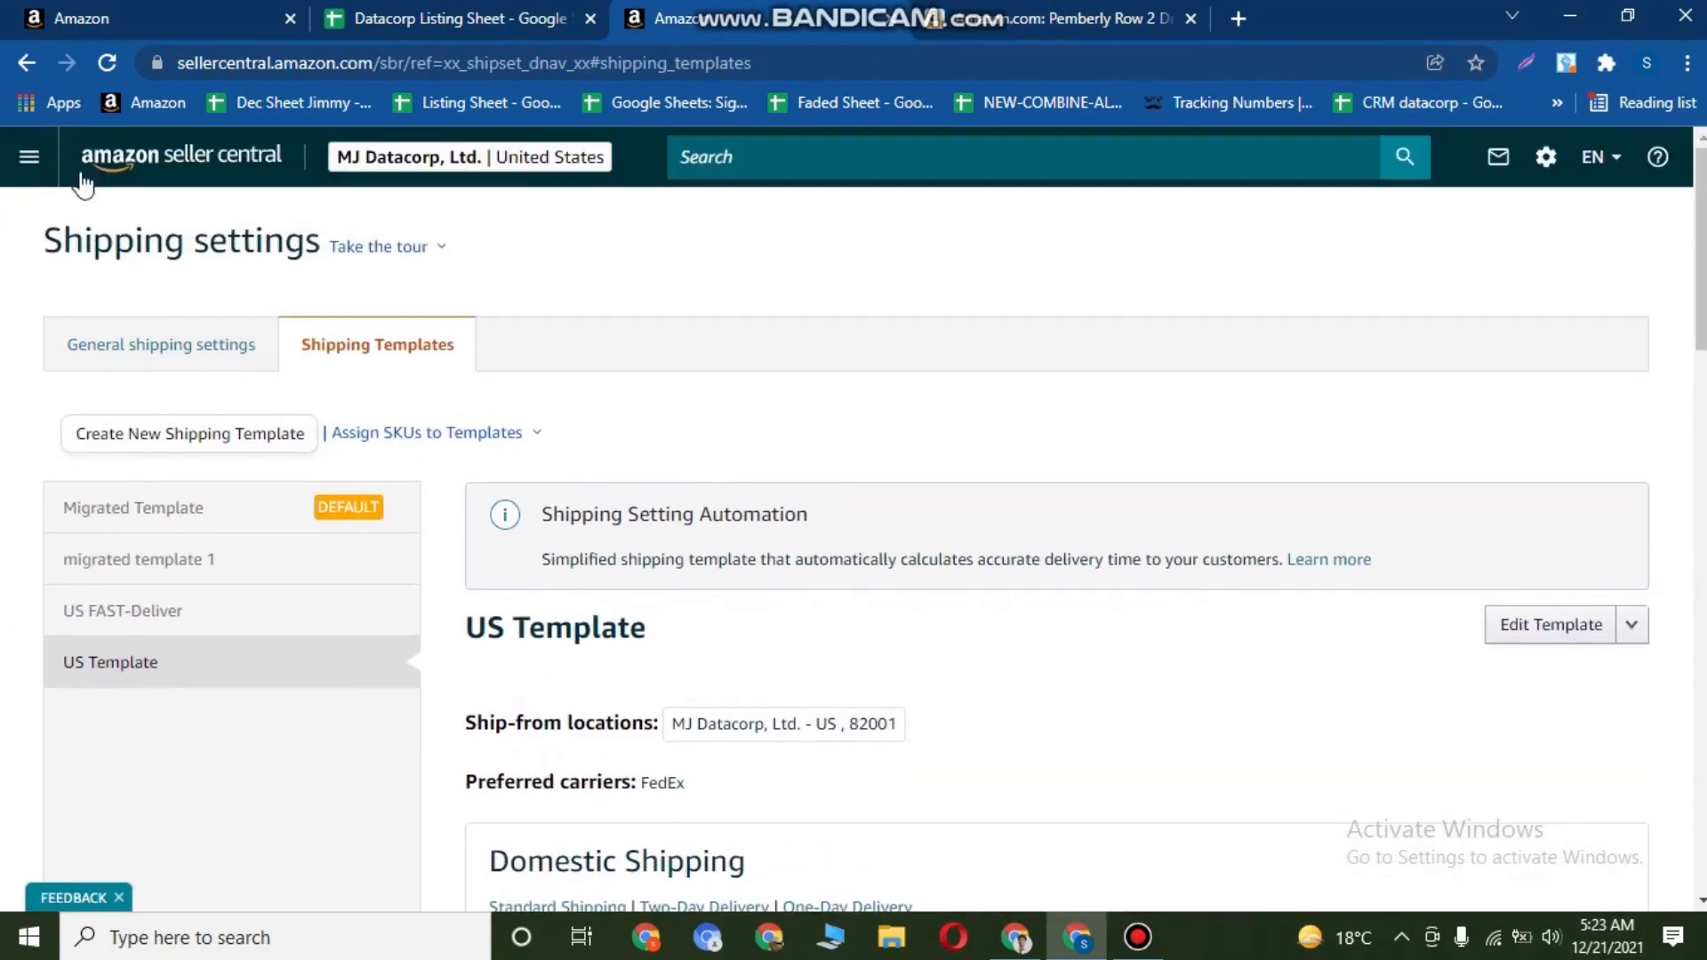
# Start a new blank shipping template from the account's Shipping Settings, skipping the Shipping Settings Automation setup.
pyautogui.click(105, 173)
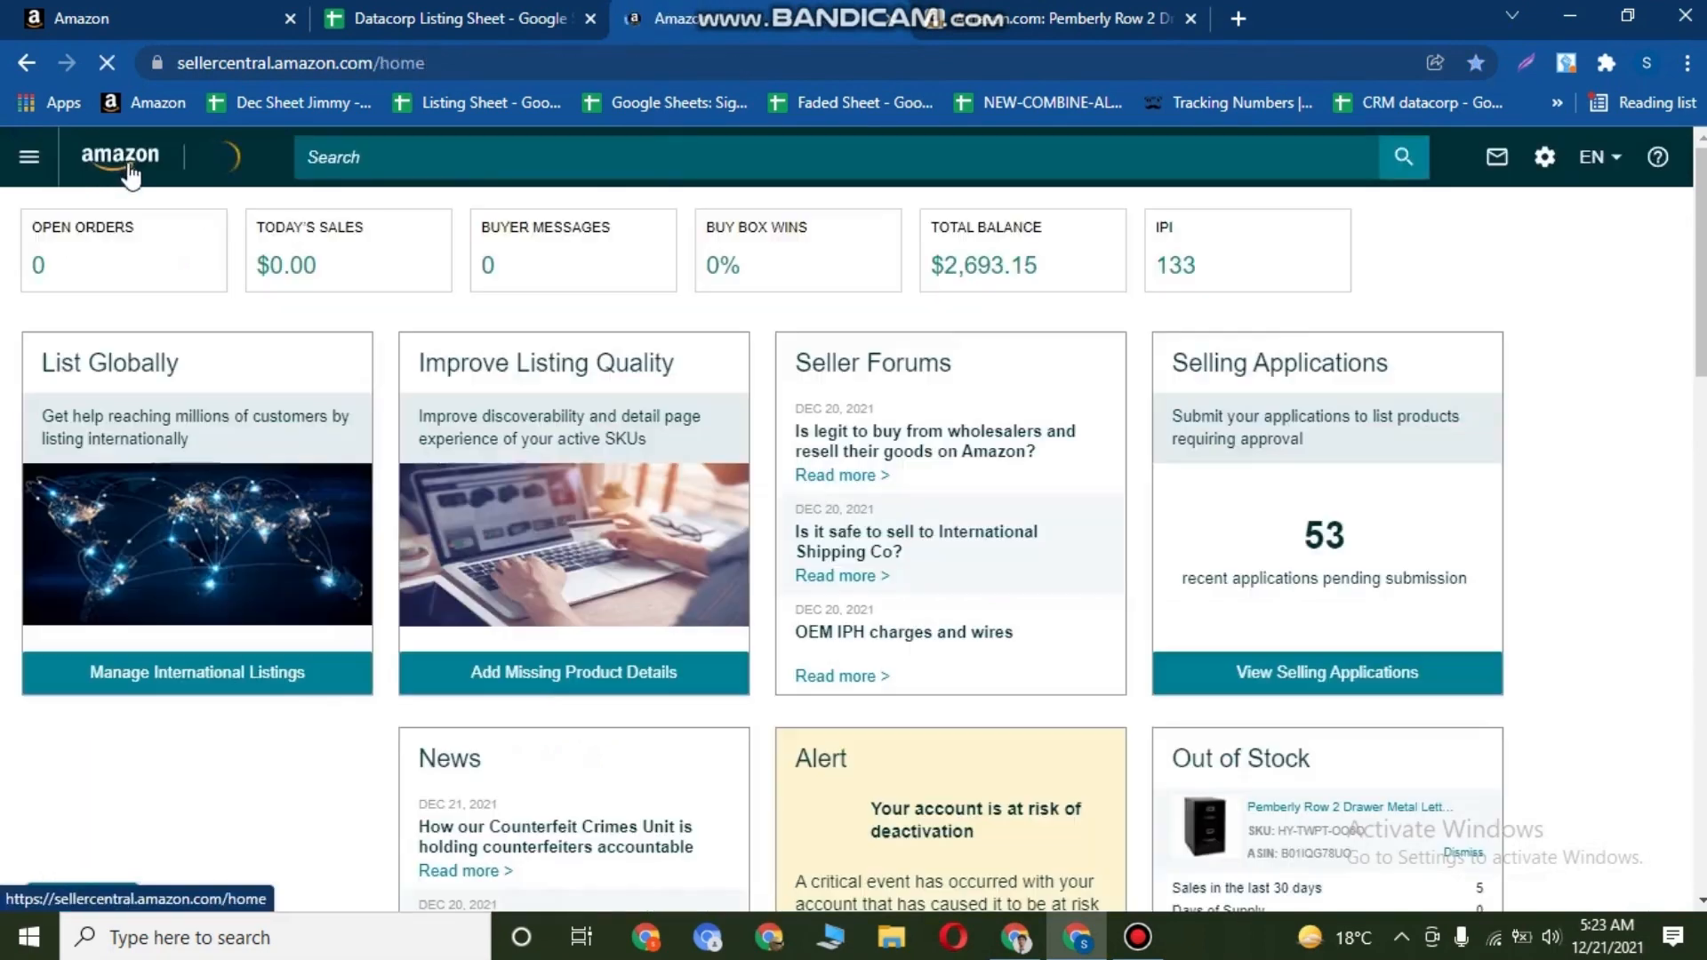
pyautogui.click(1545, 157)
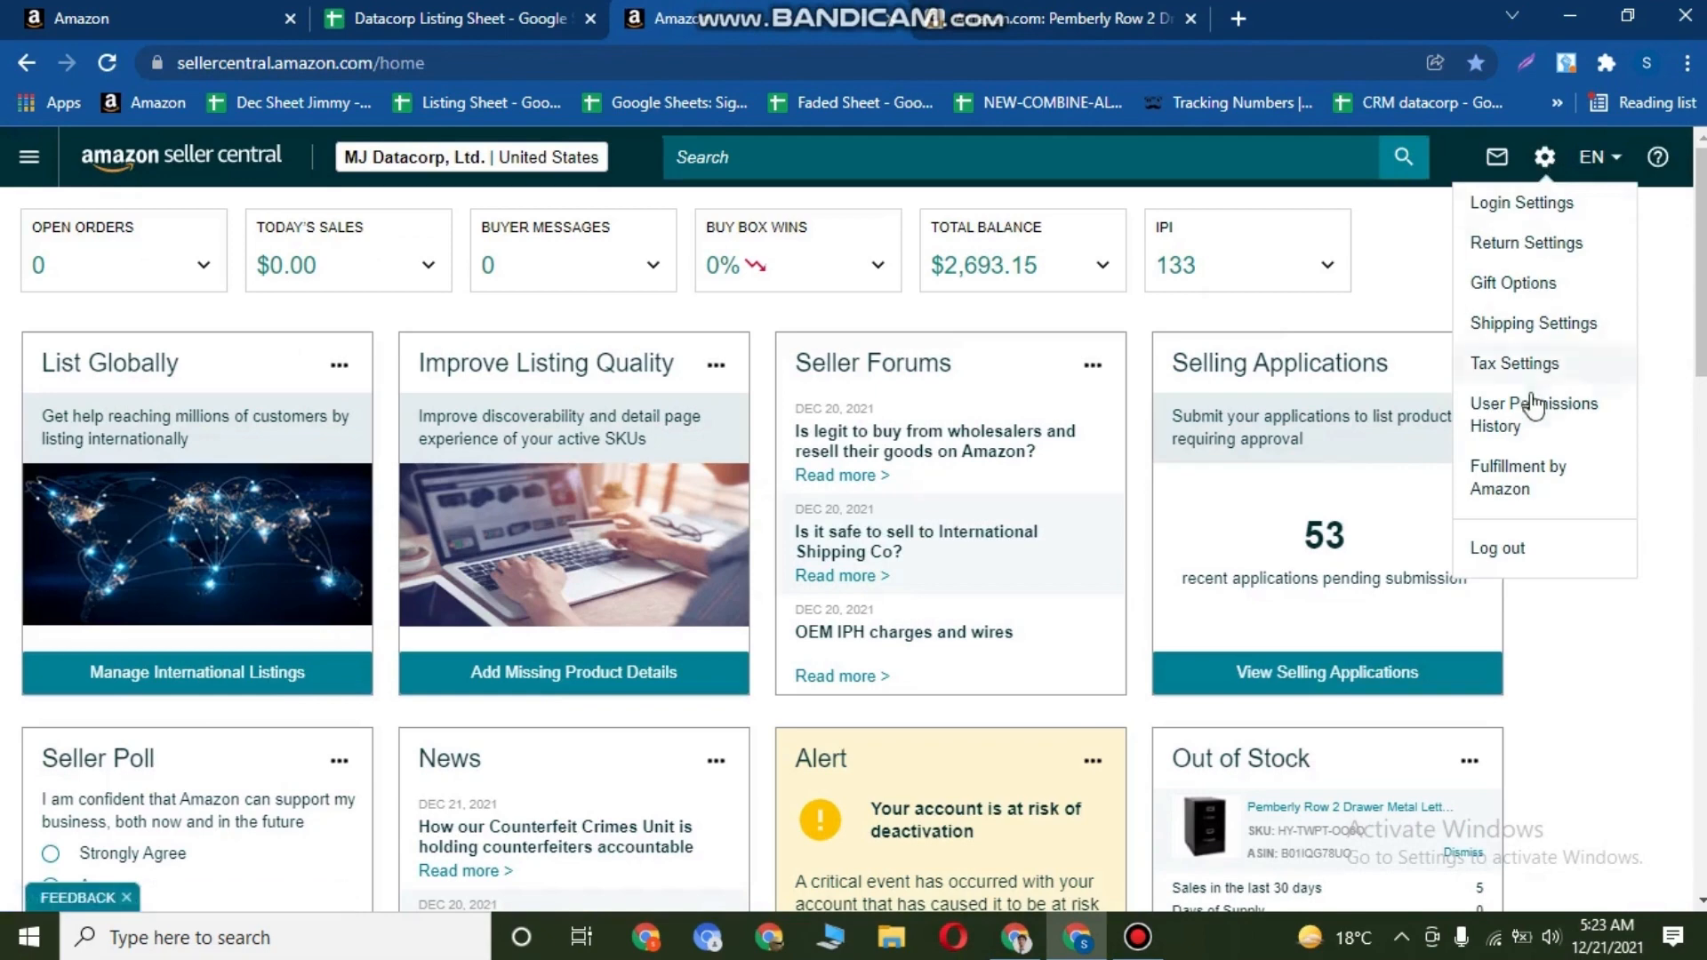
pyautogui.click(1494, 321)
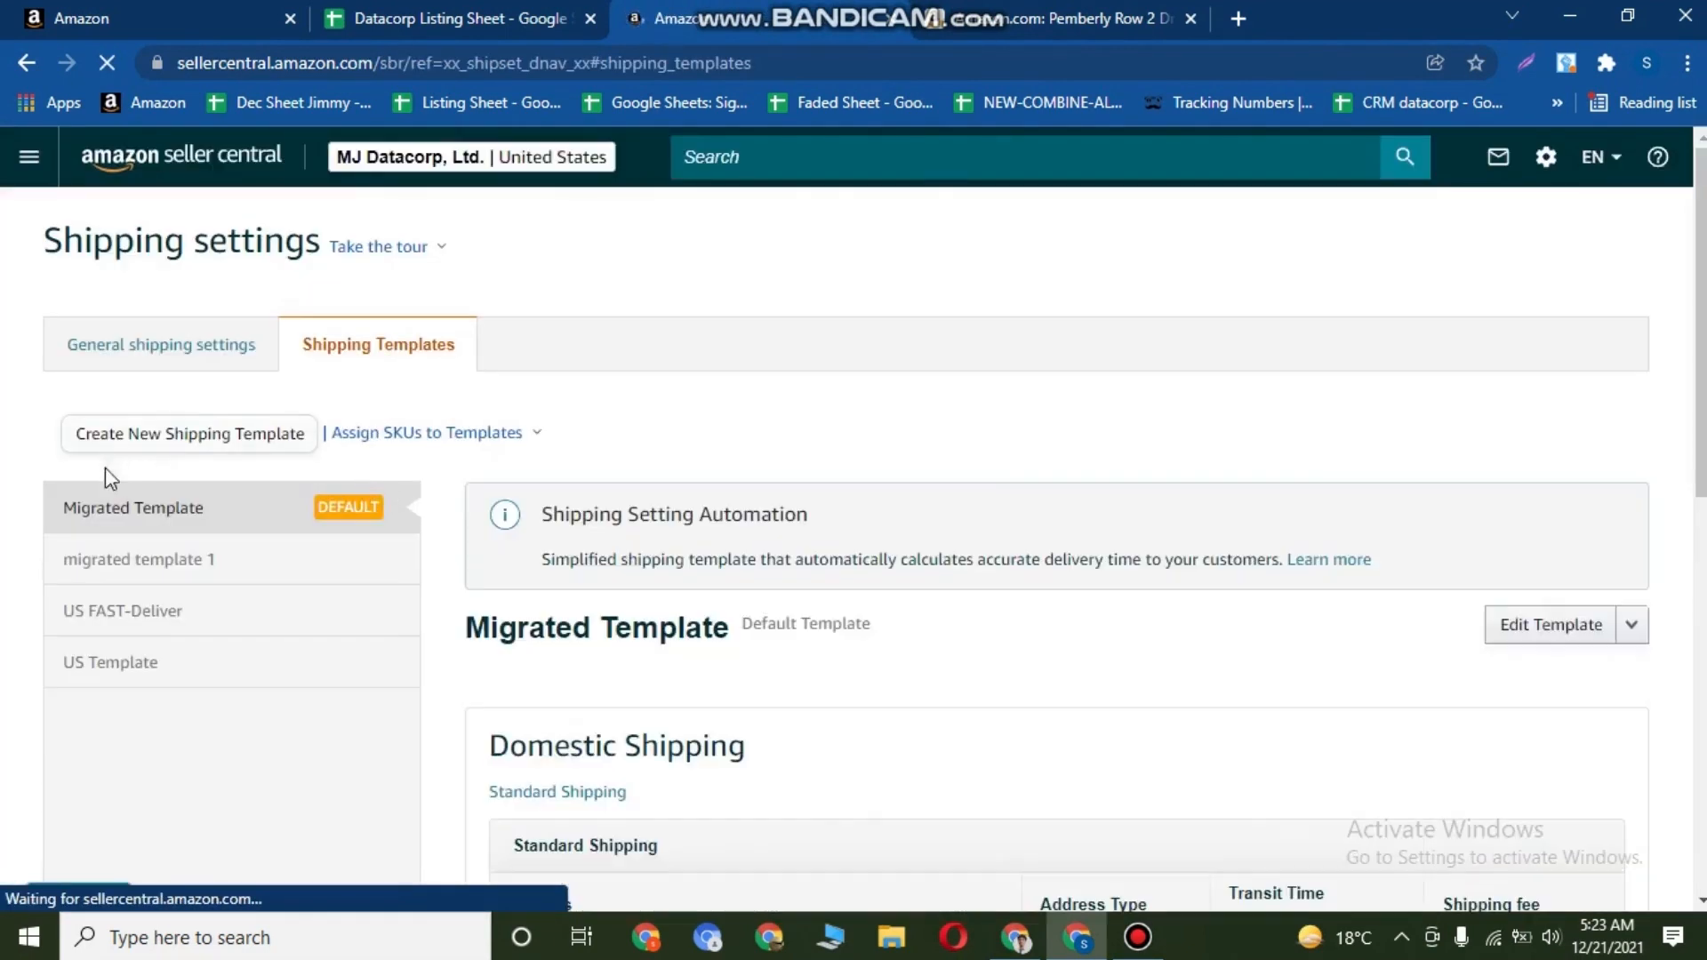
pyautogui.click(178, 445)
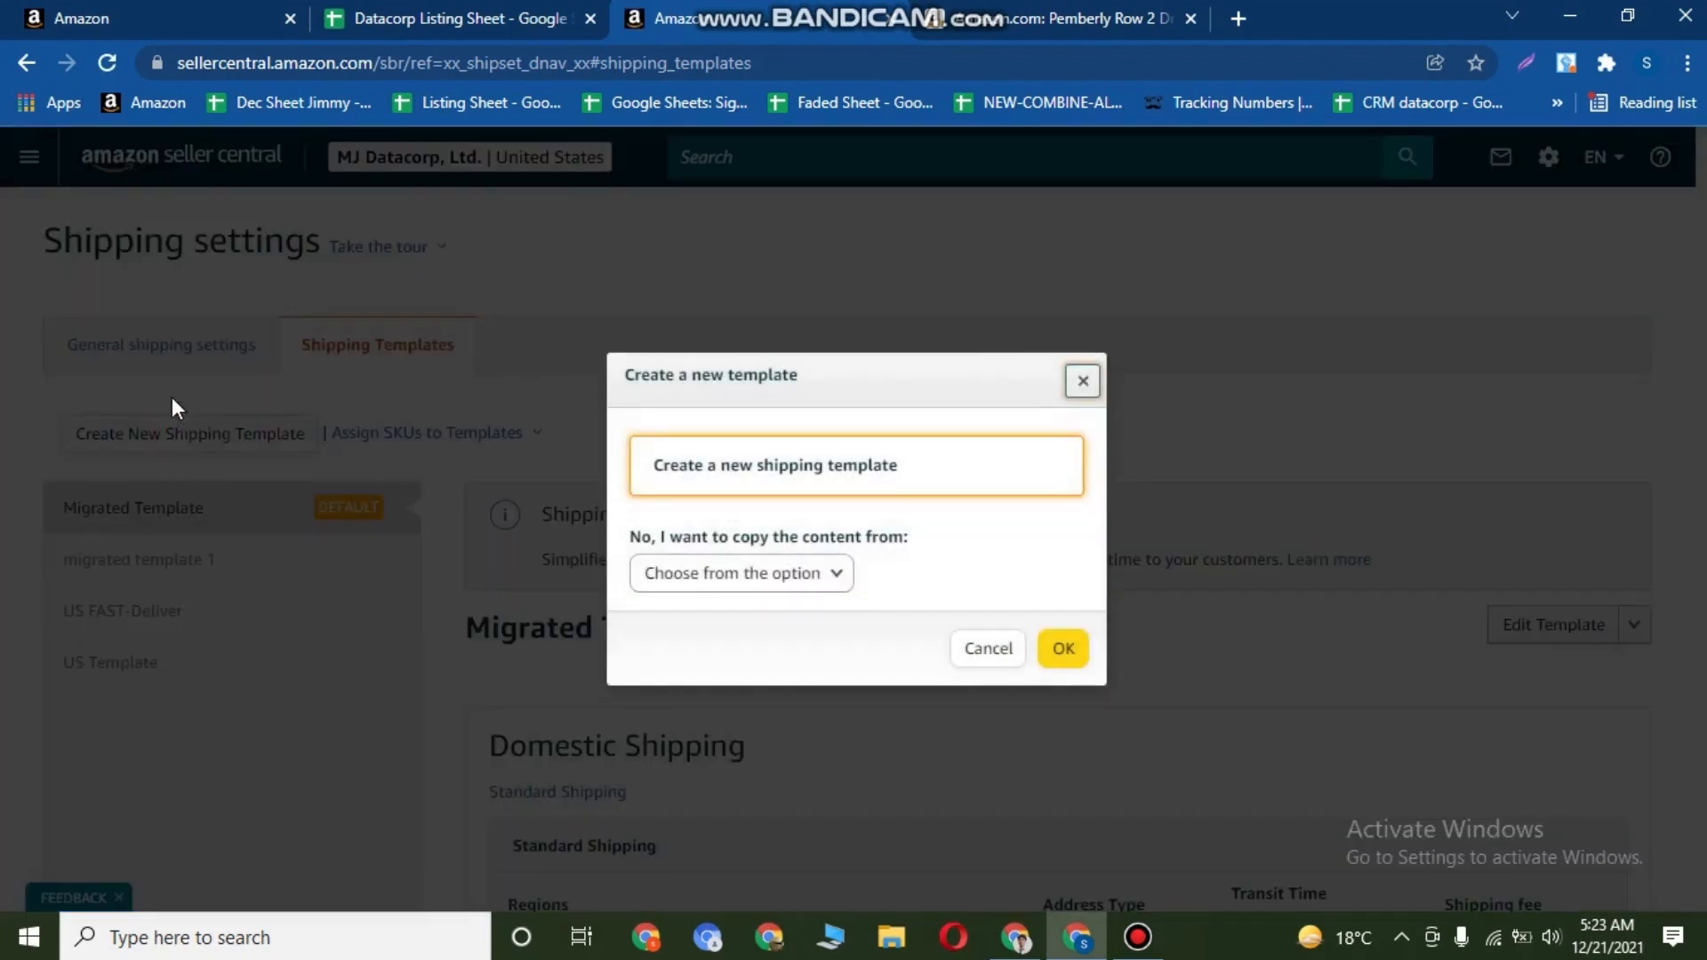
pyautogui.click(1063, 648)
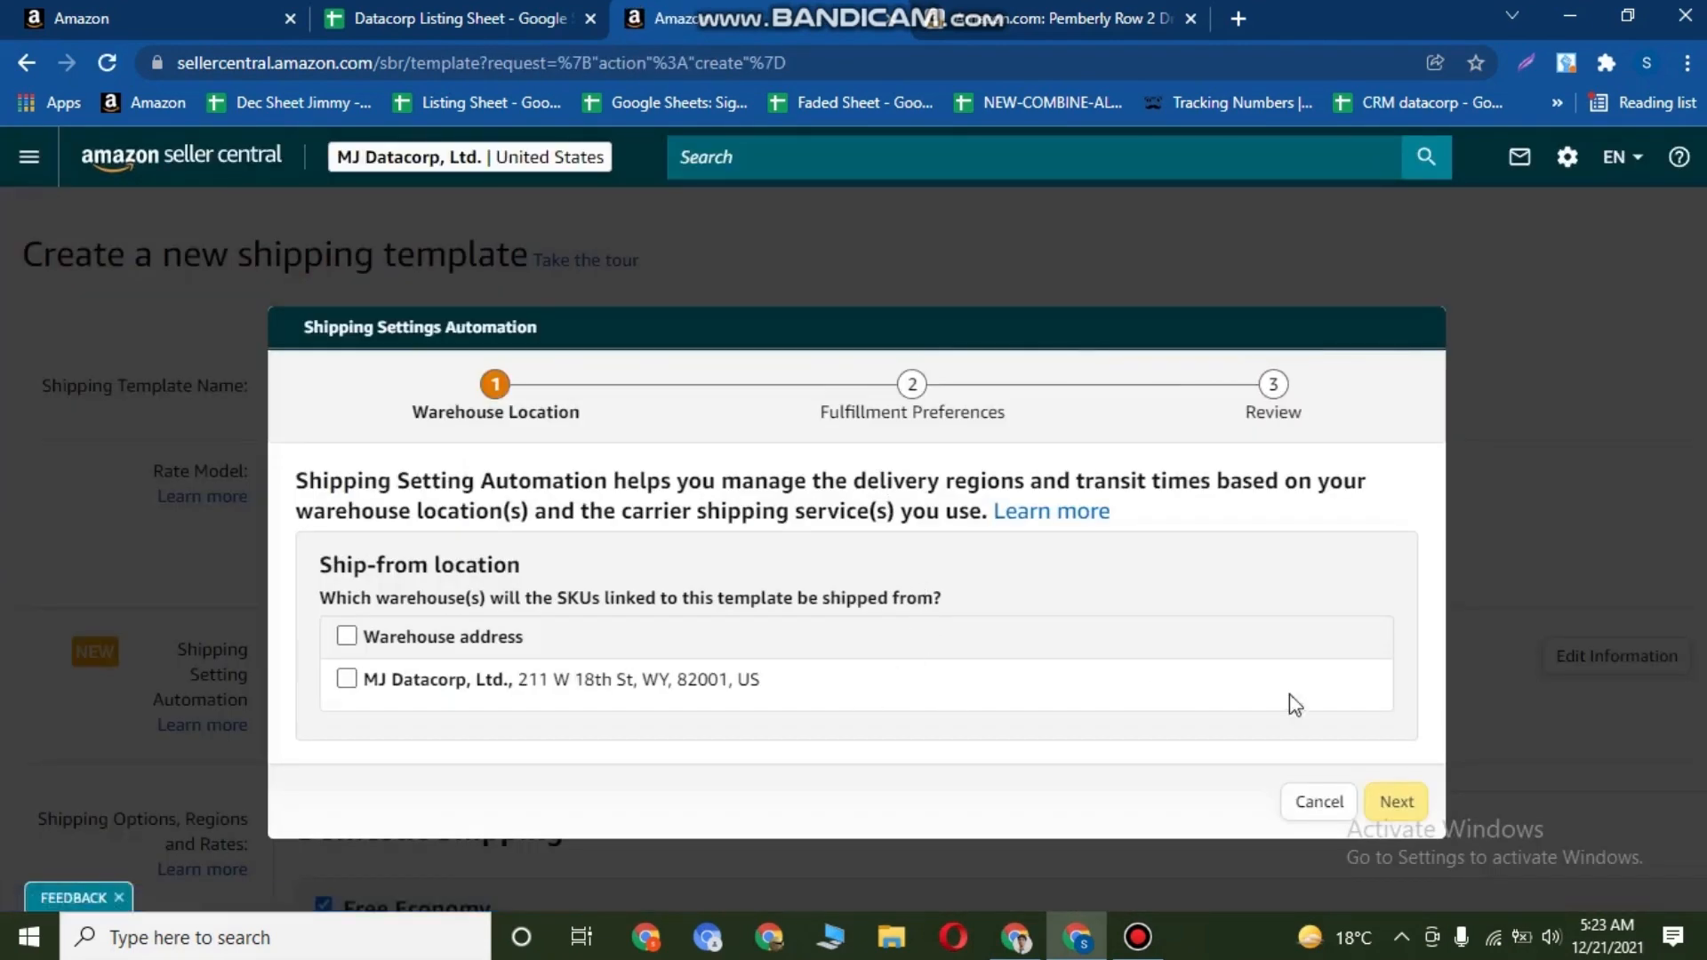
pyautogui.click(1310, 803)
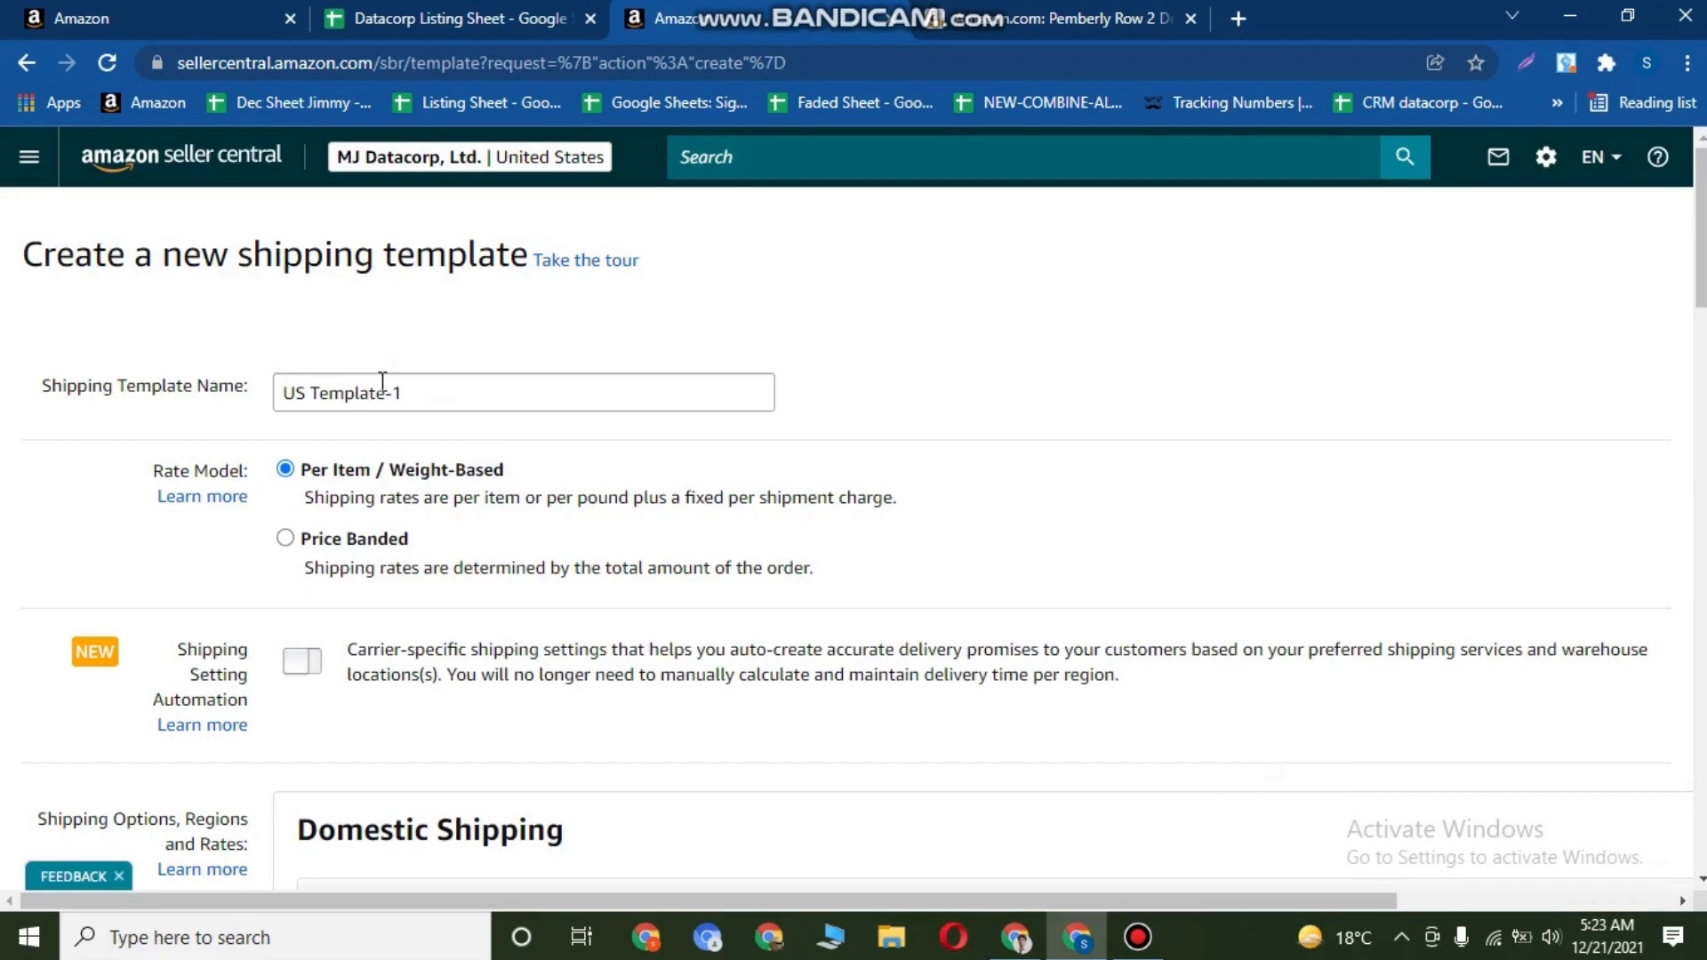
# Name the new shipping template WM-Standard-Template.
pyautogui.click(382, 384)
pyautogui.tripleClick(391, 384)
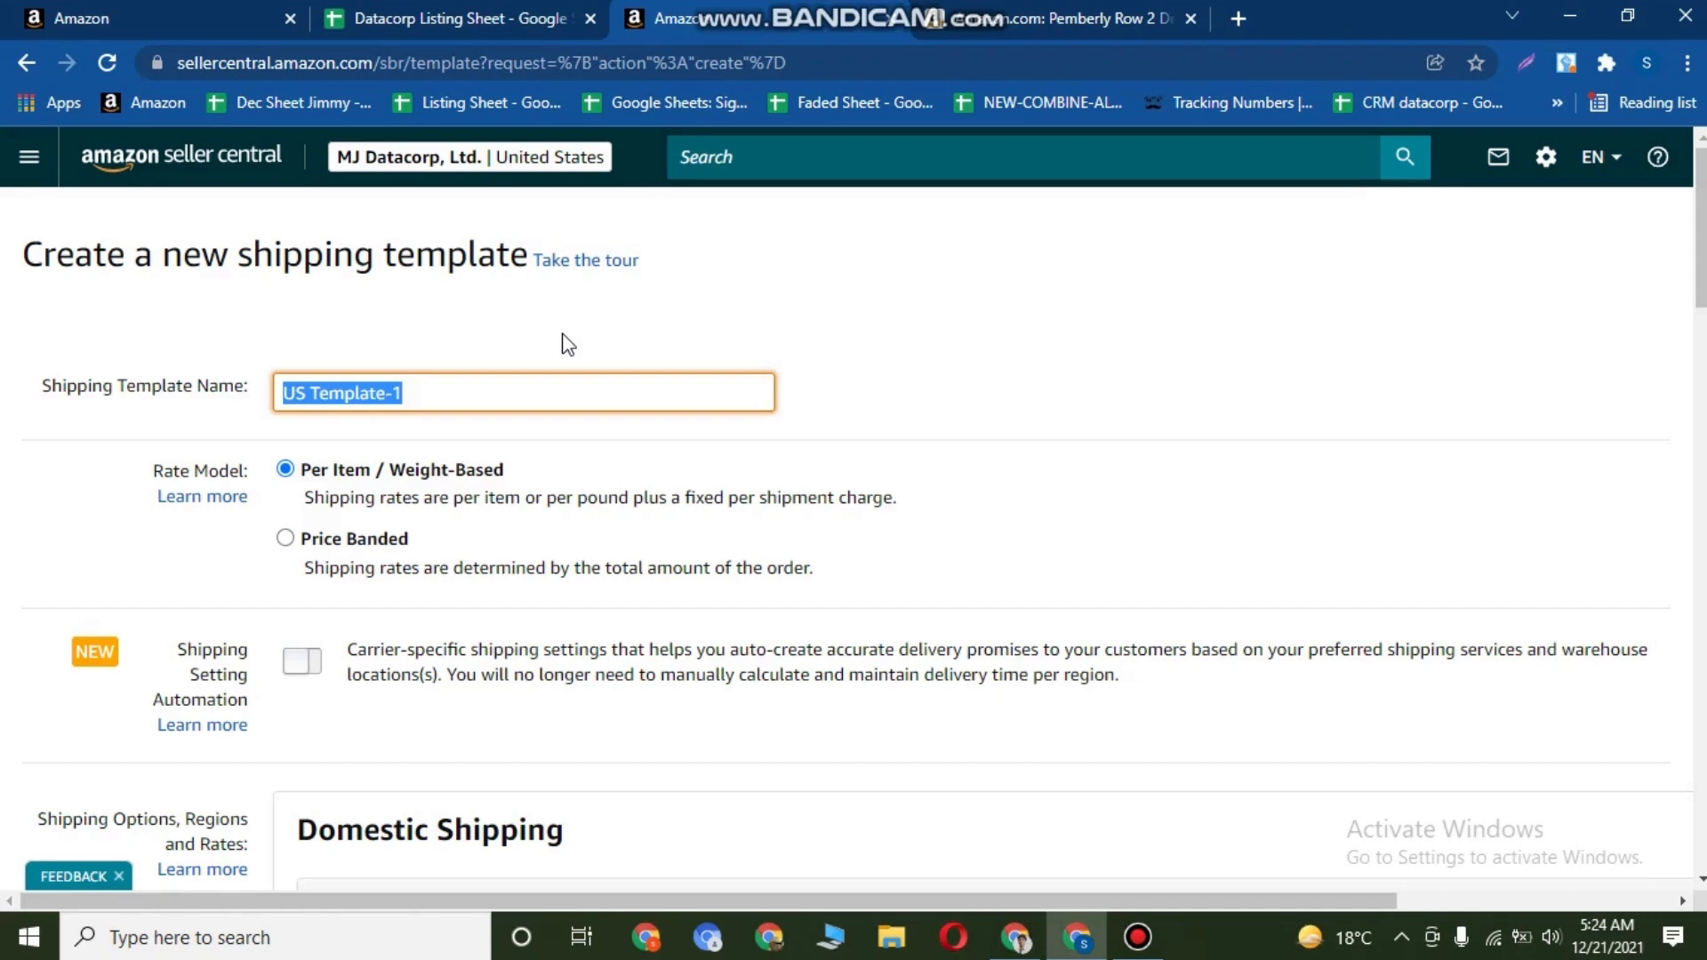
pyautogui.write('WM-')
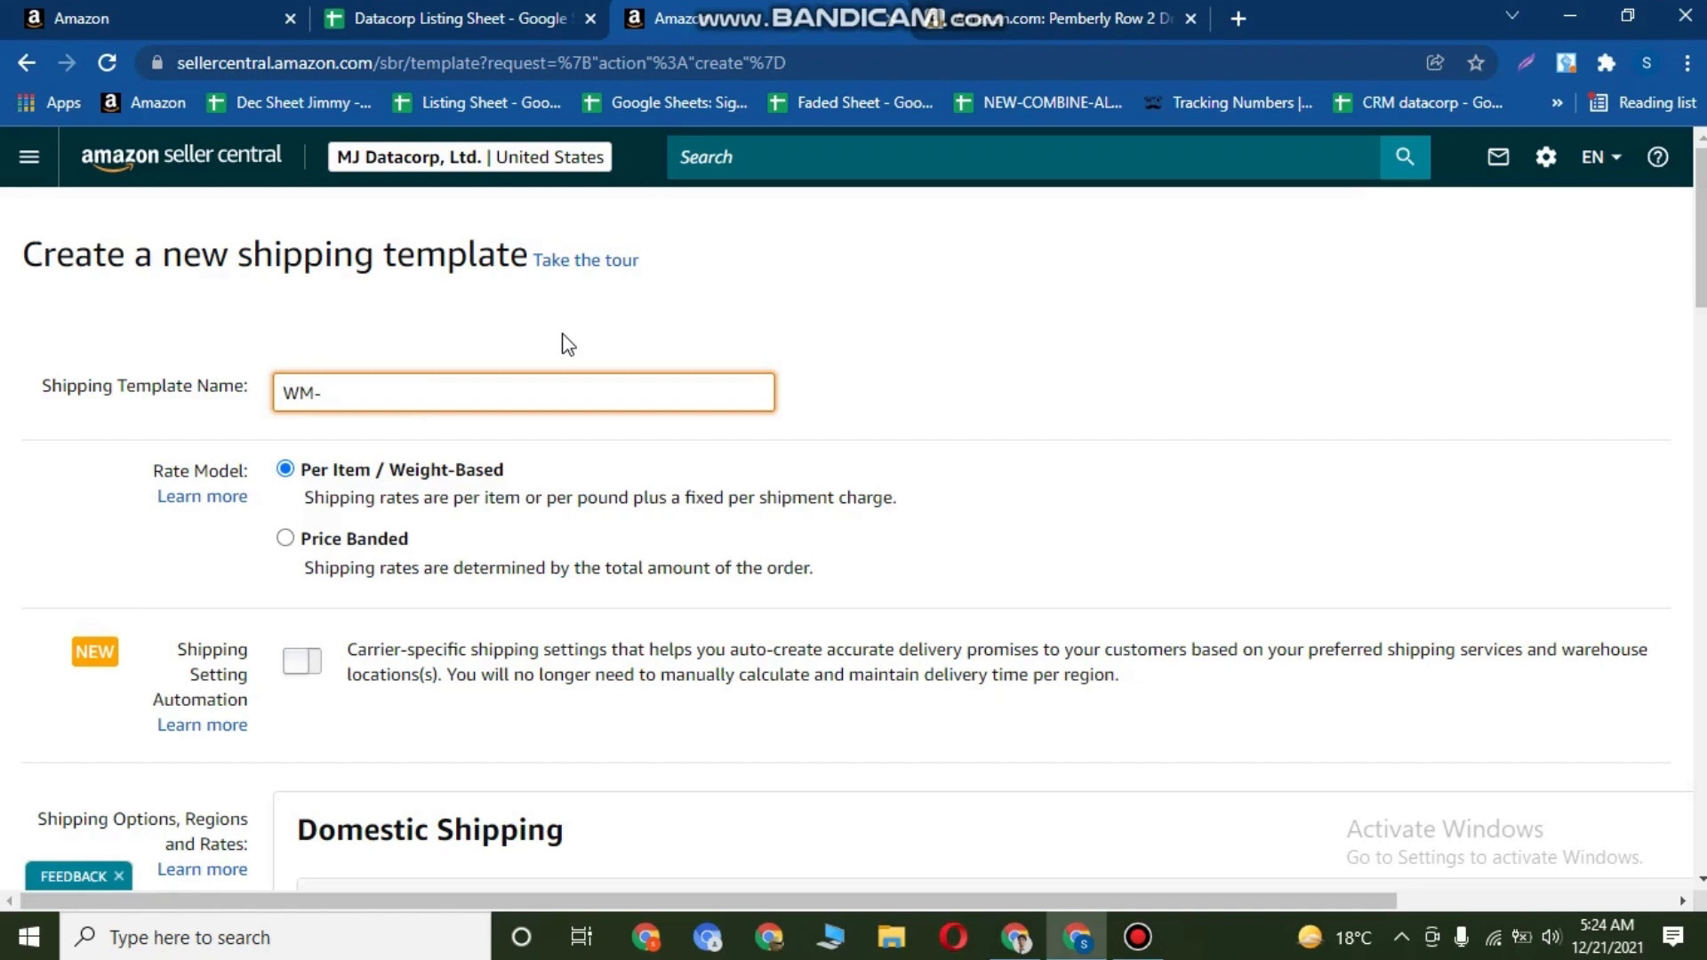
pyautogui.write('Standard')
pyautogui.write('_Two')
pyautogui.press('BackSpace')
pyautogui.press('BackSpace')
pyautogui.press('BackSpace')
pyautogui.write('Template')
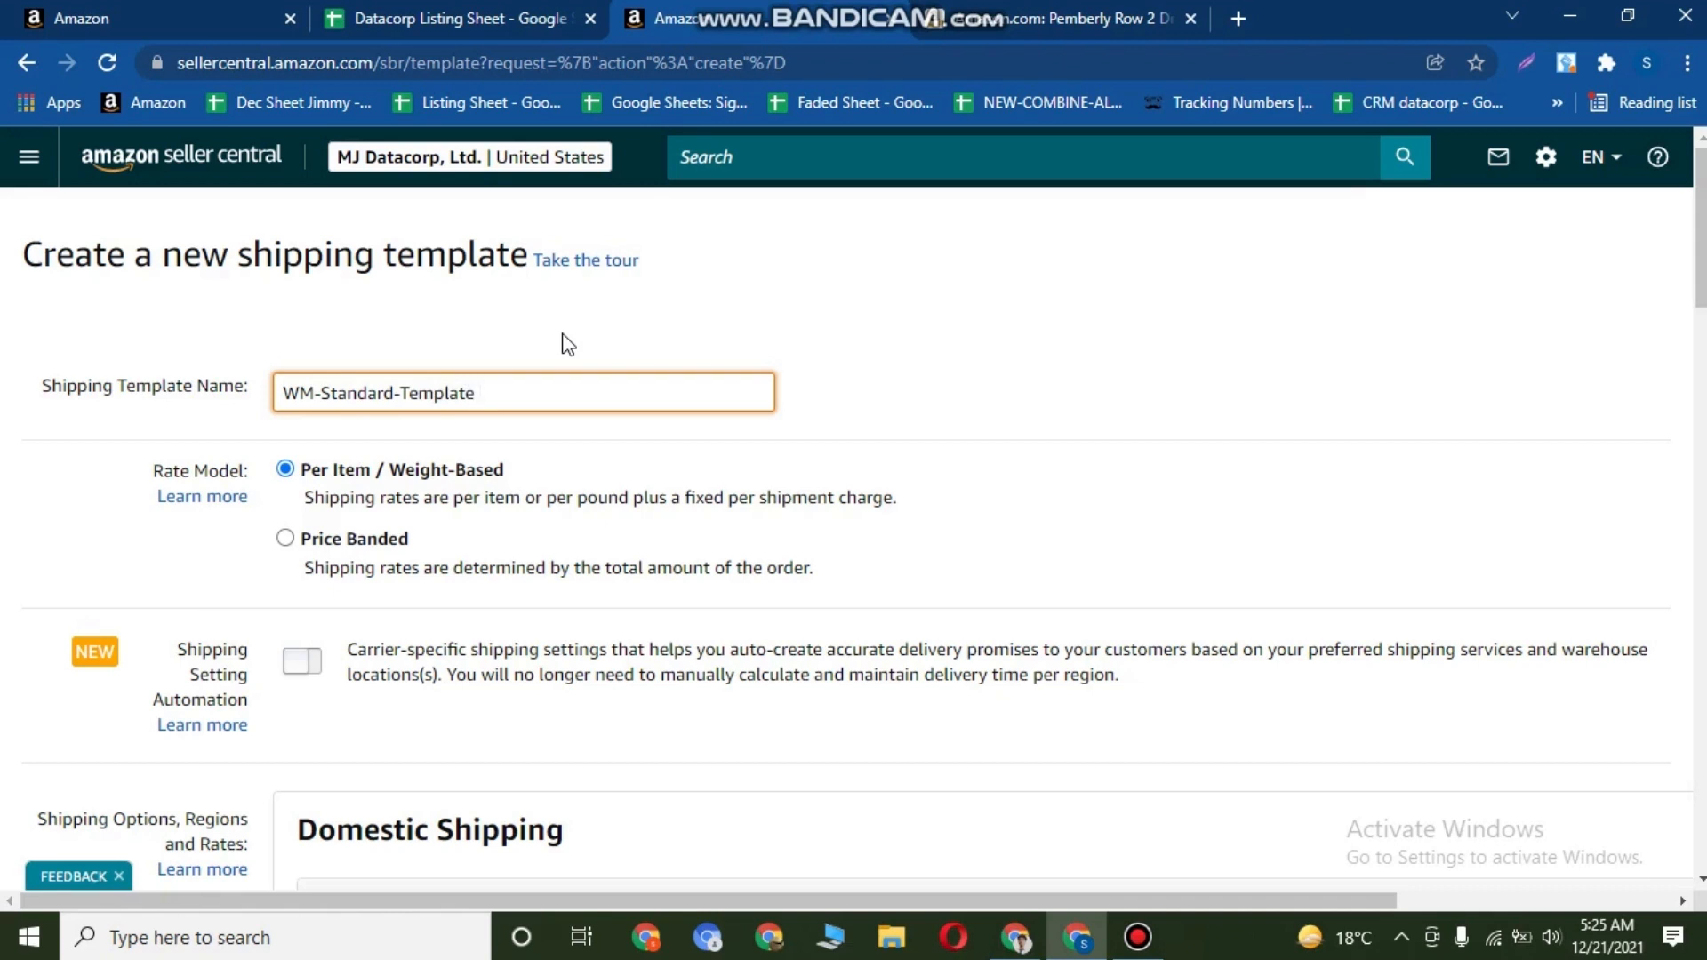
pyautogui.click(792, 340)
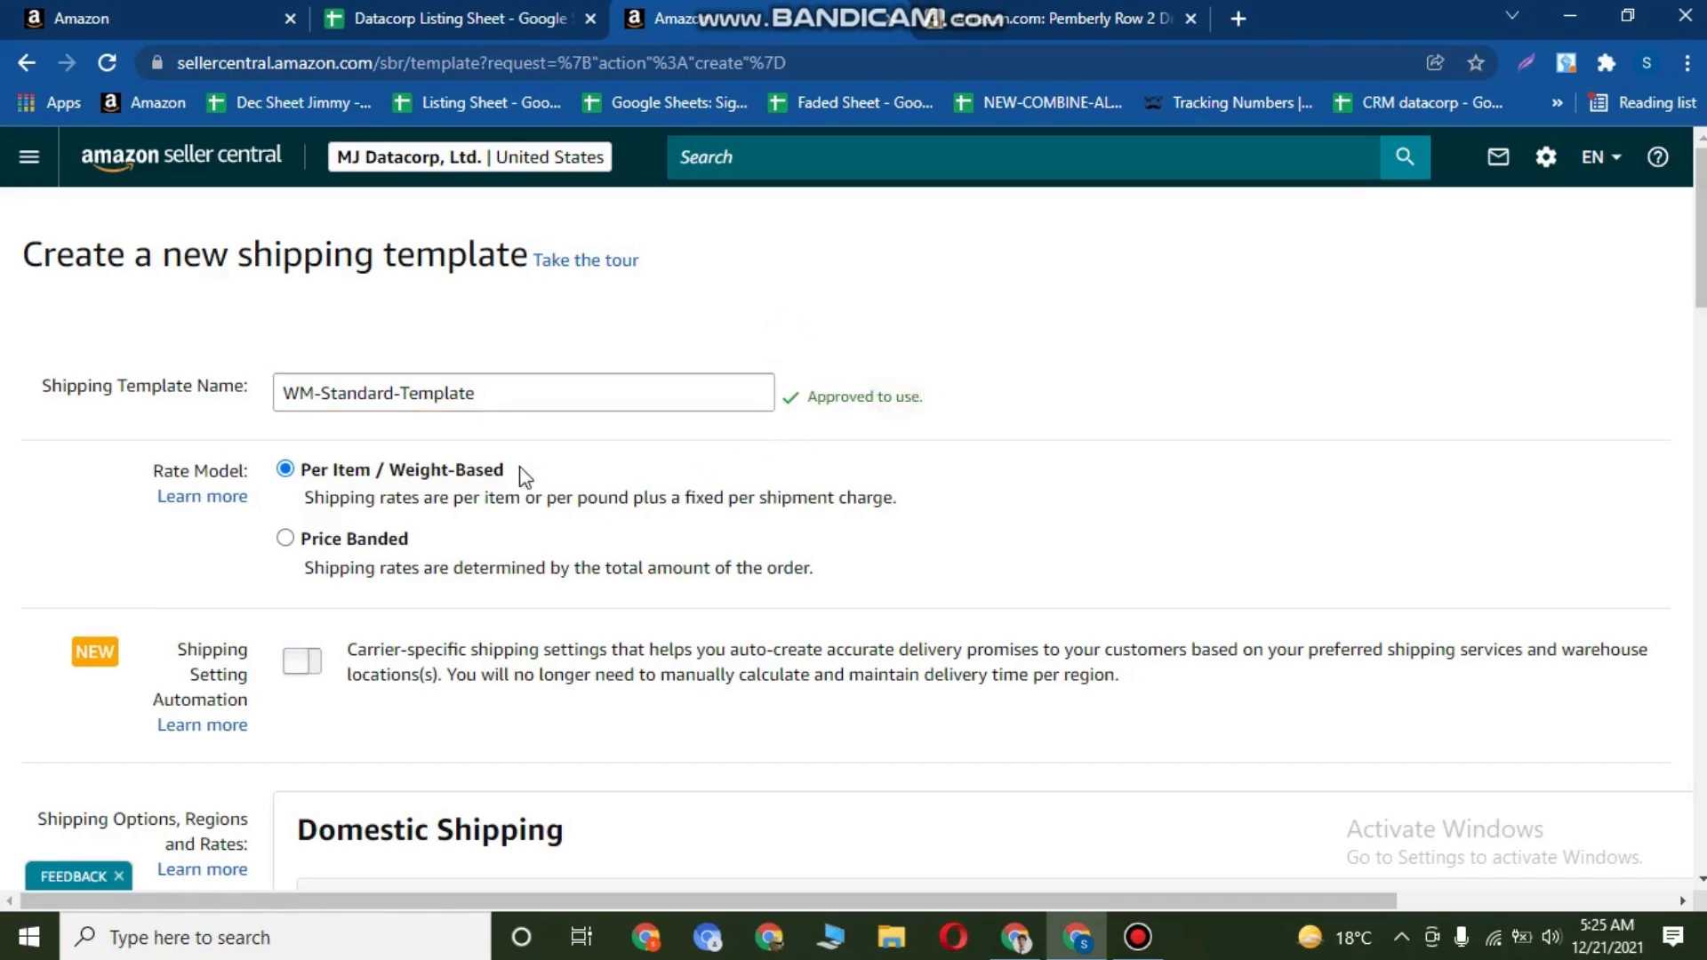
# Look through the new template's domestic and international shipping options, with their regions and transit times.
pyautogui.scroll(-1, 492, 445)
pyautogui.scroll(-4, 492, 444)
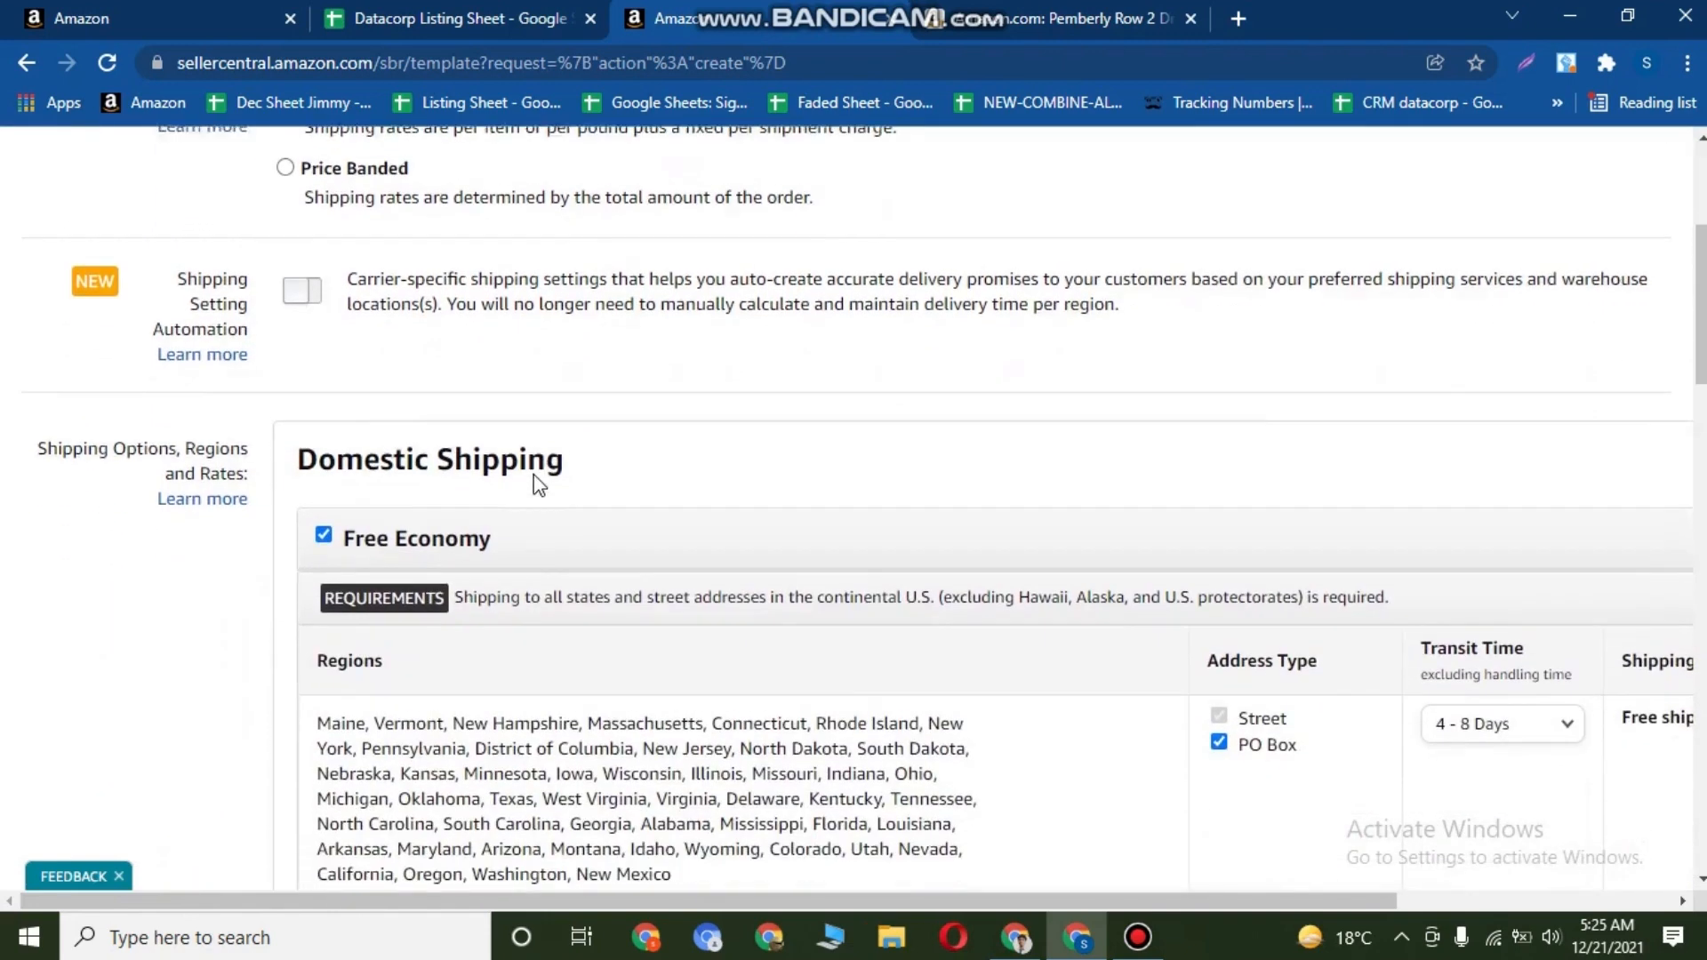
pyautogui.scroll(-3, 531, 538)
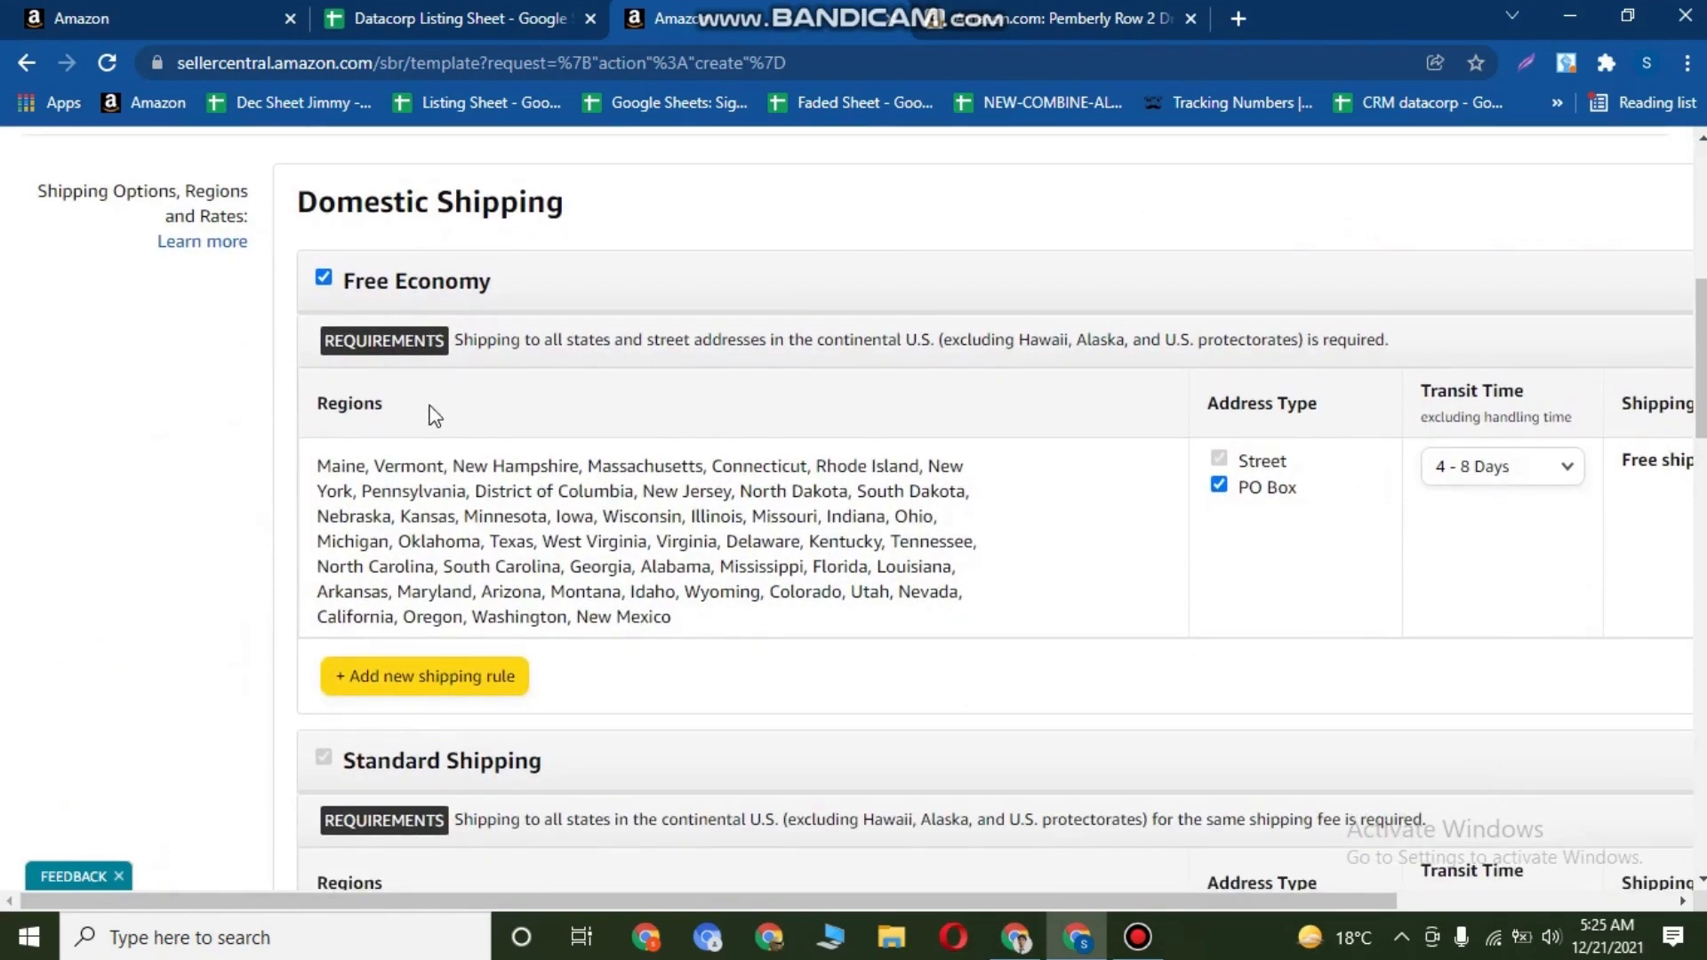
pyautogui.scroll(-3, 371, 295)
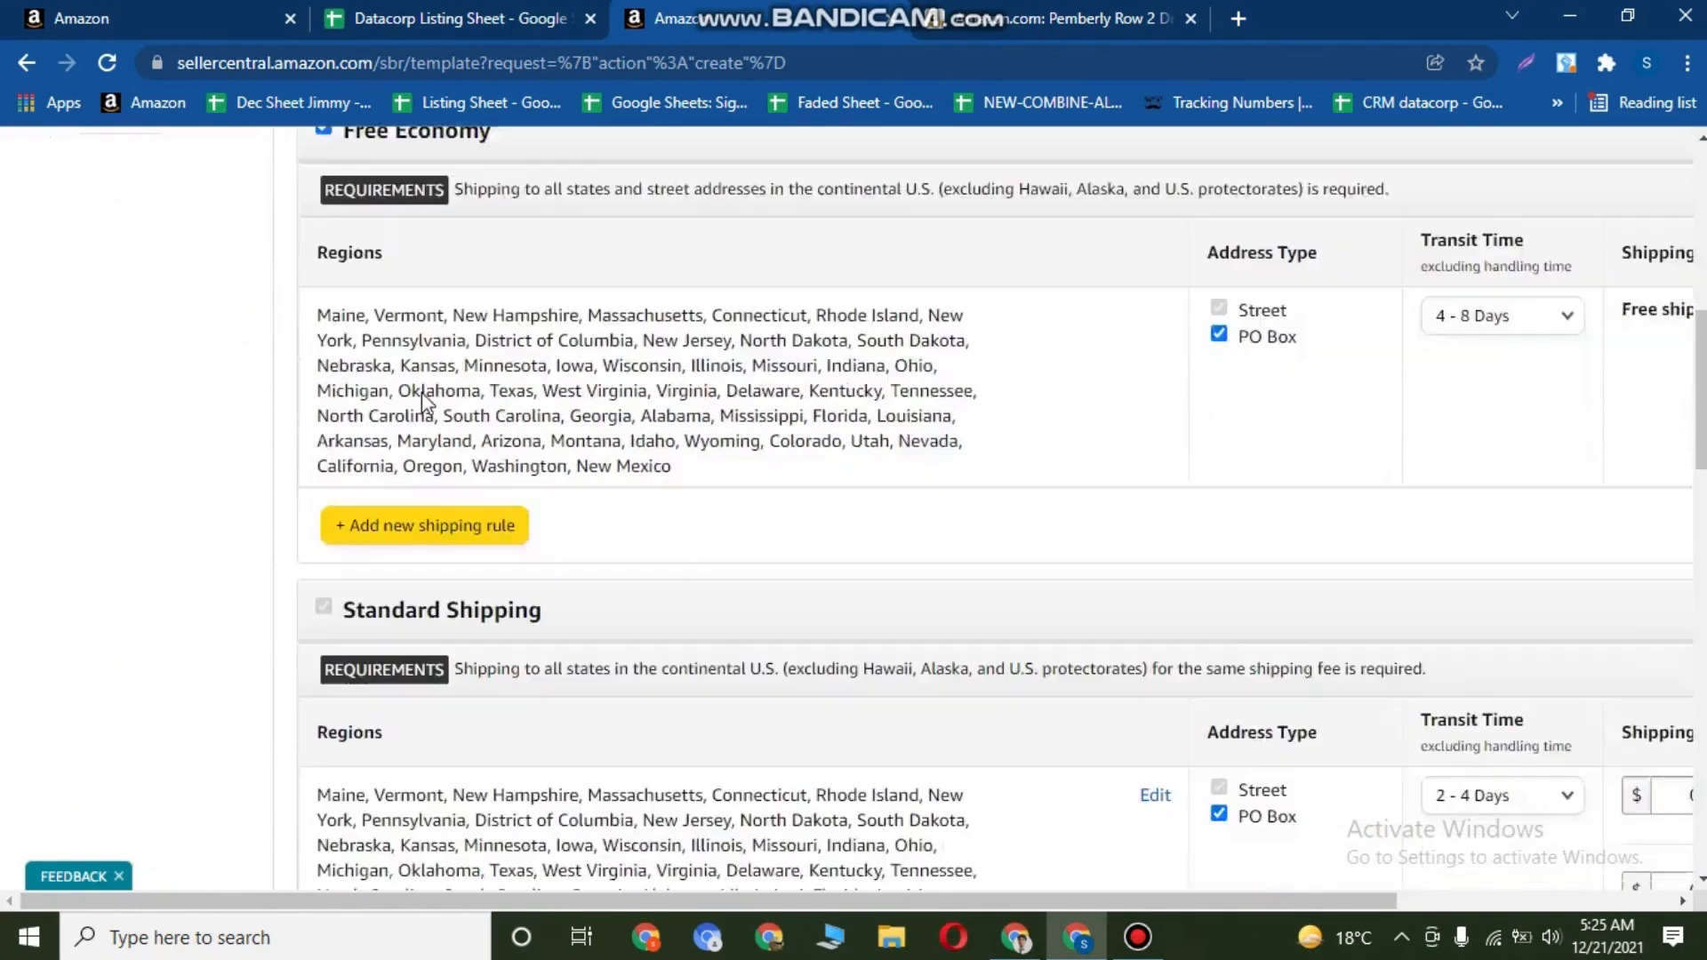
pyautogui.scroll(-1, 399, 523)
pyautogui.scroll(-5, 412, 525)
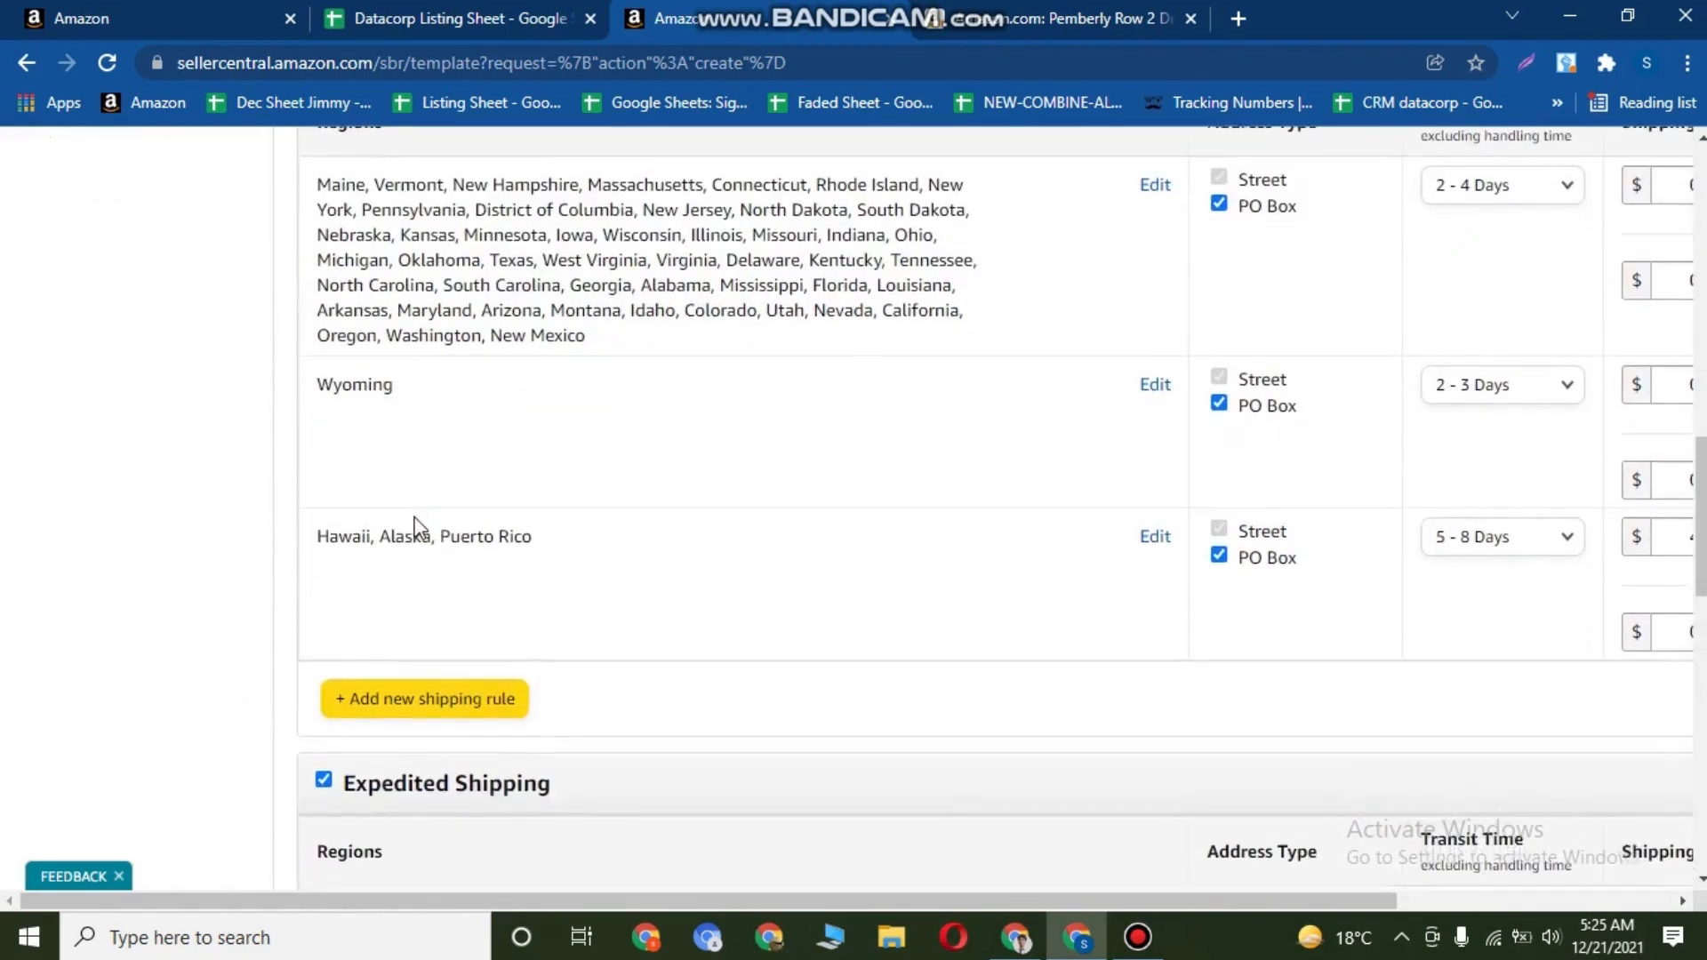
pyautogui.scroll(-2, 562, 587)
pyautogui.scroll(-8, 561, 586)
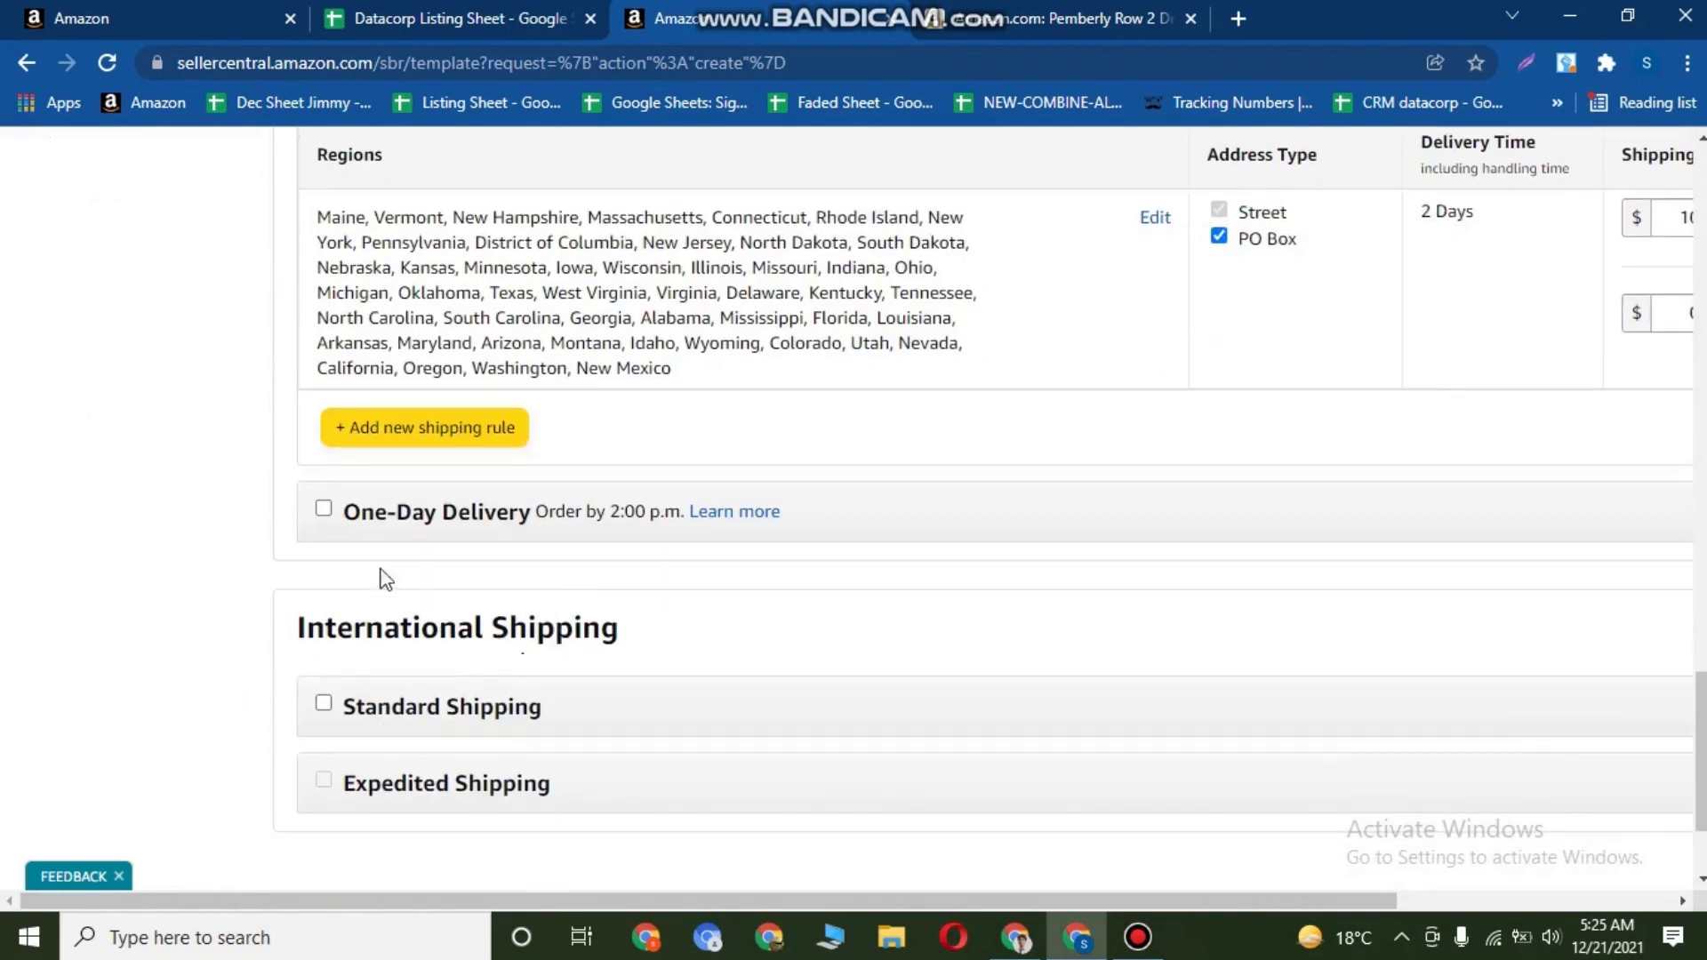
pyautogui.scroll(3, 434, 596)
pyautogui.scroll(10, 434, 576)
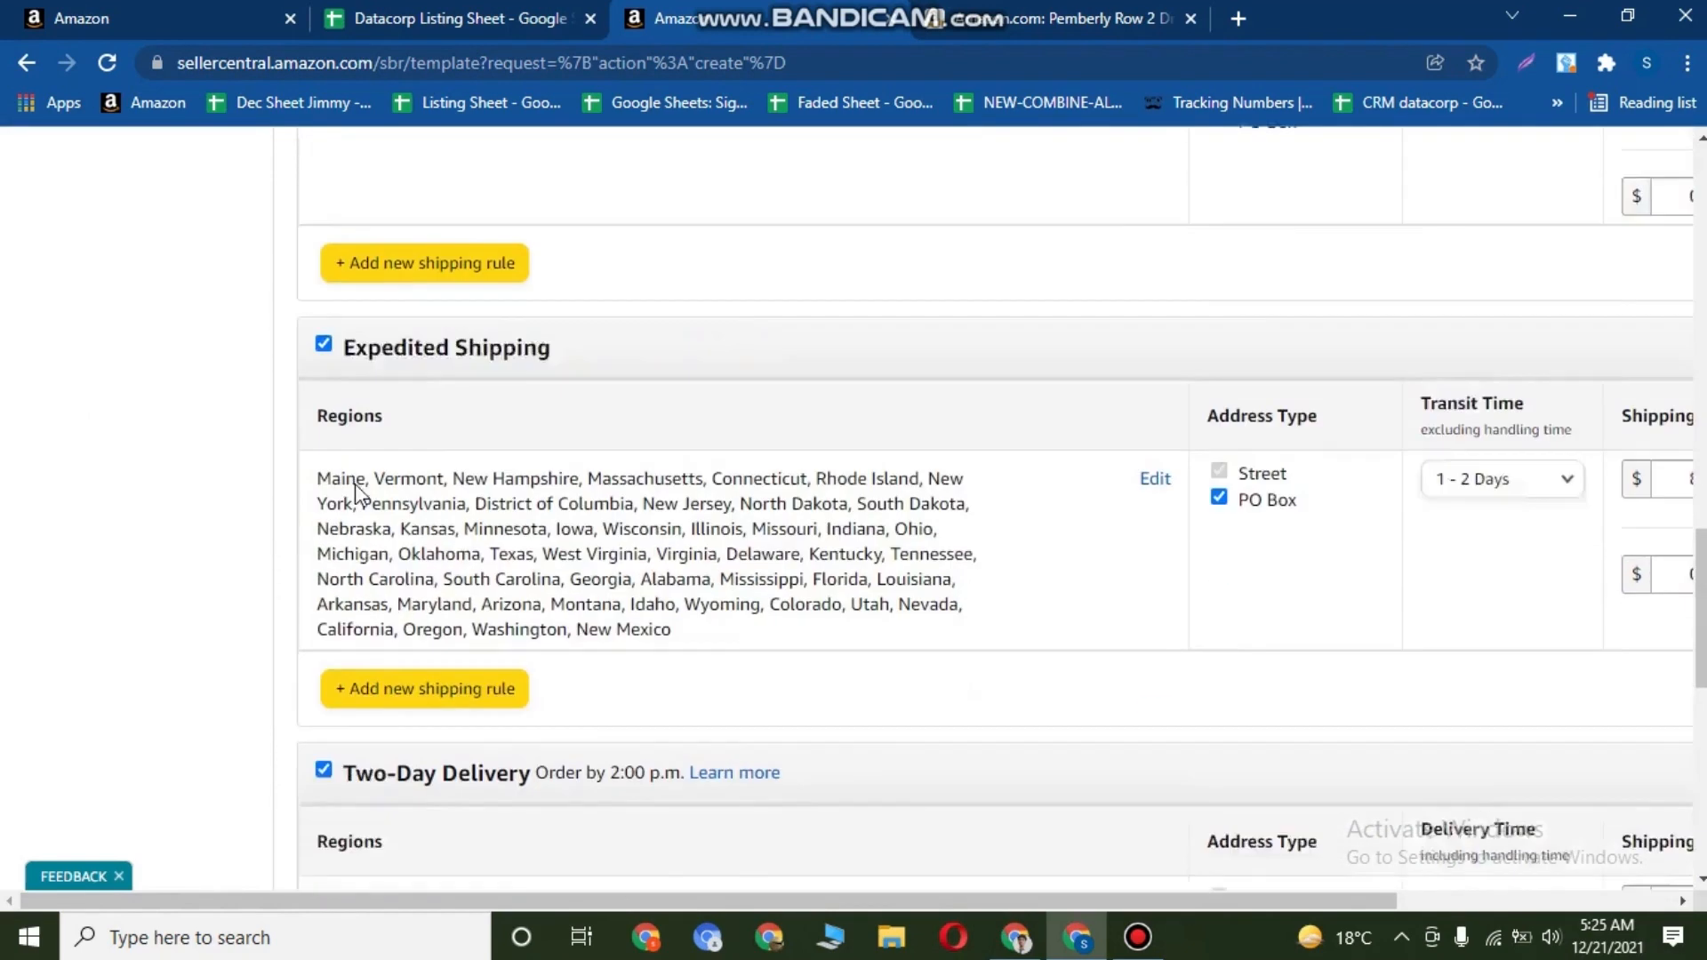
# Disable Two-Day Delivery under the template's domestic shipping and confirm its removal.
pyautogui.scroll(-4, 415, 564)
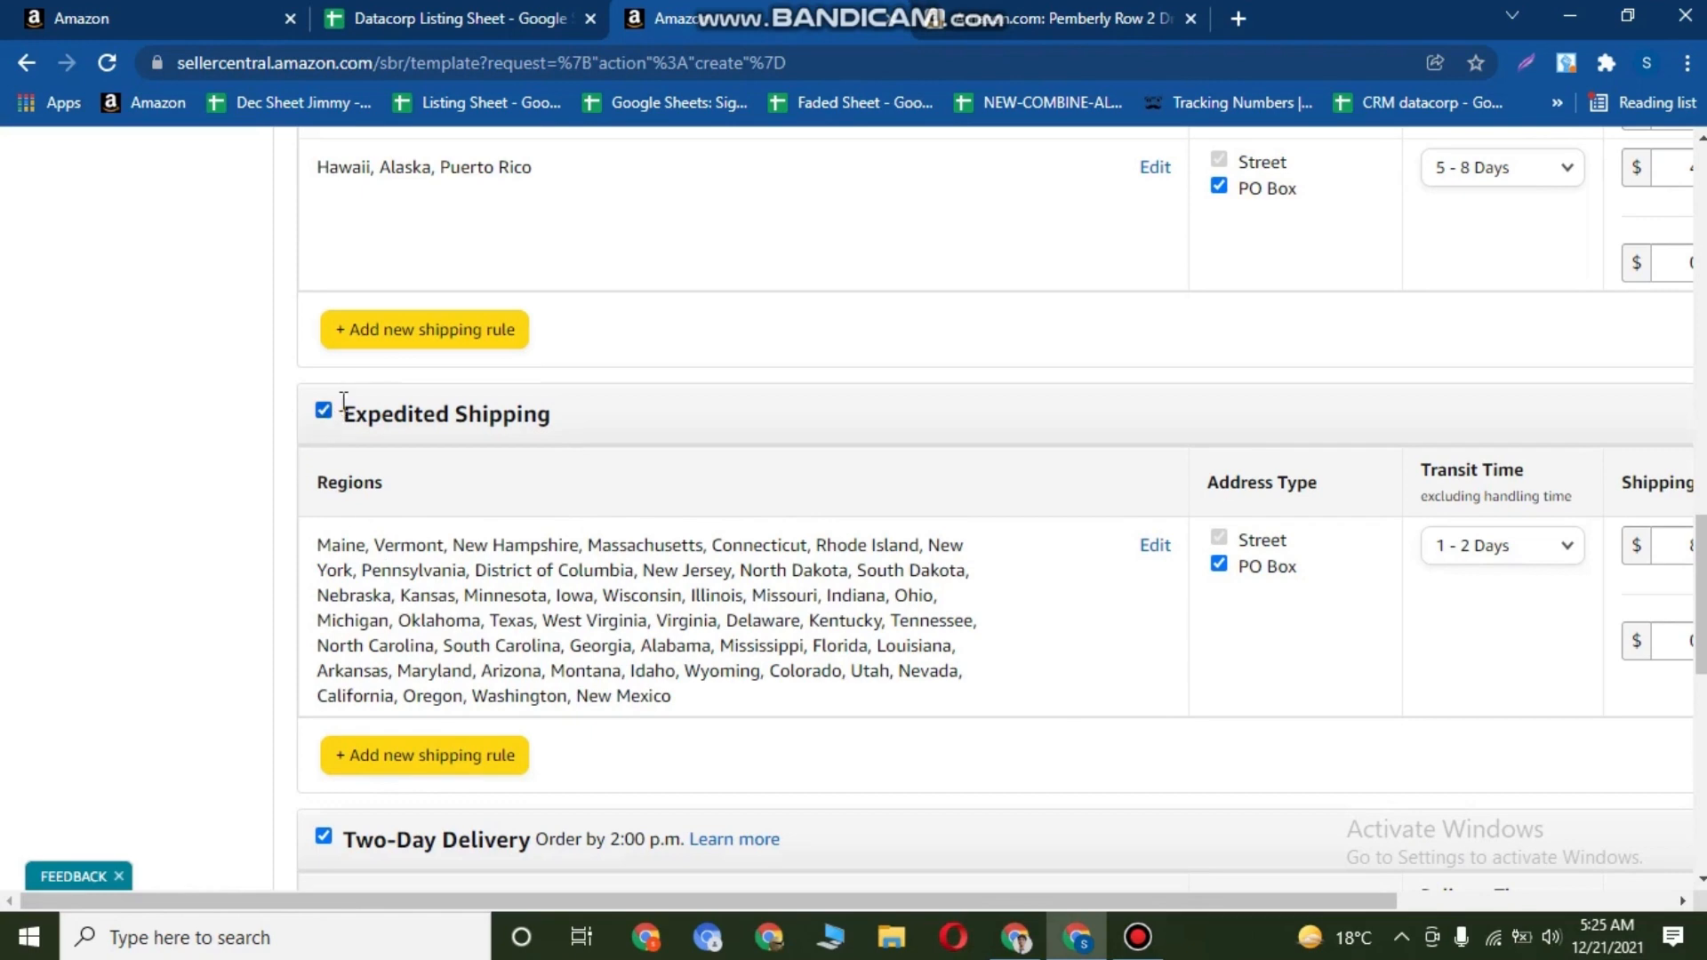
pyautogui.scroll(-5, 355, 444)
pyautogui.click(324, 334)
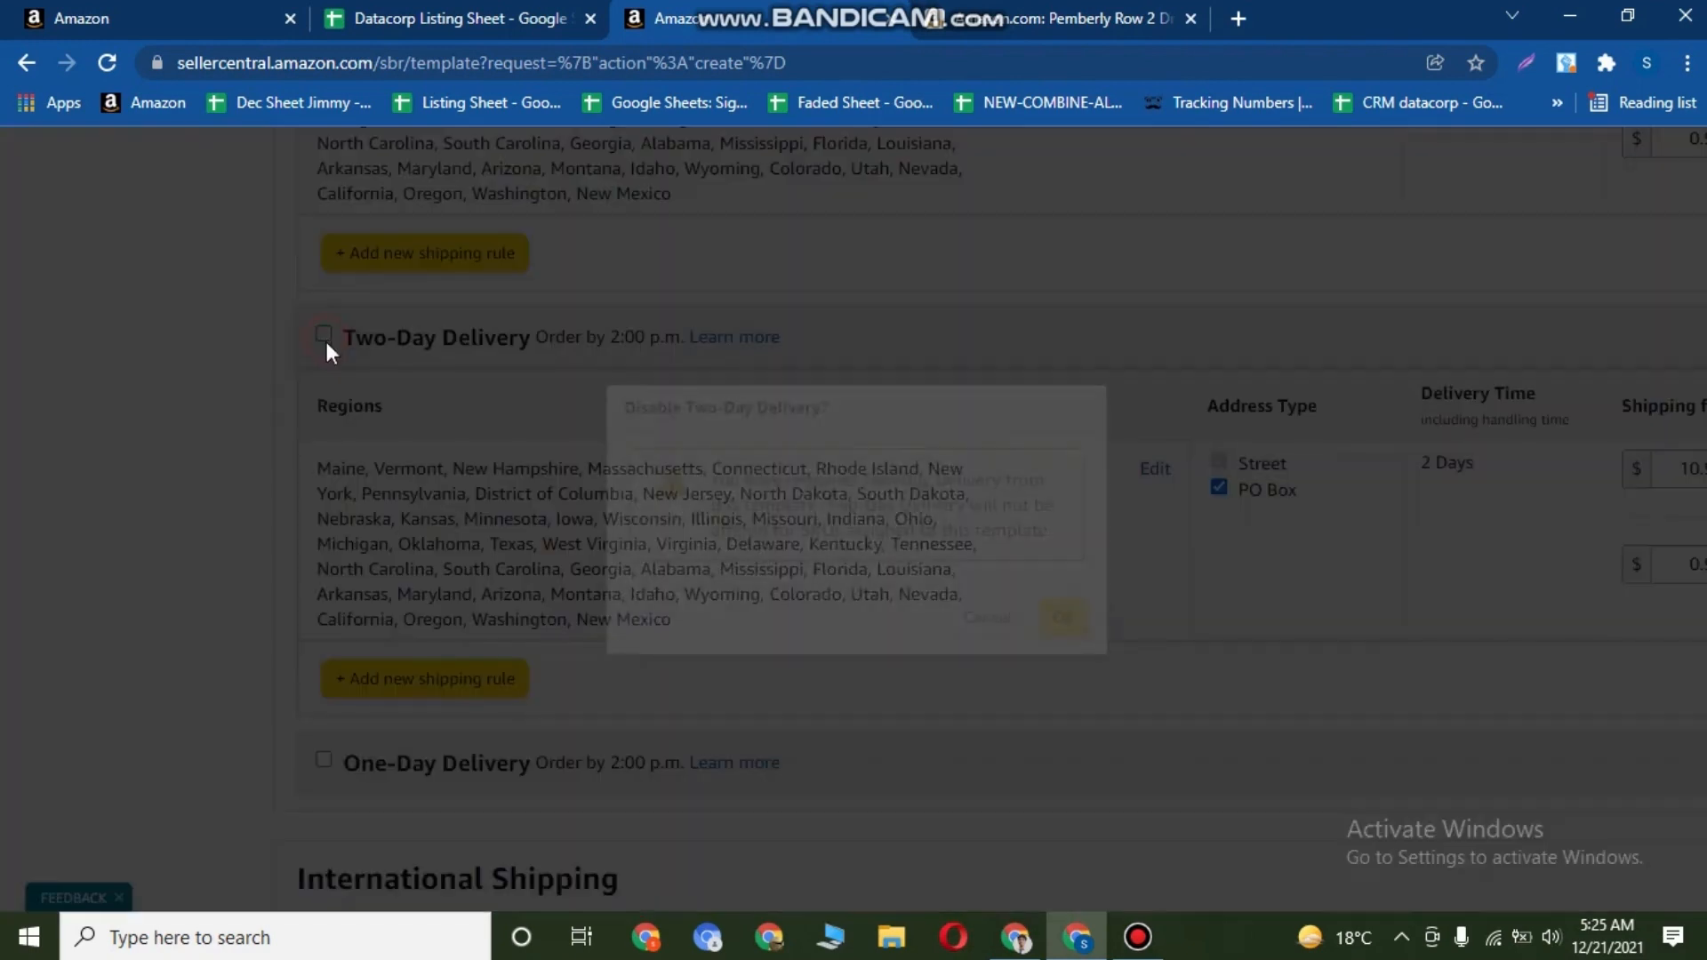
pyautogui.click(1055, 625)
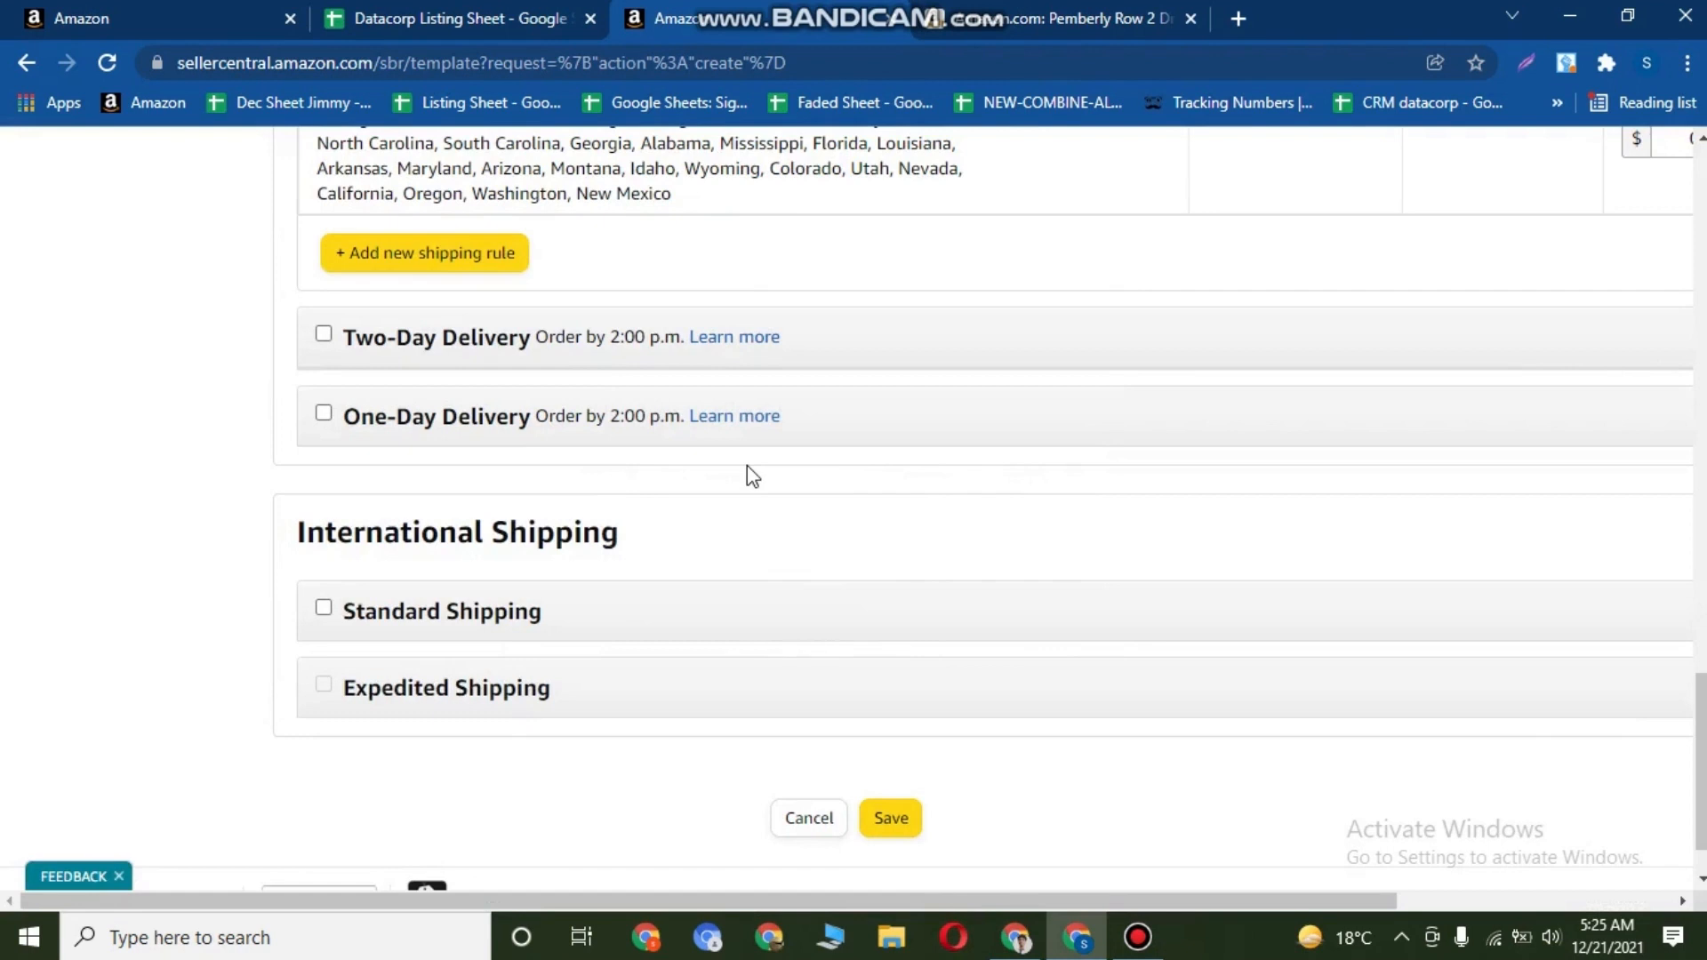
# Disable Expedited Shipping under the template's domestic shipping and confirm its removal.
pyautogui.click(164, 13)
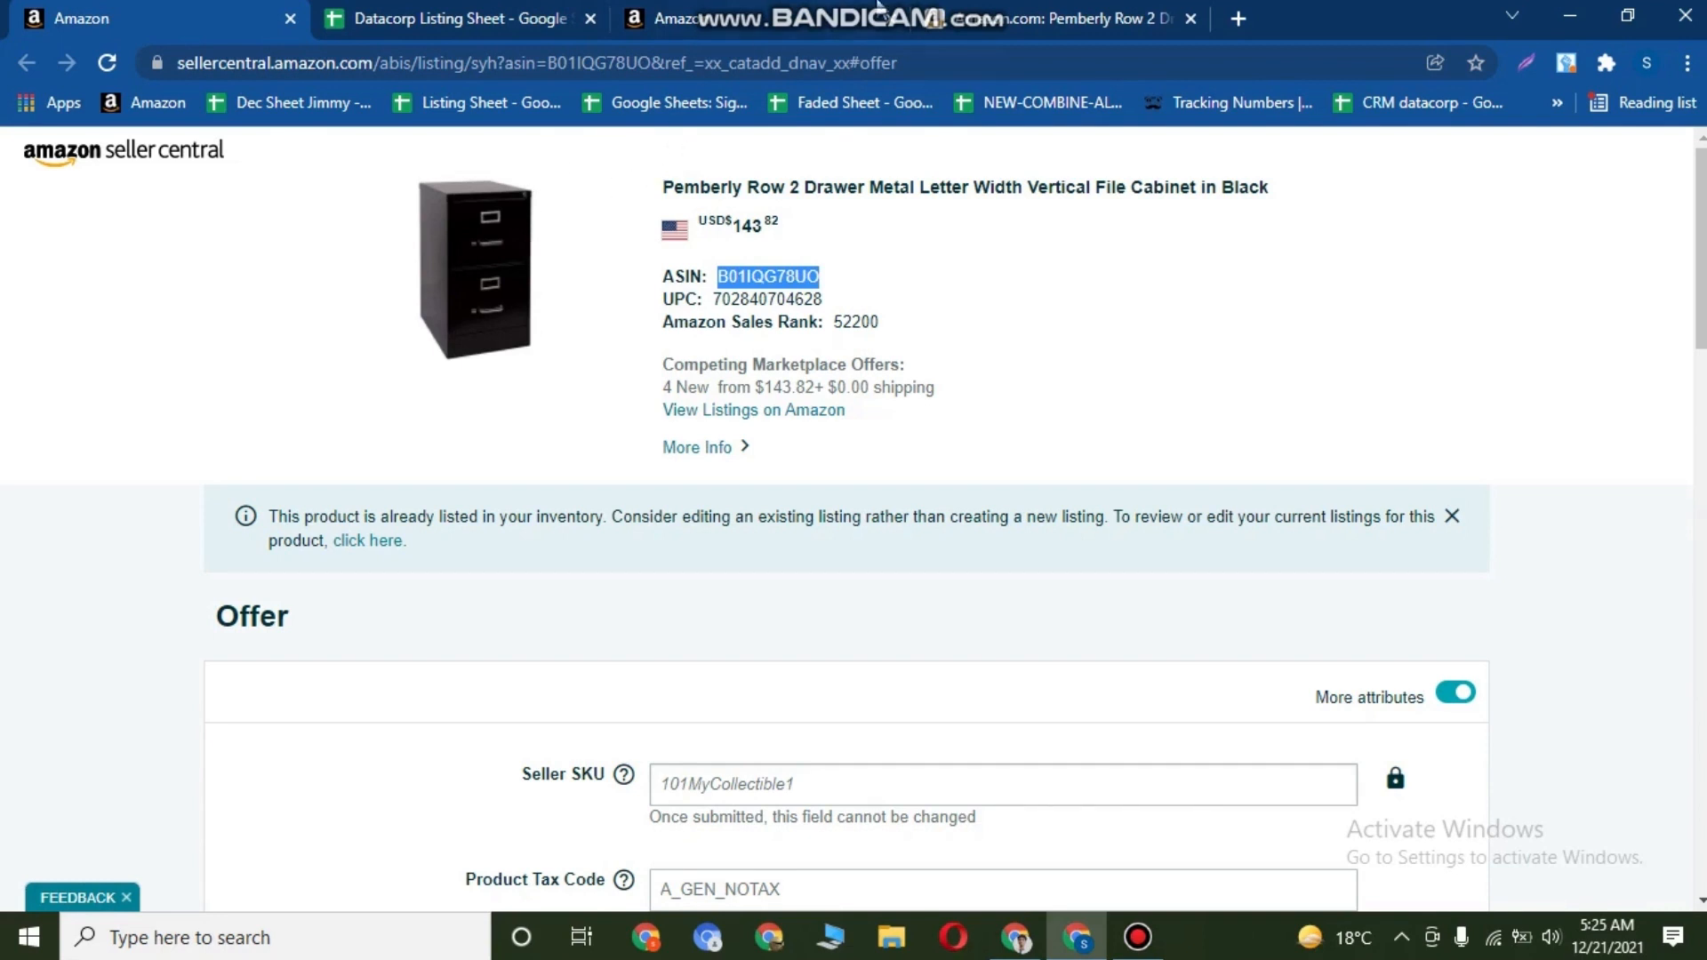
pyautogui.click(780, 9)
pyautogui.scroll(3, 552, 445)
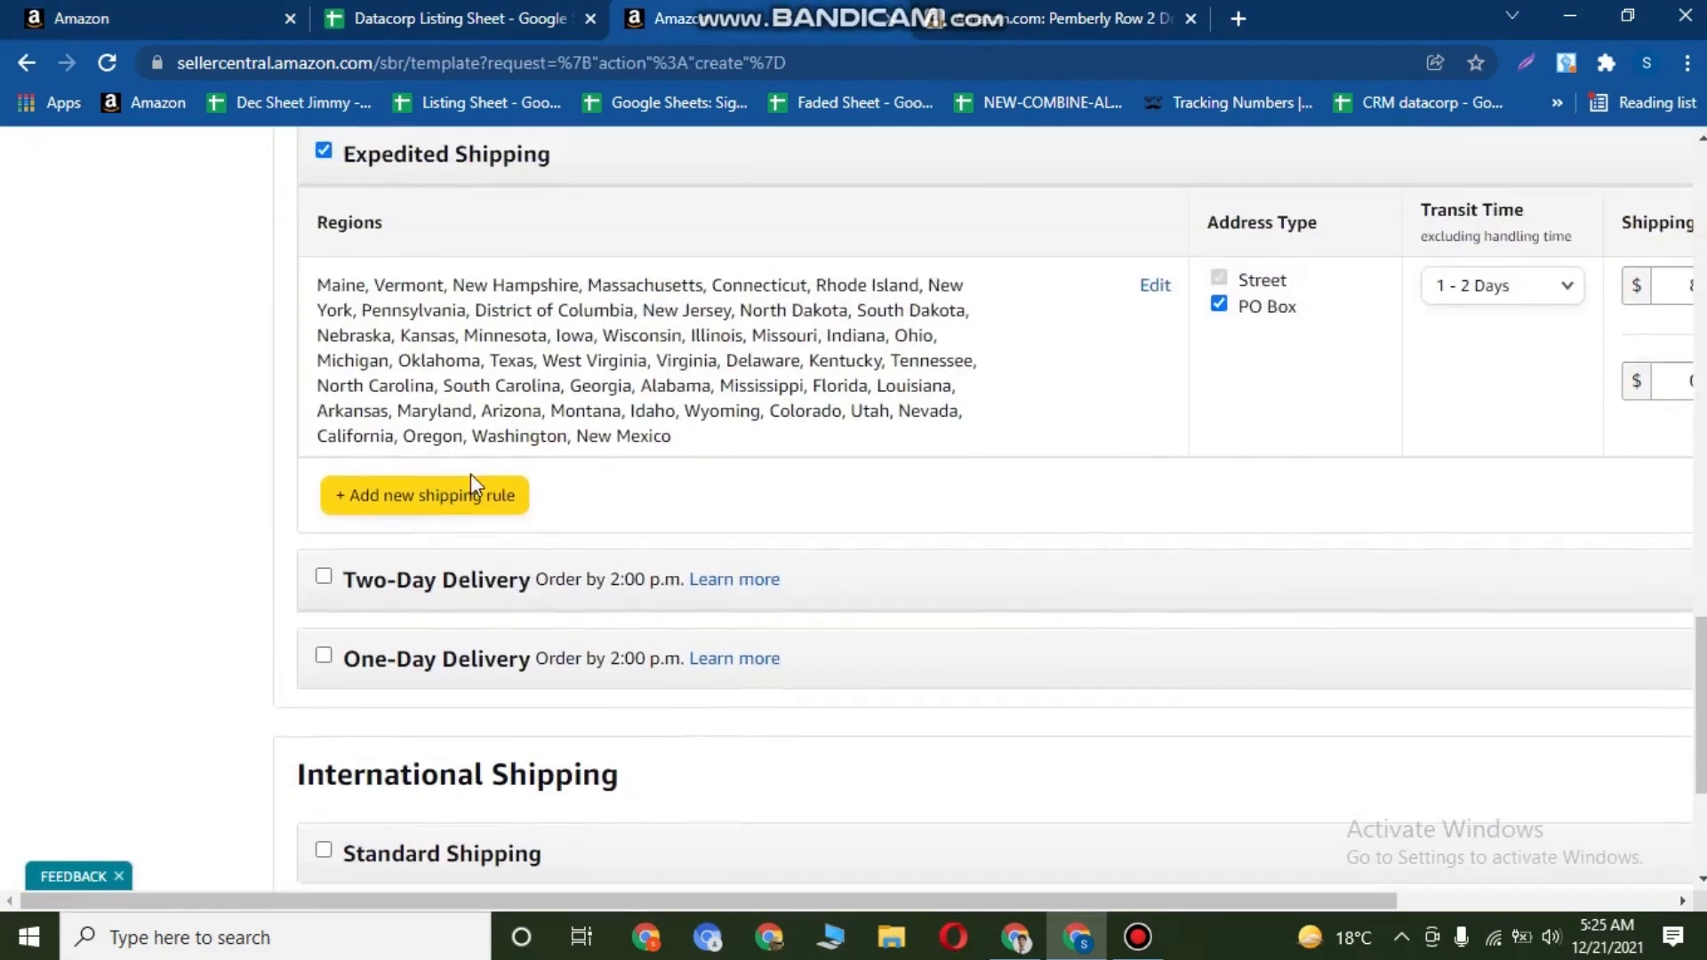
pyautogui.scroll(3, 496, 525)
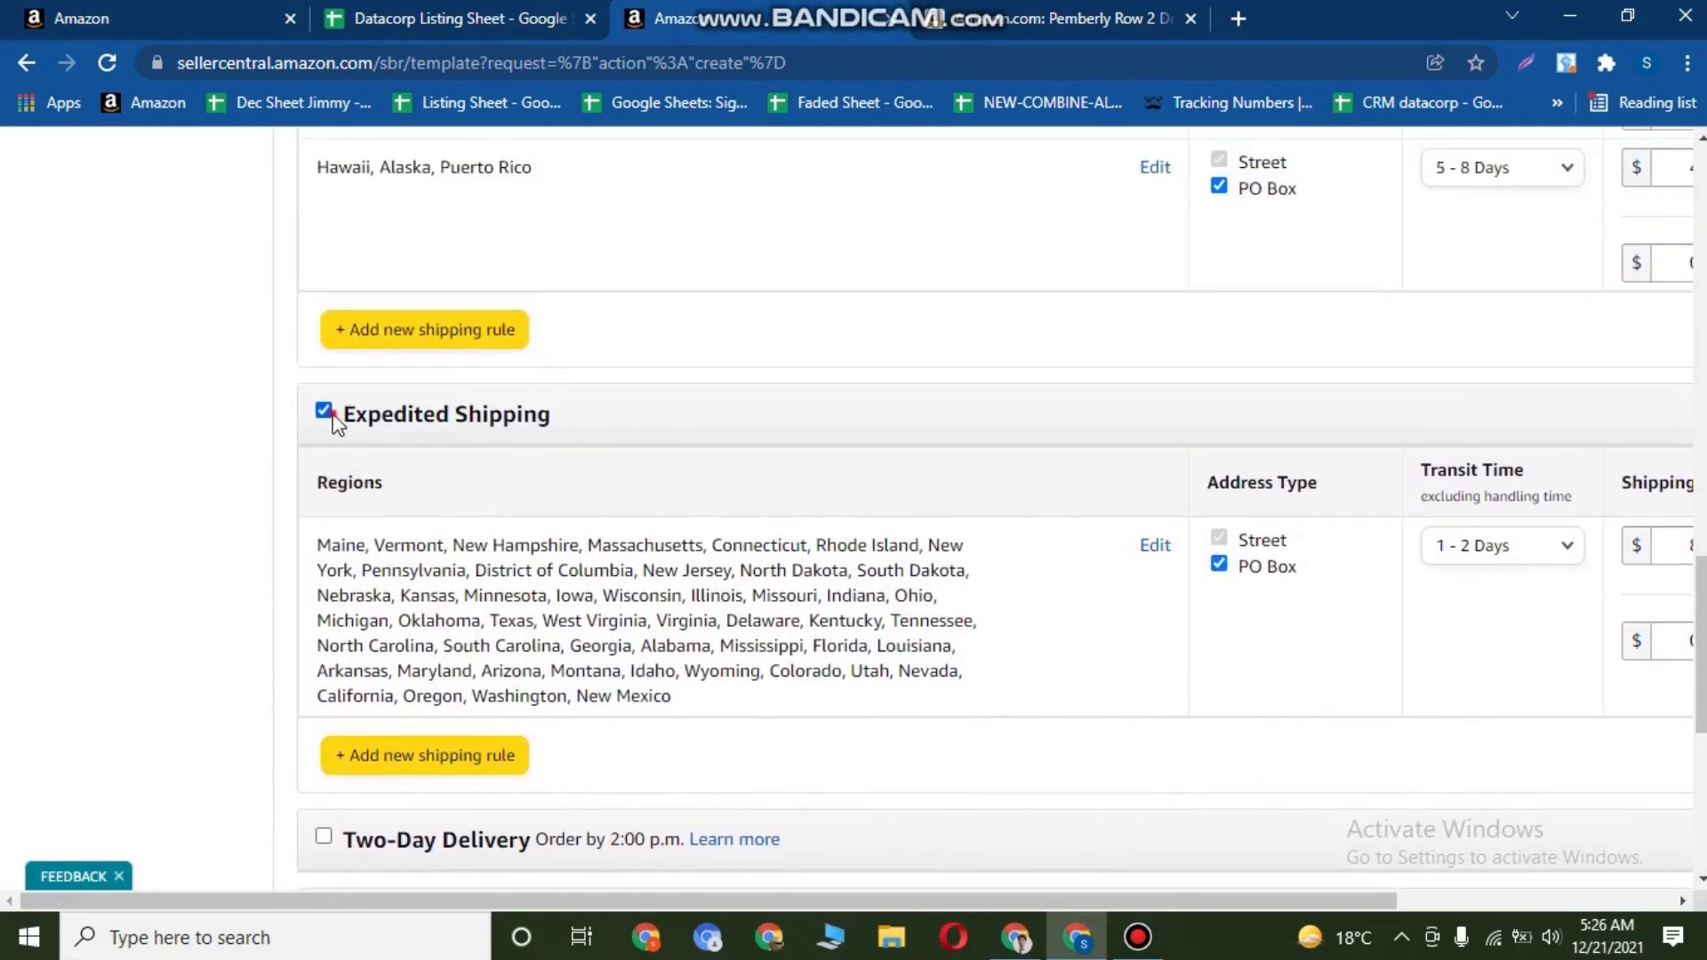
pyautogui.click(323, 411)
pyautogui.click(1063, 630)
# Examine the Free Economy and Standard Shipping rules, especially the regions covered by Free Economy.
pyautogui.scroll(7, 622, 631)
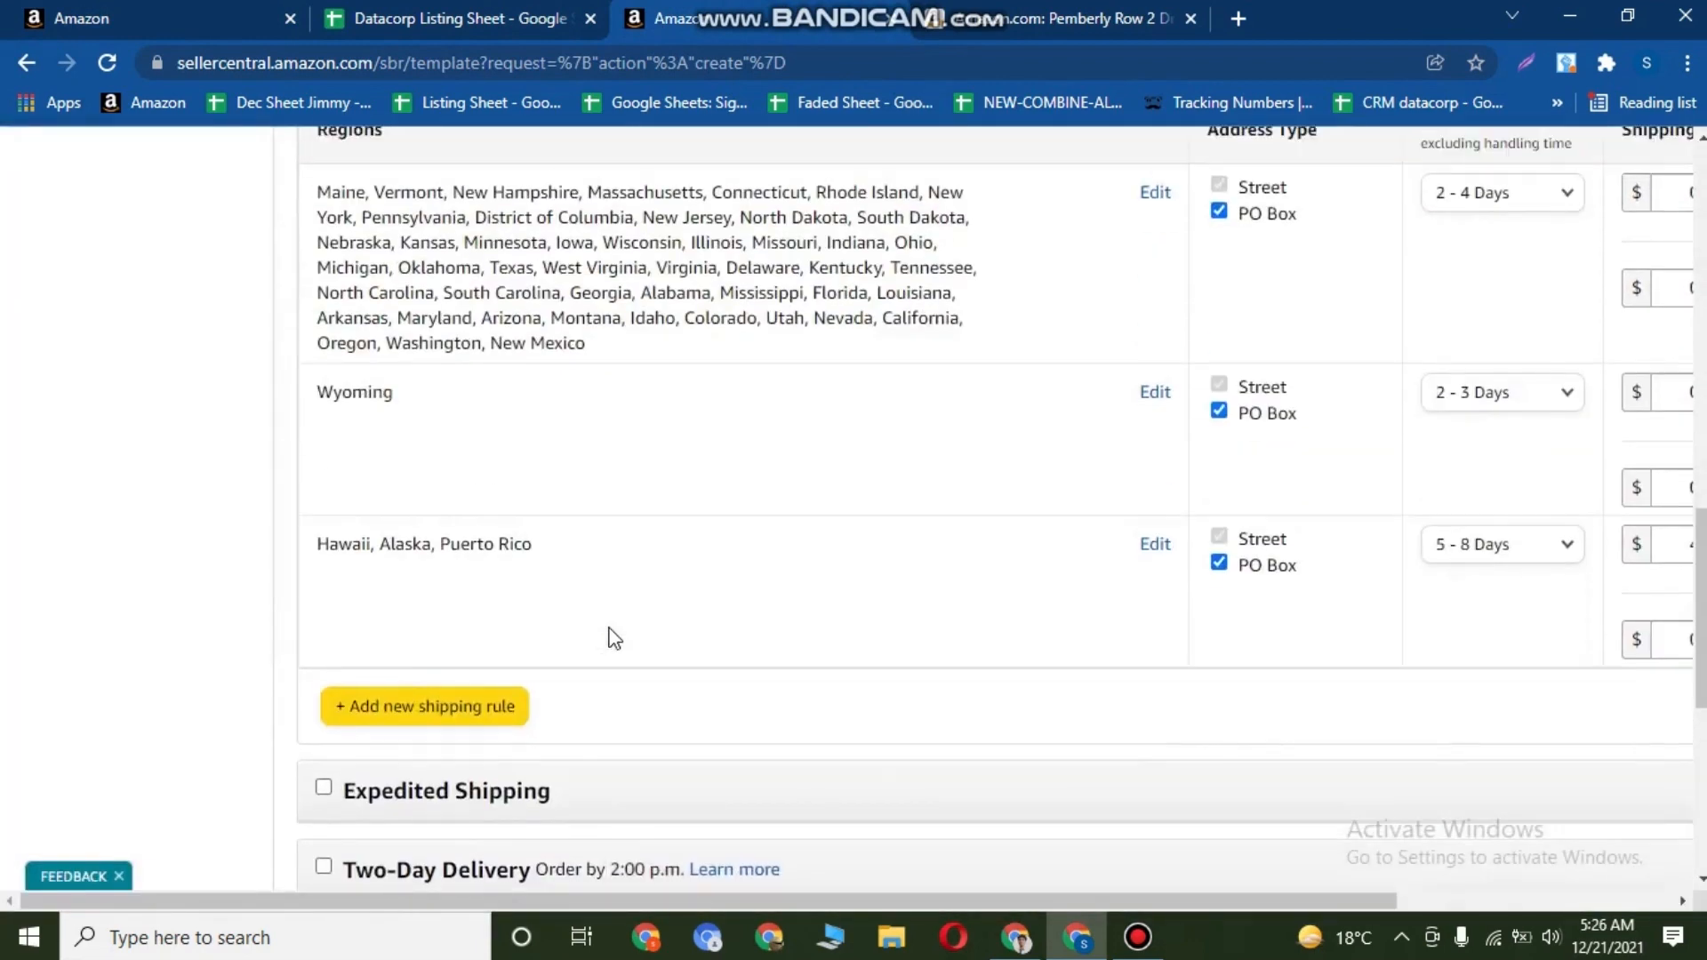
pyautogui.scroll(3, 400, 560)
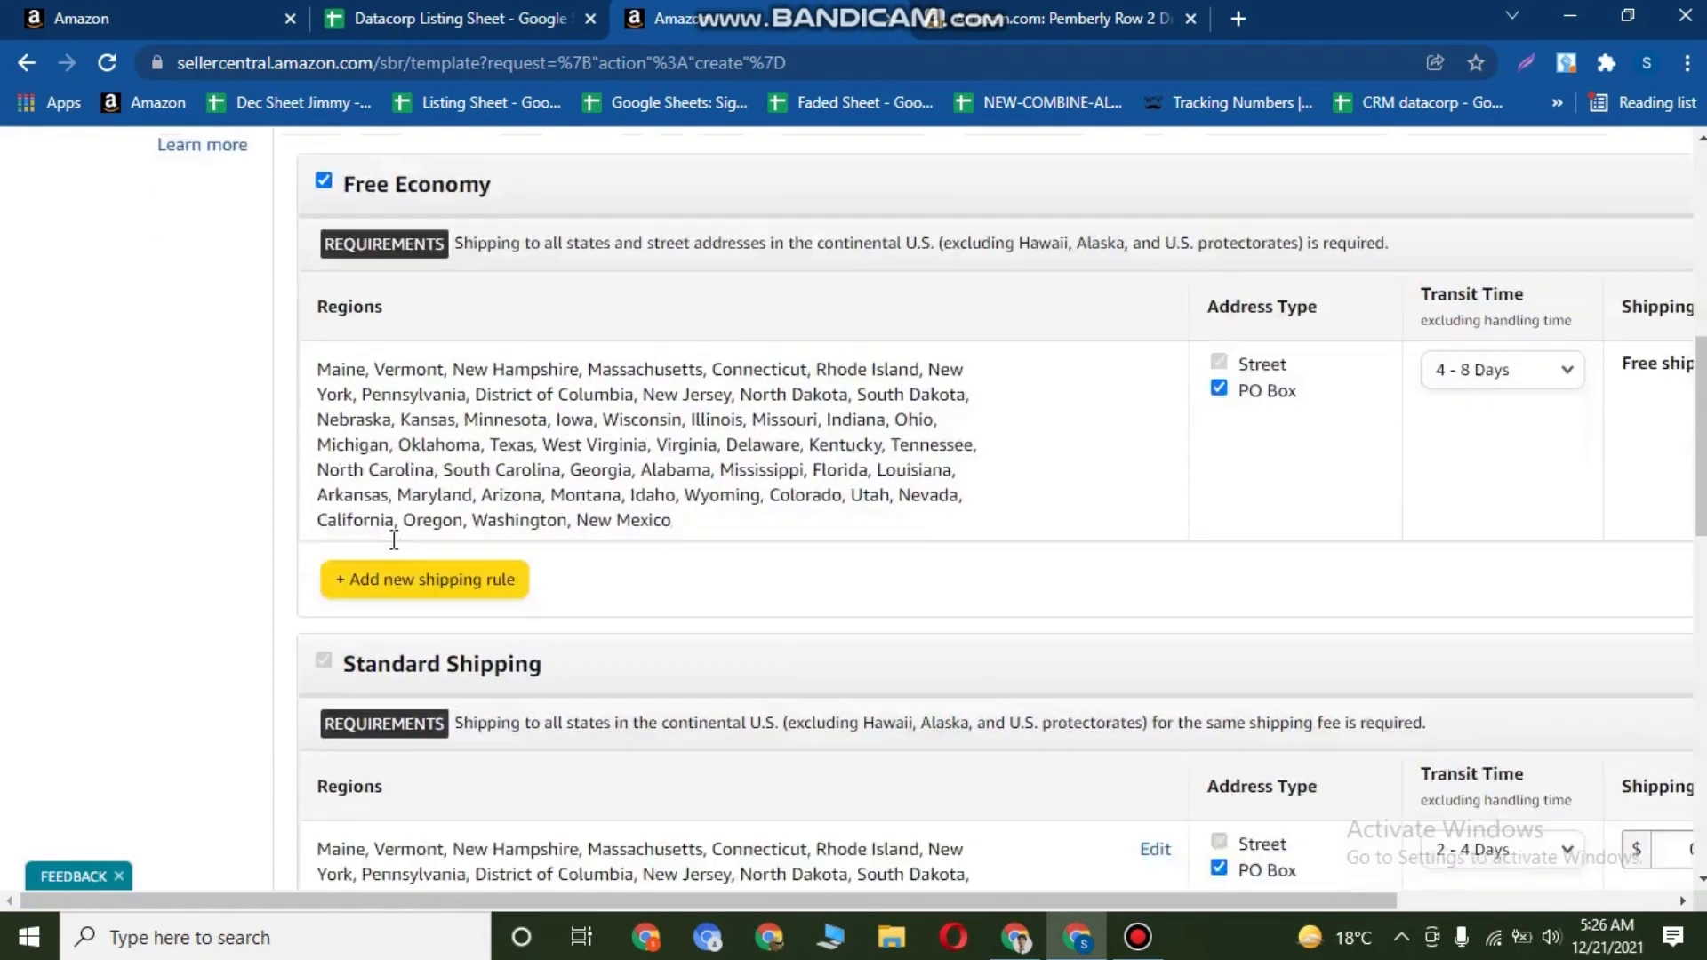
pyautogui.scroll(-2, 409, 537)
pyautogui.scroll(3, 409, 537)
pyautogui.scroll(-3, 1129, 599)
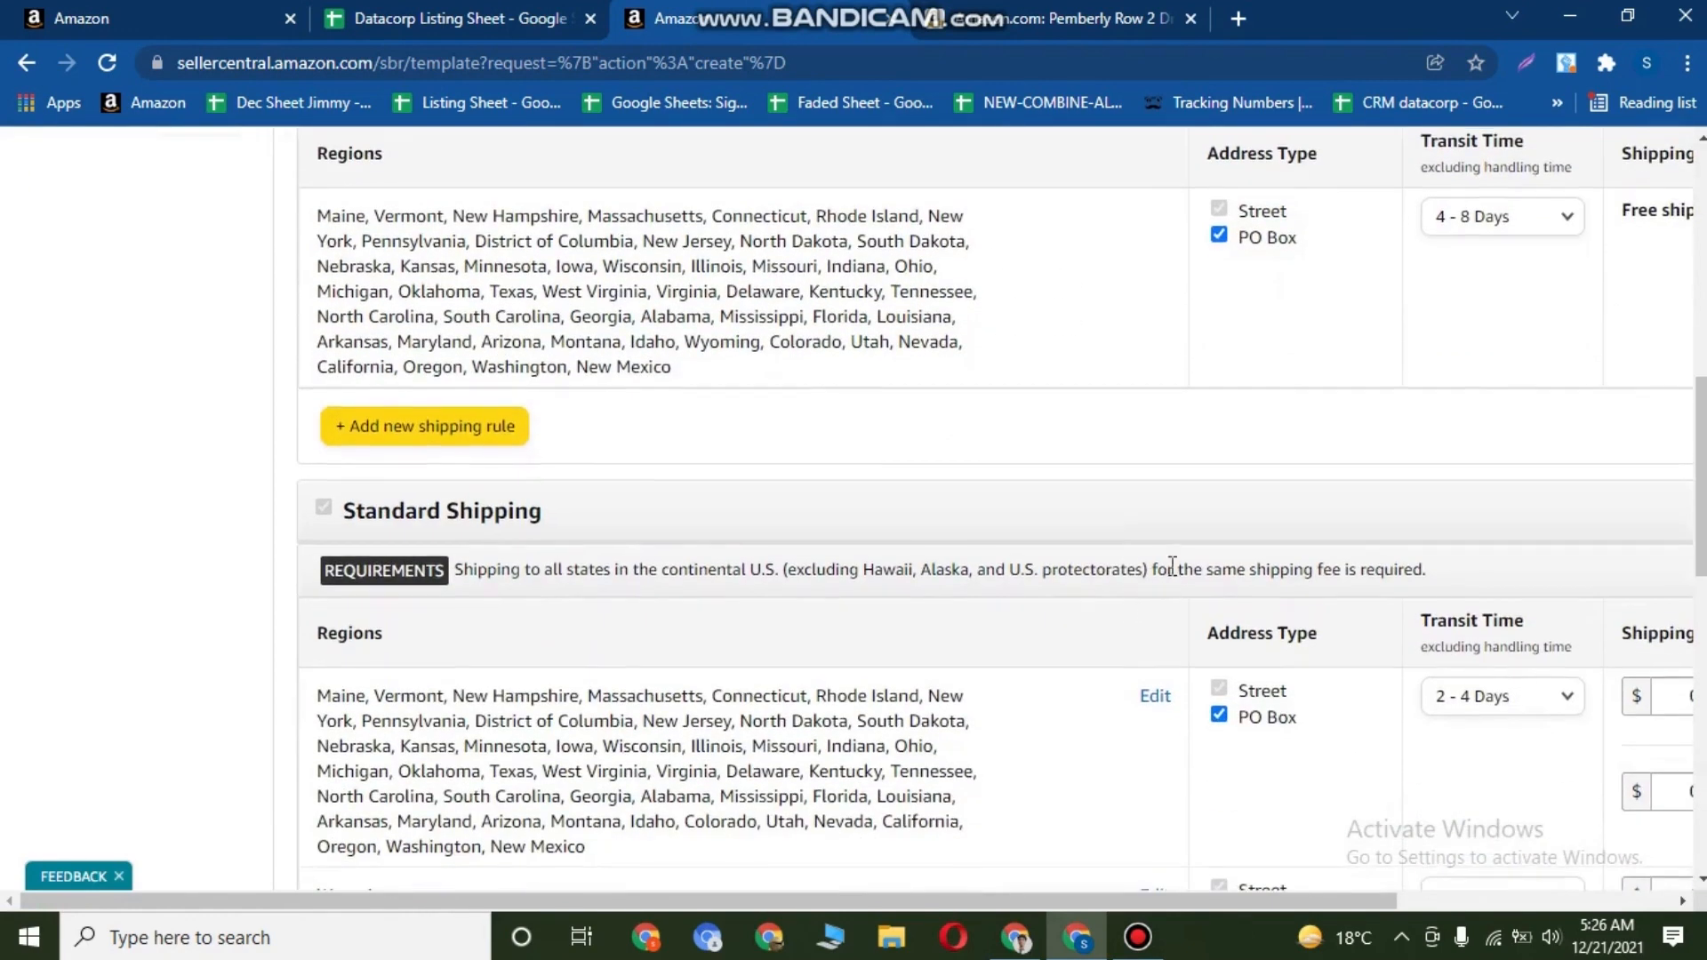
pyautogui.scroll(3, 1182, 561)
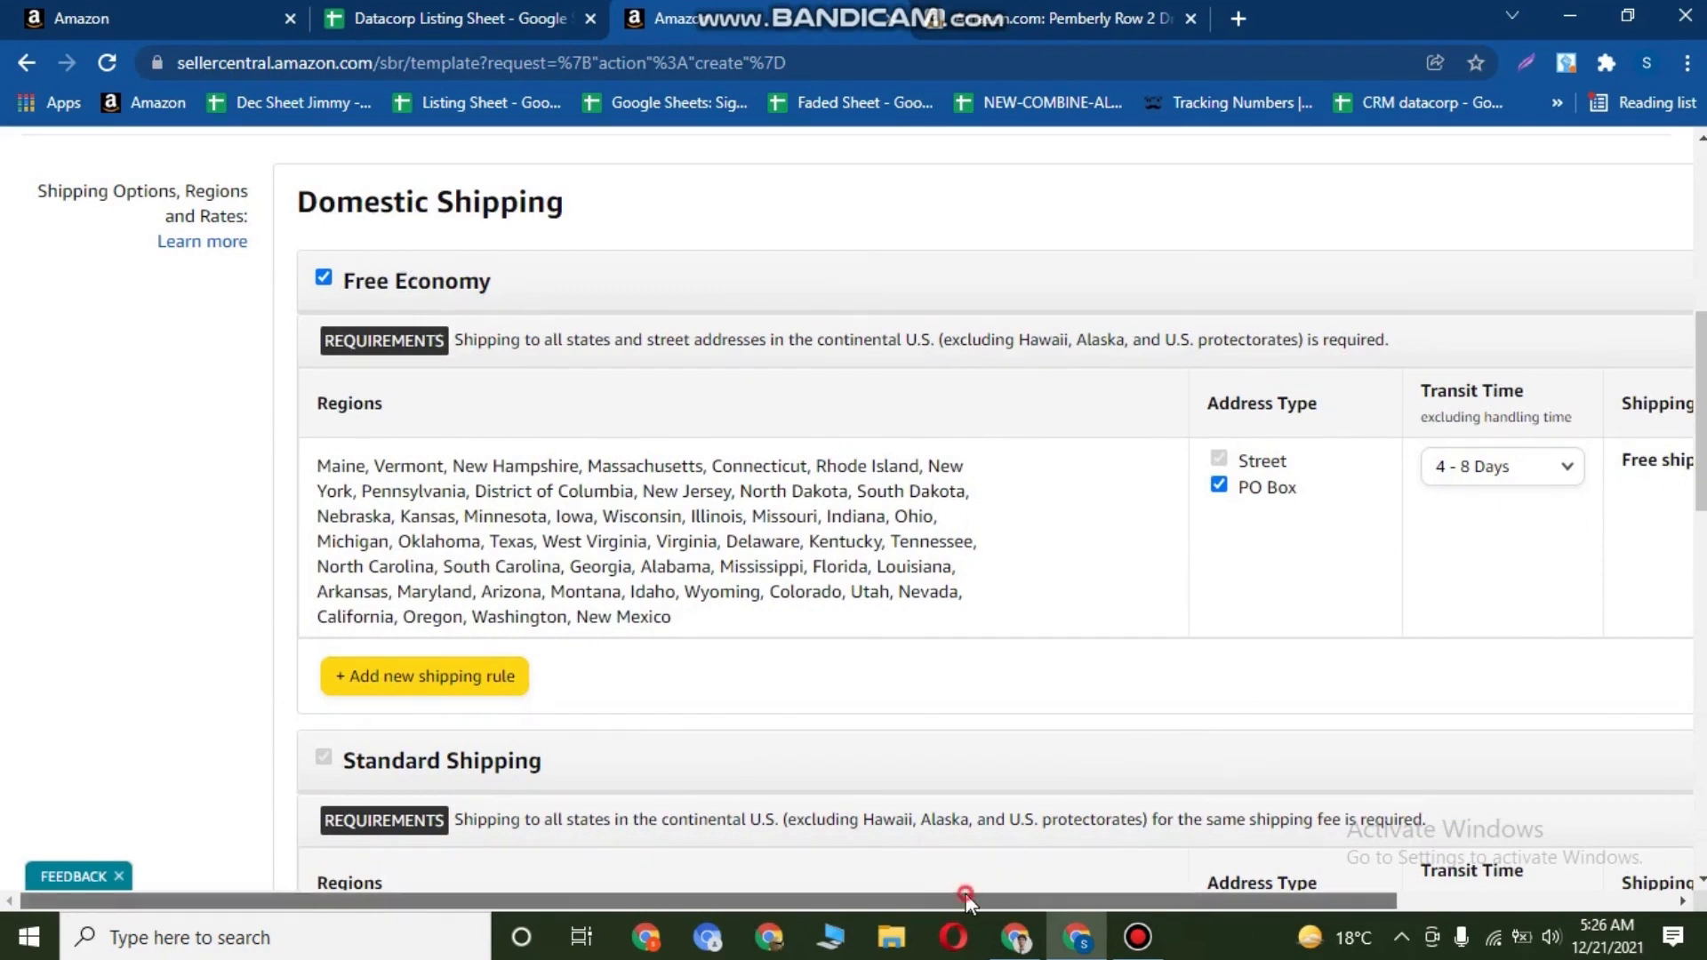
pyautogui.moveTo(973, 892); pyautogui.dragTo(1048, 891)
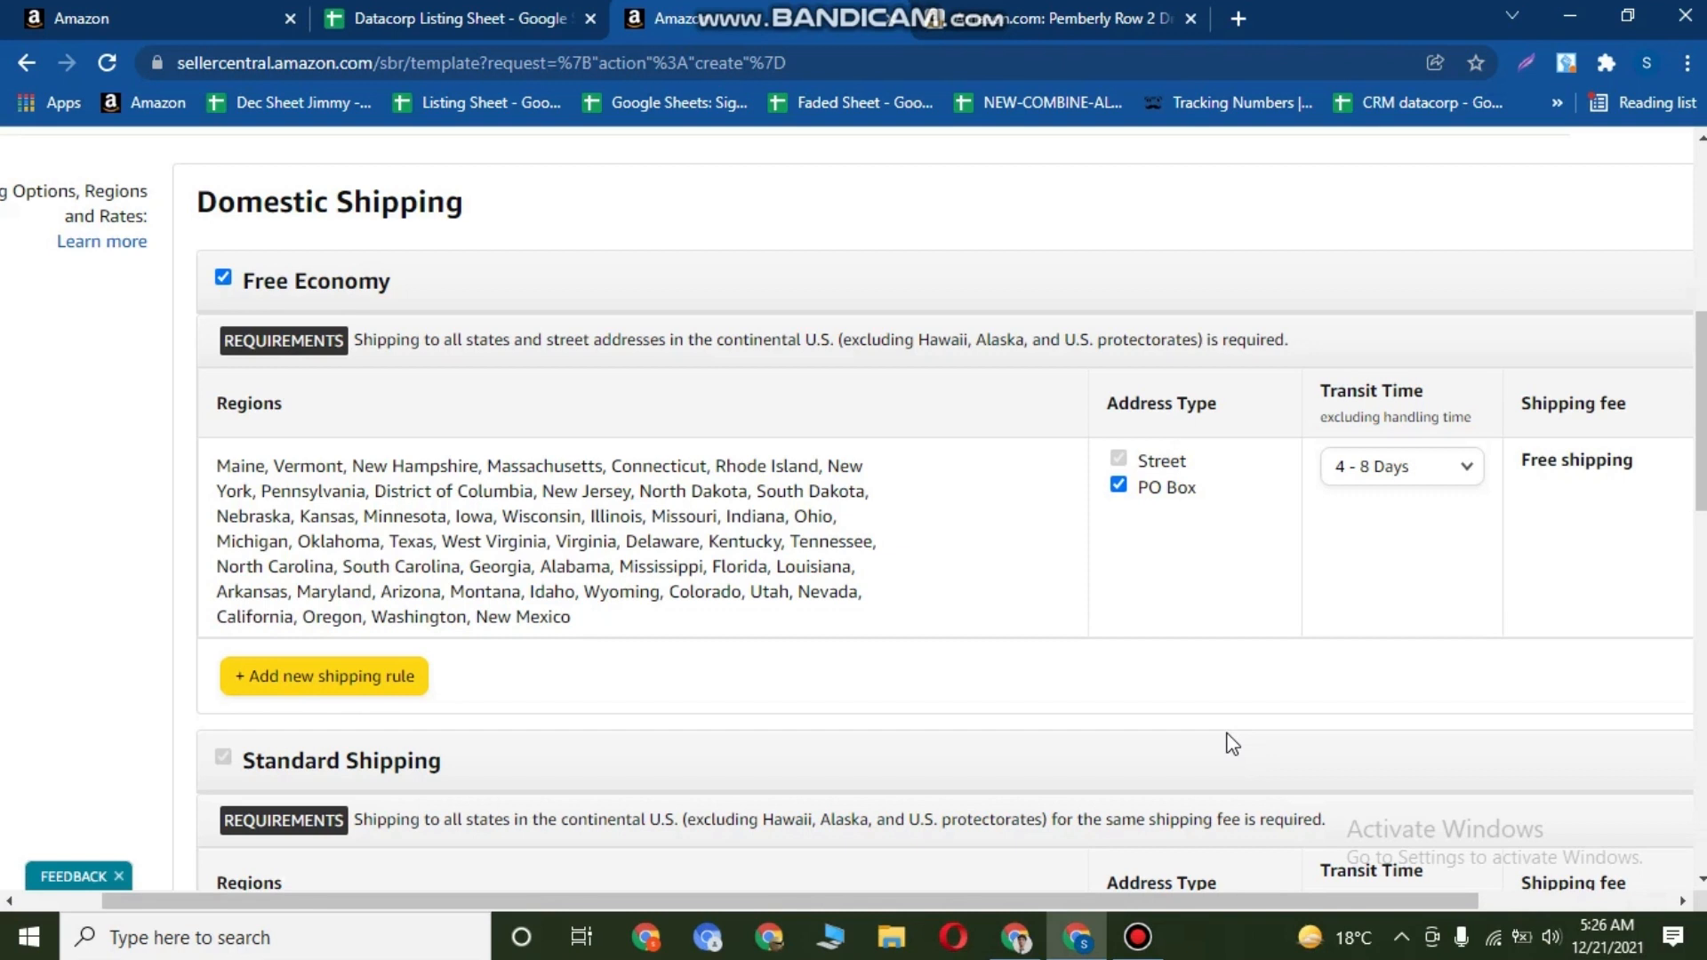
pyautogui.doubleClick(258, 401)
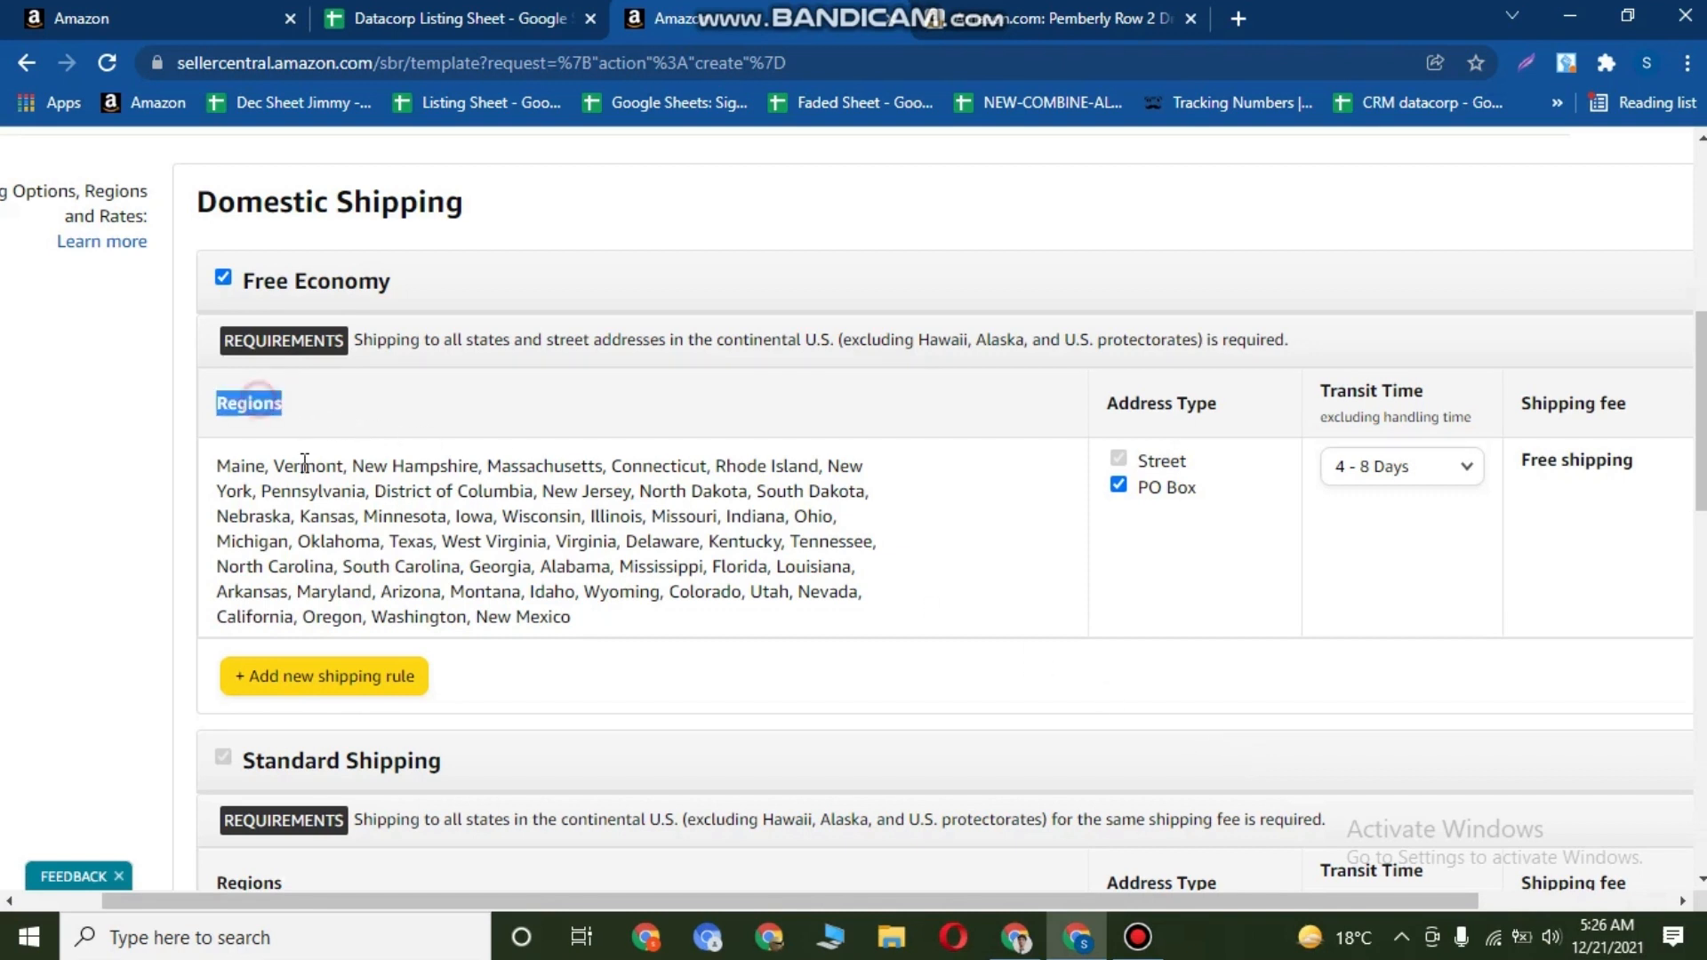
pyautogui.moveTo(217, 466); pyautogui.dragTo(564, 610)
pyautogui.click(495, 552)
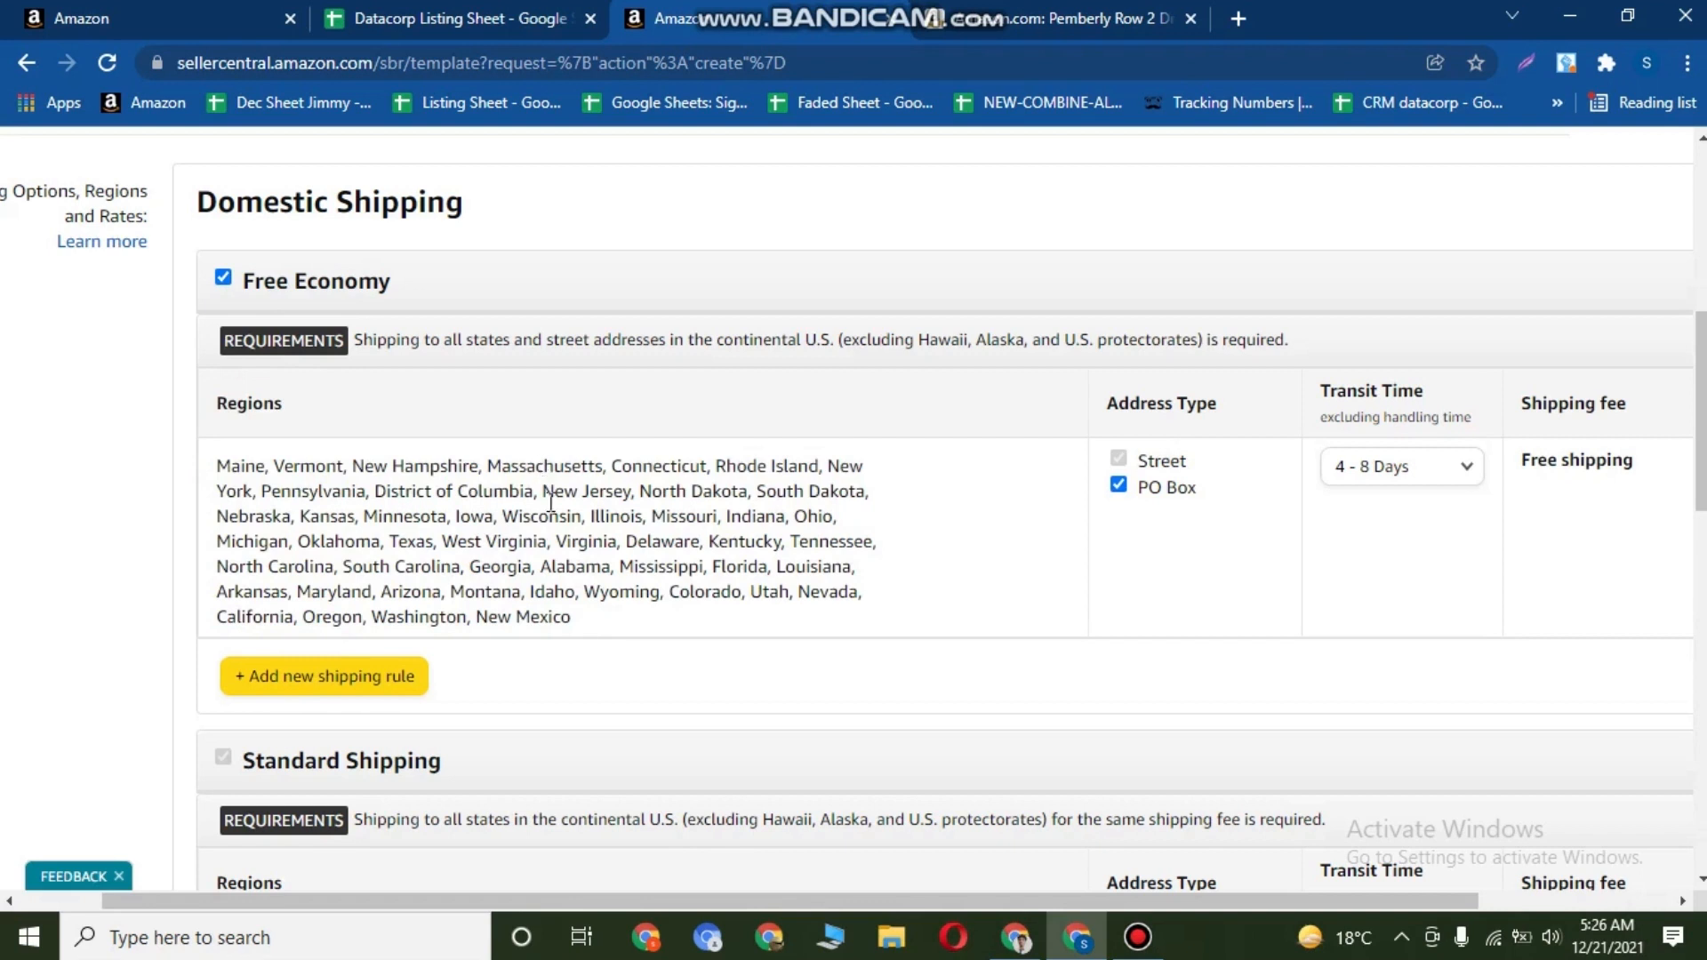
pyautogui.moveTo(228, 484); pyautogui.dragTo(445, 592)
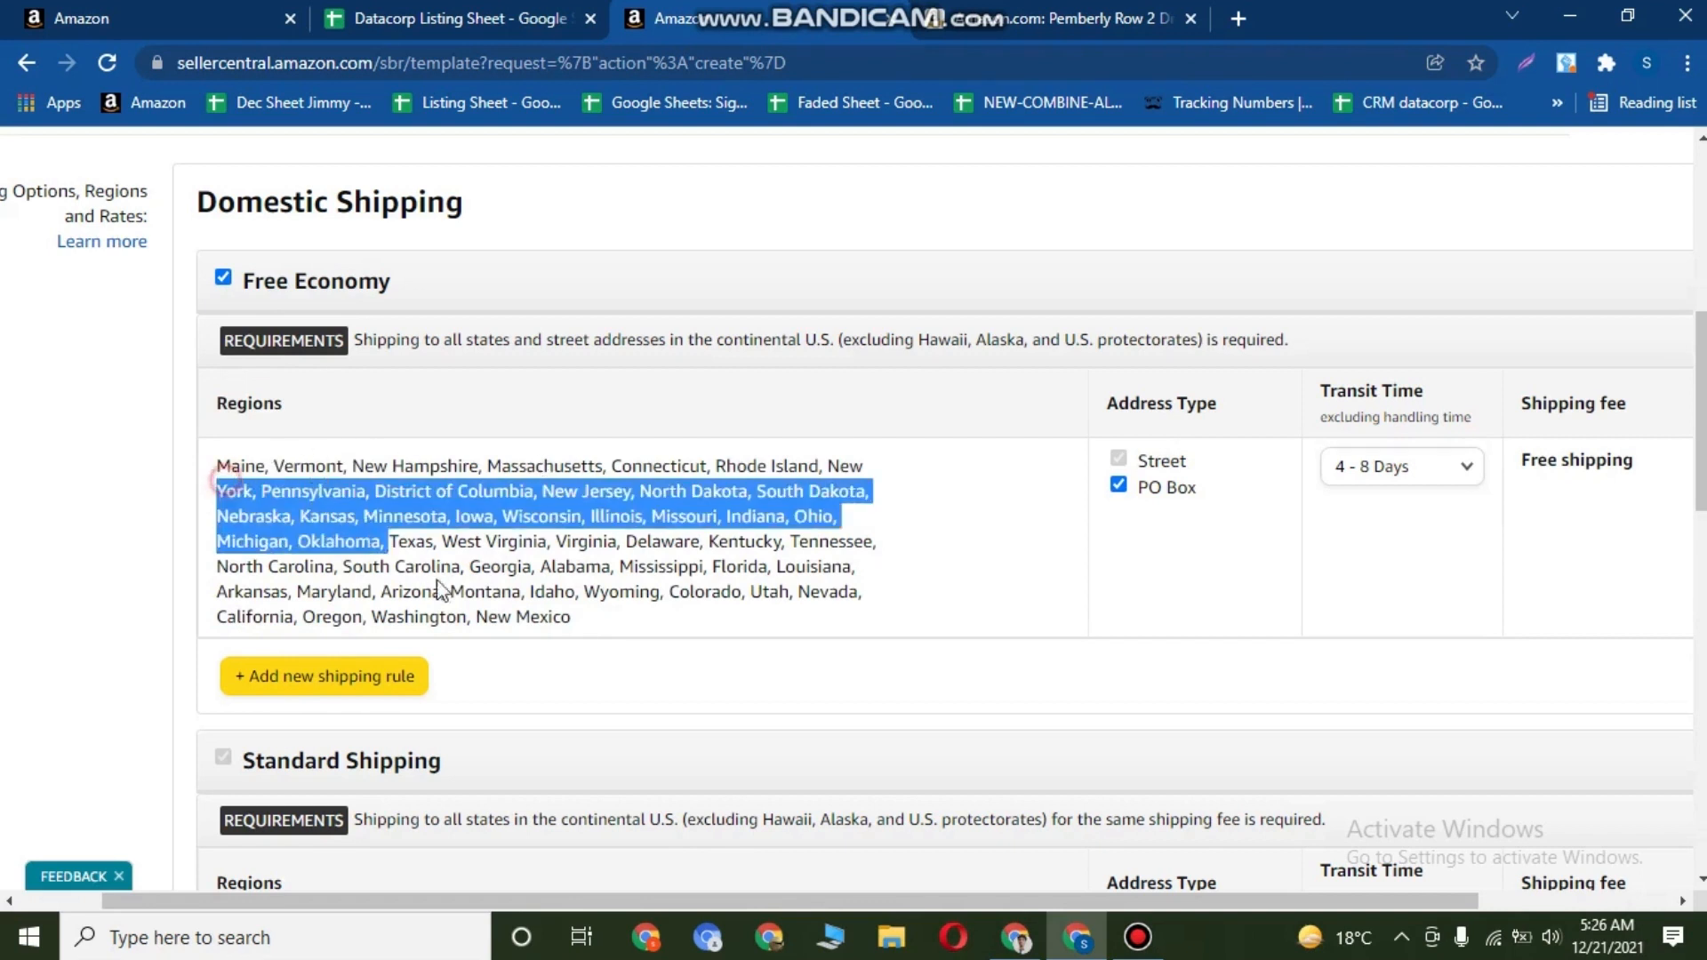
pyautogui.click(495, 571)
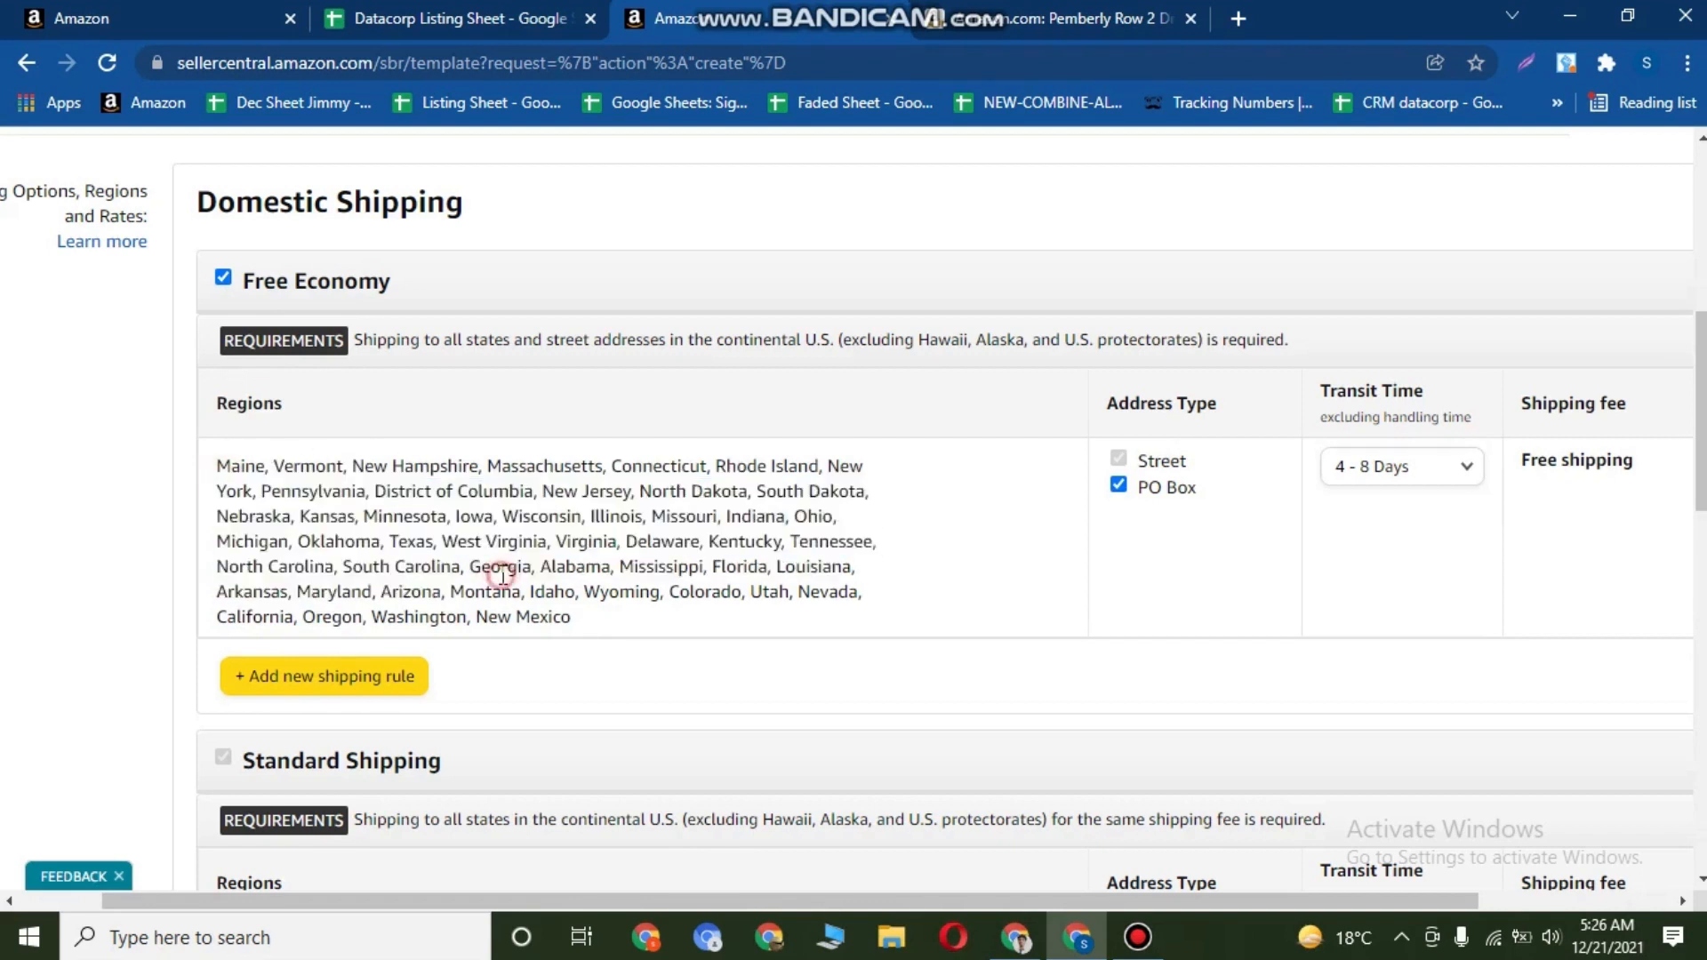
# Exclude PO Box addresses from Free Economy and set its transit time to 3 - 5 Days after checking the product page's delivery dates.
pyautogui.click(1118, 487)
pyautogui.click(1436, 465)
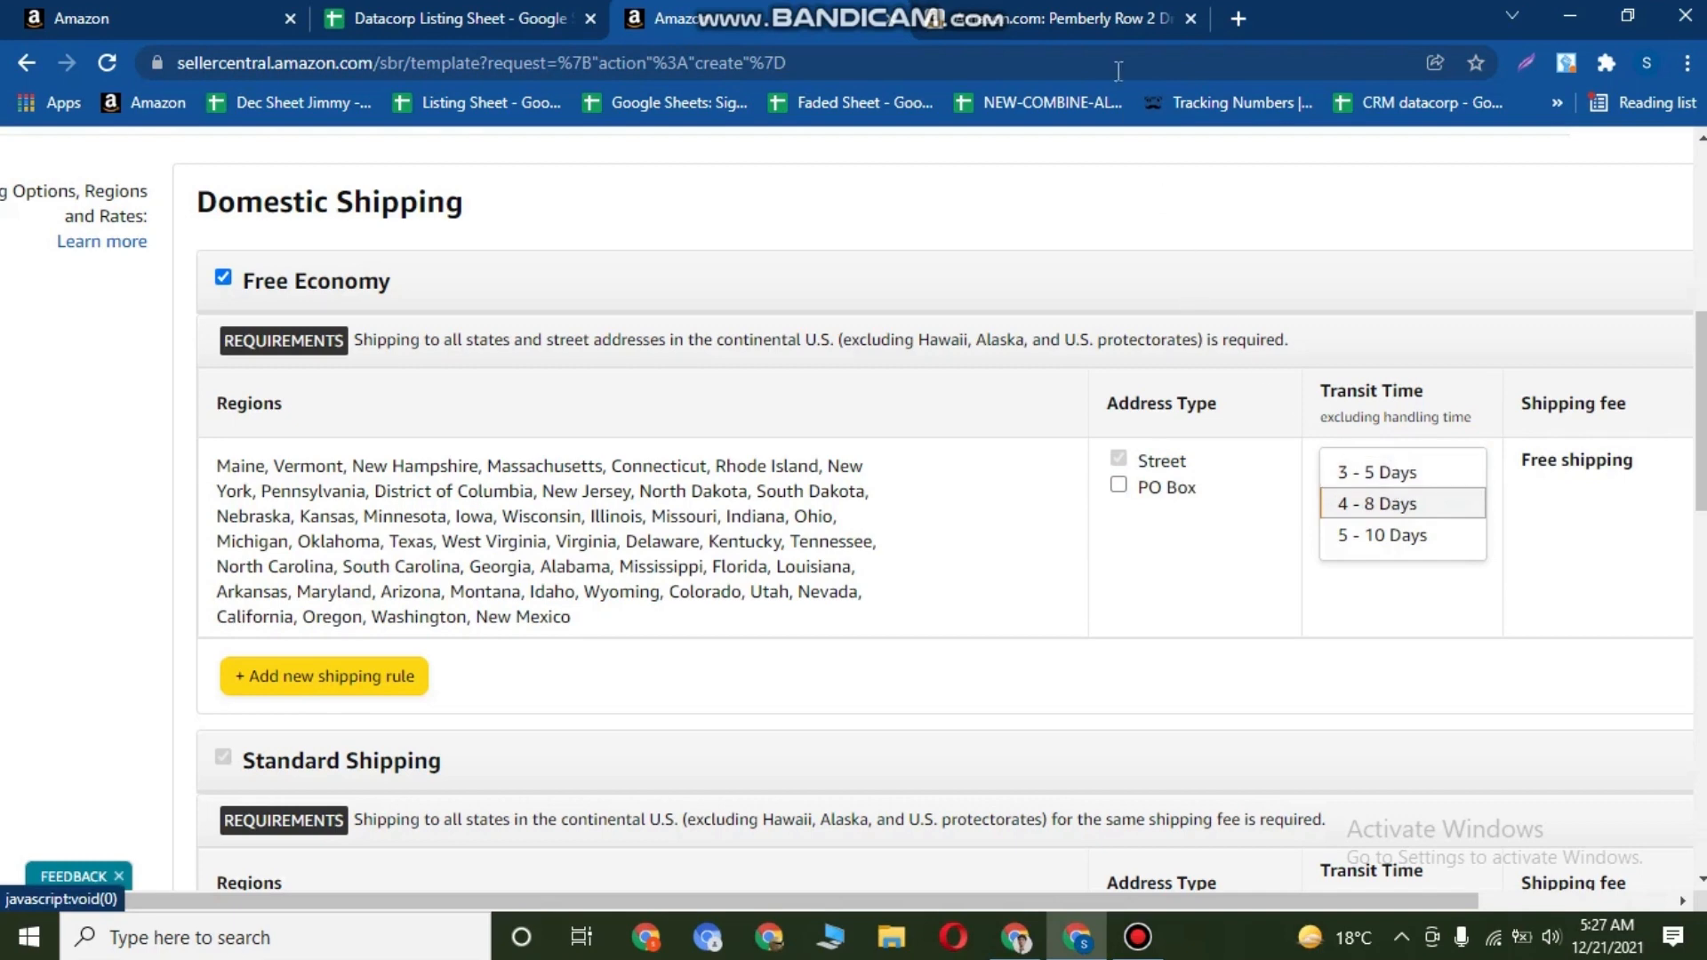
pyautogui.click(1010, 13)
pyautogui.moveTo(1398, 253); pyautogui.dragTo(1496, 254)
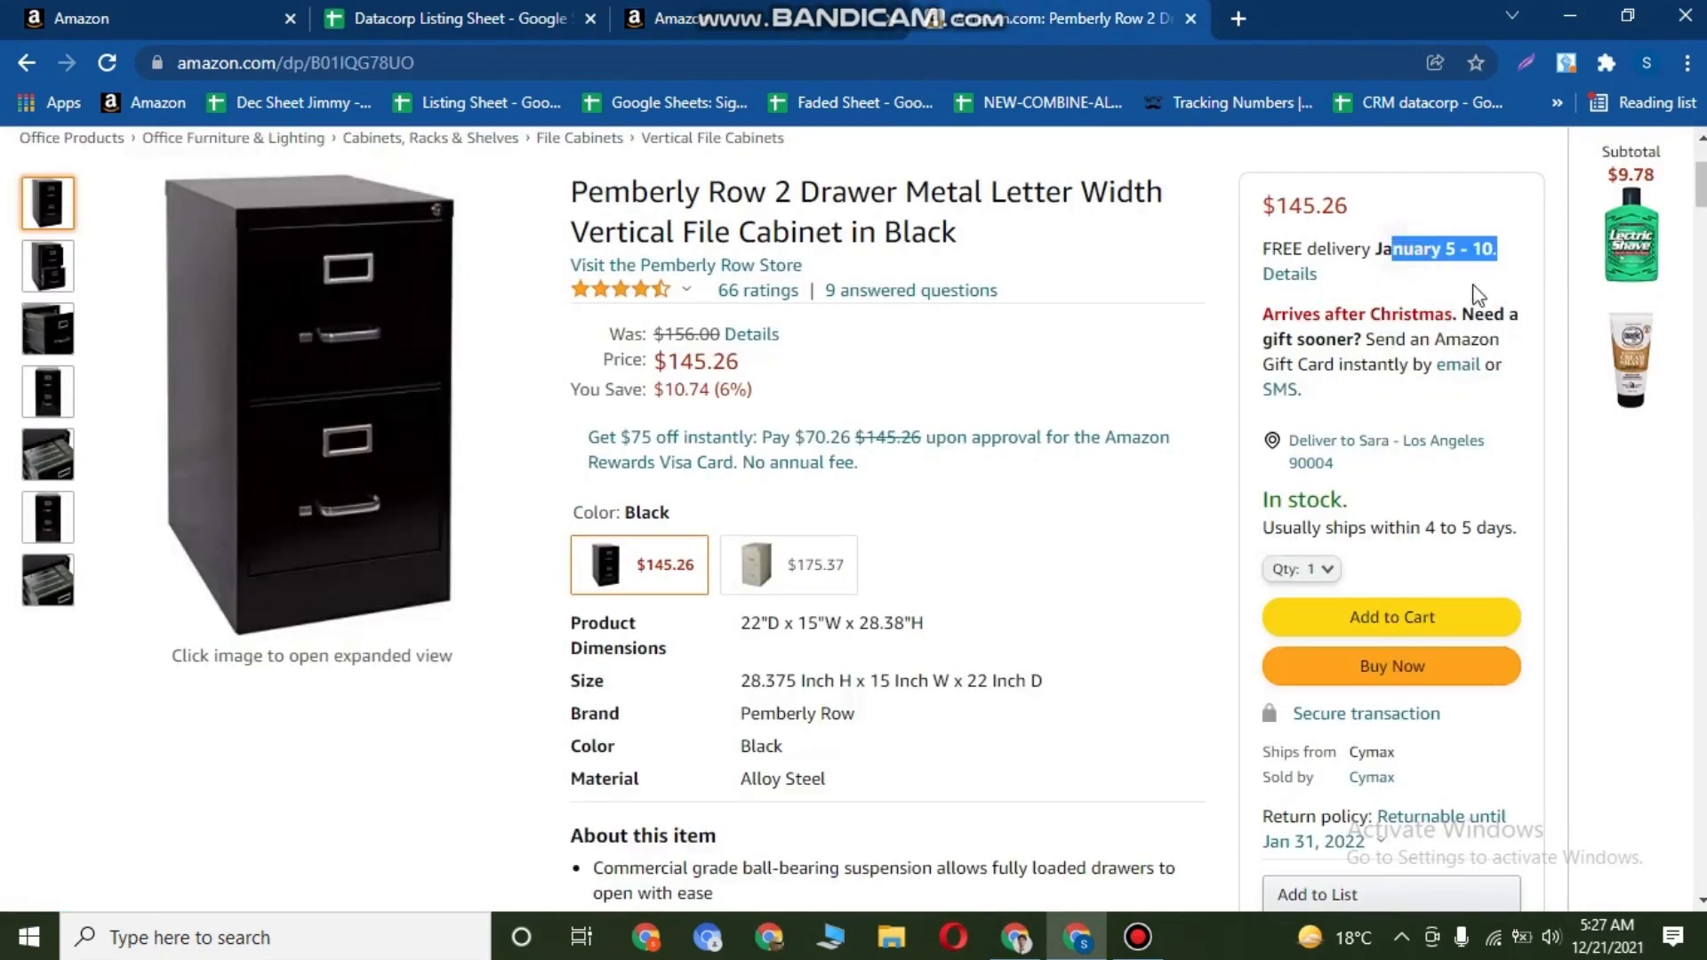
pyautogui.click(770, 12)
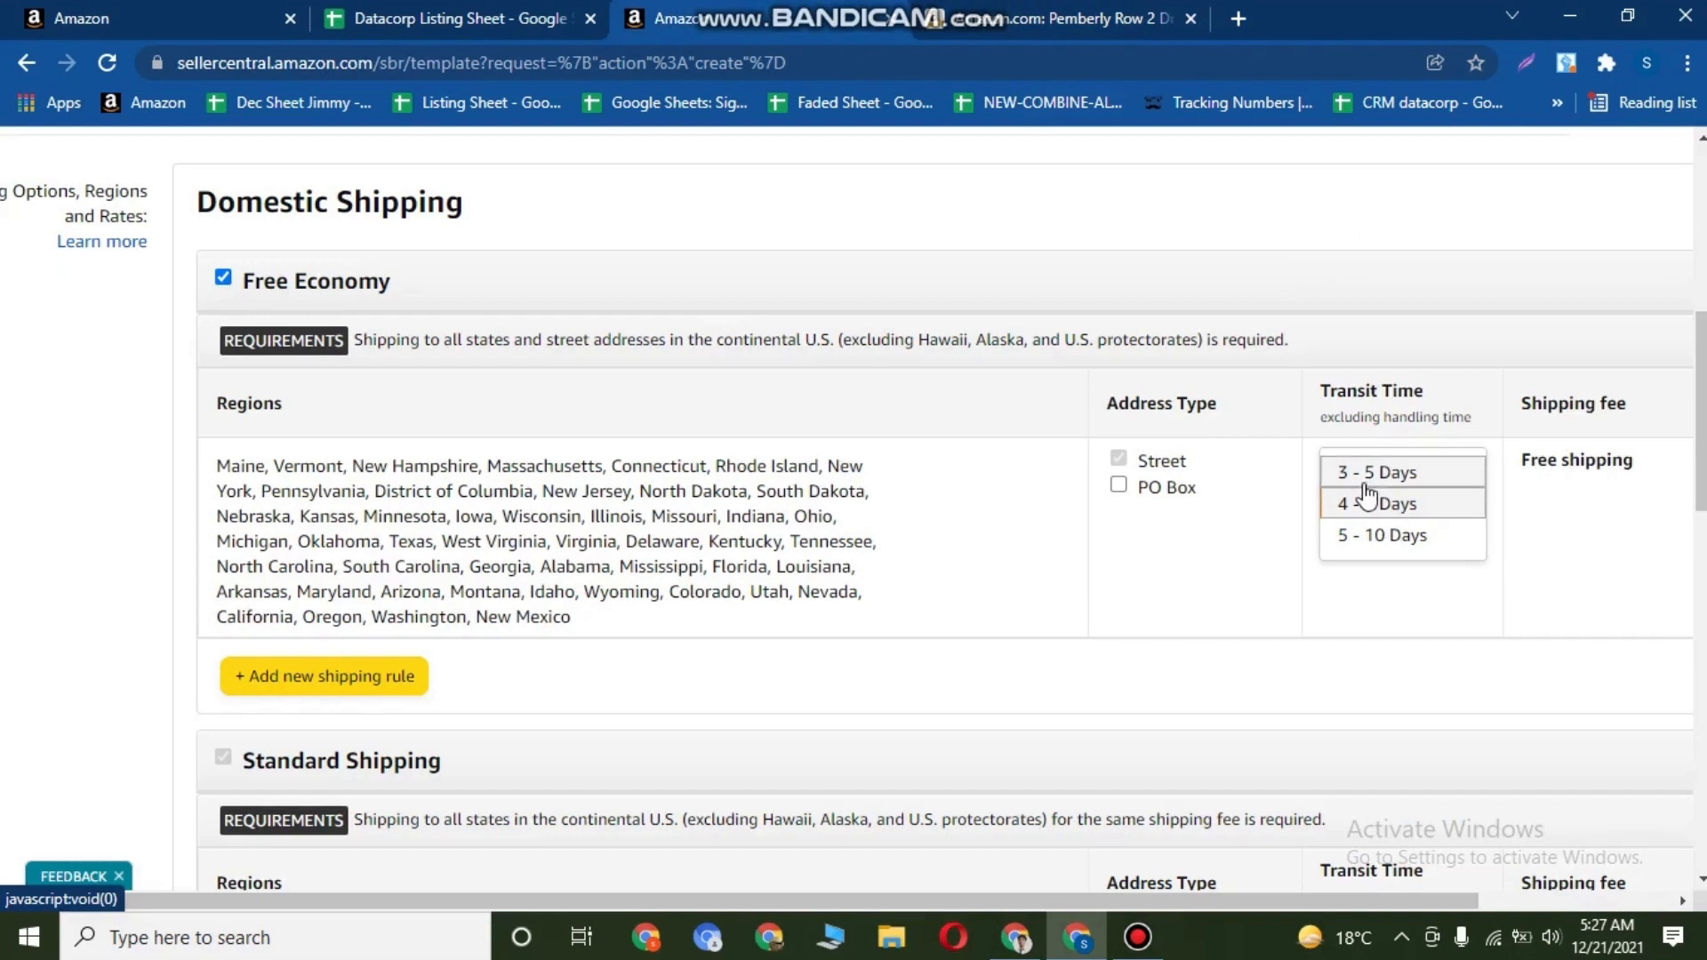
pyautogui.click(1366, 476)
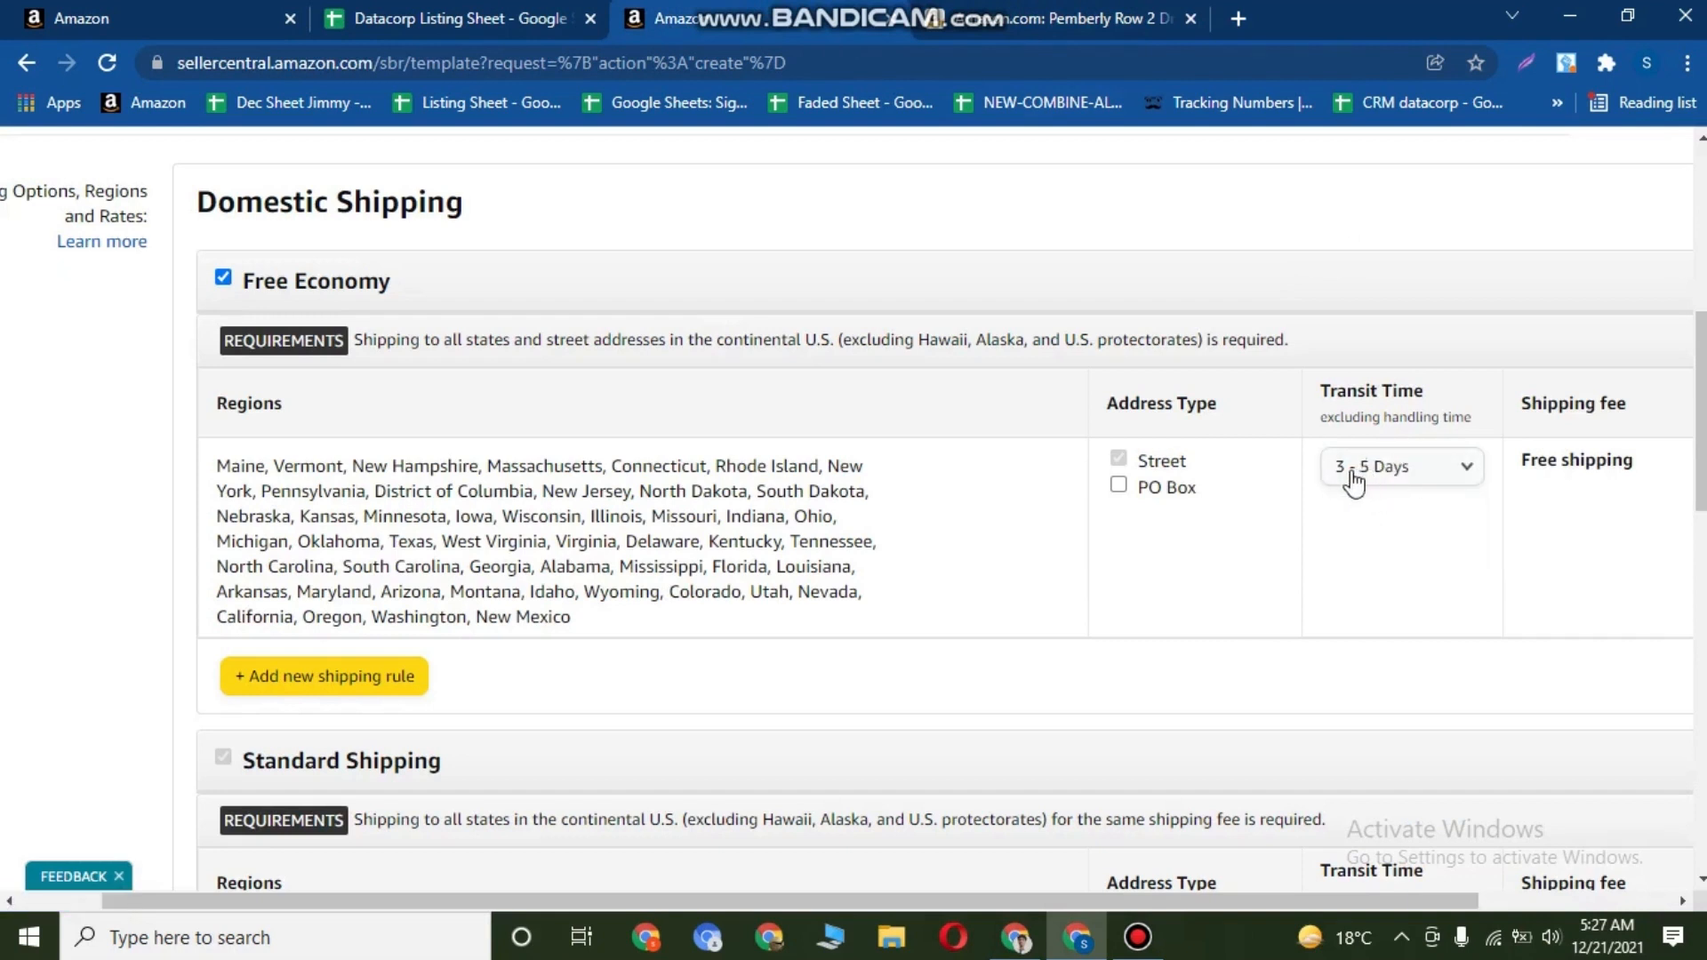
# Check the handling time in the product's offer form against the shipping template's Free Economy transit time.
pyautogui.click(103, 13)
pyautogui.scroll(-7, 761, 622)
pyautogui.scroll(-5, 767, 607)
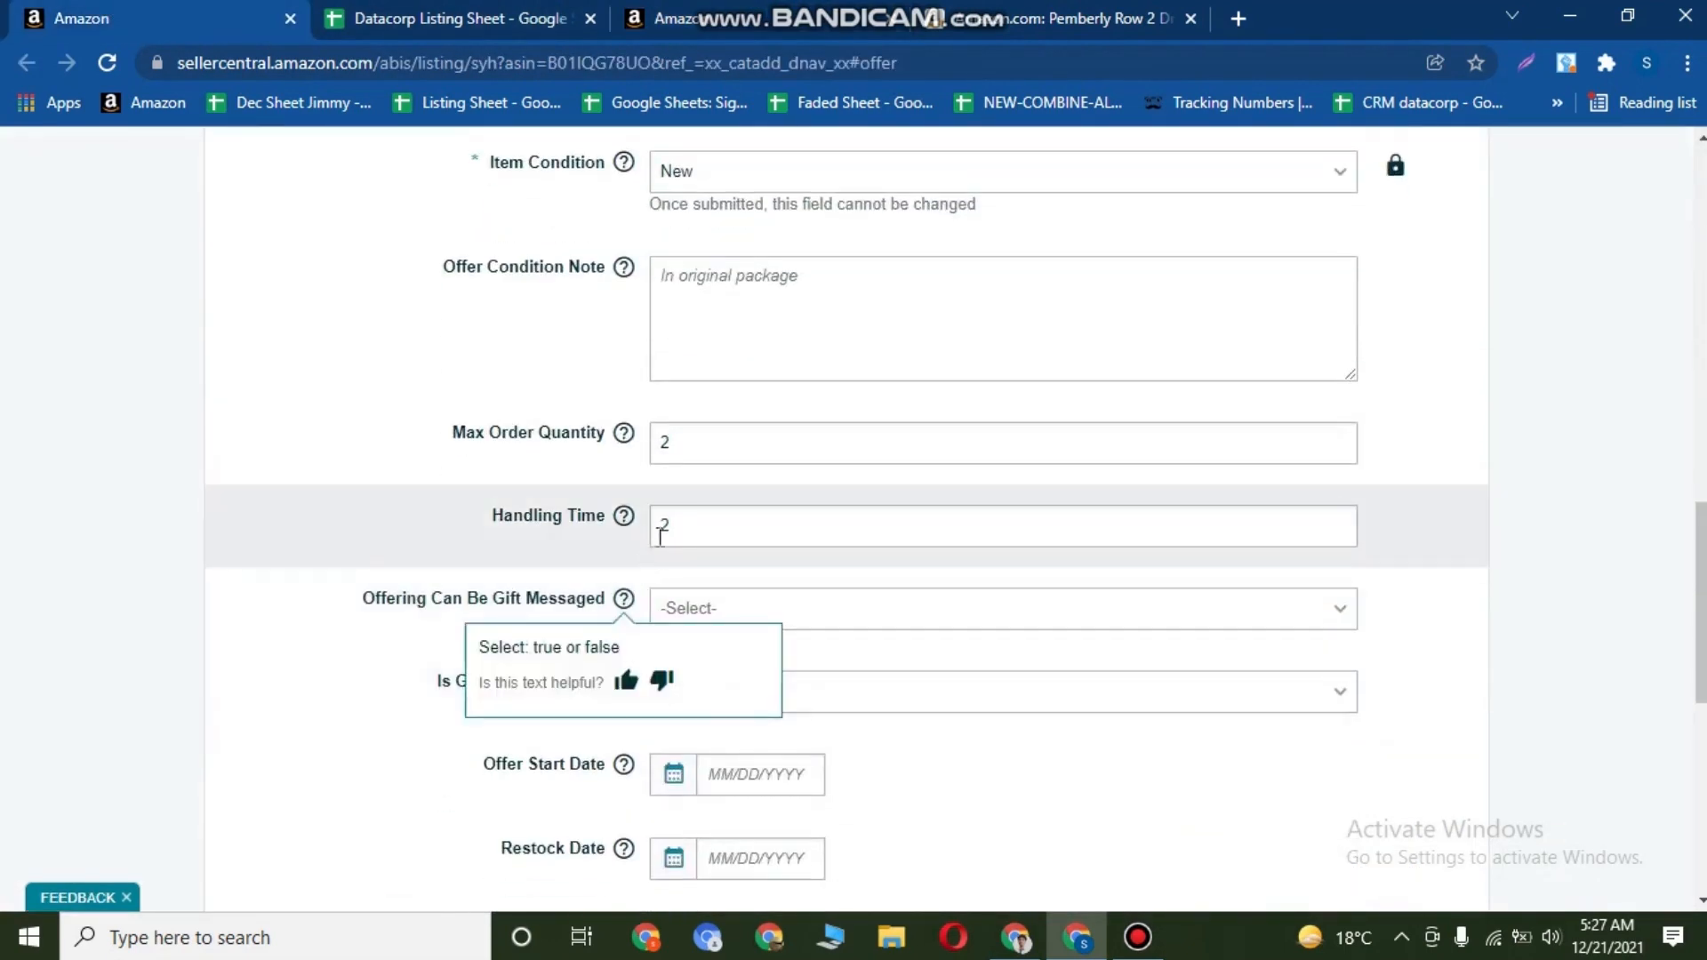
pyautogui.tripleClick(491, 518)
pyautogui.doubleClick(704, 524)
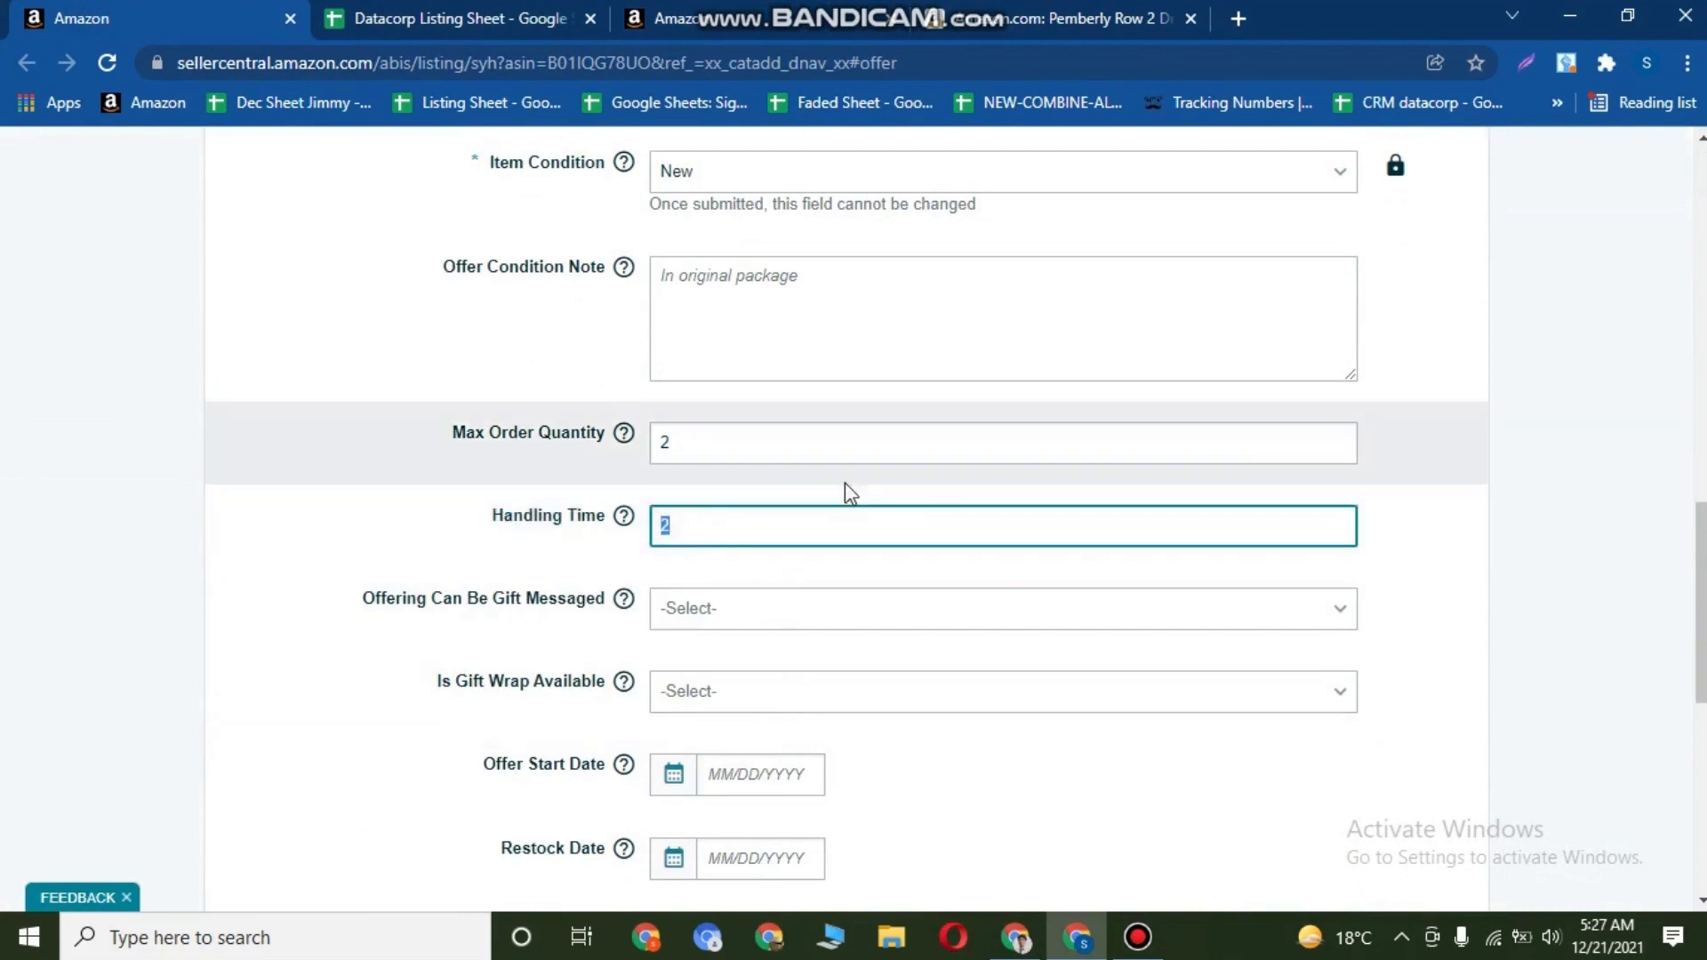
pyautogui.click(854, 18)
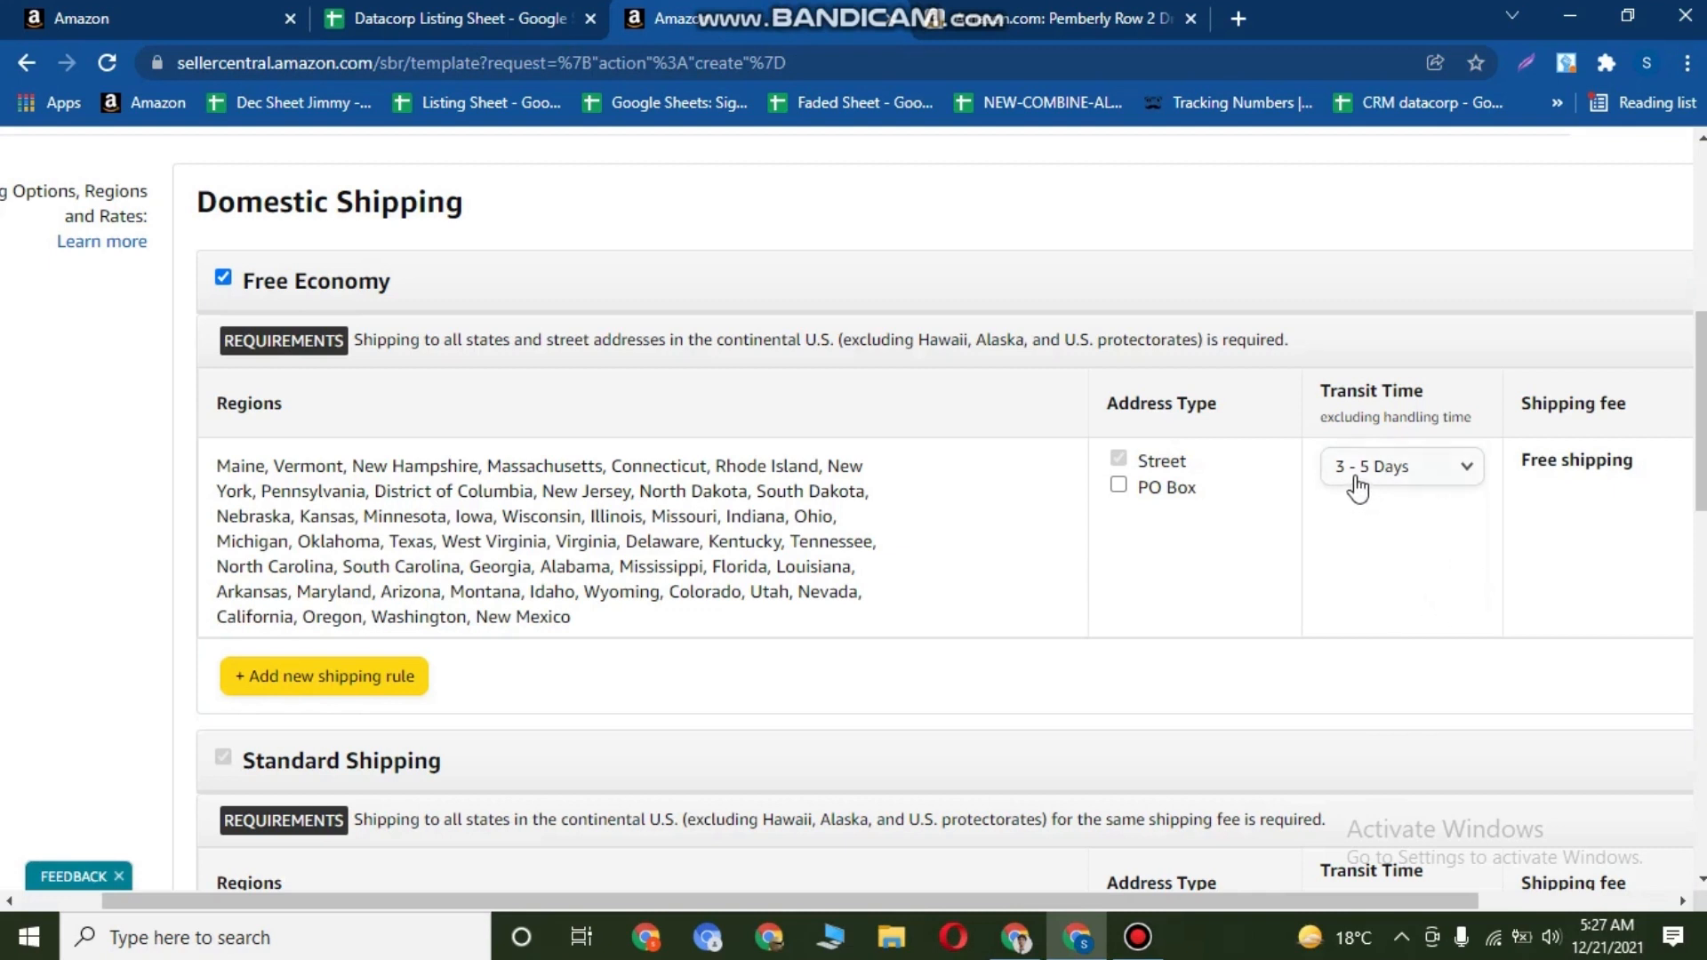
# Compare the product page's free delivery dates with the system calendar and the Free Economy transit time.
pyautogui.click(916, 14)
pyautogui.moveTo(1498, 250); pyautogui.dragTo(1434, 254)
pyautogui.click(1434, 254)
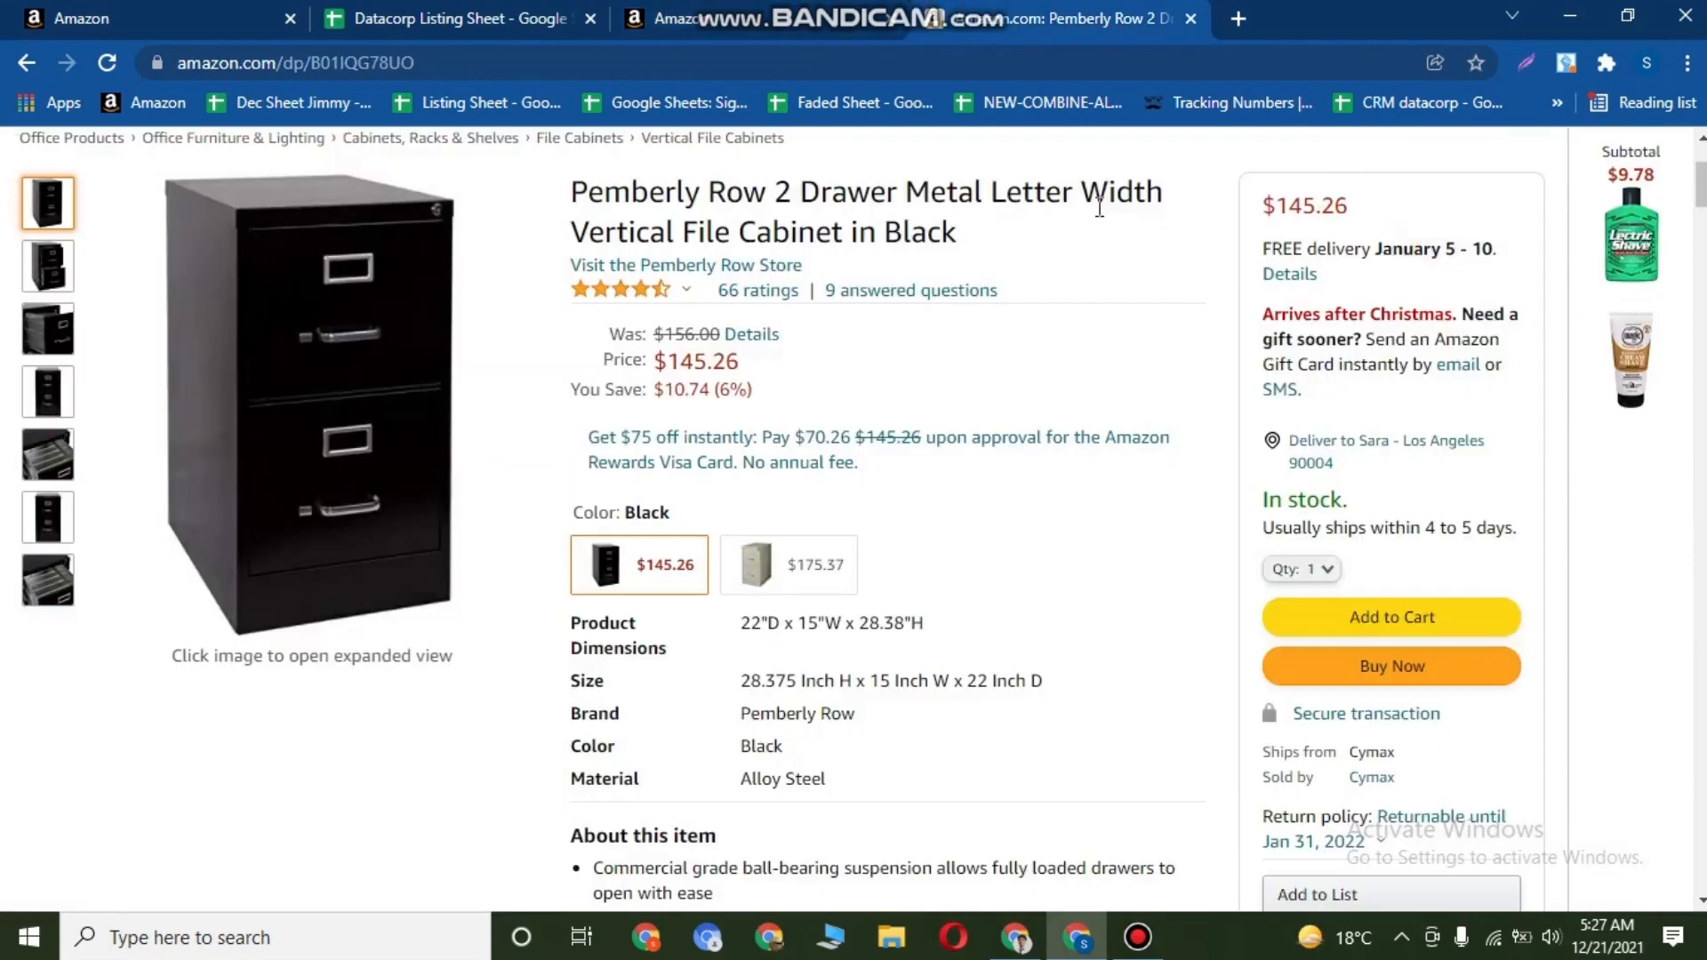
pyautogui.click(763, 25)
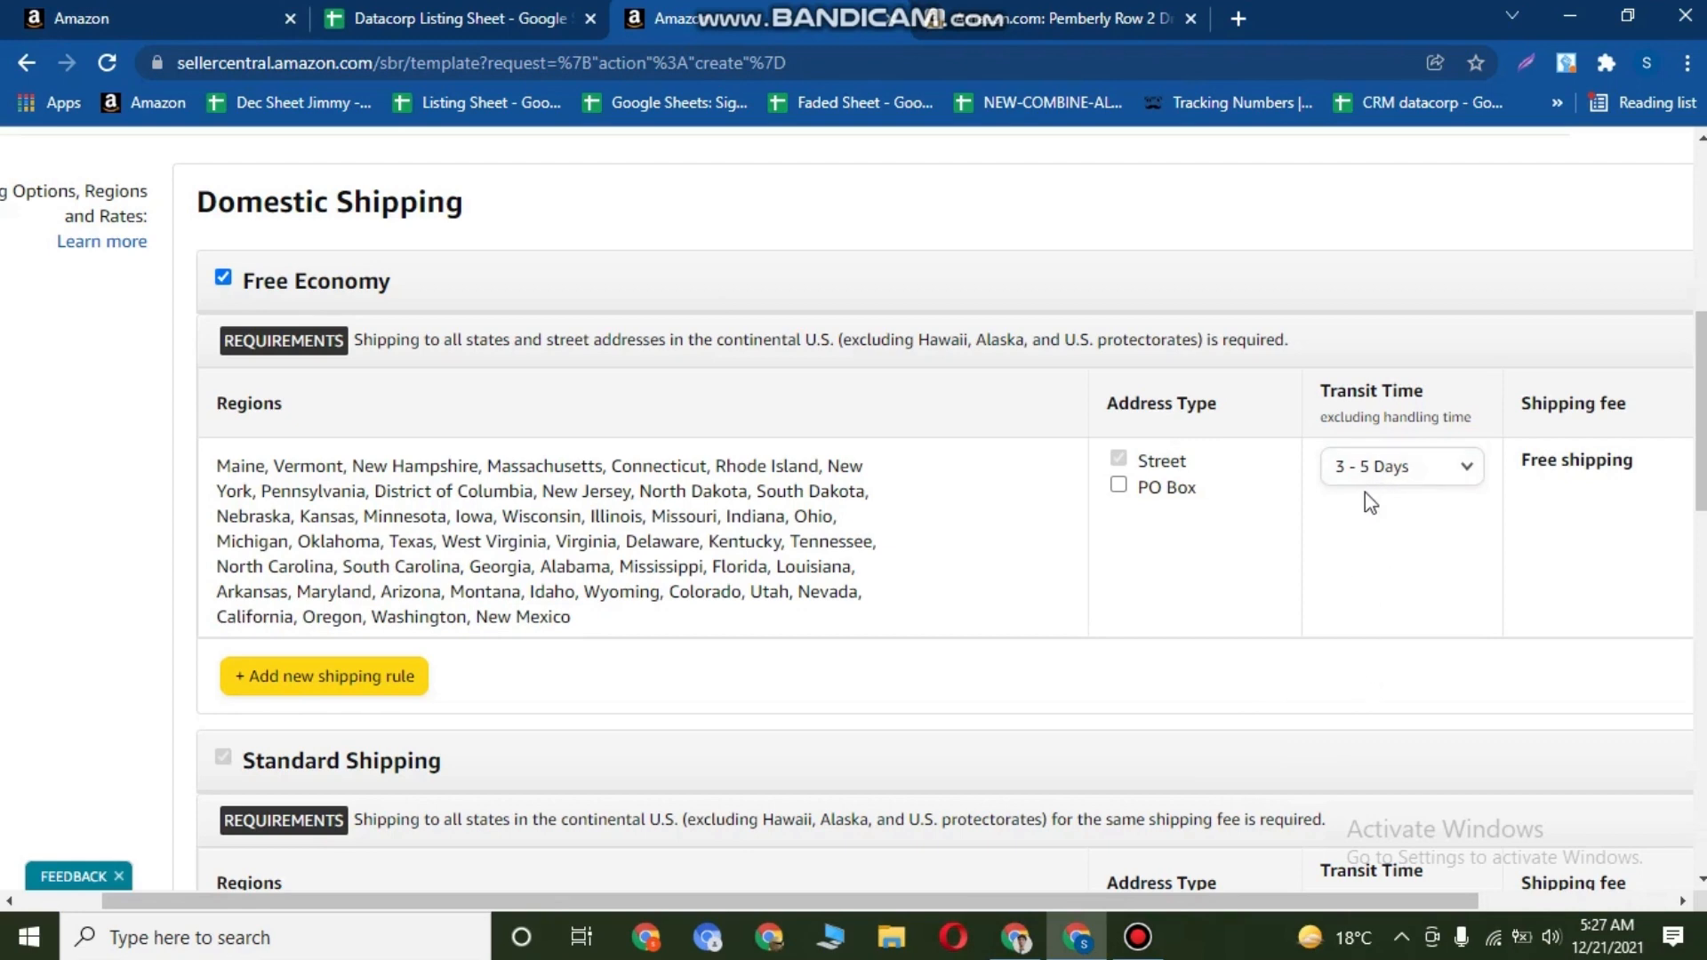
pyautogui.click(1632, 953)
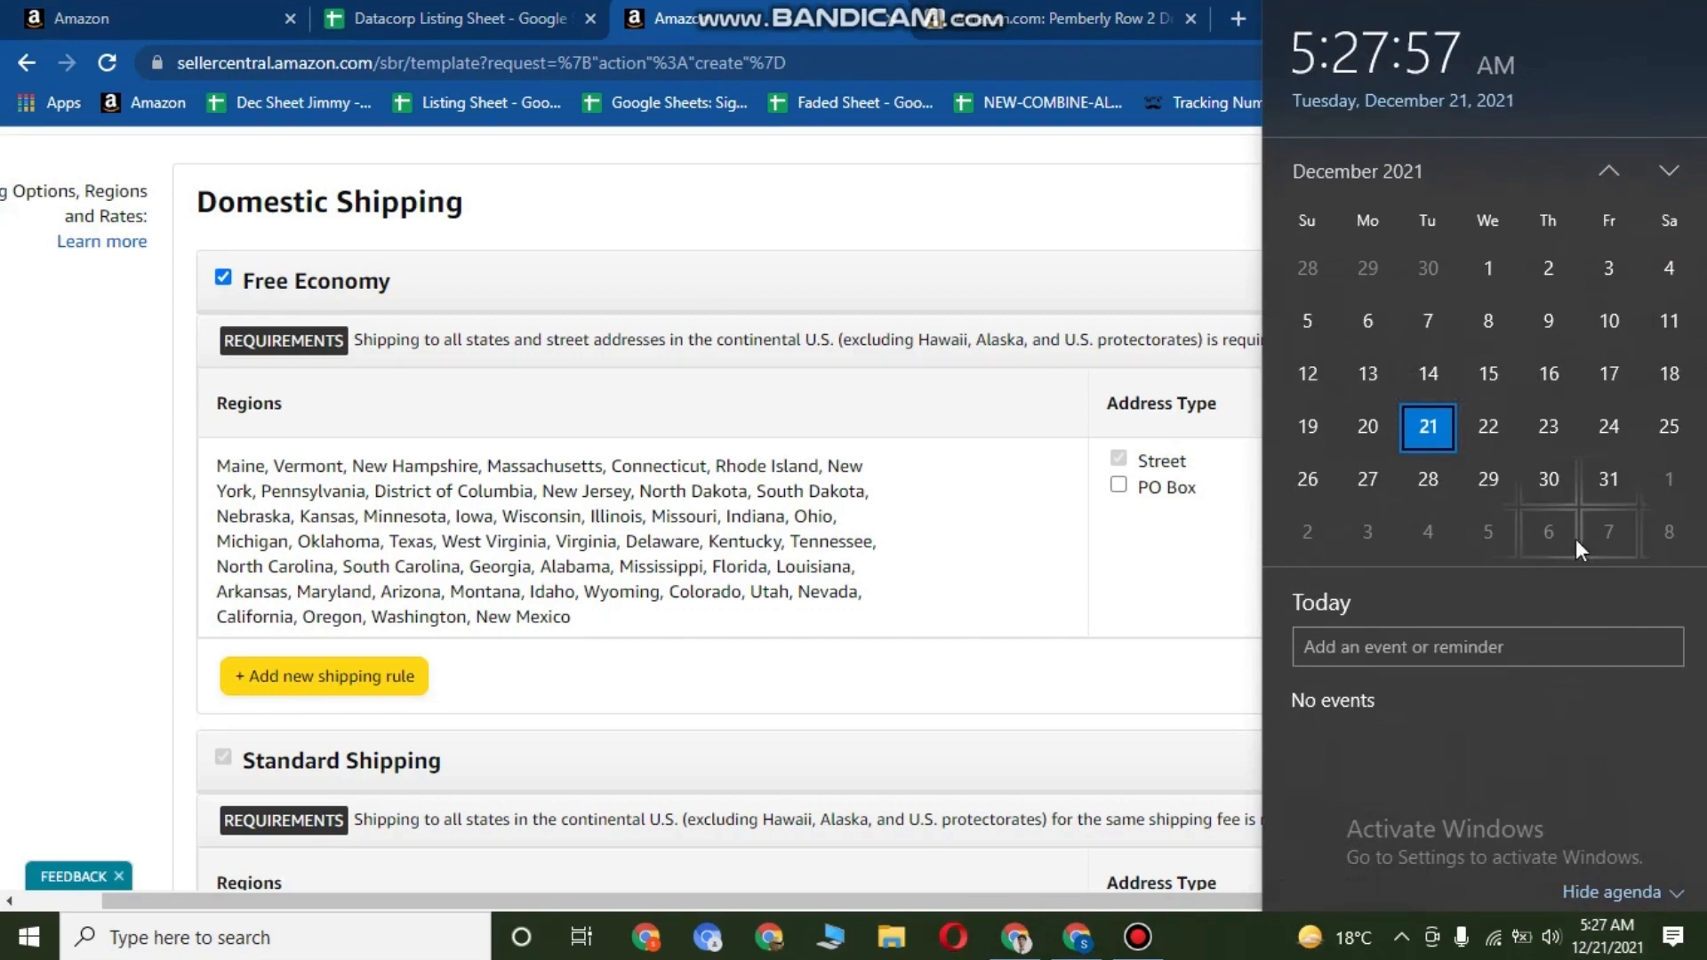
pyautogui.click(1433, 485)
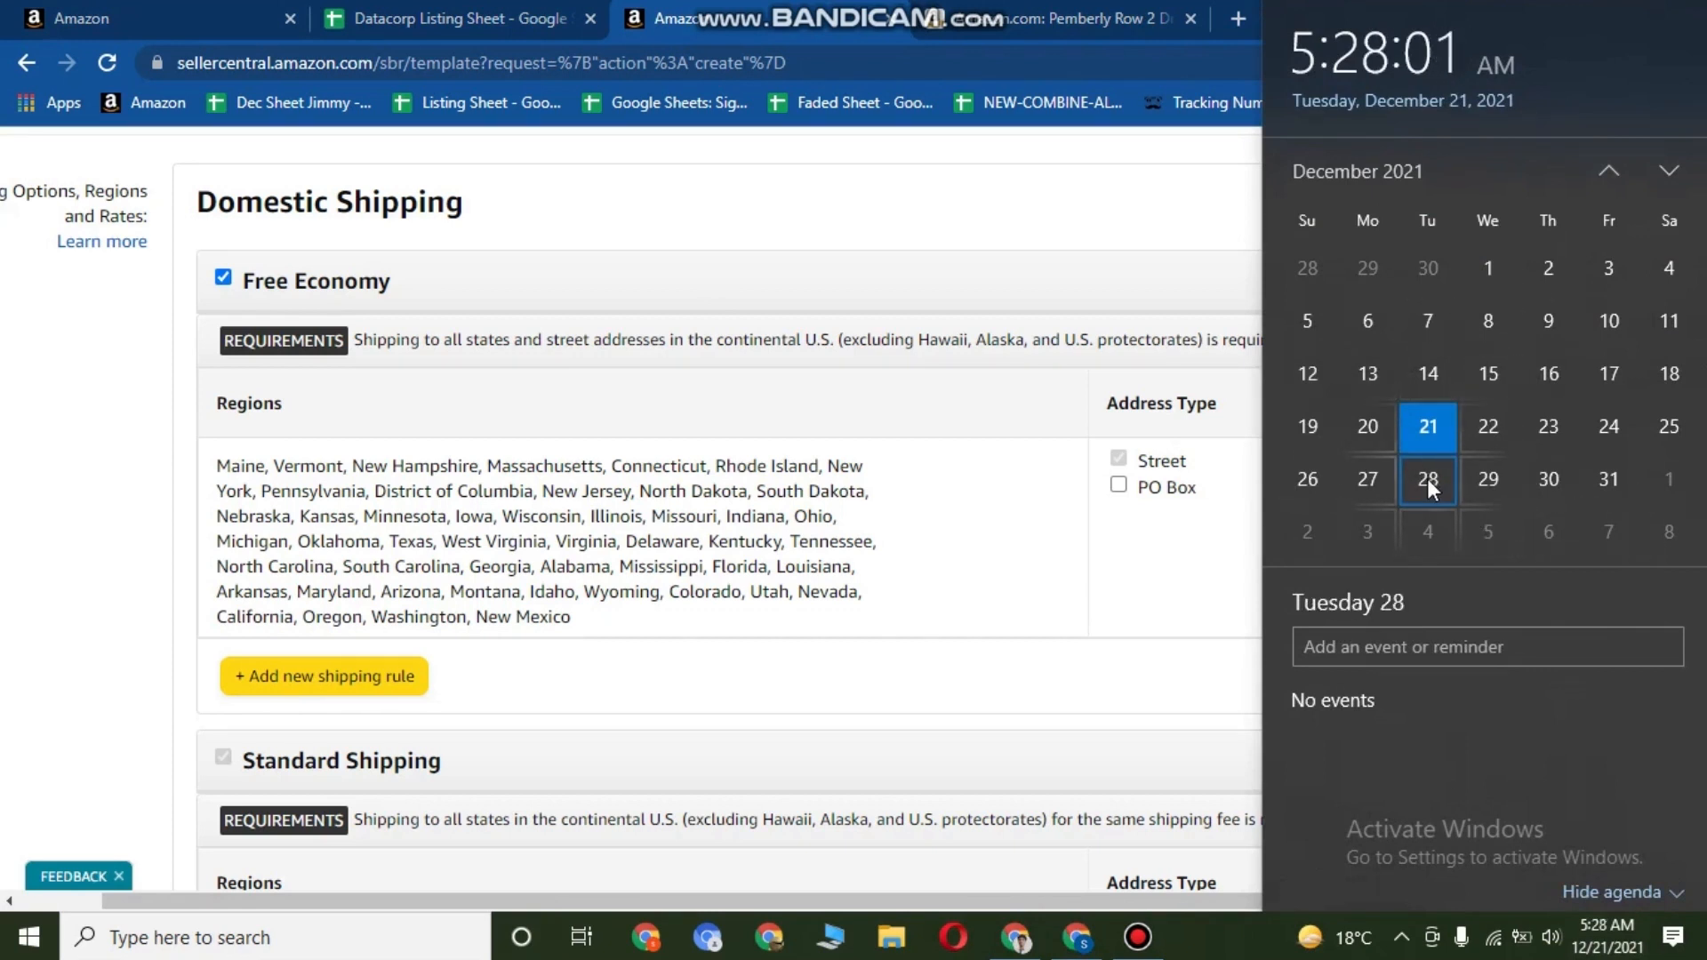
pyautogui.click(1016, 10)
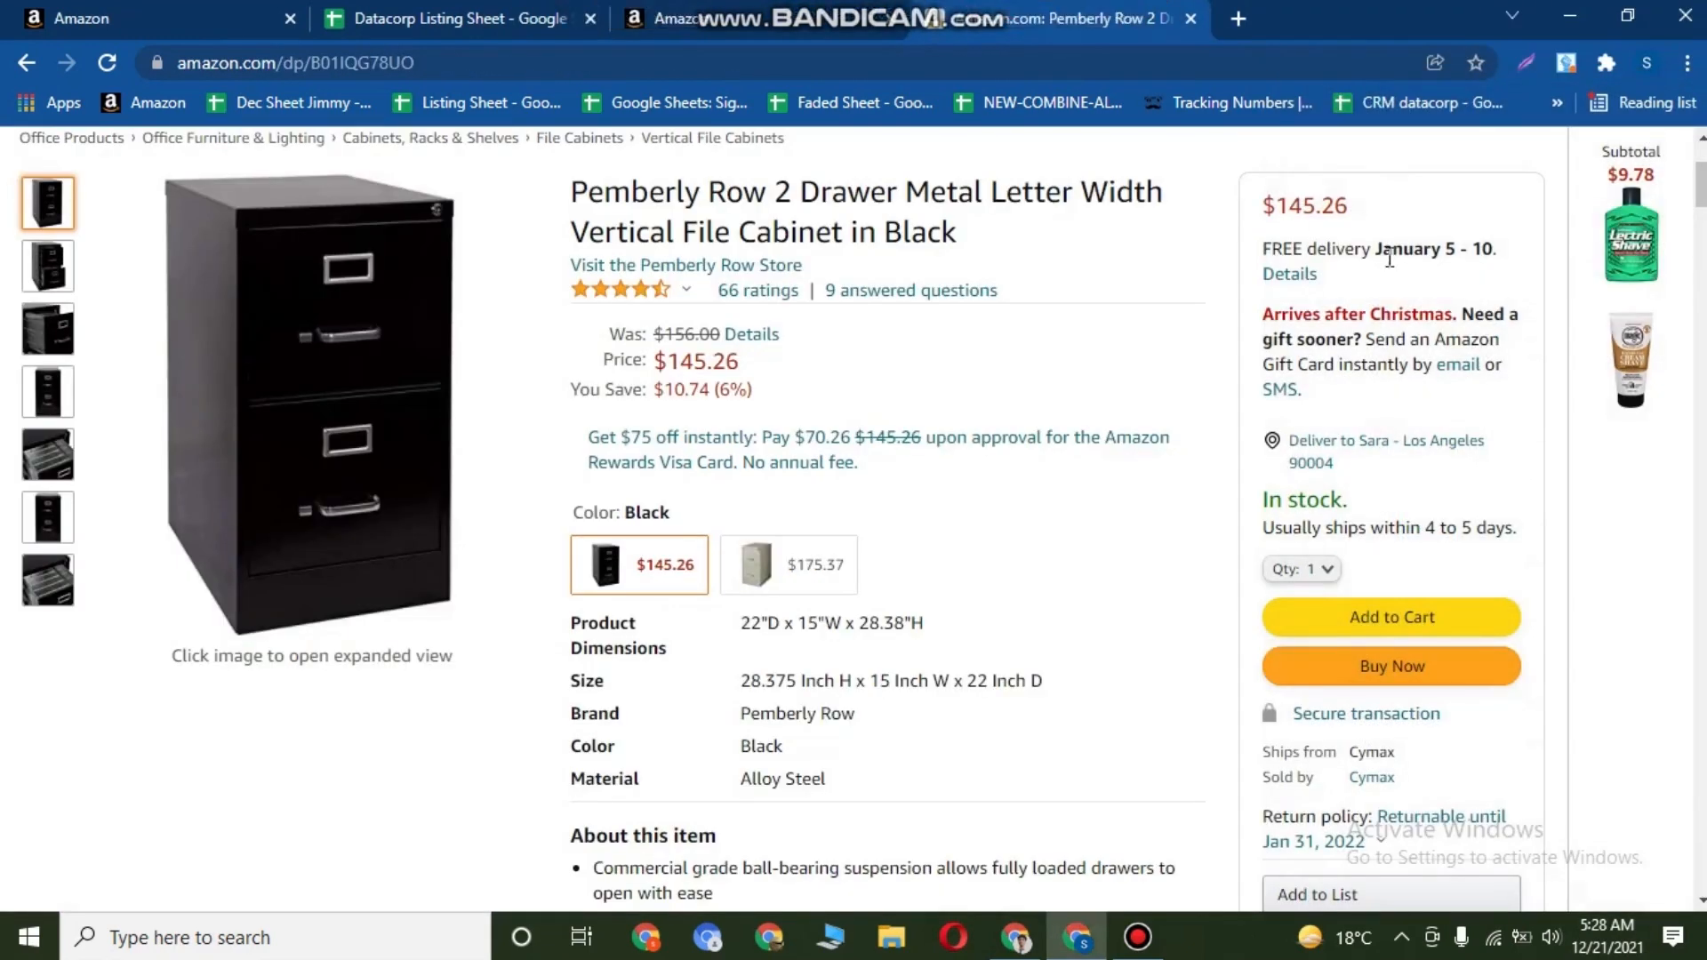
pyautogui.moveTo(1374, 249); pyautogui.dragTo(1468, 244)
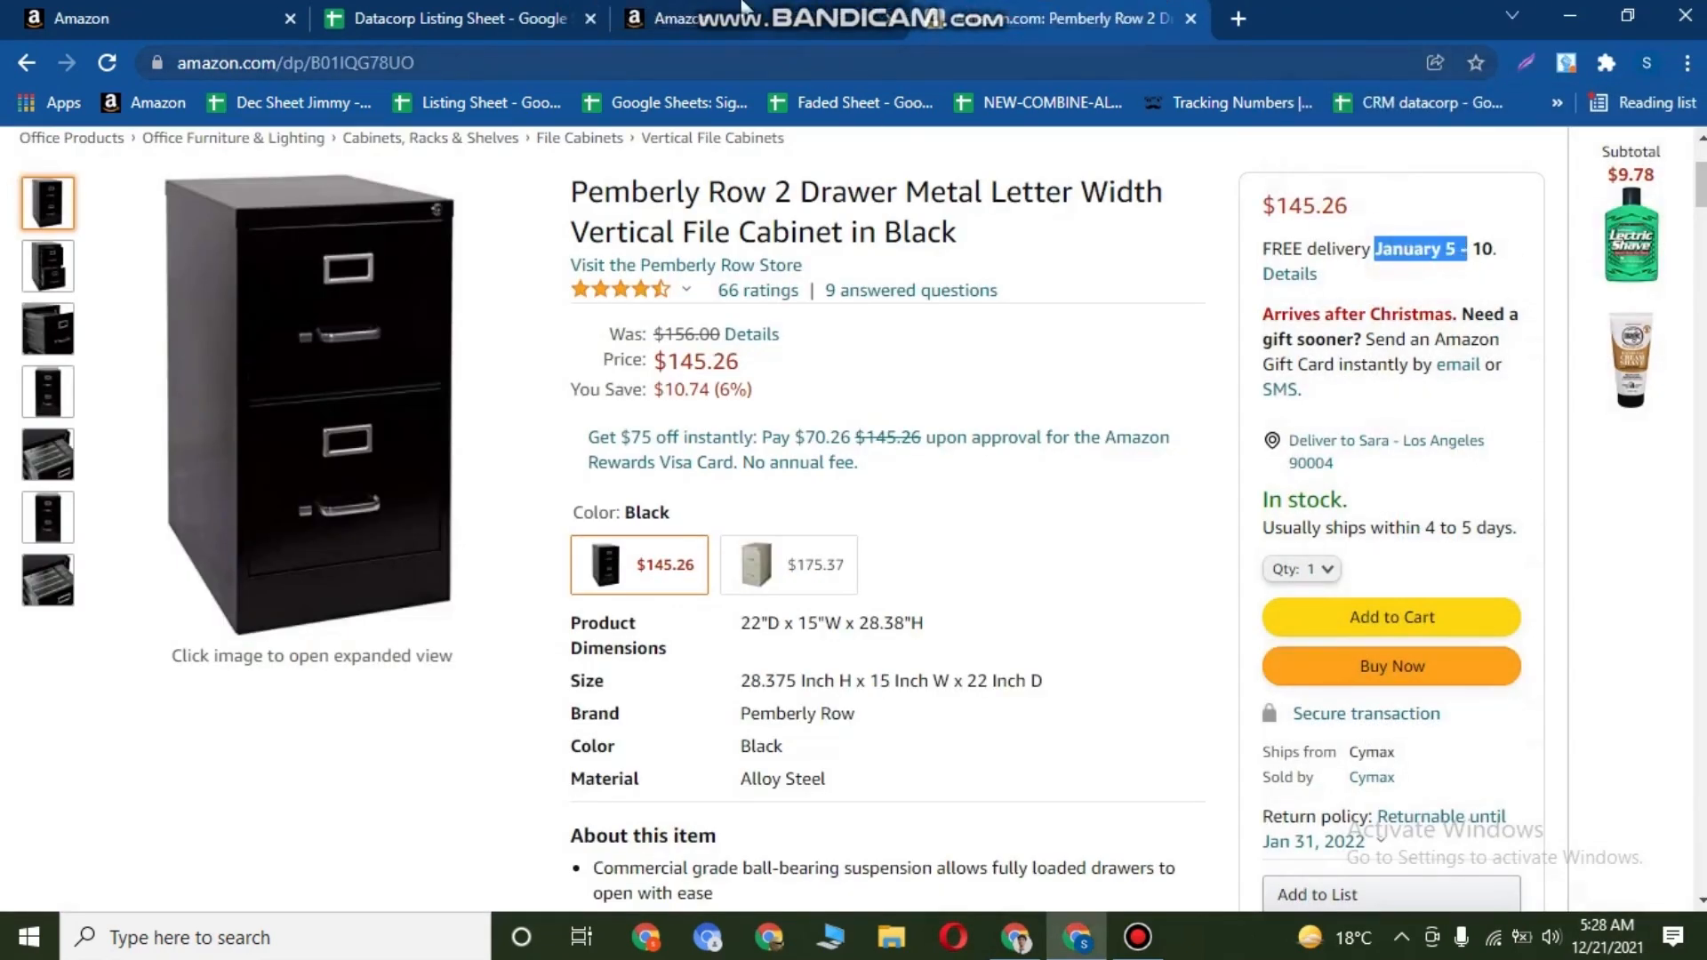
pyautogui.click(711, 13)
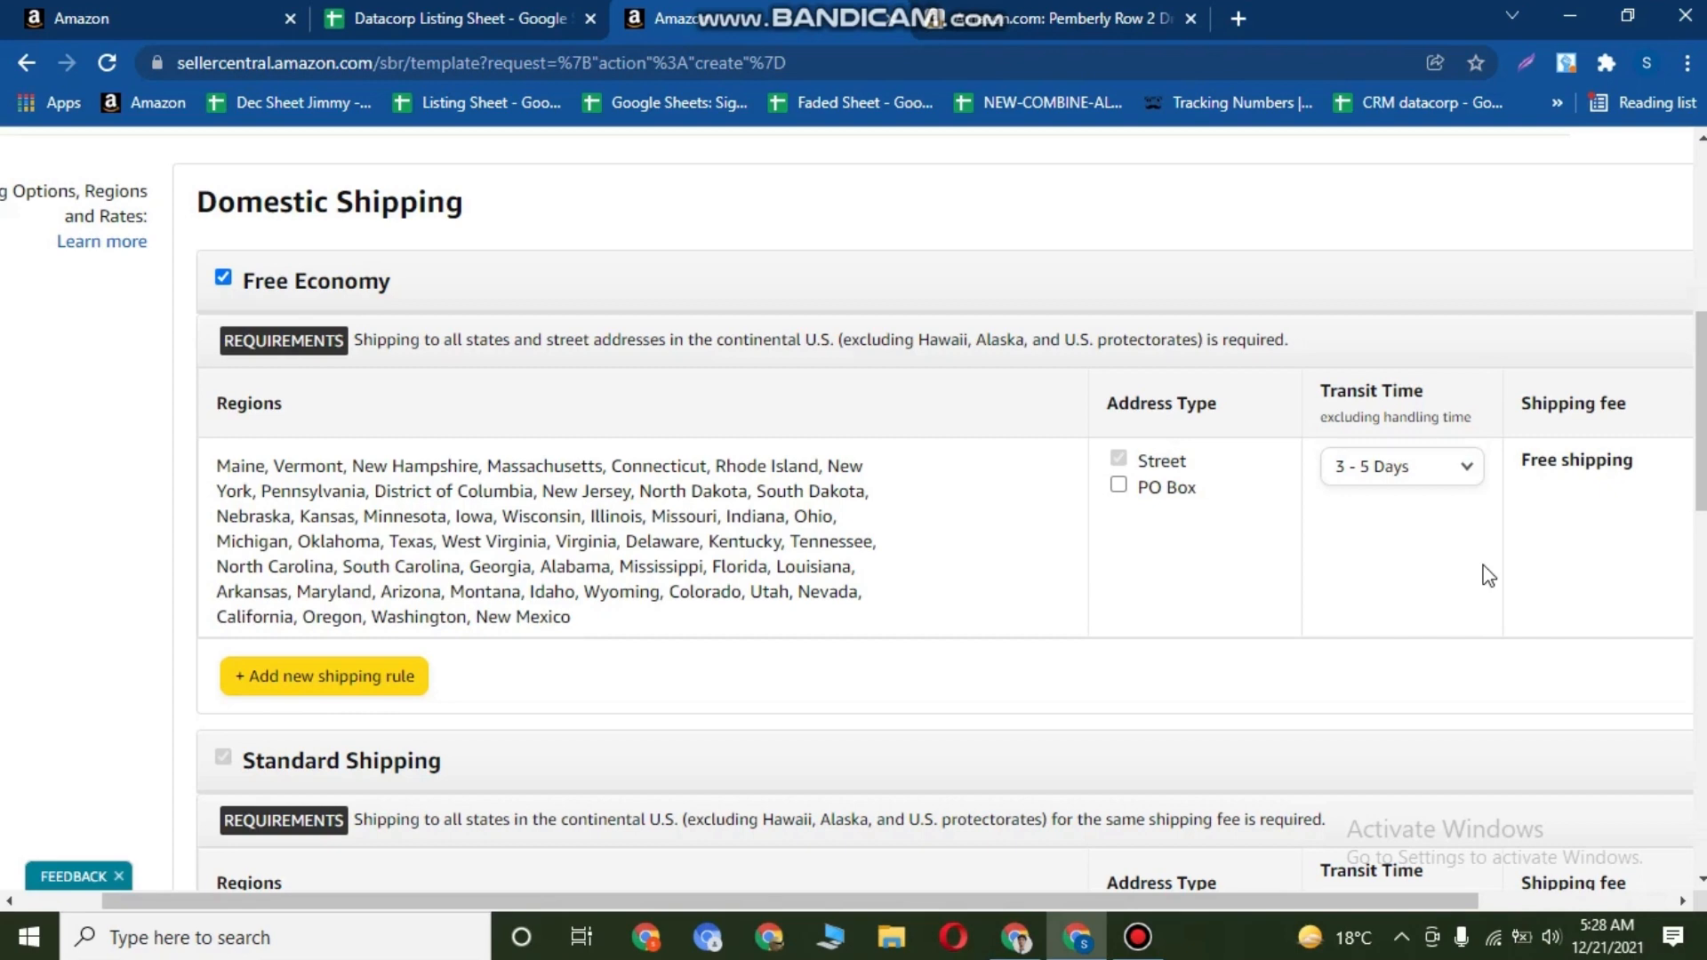
pyautogui.click(1140, 936)
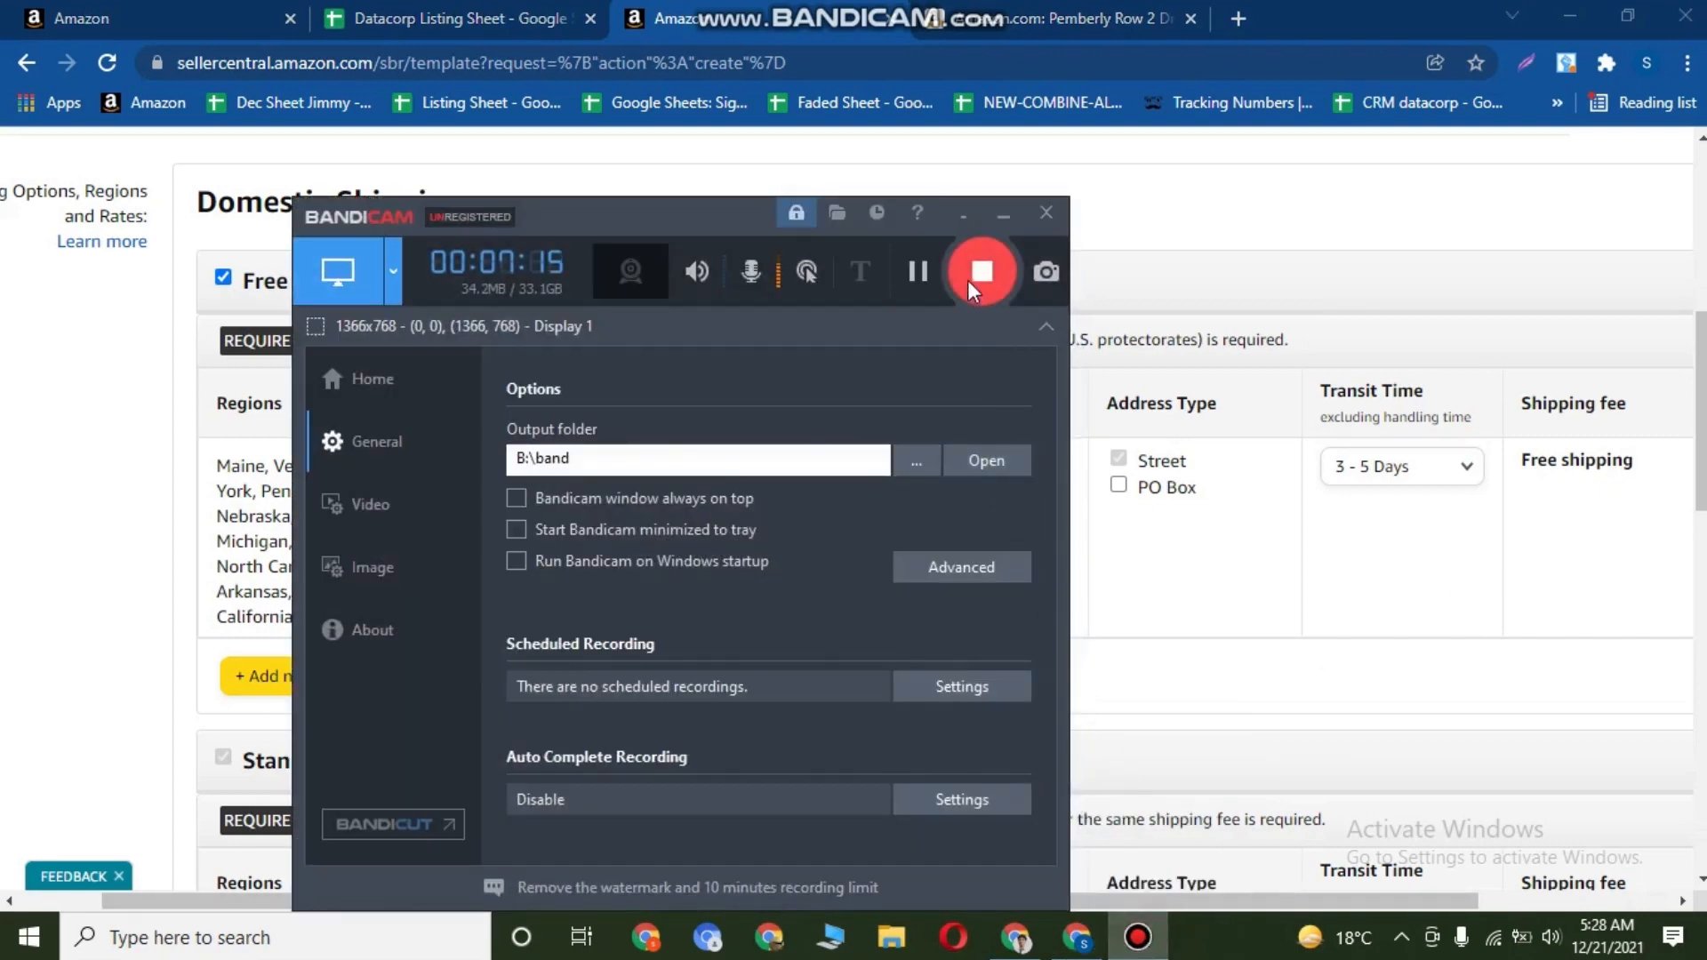
pyautogui.click(1234, 204)
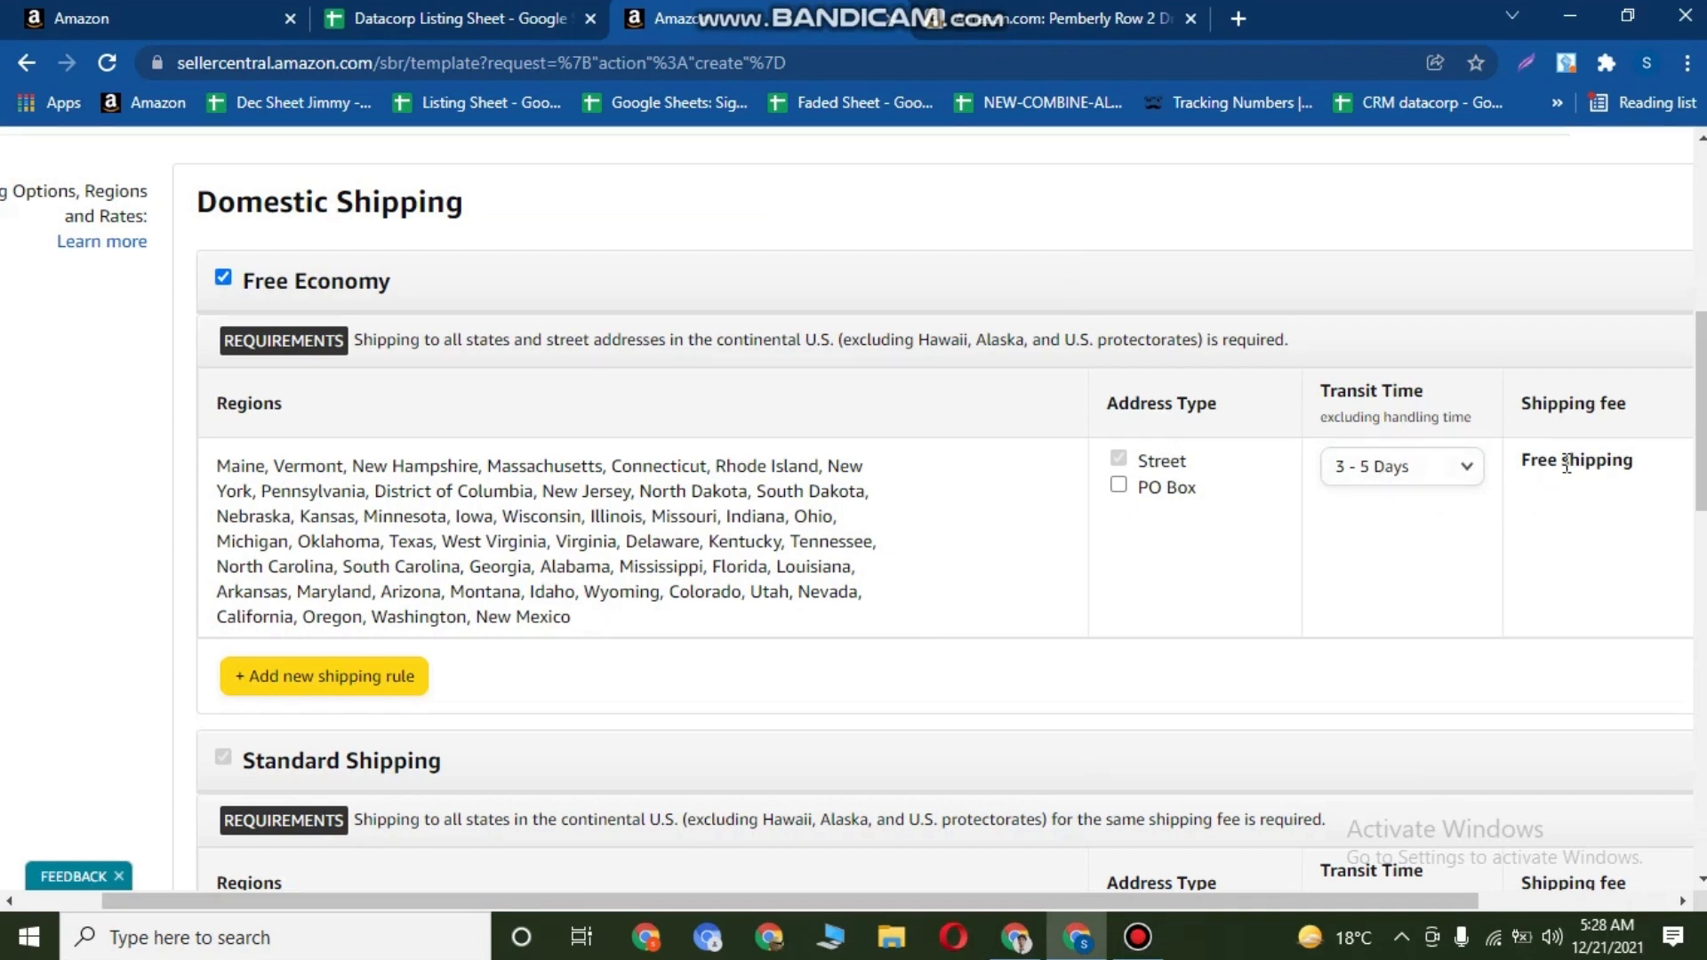
# Set the transit time of the first Standard Shipping rule, covering the mainland states except Wyoming, to 2 - 3 Days.
pyautogui.scroll(-3, 1245, 609)
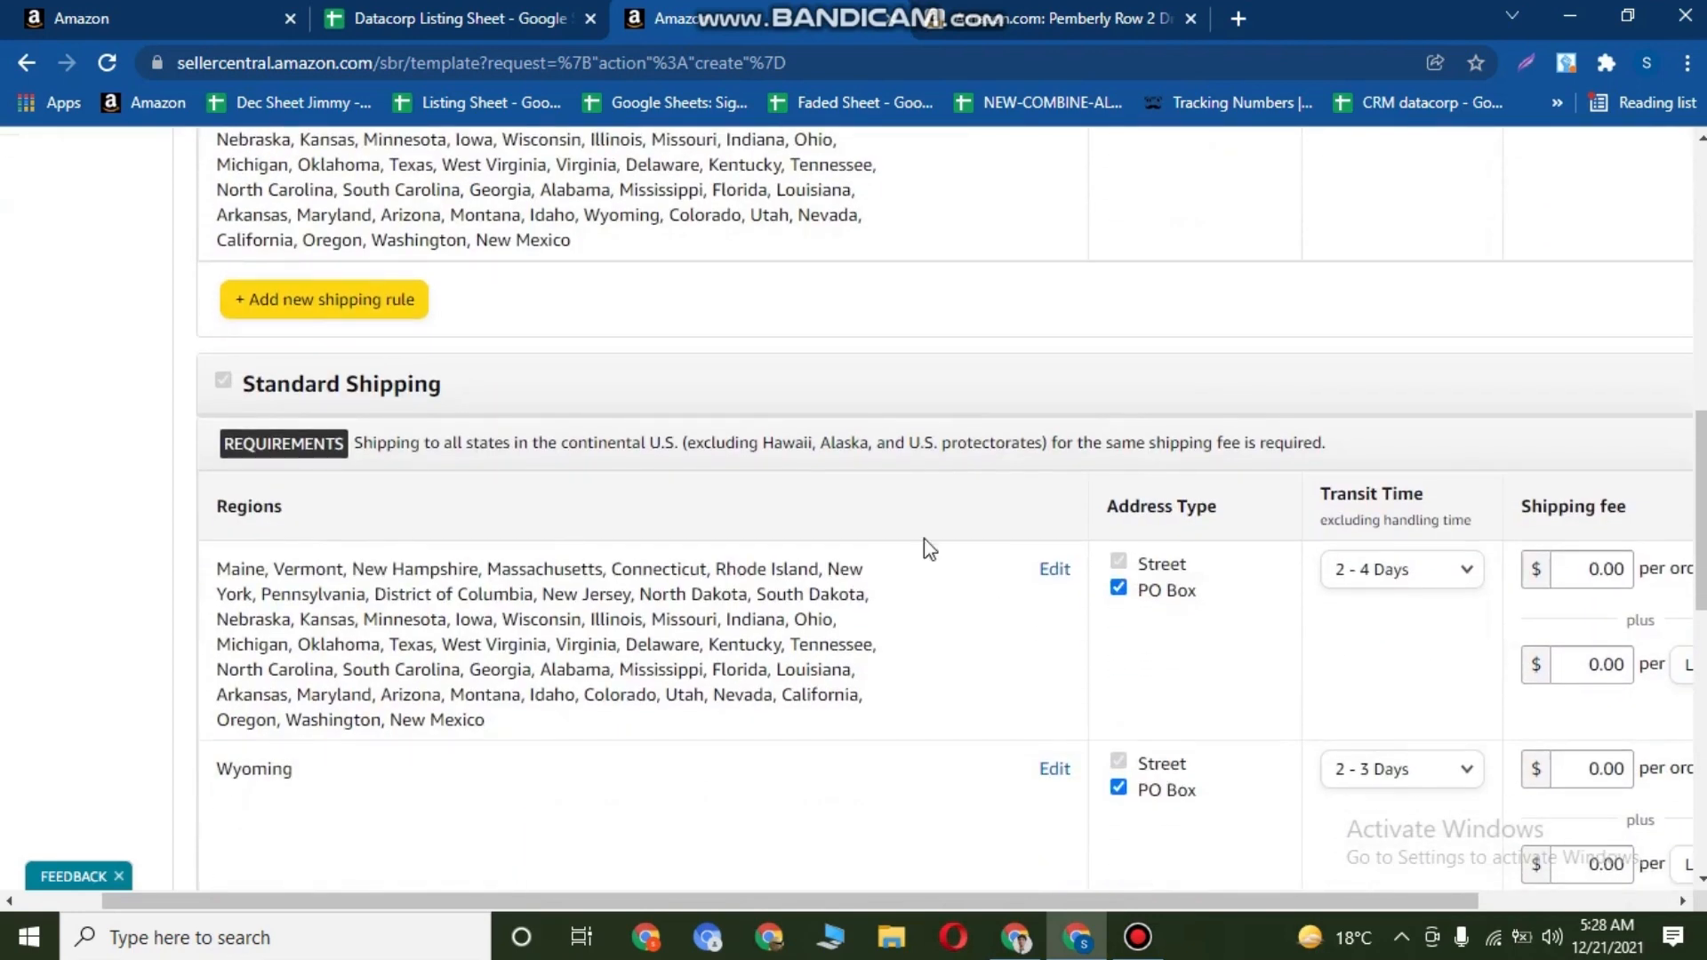
pyautogui.click(1369, 578)
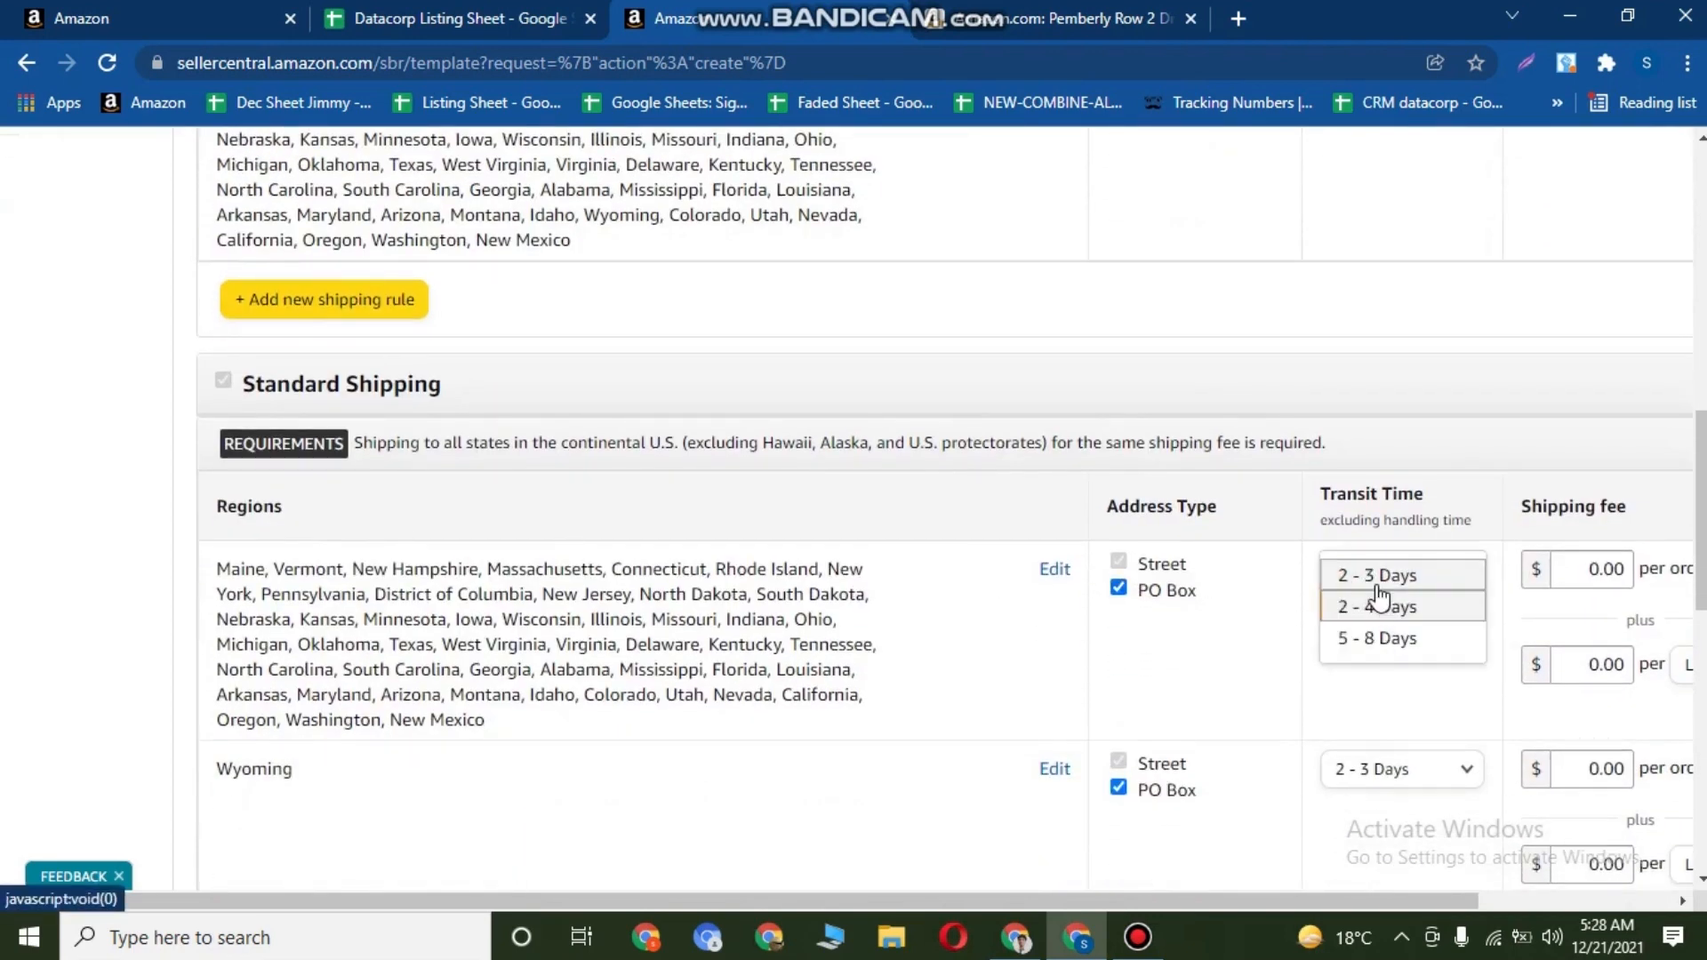
pyautogui.click(1376, 576)
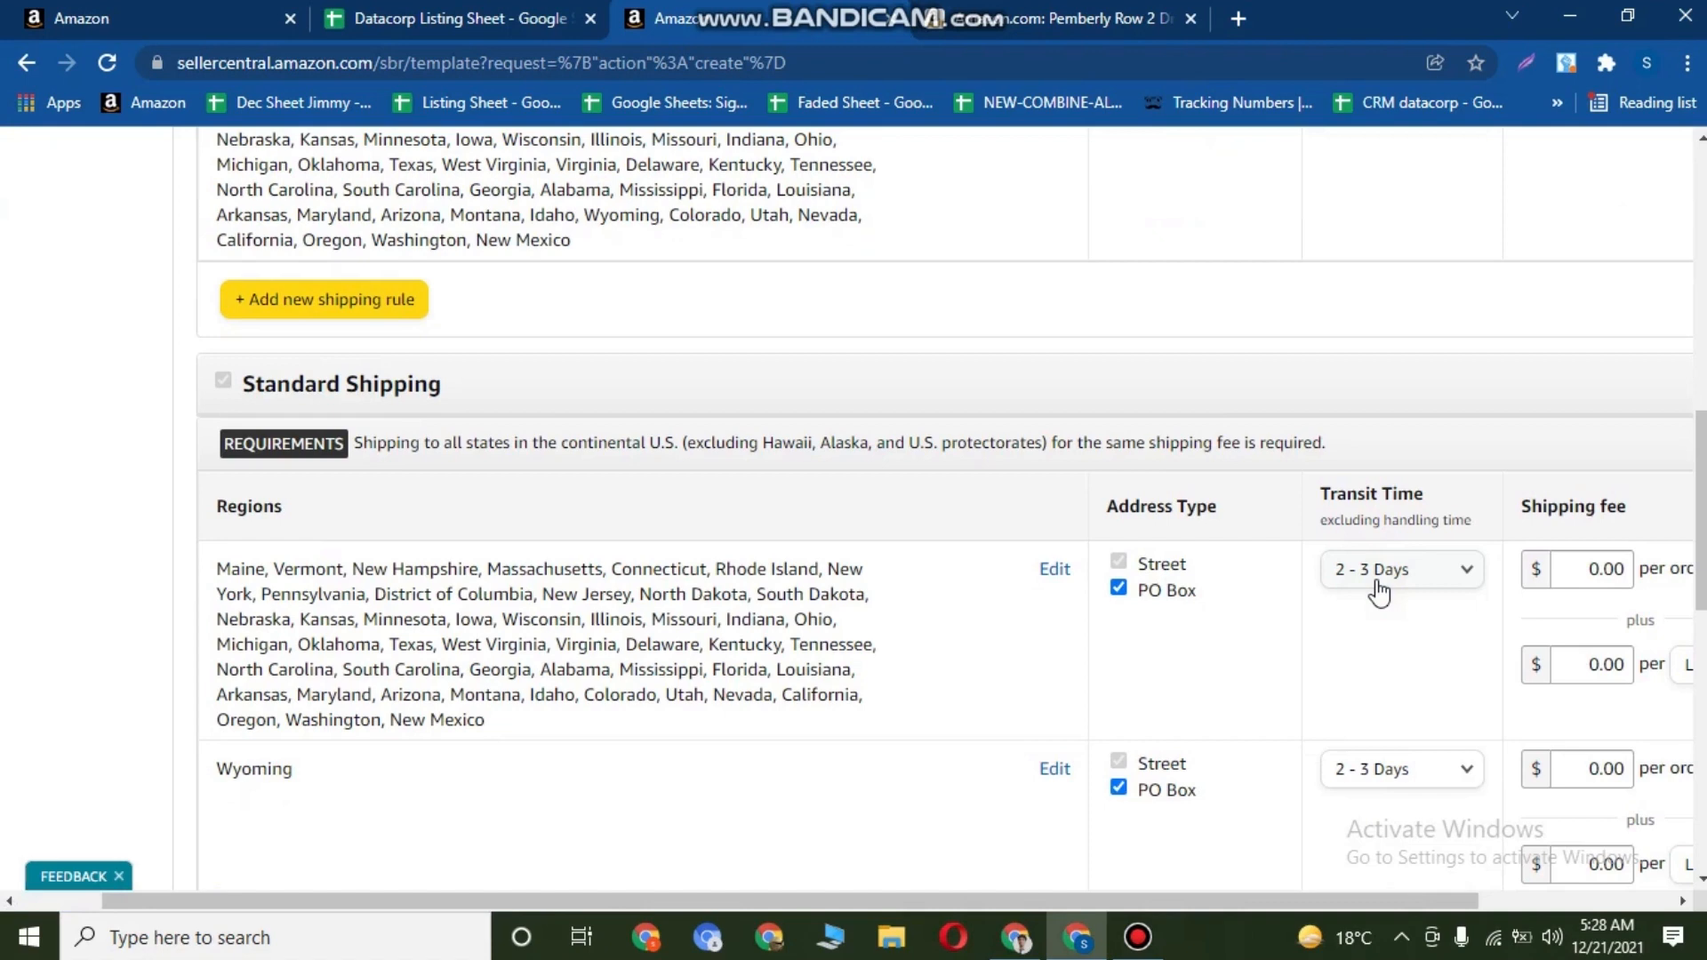
# Compare the first Standard Shipping rule's transit time with the product page's delivery details and the Free Economy transit time.
pyautogui.click(1038, 11)
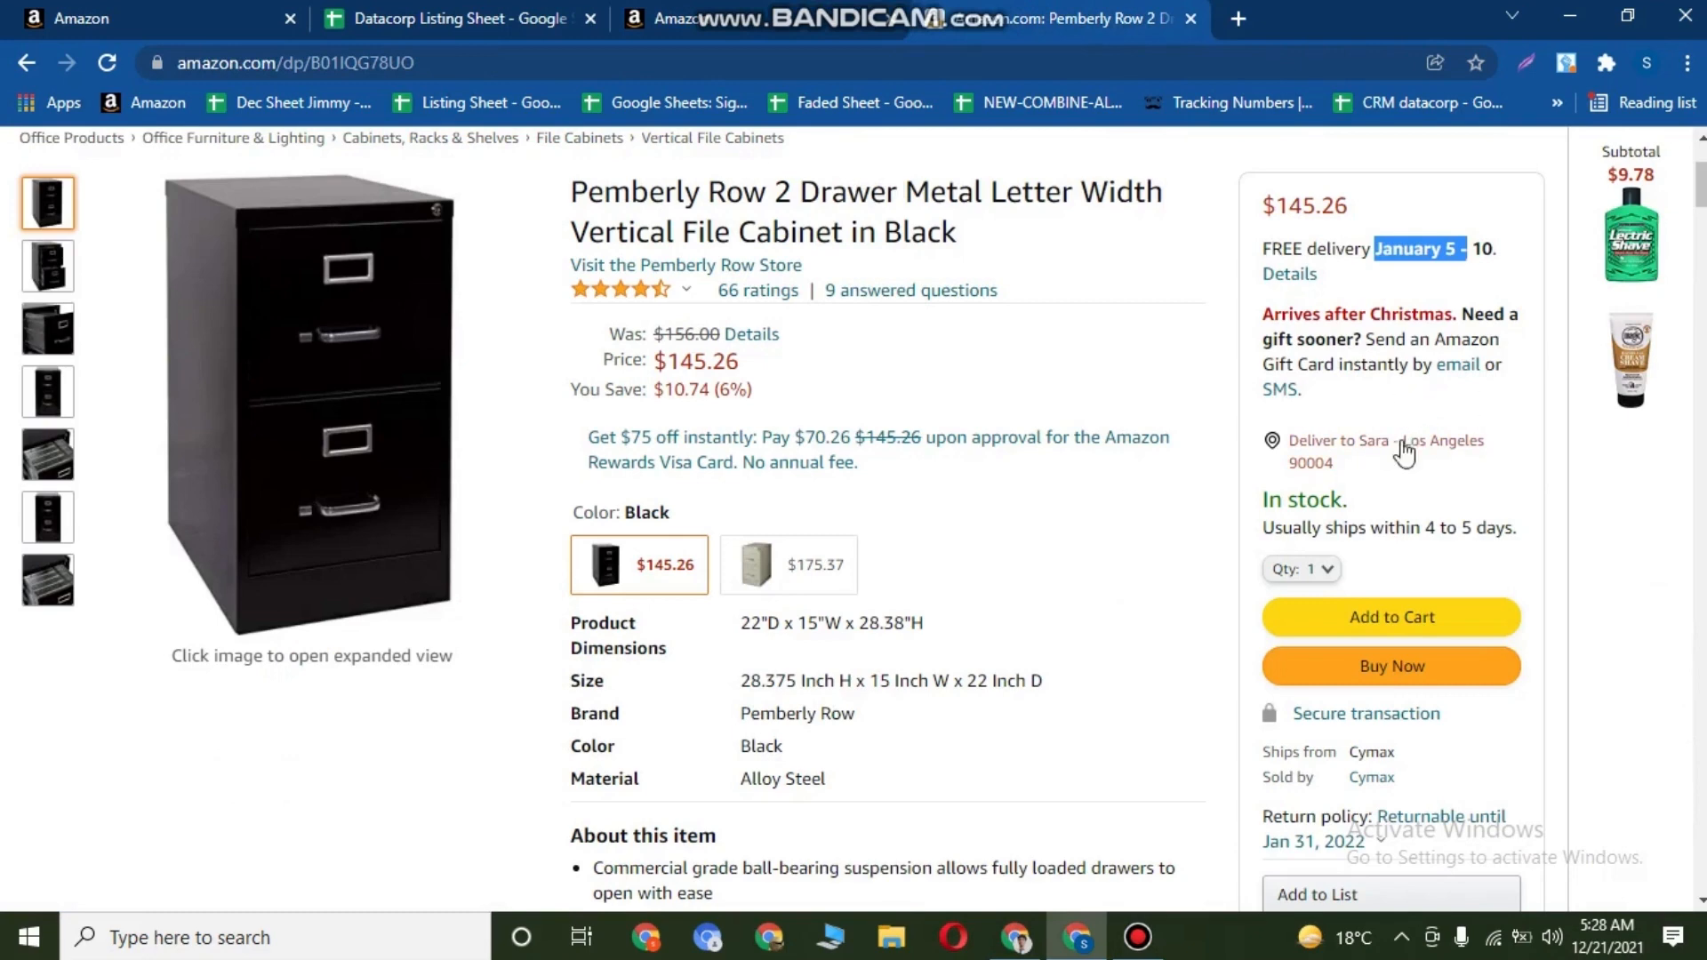
pyautogui.click(684, 7)
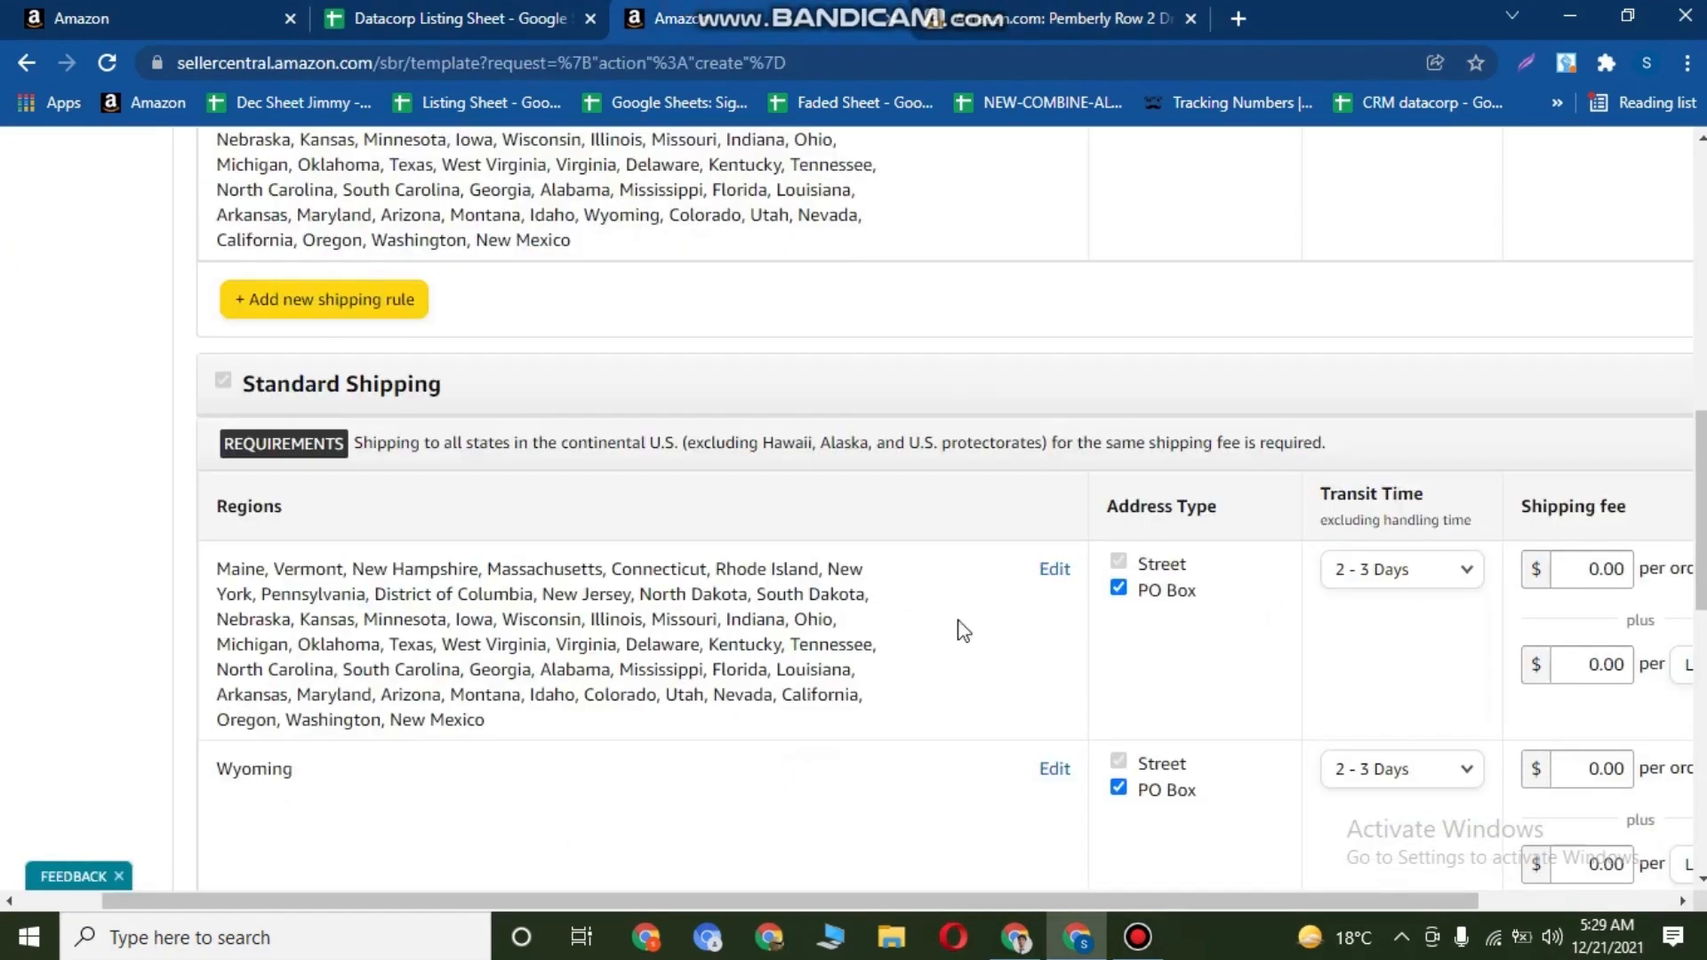
pyautogui.scroll(-2, 676, 516)
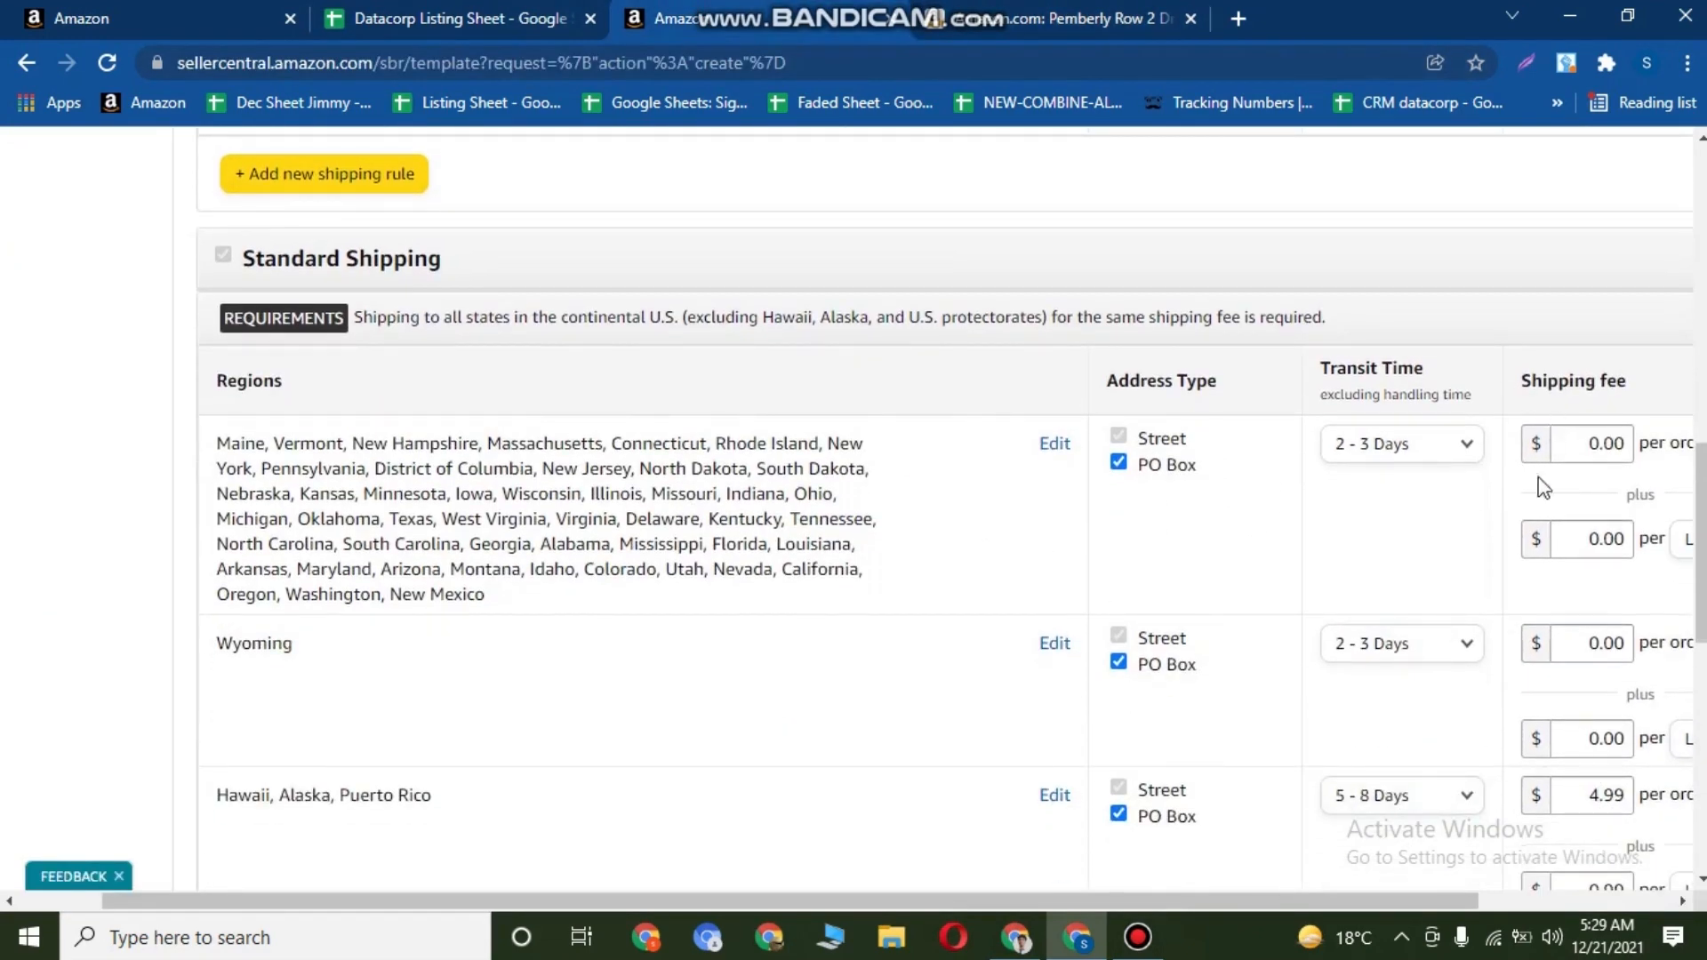
pyautogui.click(1446, 471)
pyautogui.scroll(4, 1368, 483)
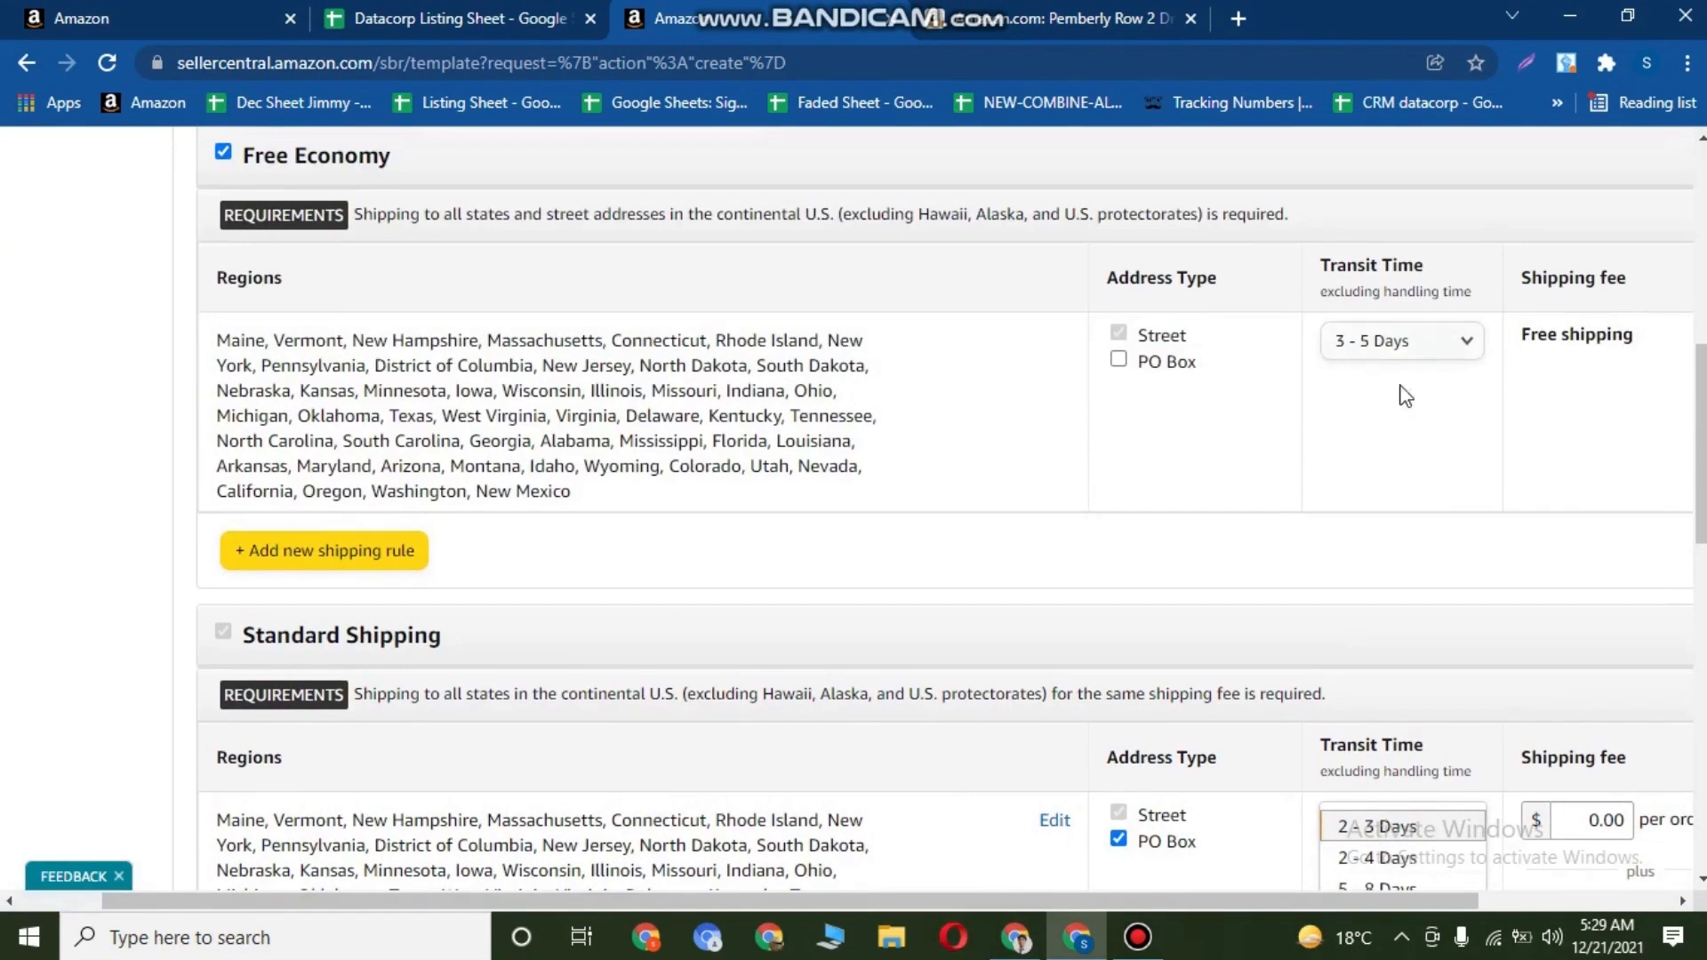
pyautogui.scroll(-3, 1405, 396)
pyautogui.click(1398, 573)
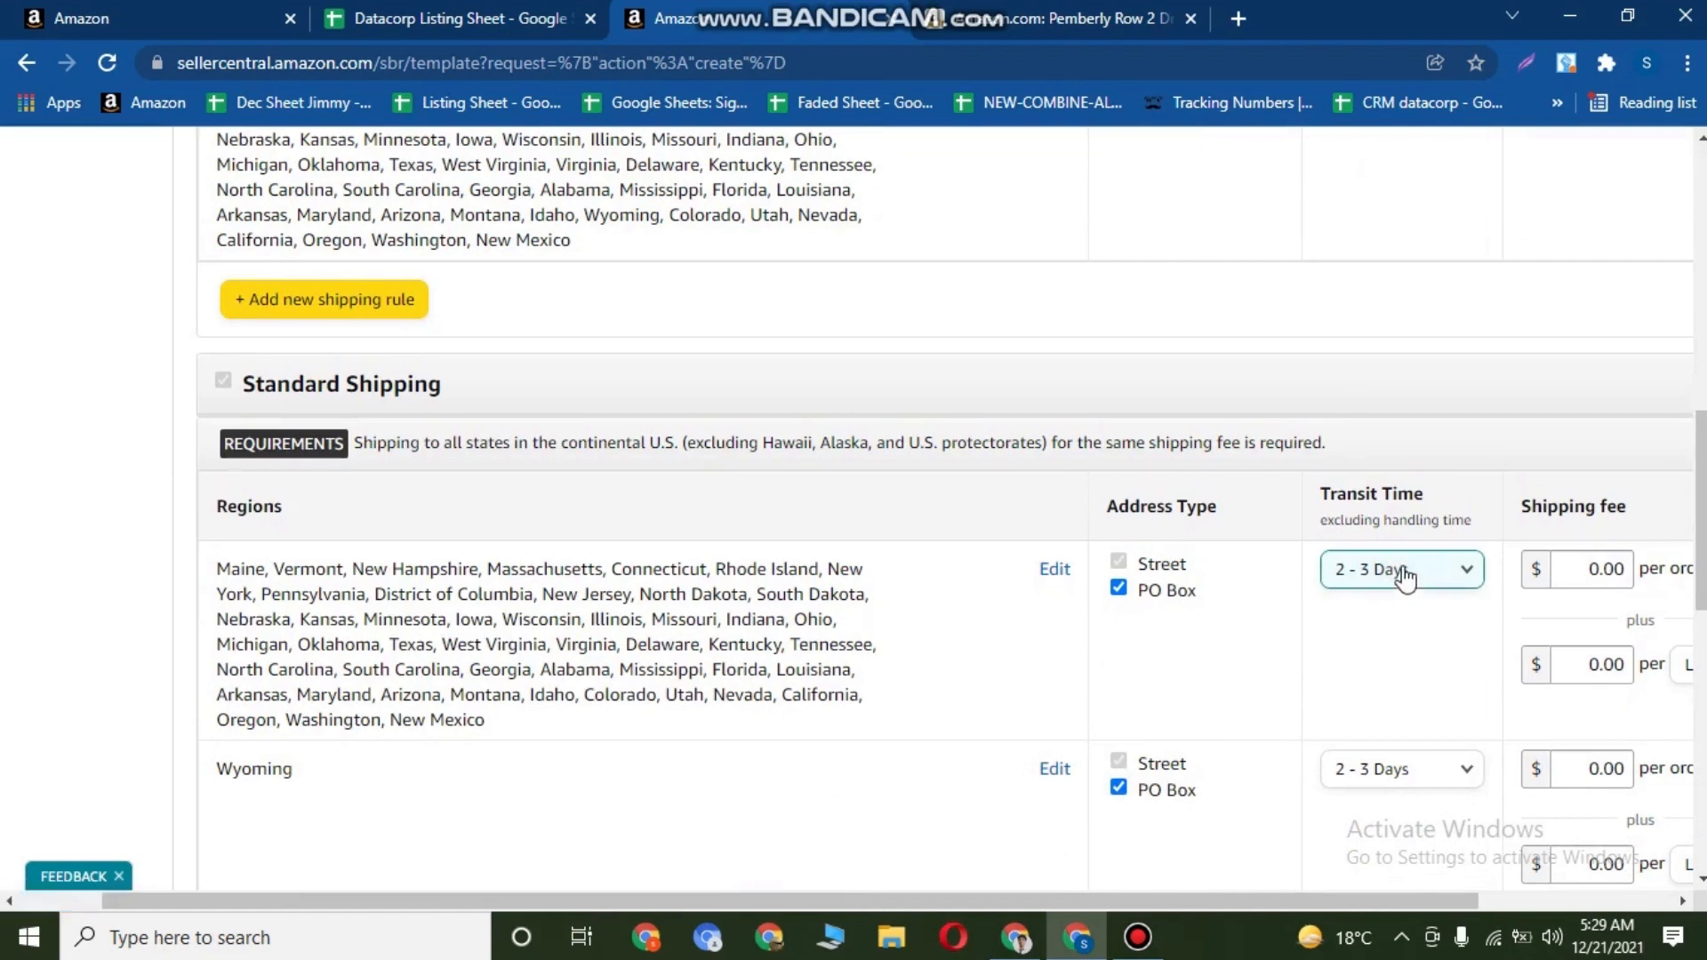
# Examine the per-order shipping fee of the first Standard Shipping rule.
pyautogui.click(1593, 570)
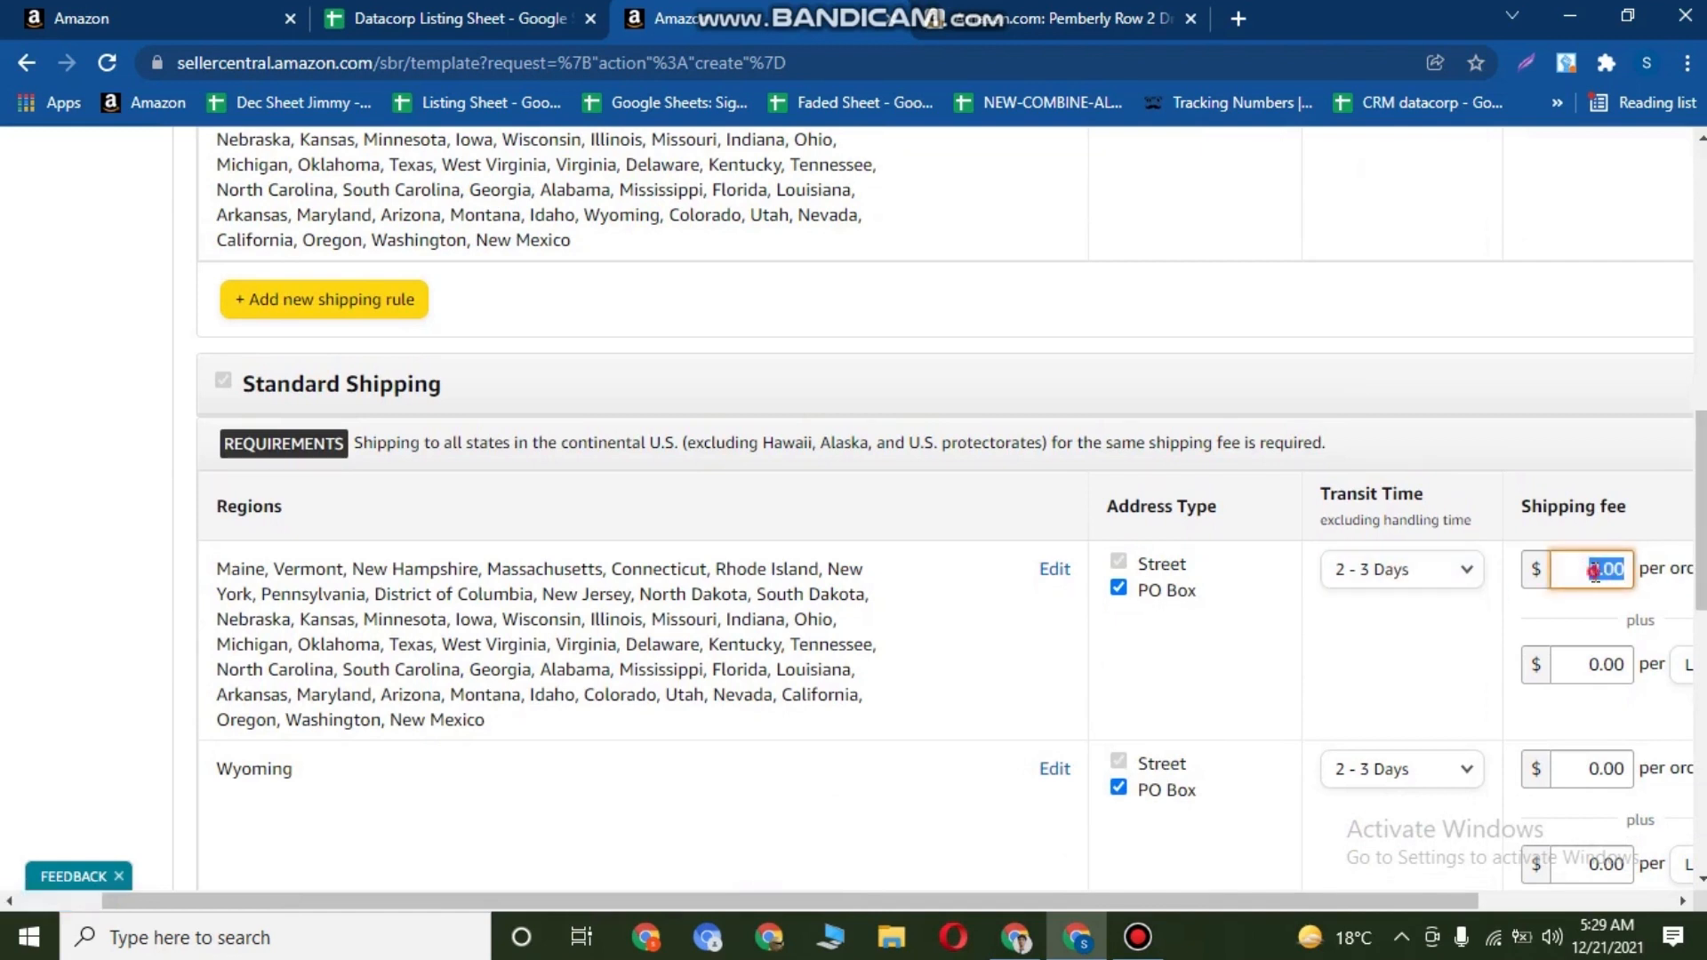
pyautogui.click(1594, 571)
pyautogui.doubleClick(1613, 570)
pyautogui.click(1612, 572)
pyautogui.doubleClick(1591, 569)
pyautogui.click(1589, 567)
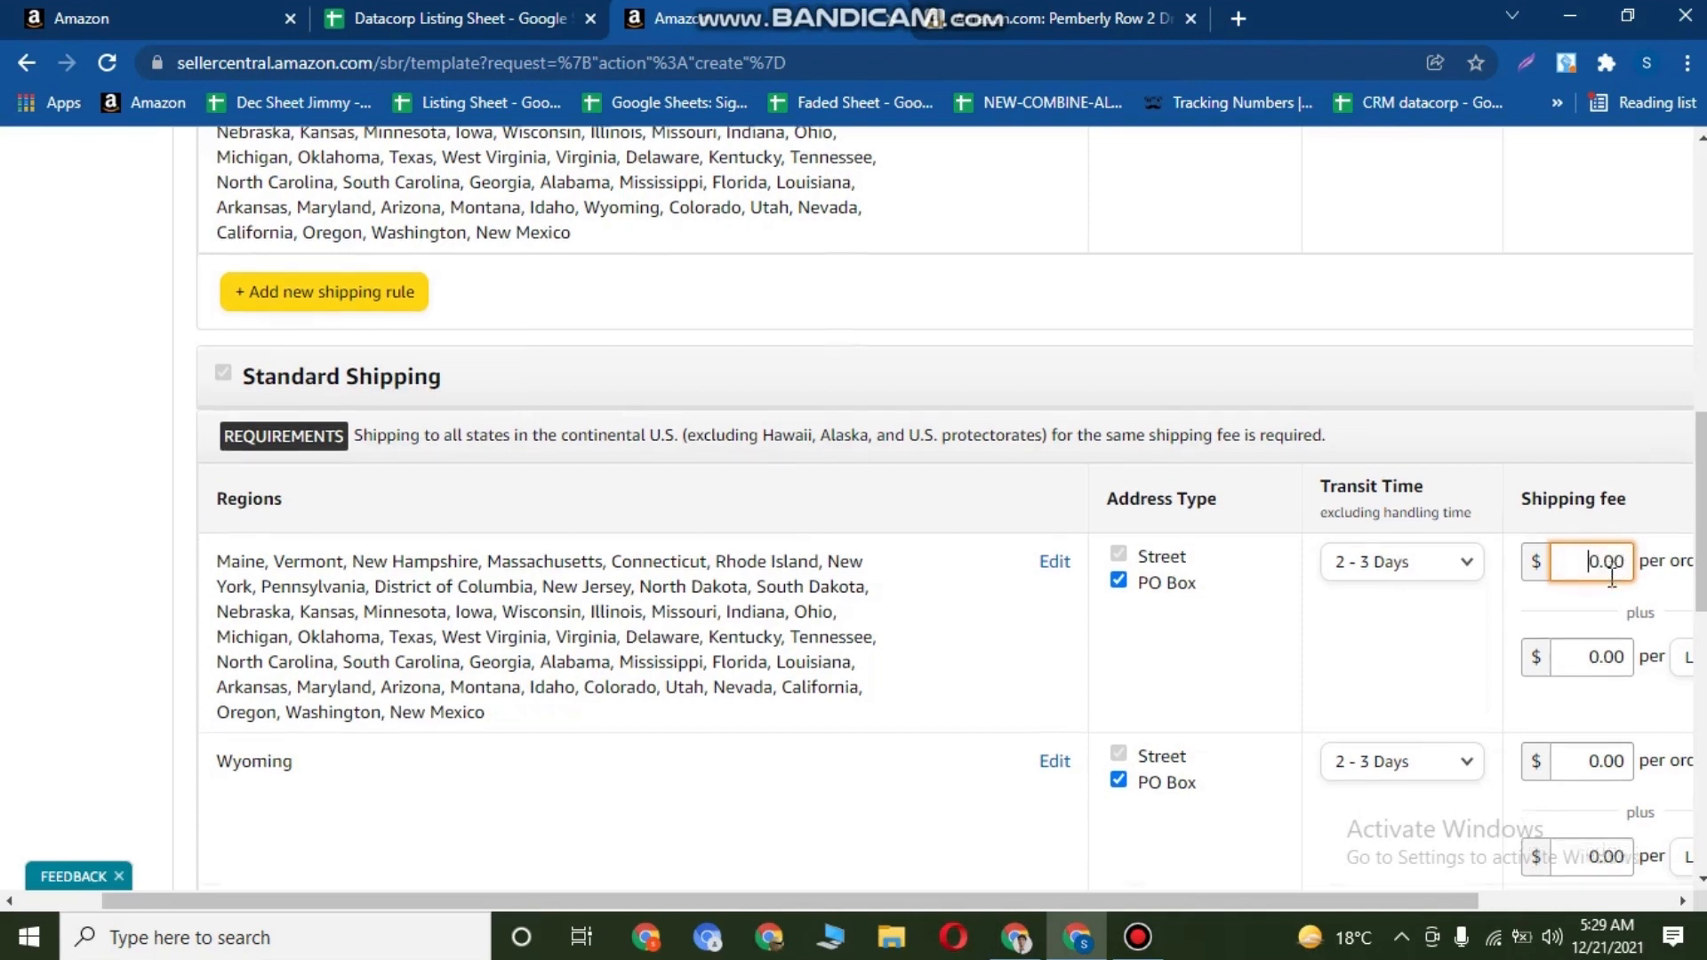
pyautogui.scroll(-1, 1591, 573)
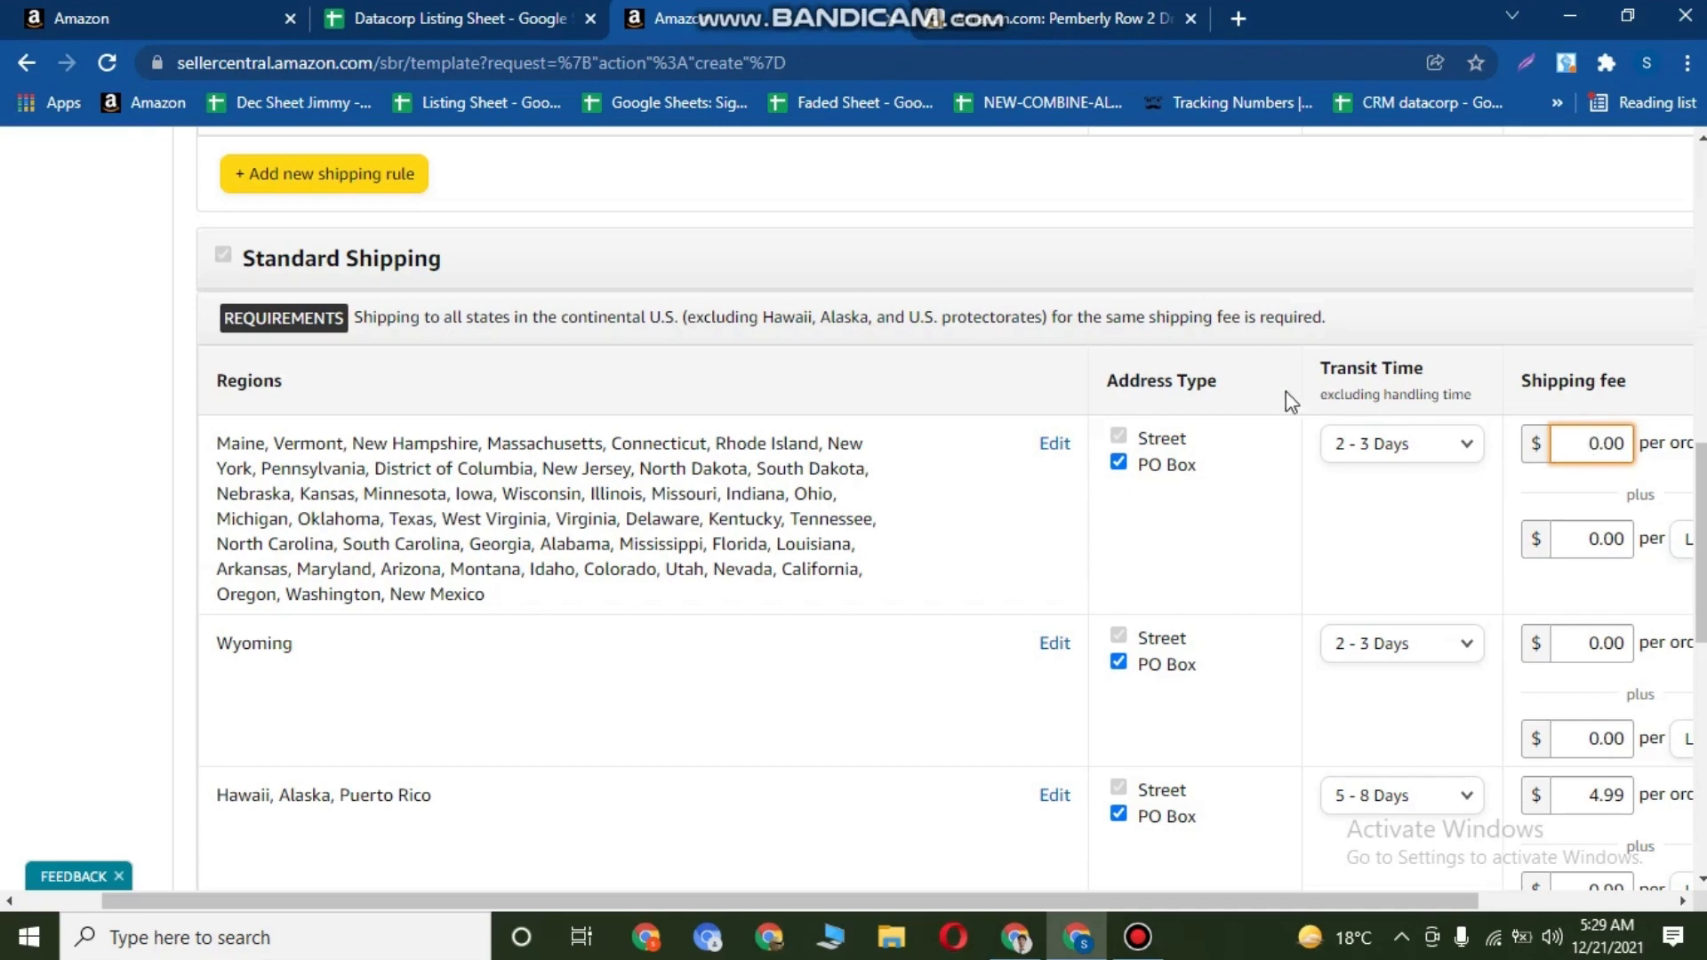
# Recheck the product page's delivery estimate and review the transit time options for the first Standard Shipping rule.
pyautogui.click(977, 26)
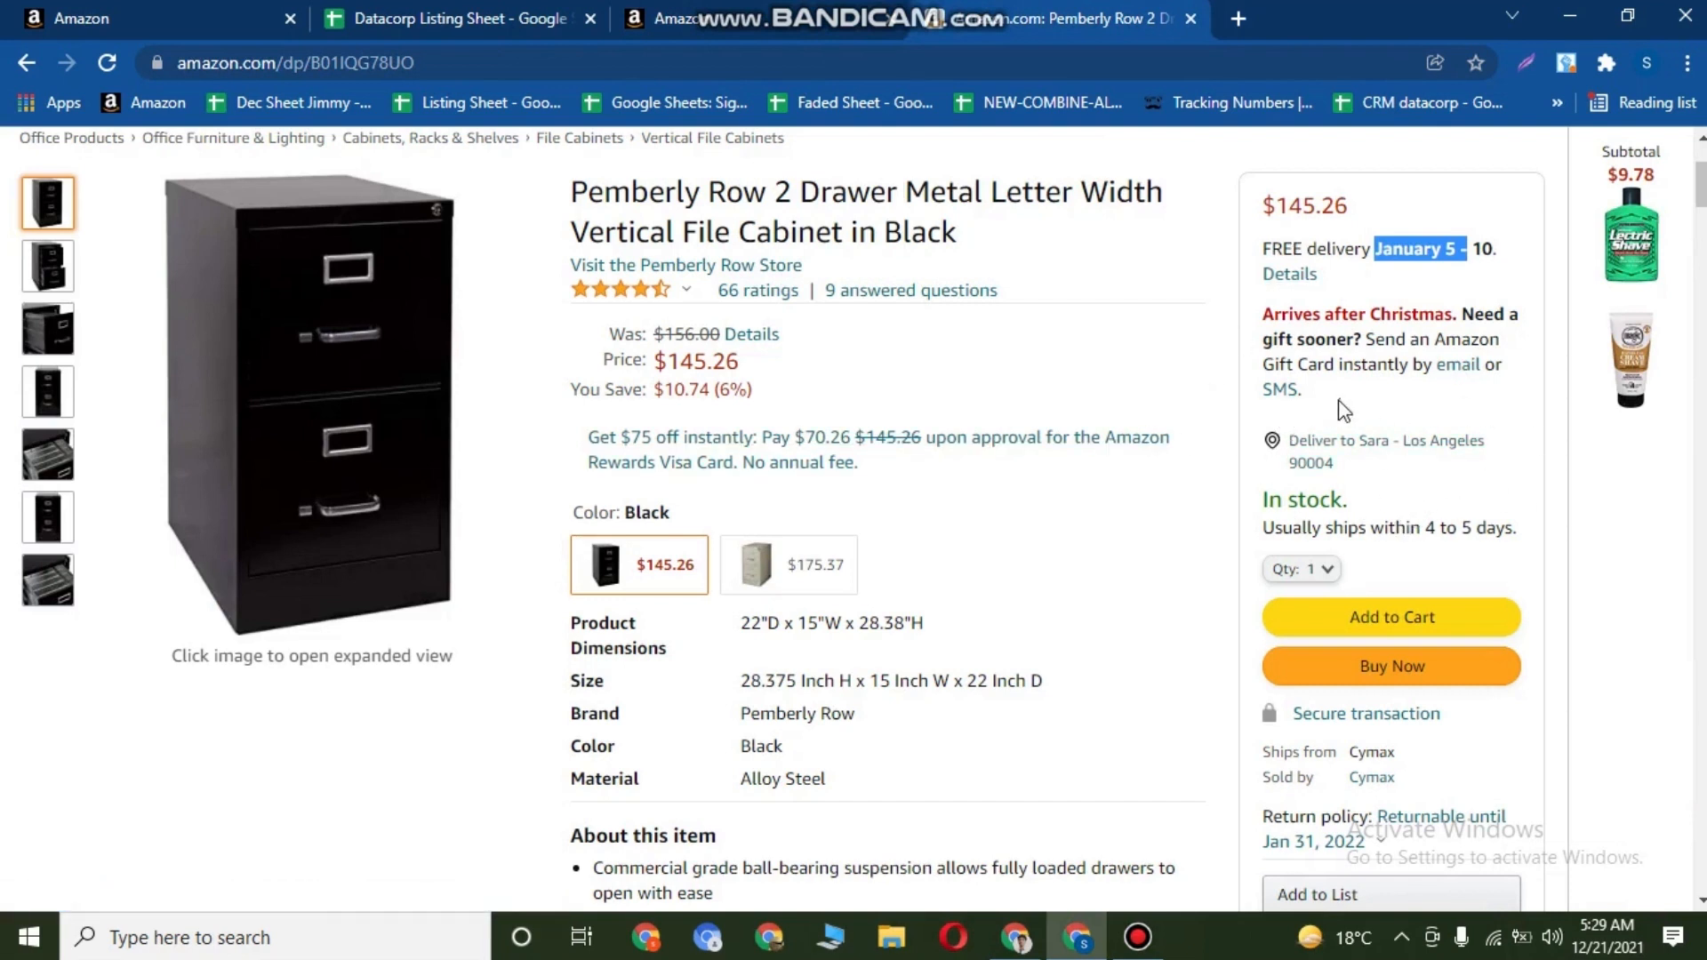
pyautogui.click(702, 25)
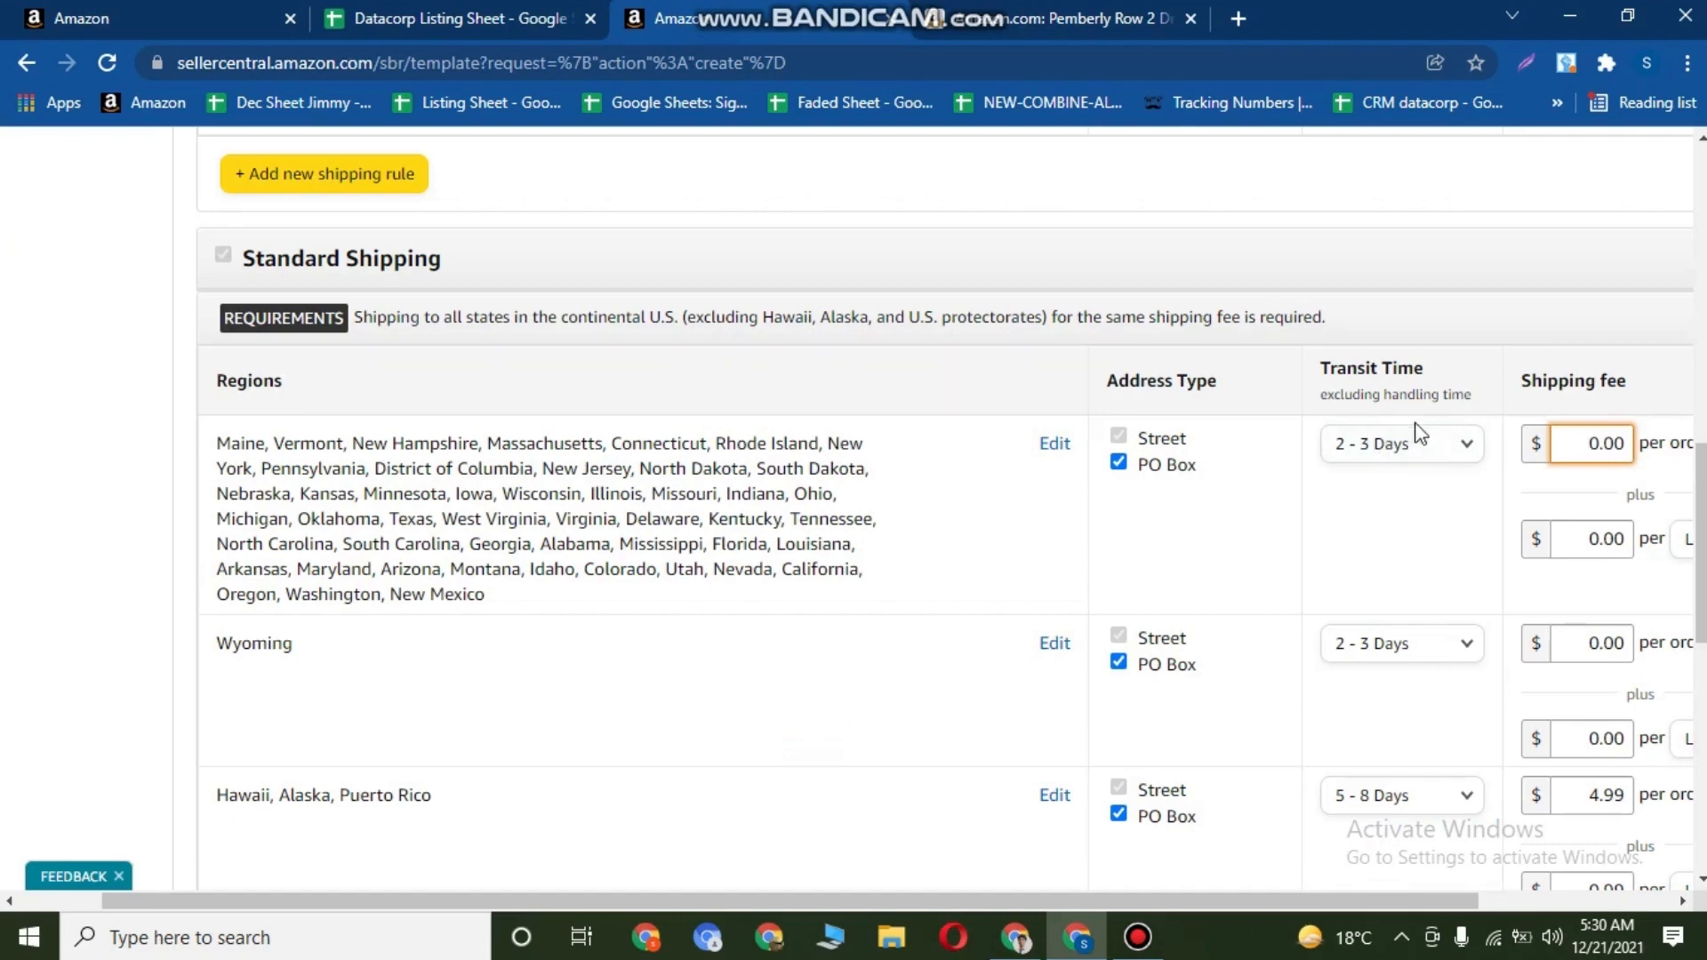
pyautogui.click(1425, 455)
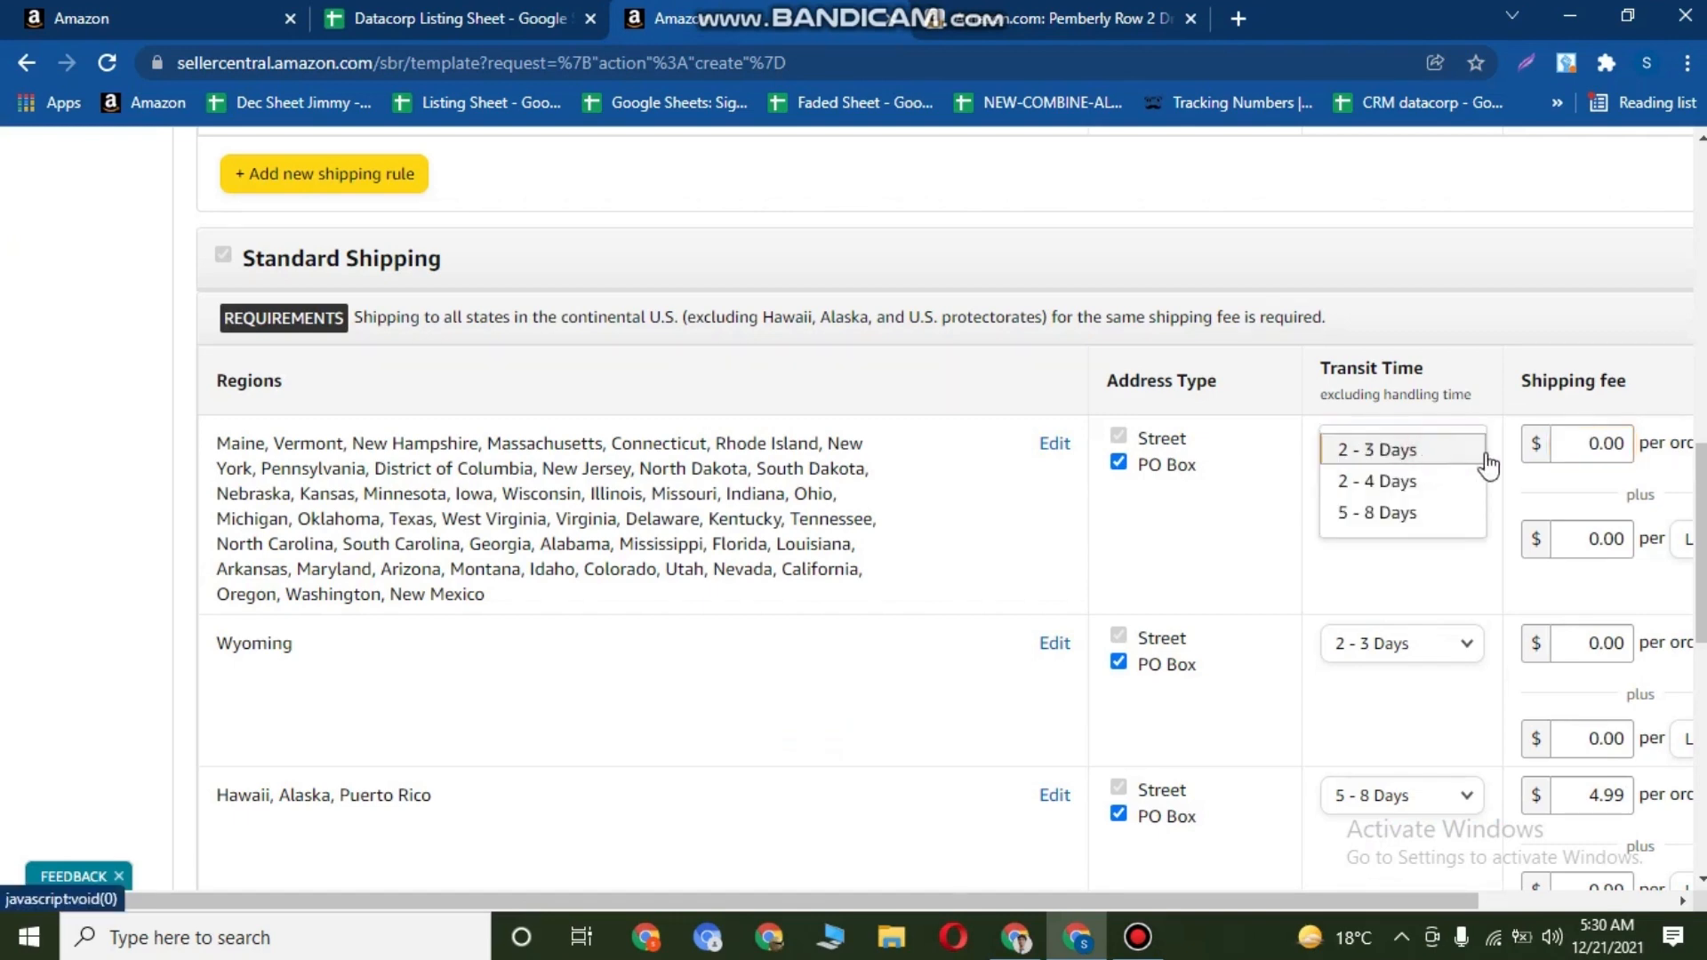
pyautogui.click(1454, 556)
# Examine the Standard Shipping rule that covers Hawaii, Alaska and Puerto Rico.
pyautogui.scroll(-3, 1078, 609)
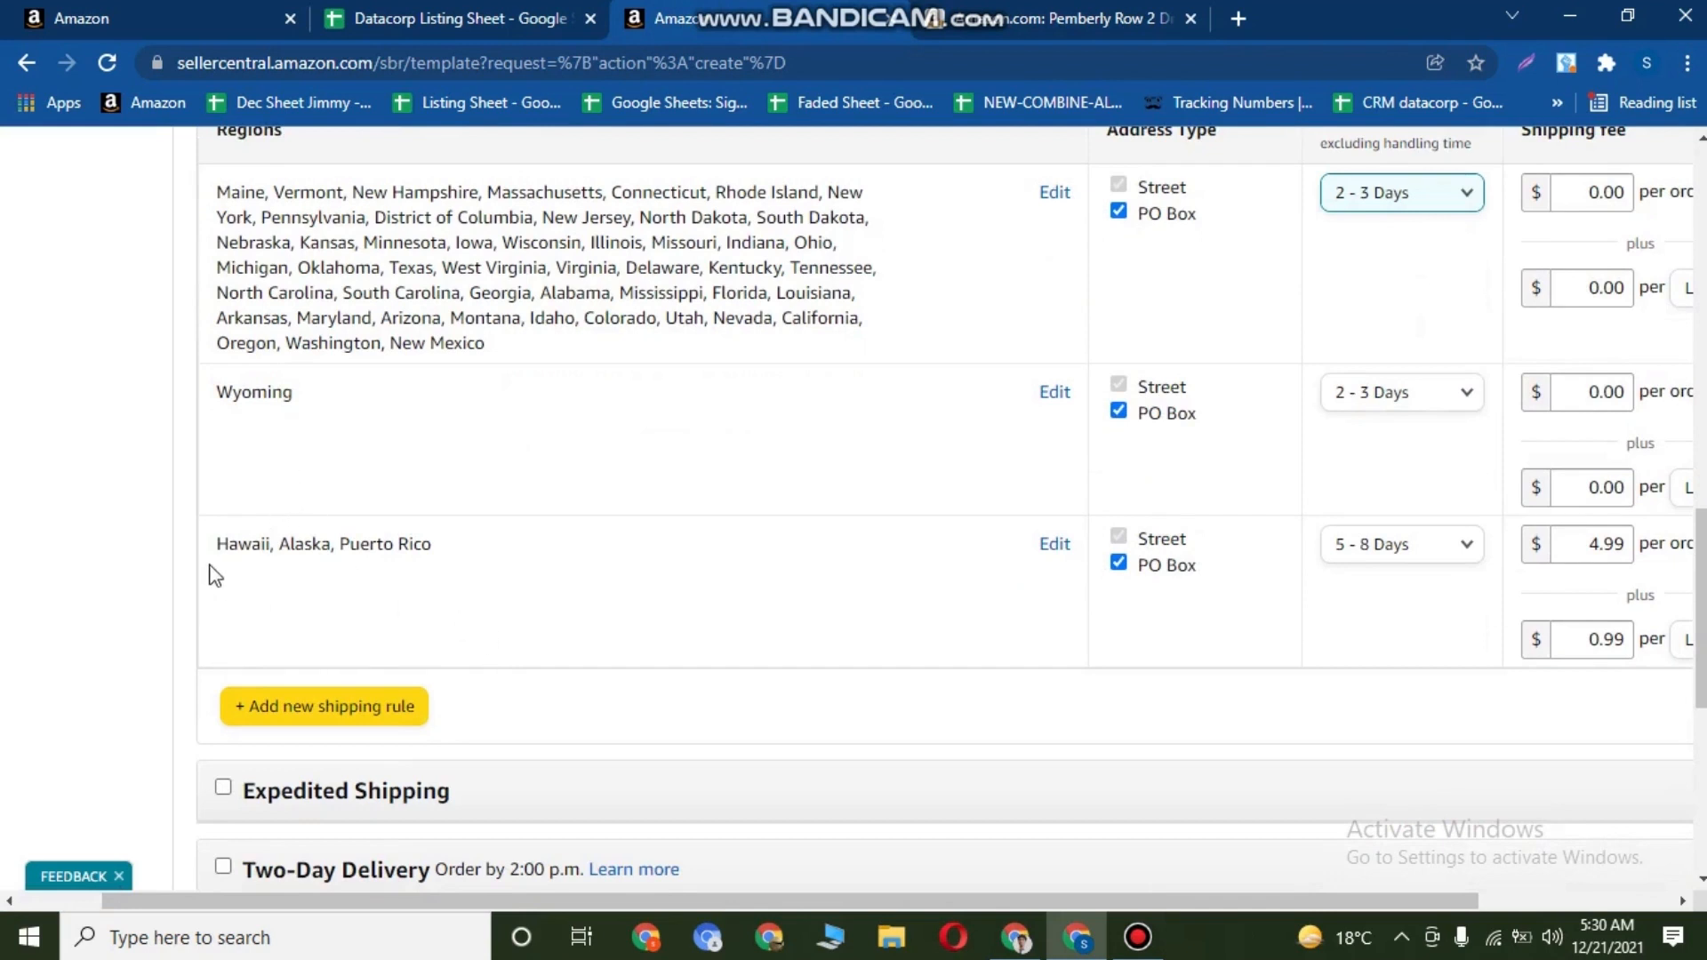
pyautogui.moveTo(224, 549); pyautogui.dragTo(428, 549)
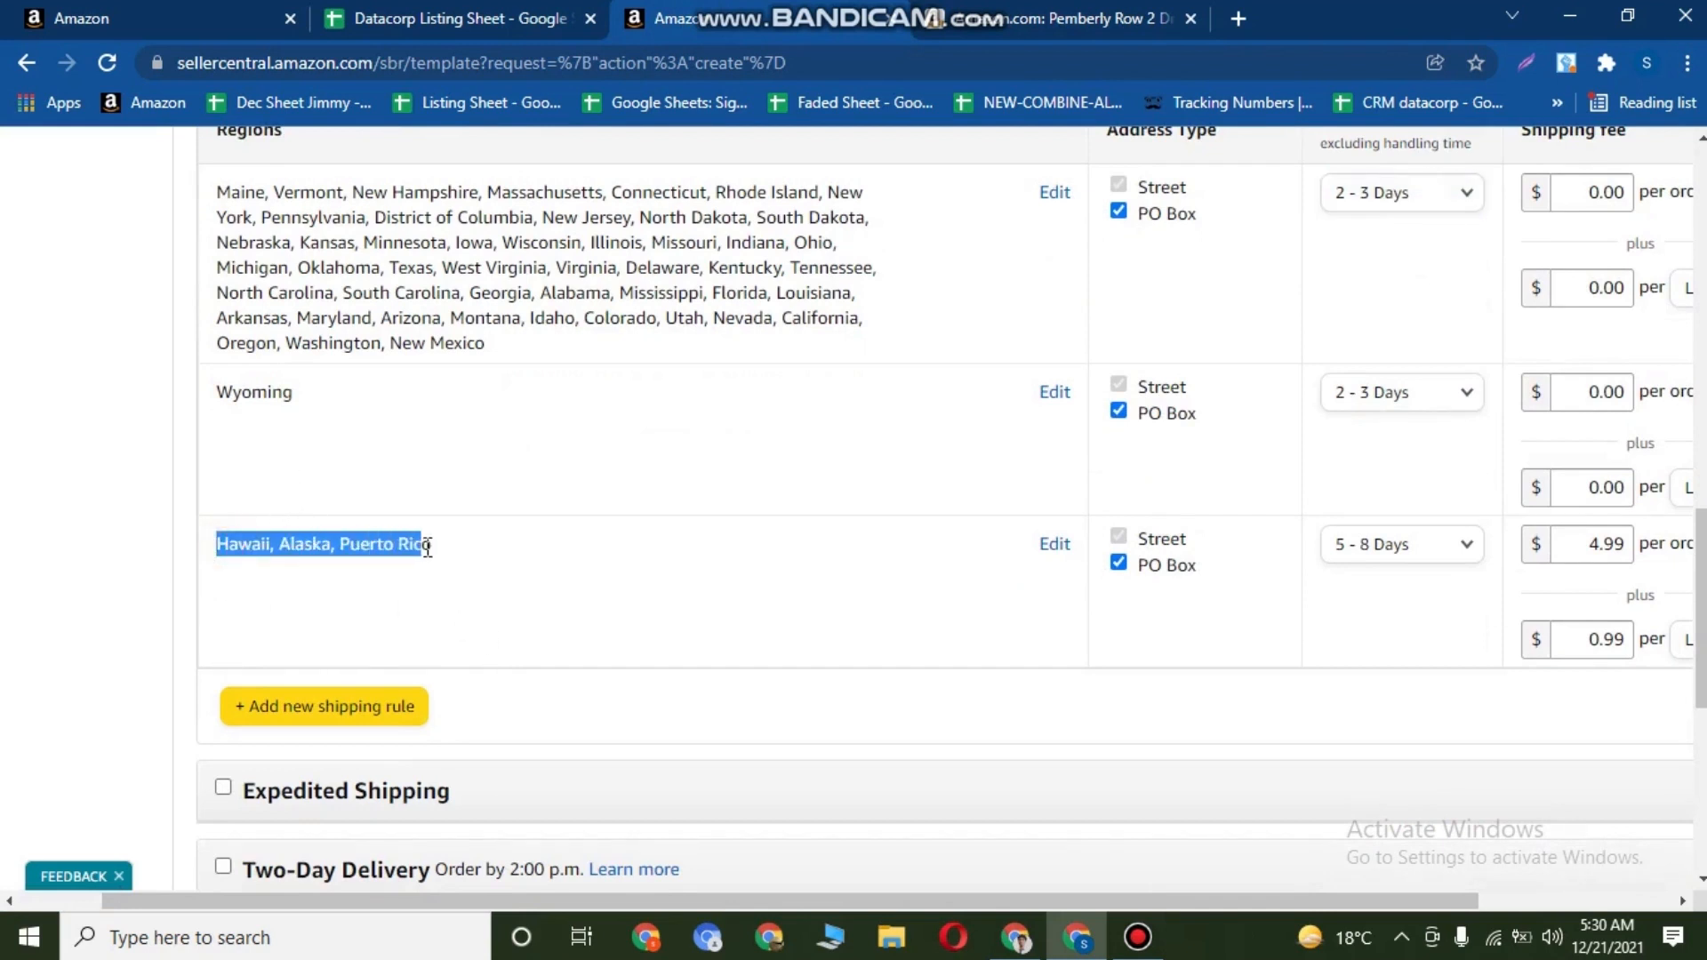
pyautogui.click(429, 585)
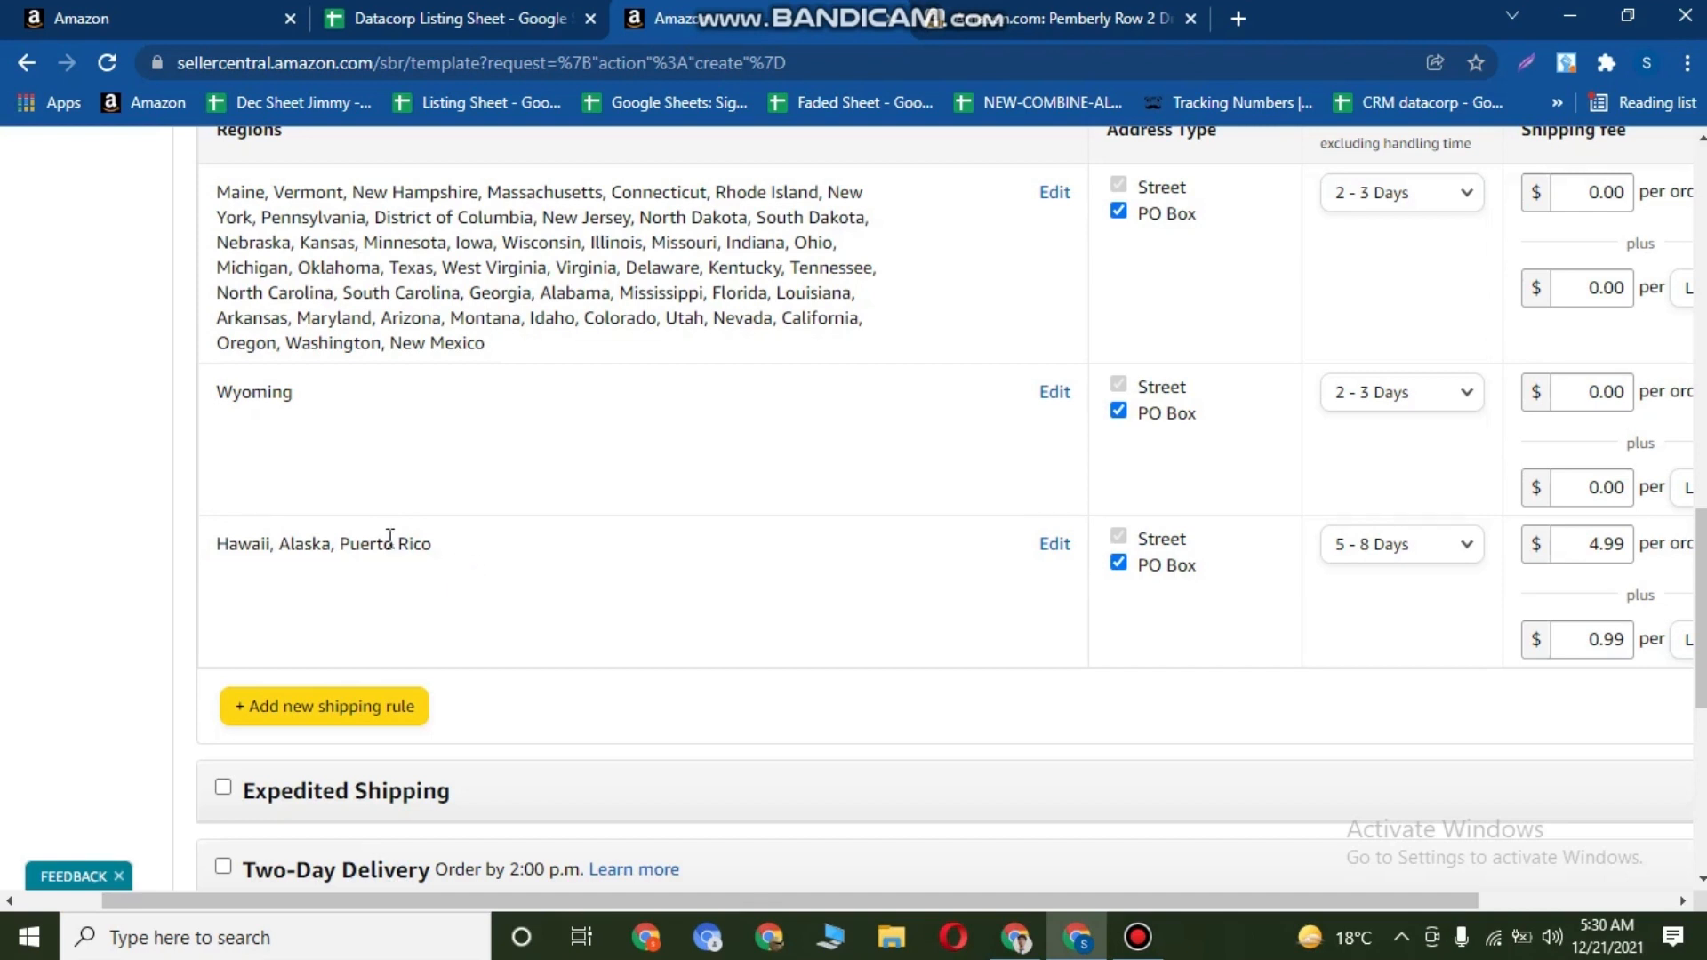
pyautogui.moveTo(210, 544); pyautogui.dragTo(377, 544)
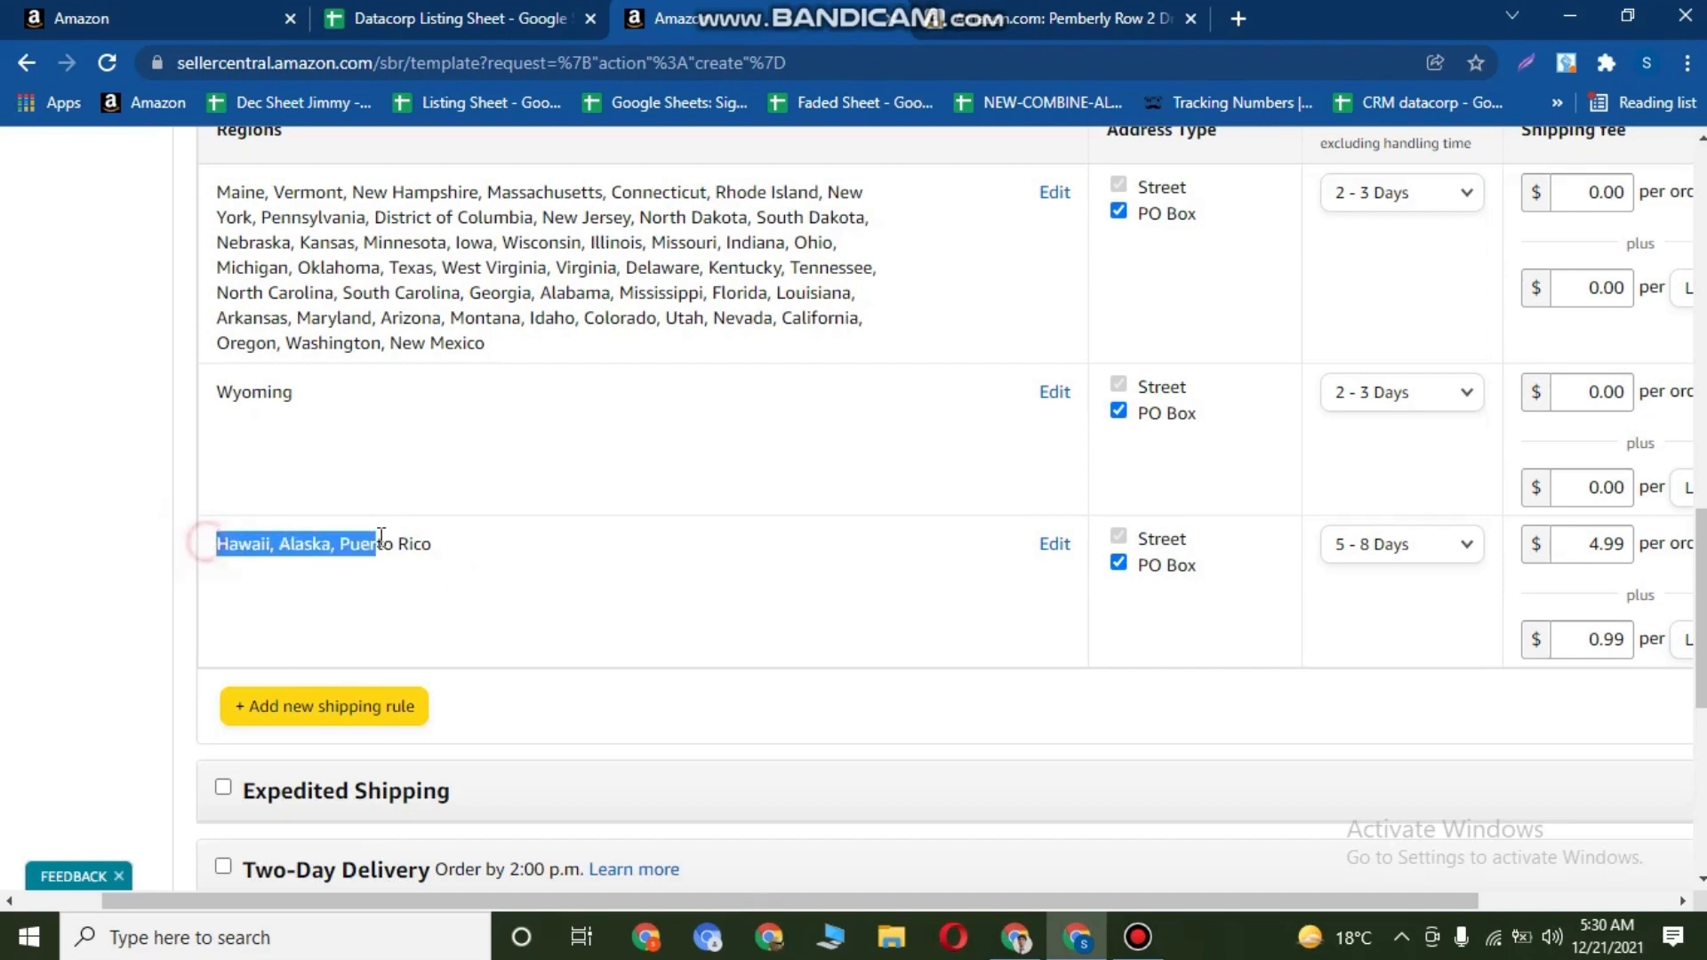
pyautogui.click(409, 553)
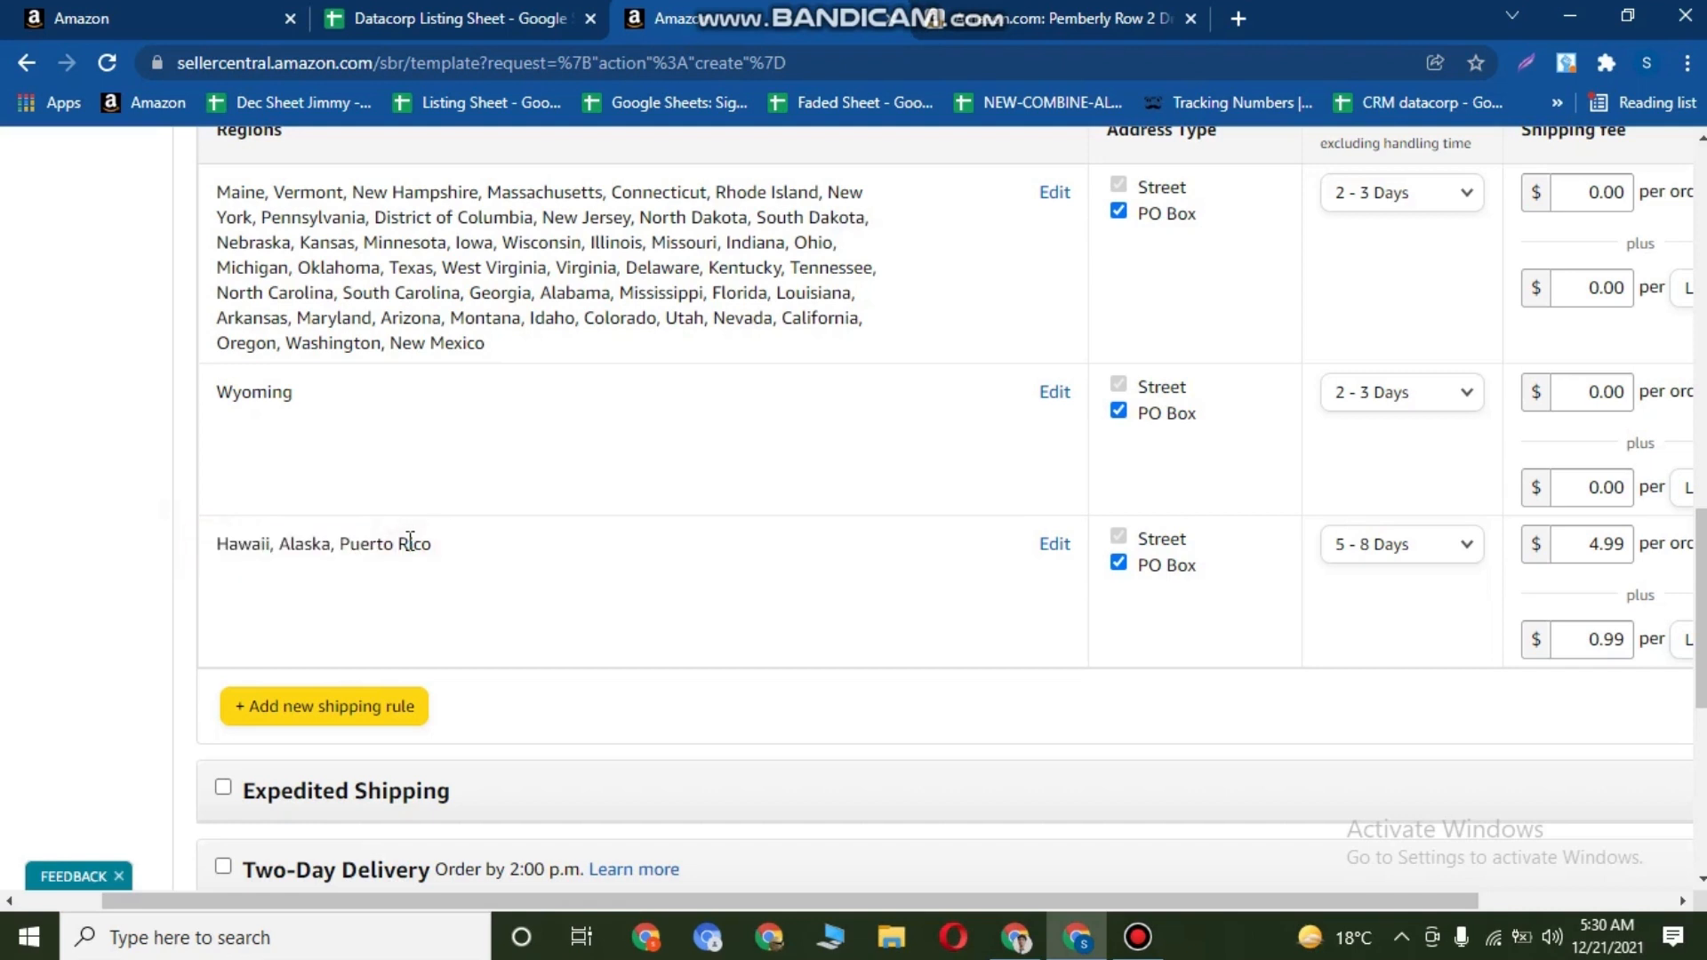
# Look up Puerto Rico on Google and view its map location and photo before returning to the shipping template.
pyautogui.moveTo(337, 546); pyautogui.dragTo(430, 545)
pyautogui.rightClick(434, 551)
pyautogui.click(475, 631)
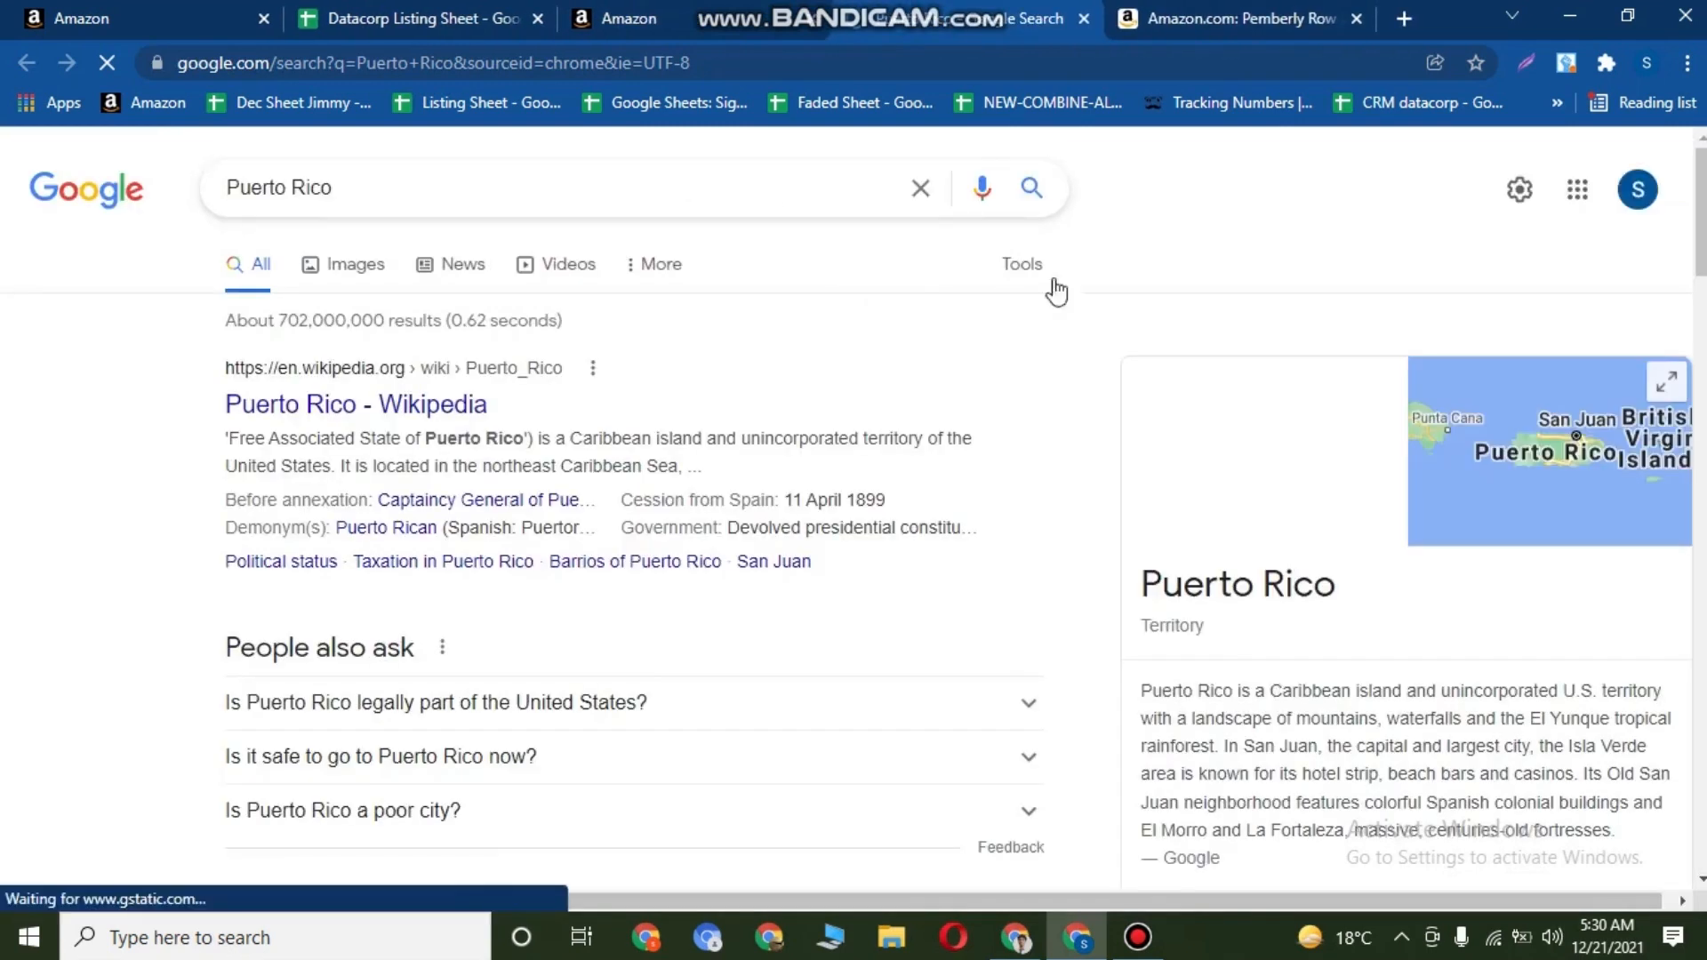
pyautogui.click(1624, 436)
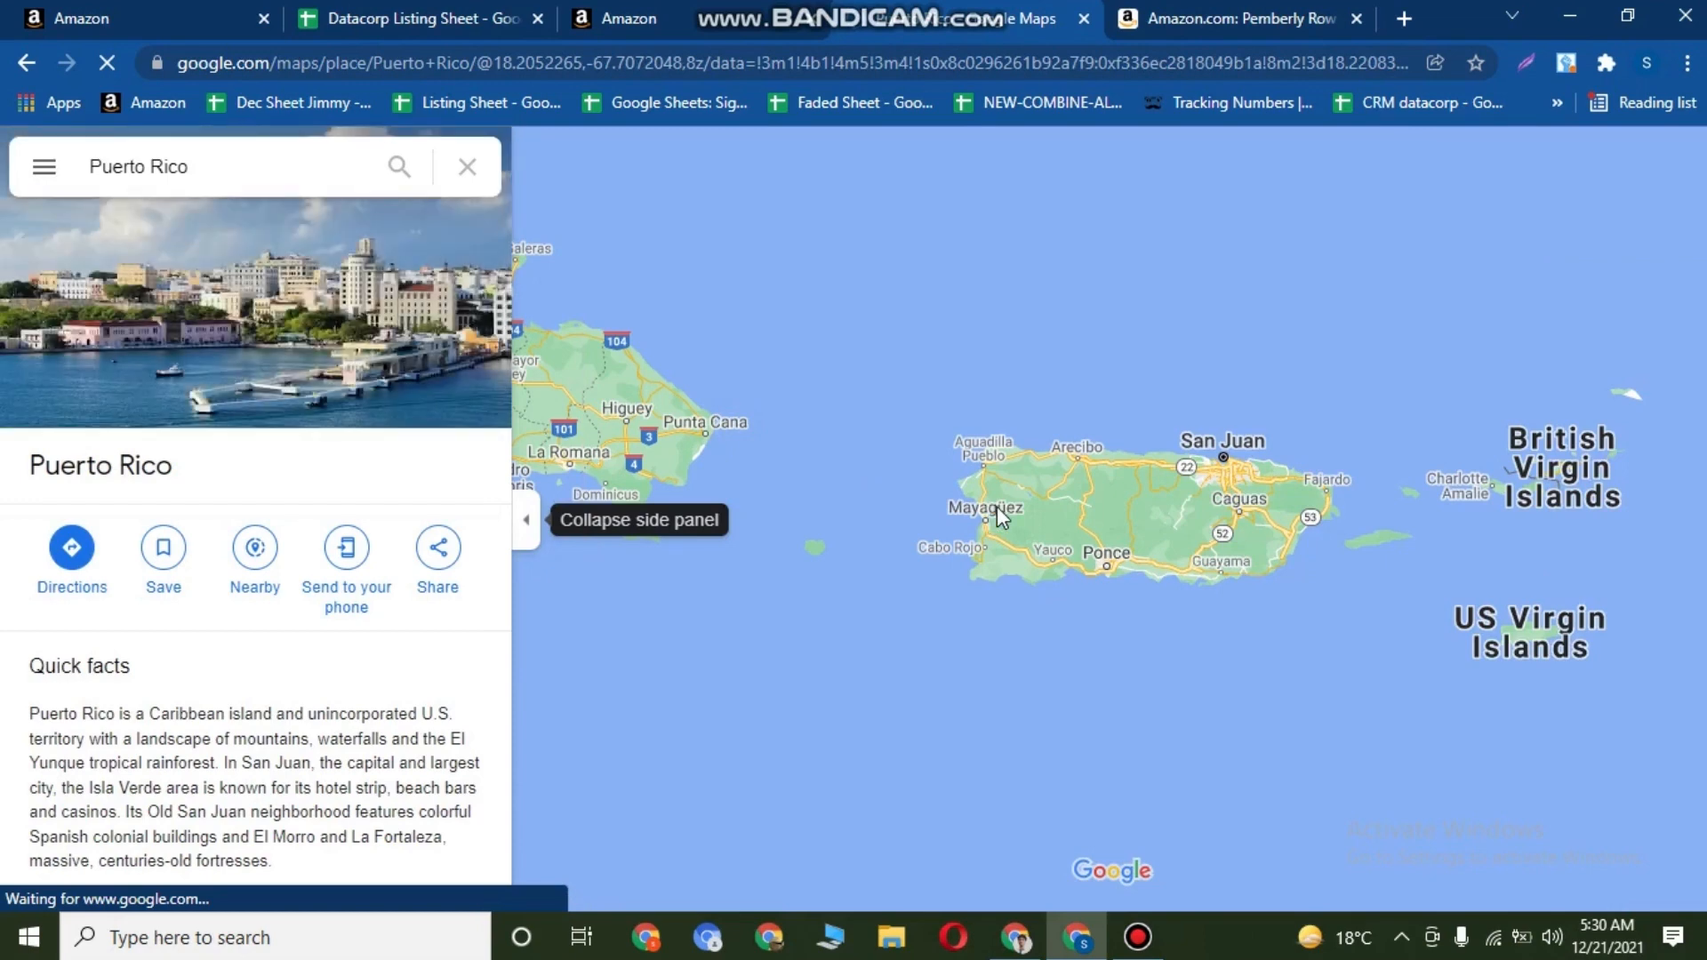
pyautogui.click(218, 327)
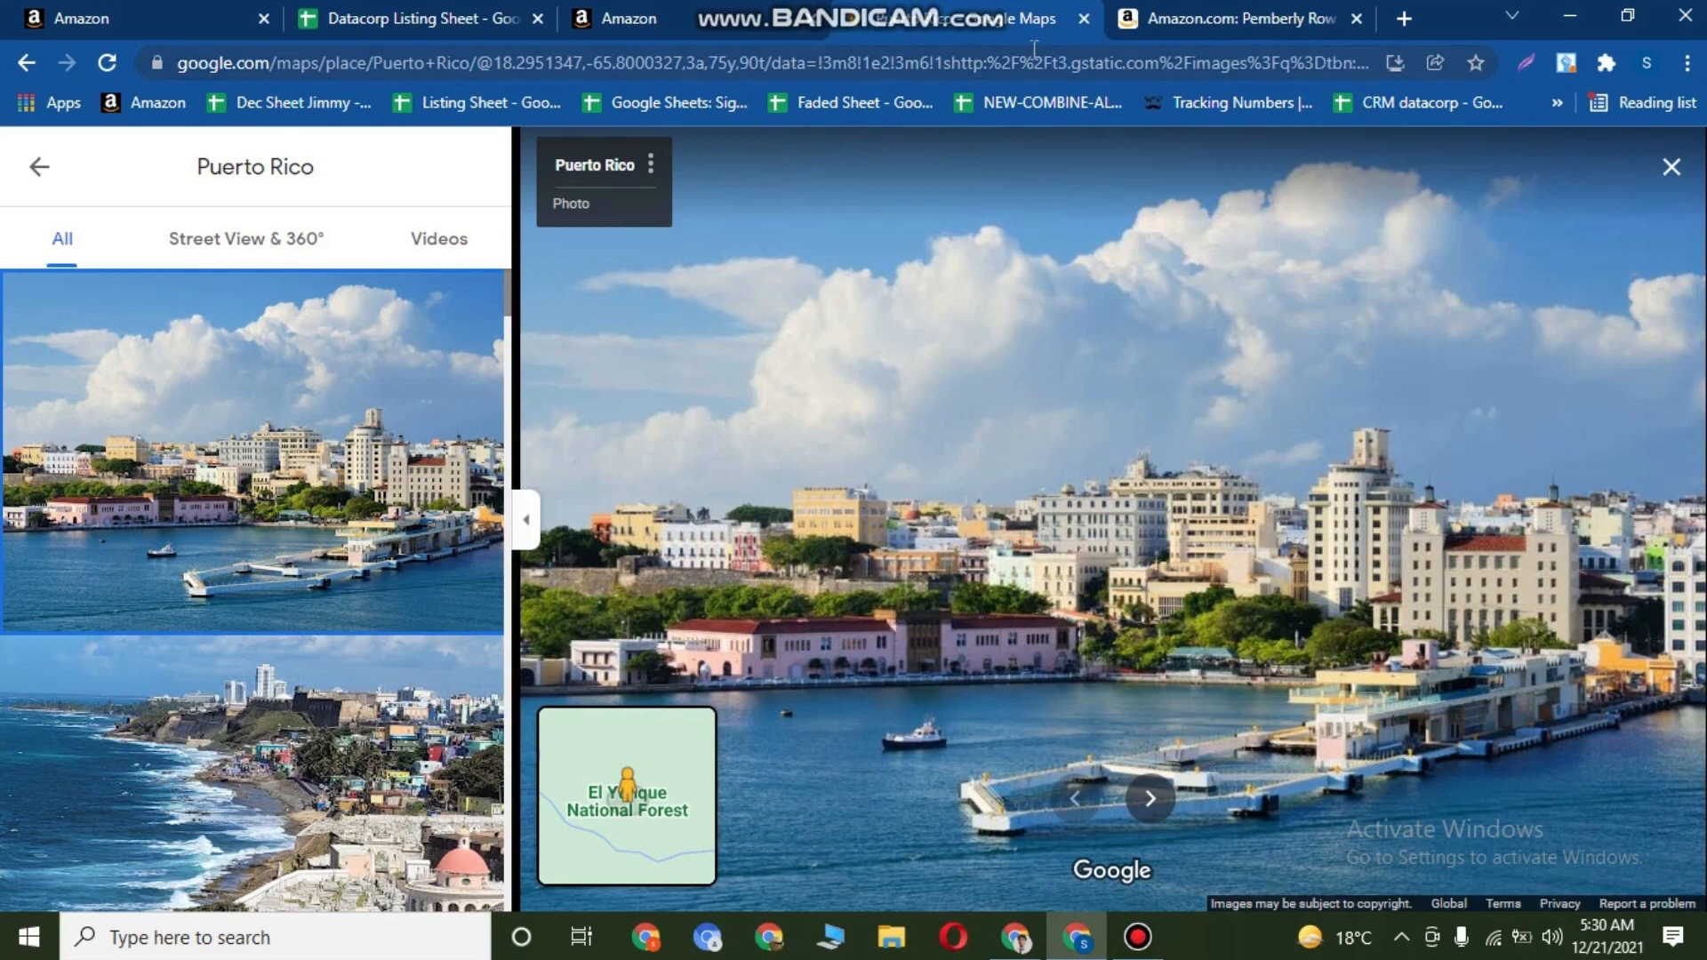
pyautogui.click(1083, 18)
pyautogui.click(295, 579)
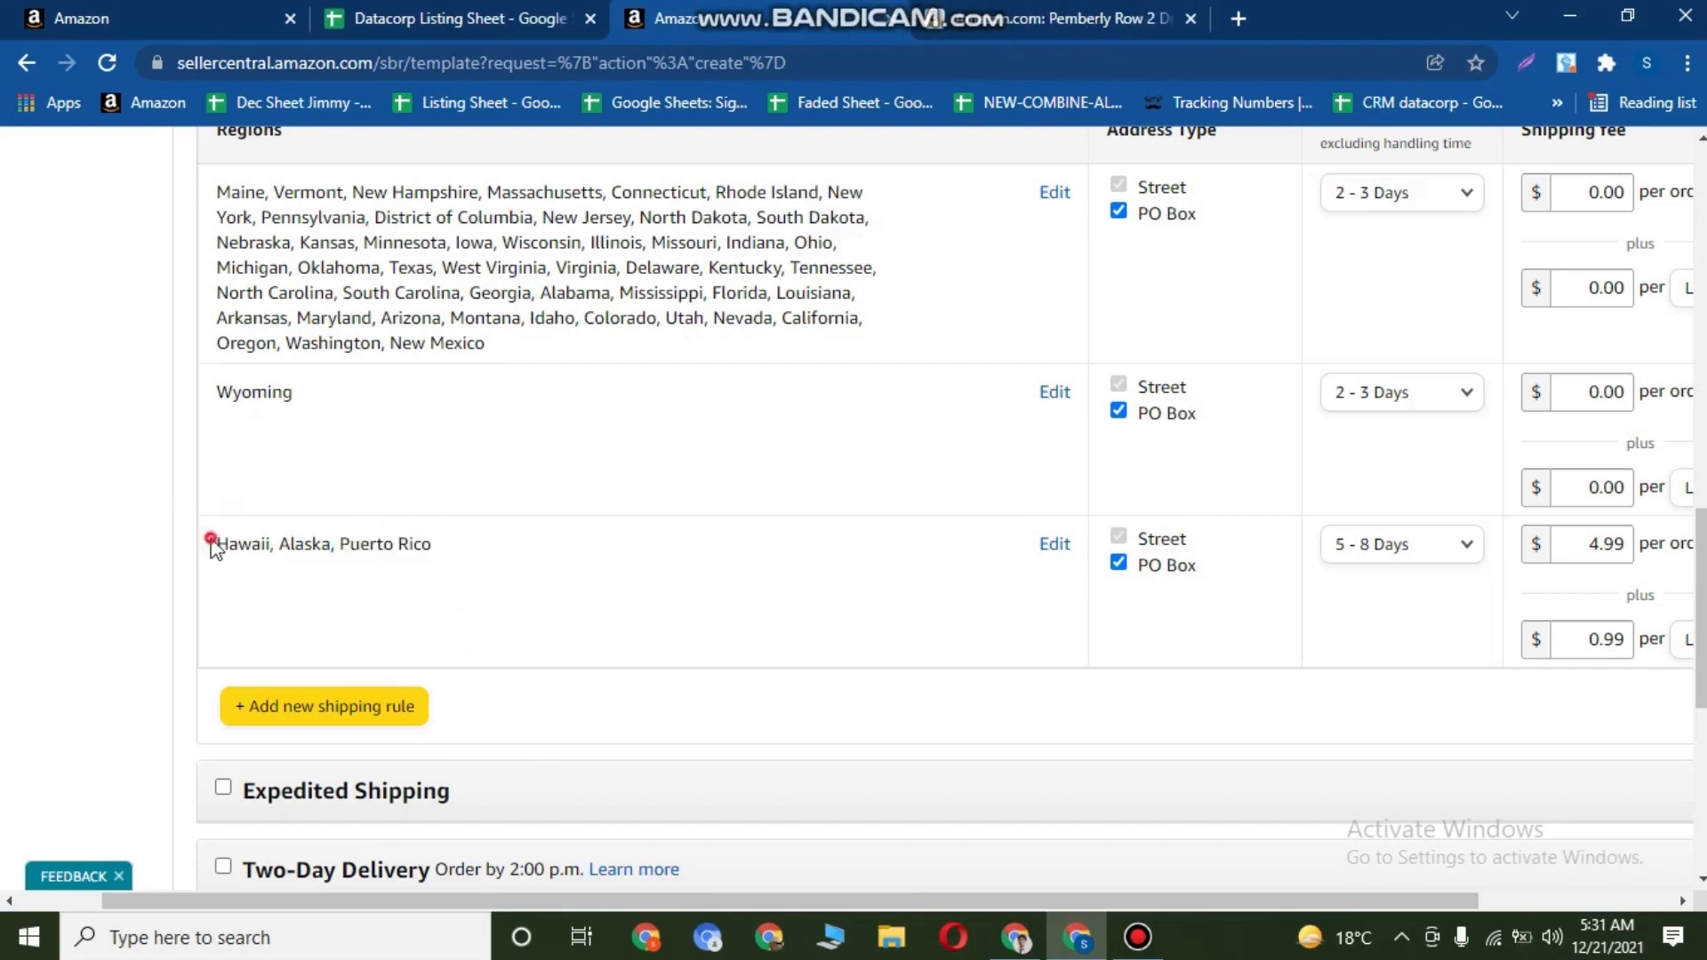
# Delete the Standard Shipping rule covering Hawaii, Alaska and Puerto Rico and confirm removing the regions.
pyautogui.moveTo(212, 544); pyautogui.dragTo(450, 552)
pyautogui.click(441, 586)
pyautogui.moveTo(210, 545); pyautogui.dragTo(423, 572)
pyautogui.click(423, 571)
pyautogui.tripleClick(336, 551)
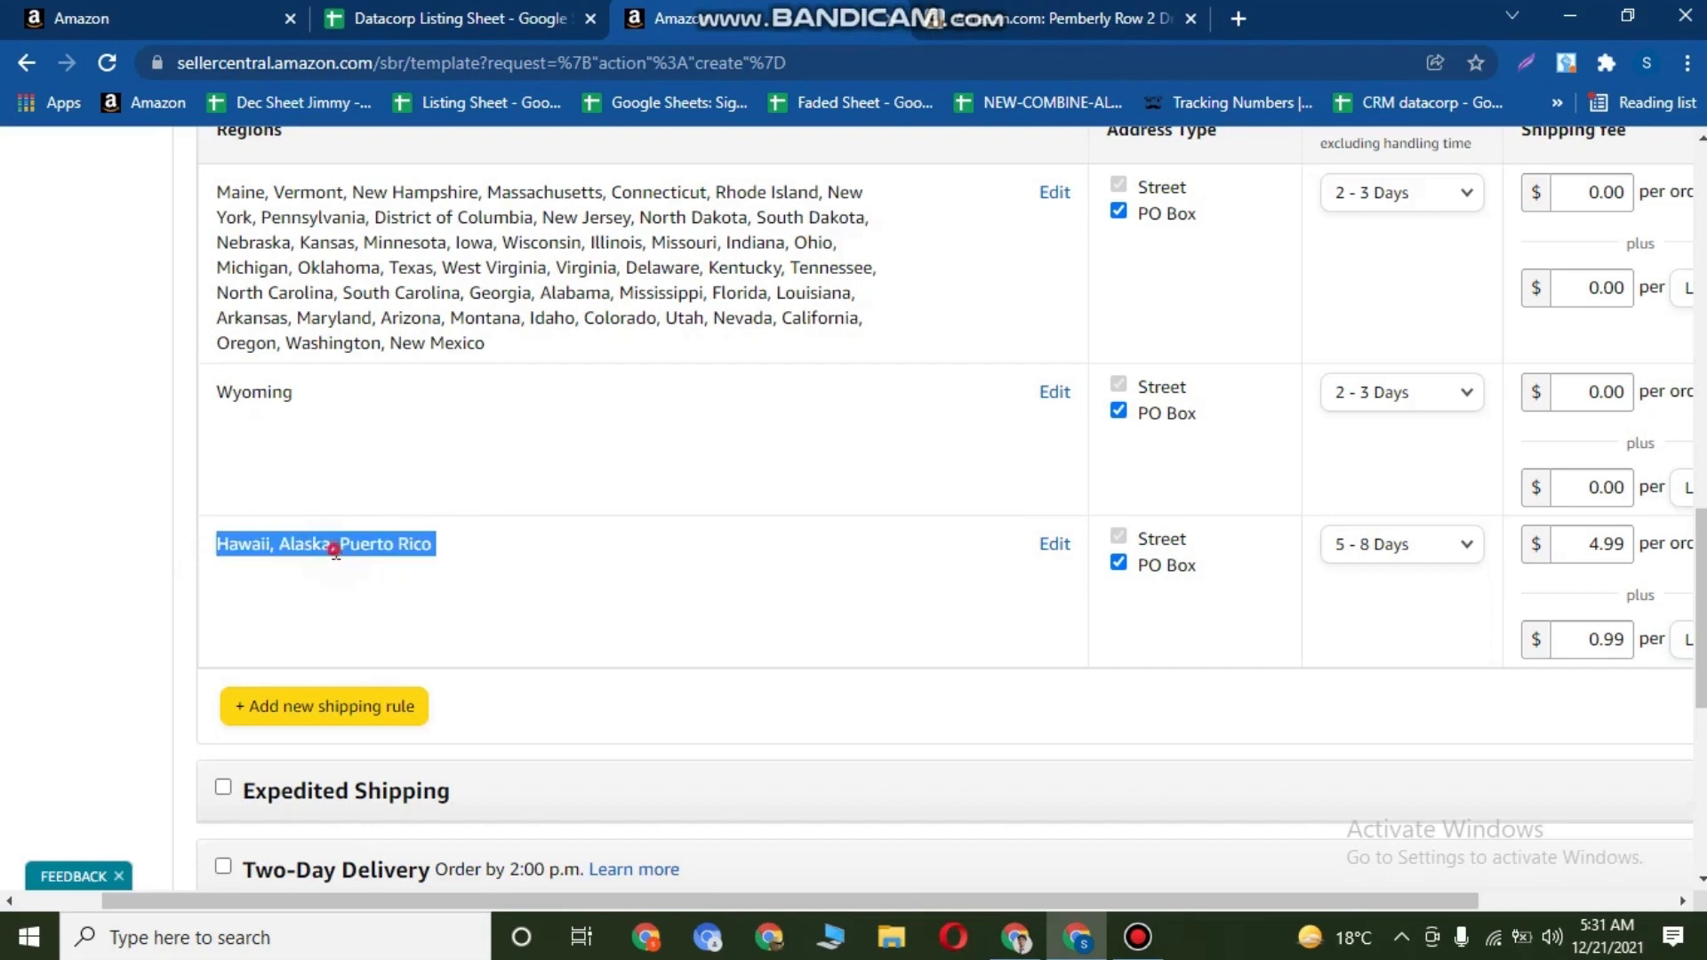
pyautogui.click(375, 578)
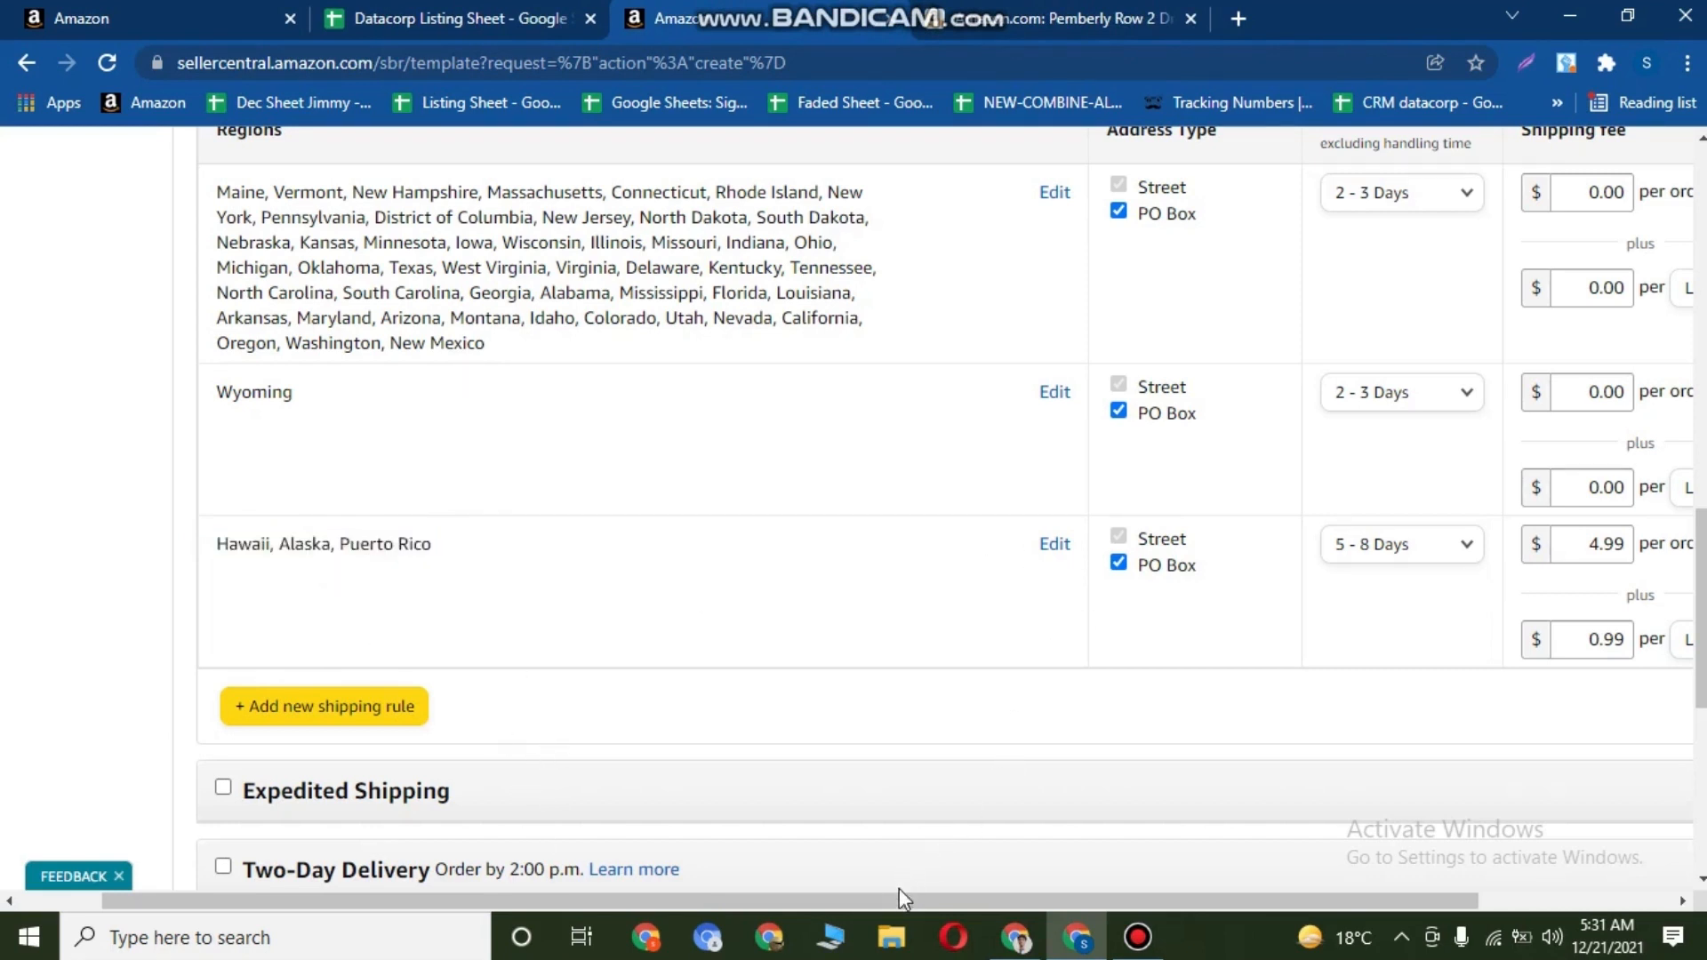
pyautogui.moveTo(899, 900); pyautogui.dragTo(1209, 916)
pyautogui.click(1596, 543)
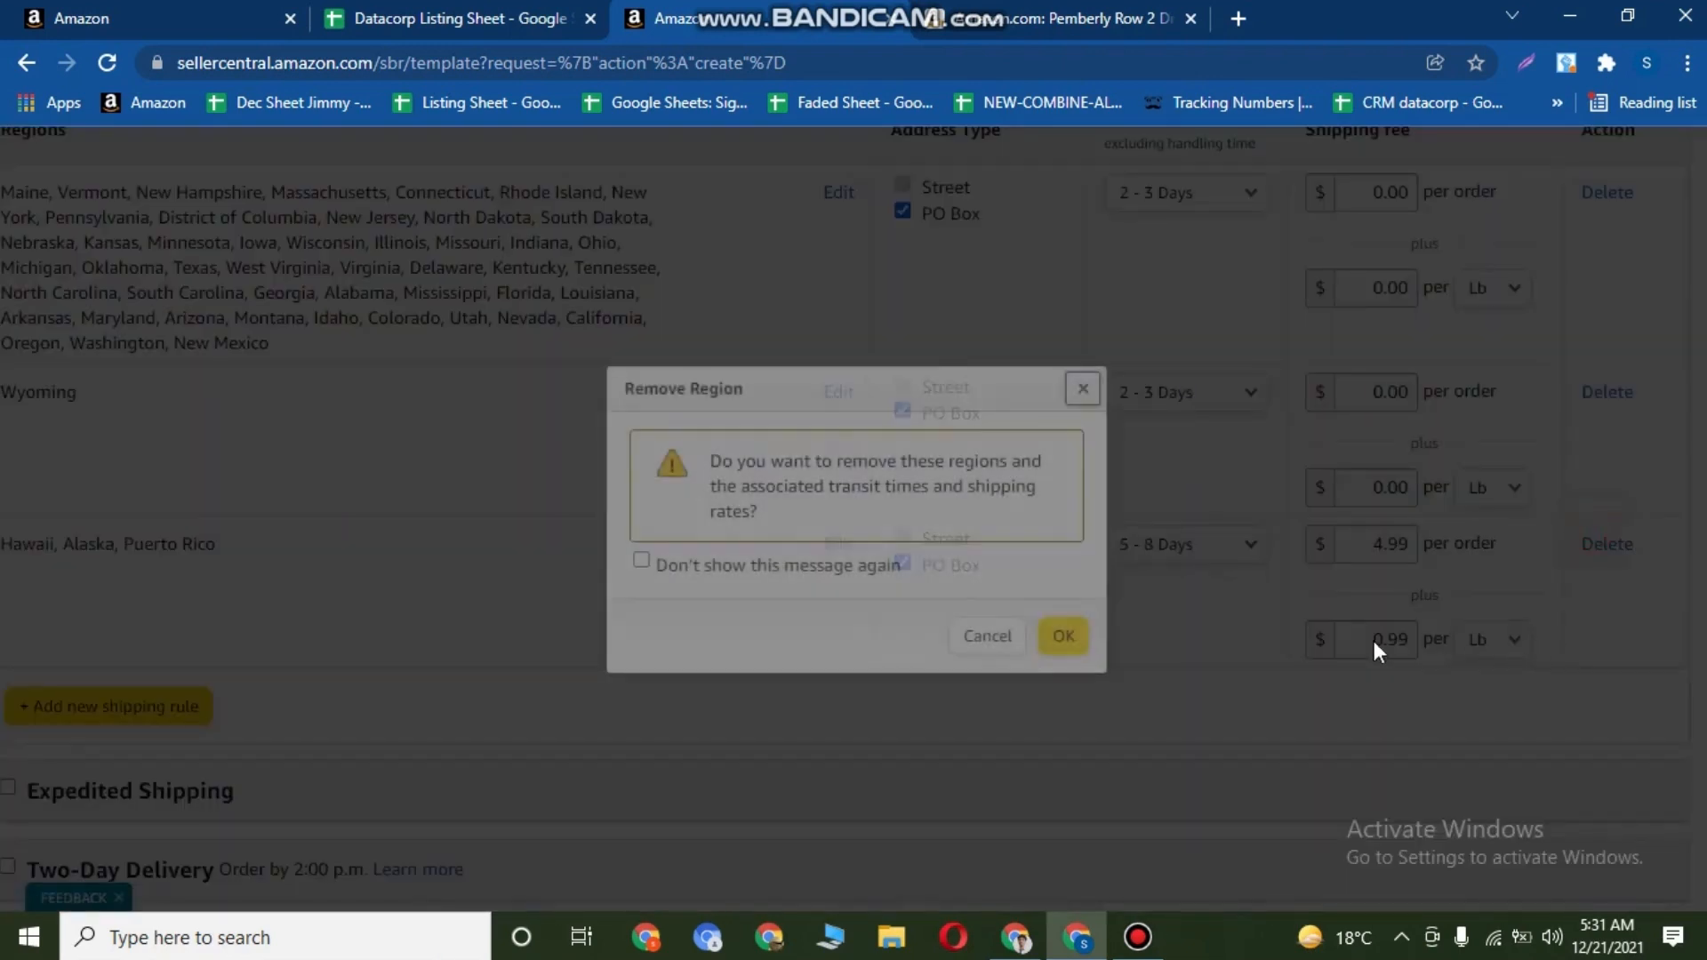
pyautogui.click(1064, 635)
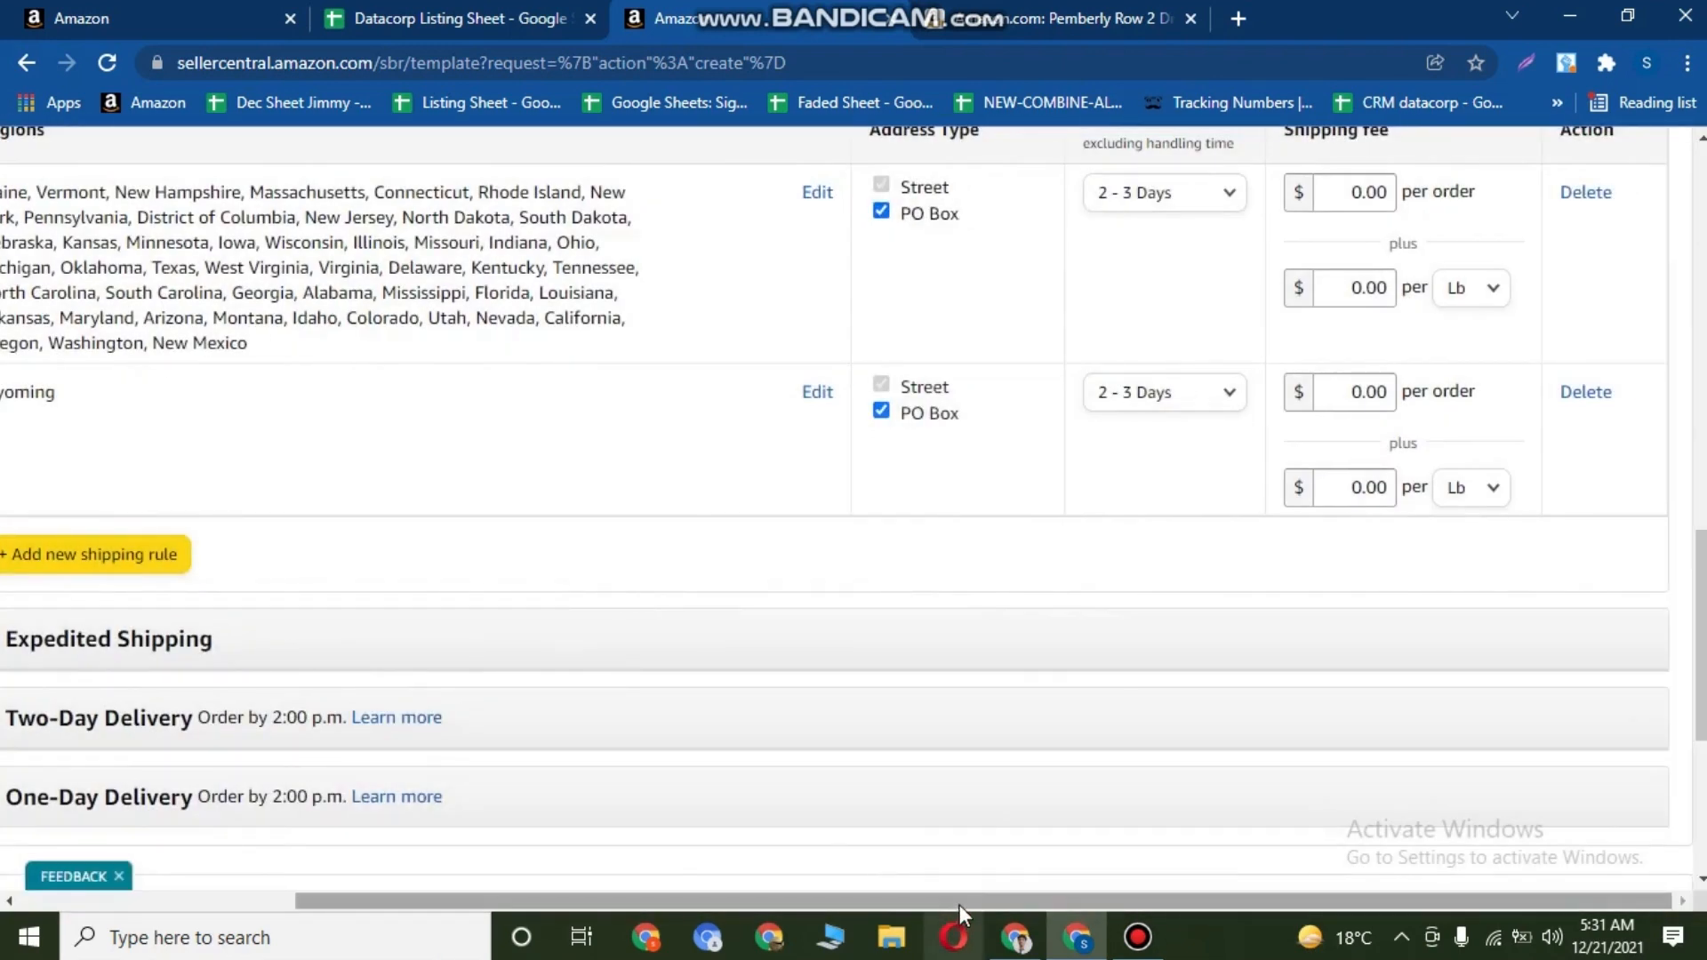
pyautogui.moveTo(958, 904); pyautogui.dragTo(642, 893)
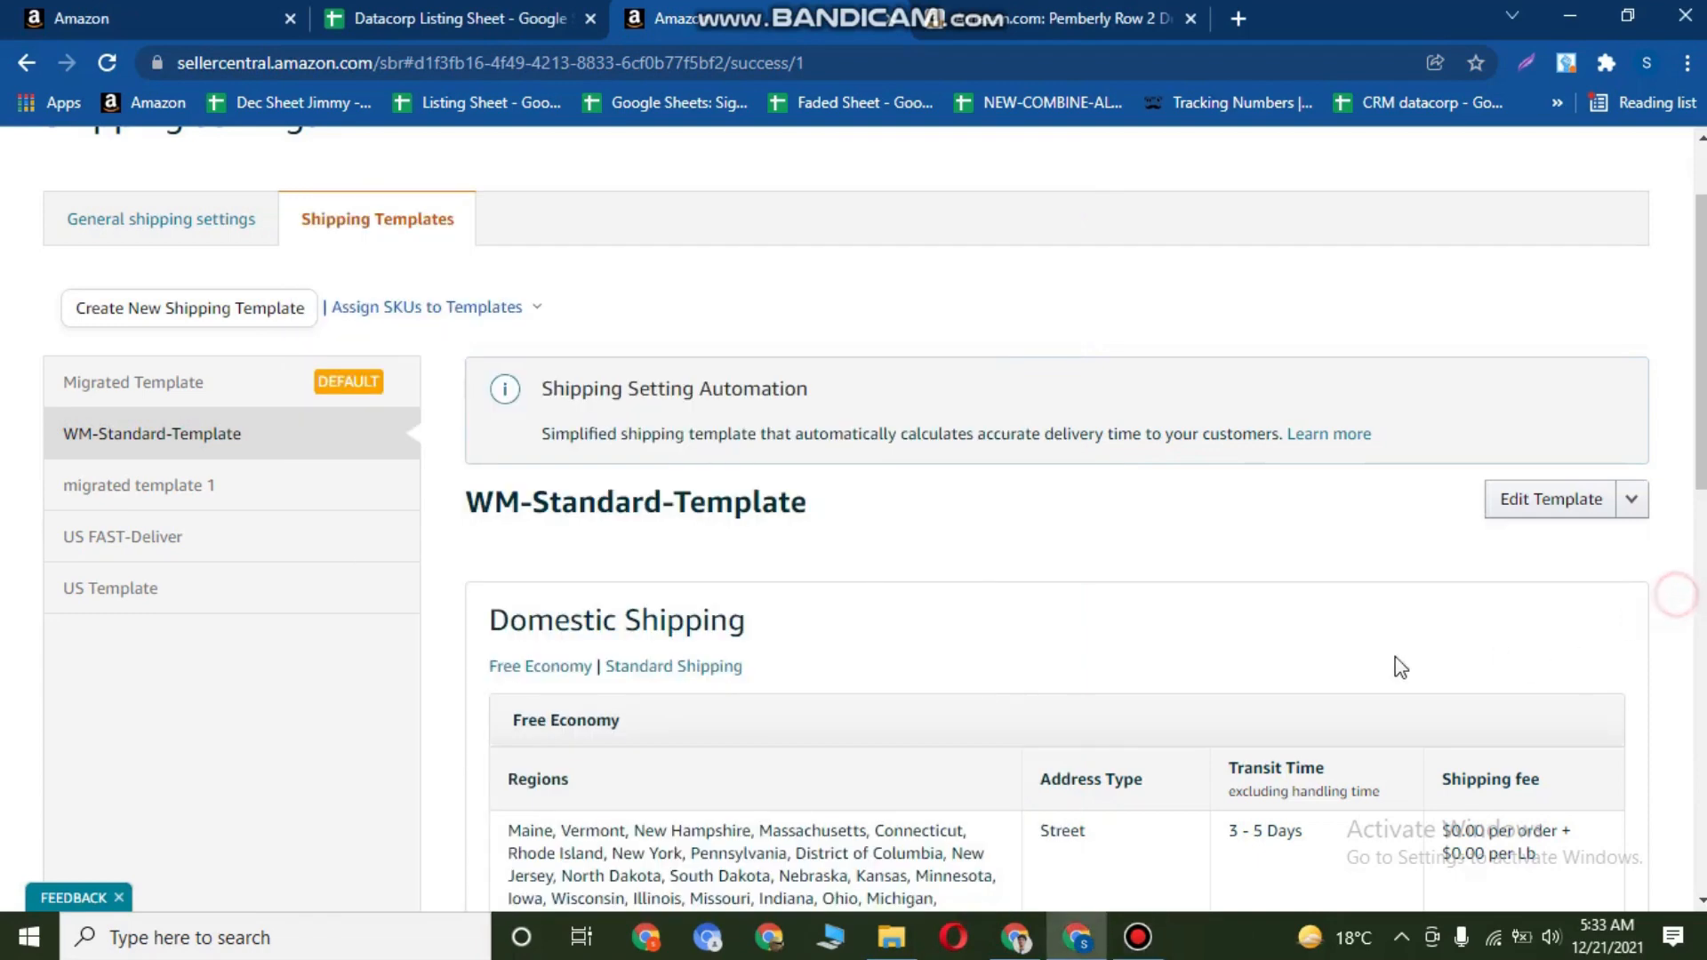
# Review the regions, transit times and fees of the saved WM-Standard-Template under Free Economy and Standard Shipping.
pyautogui.scroll(-5, 984, 763)
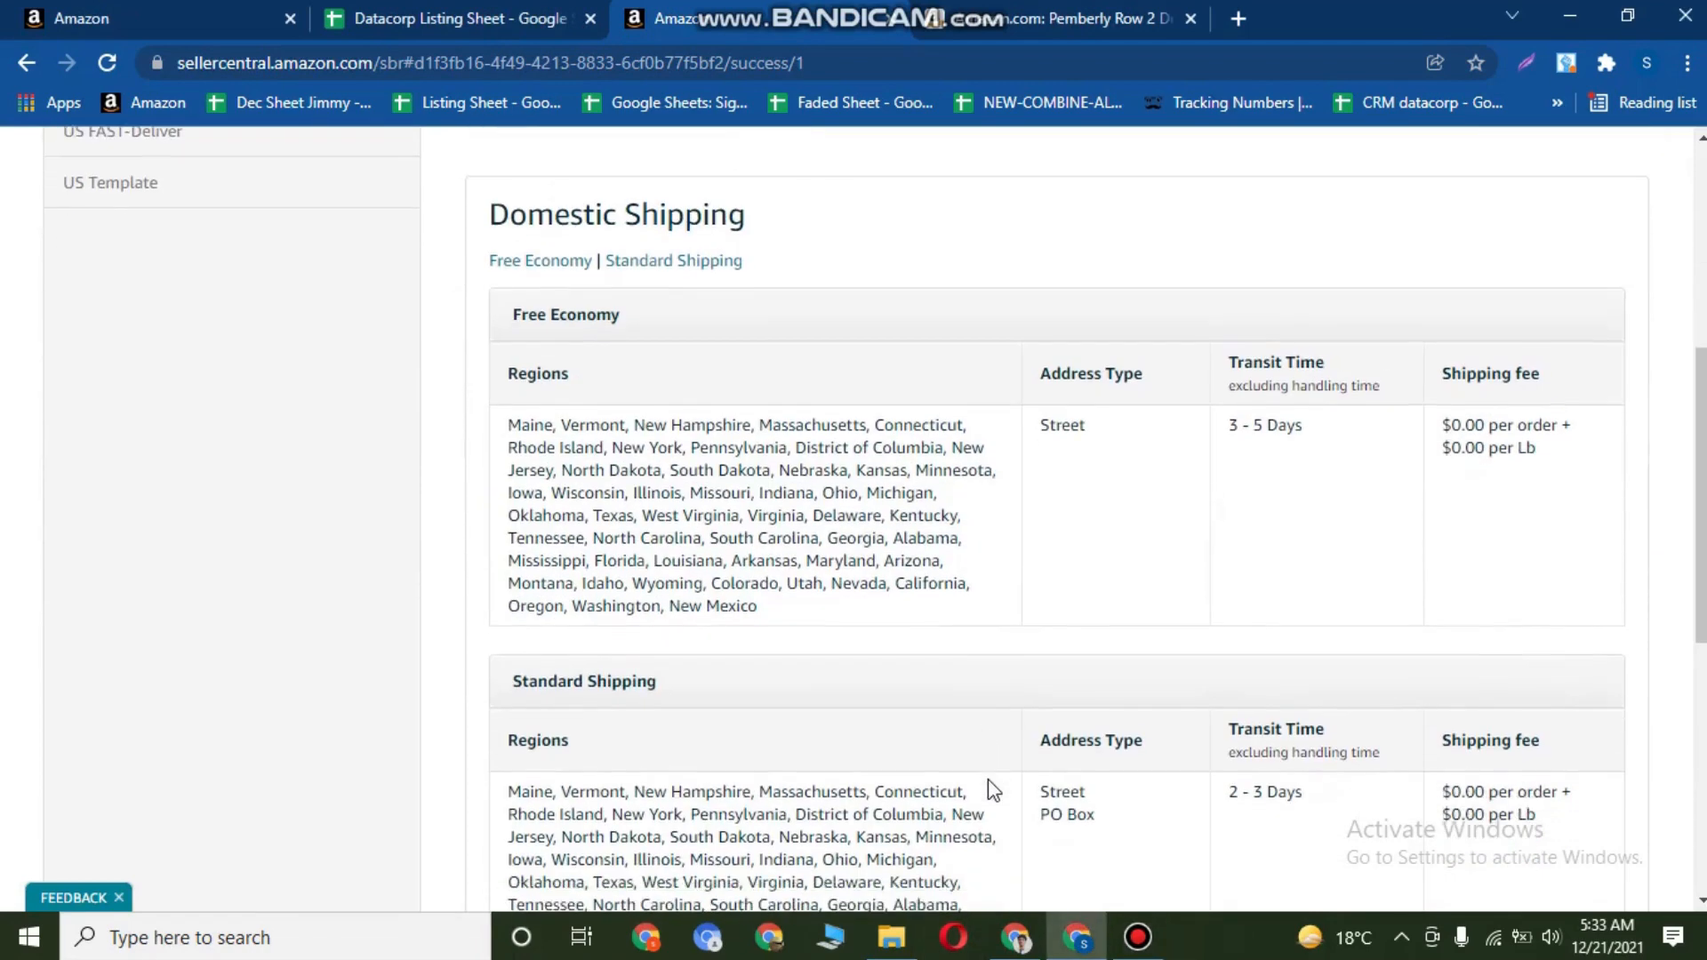
pyautogui.scroll(-3, 989, 779)
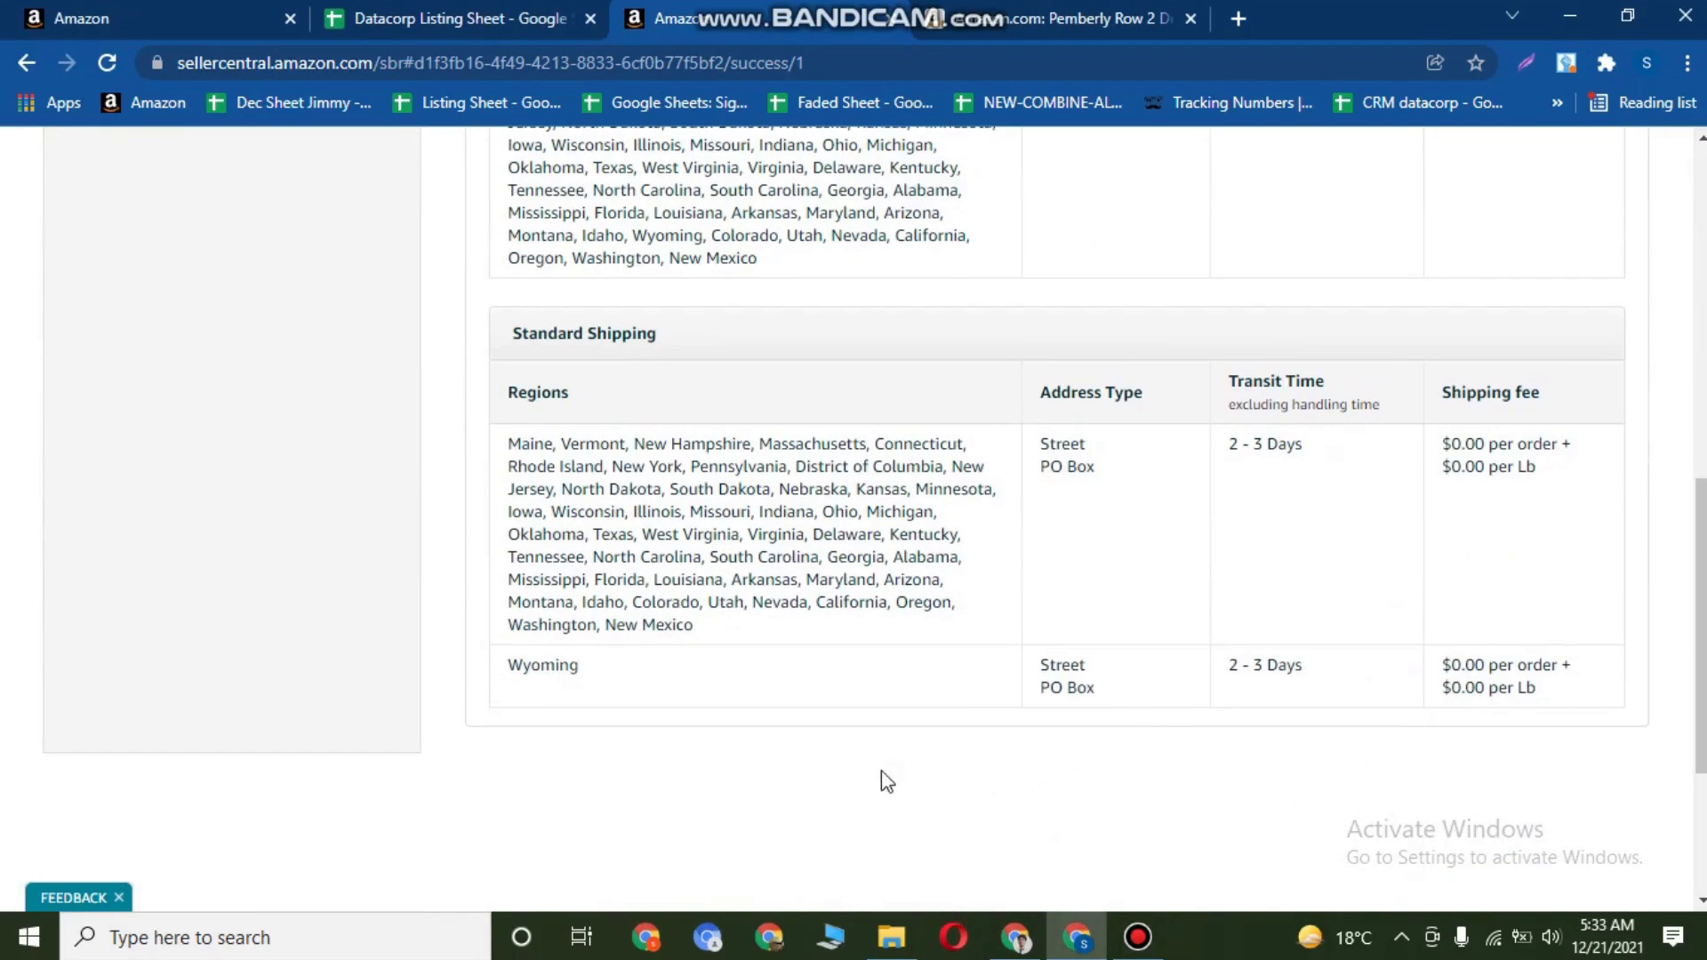
pyautogui.scroll(8, 933, 659)
pyautogui.scroll(-8, 941, 595)
pyautogui.scroll(7, 995, 649)
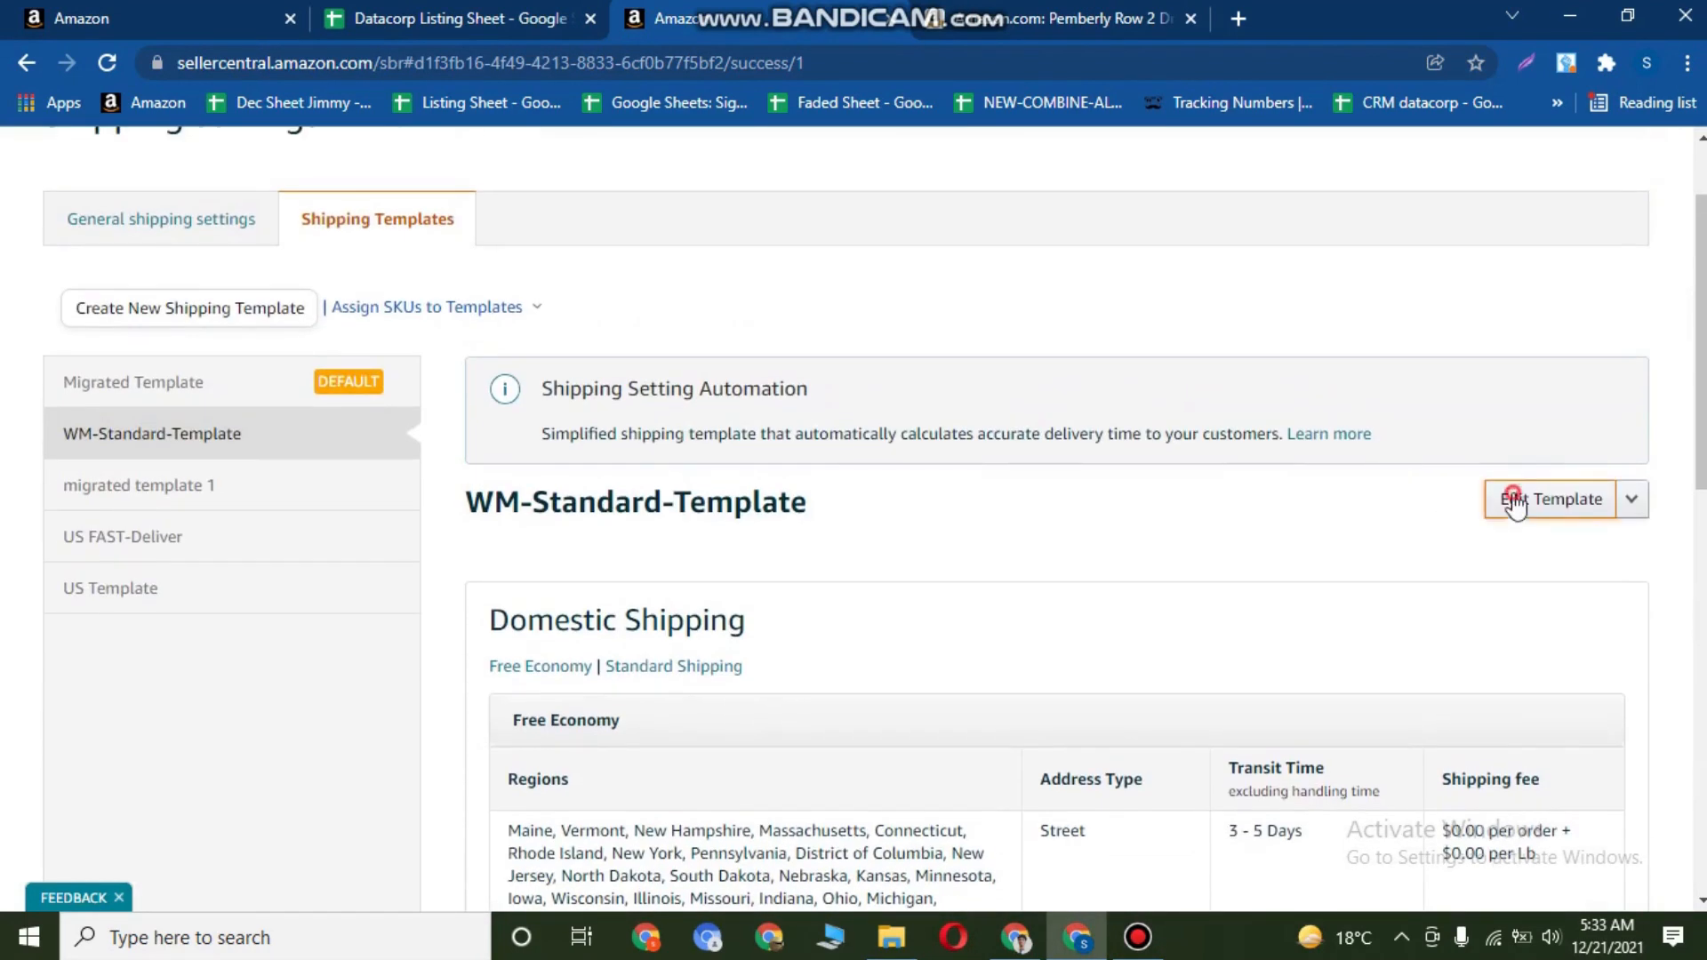
# Open WM-Standard-Template for editing, dismiss the Shipping Settings Automation setup and go to the Standard Shipping rules.
pyautogui.click(1512, 495)
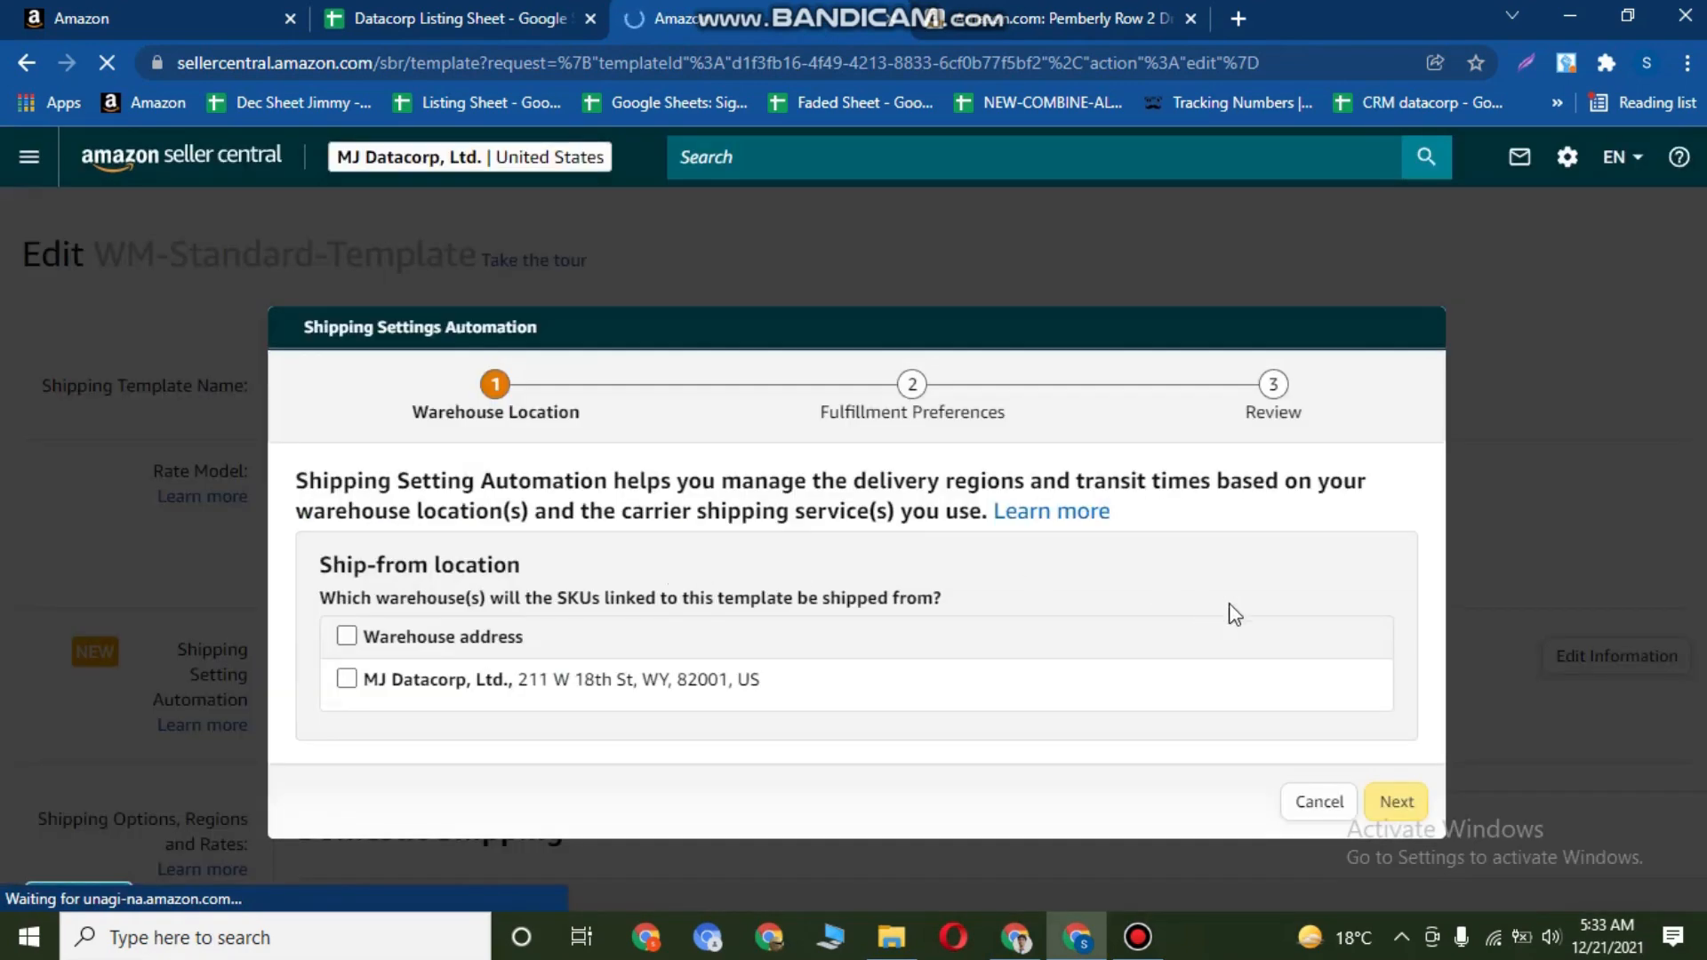
pyautogui.click(1308, 805)
pyautogui.scroll(-3, 635, 618)
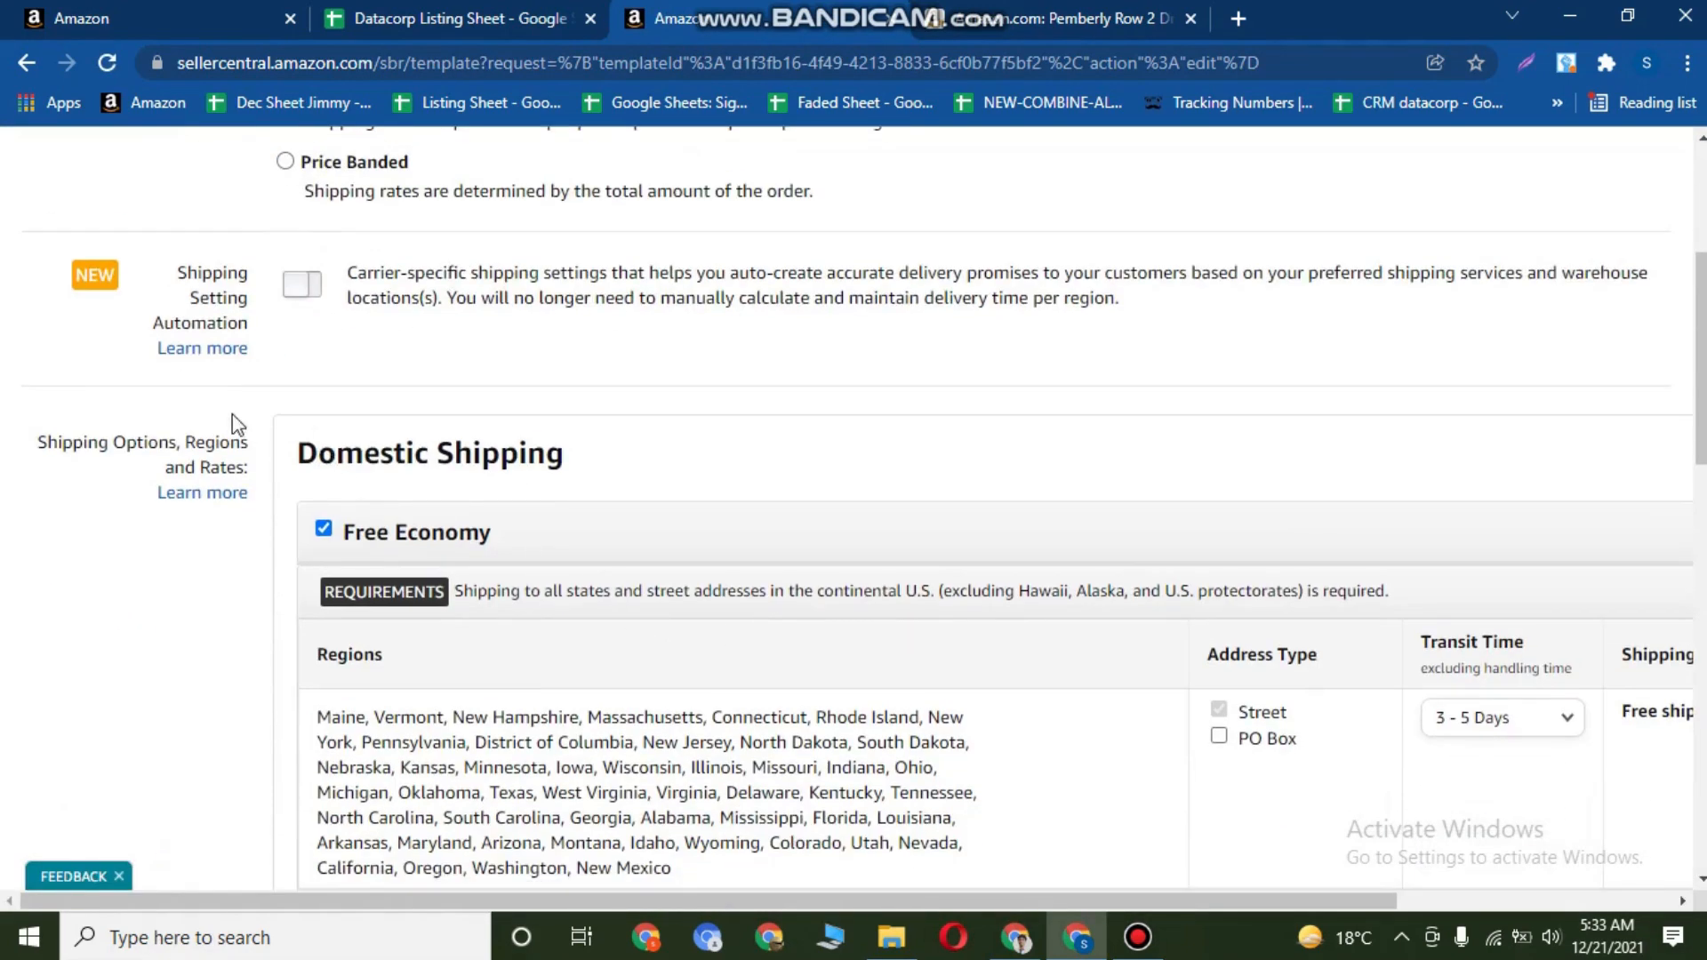
pyautogui.scroll(2, 382, 471)
pyautogui.scroll(3, 267, 436)
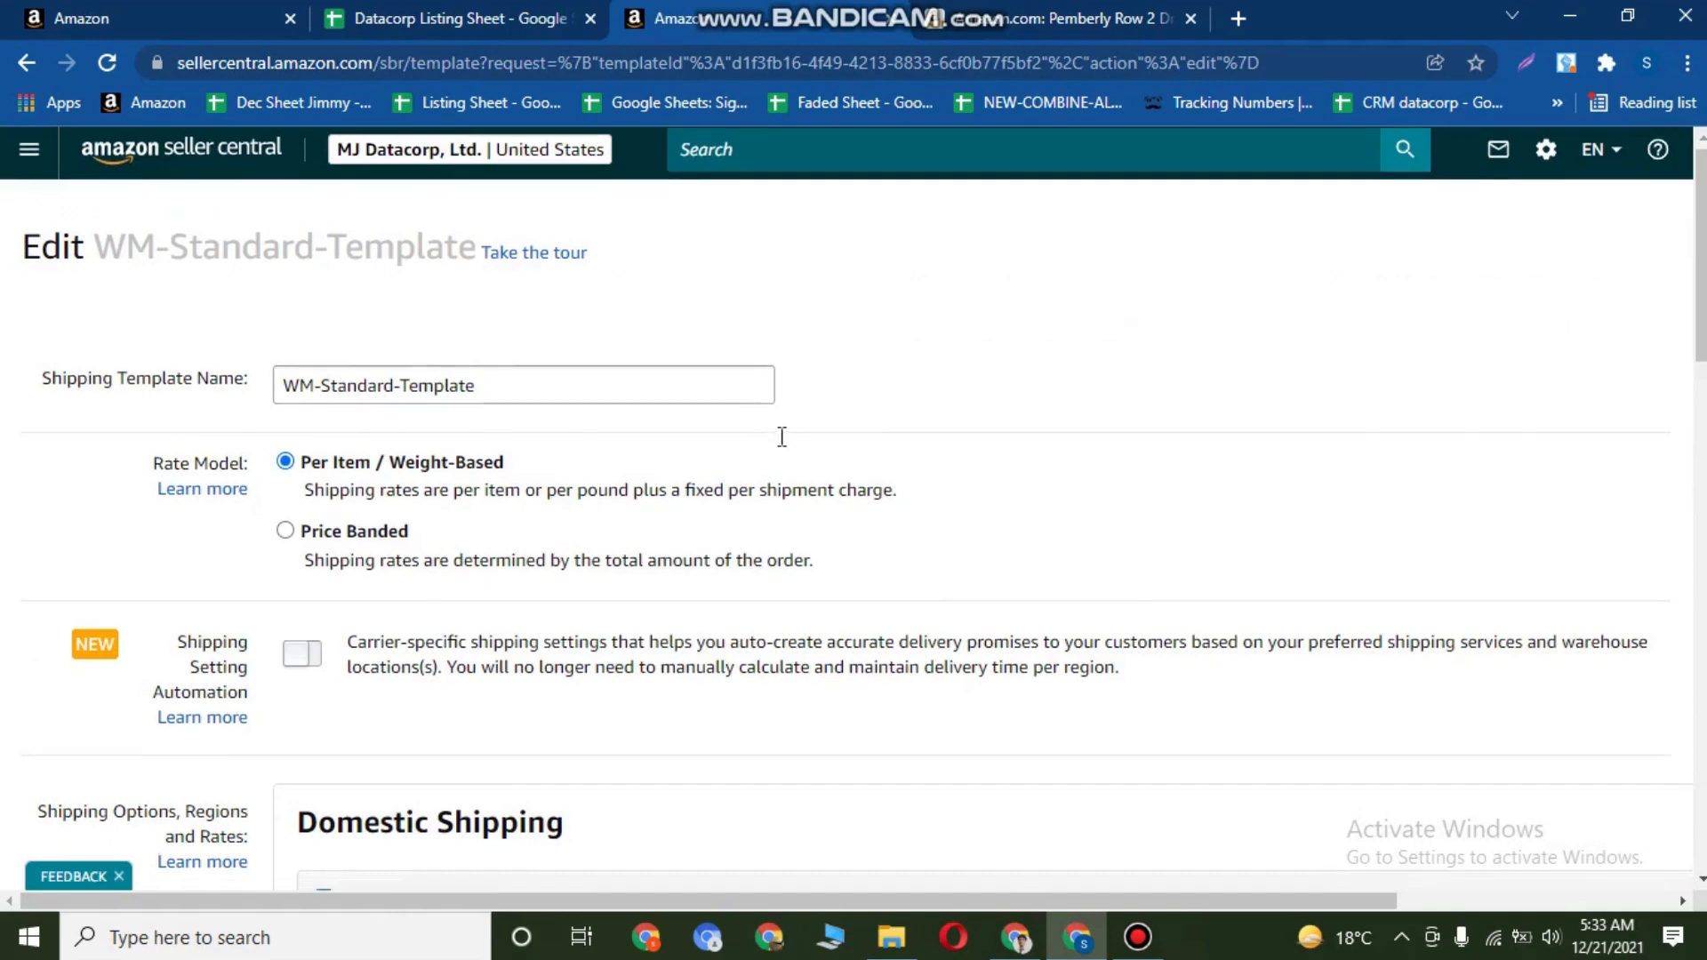
pyautogui.scroll(-5, 800, 449)
pyautogui.scroll(-9, 809, 498)
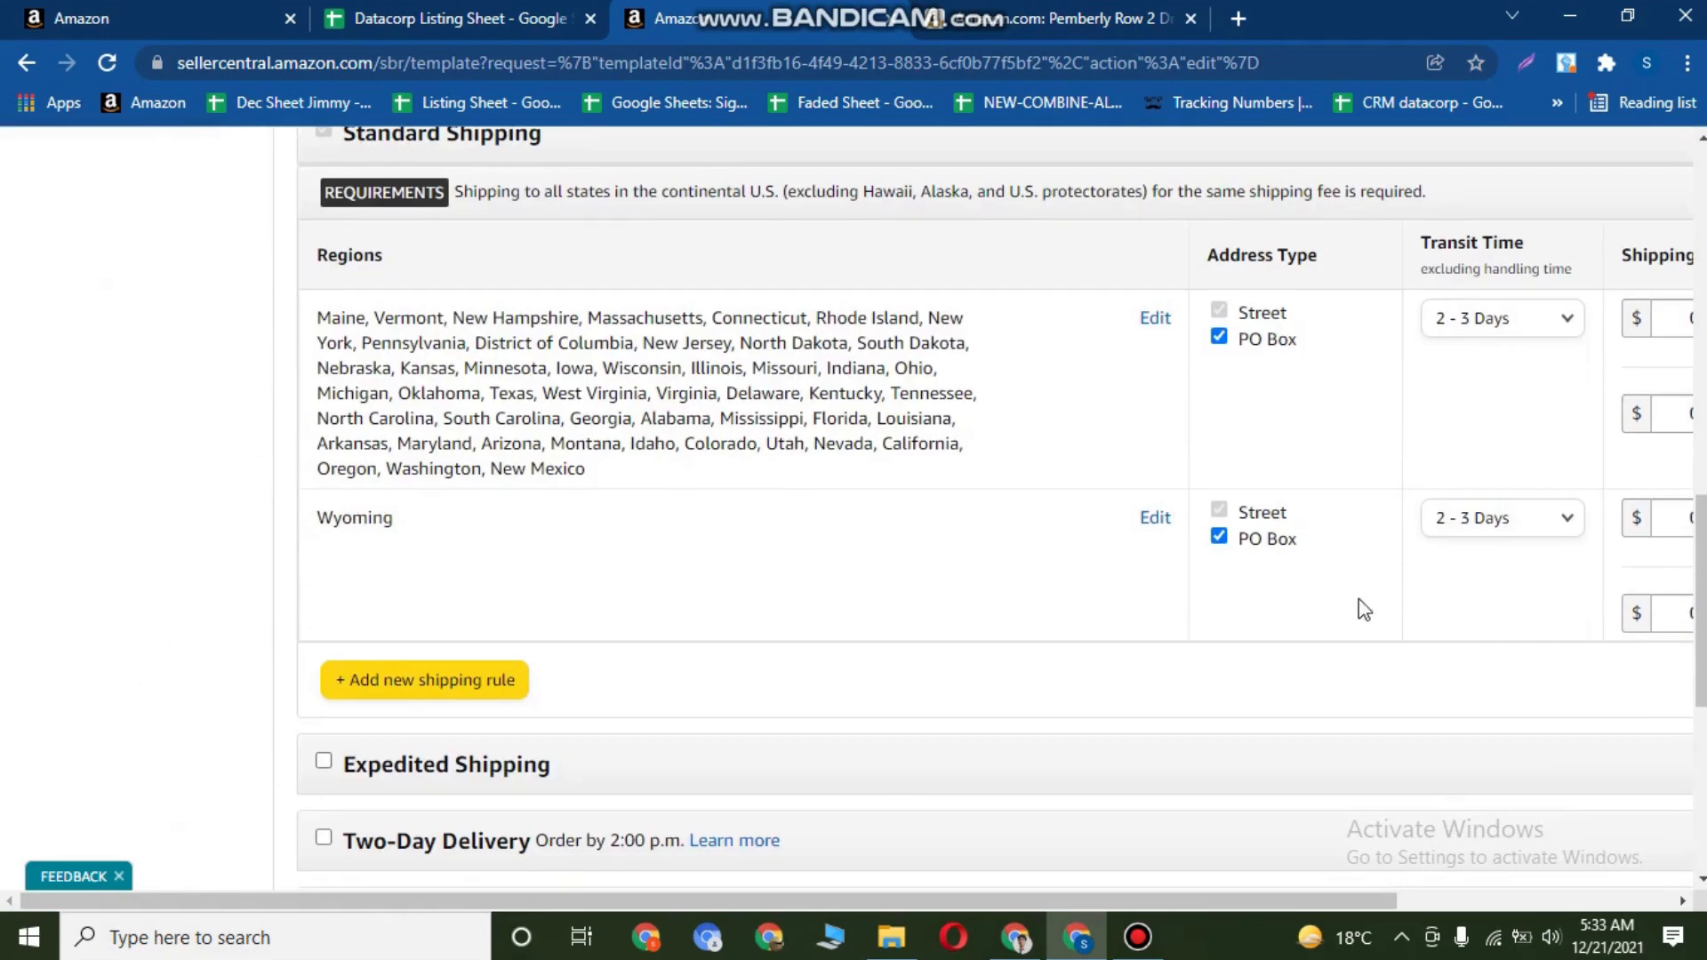
# Examine the separate Wyoming rule under Standard Shipping and the remaining shipping options, and try to save the template.
pyautogui.tripleClick(357, 527)
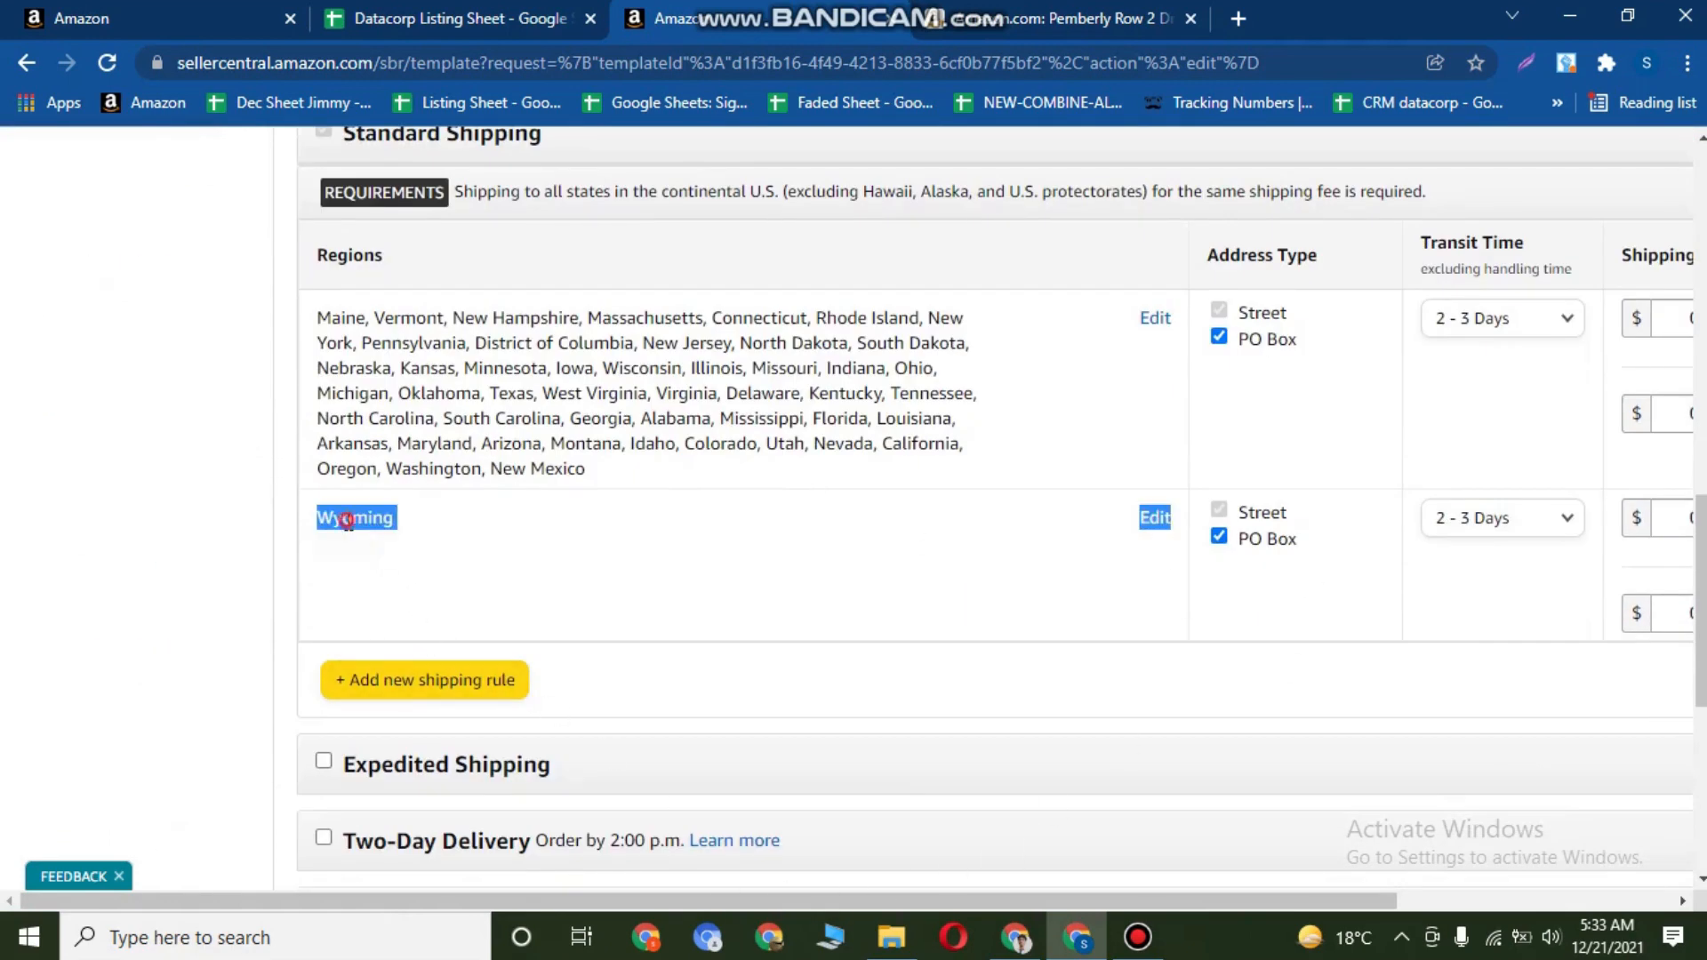
pyautogui.click(163, 617)
pyautogui.moveTo(663, 901); pyautogui.dragTo(1386, 600)
pyautogui.moveTo(831, 901); pyautogui.dragTo(598, 716)
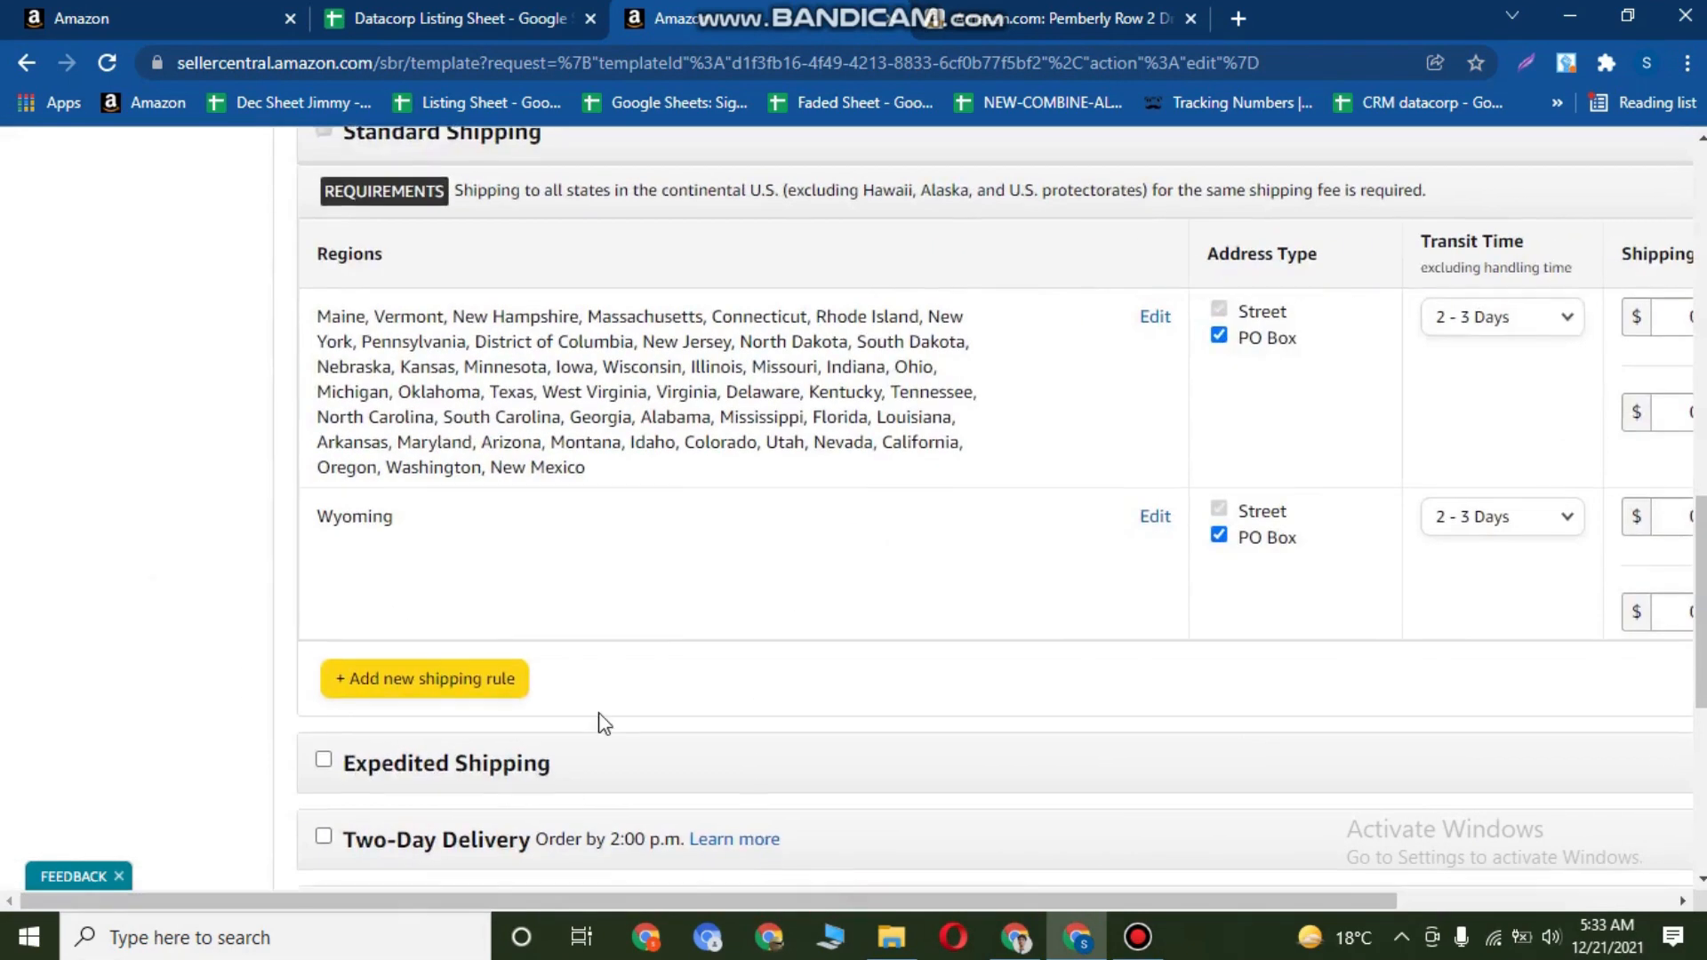
pyautogui.scroll(-6, 850, 809)
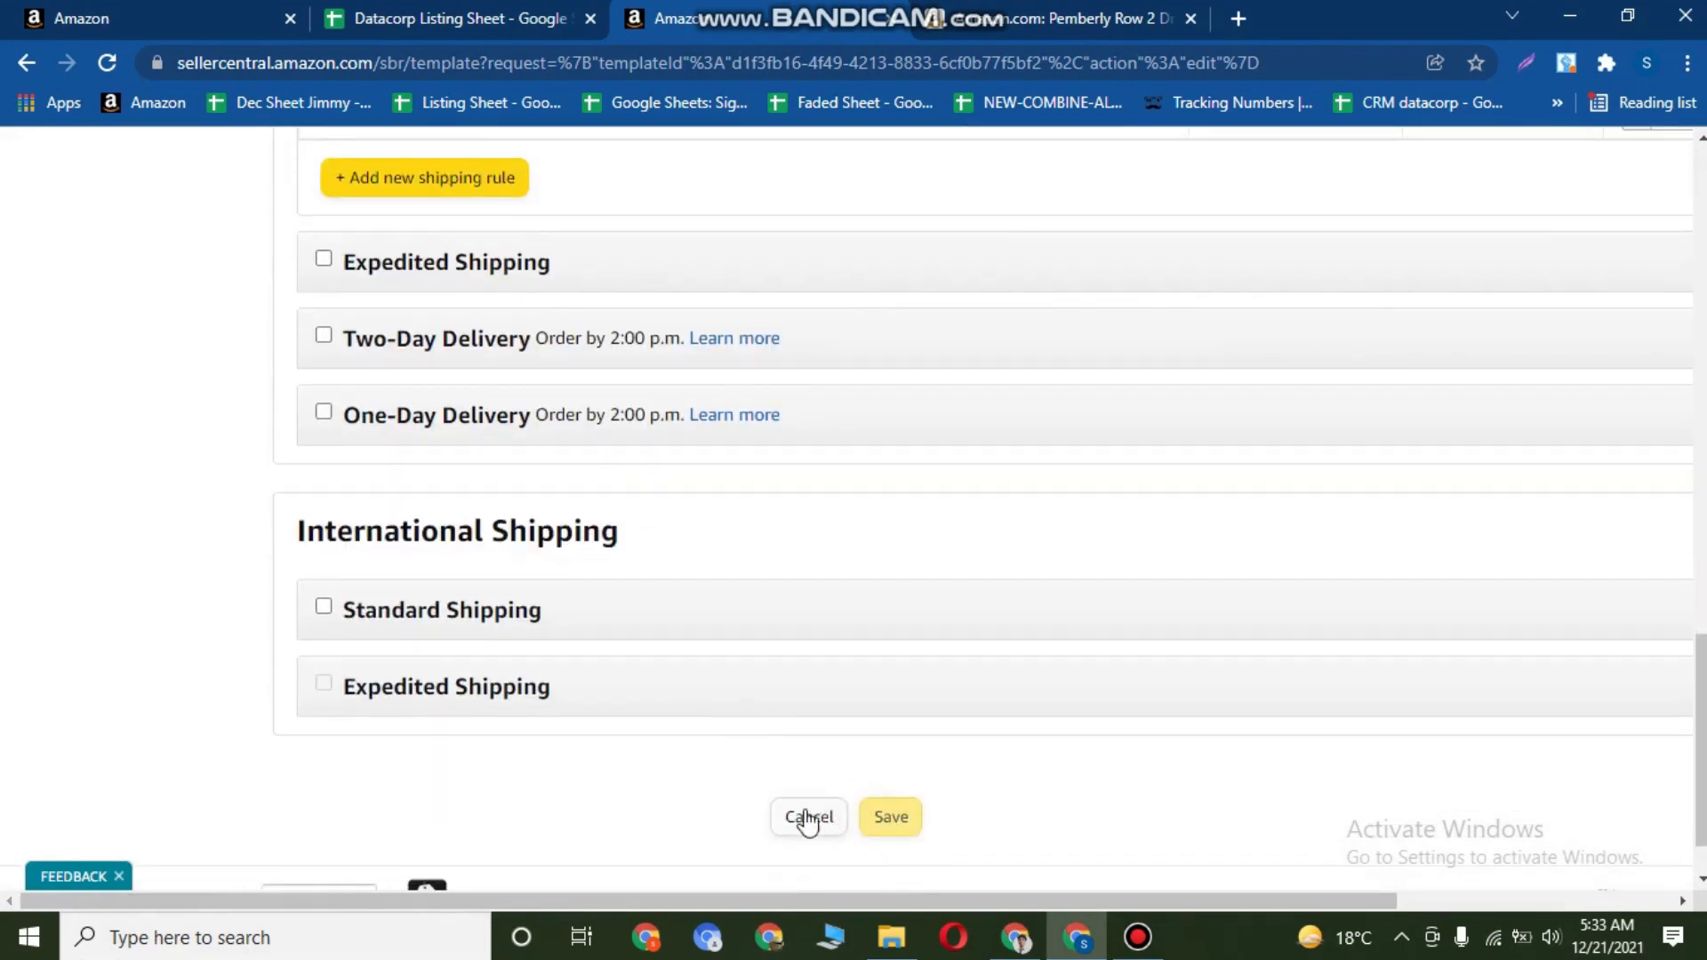
pyautogui.scroll(-1, 805, 818)
pyautogui.click(901, 740)
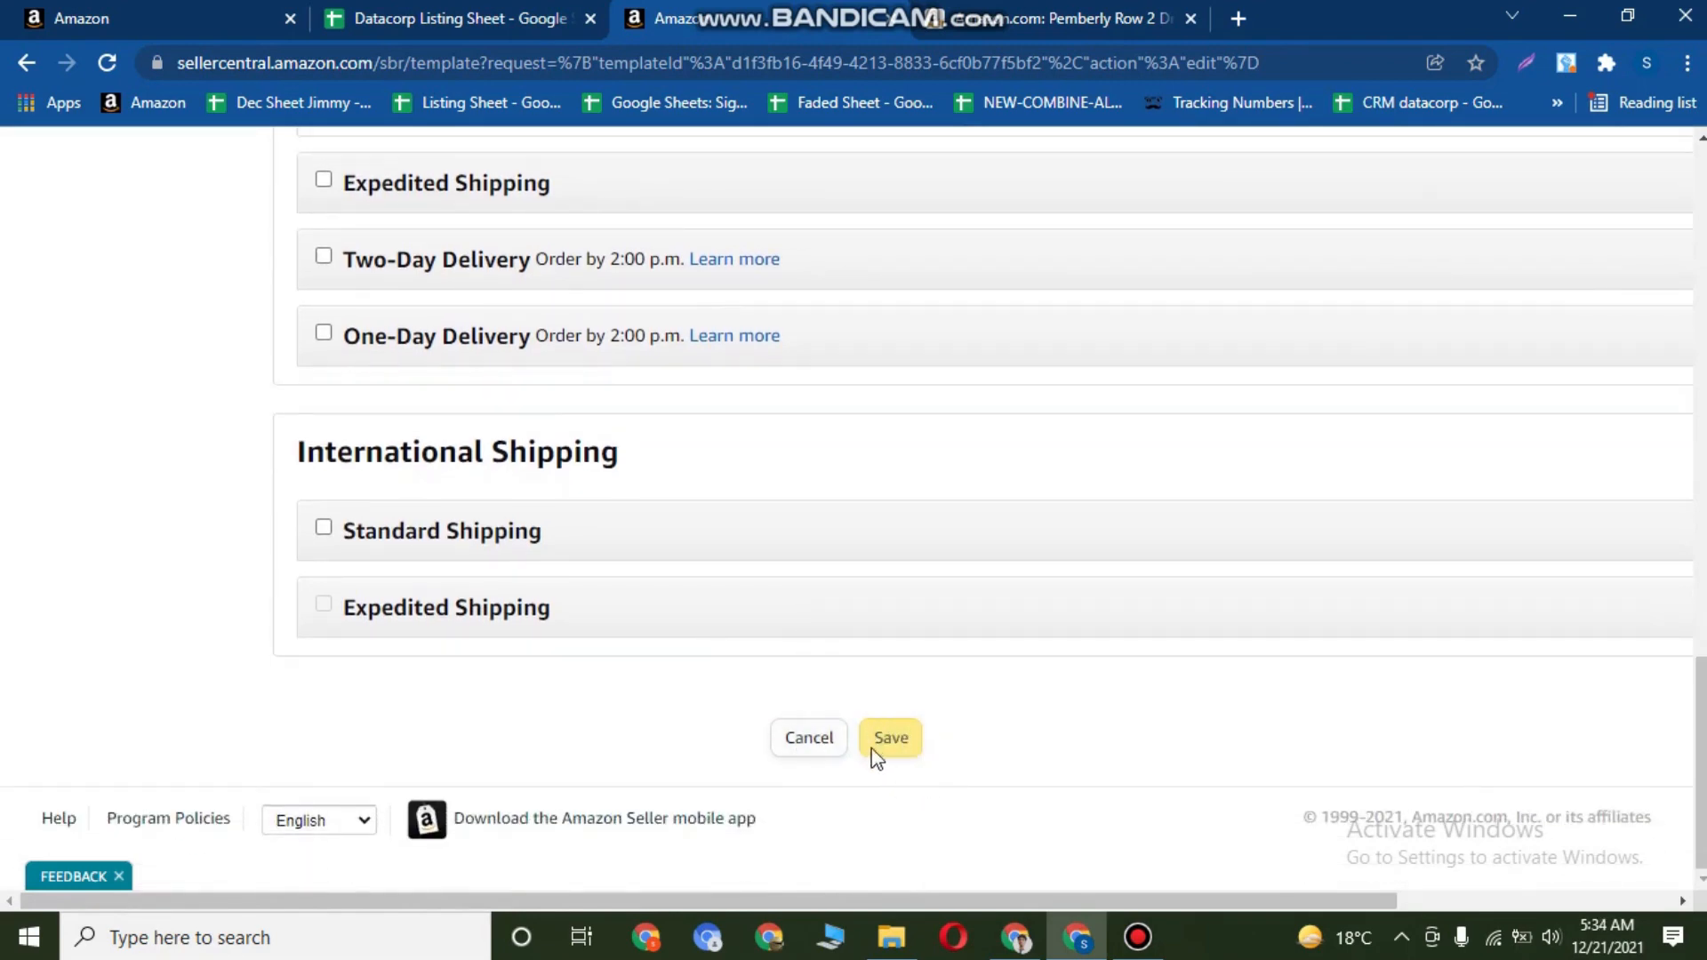
# Delete the separate Wyoming rule from Standard Shipping and confirm the removal.
pyautogui.scroll(6, 889, 747)
pyautogui.scroll(2, 832, 729)
pyautogui.scroll(-1, 800, 671)
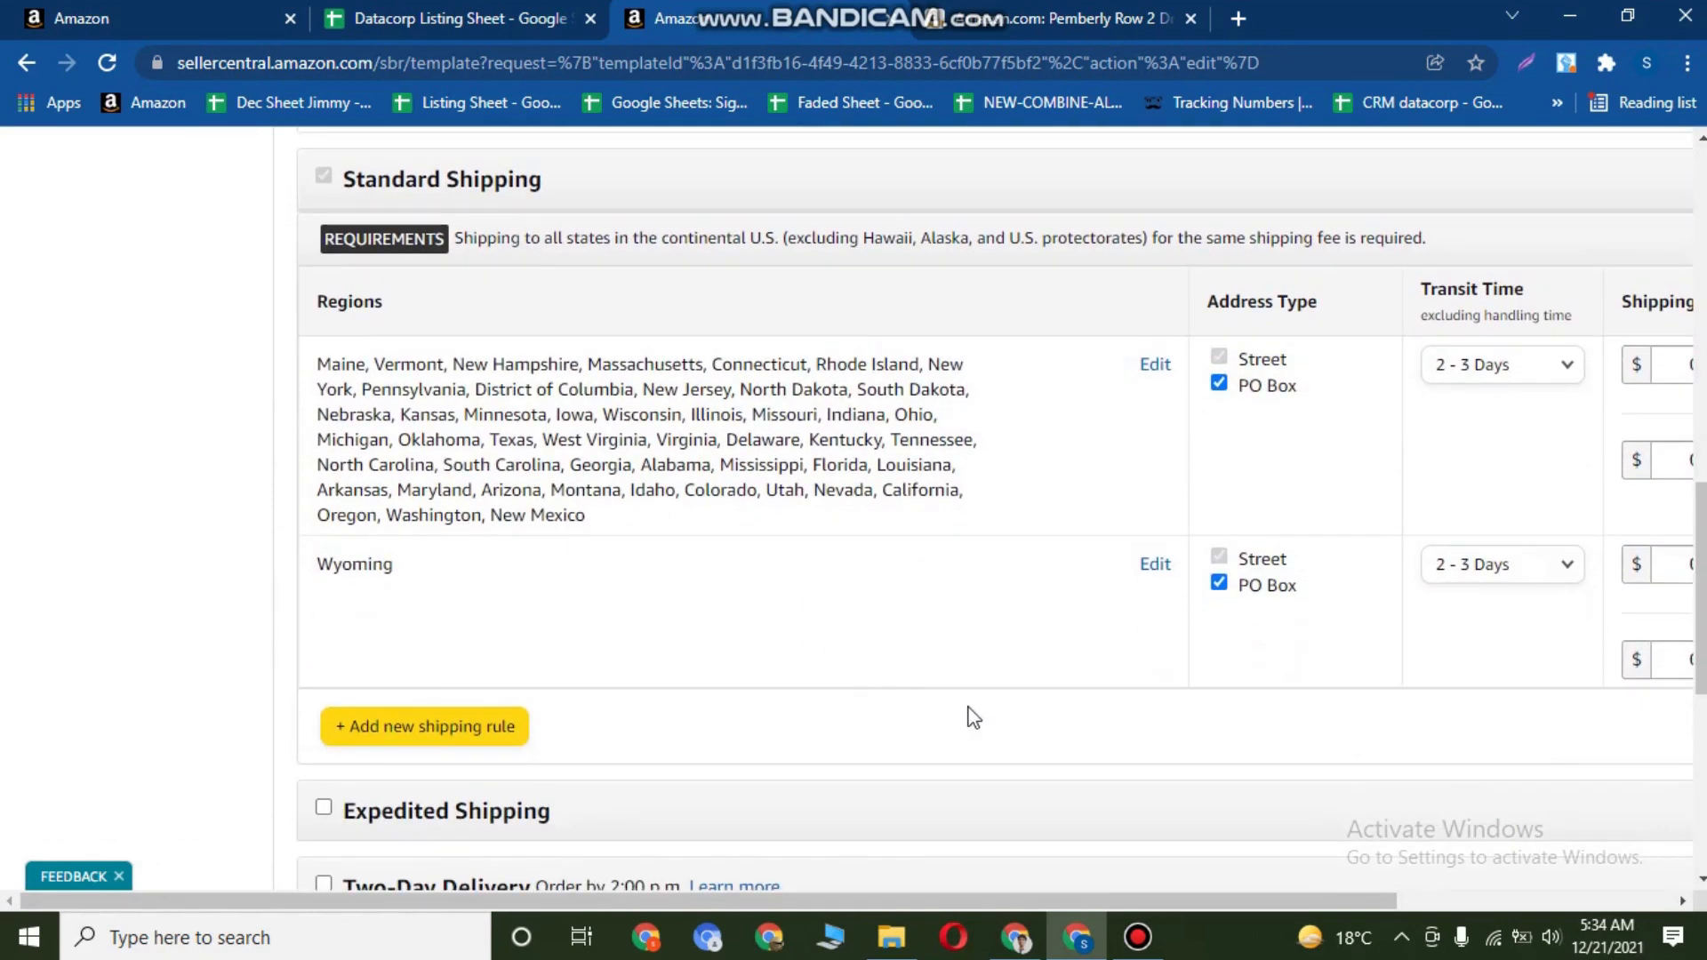
pyautogui.moveTo(760, 898); pyautogui.dragTo(1166, 831)
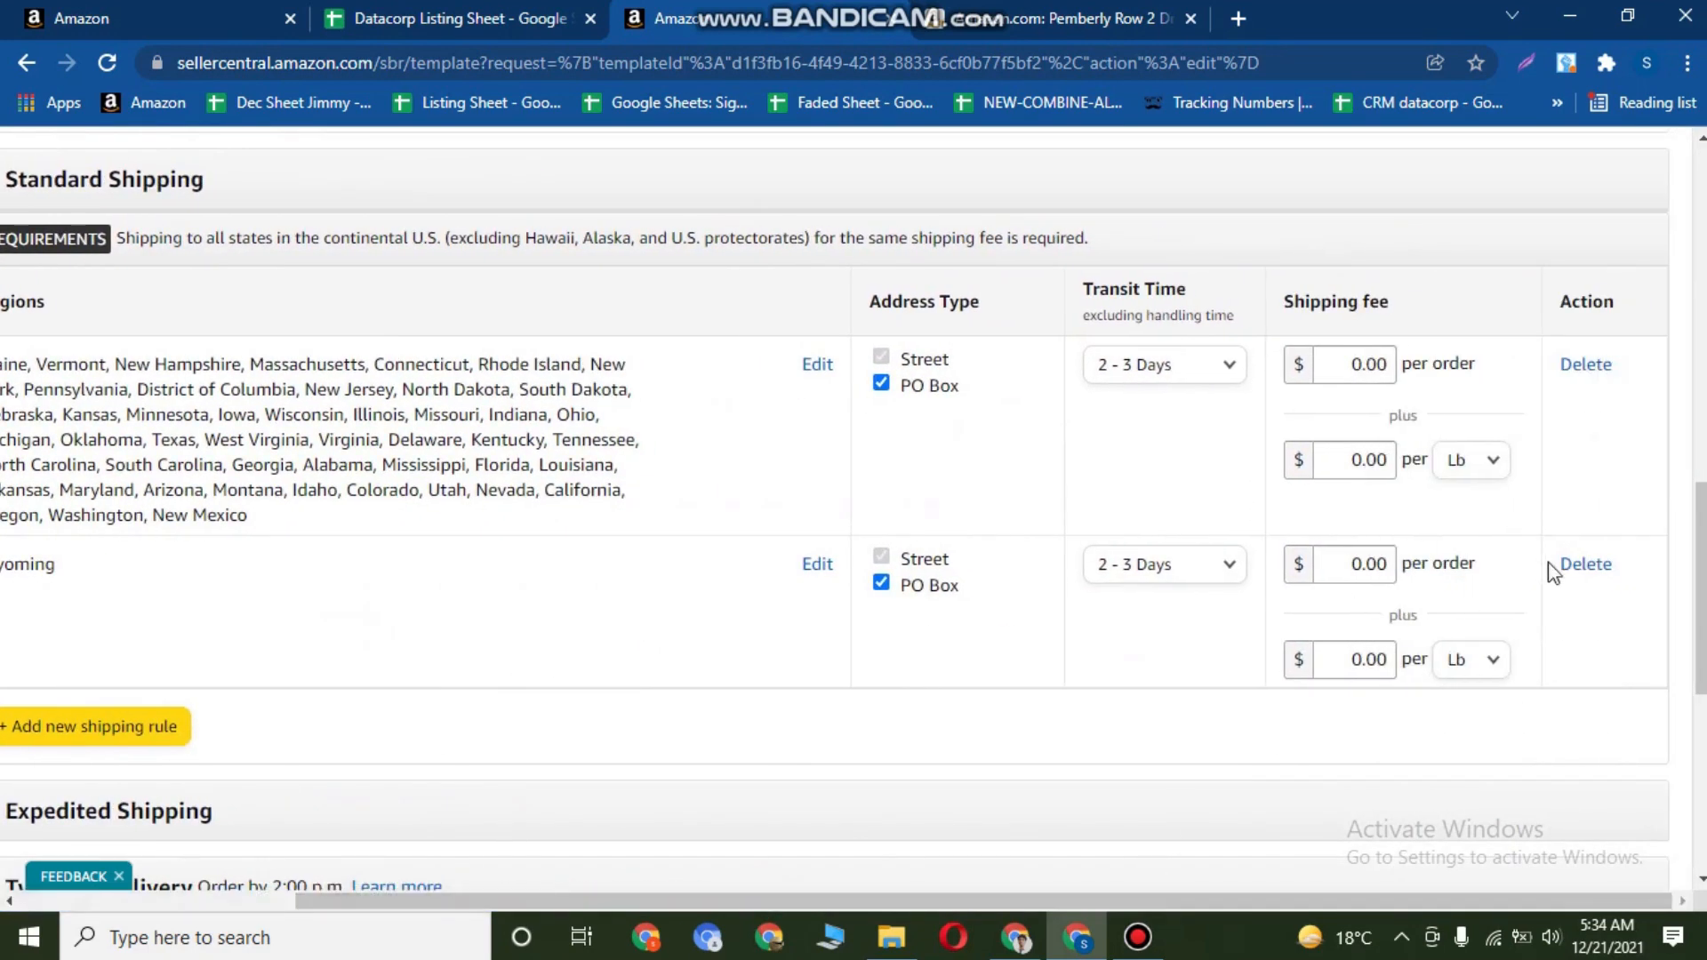
pyautogui.click(1605, 563)
pyautogui.click(1079, 649)
# Try to save the template without a Standard Shipping rule for Wyoming.
pyautogui.scroll(-3, 622, 746)
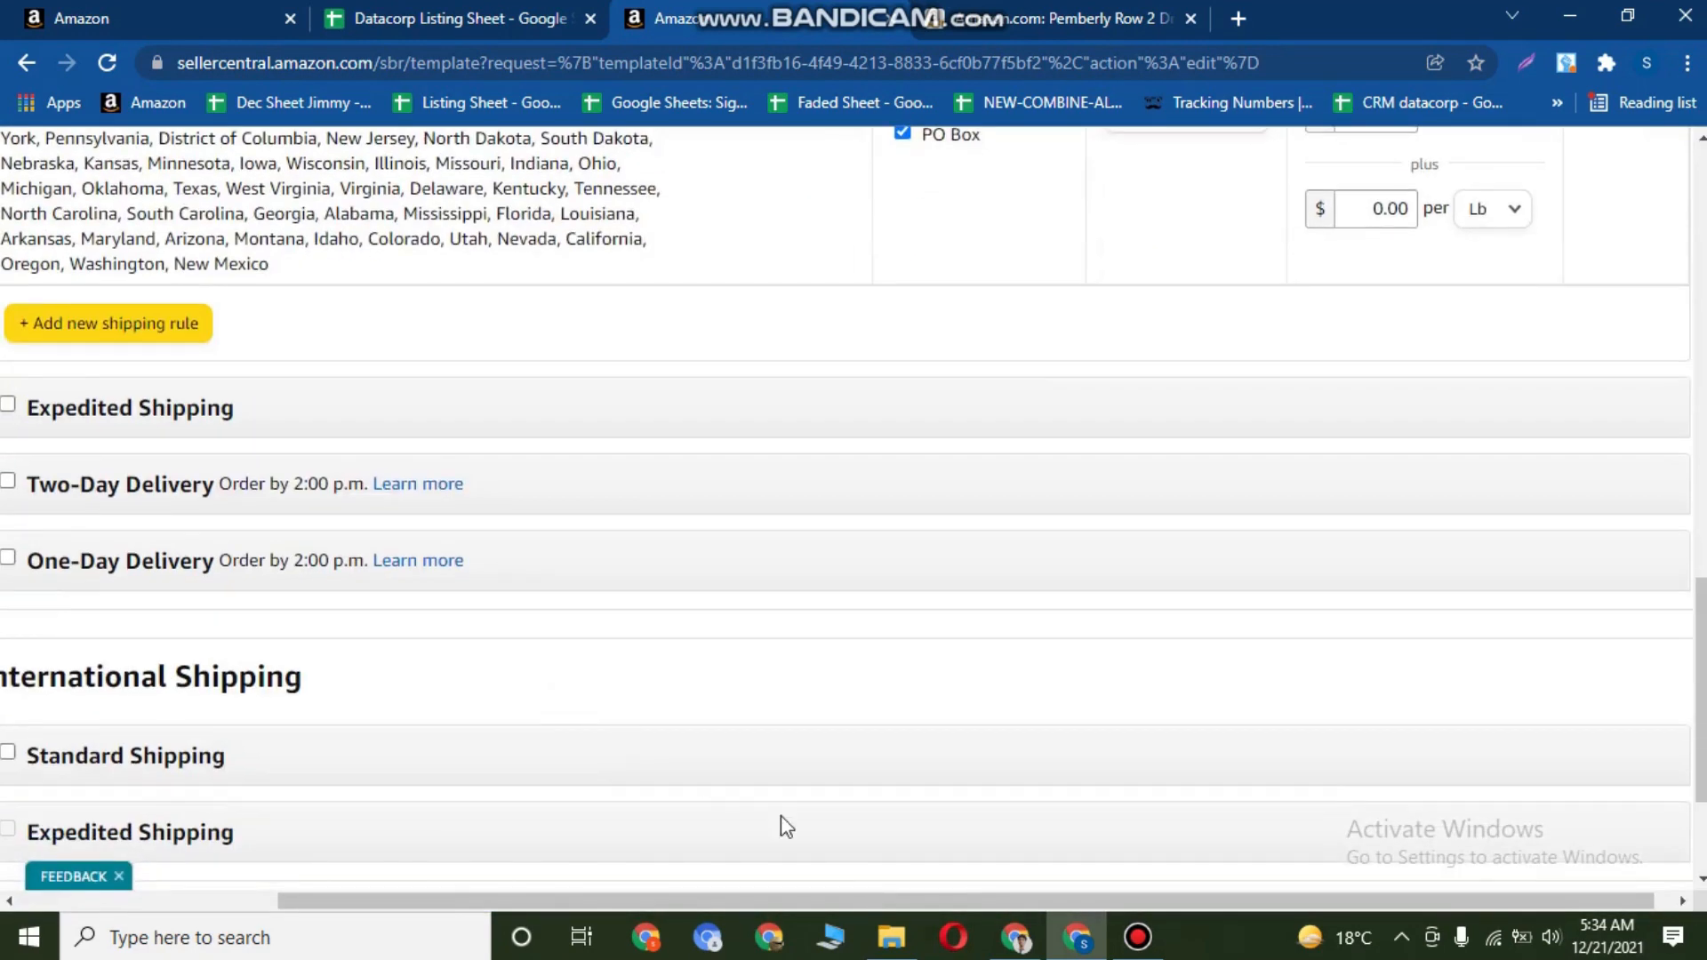
pyautogui.moveTo(350, 901); pyautogui.dragTo(54, 901)
pyautogui.click(887, 756)
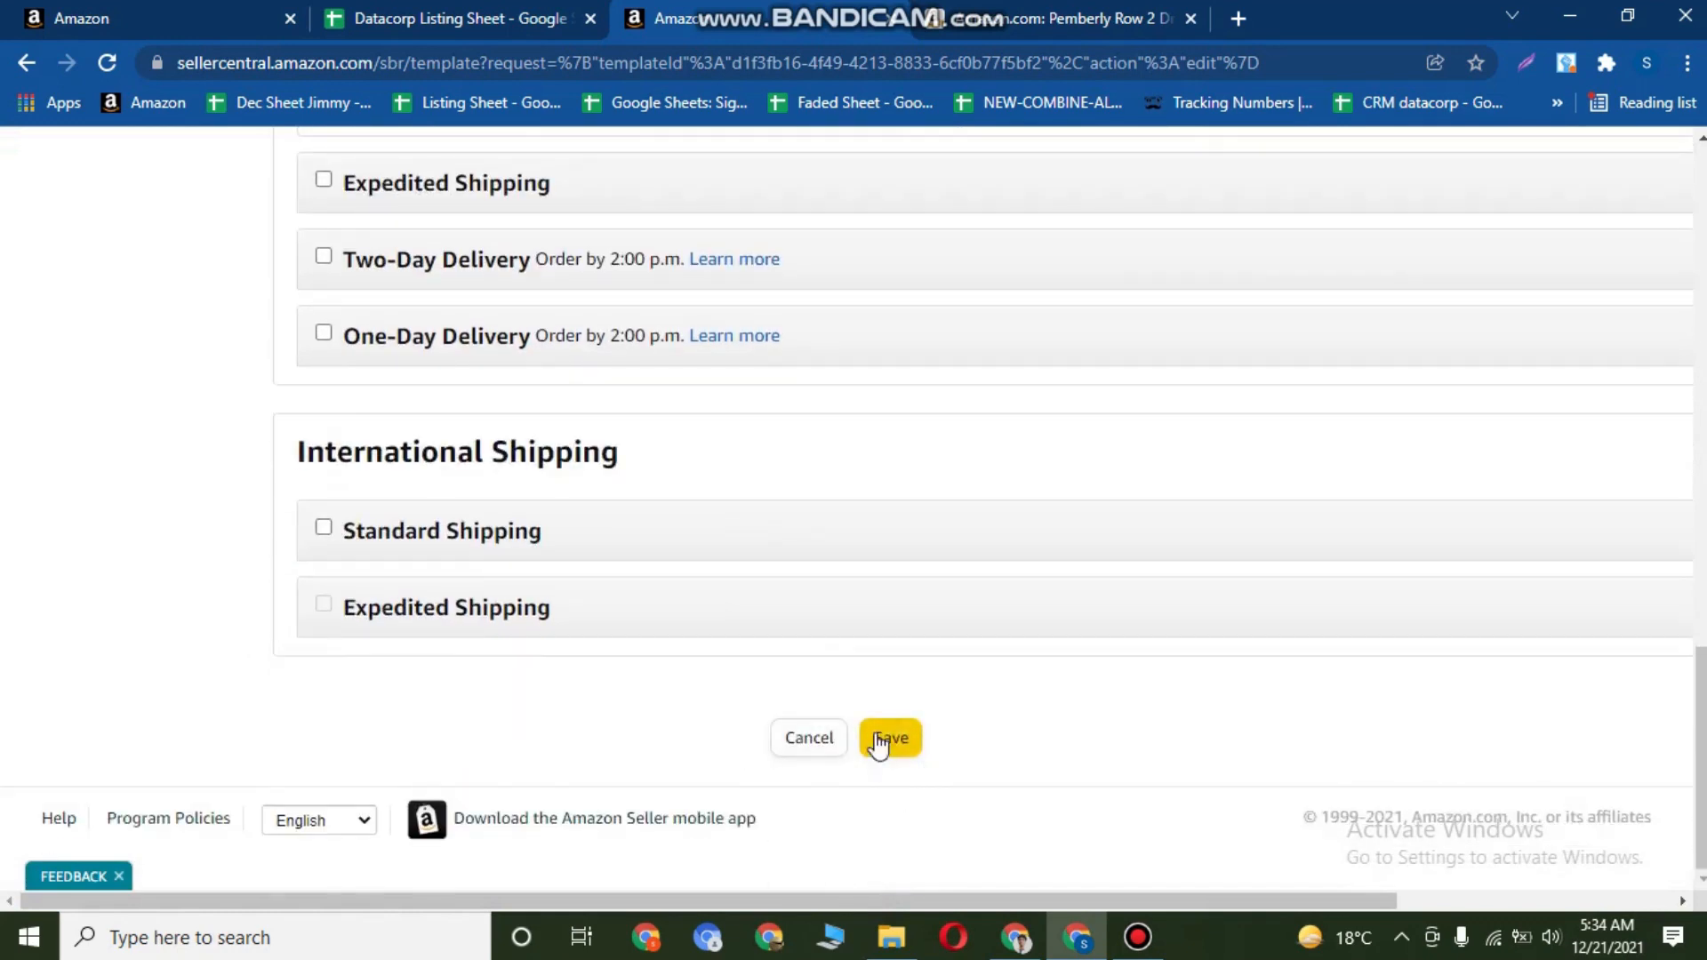
pyautogui.scroll(-2, 480, 591)
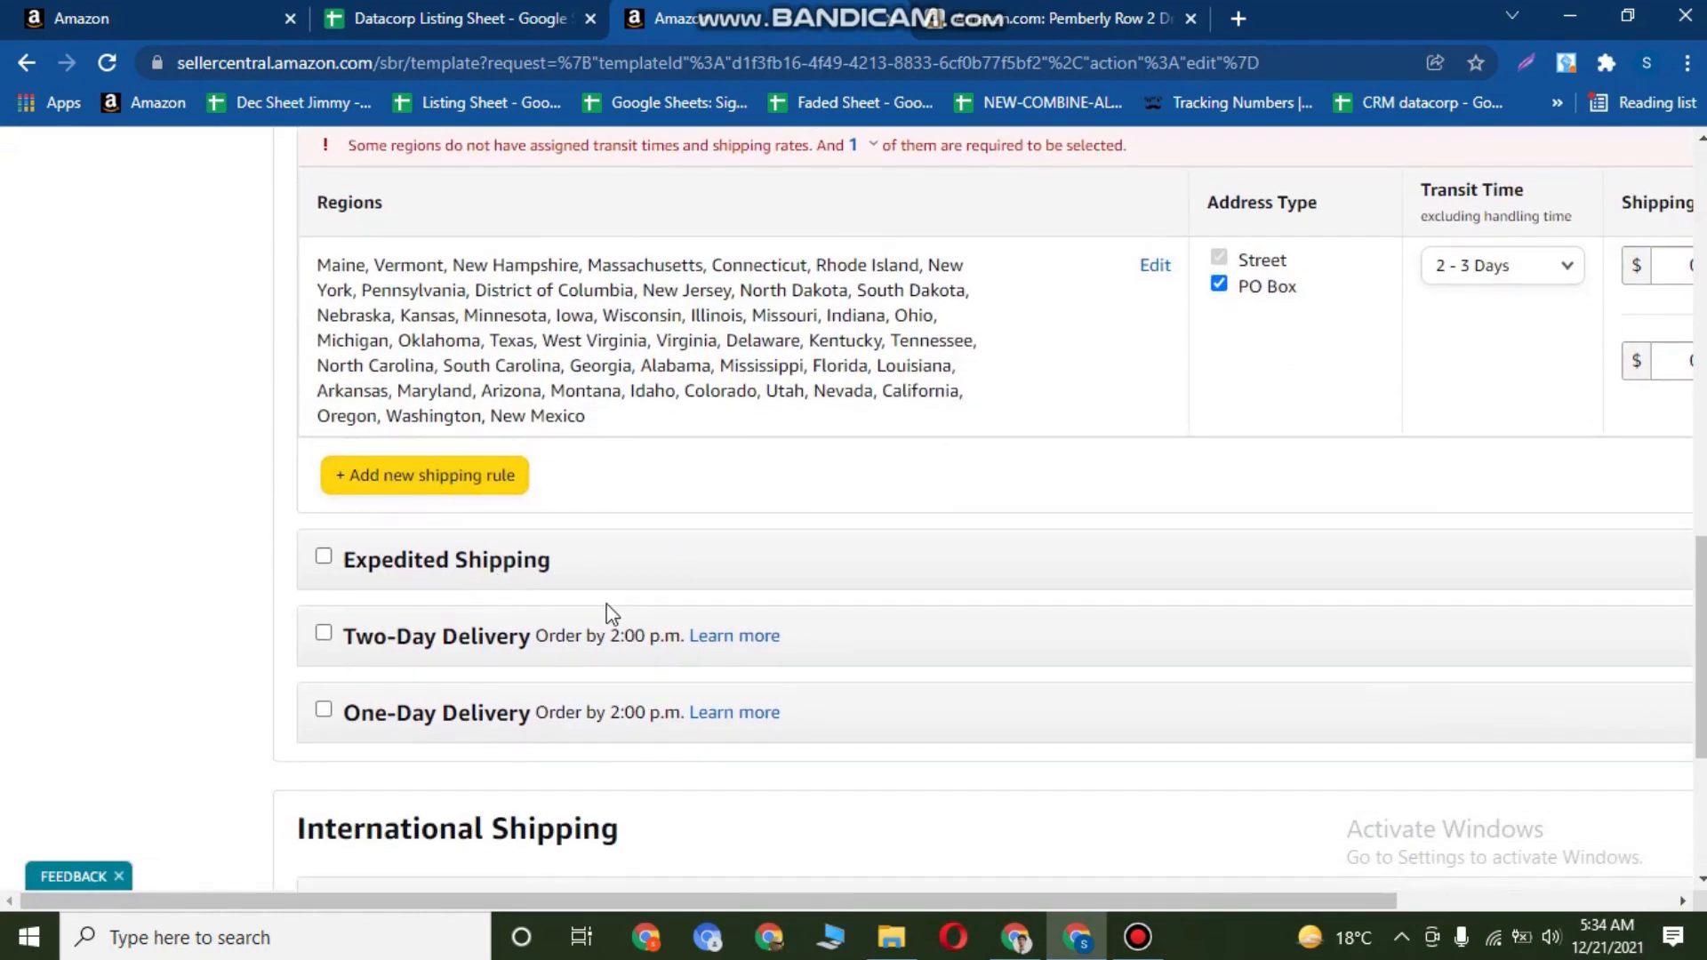
pyautogui.scroll(-4, 755, 711)
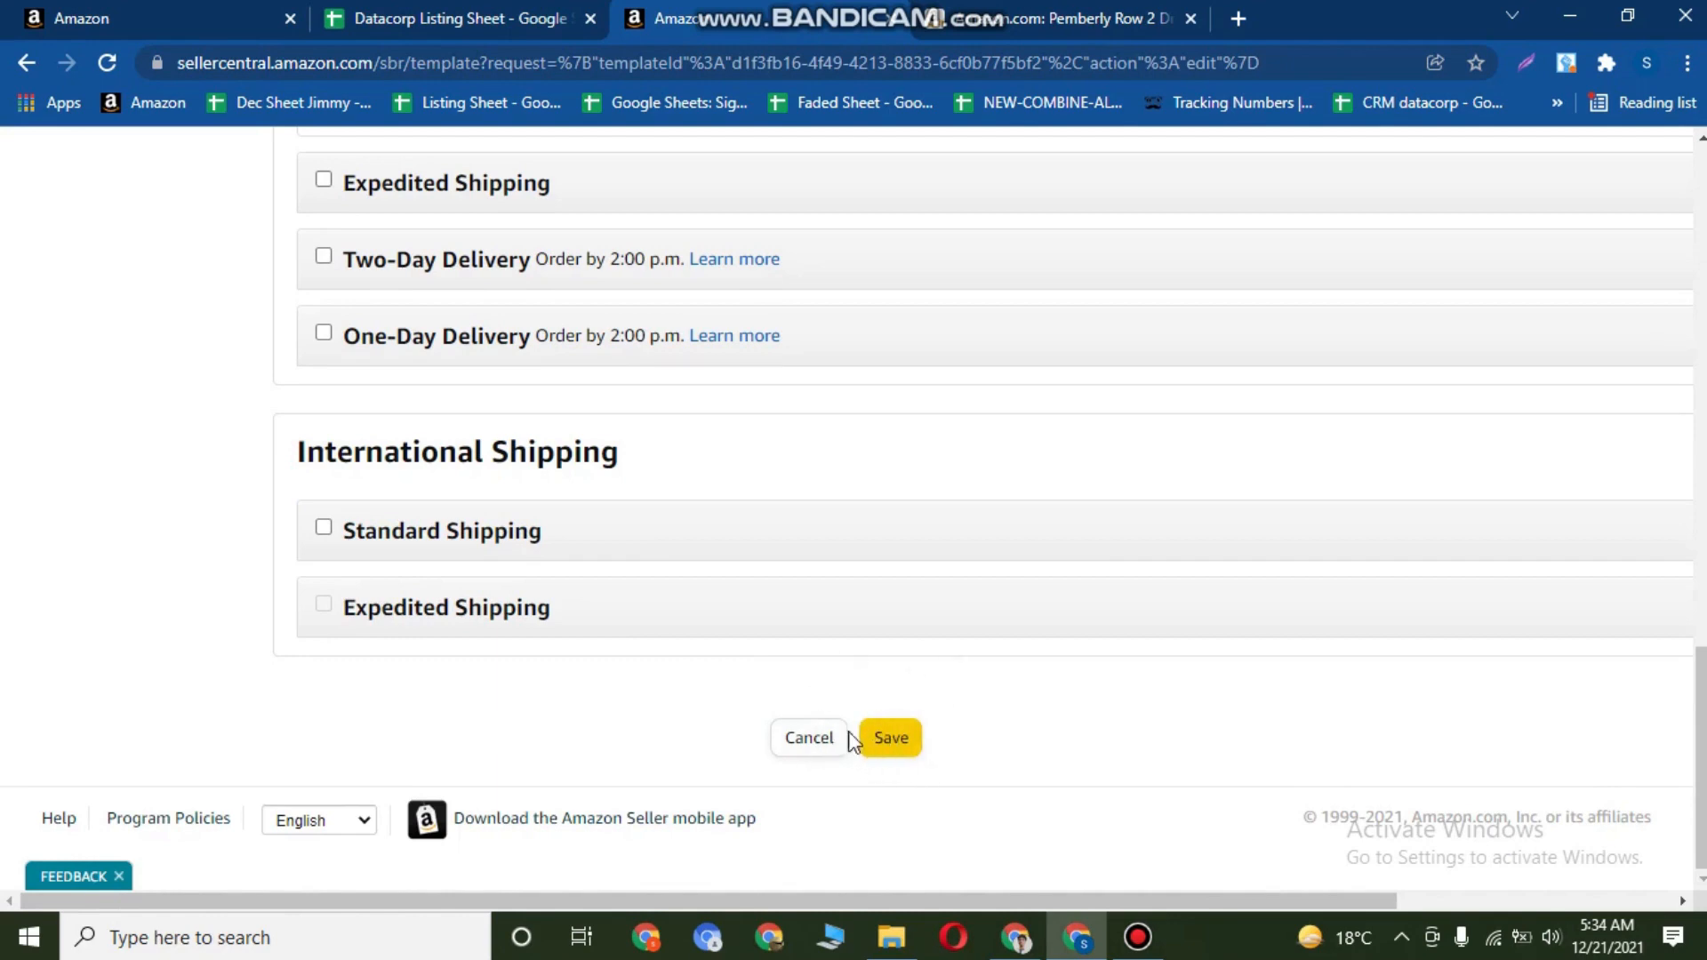
pyautogui.click(907, 745)
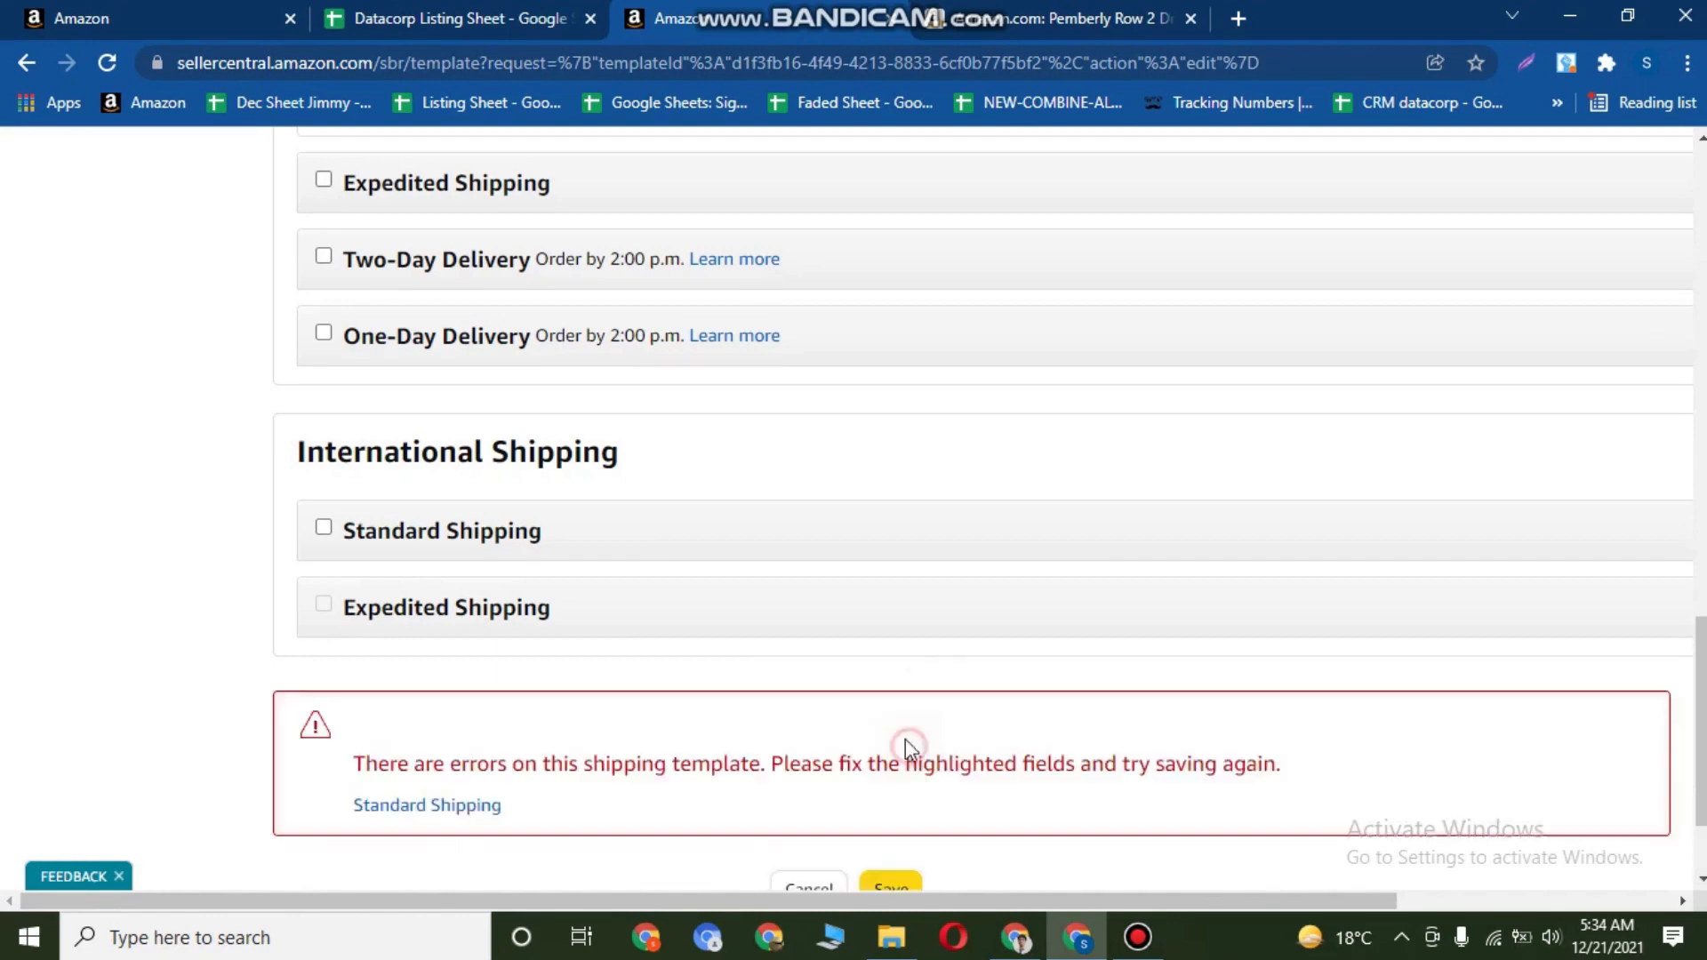
pyautogui.scroll(-10, 922, 343)
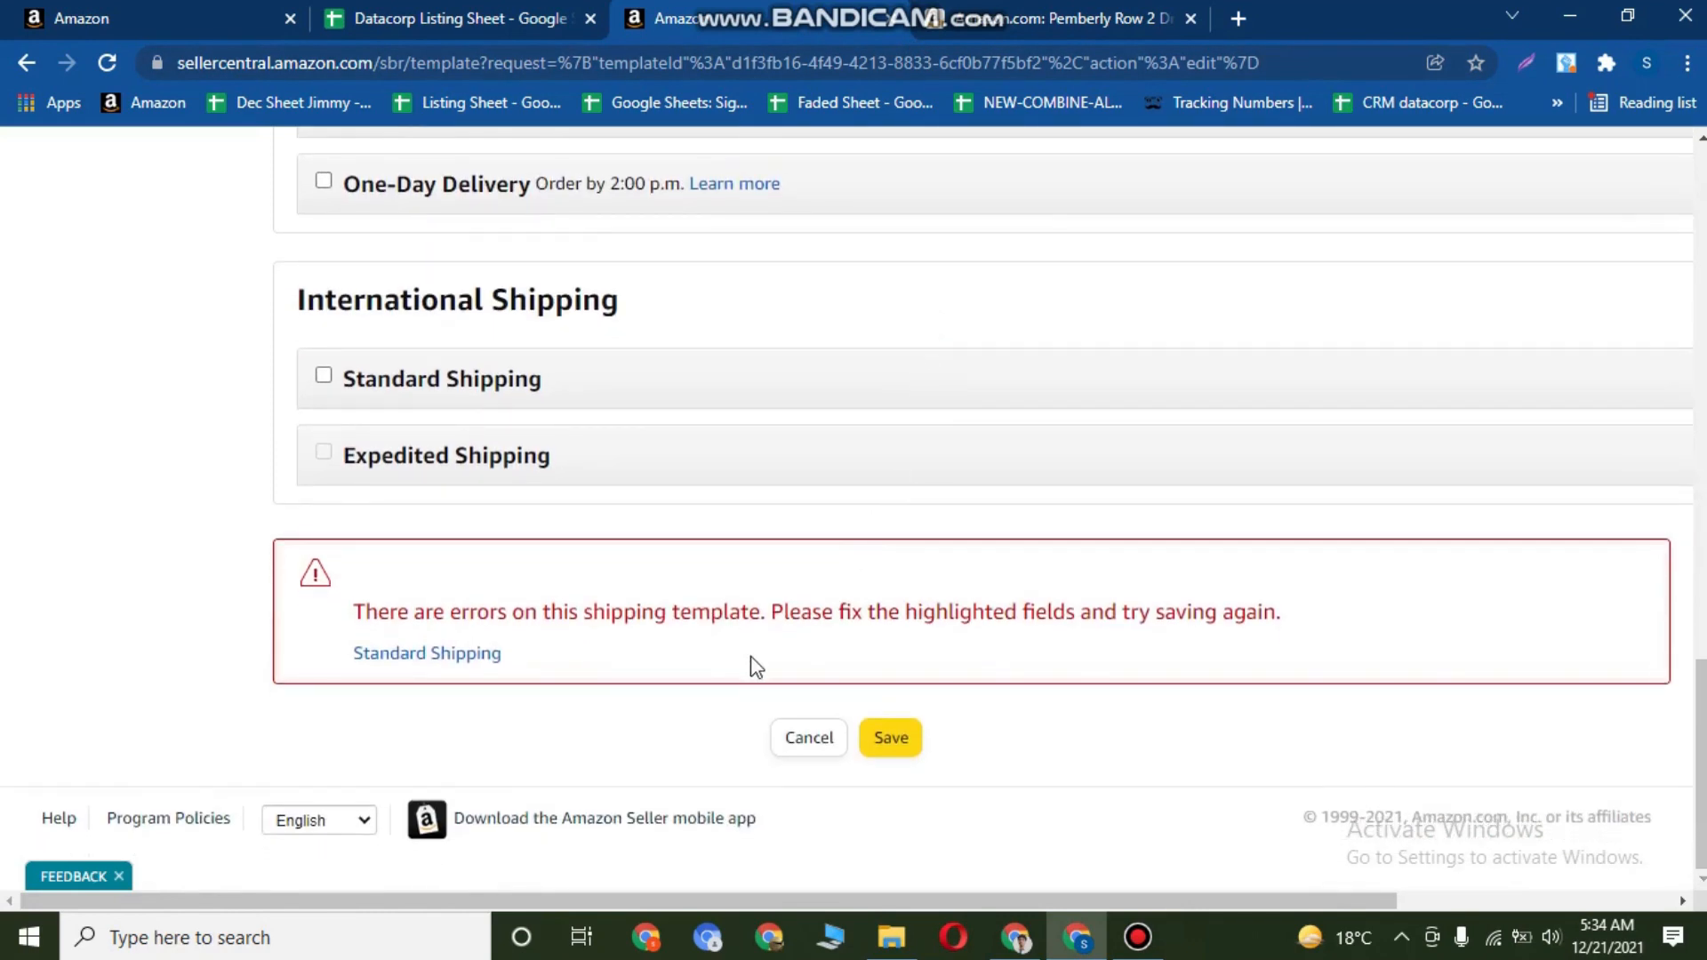
# Add Wyoming to the deliverable regions of Standard Shipping by editing the remaining rule's regions.
pyautogui.scroll(15, 754, 667)
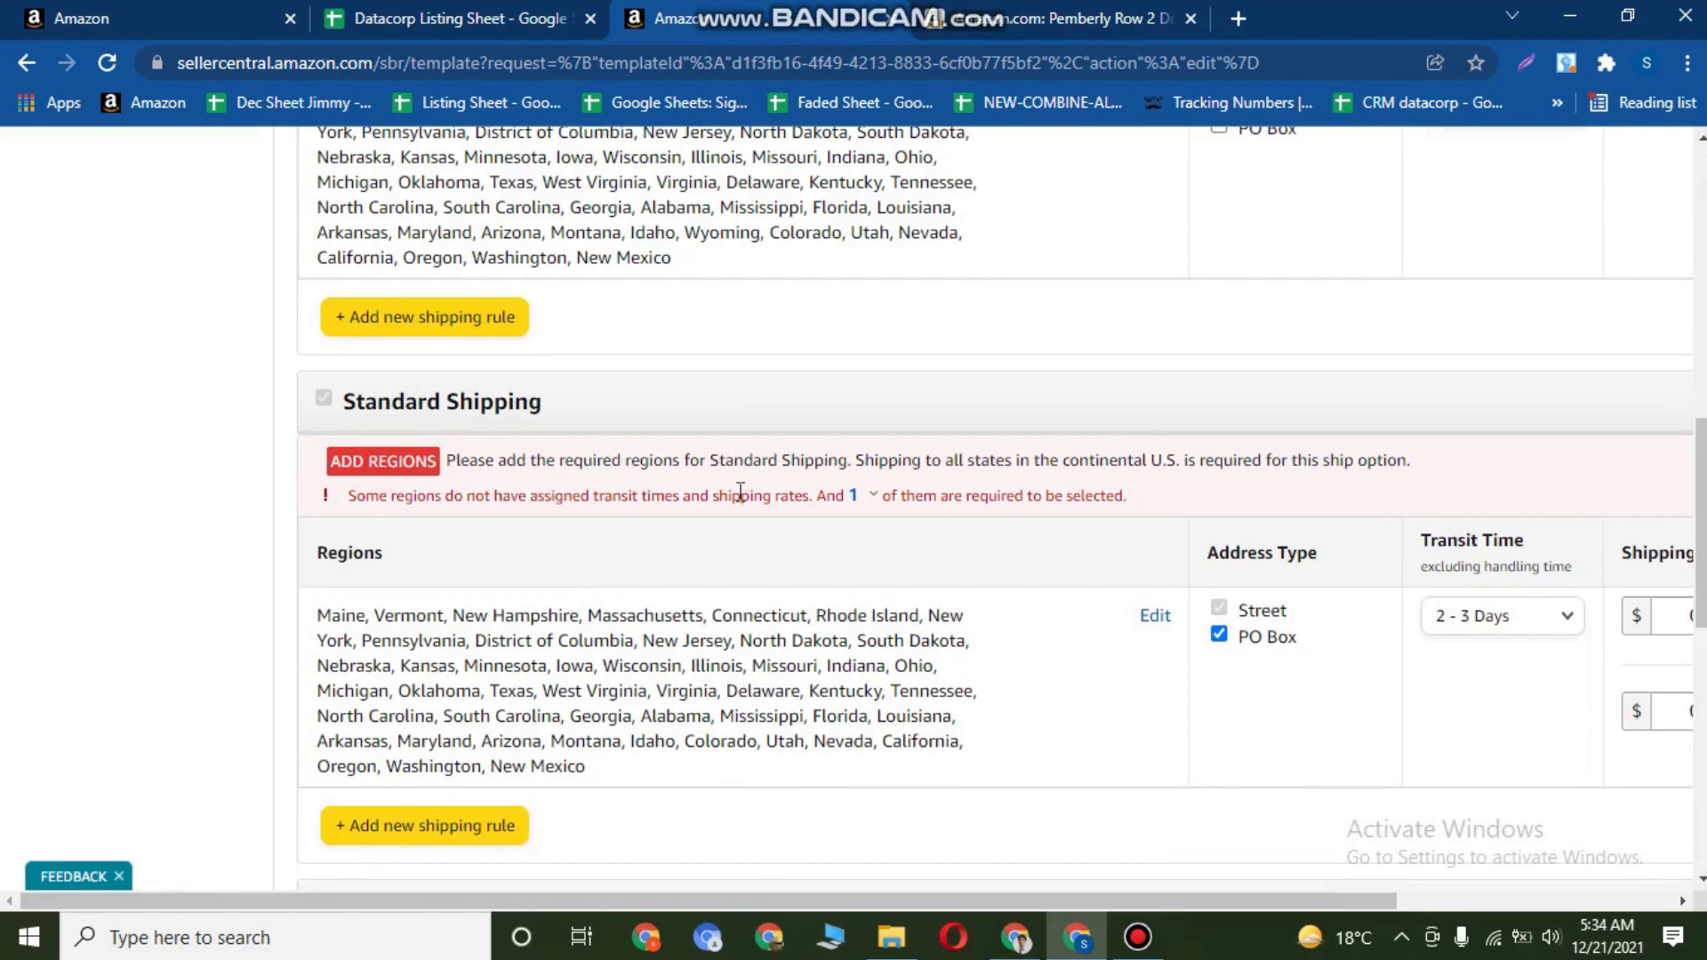
pyautogui.scroll(-4, 857, 516)
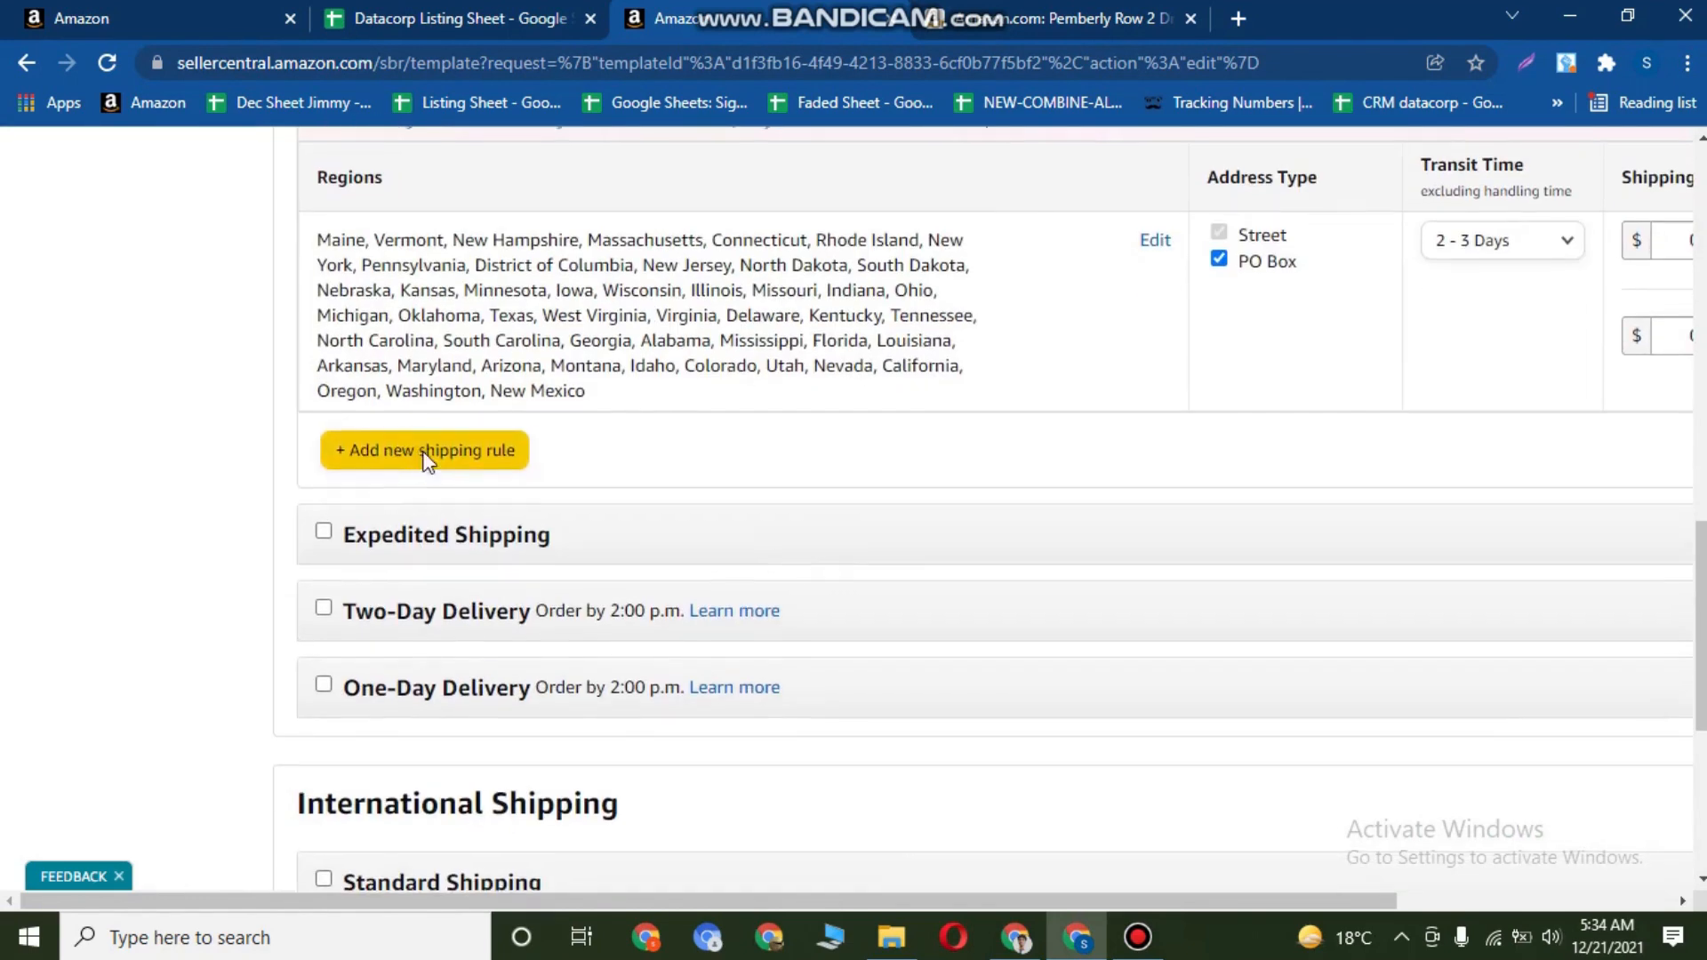
pyautogui.scroll(3, 907, 540)
pyautogui.click(1155, 490)
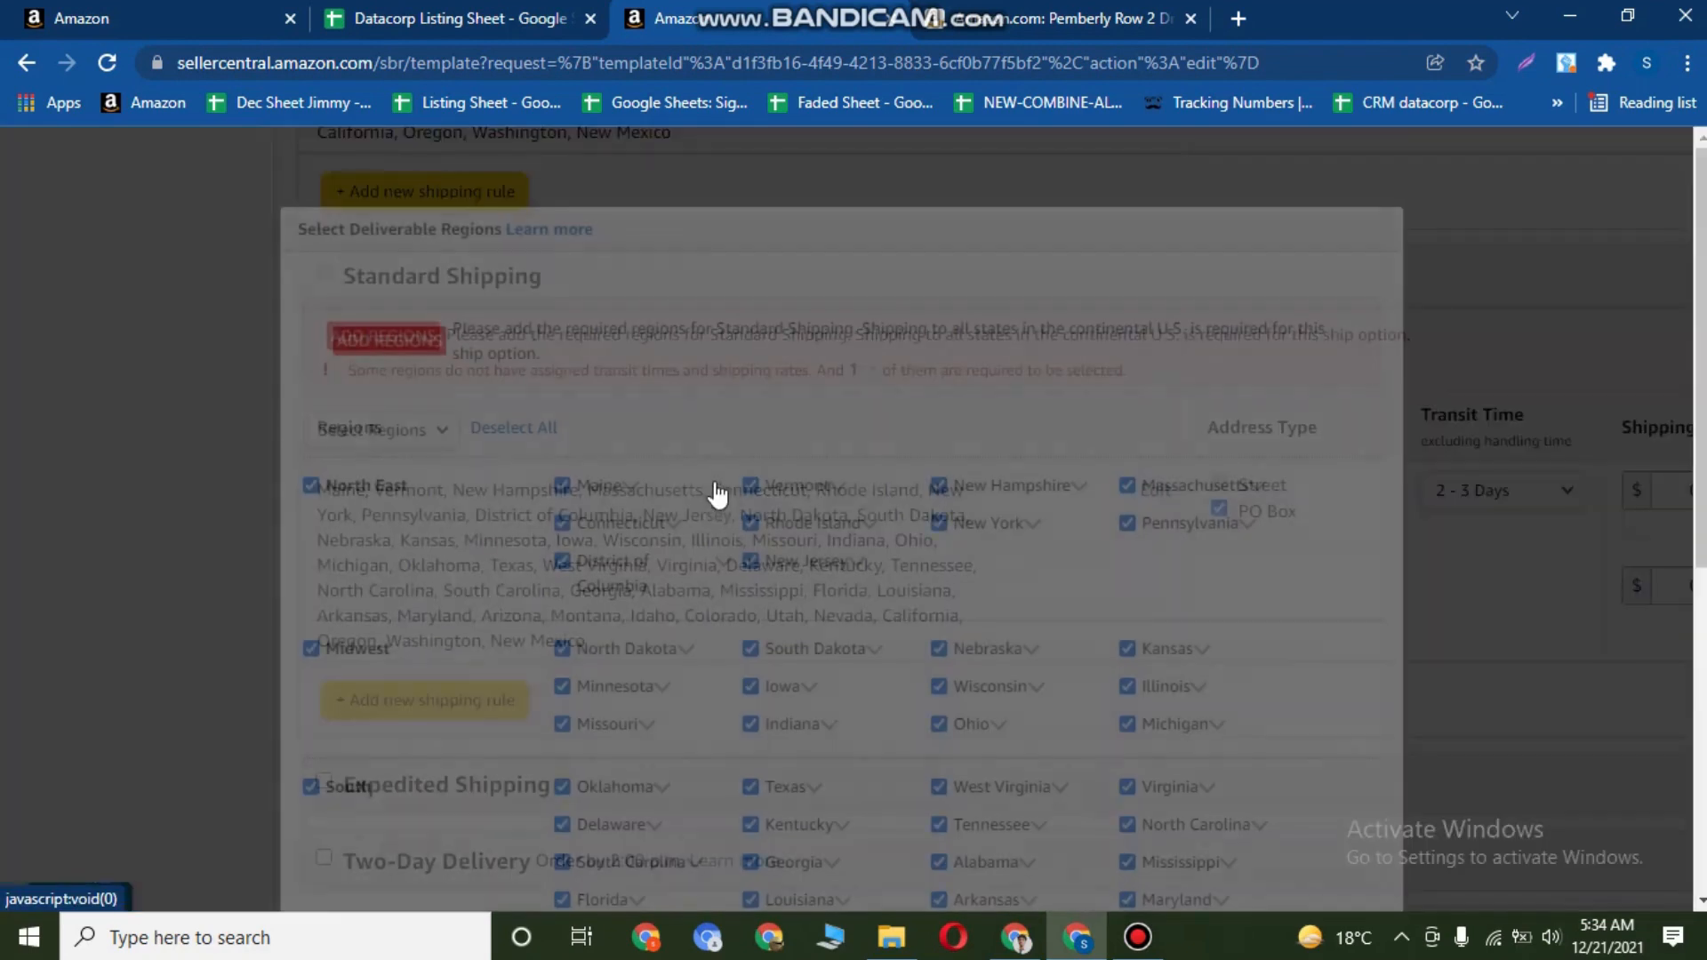
pyautogui.scroll(-5, 720, 508)
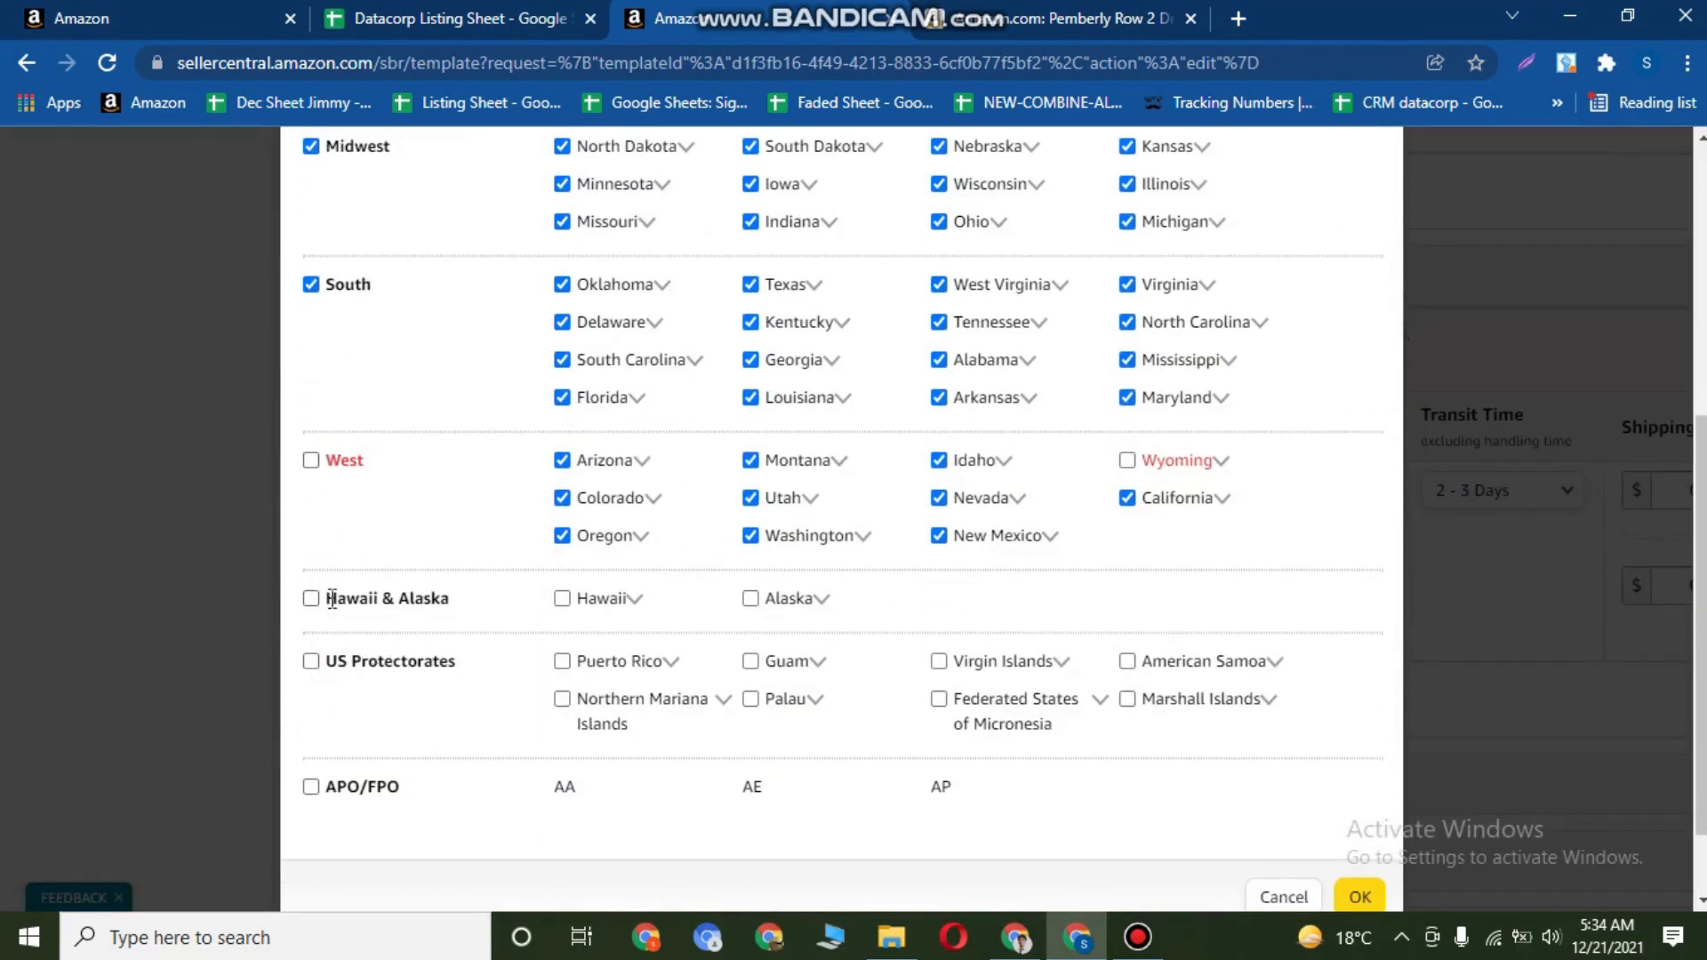
pyautogui.click(1128, 460)
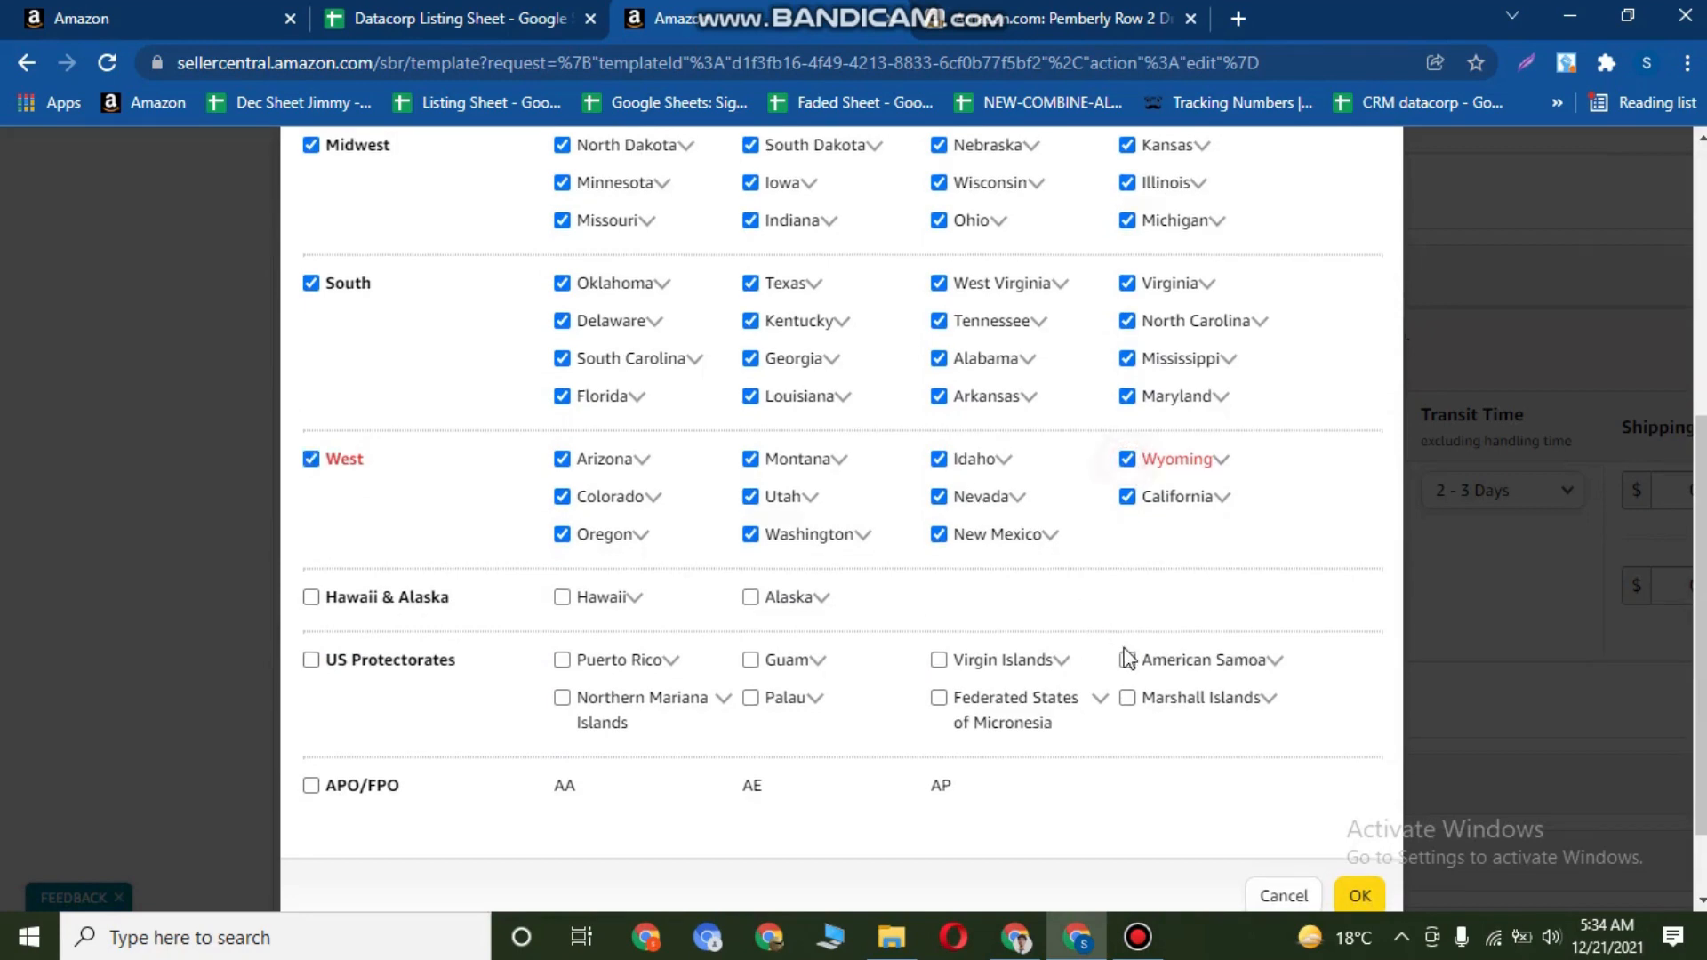
pyautogui.scroll(-1, 1124, 656)
pyautogui.click(1360, 794)
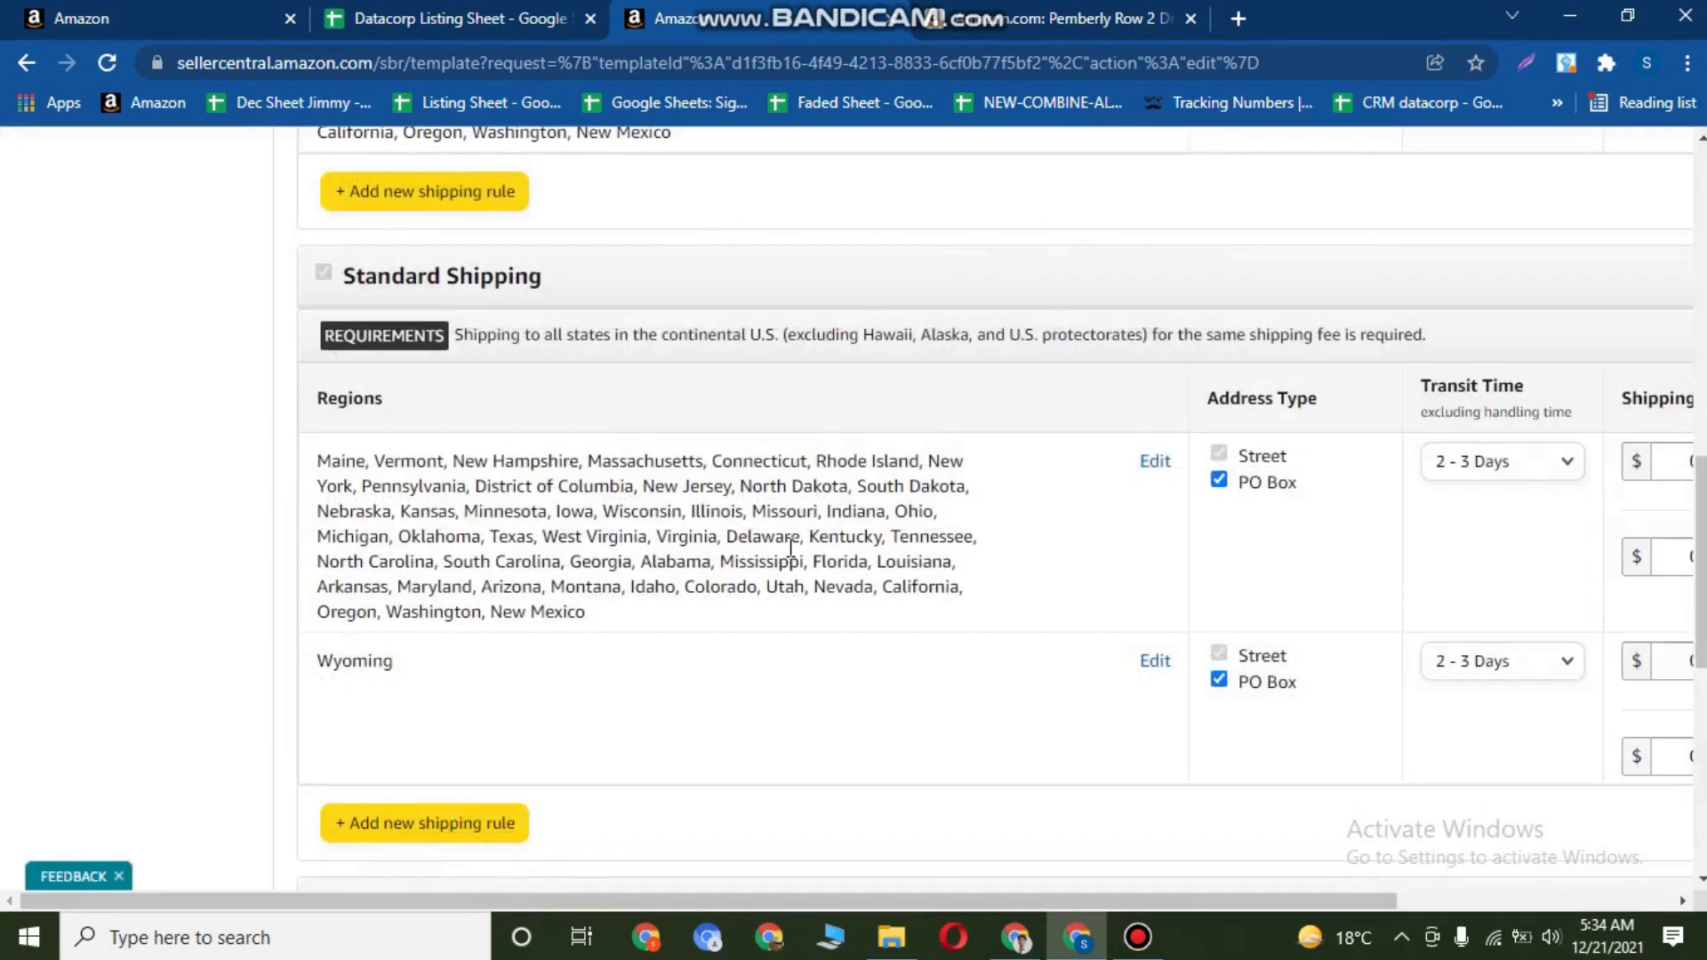
# Save the edited WM-Standard-Template.
pyautogui.scroll(-4, 787, 560)
pyautogui.scroll(-3, 787, 561)
pyautogui.click(891, 740)
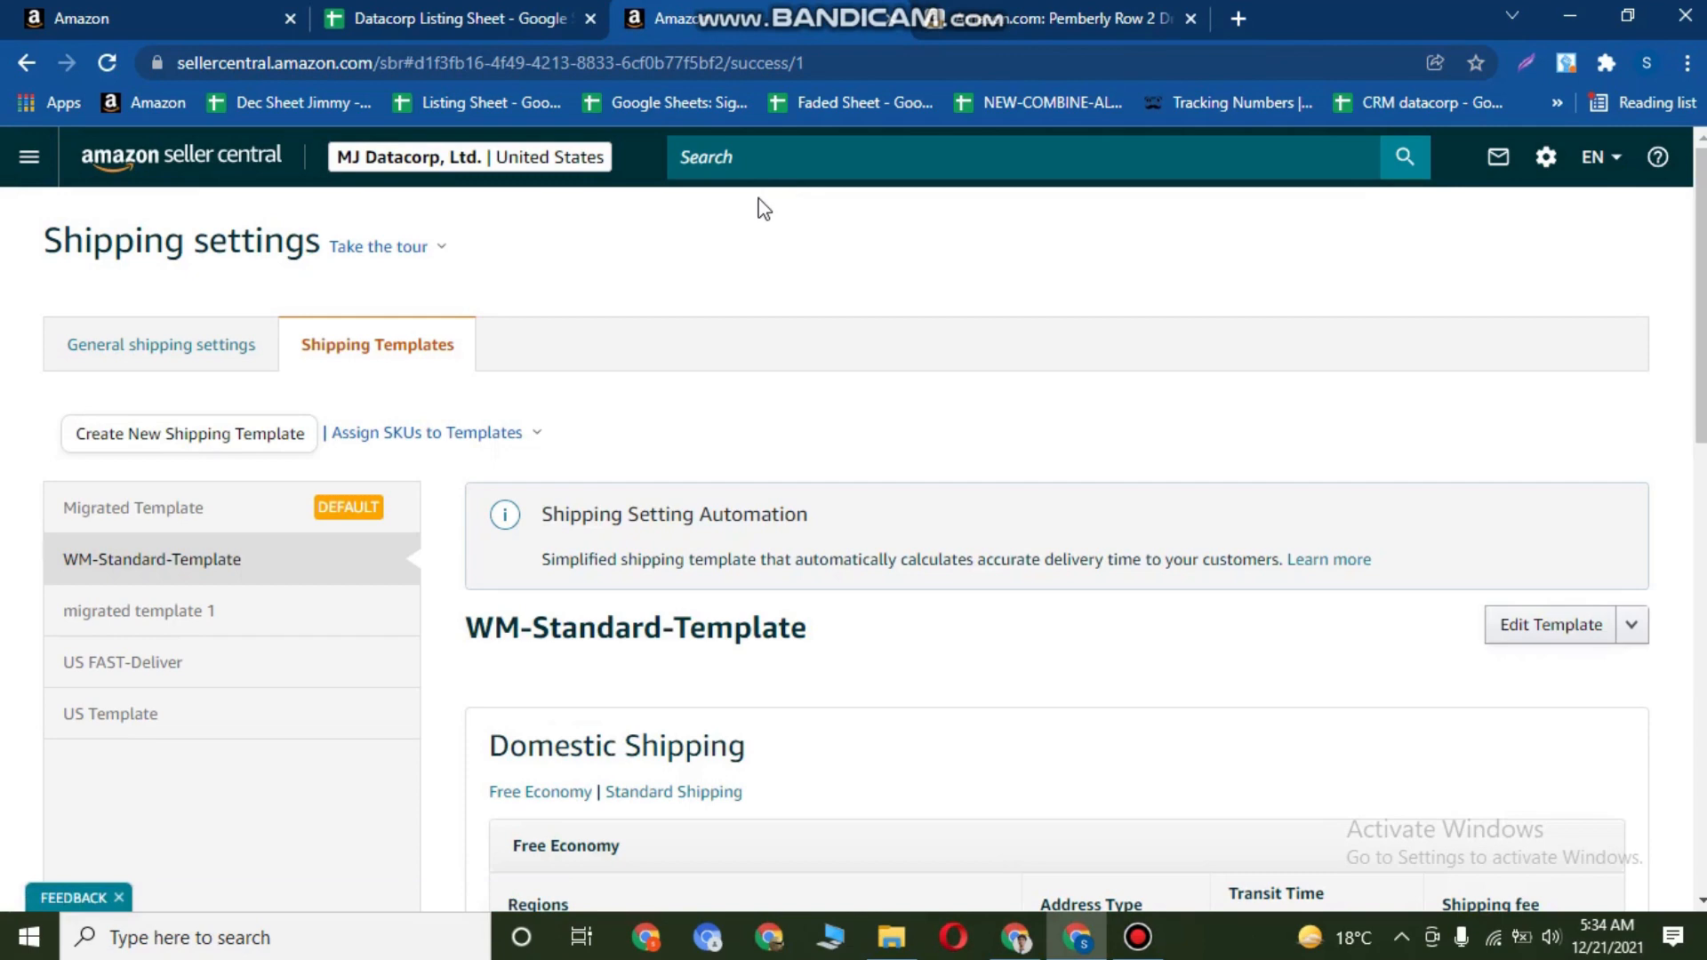
# Review the saved WM-Standard-Template's name and its Standard Shipping regions, transit times and fees.
pyautogui.scroll(-10, 763, 209)
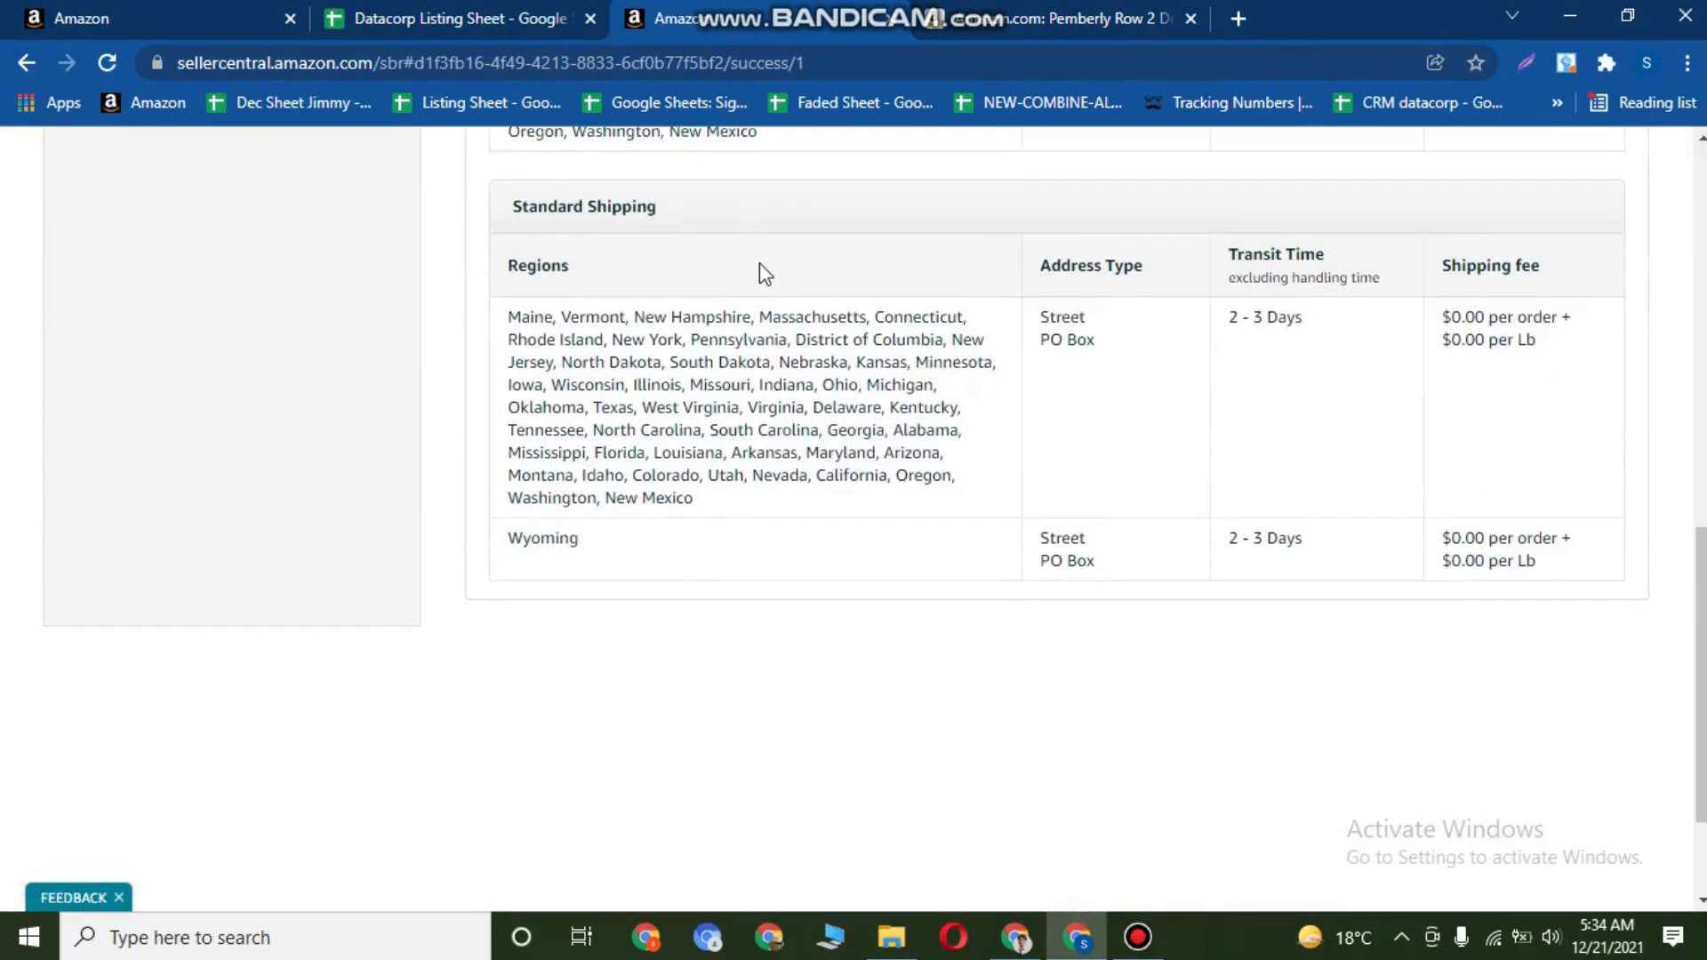
pyautogui.scroll(4, 761, 265)
pyautogui.scroll(8, 738, 285)
pyautogui.scroll(-2, 736, 280)
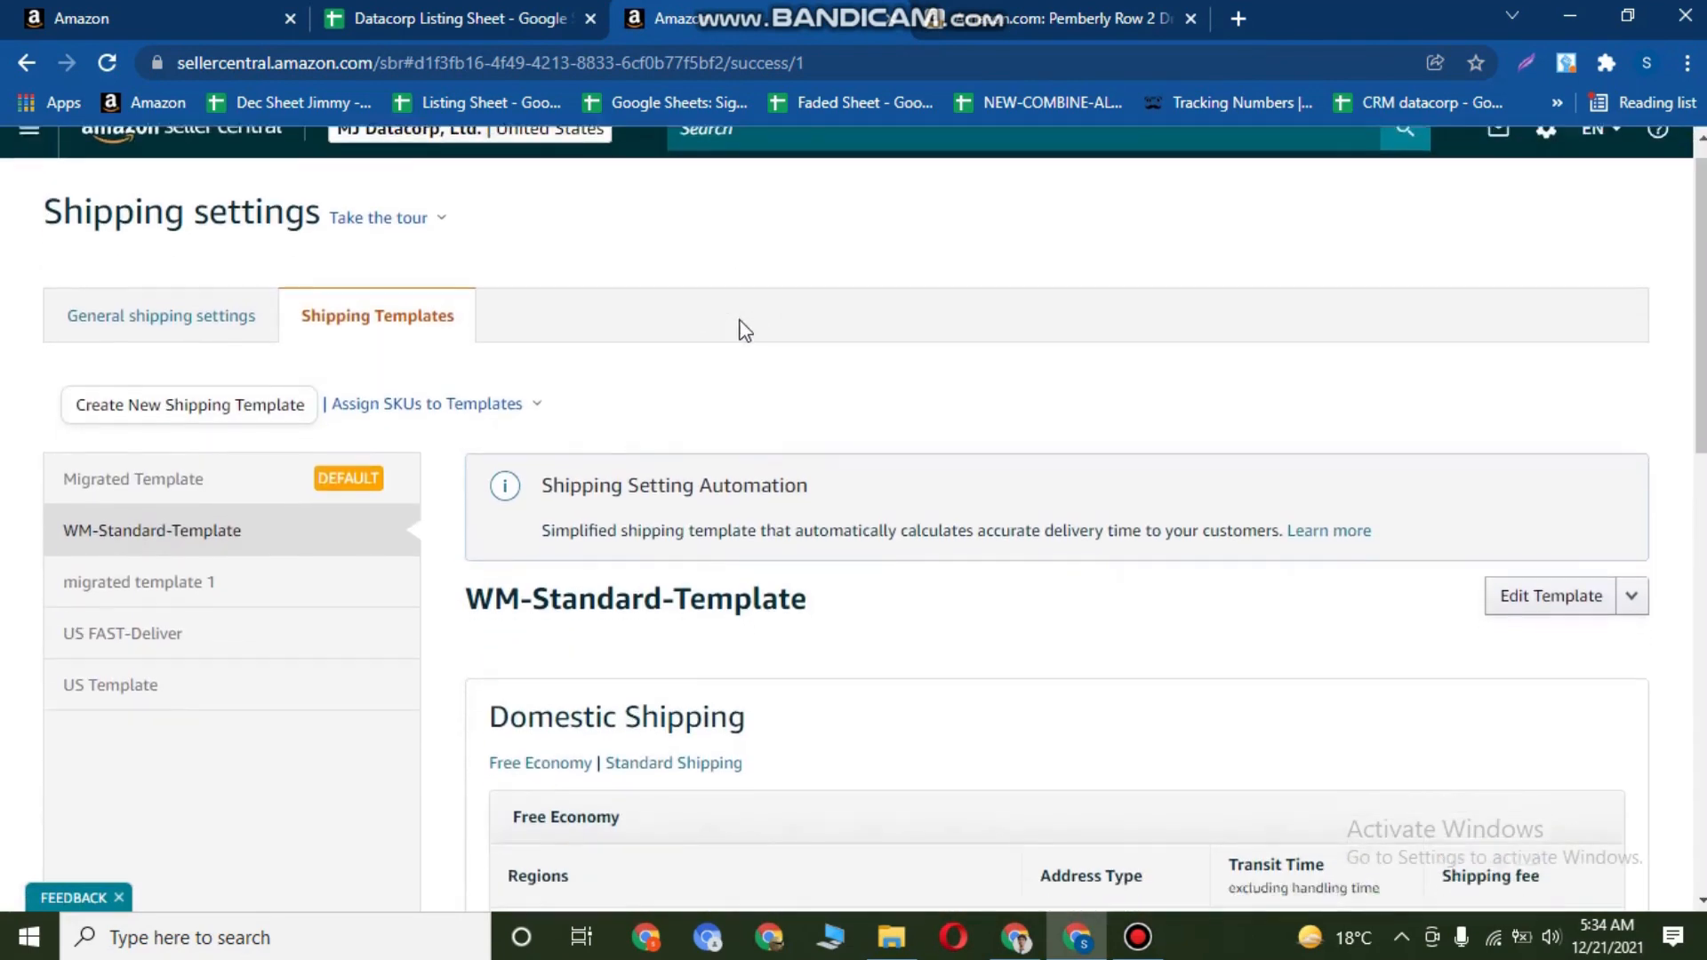
pyautogui.moveTo(457, 500); pyautogui.dragTo(614, 509)
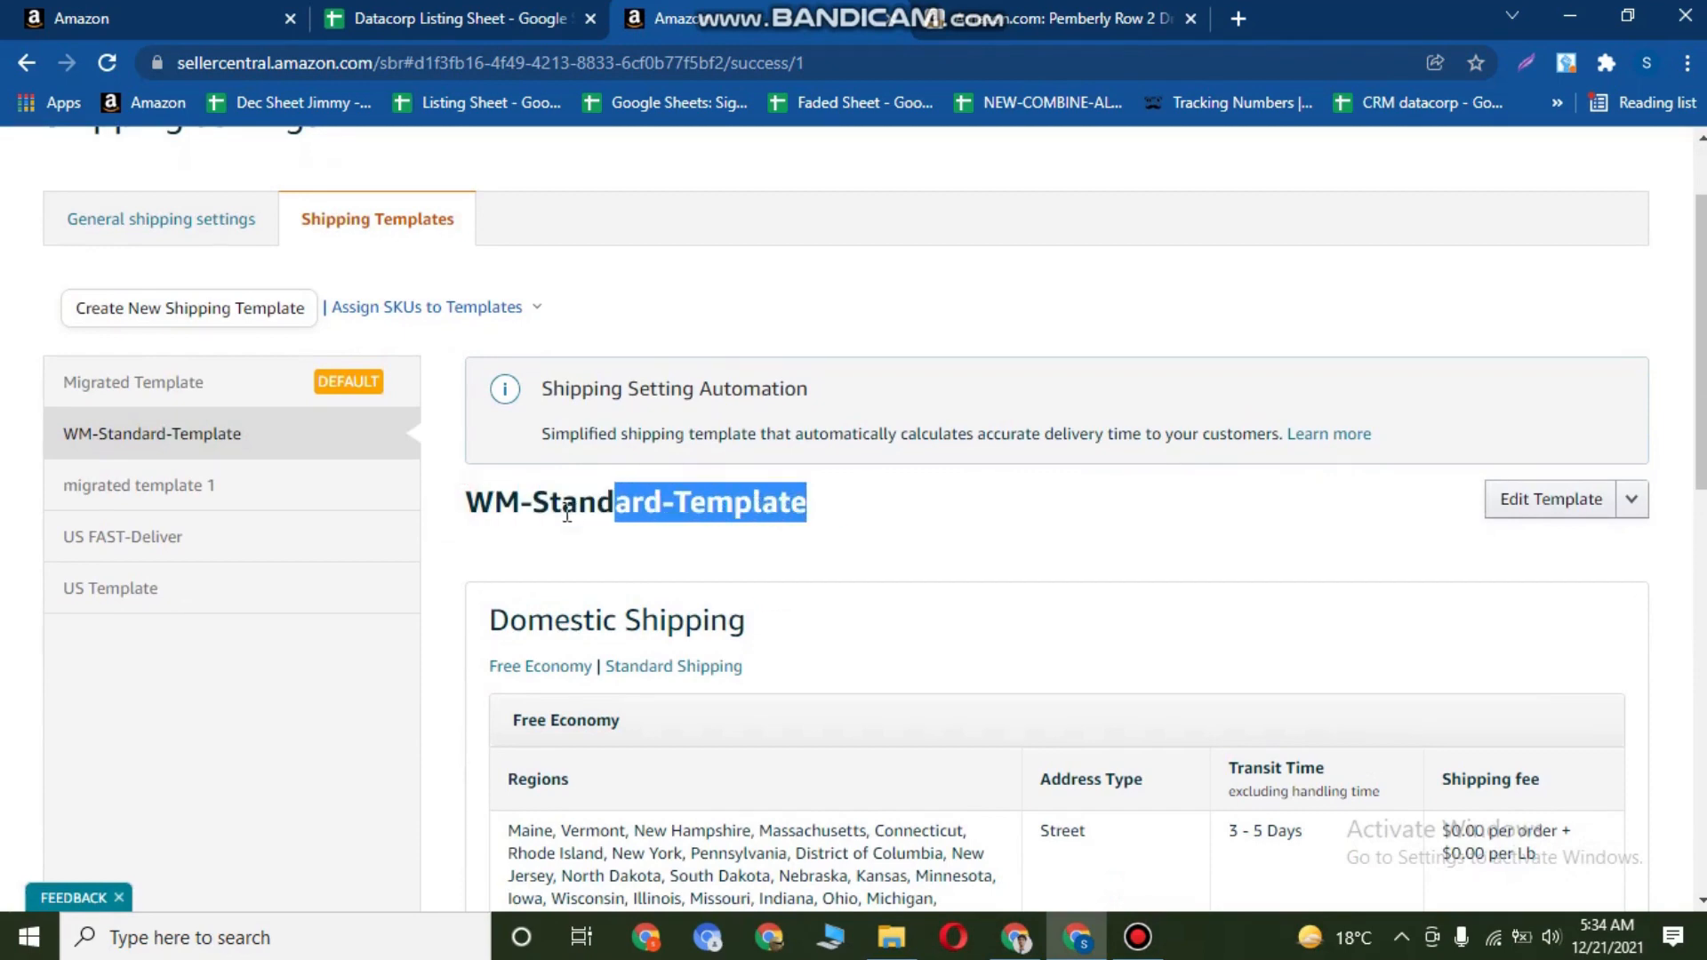
pyautogui.click(504, 504)
pyautogui.doubleClick(505, 503)
pyautogui.tripleClick(764, 503)
pyautogui.scroll(1, 647, 508)
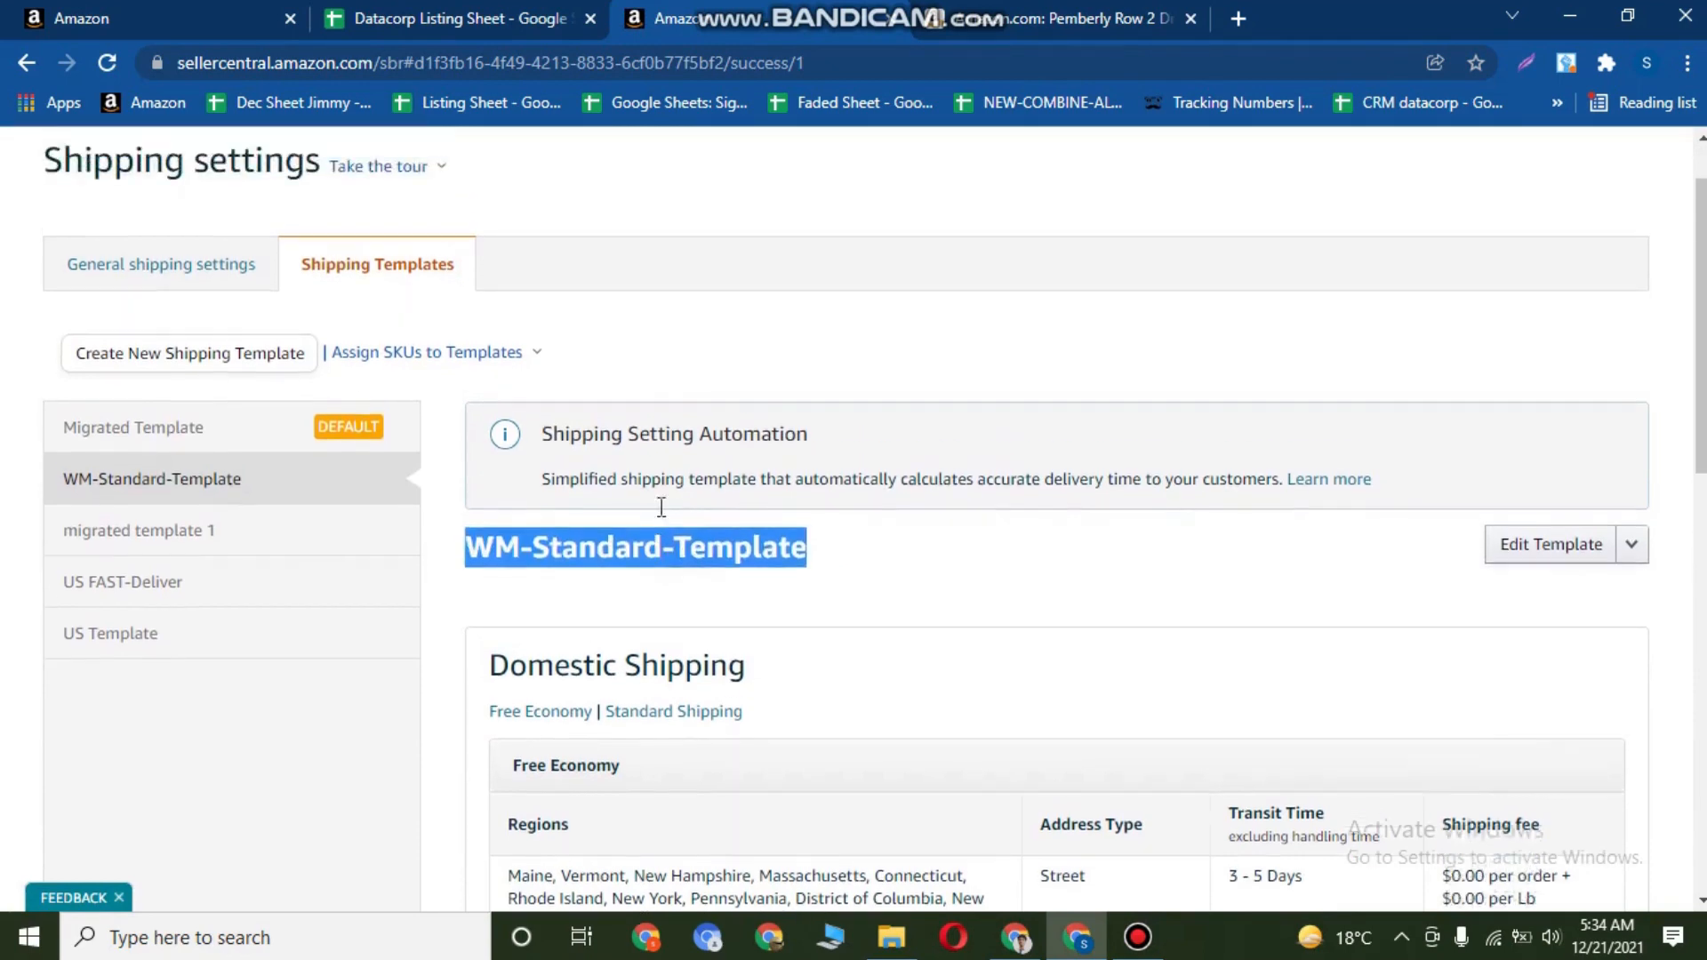
# Switch to the listing's offer form and review the product title, identifiers, price, item condition and handling fields.
pyautogui.scroll(-9, 646, 509)
pyautogui.scroll(1, 615, 433)
pyautogui.click(235, 7)
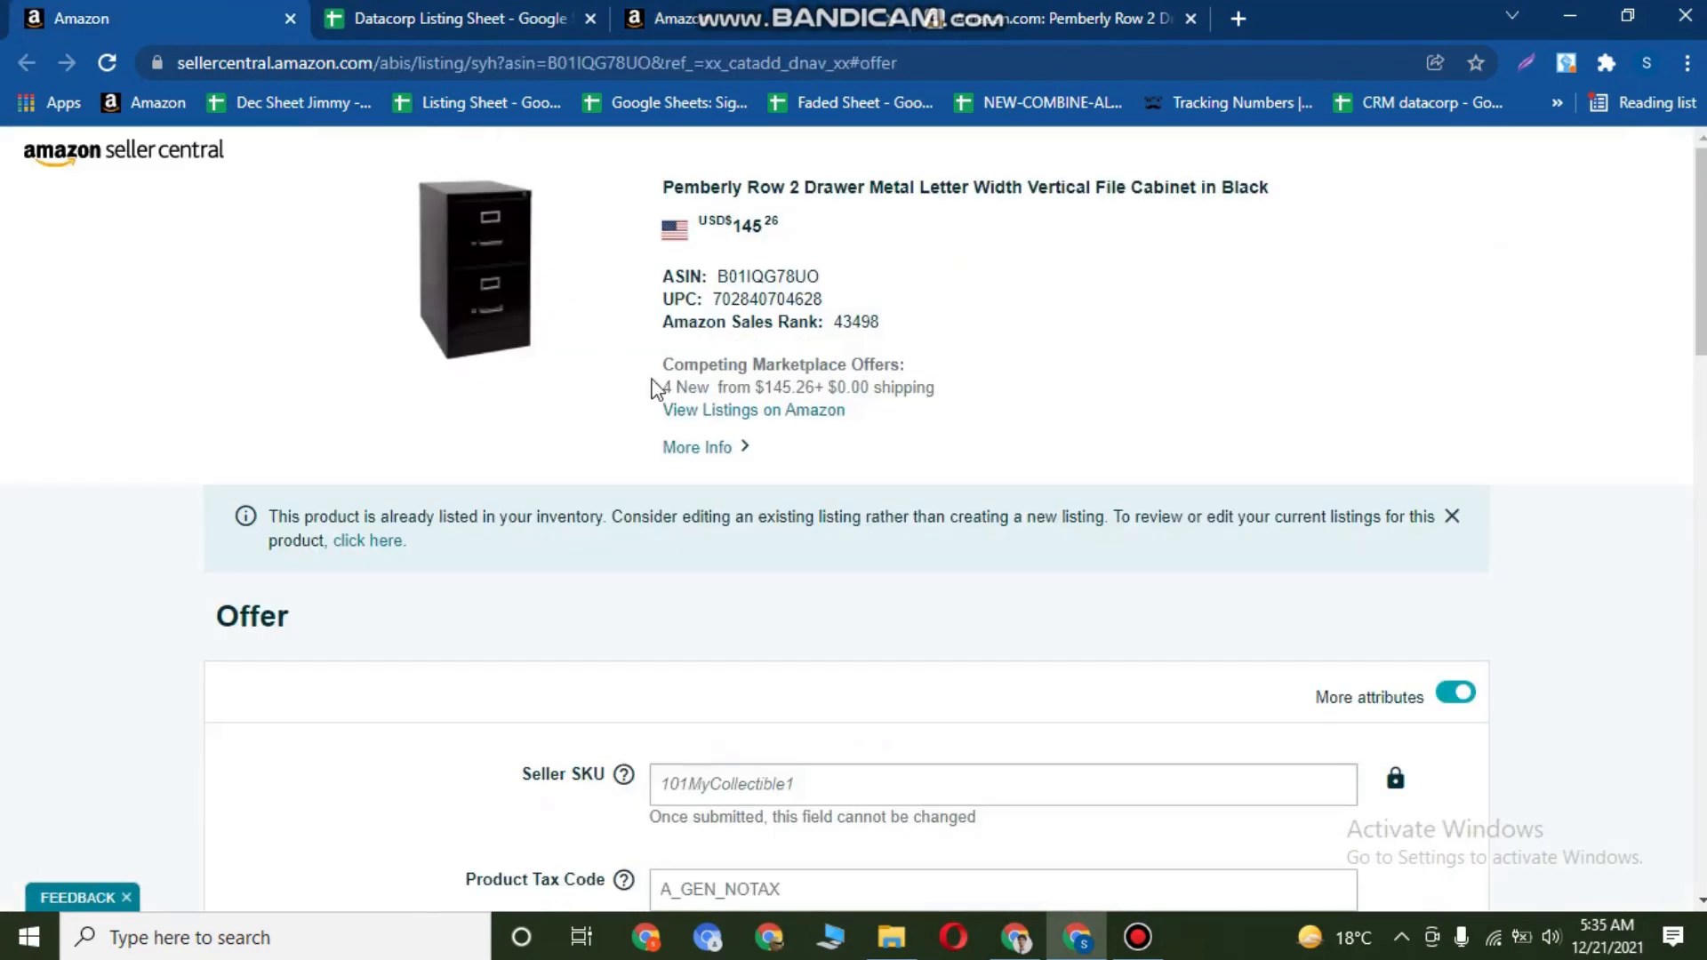
pyautogui.scroll(-3, 1004, 428)
pyautogui.scroll(3, 983, 412)
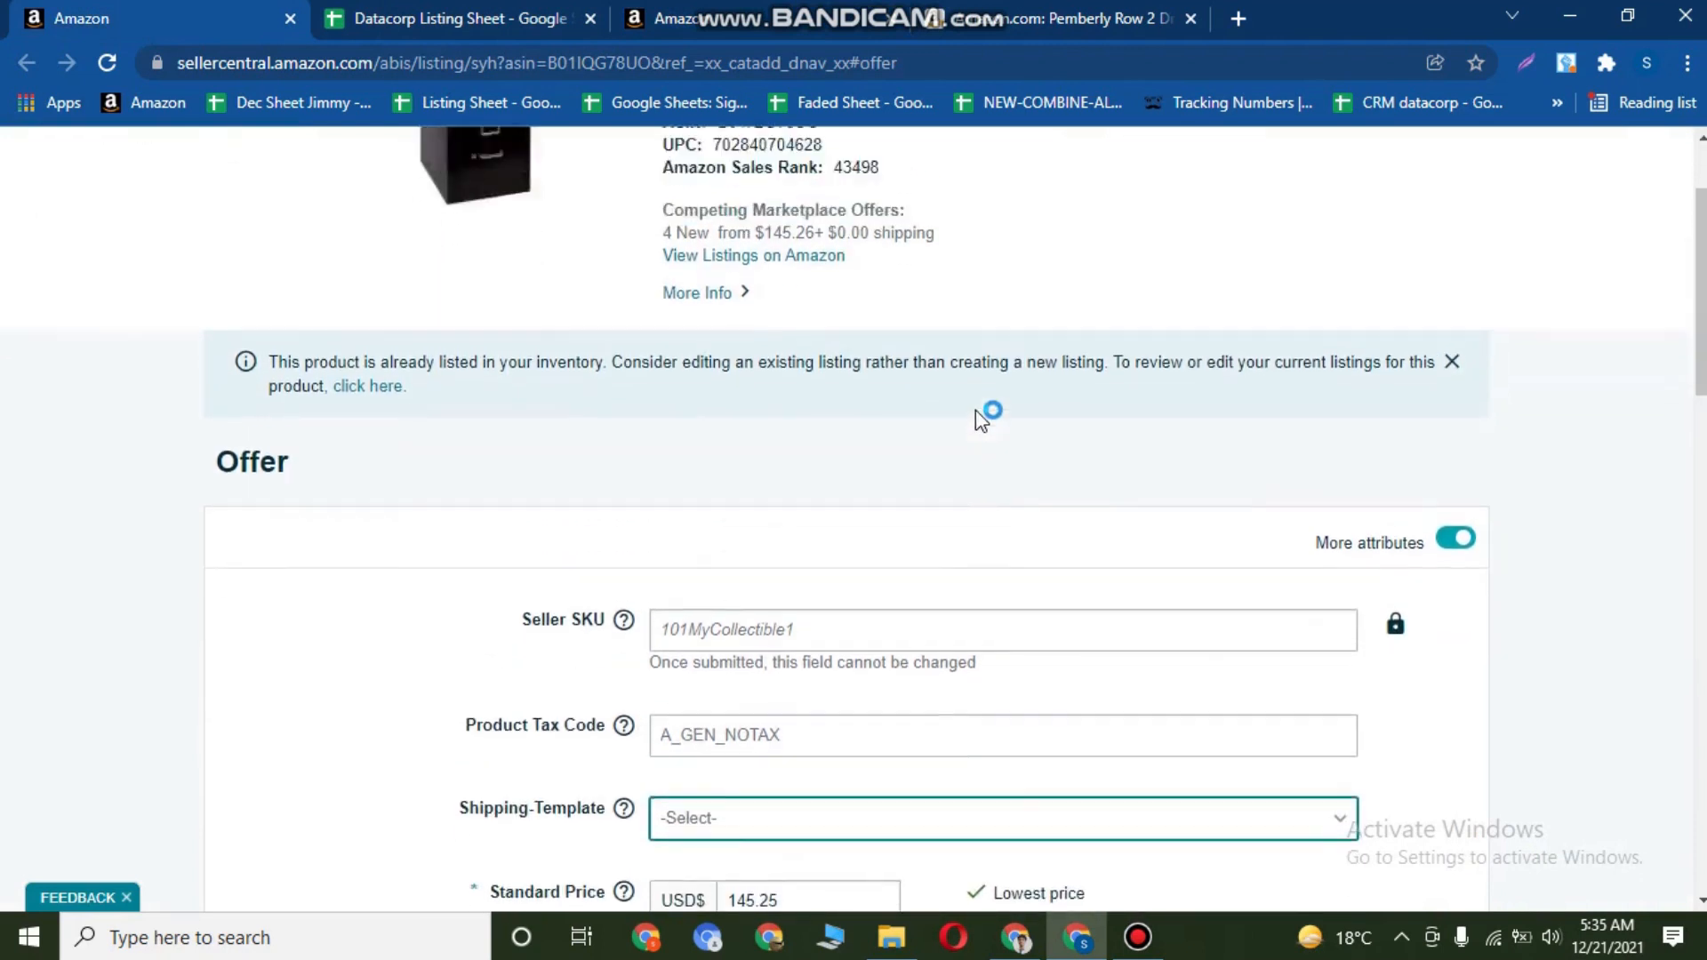
pyautogui.tripleClick(698, 187)
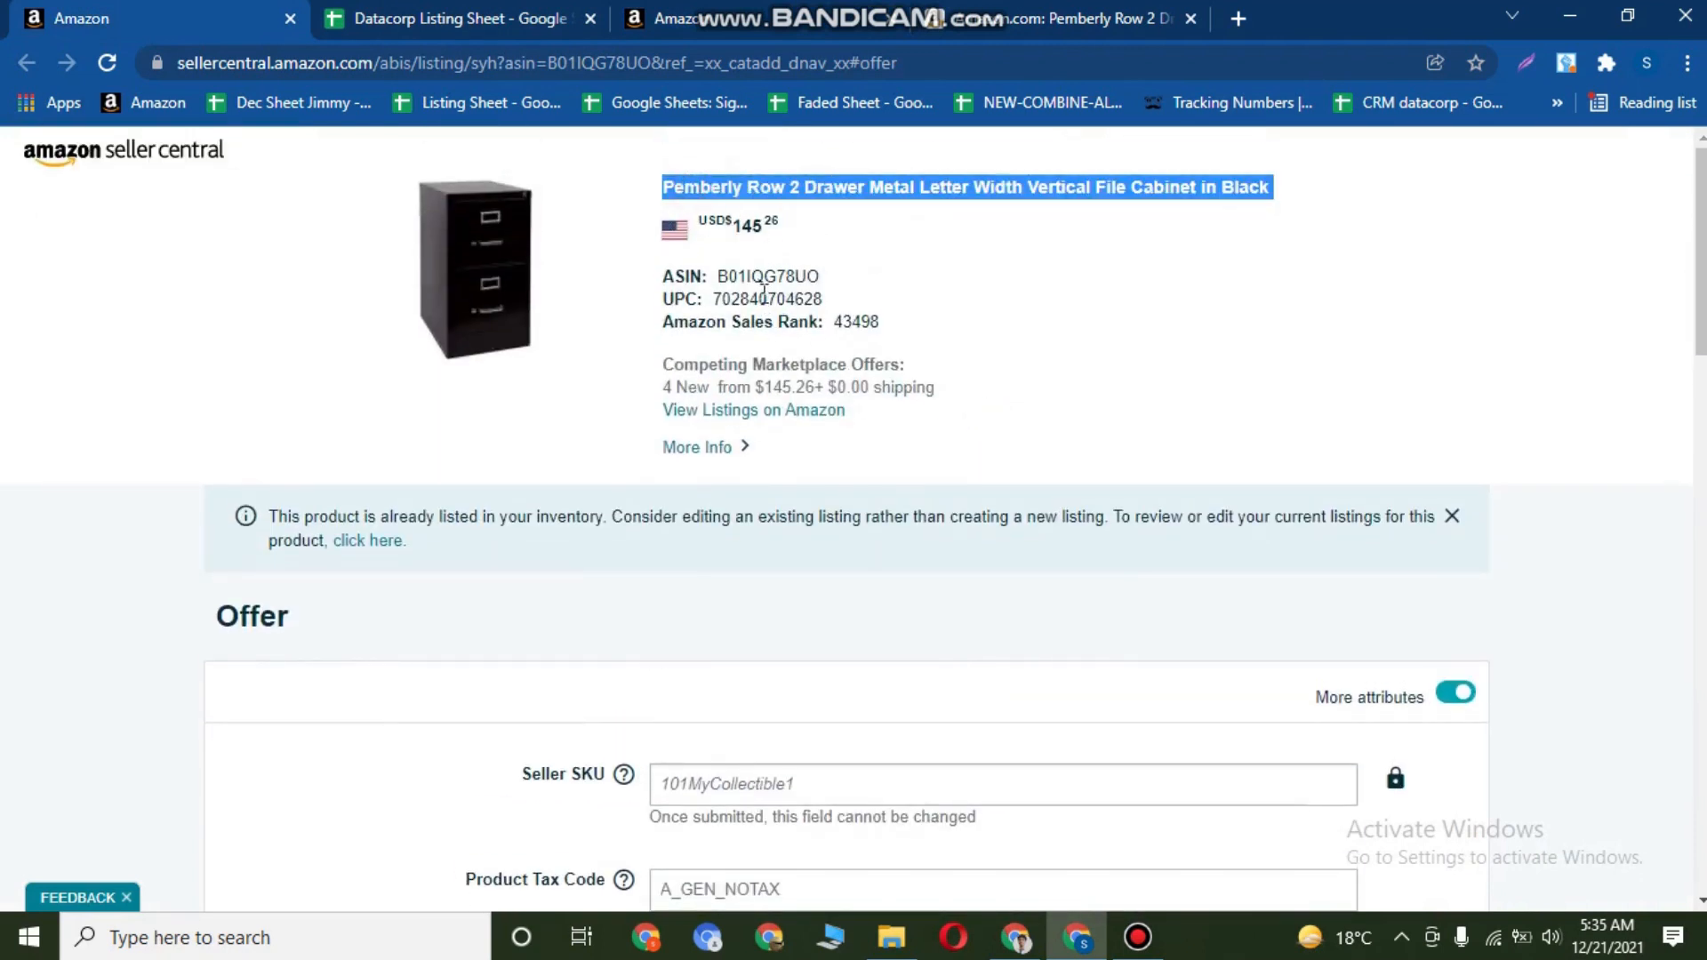
pyautogui.scroll(-3, 727, 253)
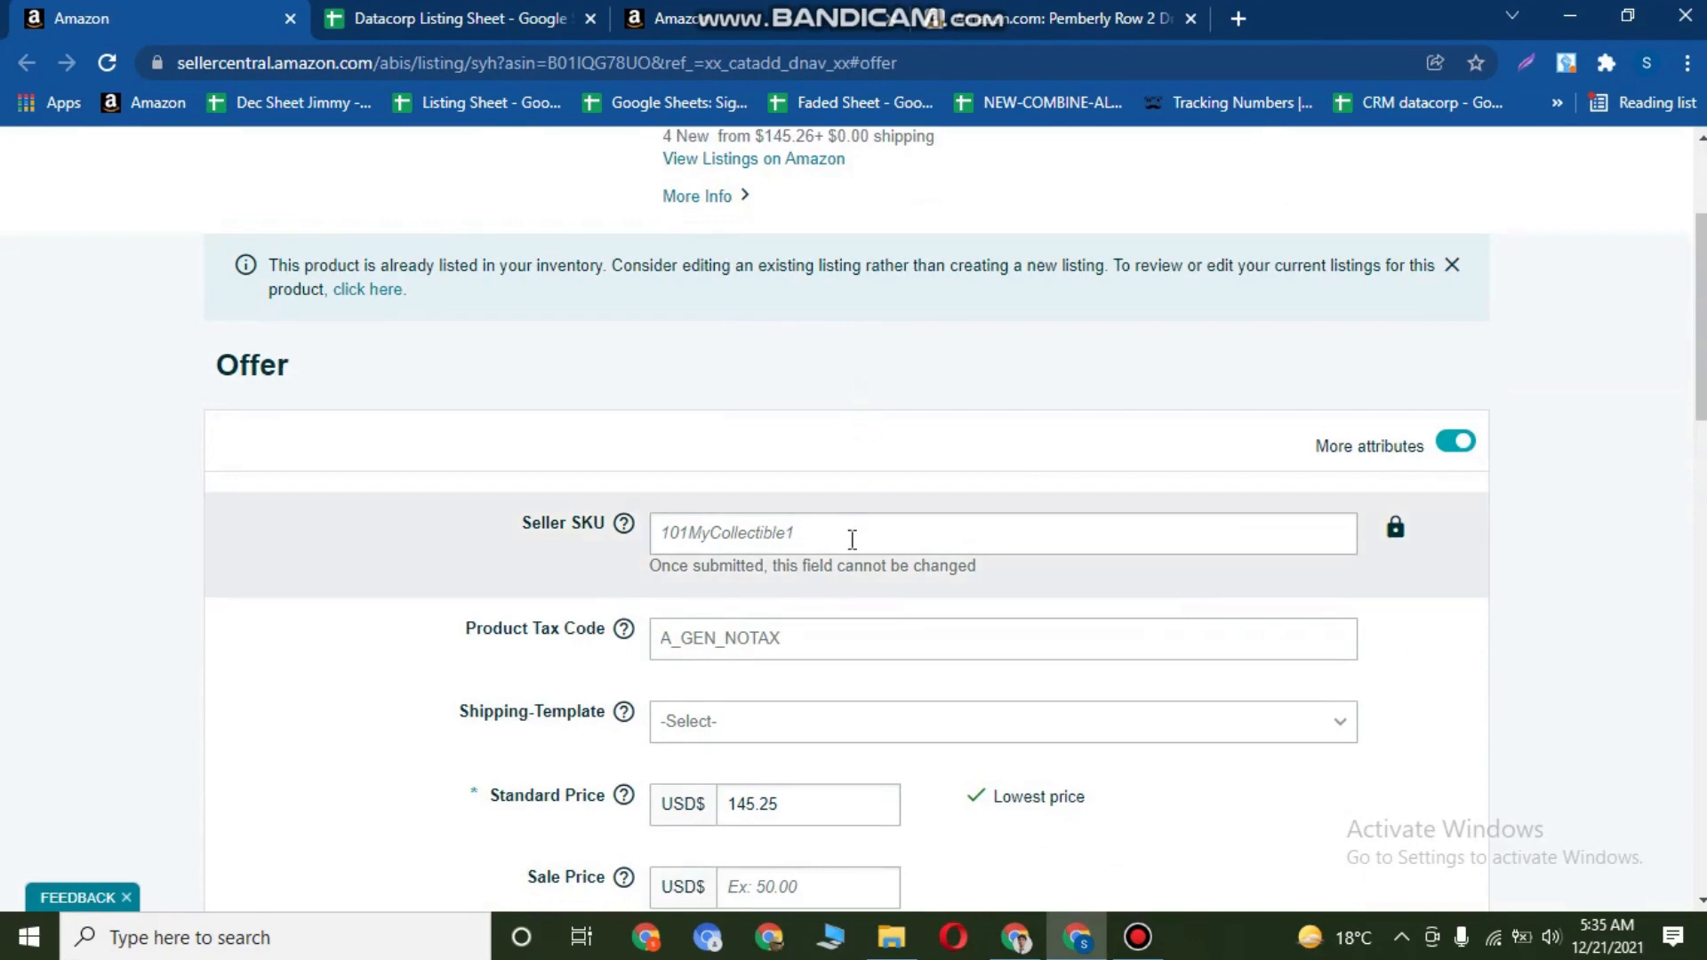
pyautogui.scroll(3, 734, 394)
pyautogui.scroll(-8, 751, 361)
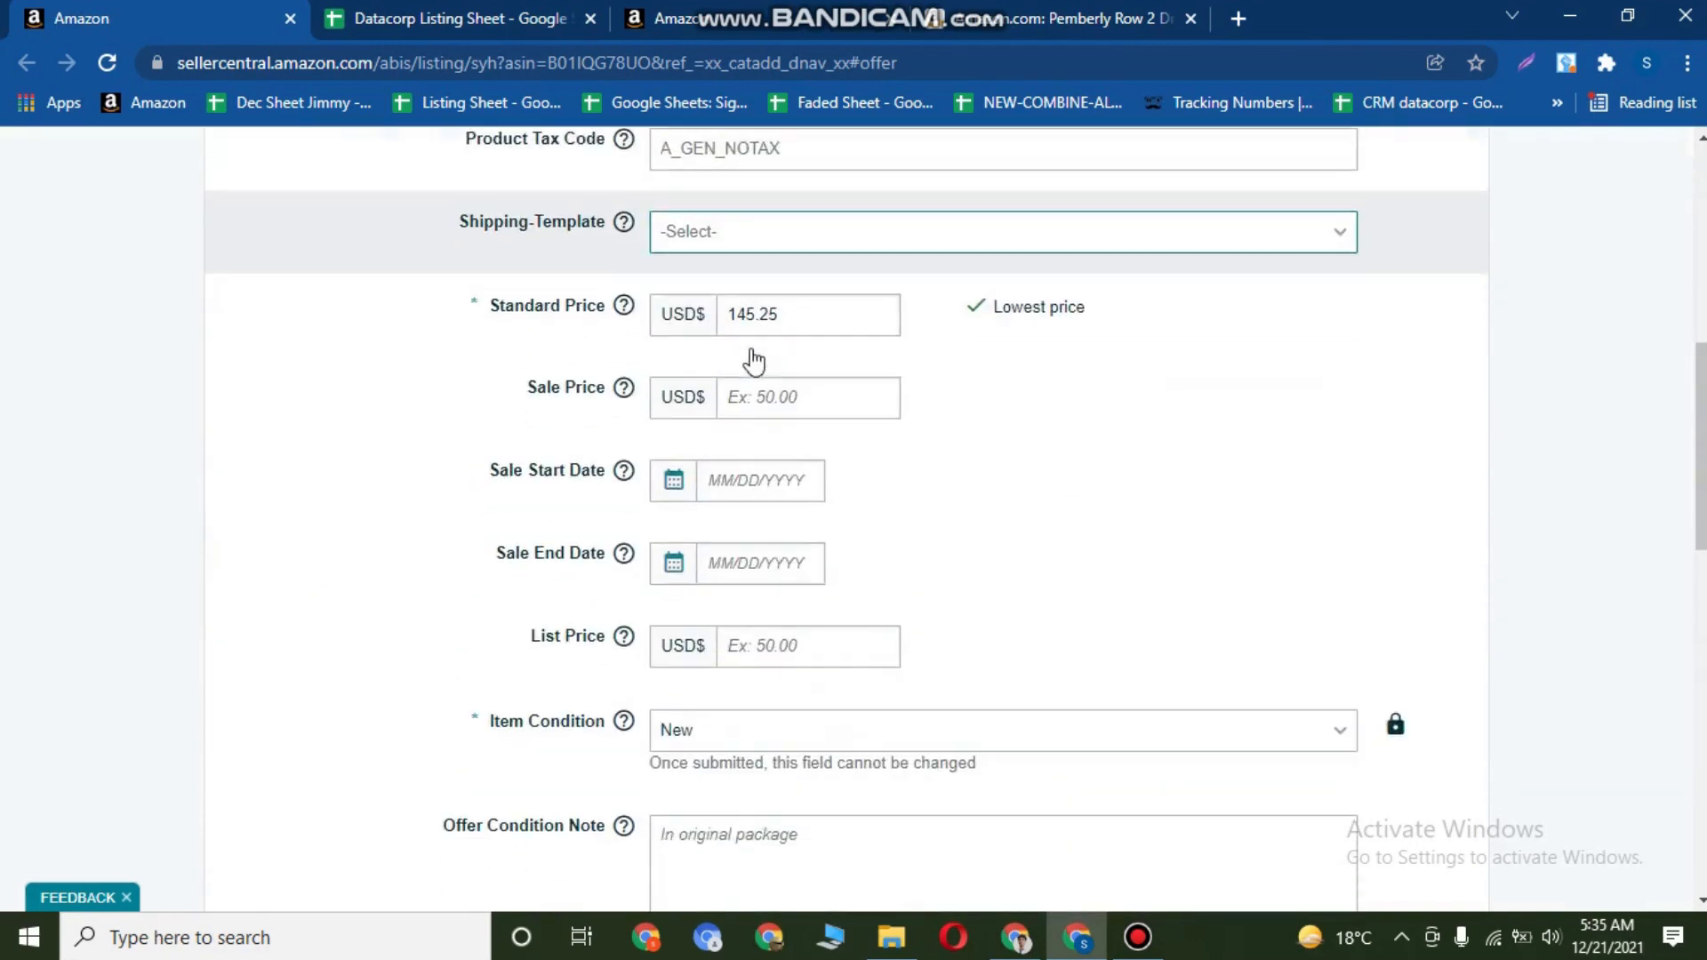
pyautogui.scroll(-4, 734, 413)
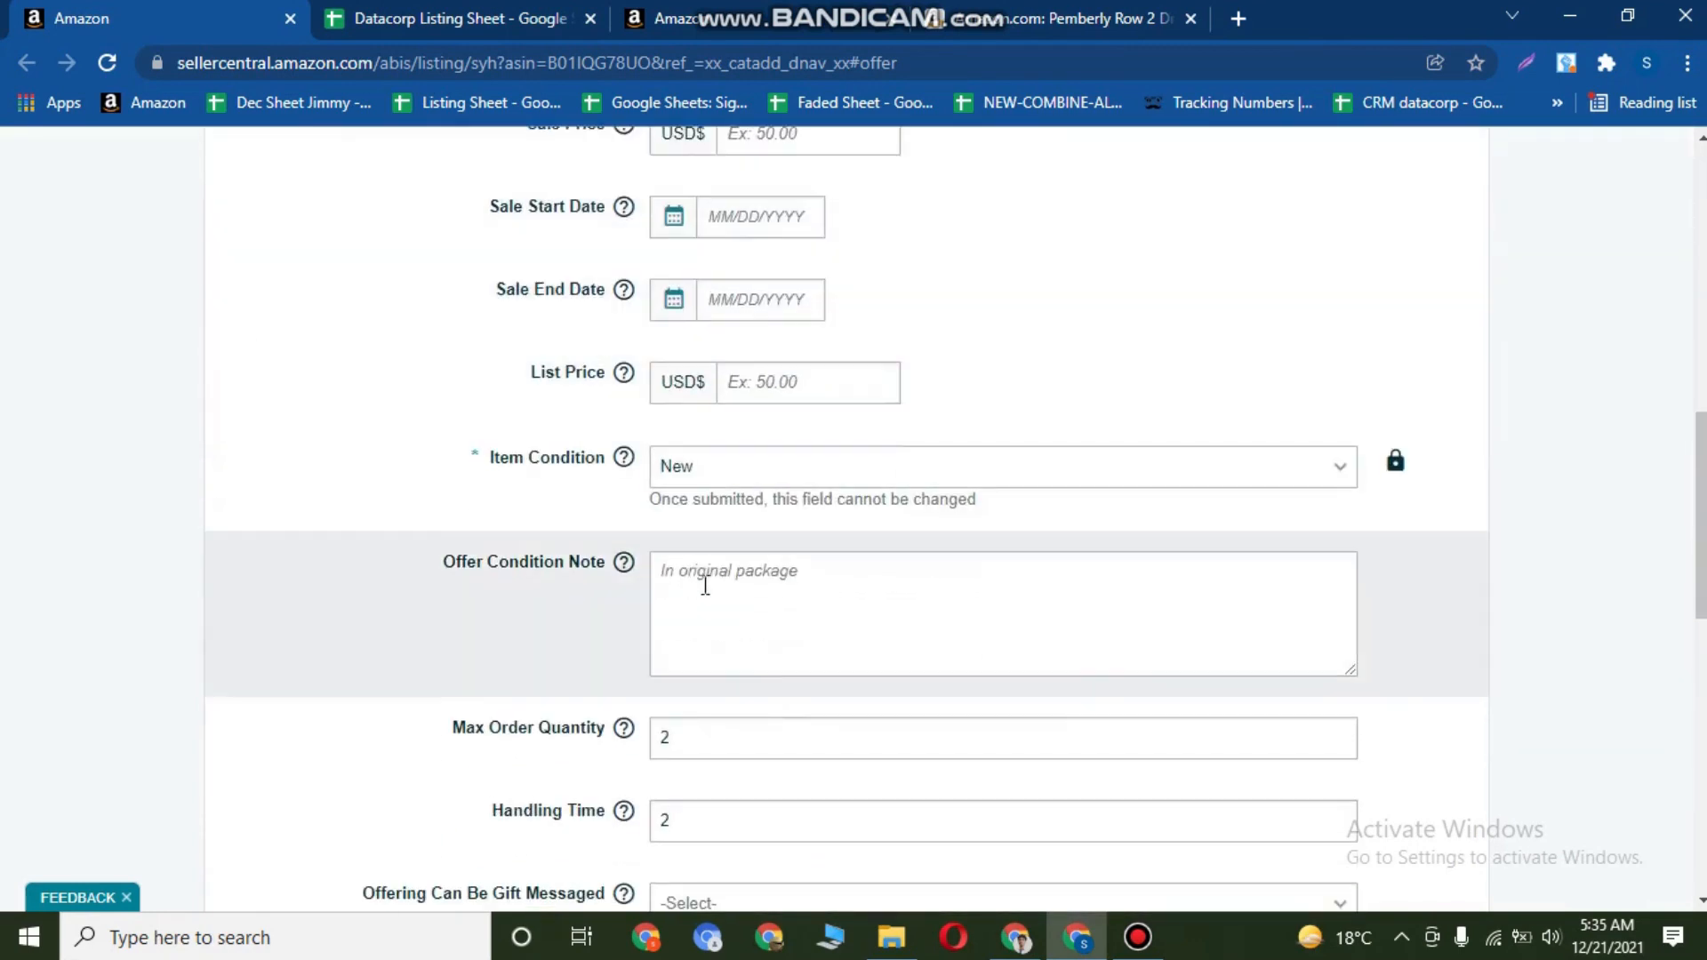
pyautogui.scroll(5, 706, 583)
pyautogui.scroll(2, 778, 569)
# Compare the offer's Standard Price with the lowest competing marketplace offer for the file cabinet.
pyautogui.click(761, 553)
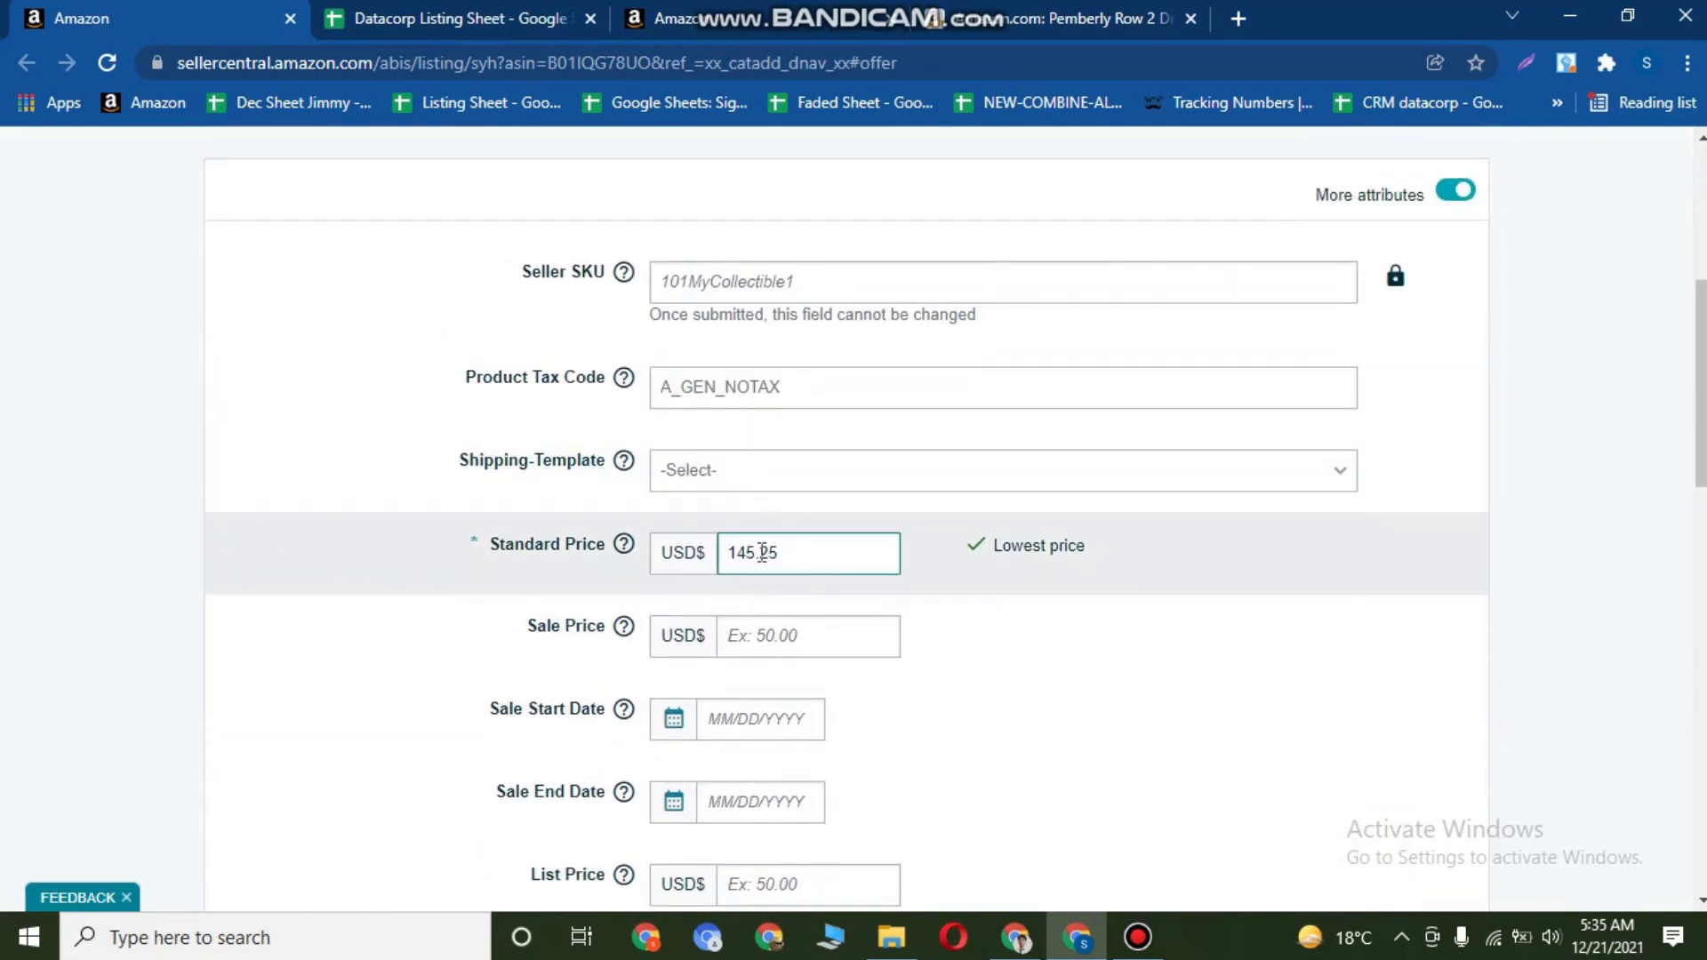
pyautogui.moveTo(726, 552); pyautogui.dragTo(797, 554)
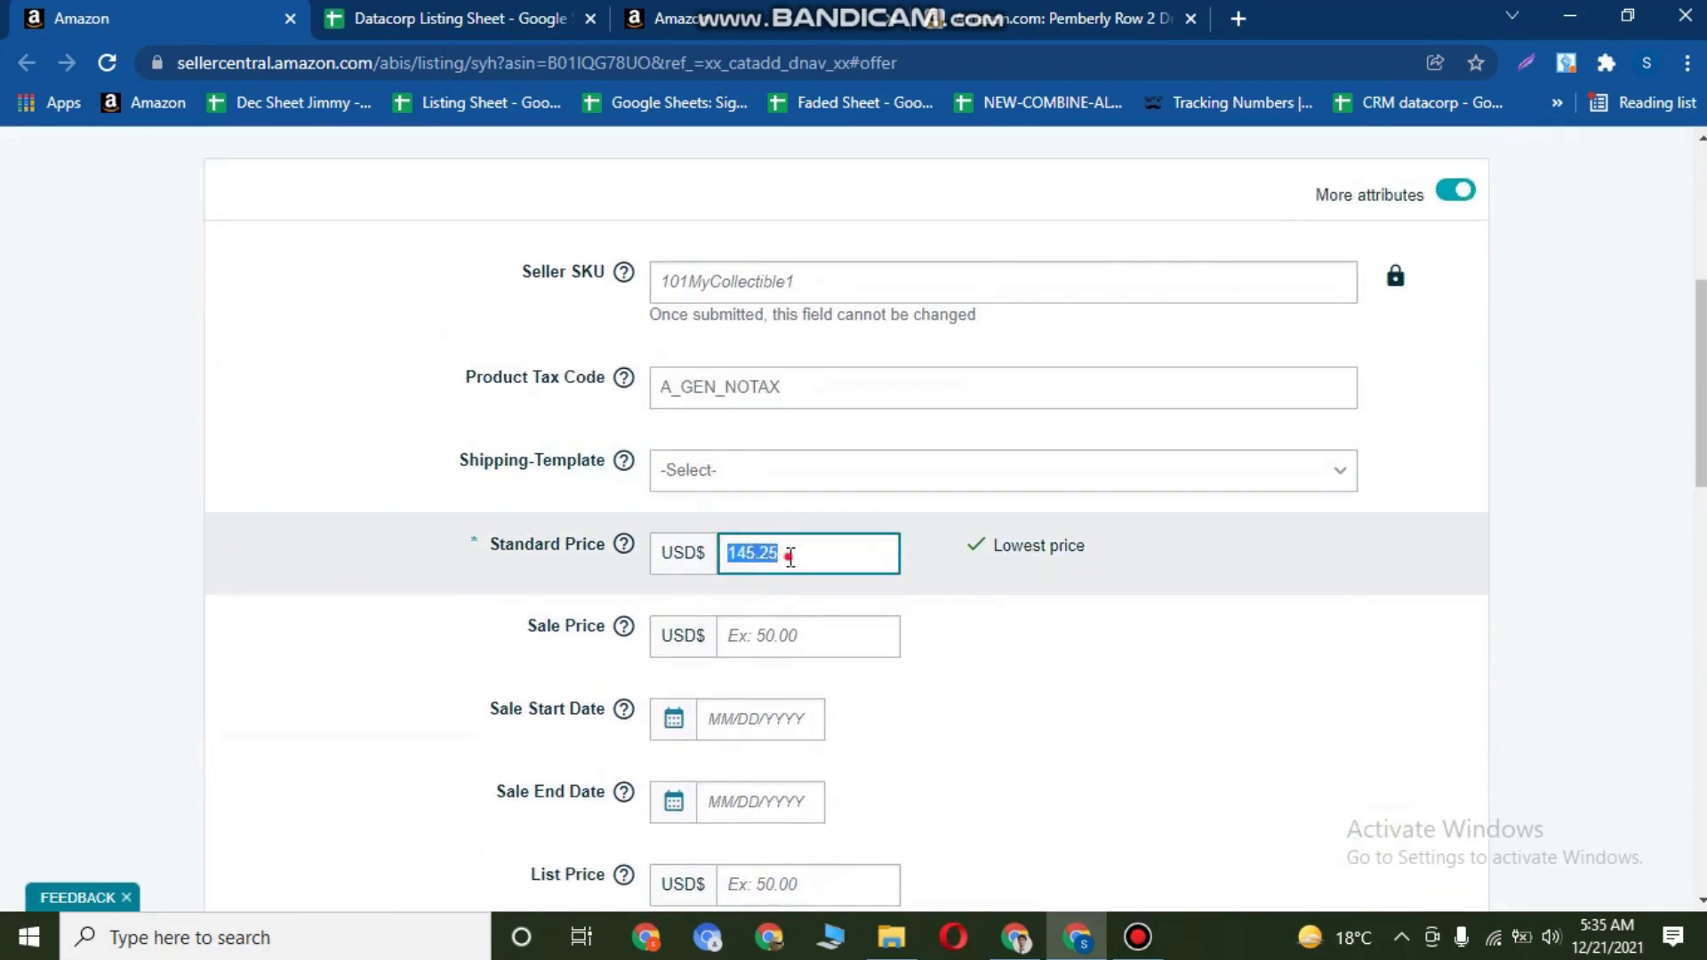
pyautogui.click(790, 556)
pyautogui.scroll(4, 796, 533)
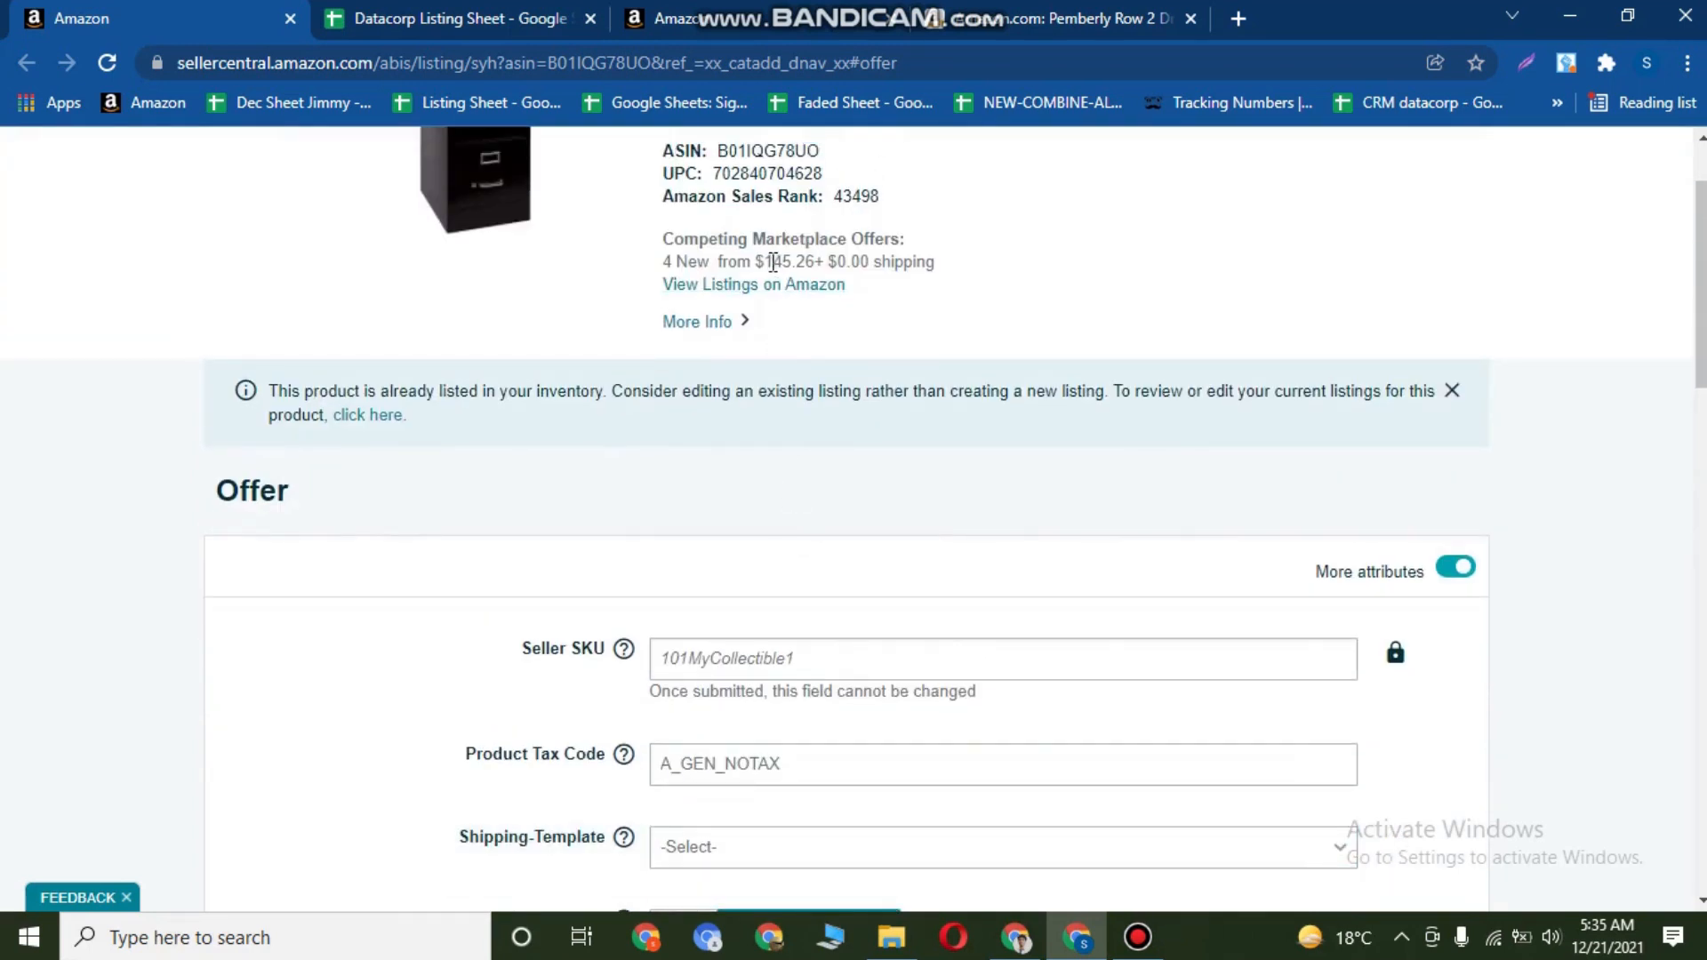
pyautogui.moveTo(772, 261); pyautogui.dragTo(805, 262)
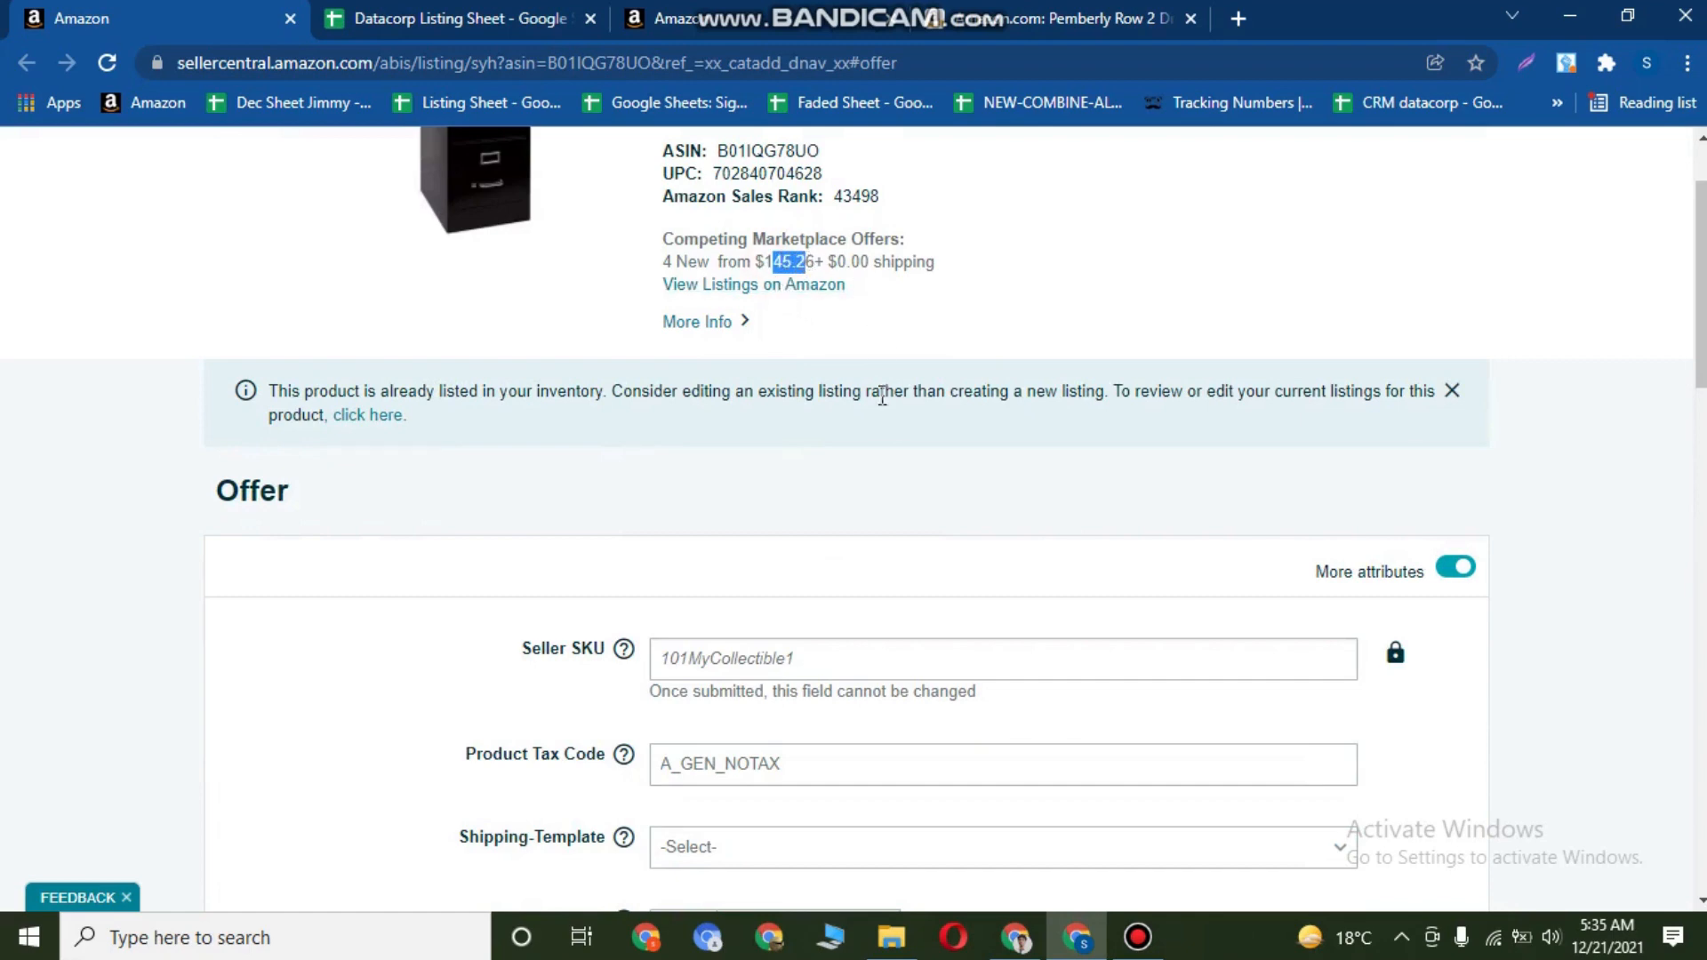
pyautogui.scroll(-4, 803, 435)
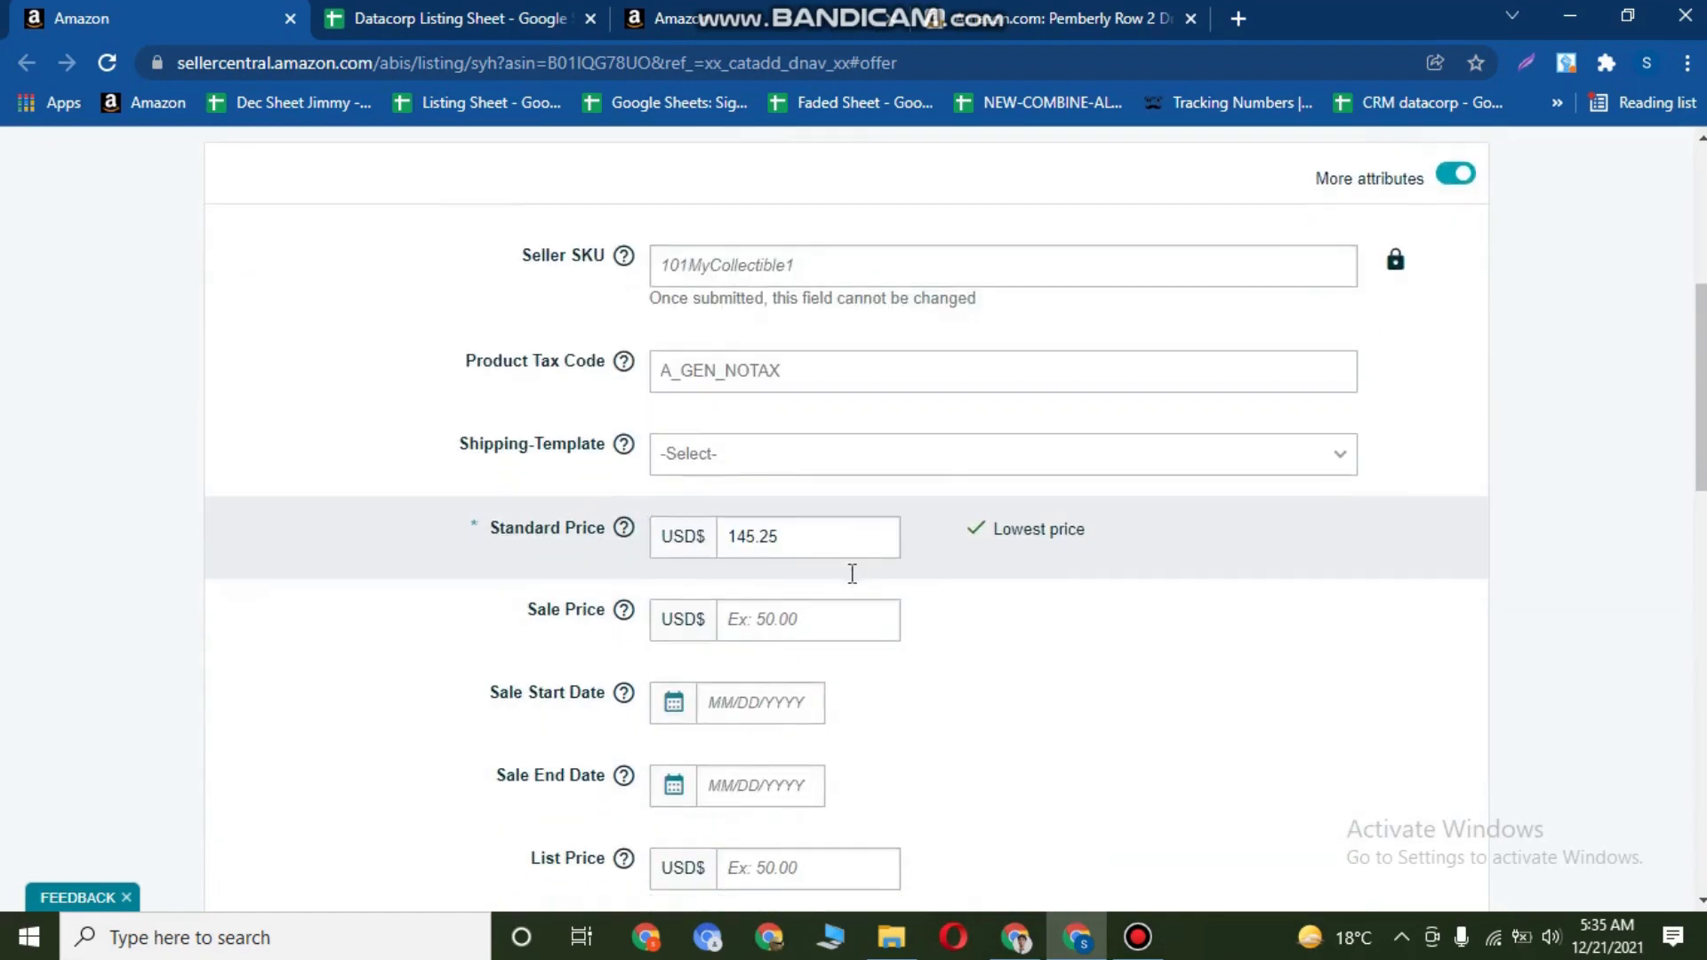
# Set the offer's Max Order Quantity to 2 and its Handling Time to 2.
pyautogui.scroll(-8, 852, 573)
pyautogui.doubleClick(708, 484)
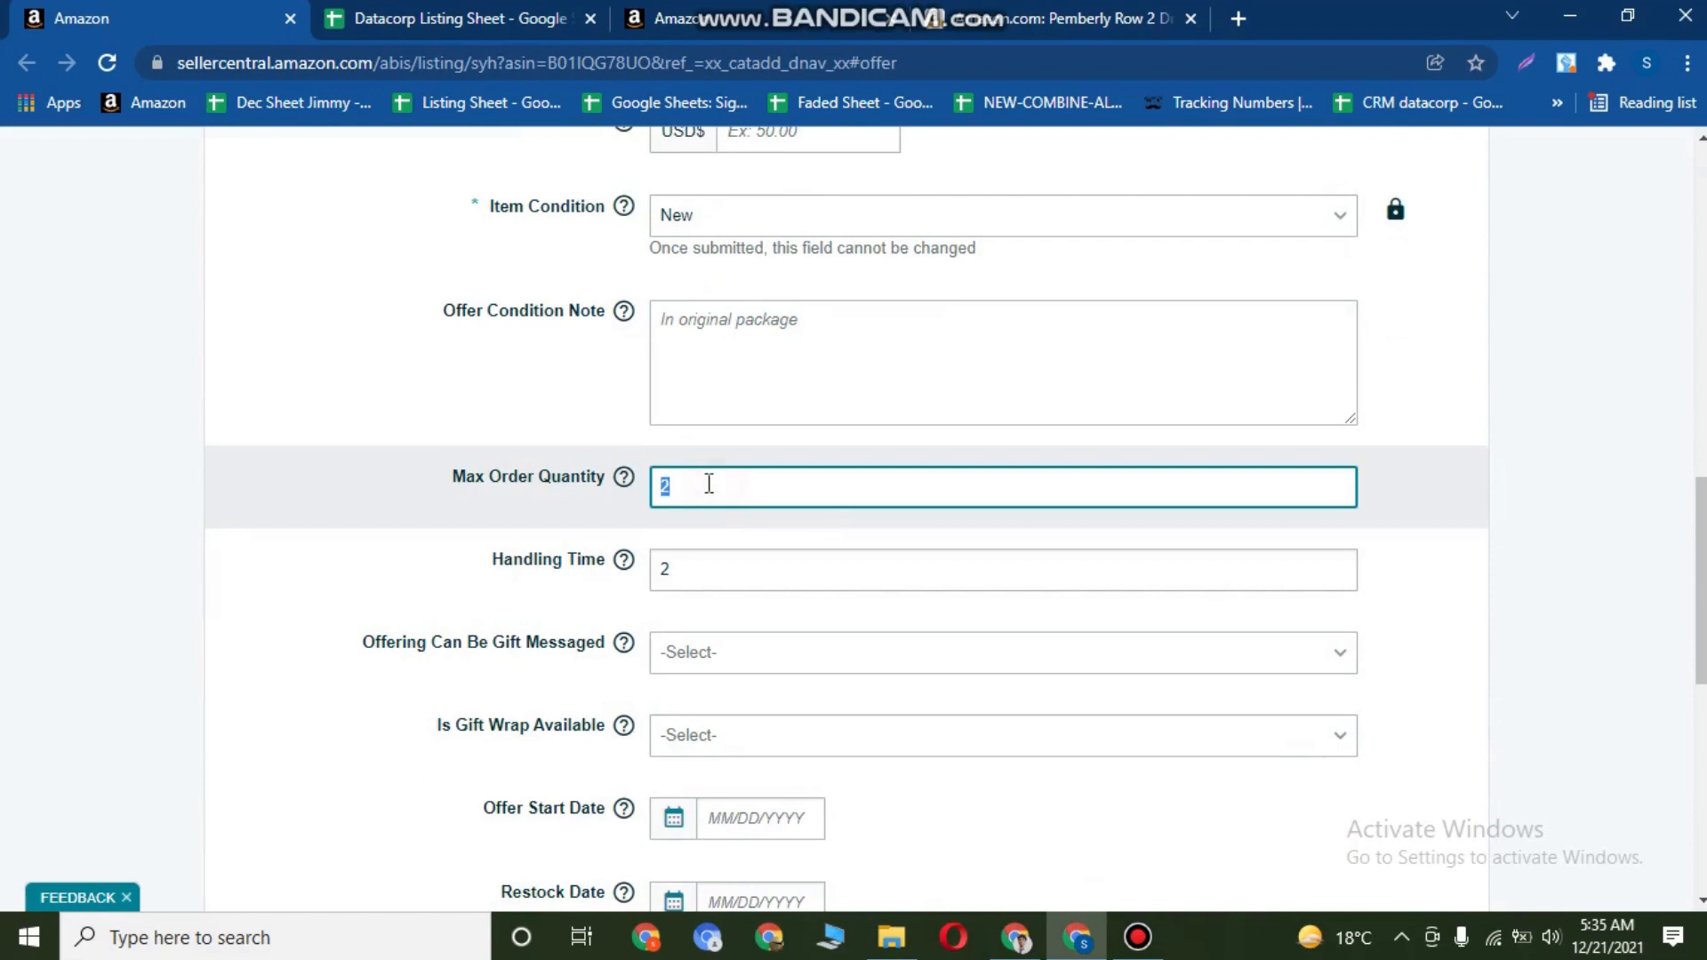
pyautogui.write('2')
pyautogui.click(700, 579)
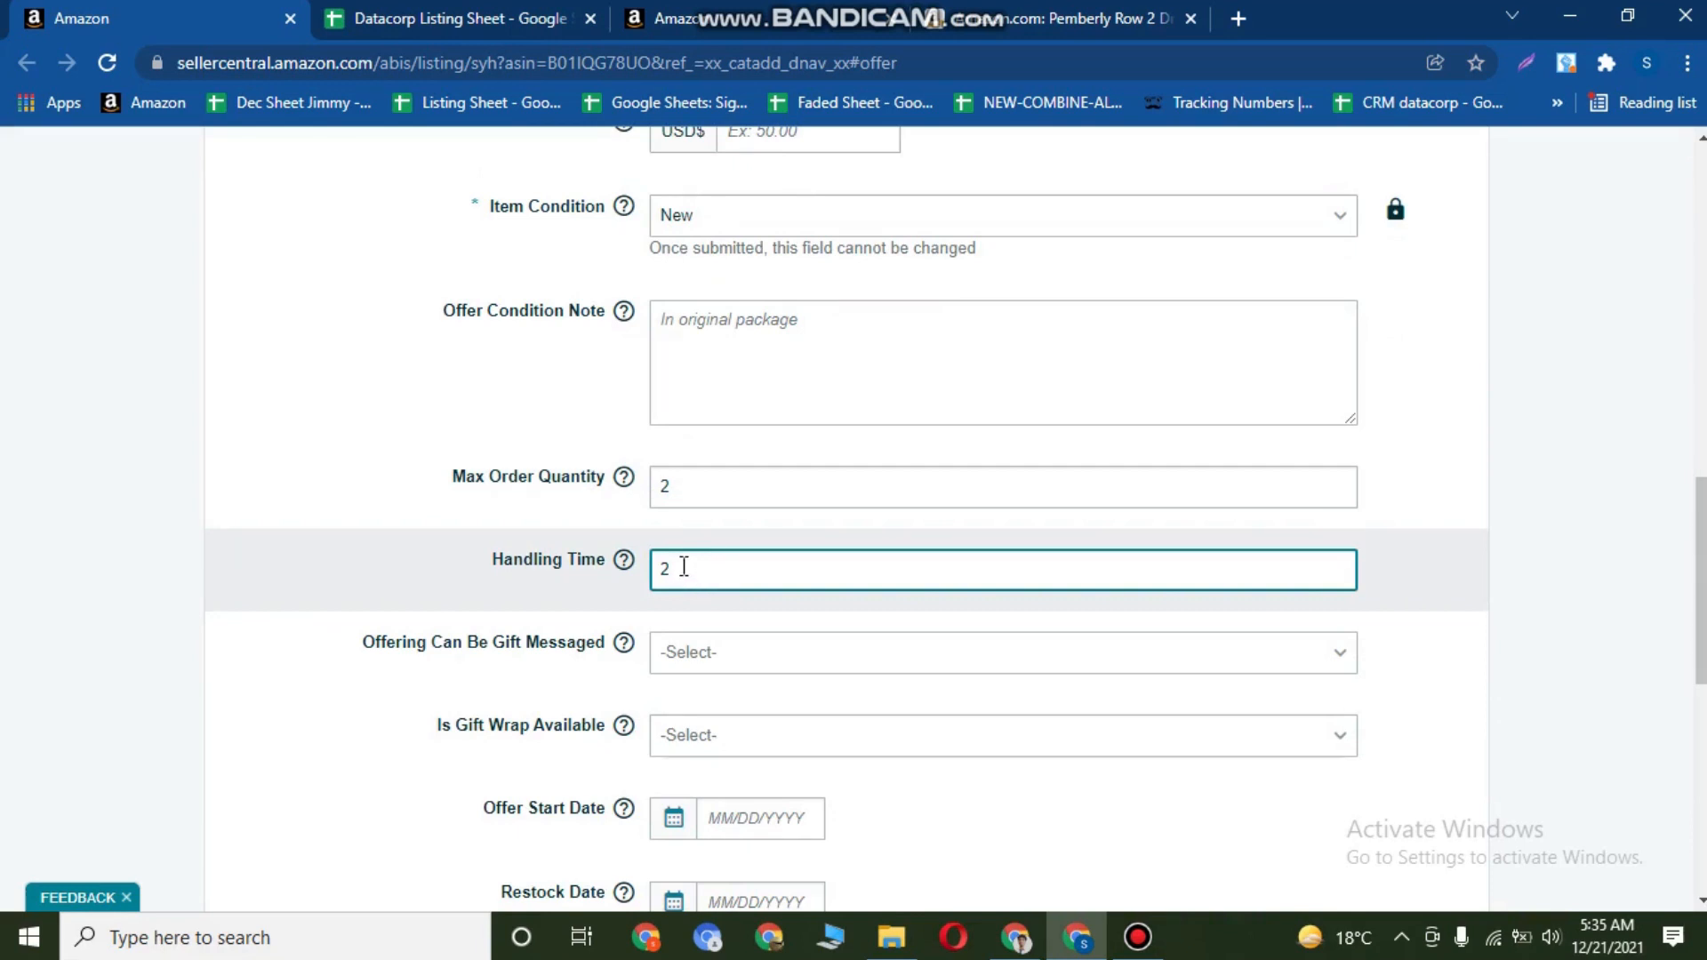
pyautogui.click(673, 571)
pyautogui.doubleClick(669, 571)
pyautogui.write('1')
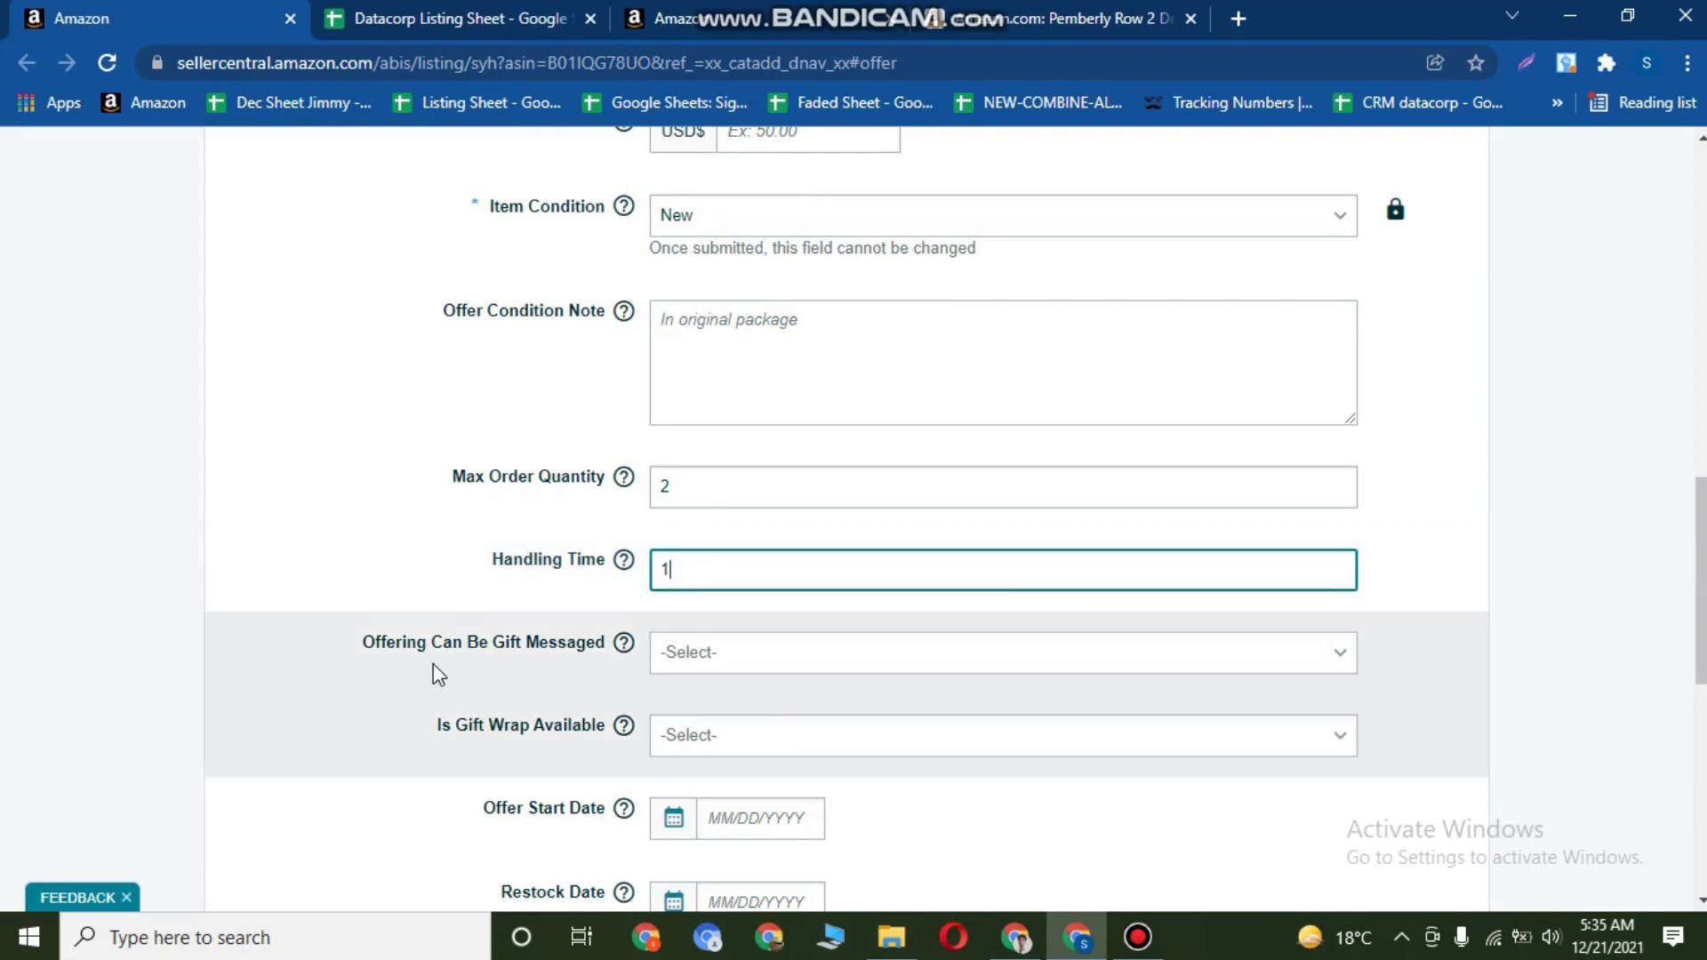
pyautogui.click(673, 566)
pyautogui.doubleClick(674, 565)
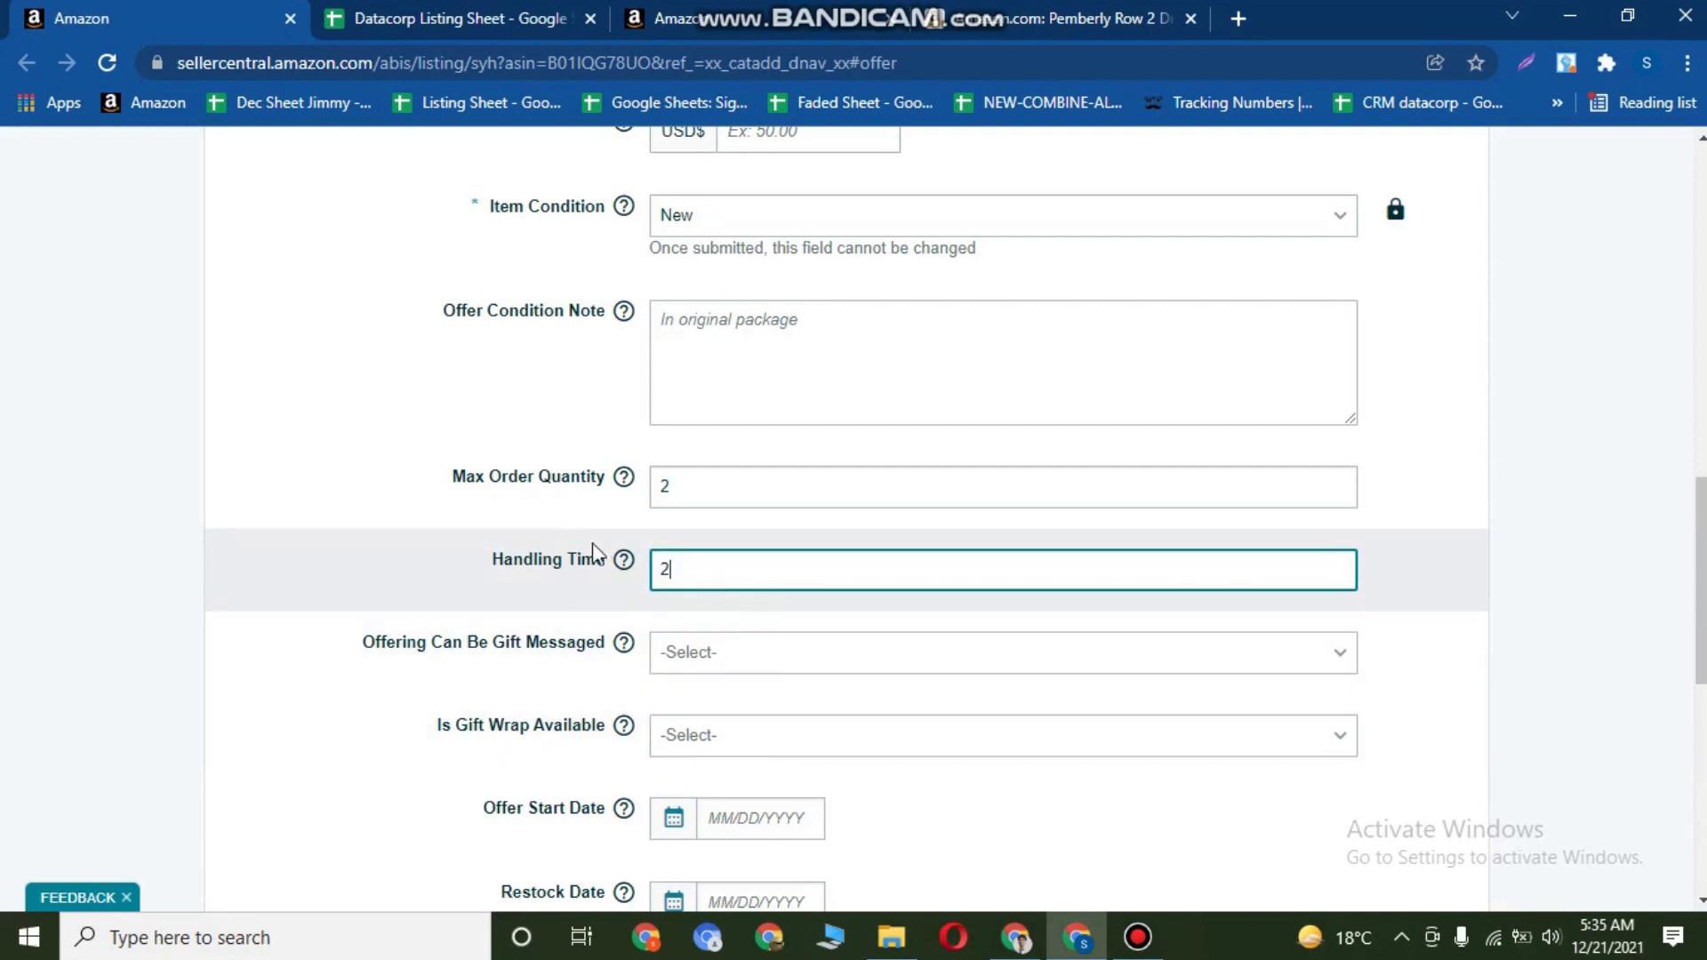
pyautogui.moveTo(492, 560); pyautogui.dragTo(611, 587)
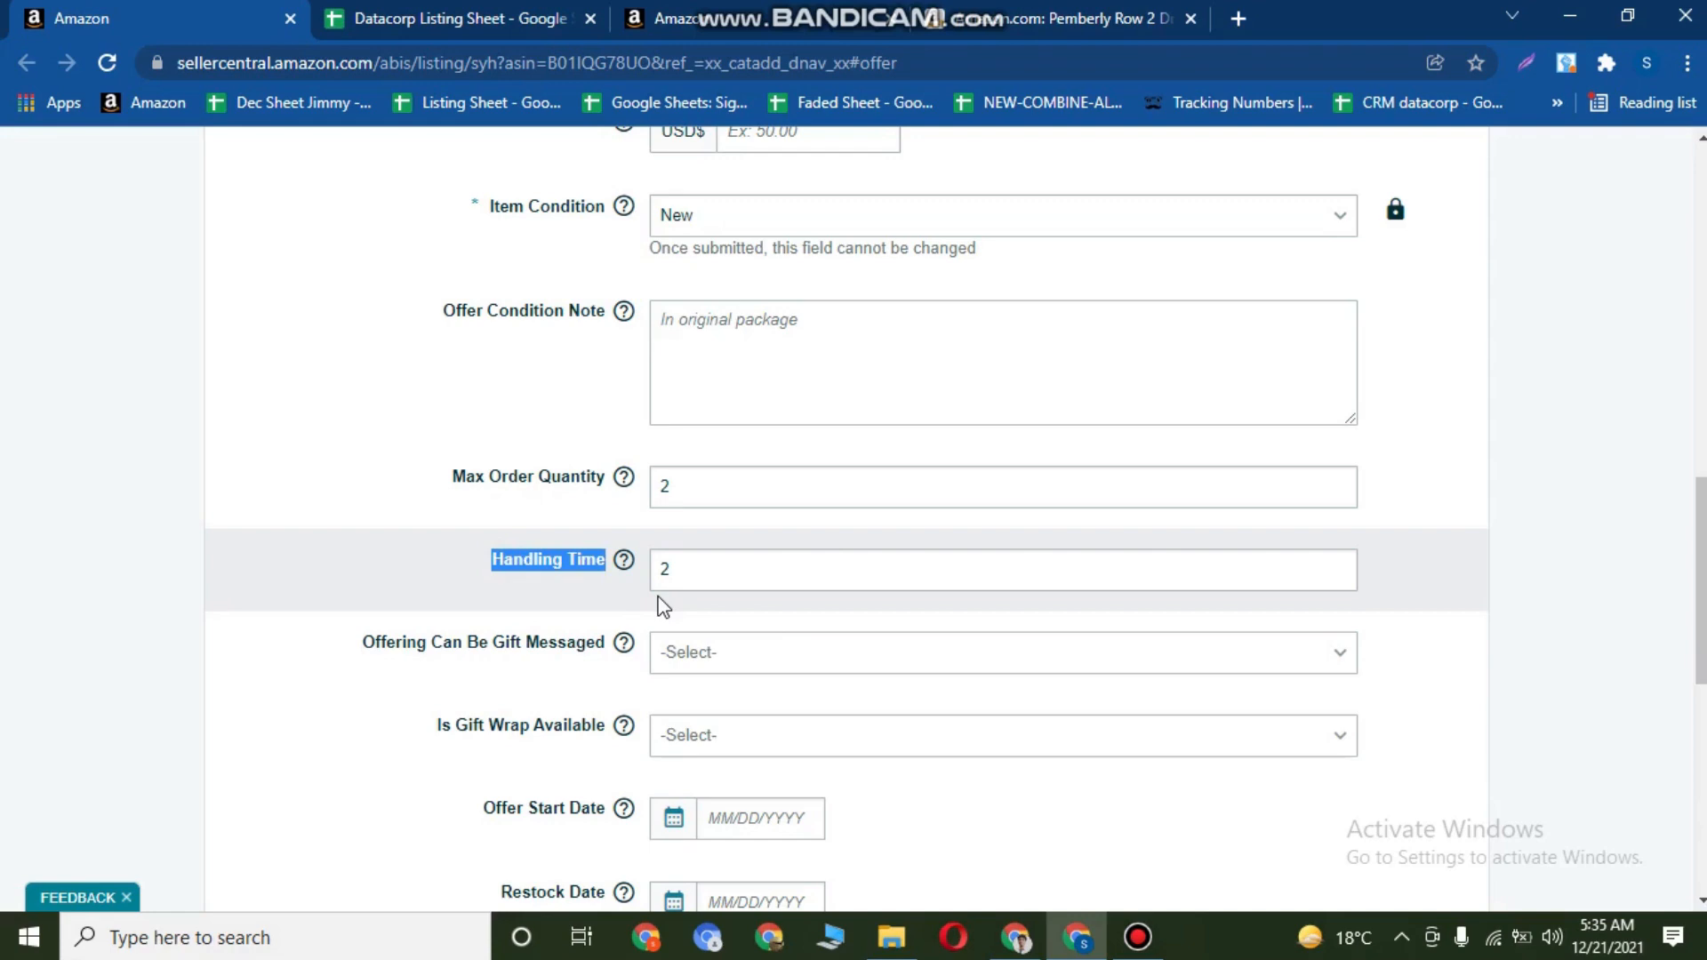
pyautogui.click(1135, 944)
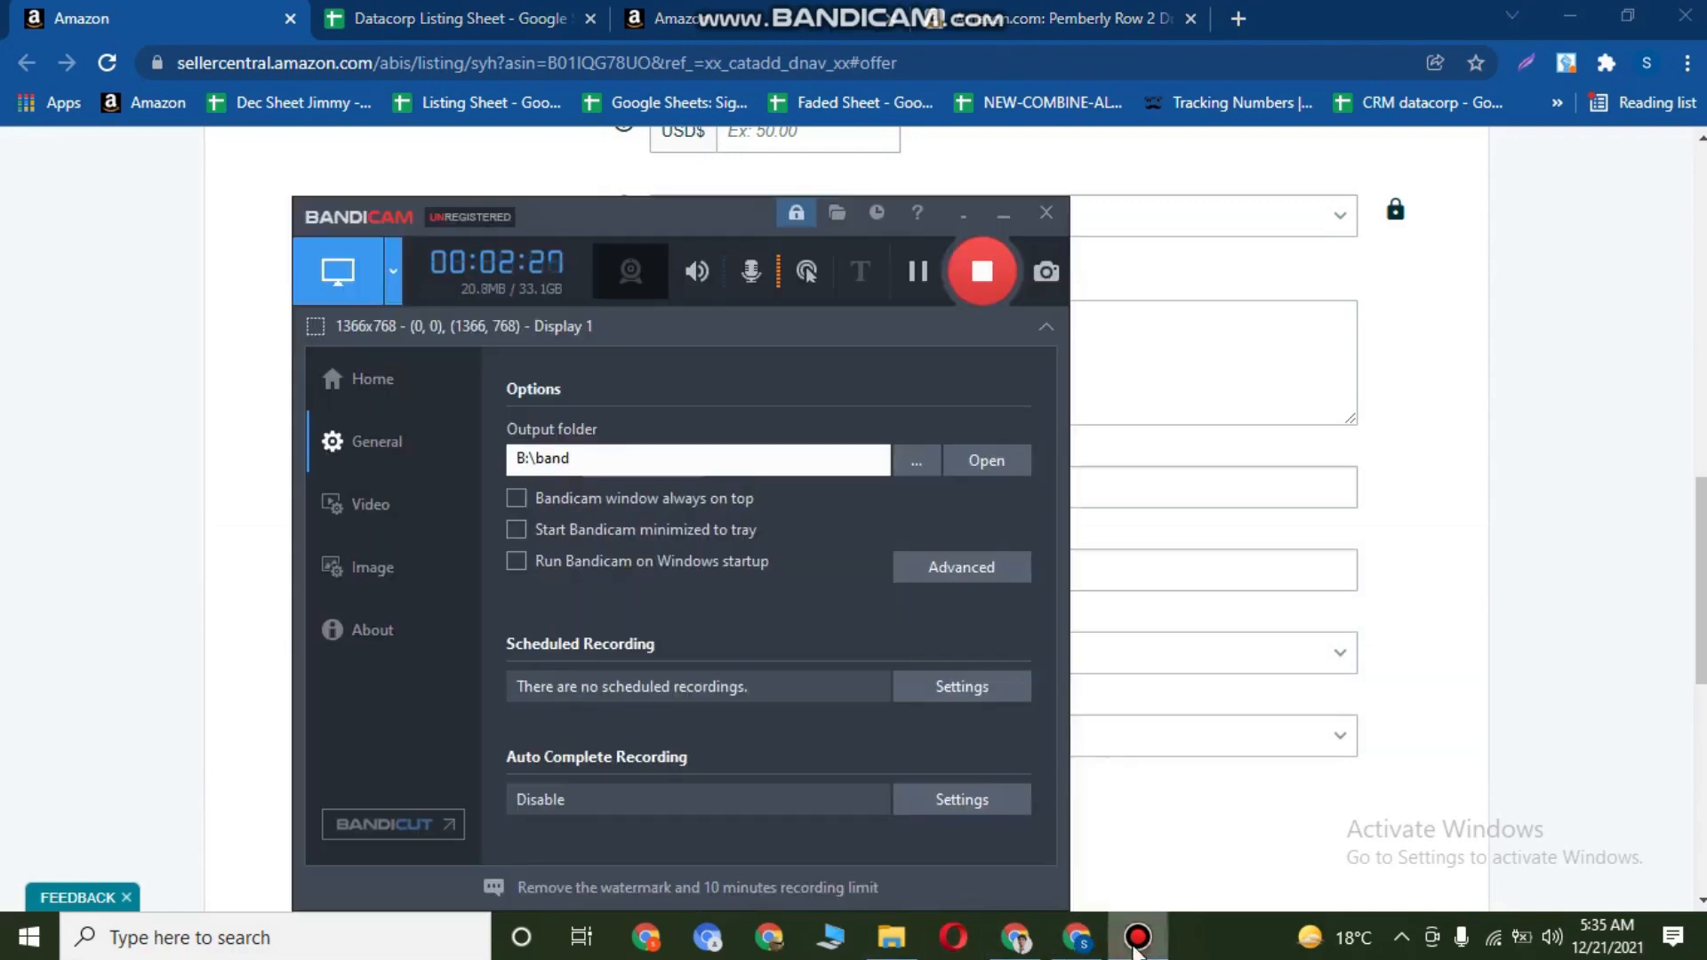
pyautogui.click(1139, 944)
pyautogui.click(1137, 942)
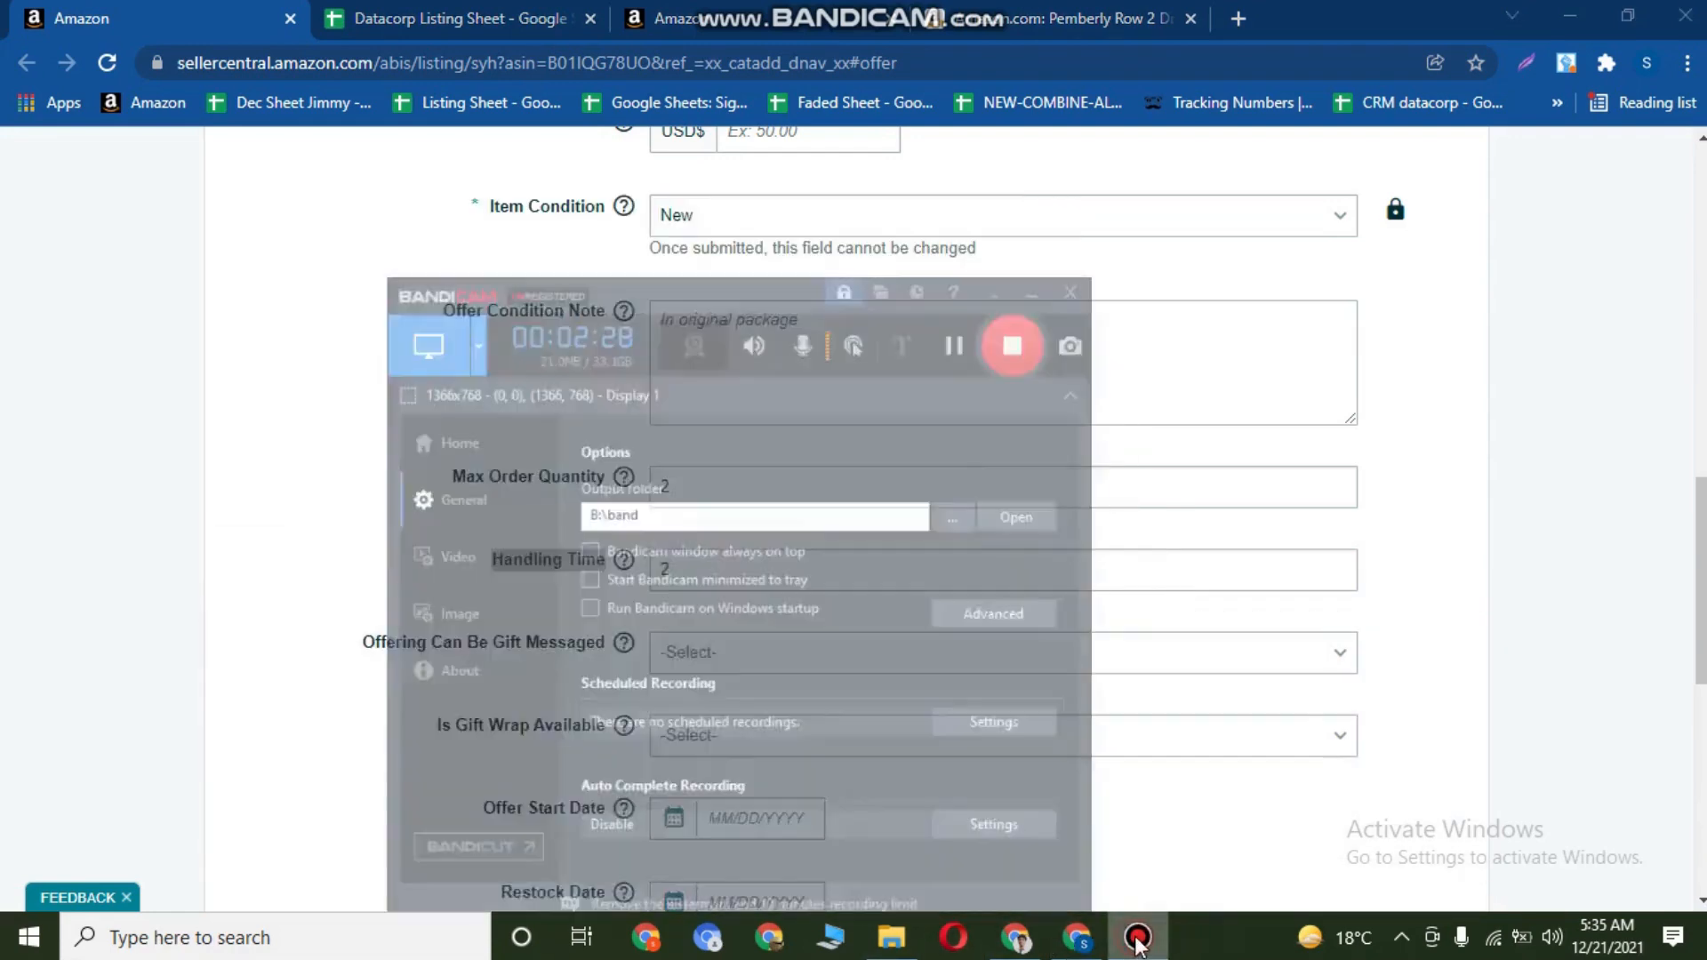
pyautogui.click(1139, 942)
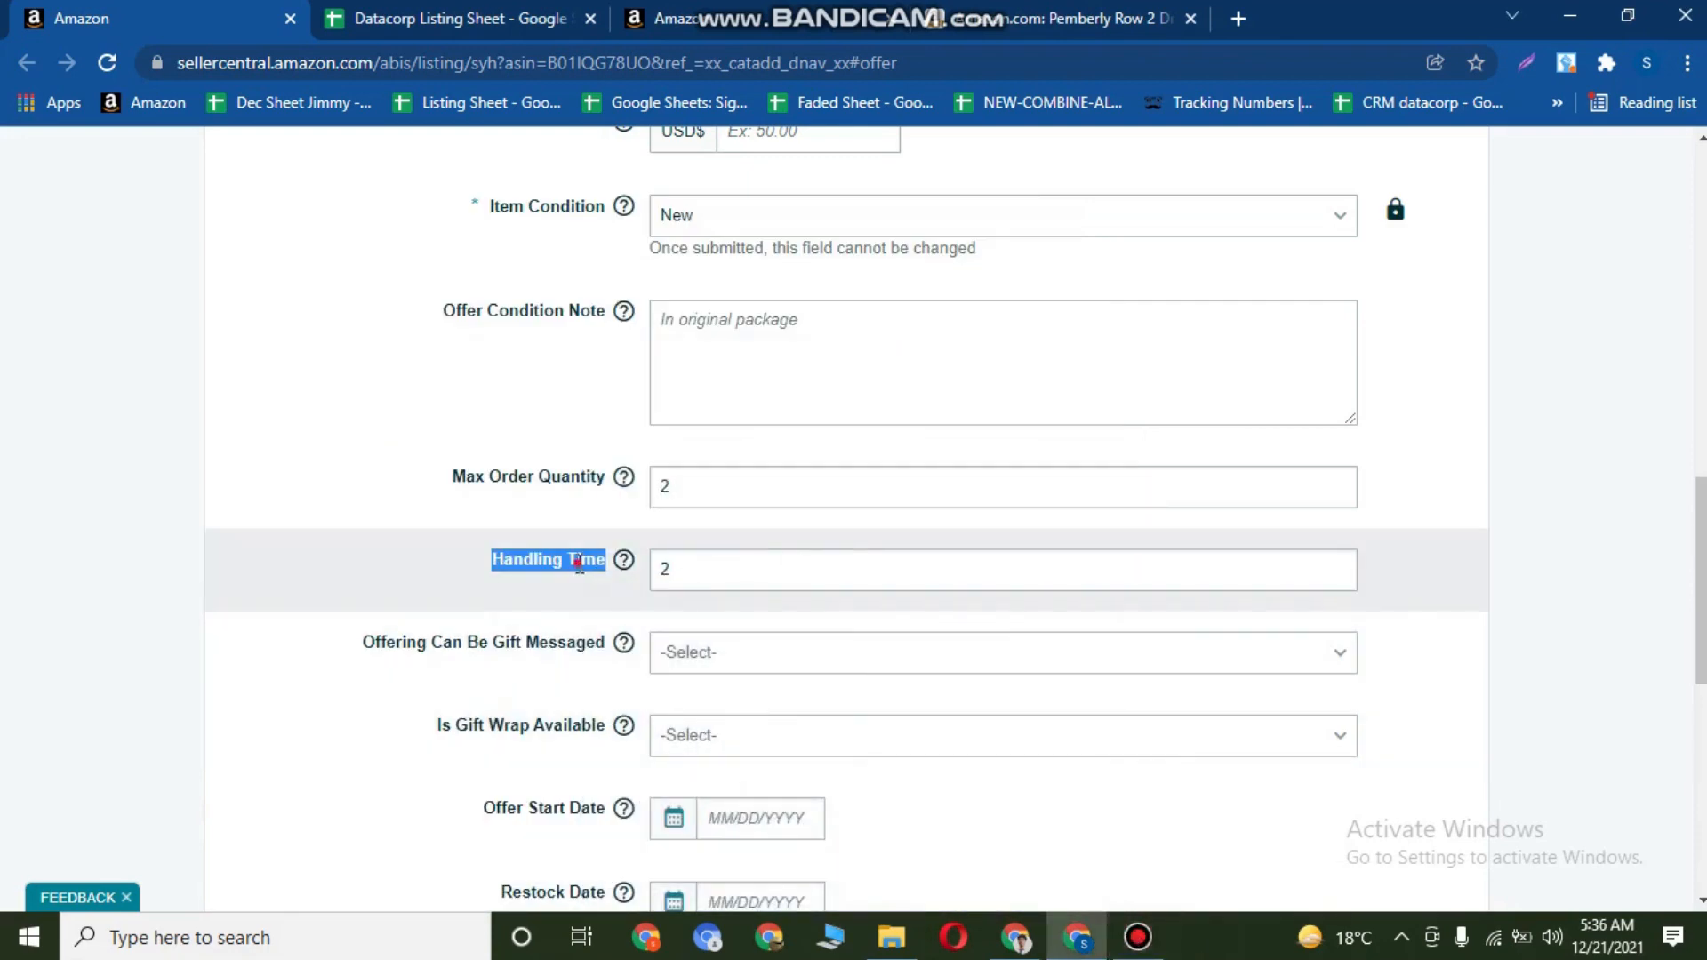
pyautogui.click(576, 558)
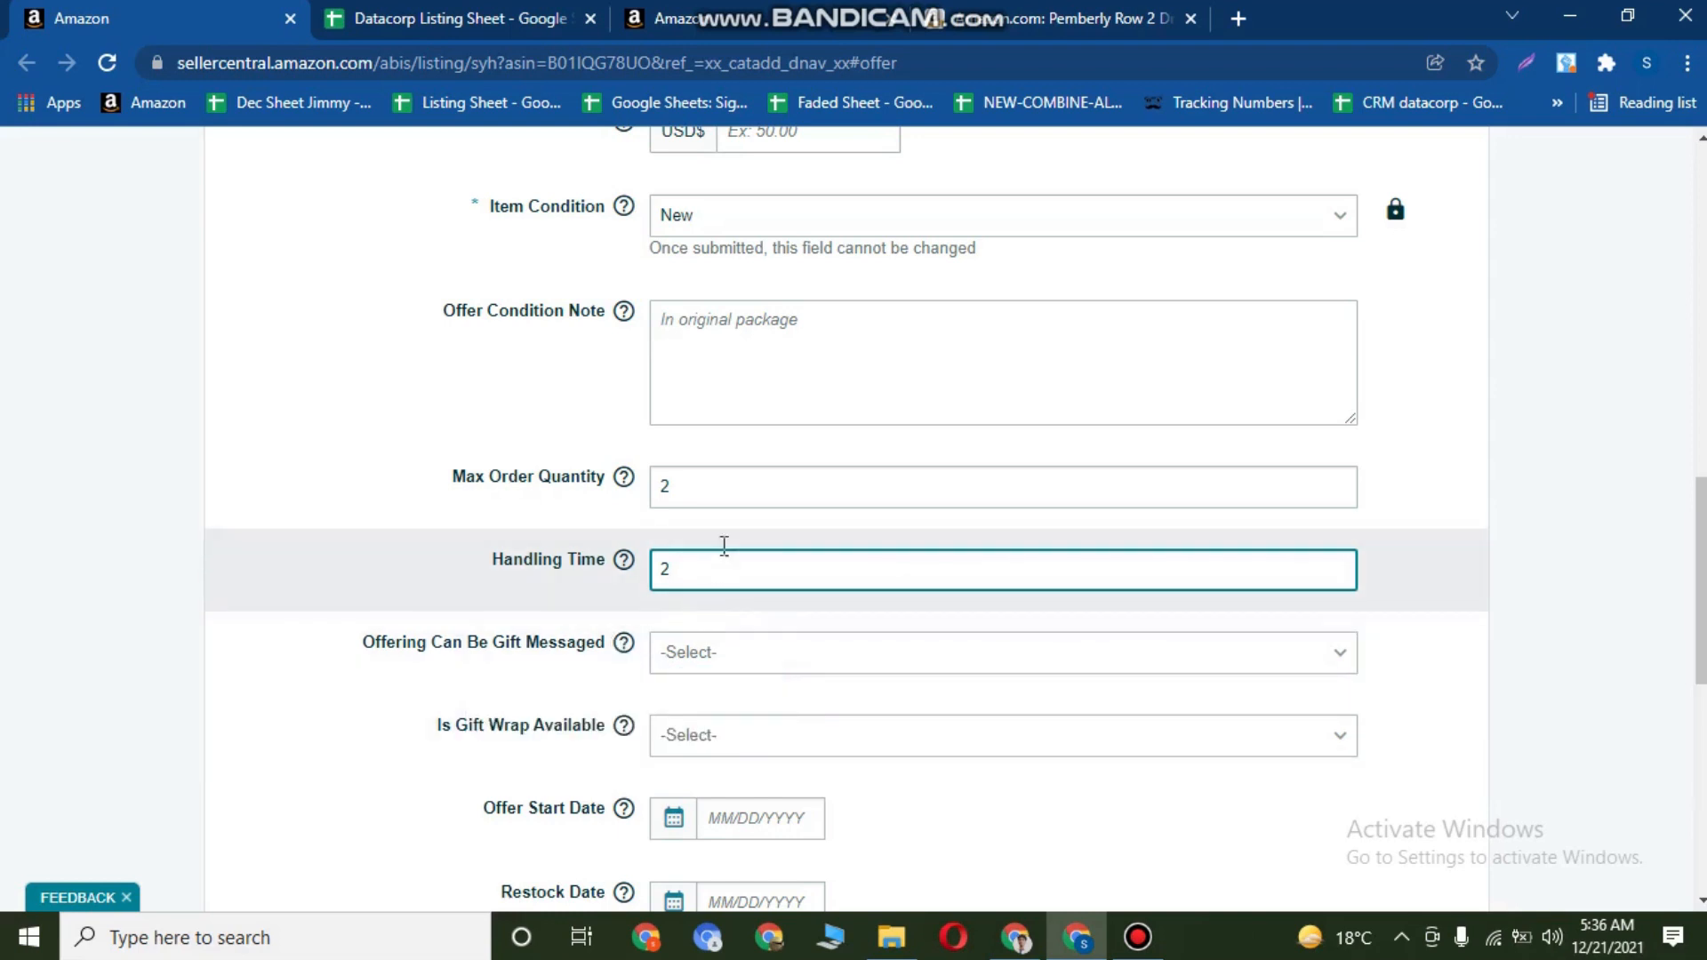
# Assign WM-Standard-Template as the offer's shipping template.
pyautogui.scroll(6, 743, 534)
pyautogui.scroll(3, 773, 531)
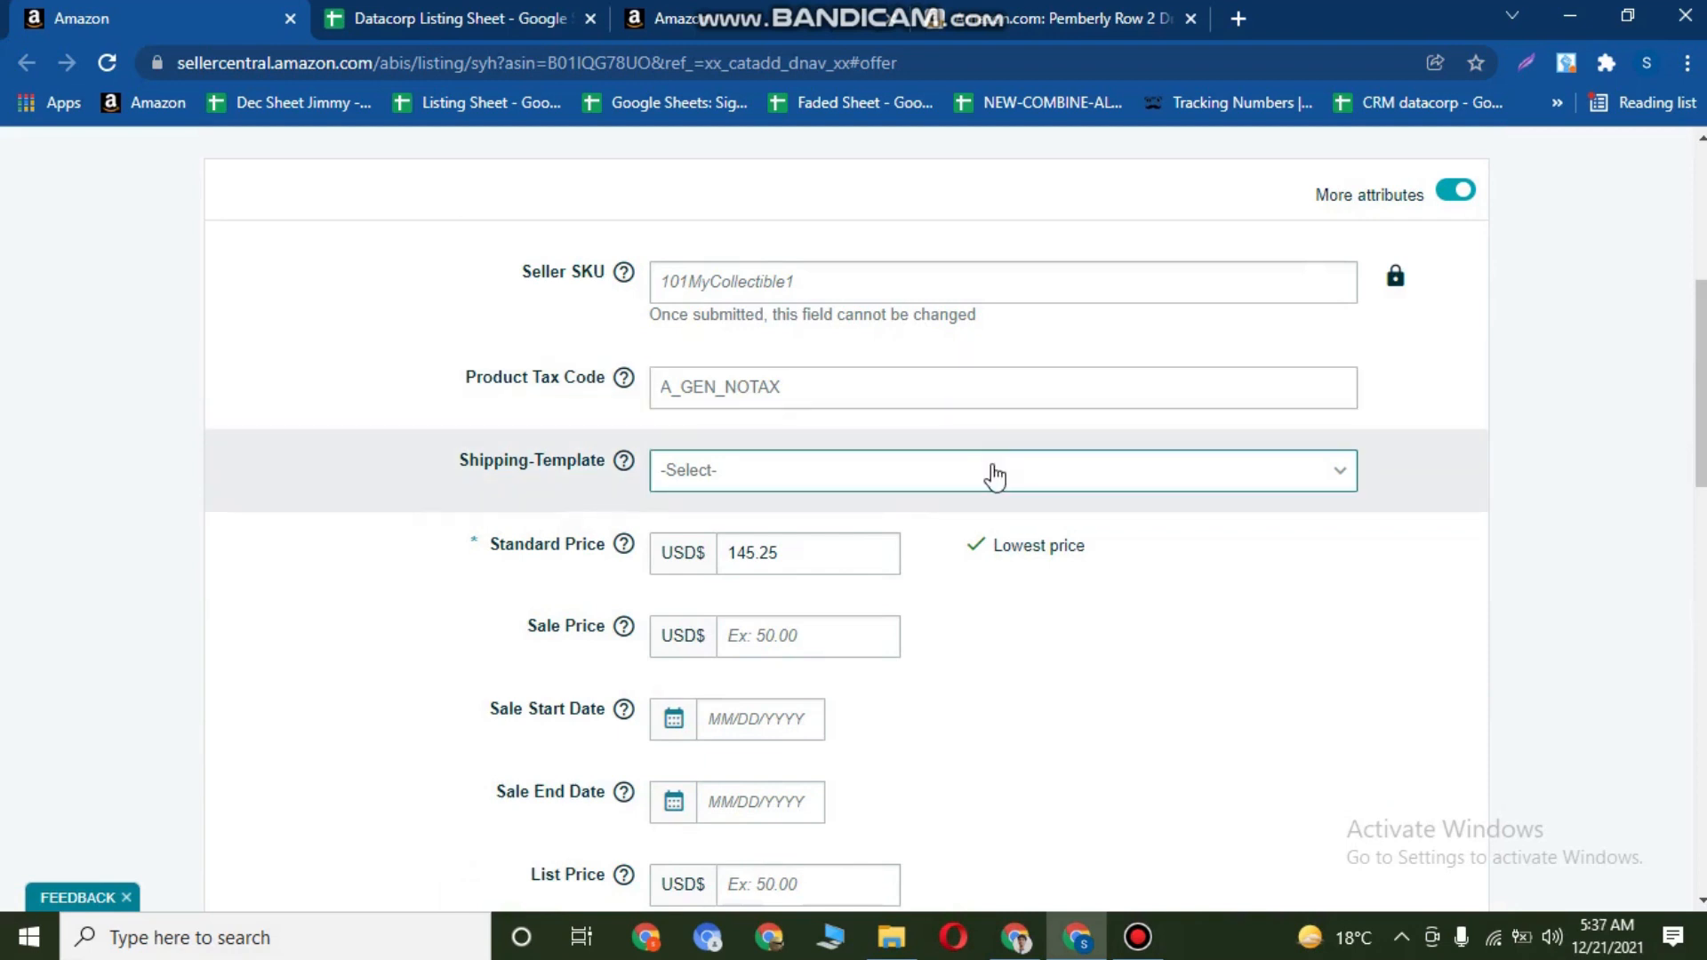
pyautogui.click(992, 471)
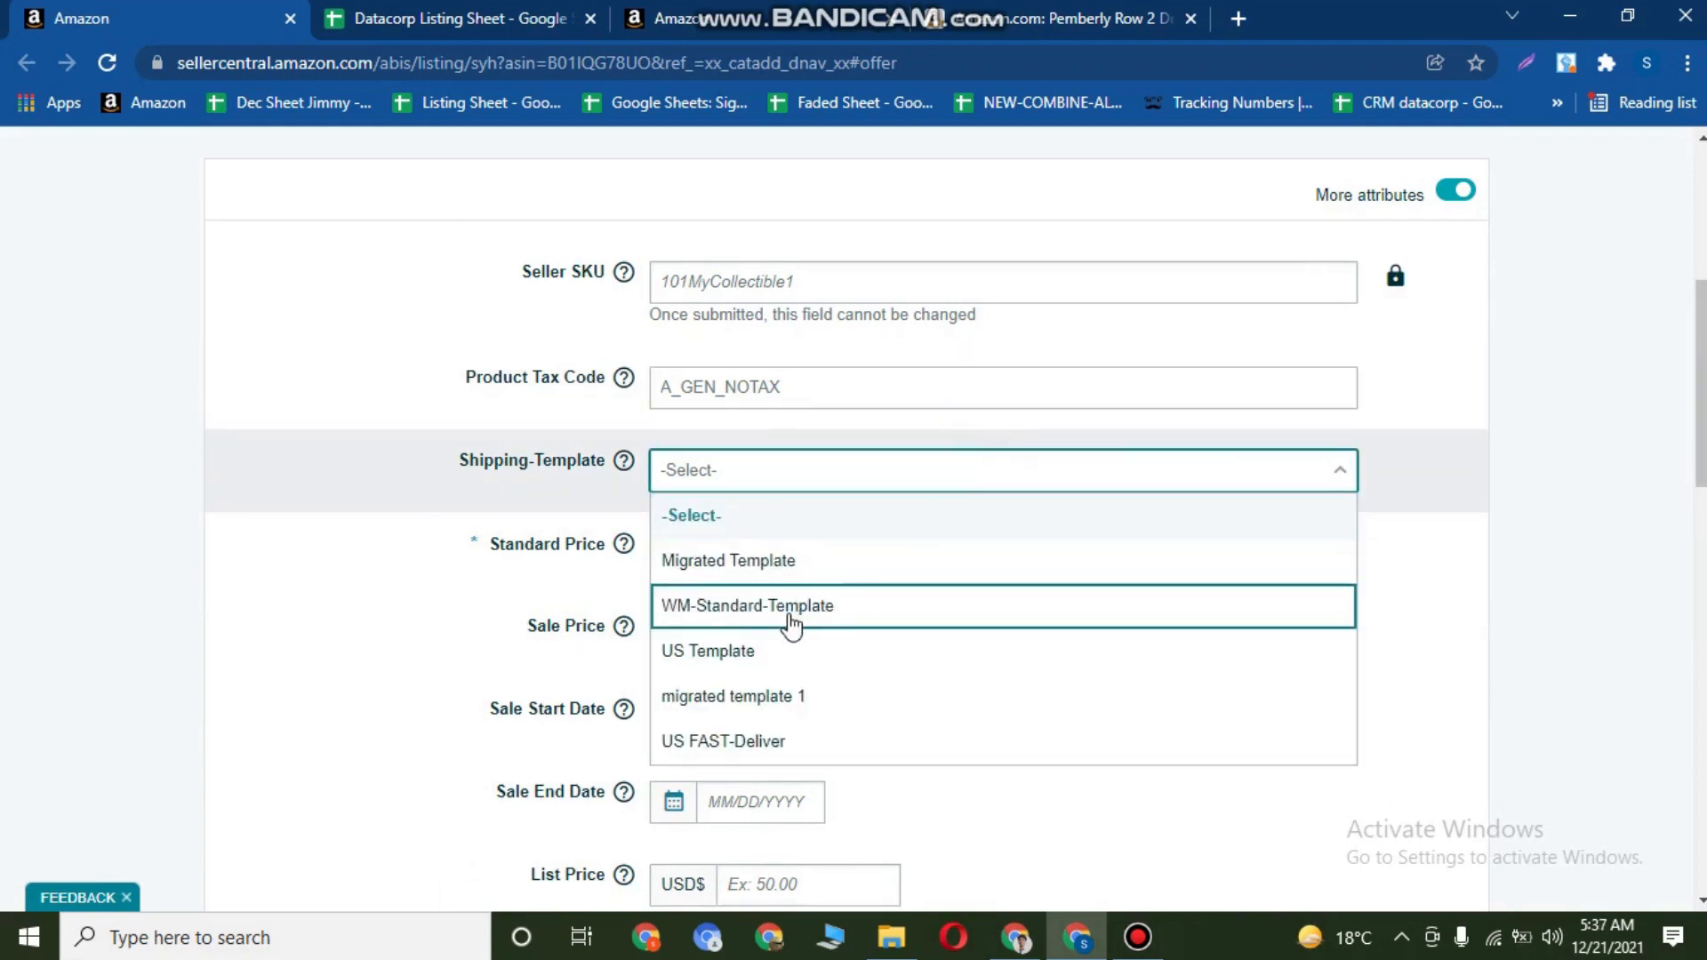
pyautogui.click(790, 625)
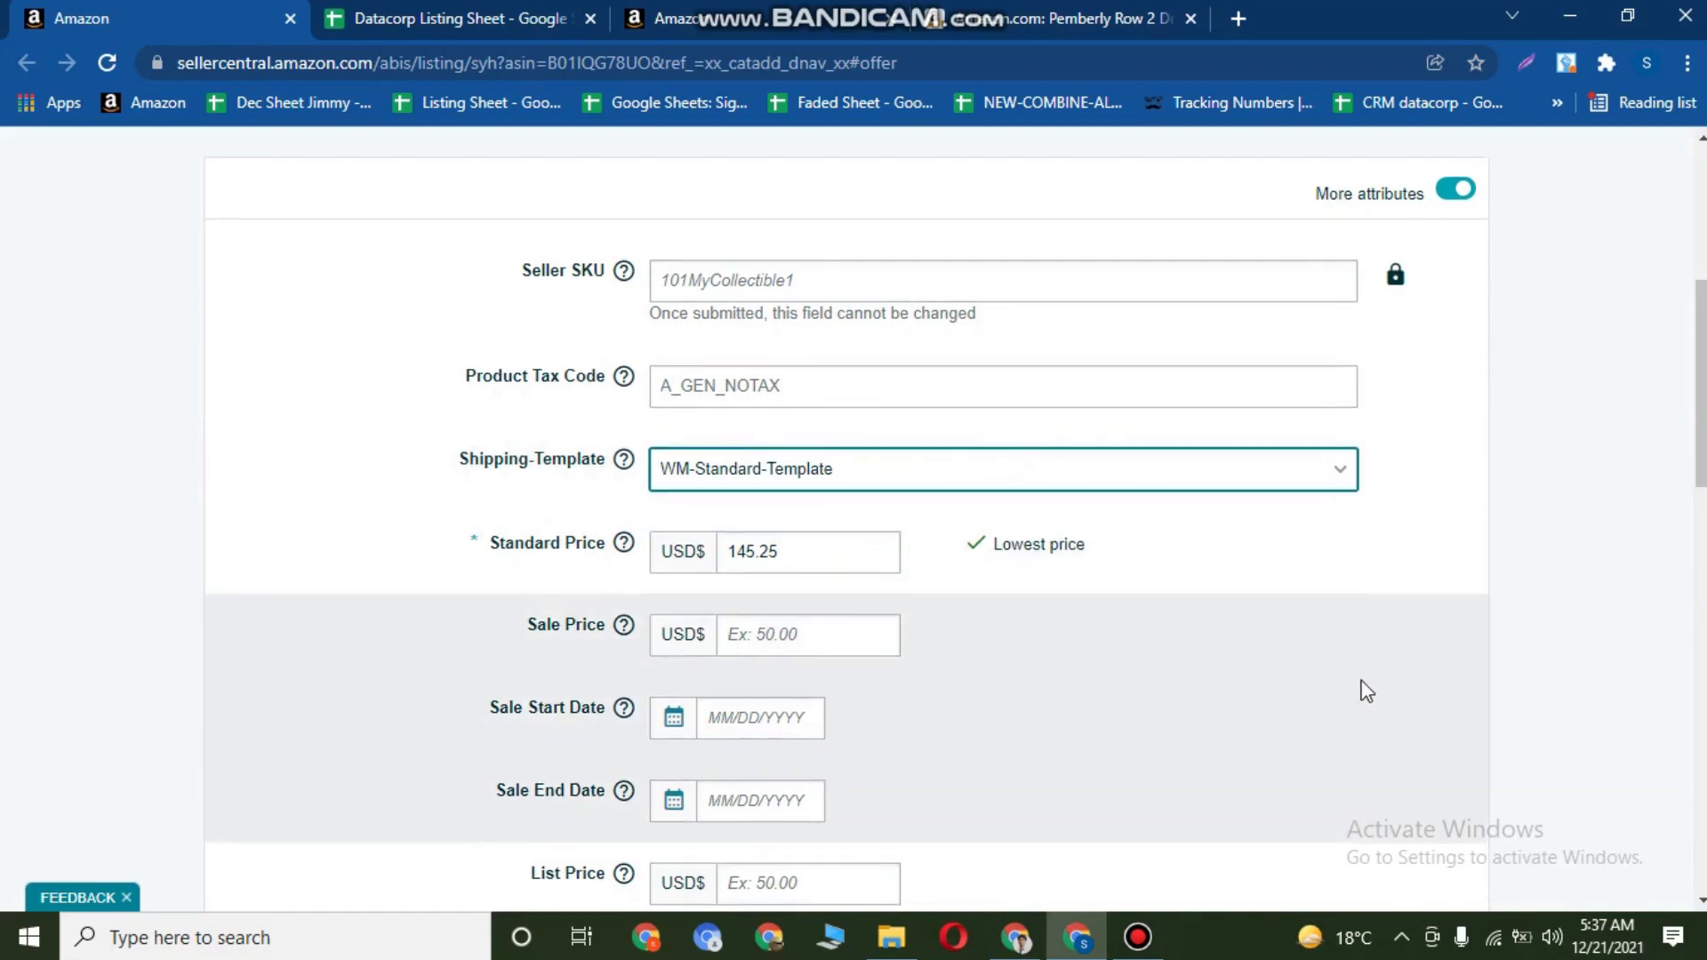
pyautogui.scroll(-14, 1366, 691)
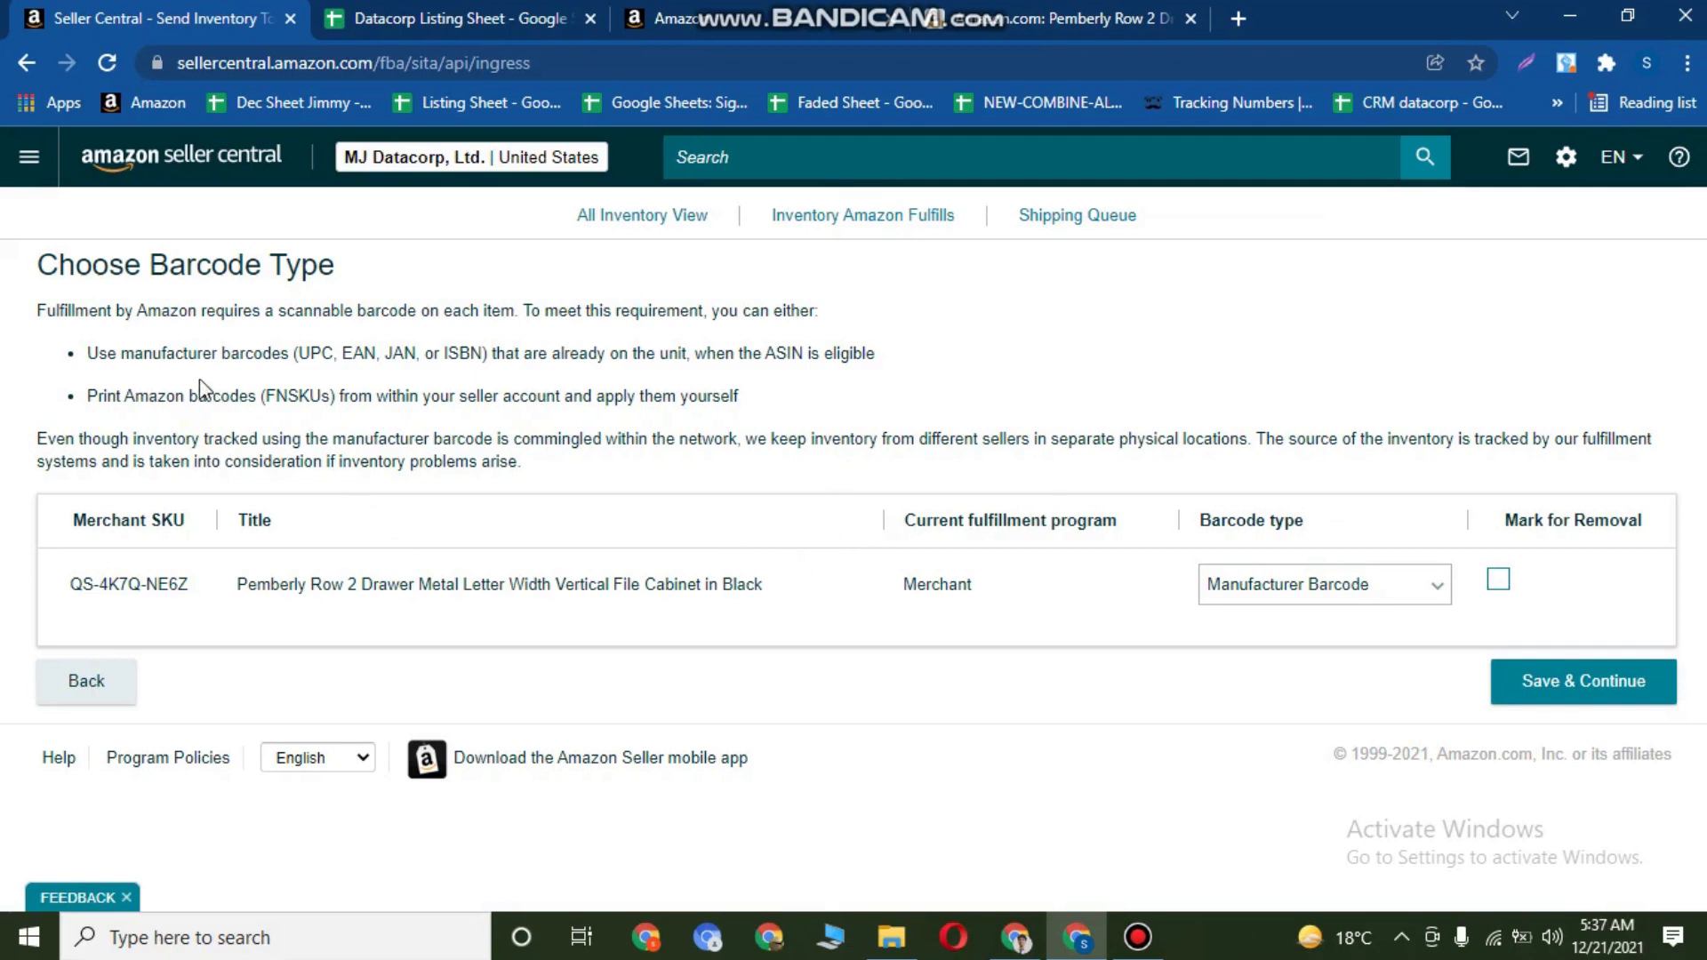
pyautogui.moveTo(1124, 949)
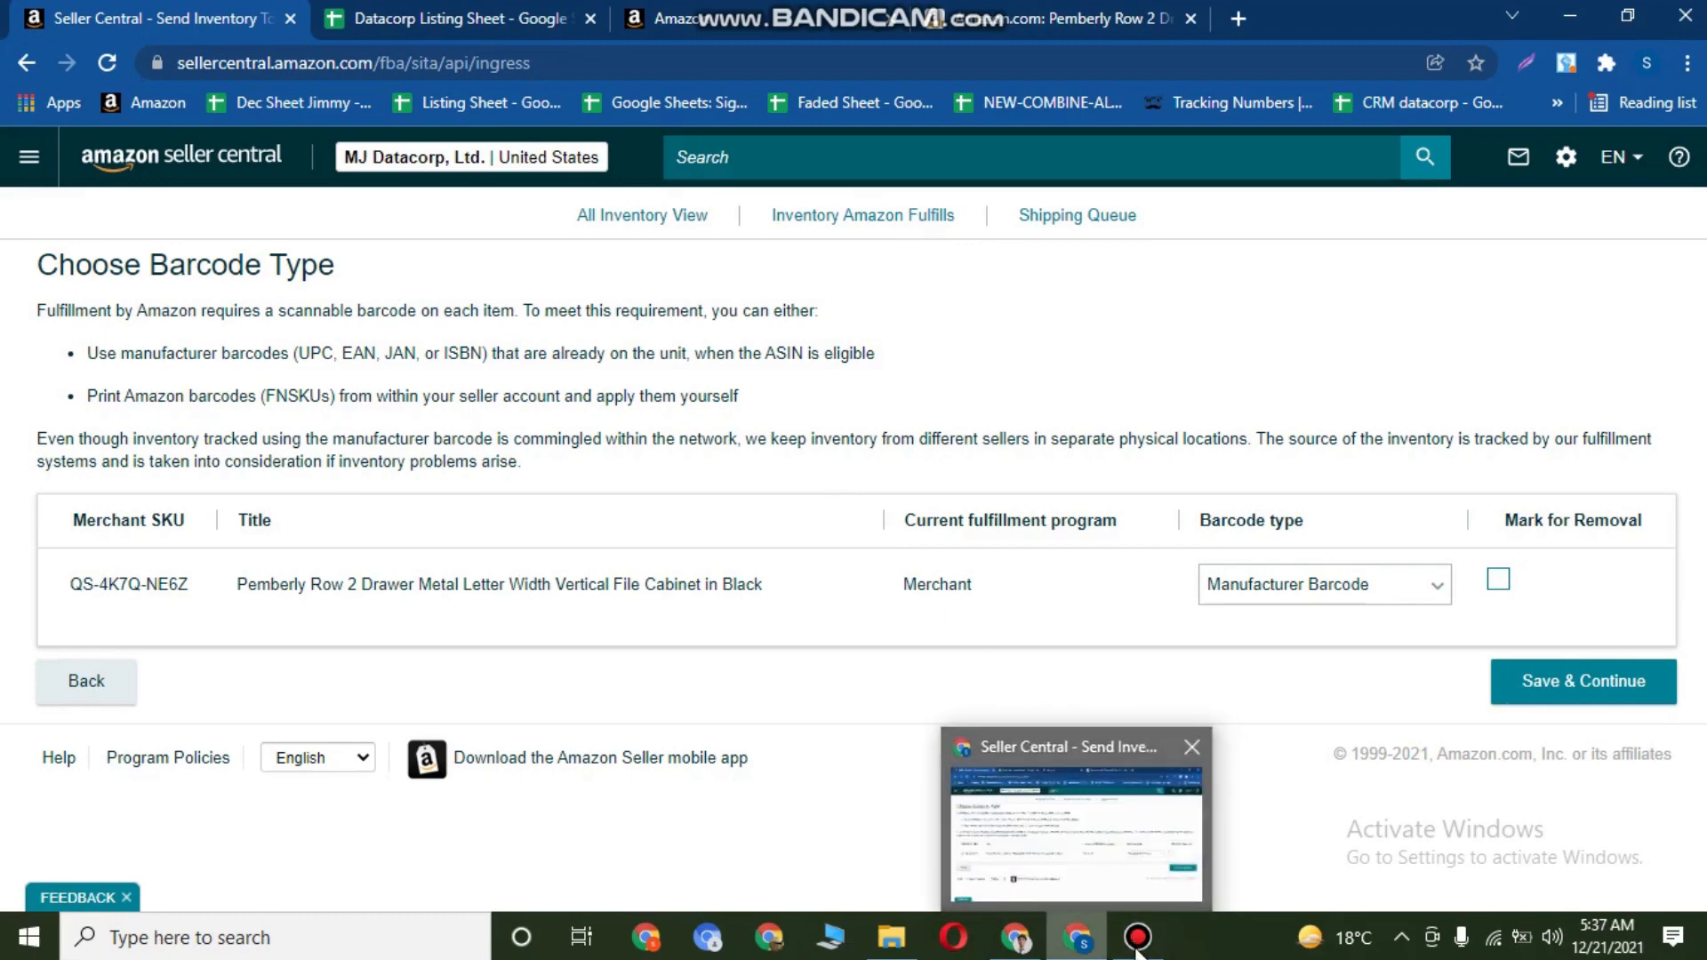
pyautogui.click(1106, 850)
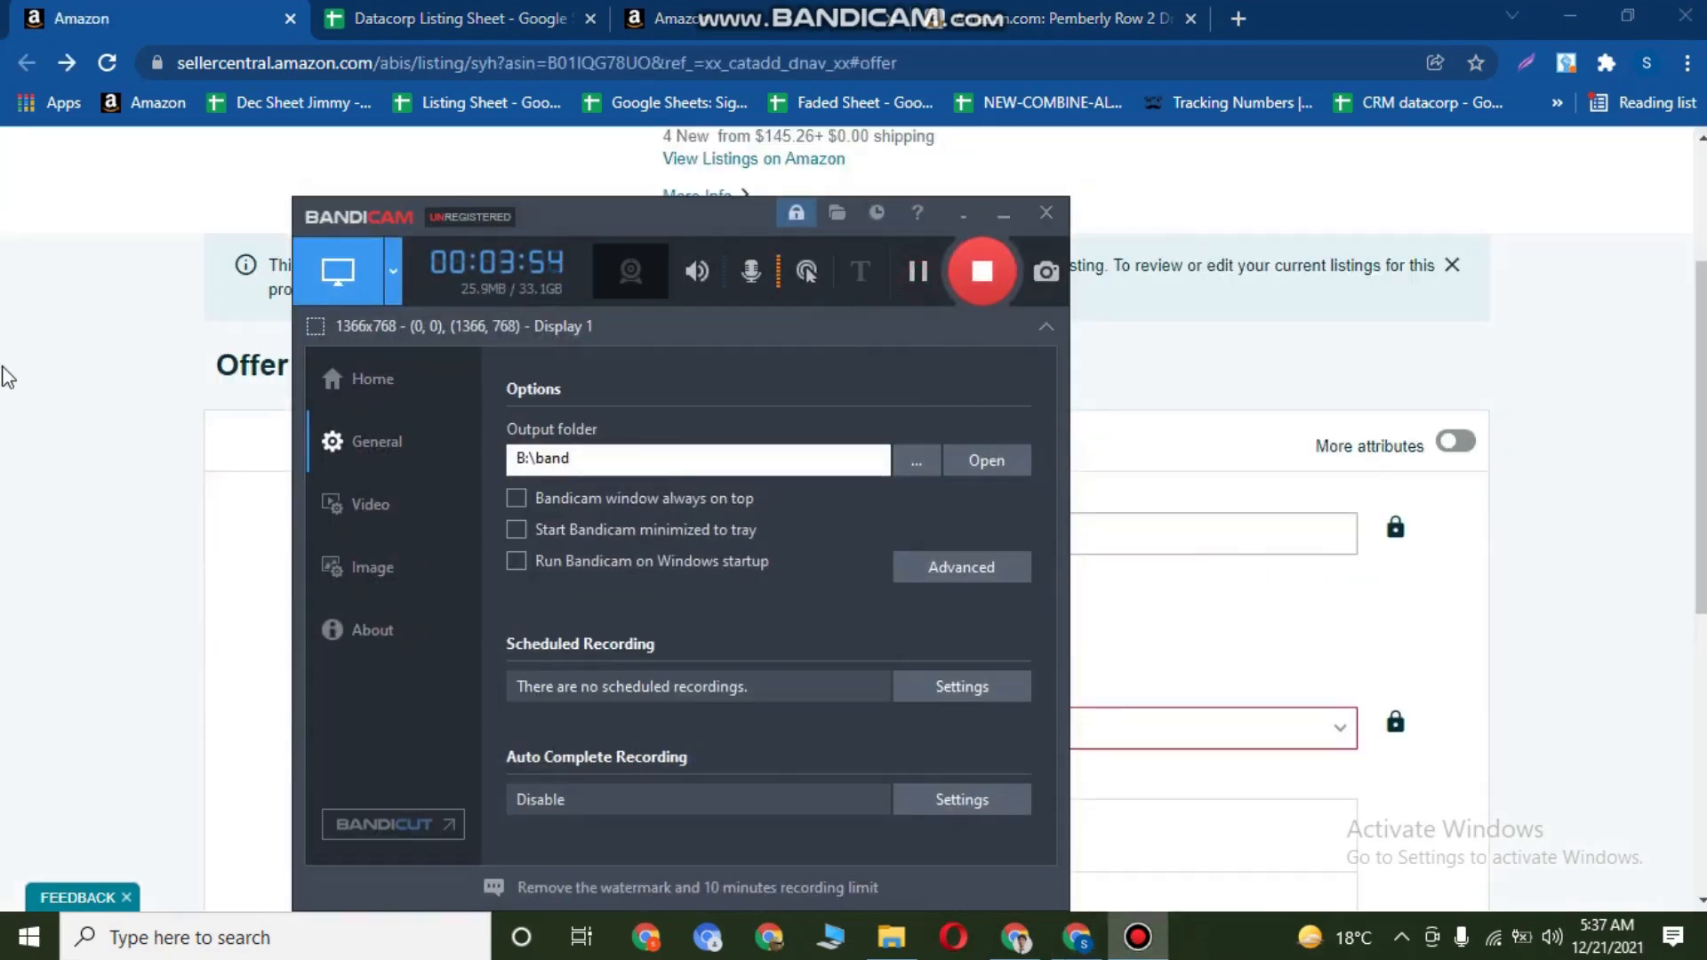
pyautogui.click(4, 366)
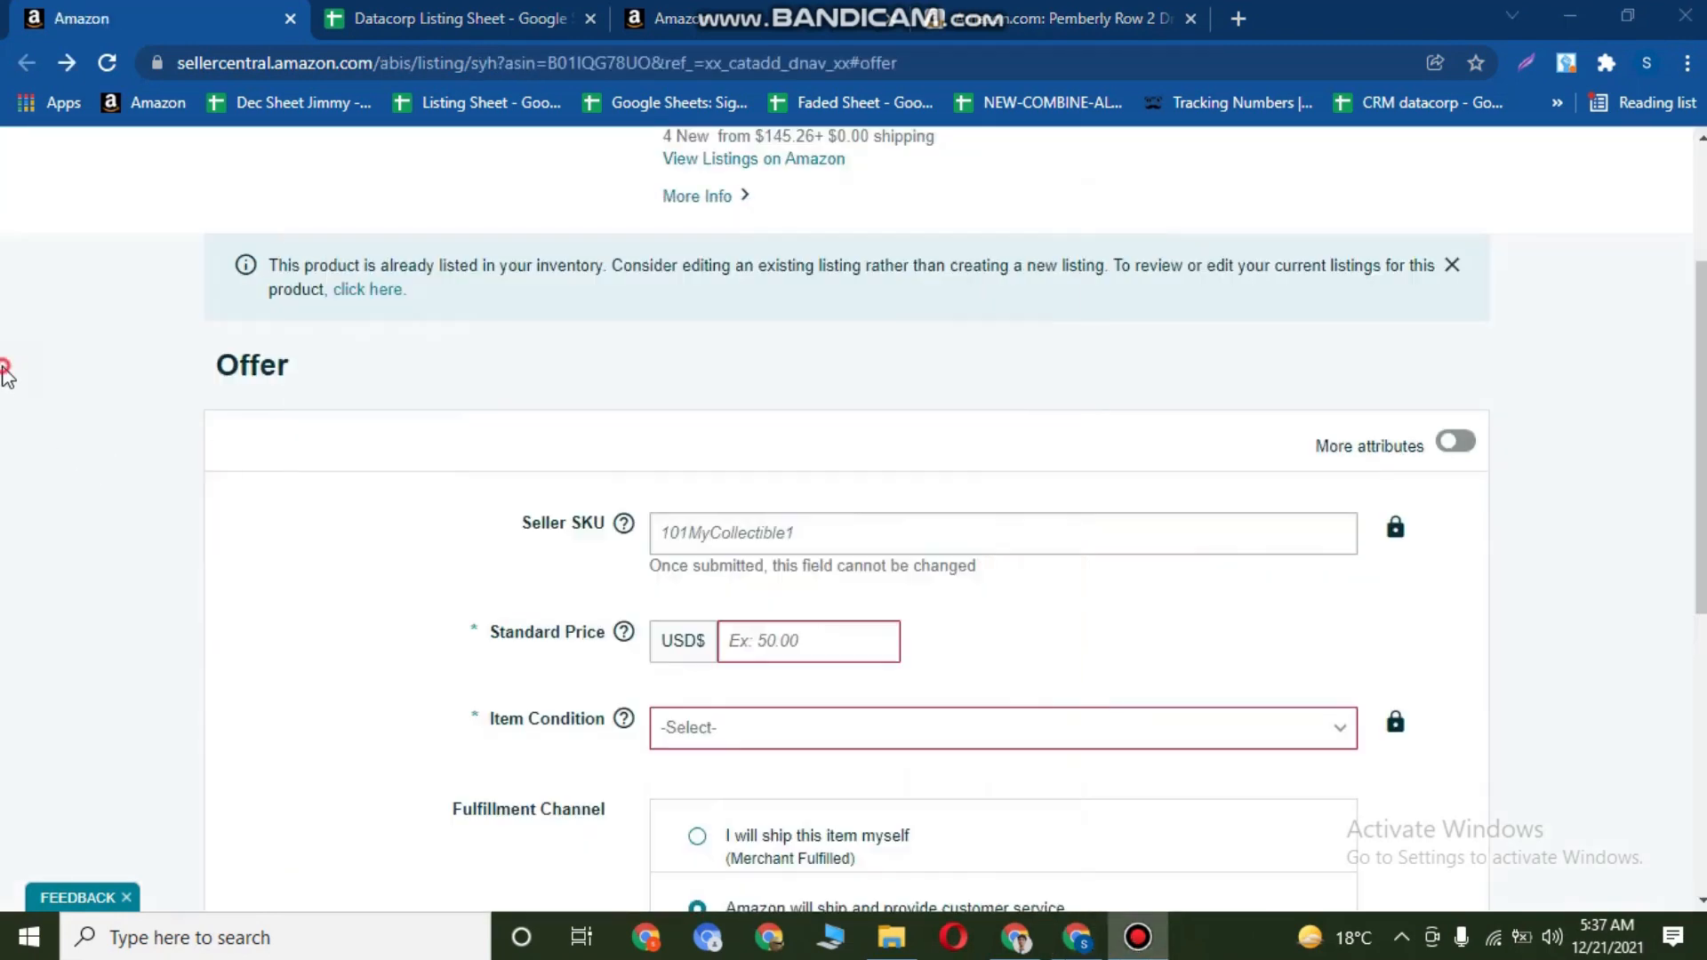
# Set the offer's fulfillment channel to "I will ship this item myself" (Merchant Fulfilled) and its quantity to 10.
pyautogui.scroll(-5, 471, 489)
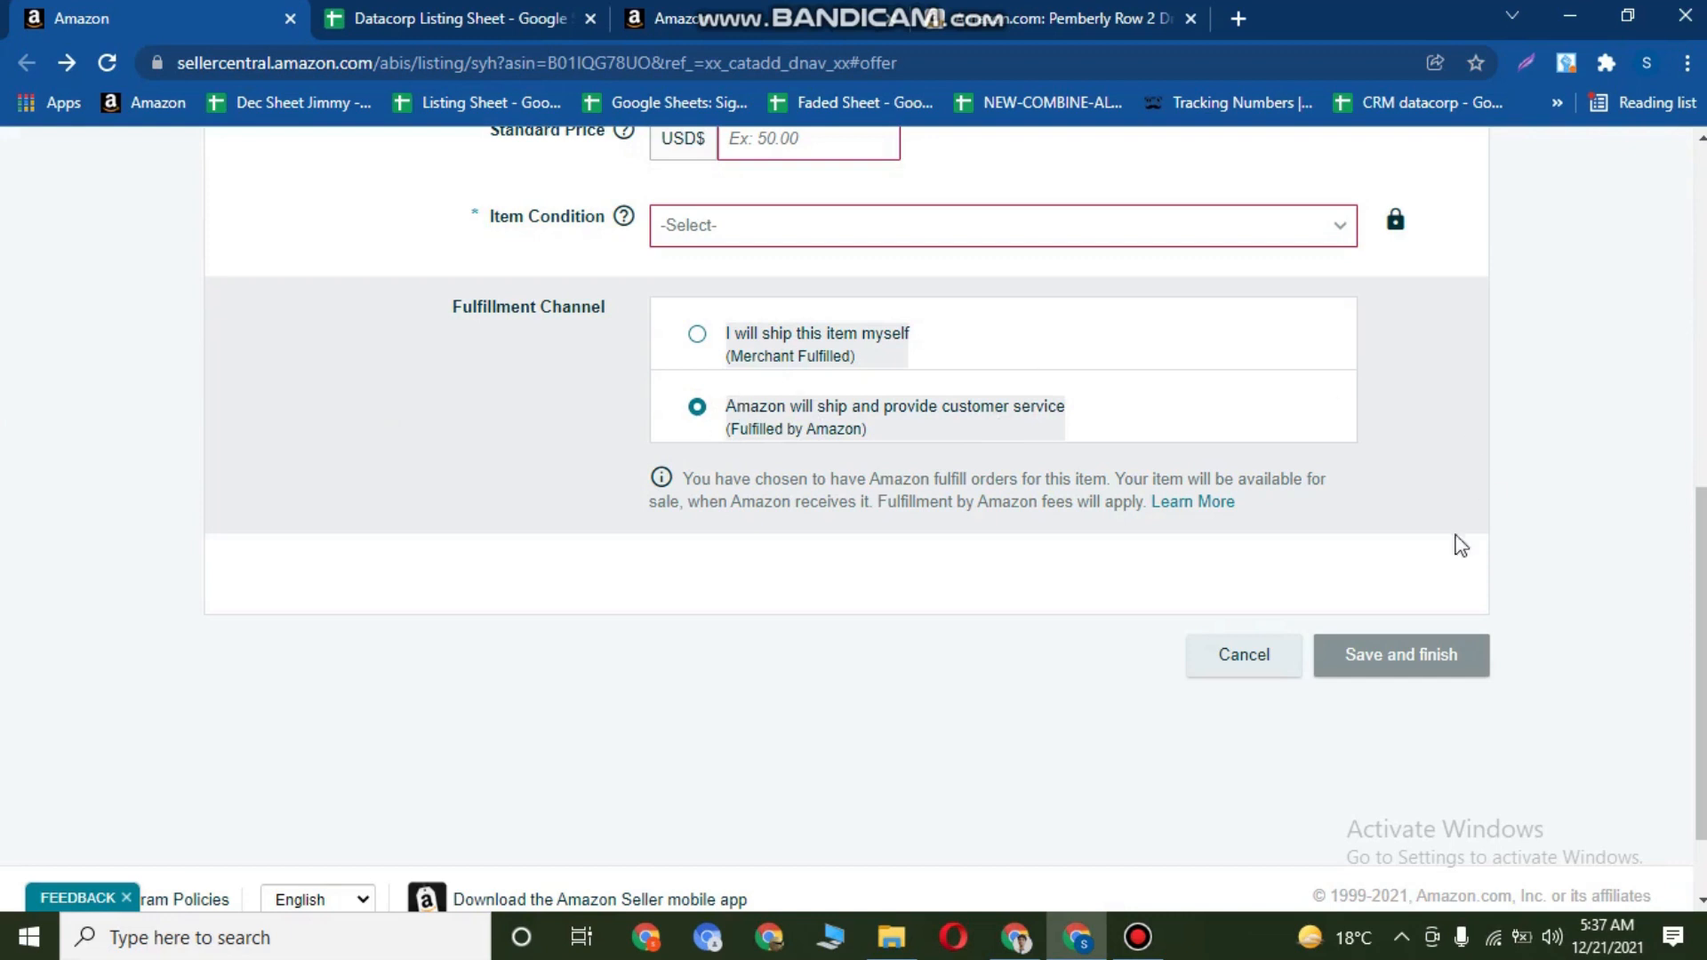
pyautogui.click(736, 340)
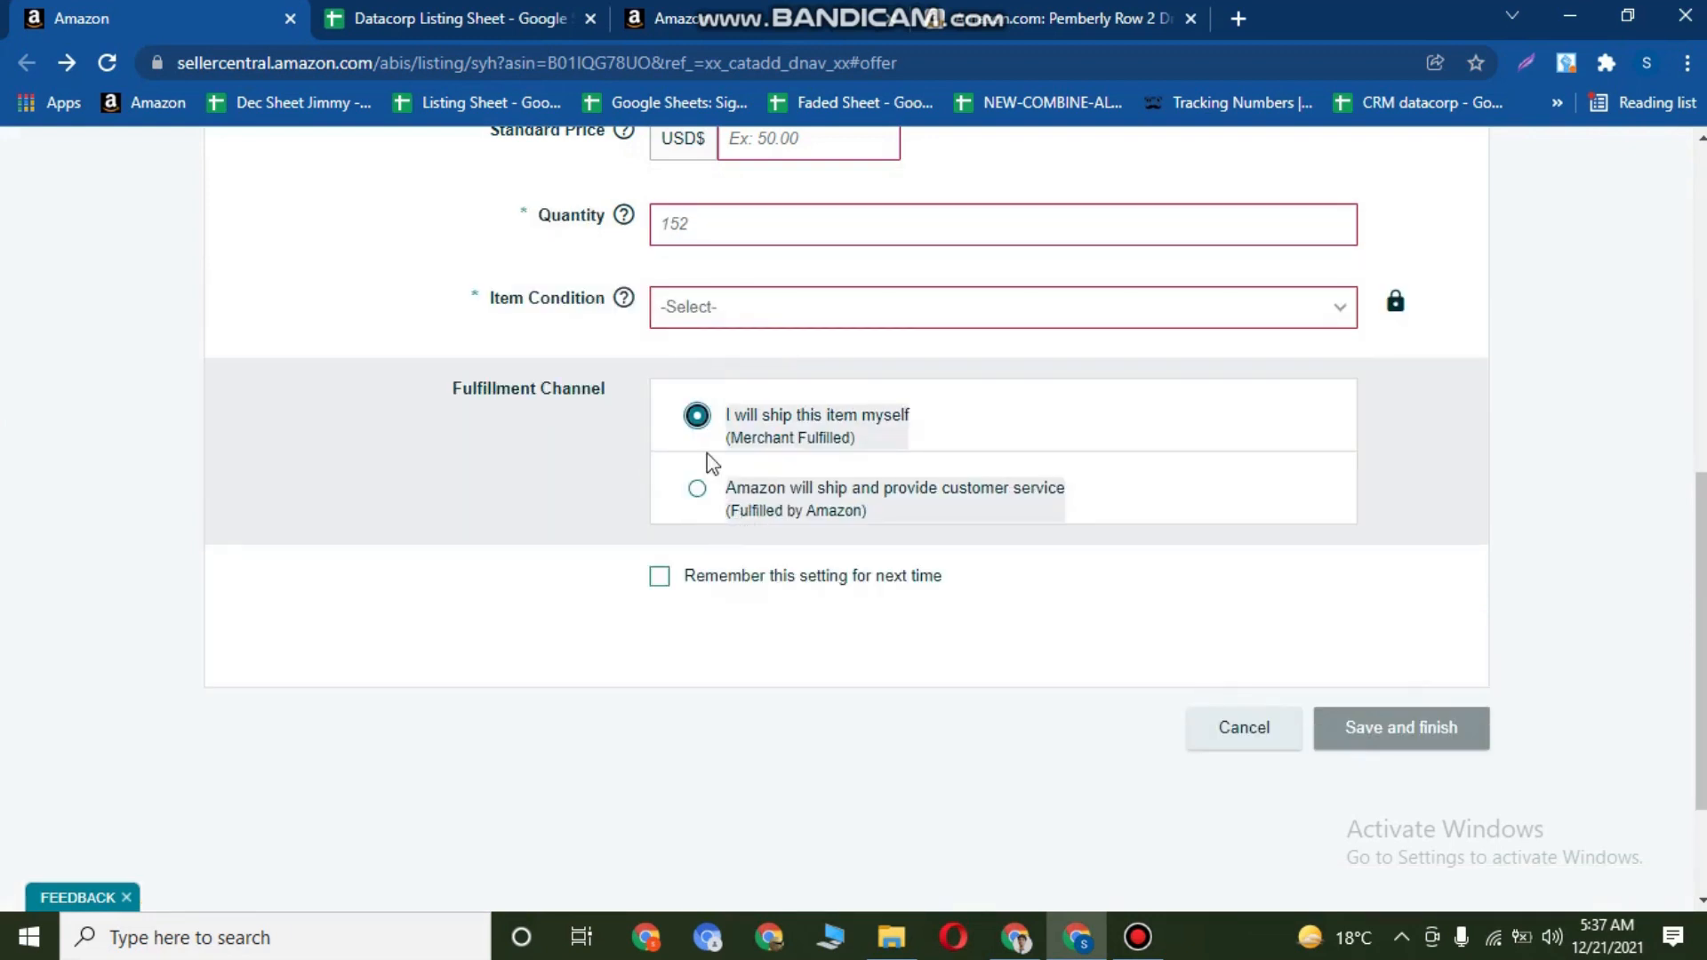
pyautogui.scroll(3, 705, 461)
pyautogui.click(692, 476)
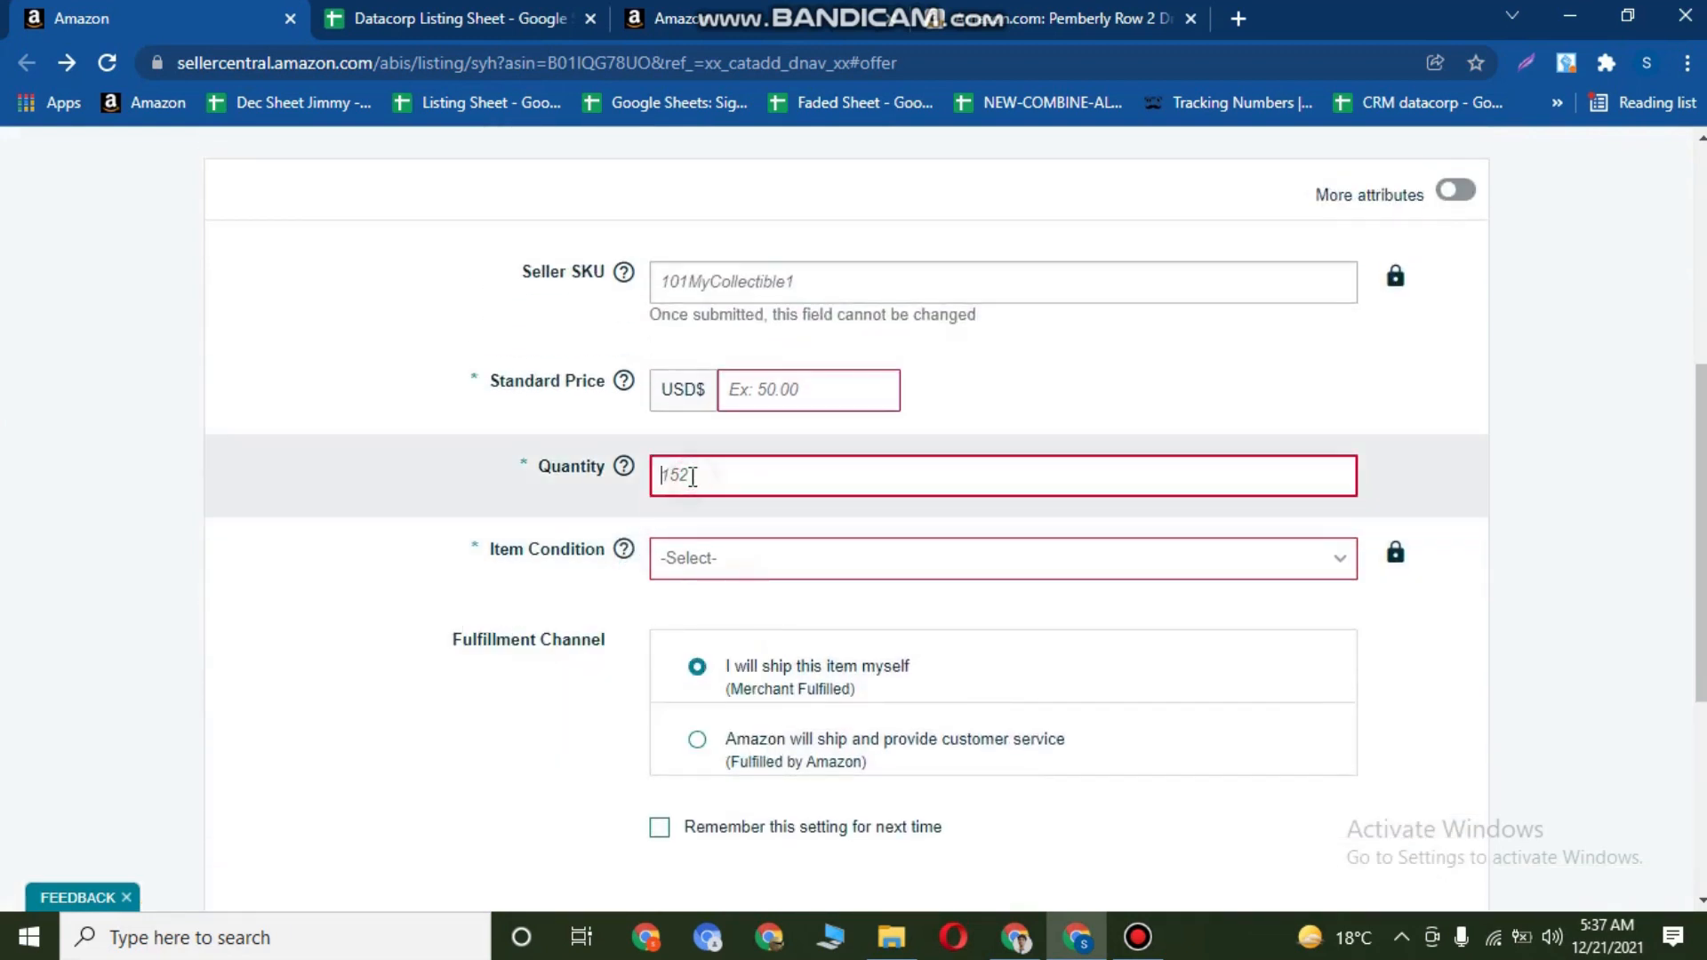
pyautogui.write('10')
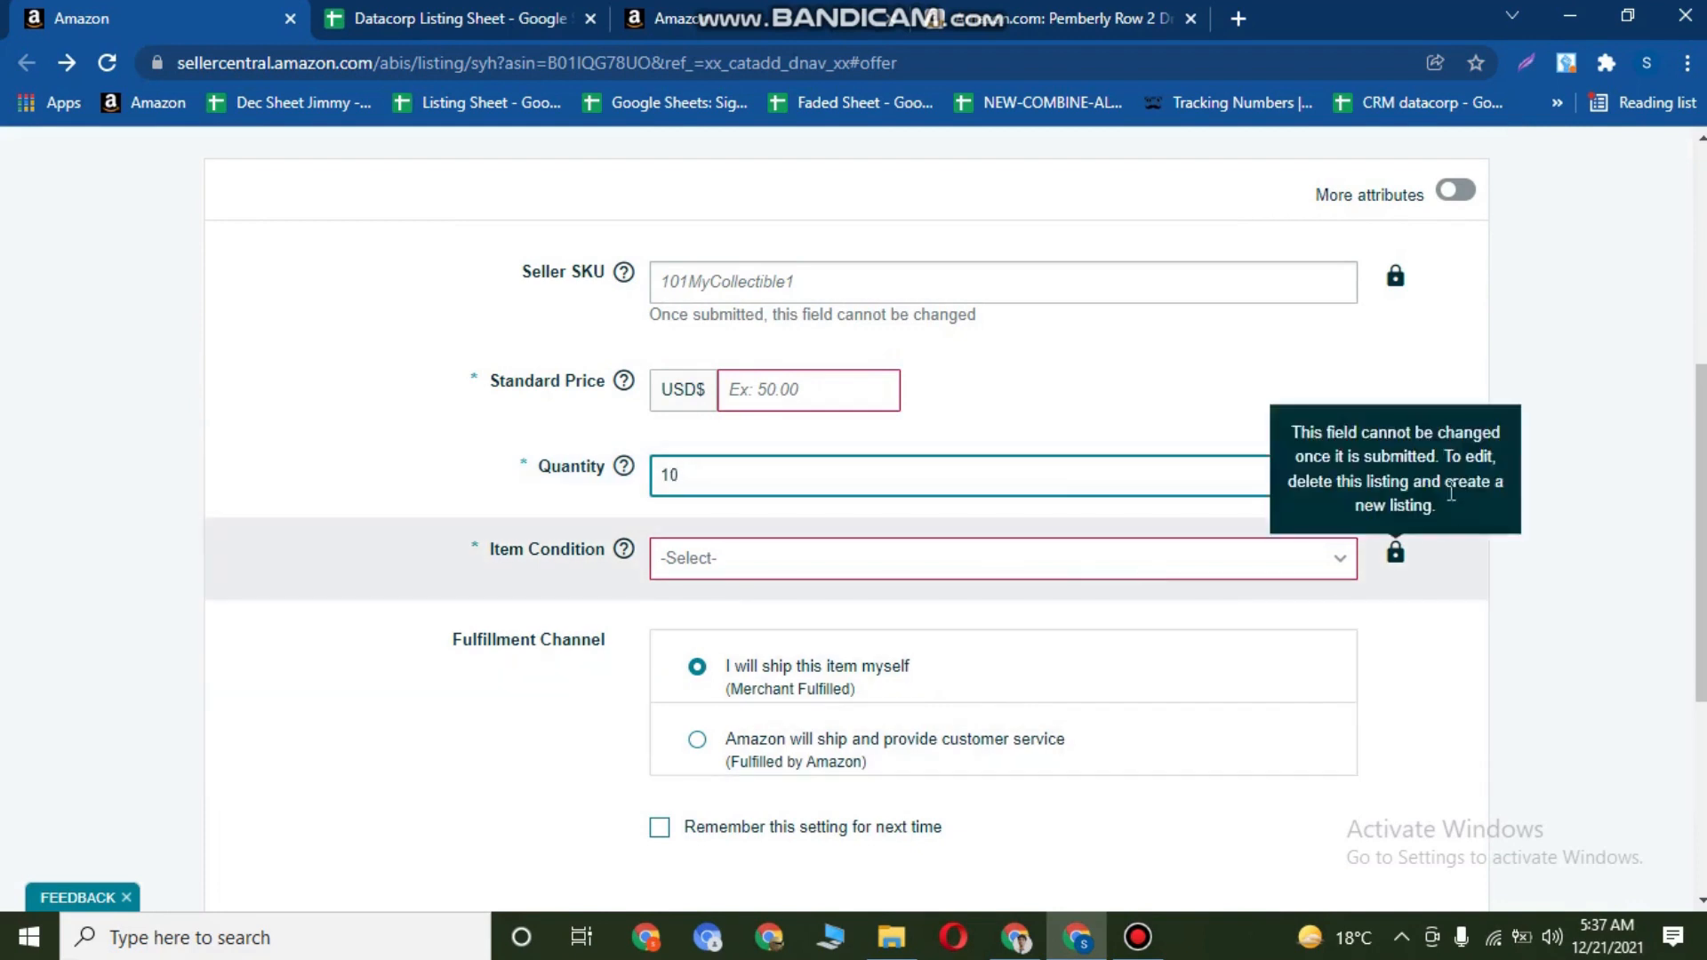
pyautogui.click(1603, 561)
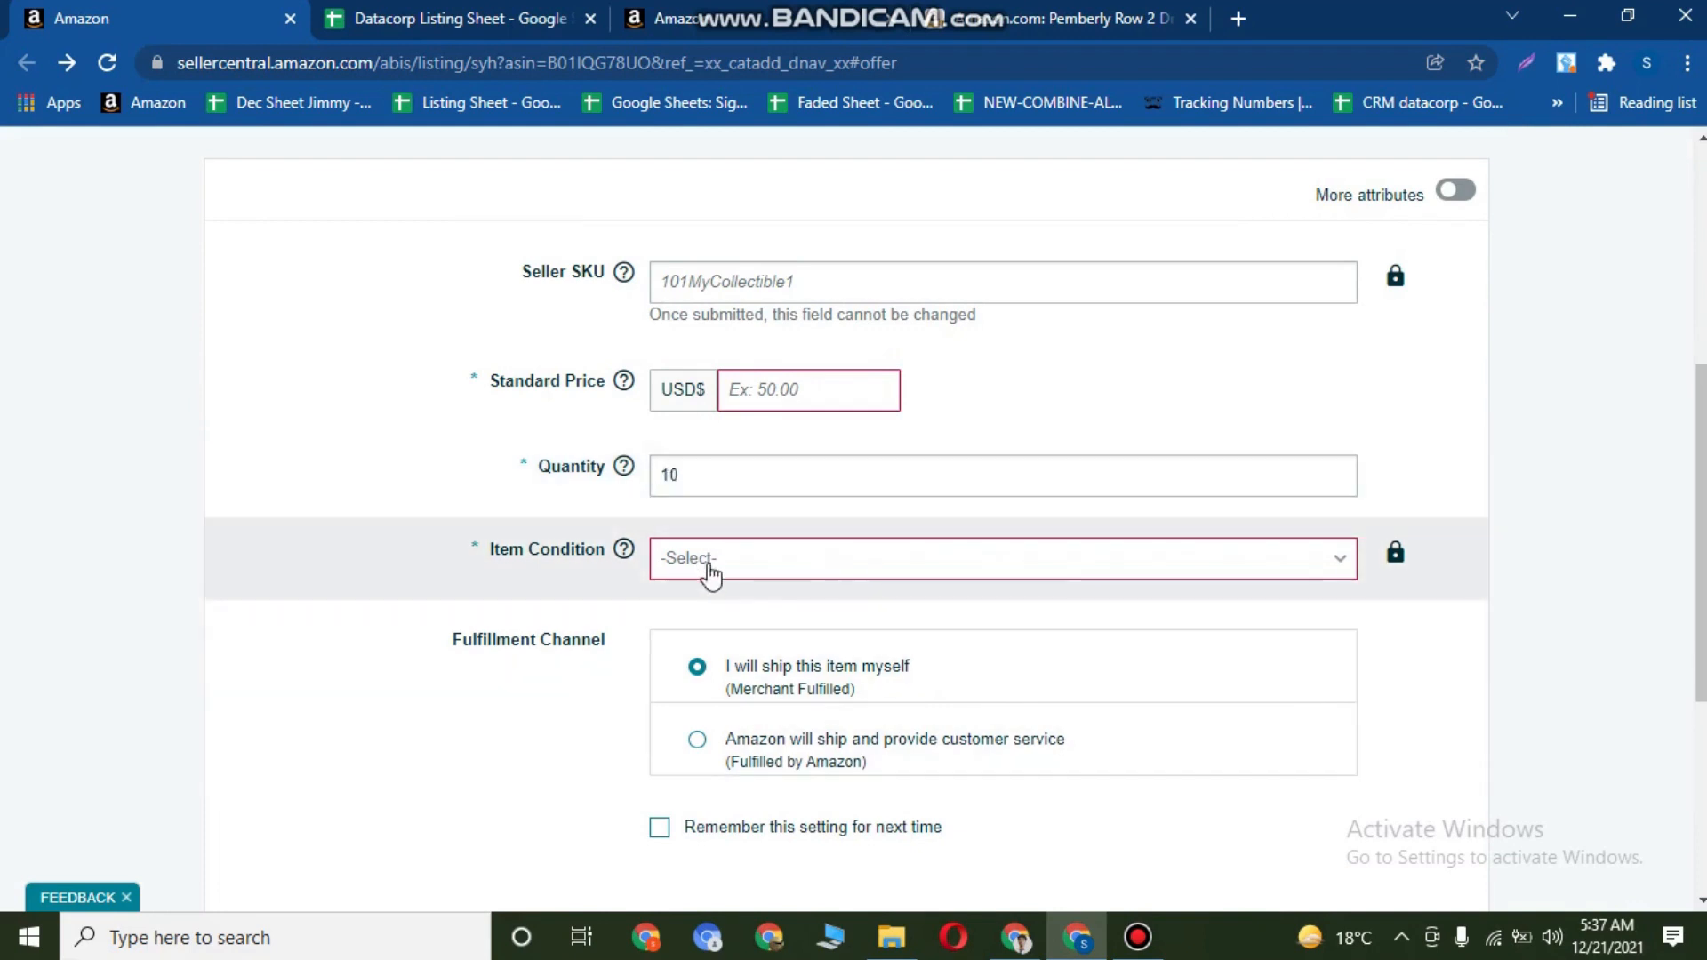
# Set the offer's Item Condition to New.
pyautogui.click(709, 558)
pyautogui.scroll(-1, 720, 819)
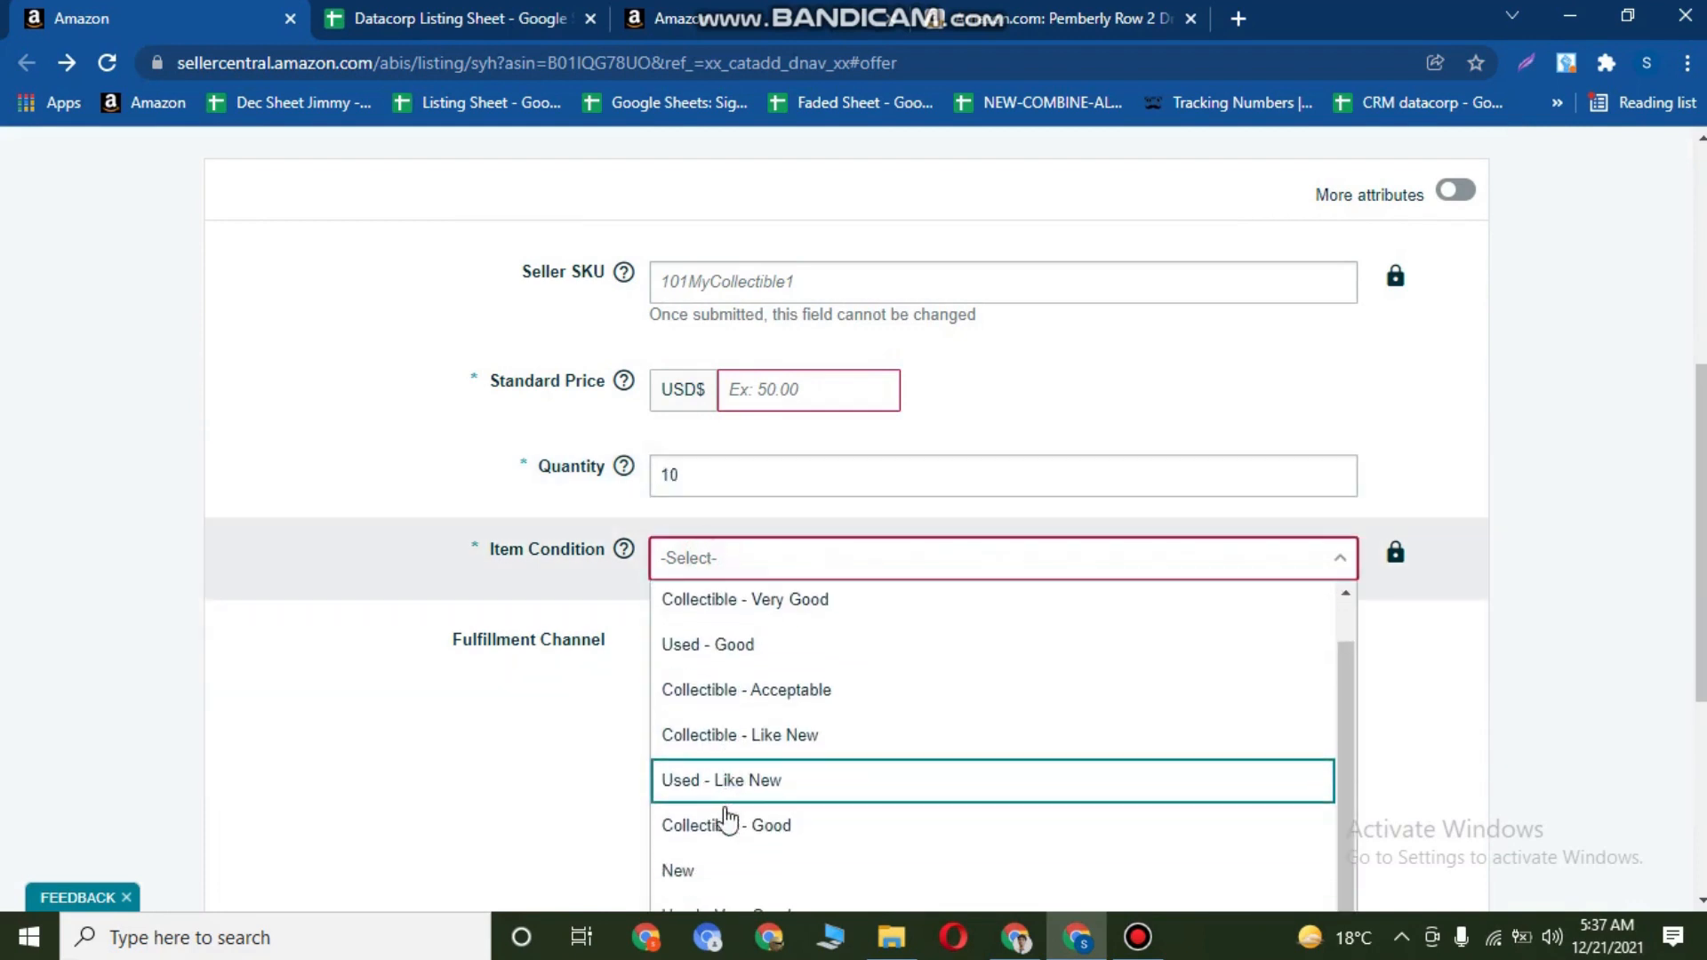
pyautogui.click(714, 870)
pyautogui.scroll(-3, 1074, 622)
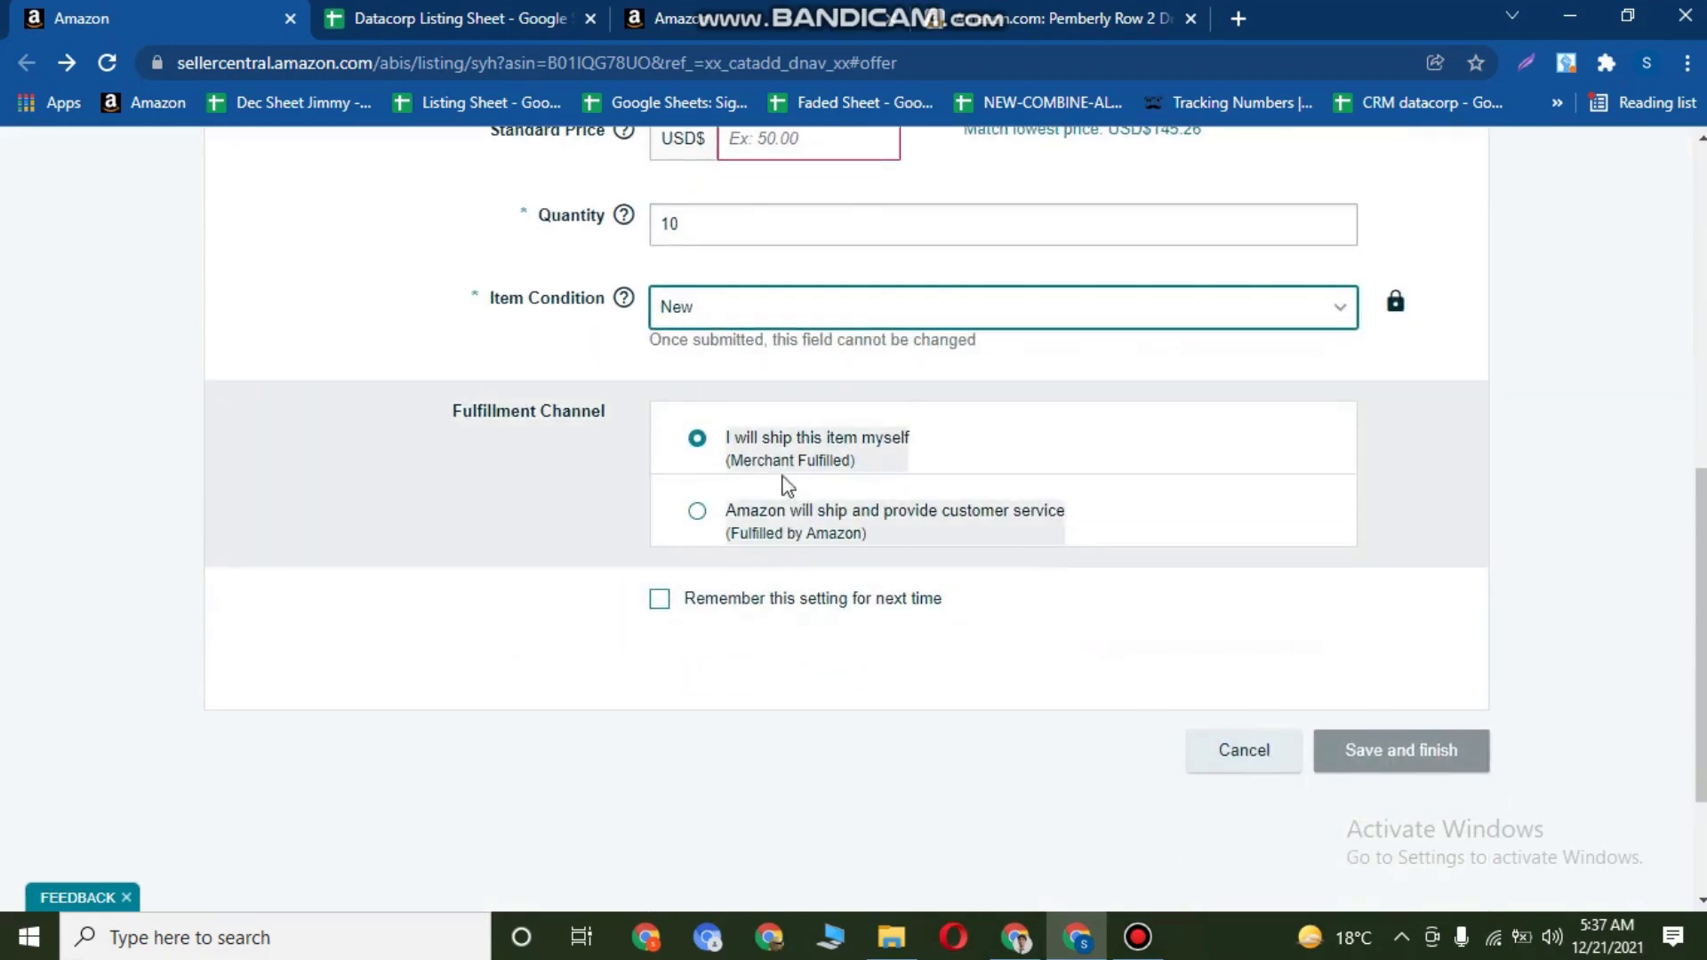
# Set the offer's Standard Price to USD 145.25, one cent below the lowest competing marketplace offer.
pyautogui.scroll(4, 1053, 503)
pyautogui.click(785, 522)
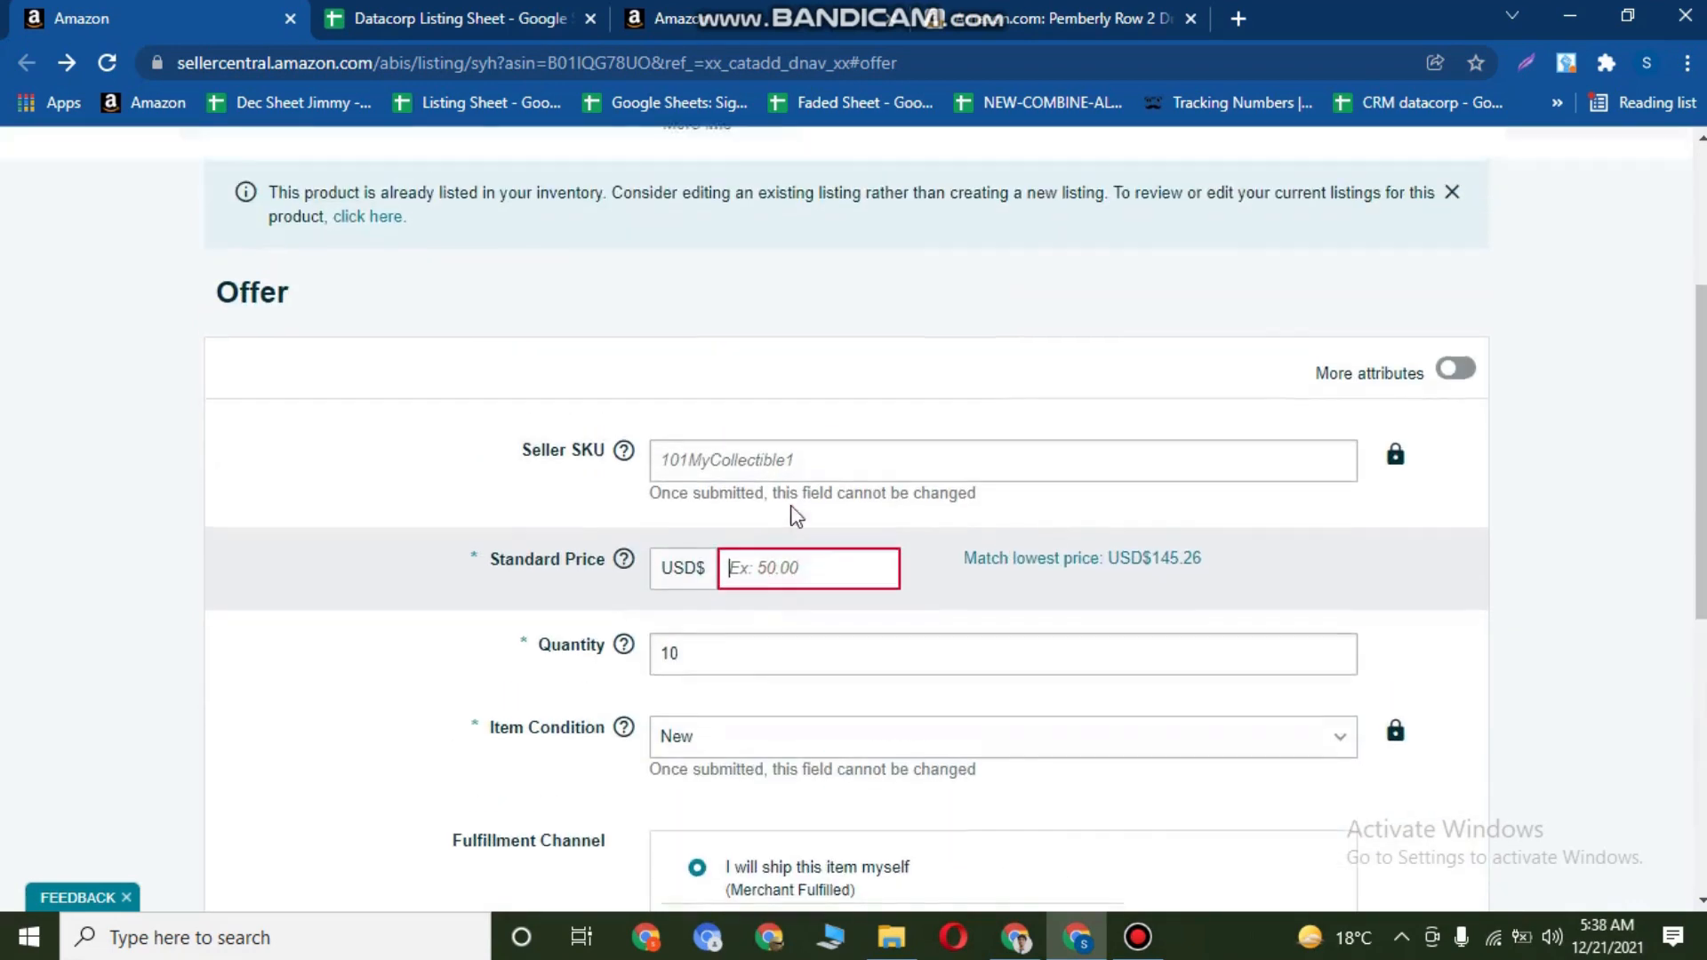
pyautogui.scroll(3, 769, 293)
pyautogui.moveTo(762, 262); pyautogui.dragTo(809, 261)
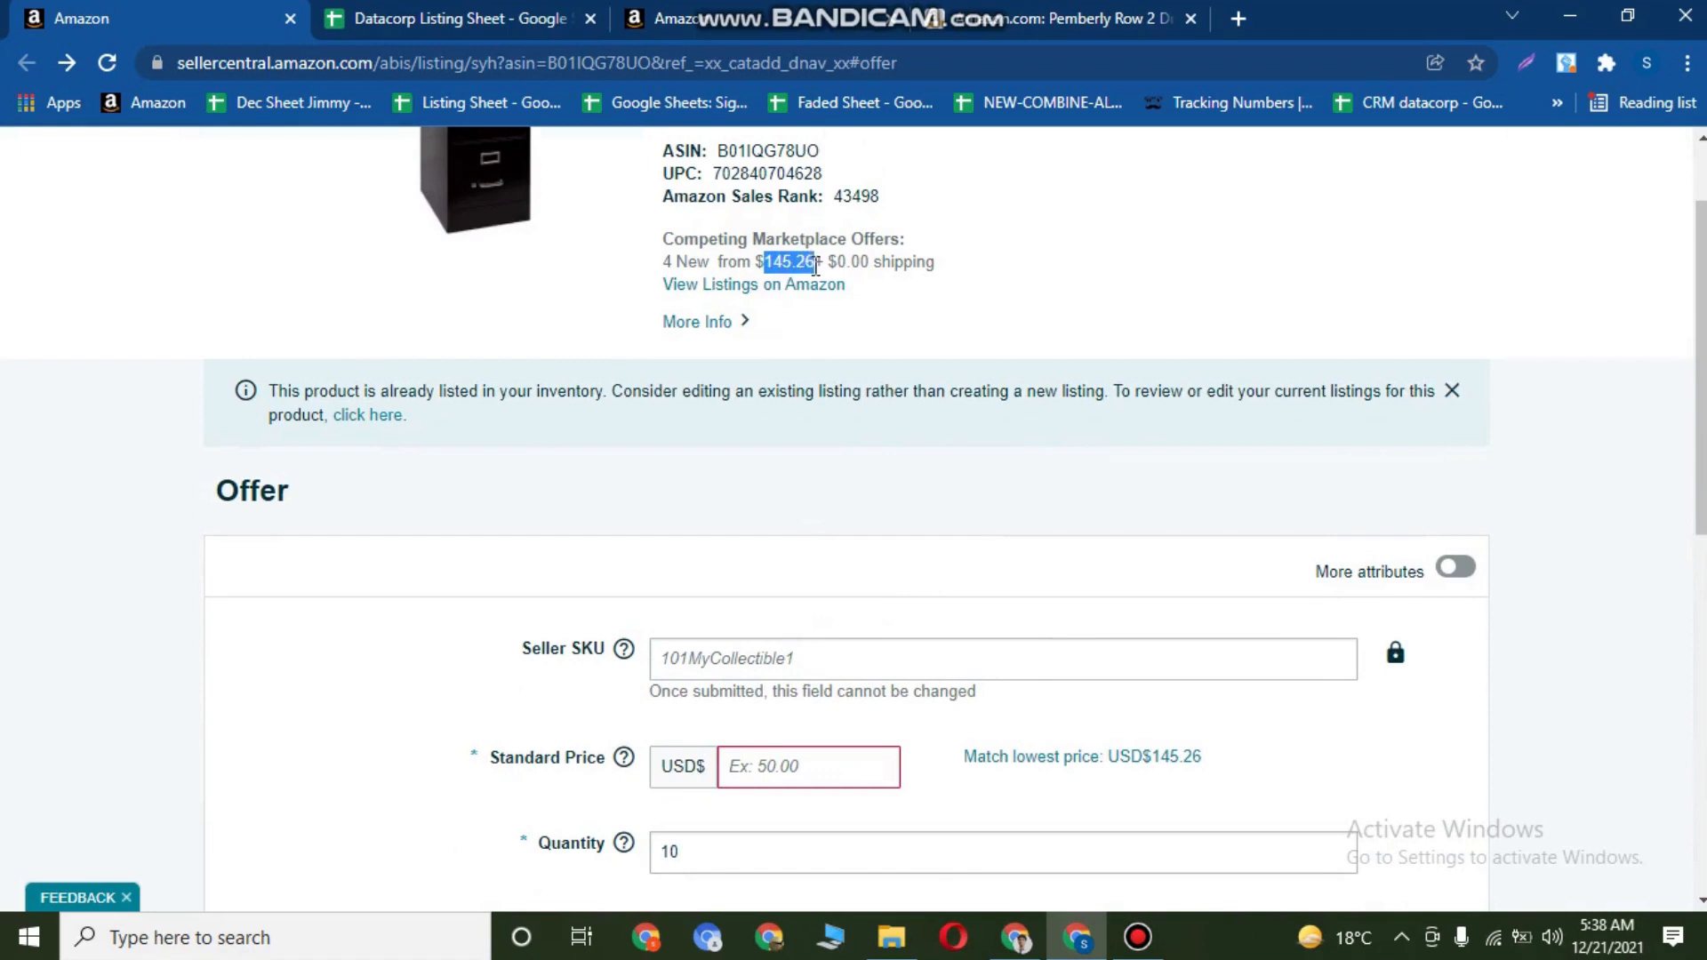
pyautogui.rightClick(794, 277)
pyautogui.click(822, 285)
pyautogui.click(782, 758)
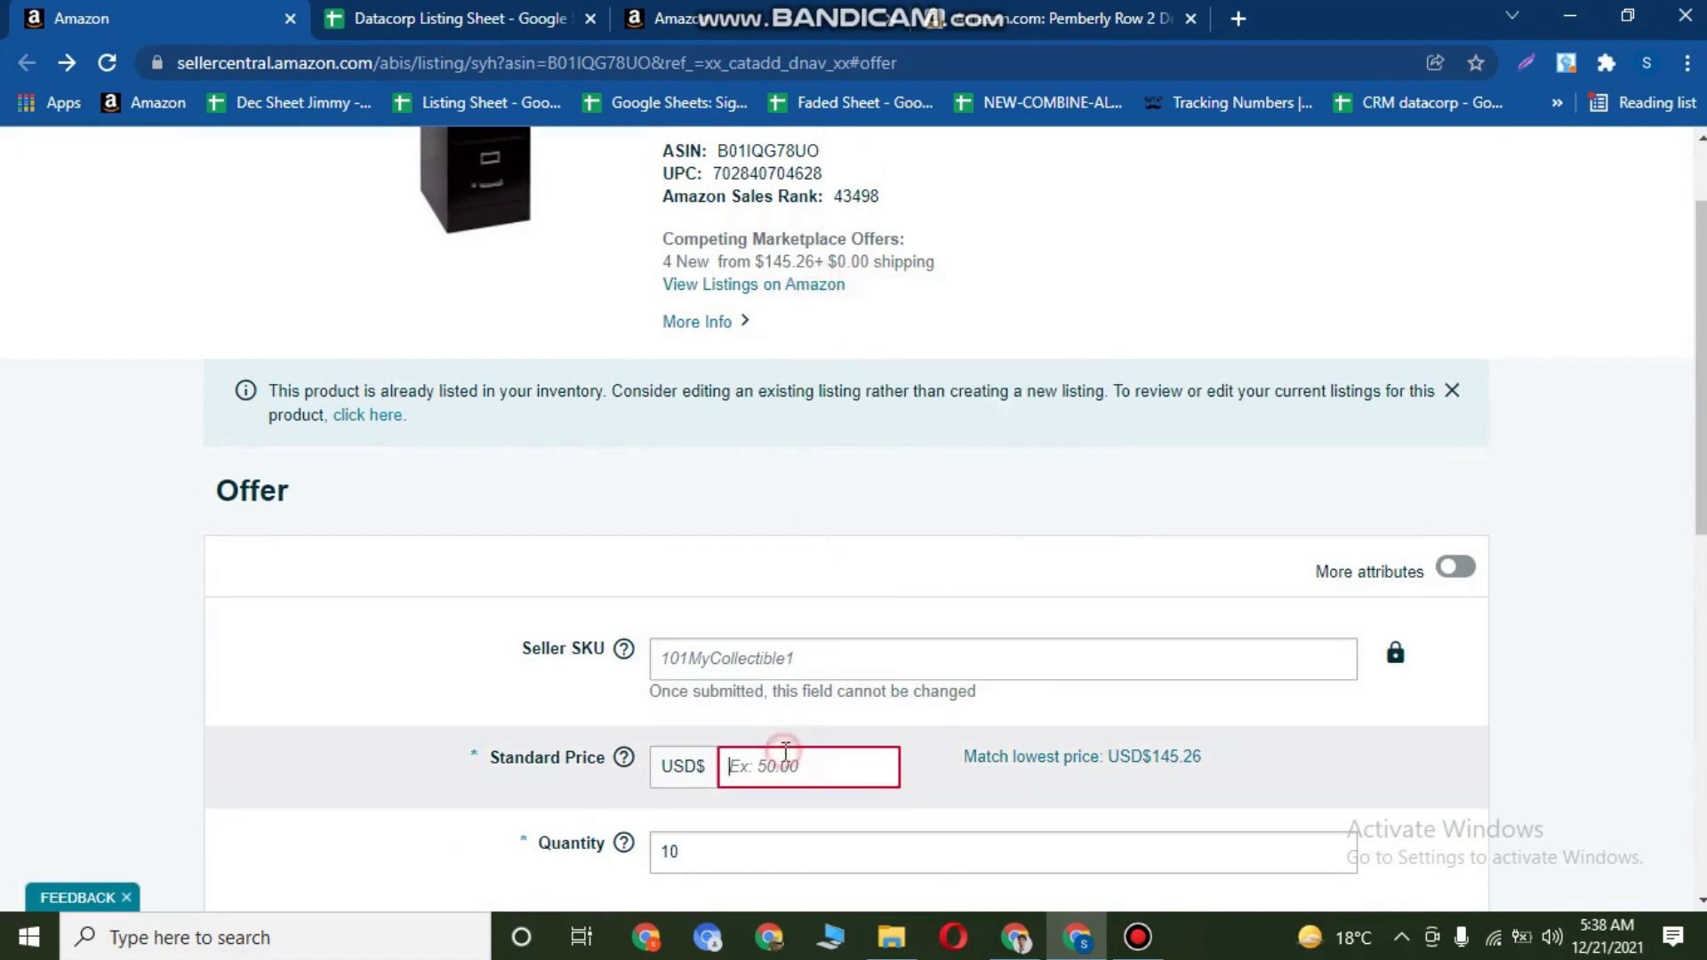
pyautogui.hotkey('ctrl', 'v')
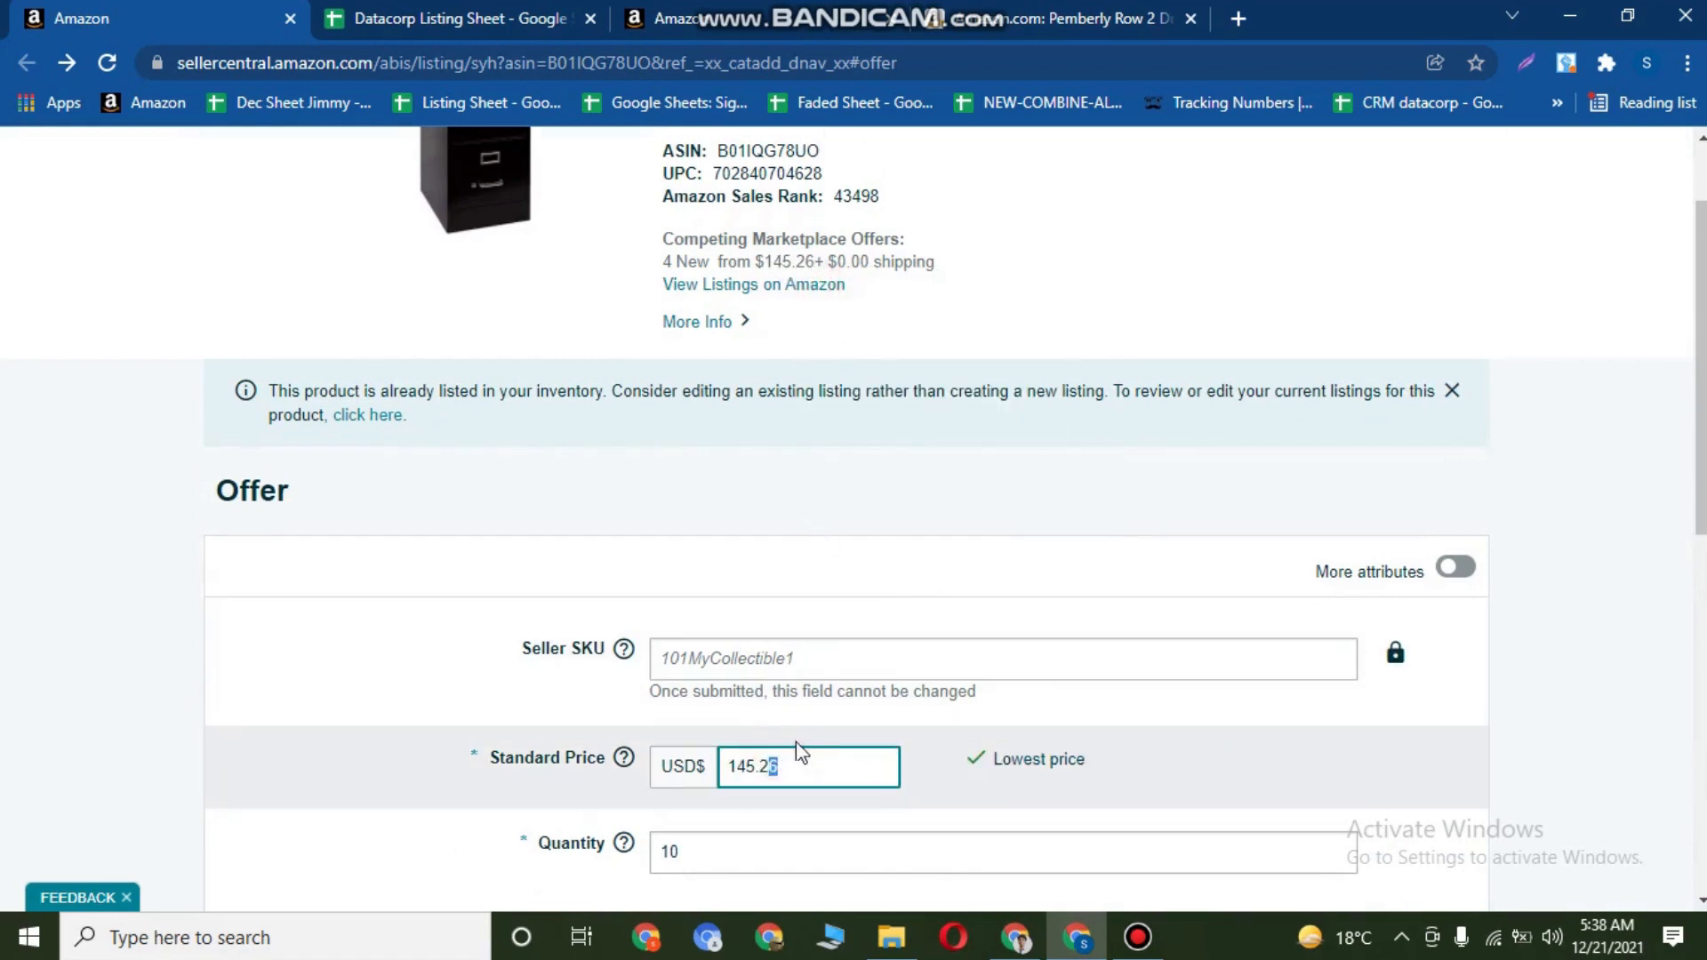
pyautogui.click(1433, 741)
# Show the additional offer attributes and assign WM-Standard-Template as the shipping template.
pyautogui.scroll(-3, 1337, 553)
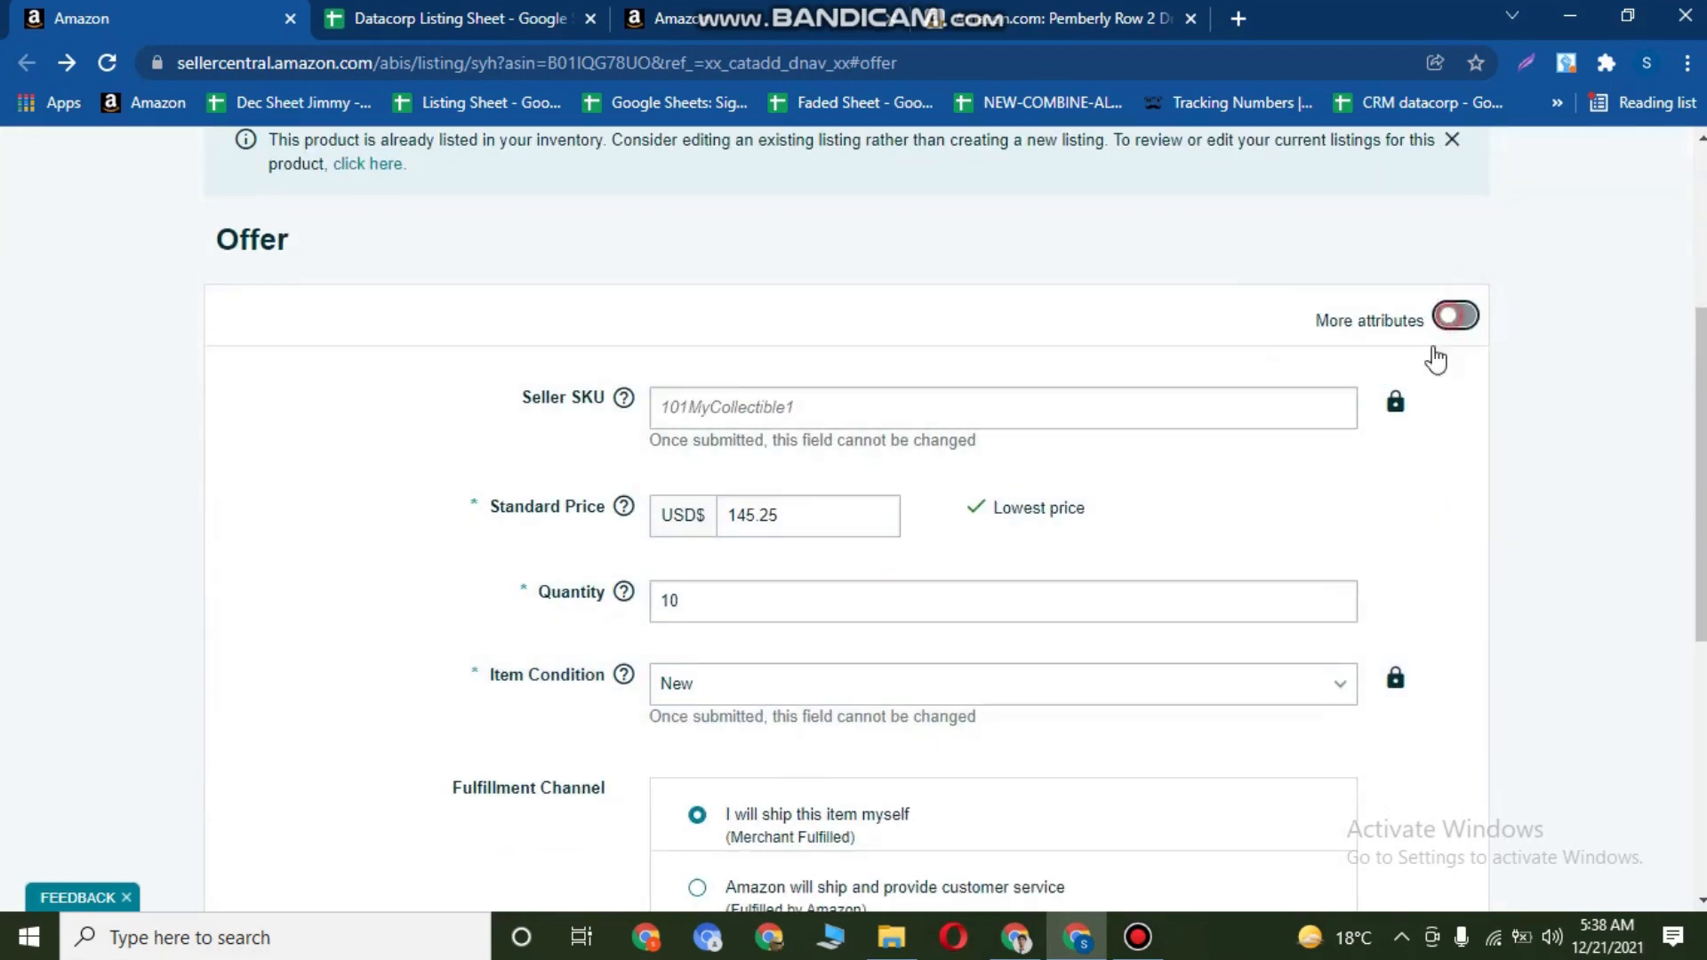
pyautogui.click(1453, 316)
pyautogui.scroll(-3, 1265, 533)
pyautogui.scroll(3, 911, 409)
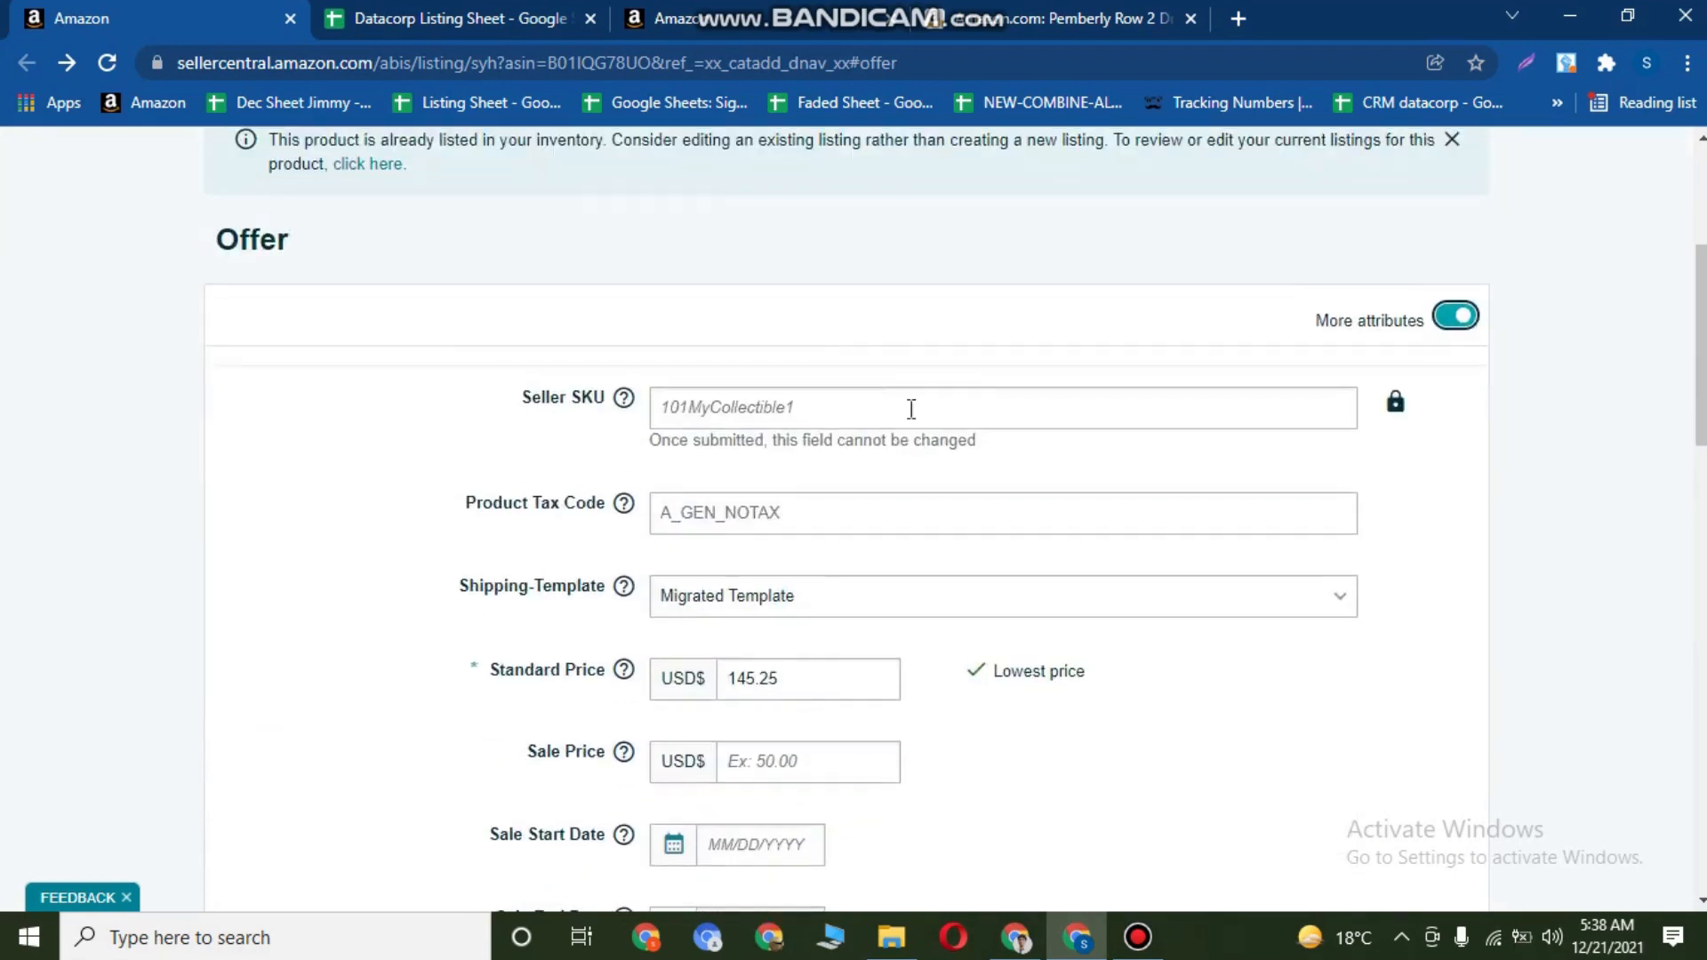
pyautogui.scroll(-3, 912, 408)
pyautogui.click(846, 343)
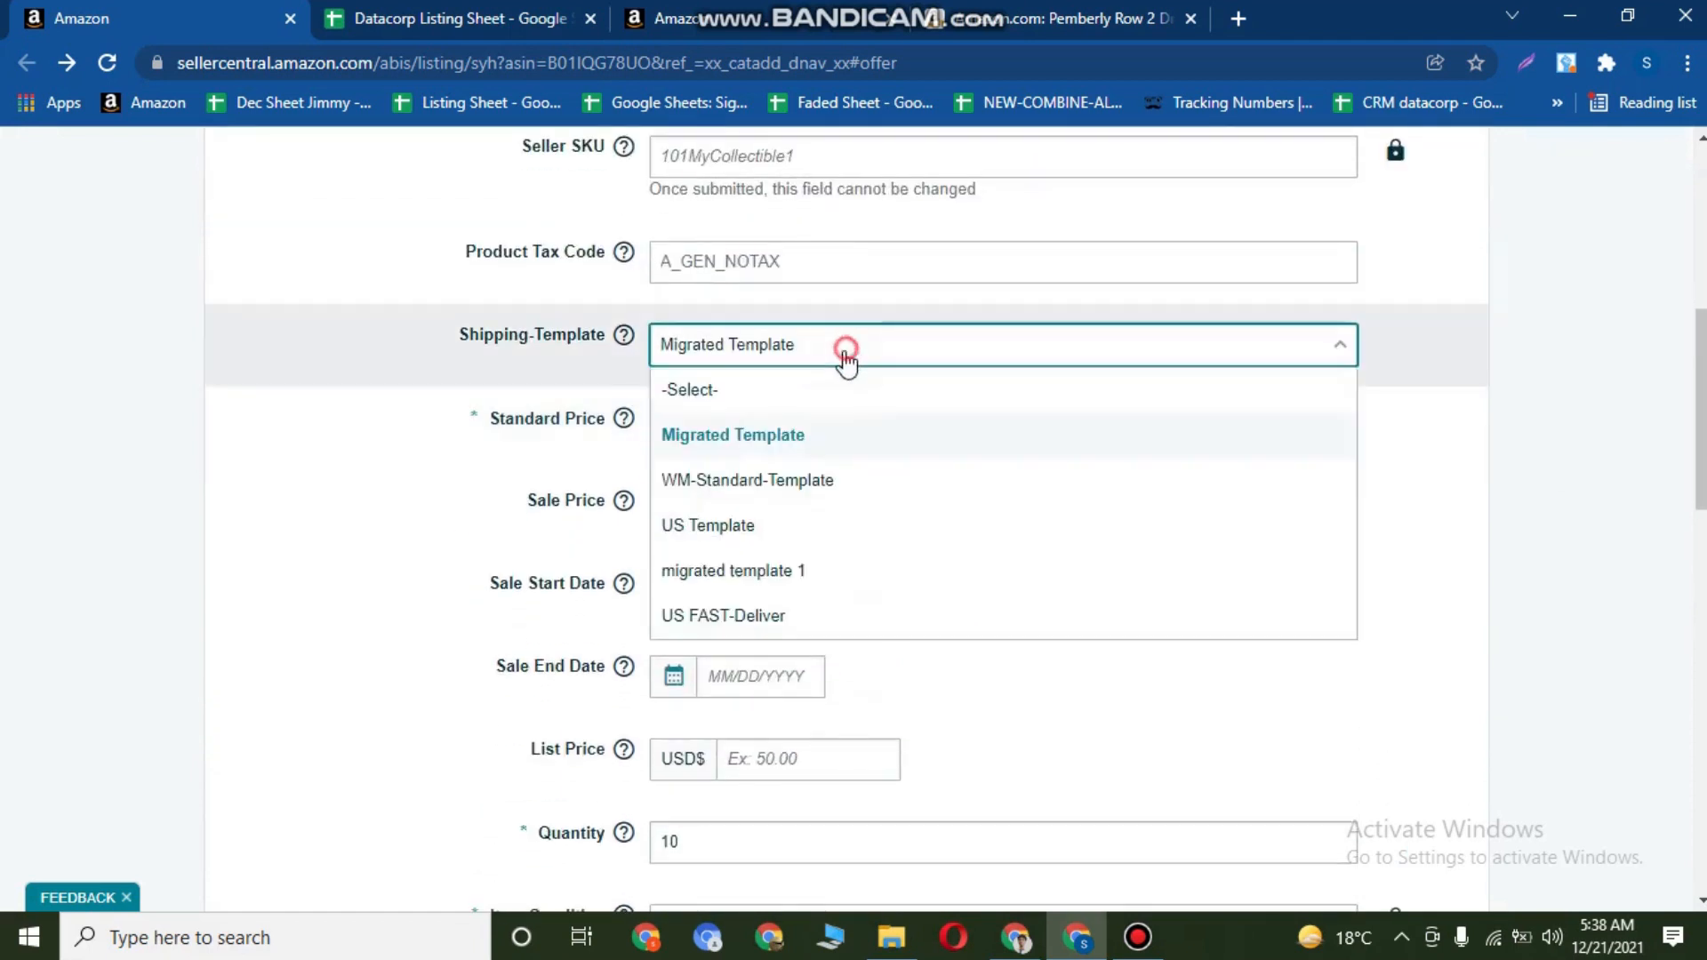
pyautogui.click(720, 493)
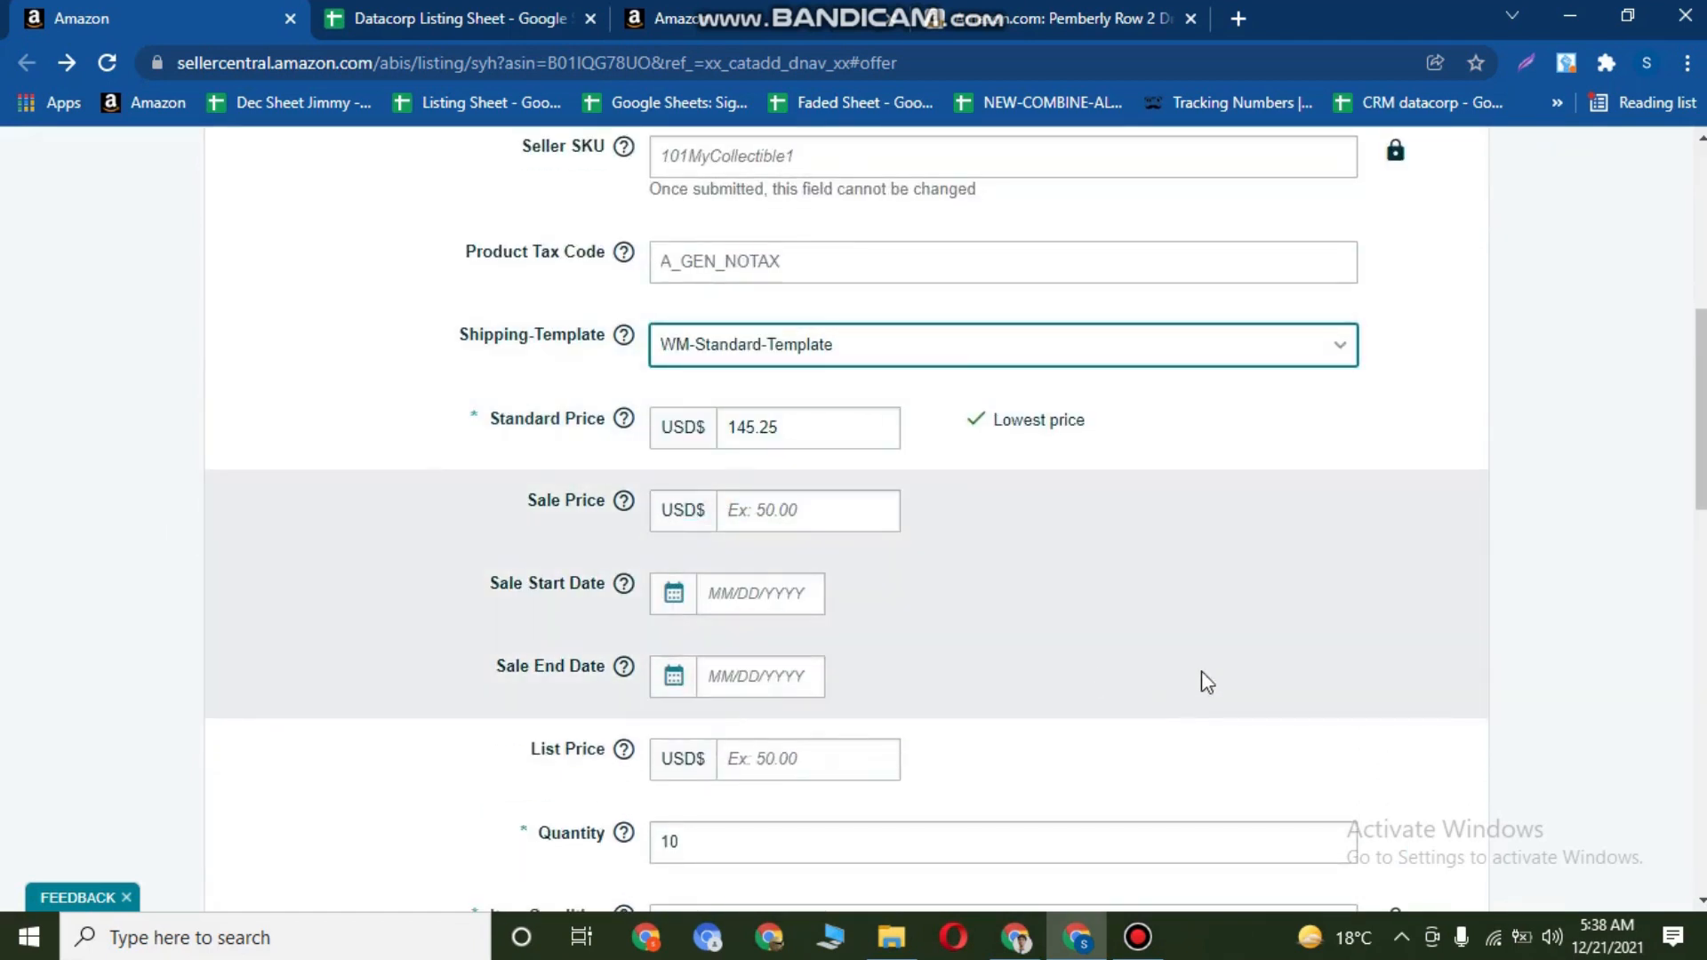
# Set the offer's Max Order Quantity to 2 and its Handling Time to 2.
pyautogui.scroll(-4, 1215, 642)
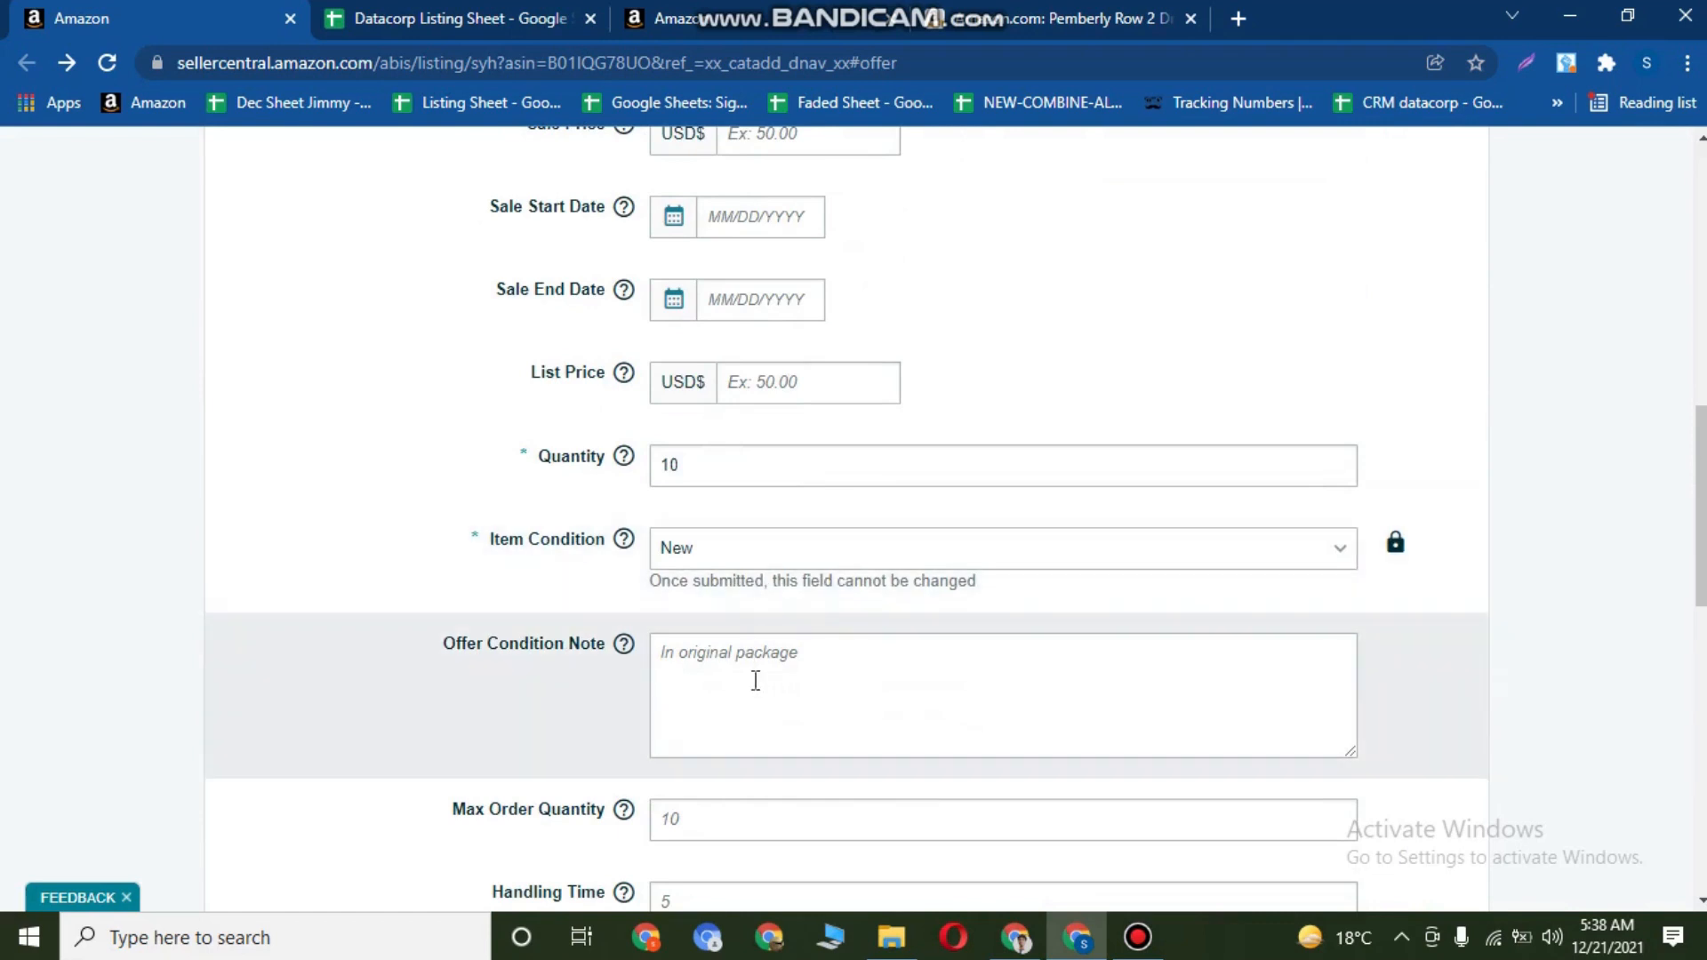
pyautogui.scroll(-3, 755, 681)
pyautogui.click(715, 571)
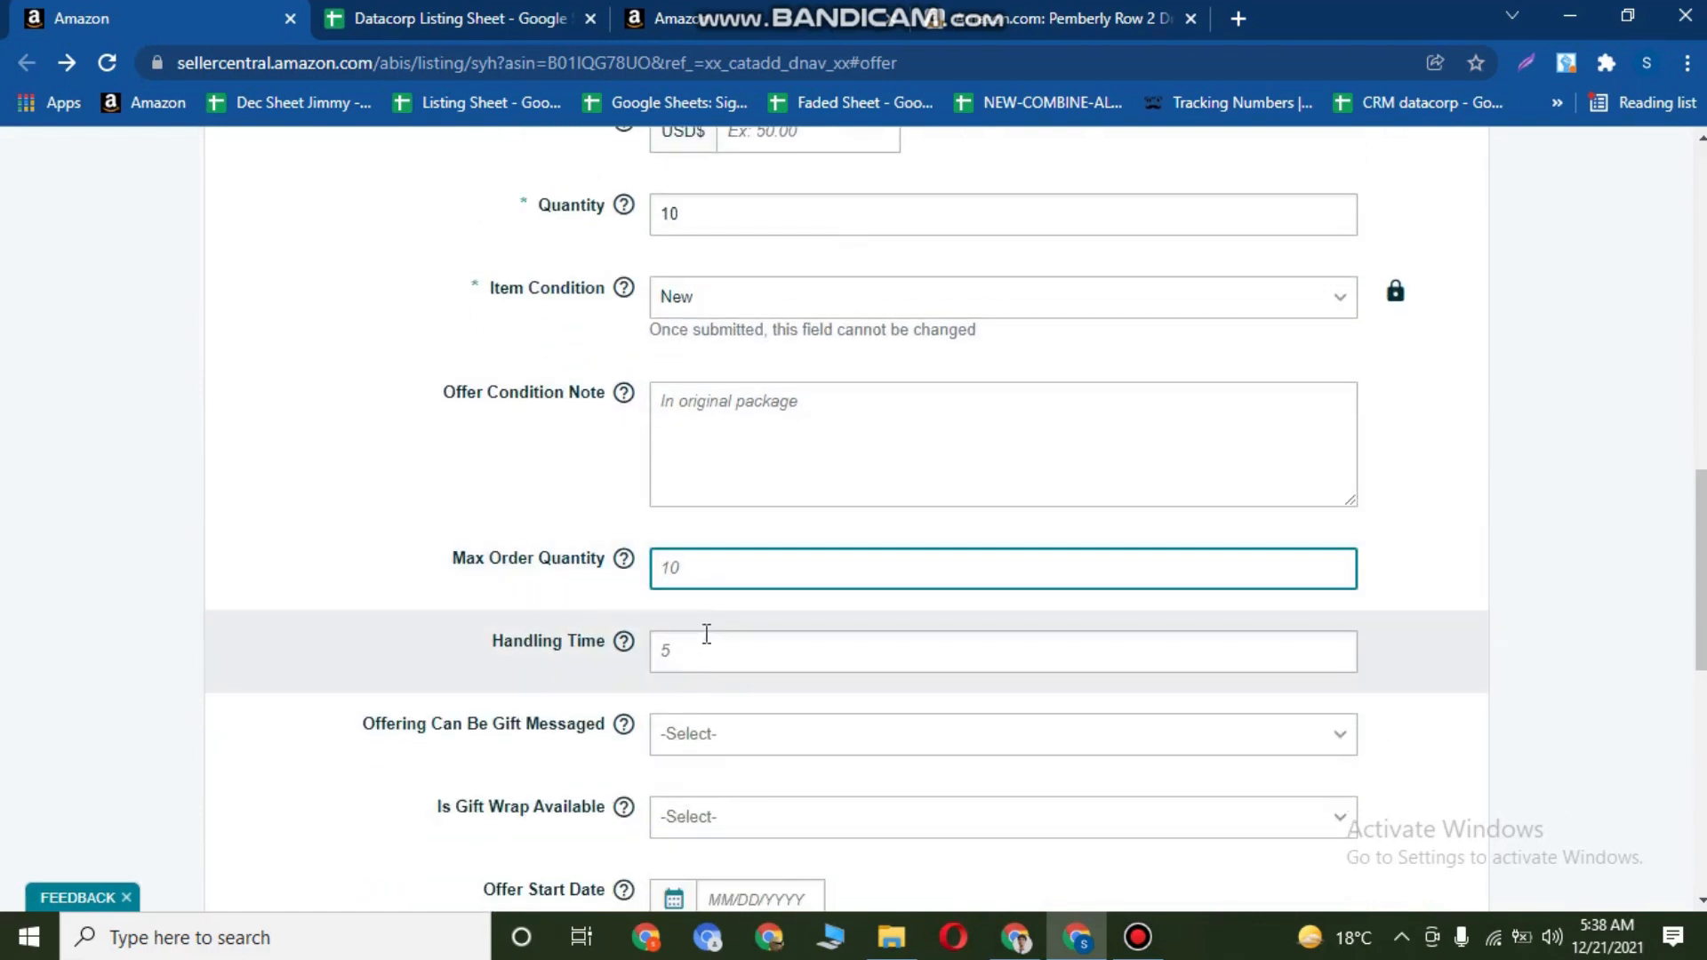
pyautogui.write('2')
pyautogui.click(708, 642)
pyautogui.write('2')
# Submit the completed merchant-fulfilled offer and review the submission notice and the inventory list.
pyautogui.scroll(-9, 12, 599)
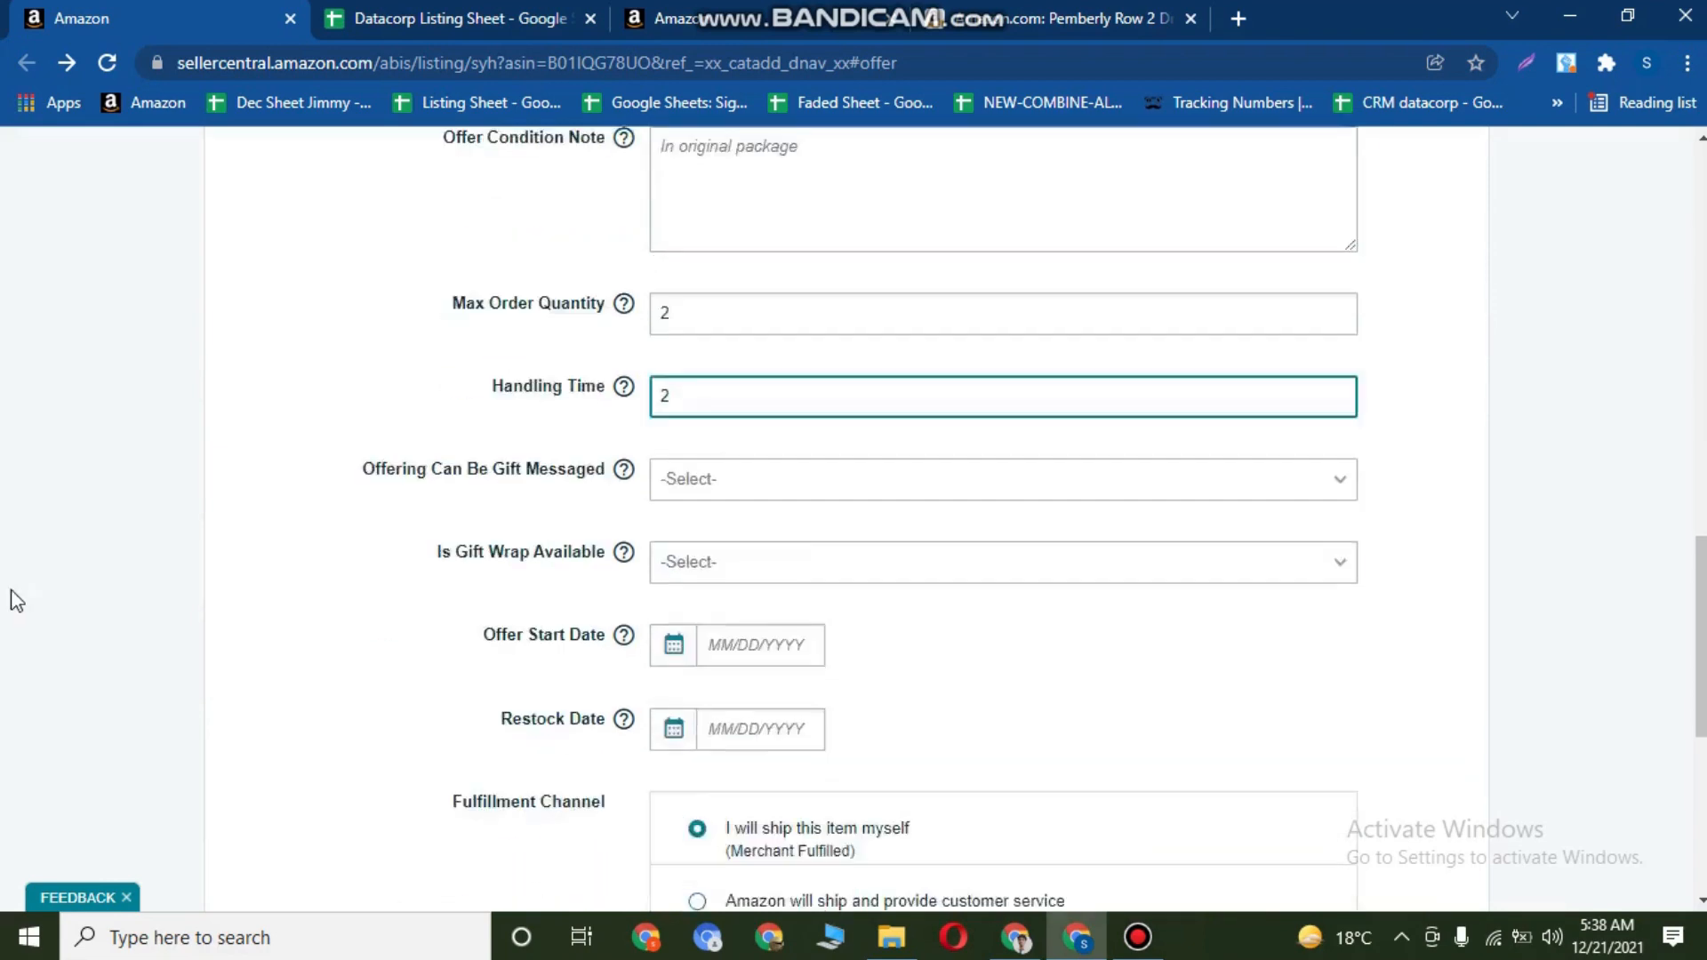
pyautogui.scroll(3, 750, 396)
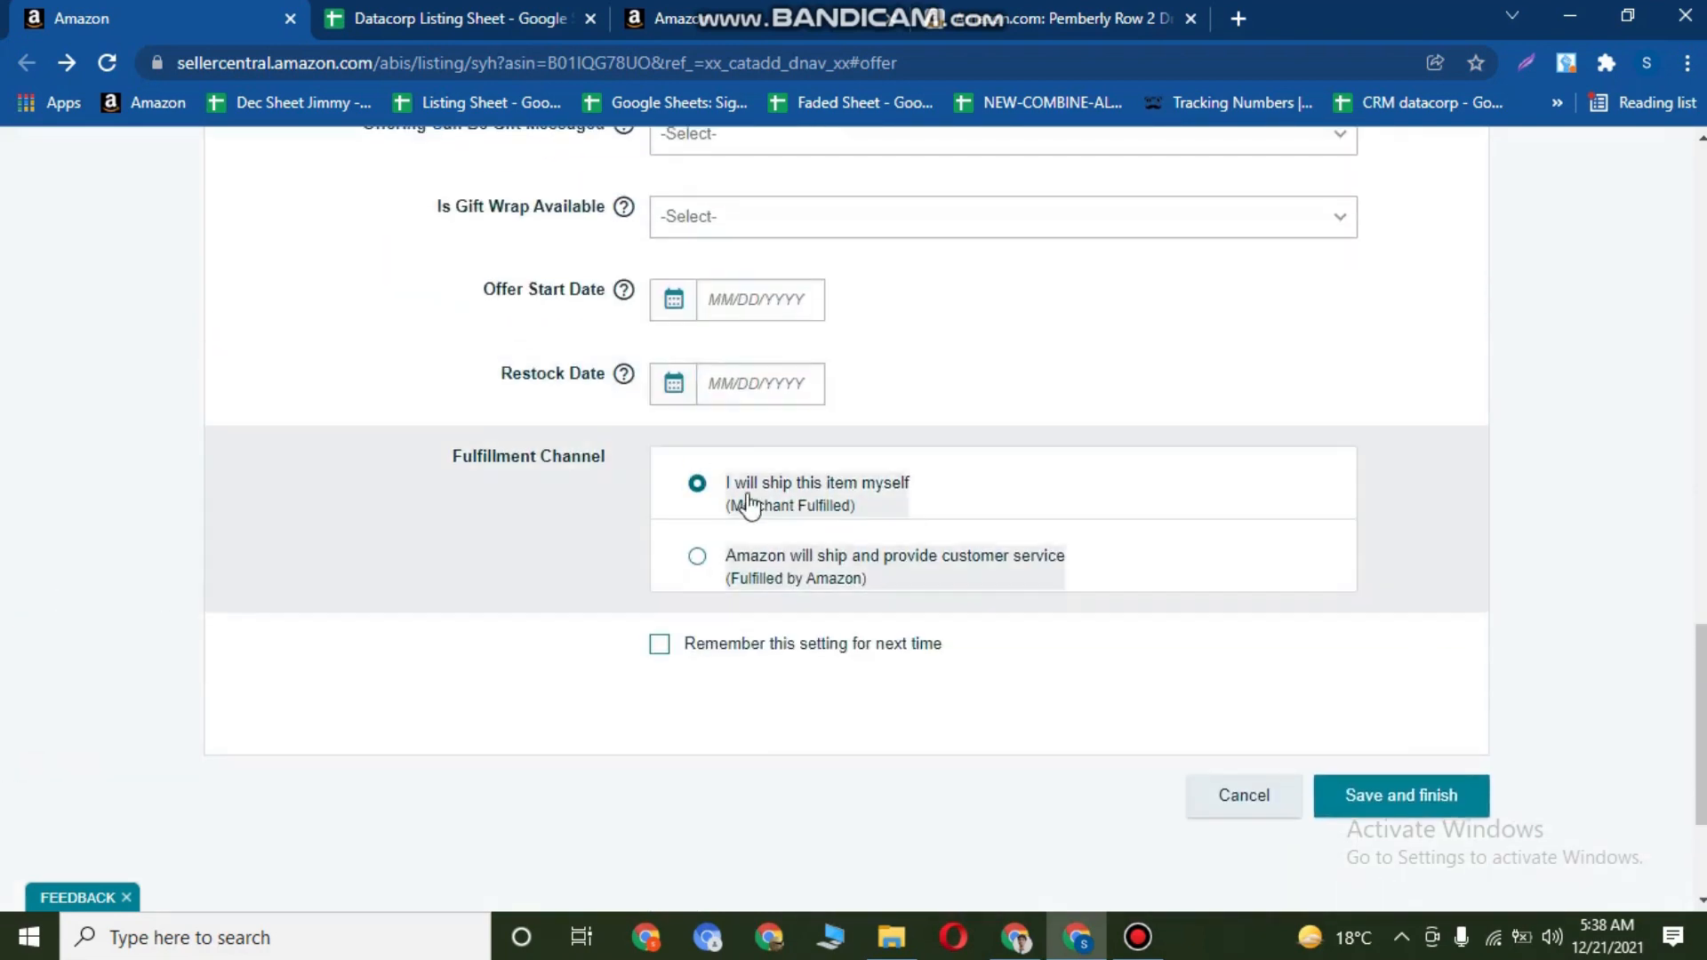
pyautogui.click(1393, 793)
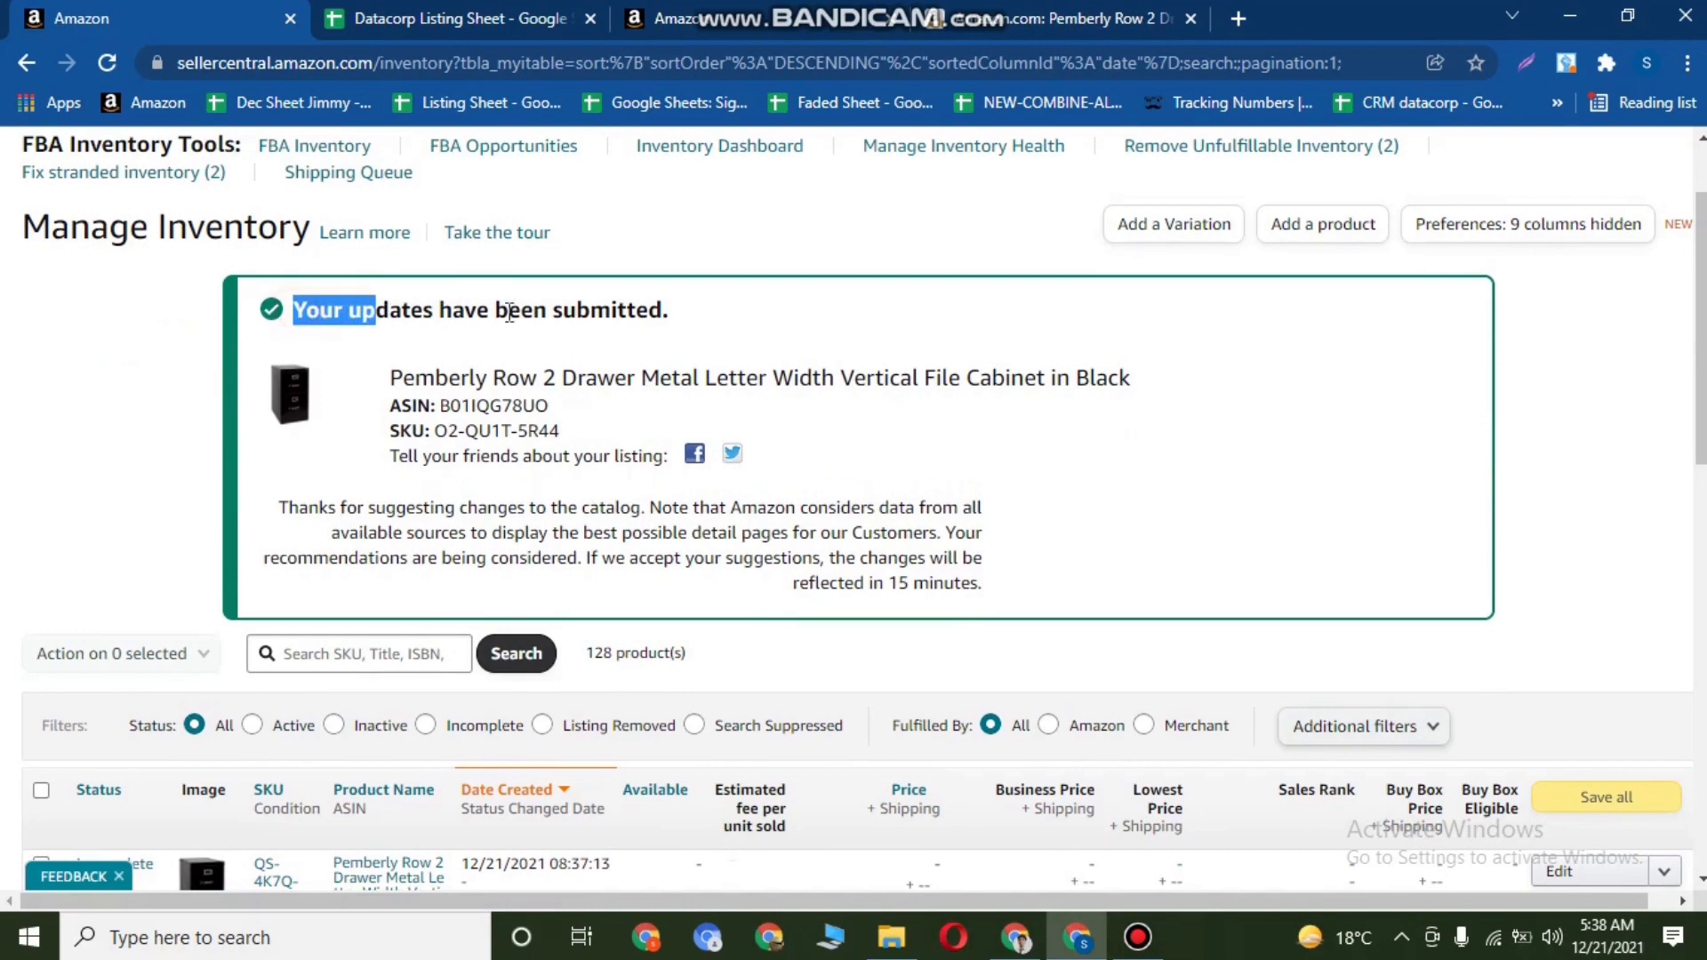
pyautogui.moveTo(293, 310); pyautogui.dragTo(601, 347)
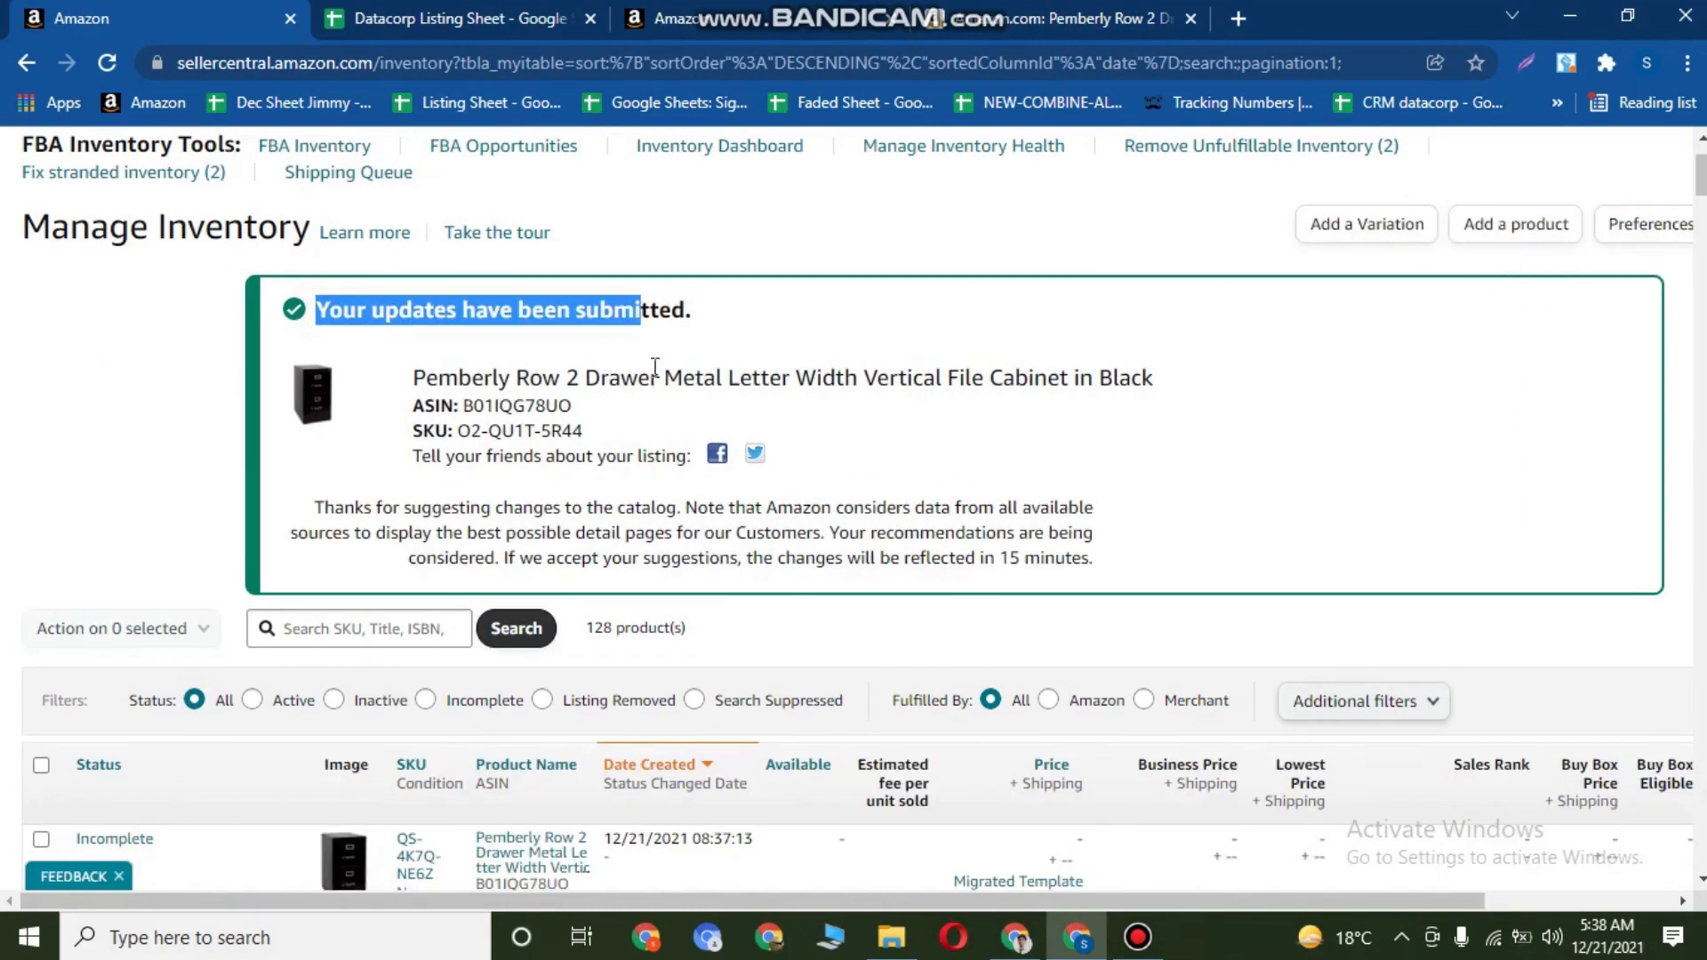
pyautogui.scroll(-1, 671, 449)
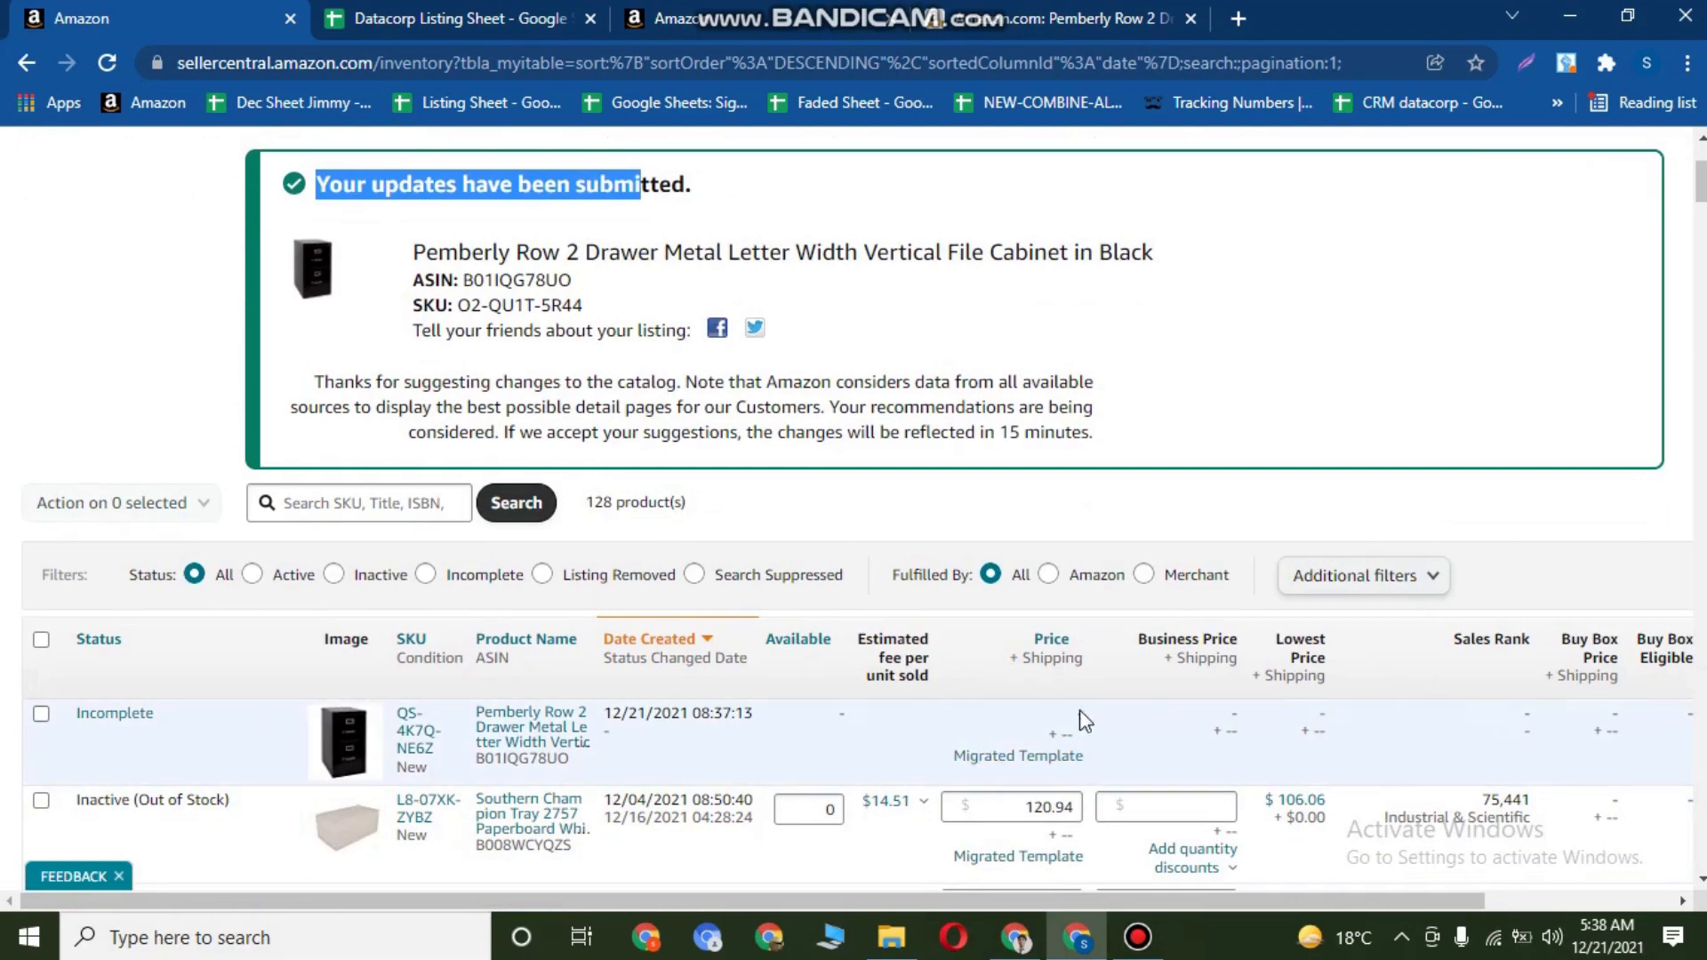
pyautogui.scroll(1, 272, 245)
pyautogui.scroll(2, 272, 245)
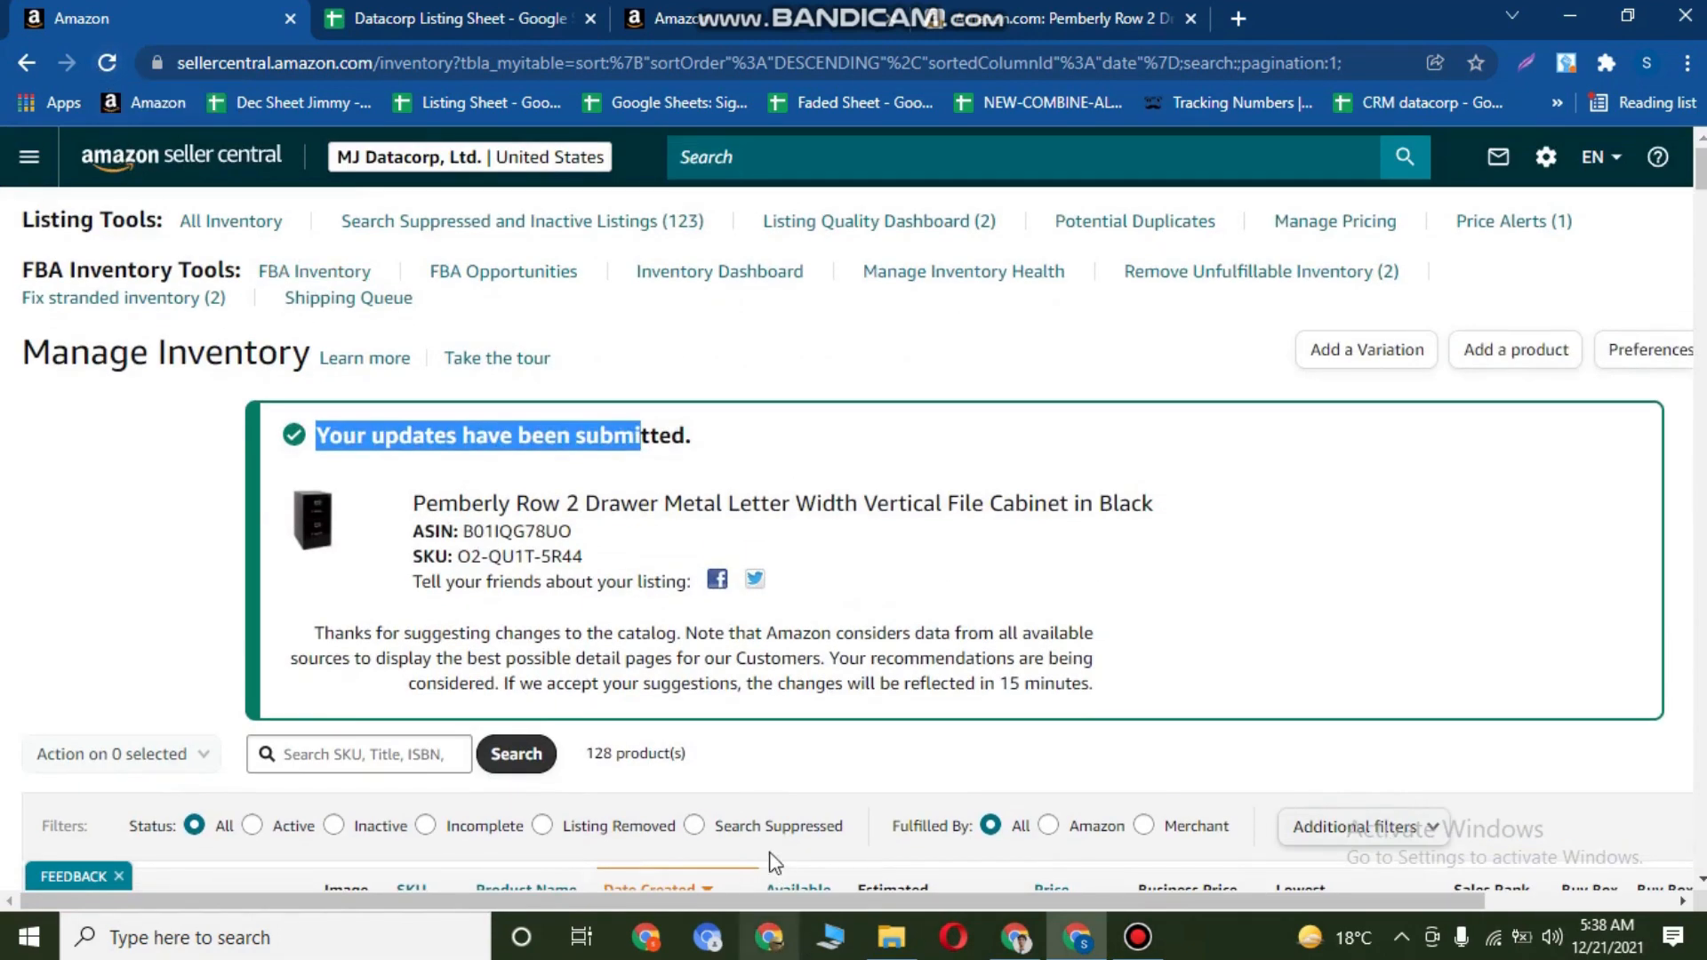
pyautogui.scroll(-3, 1178, 617)
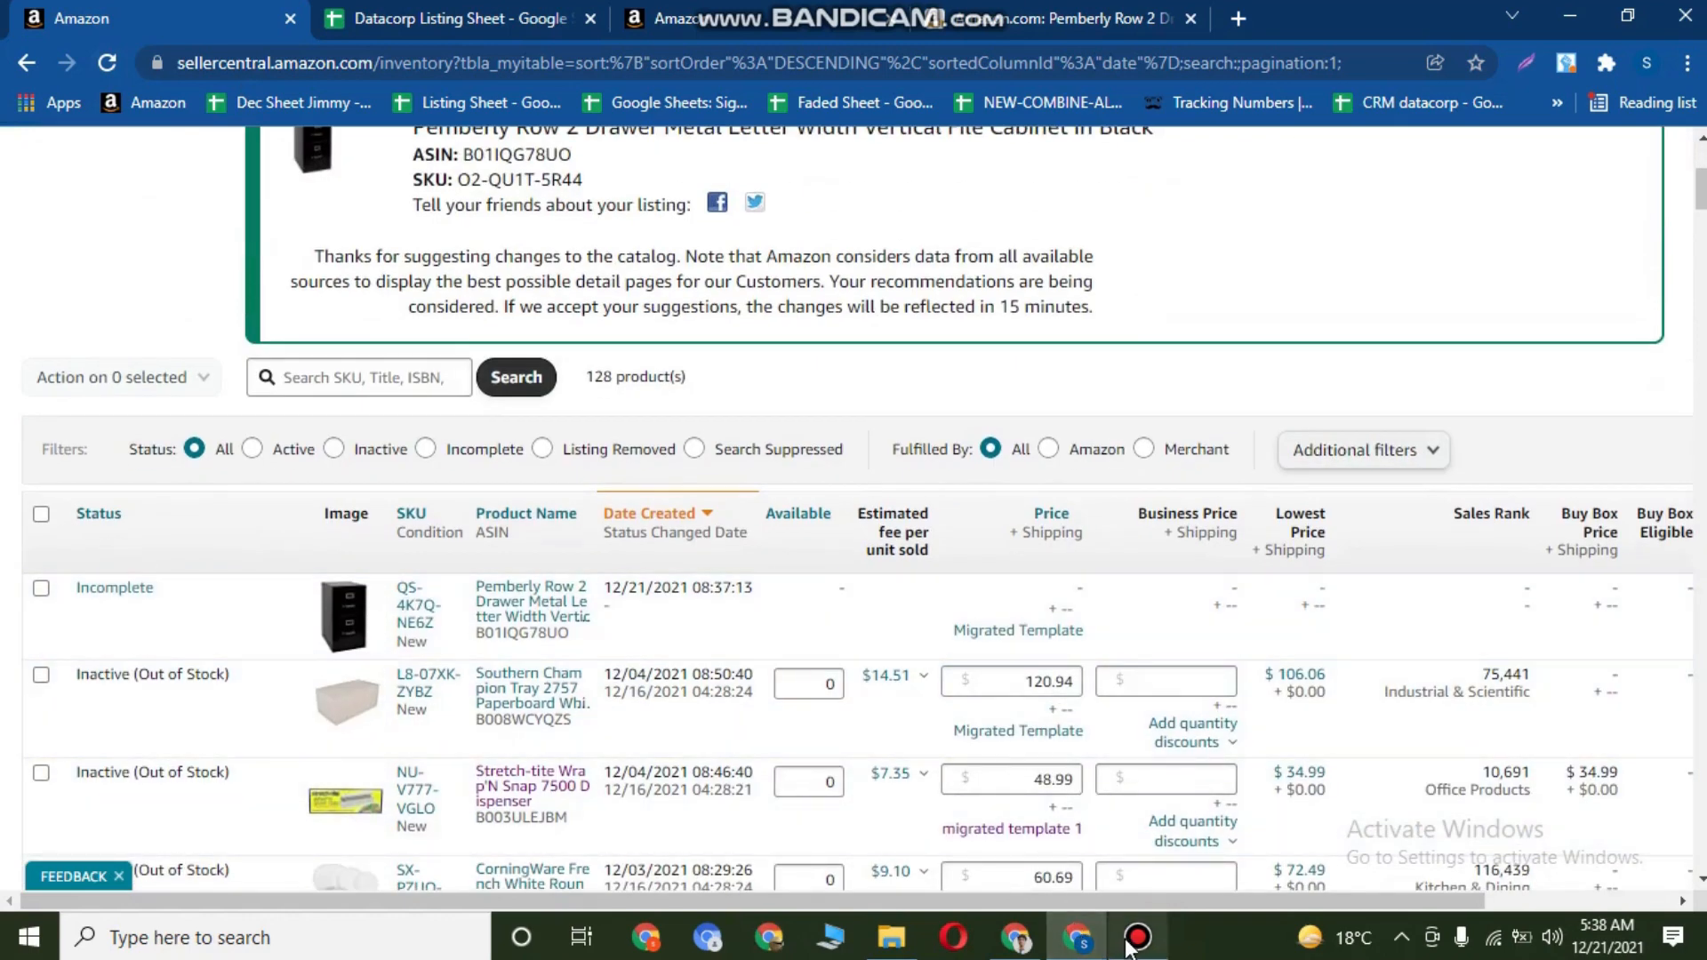
pyautogui.click(1127, 942)
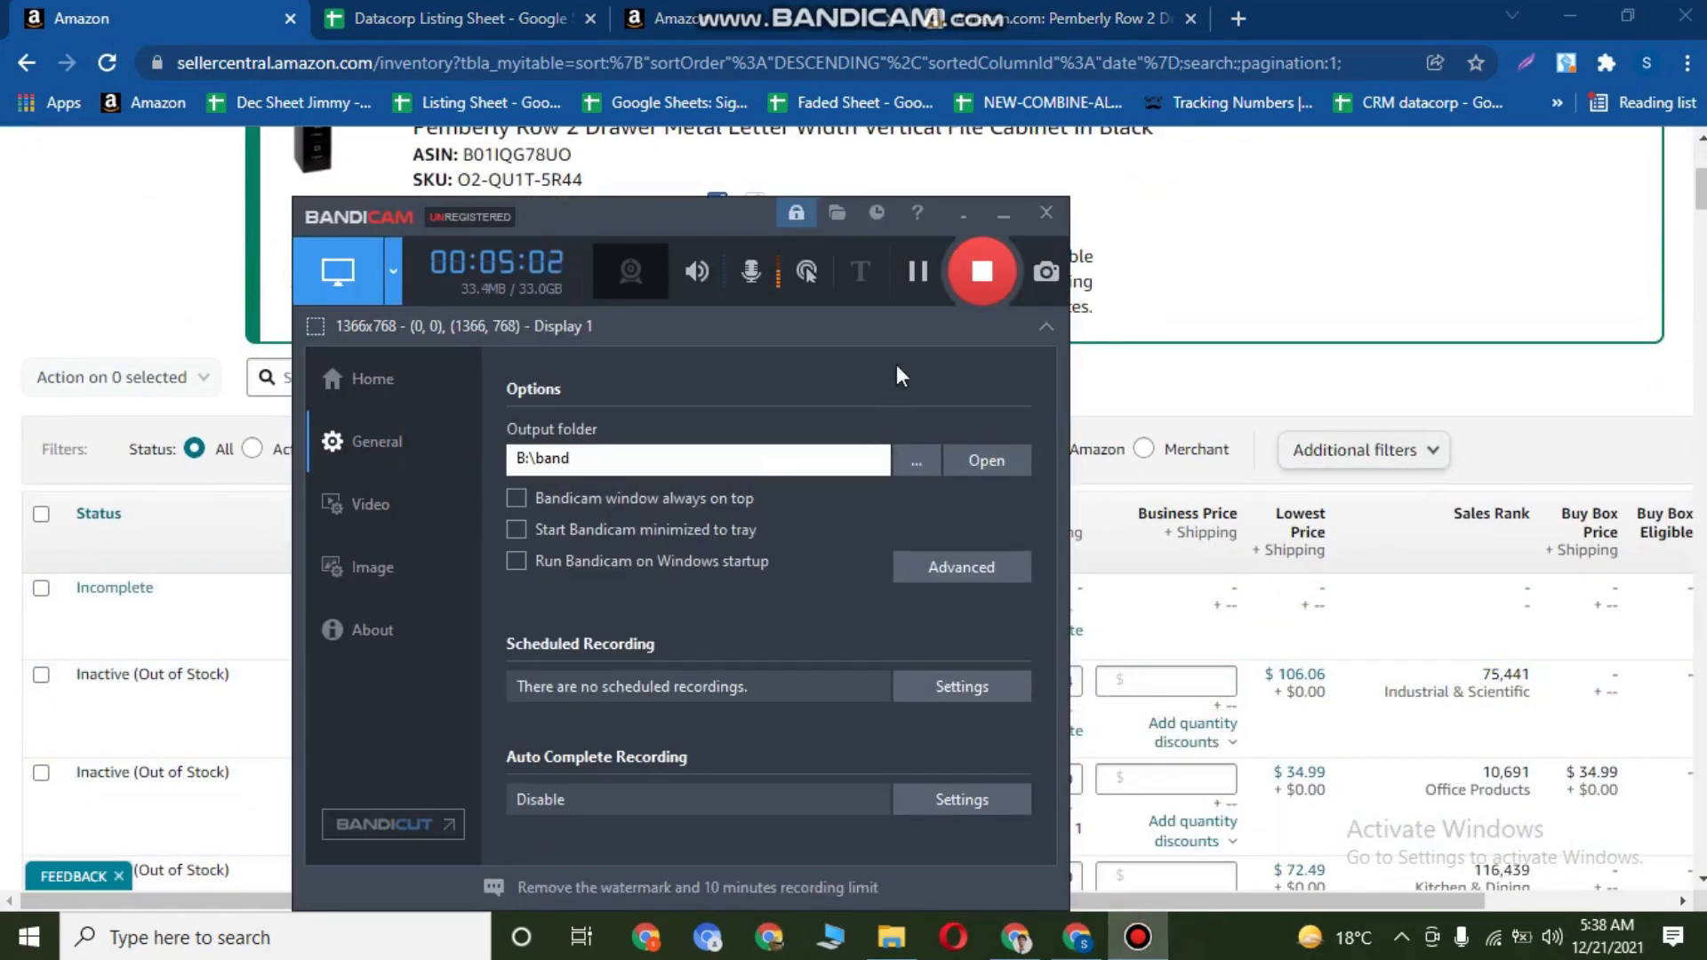
pyautogui.click(912, 275)
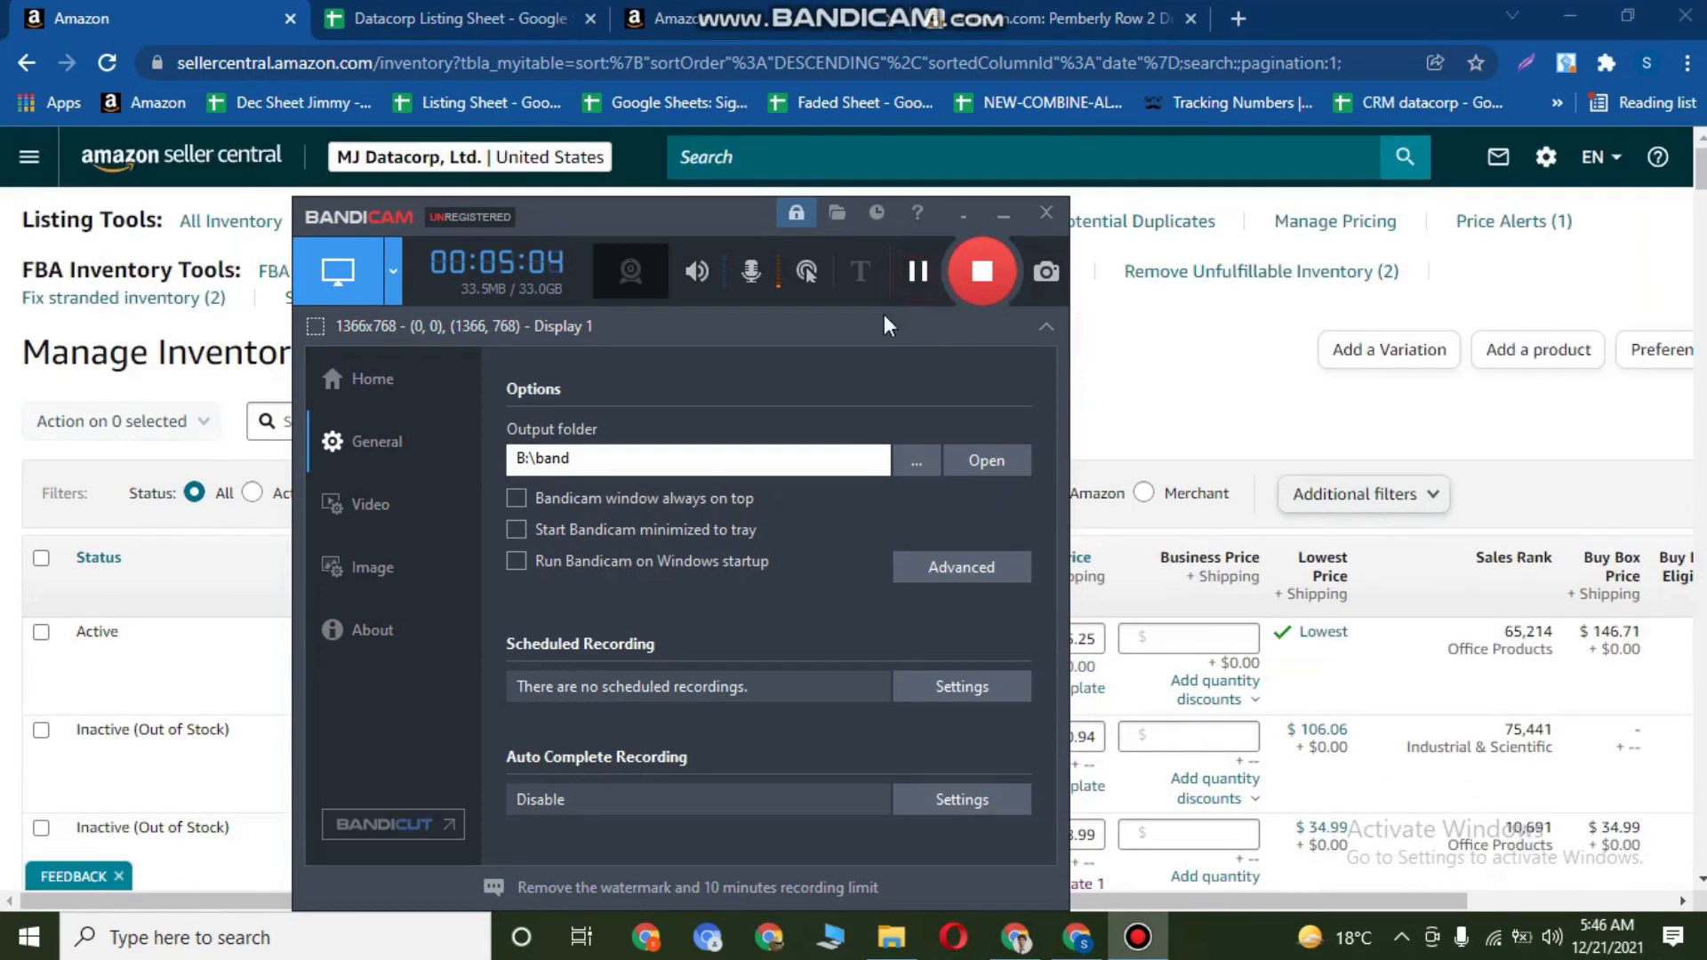
pyautogui.click(1, 465)
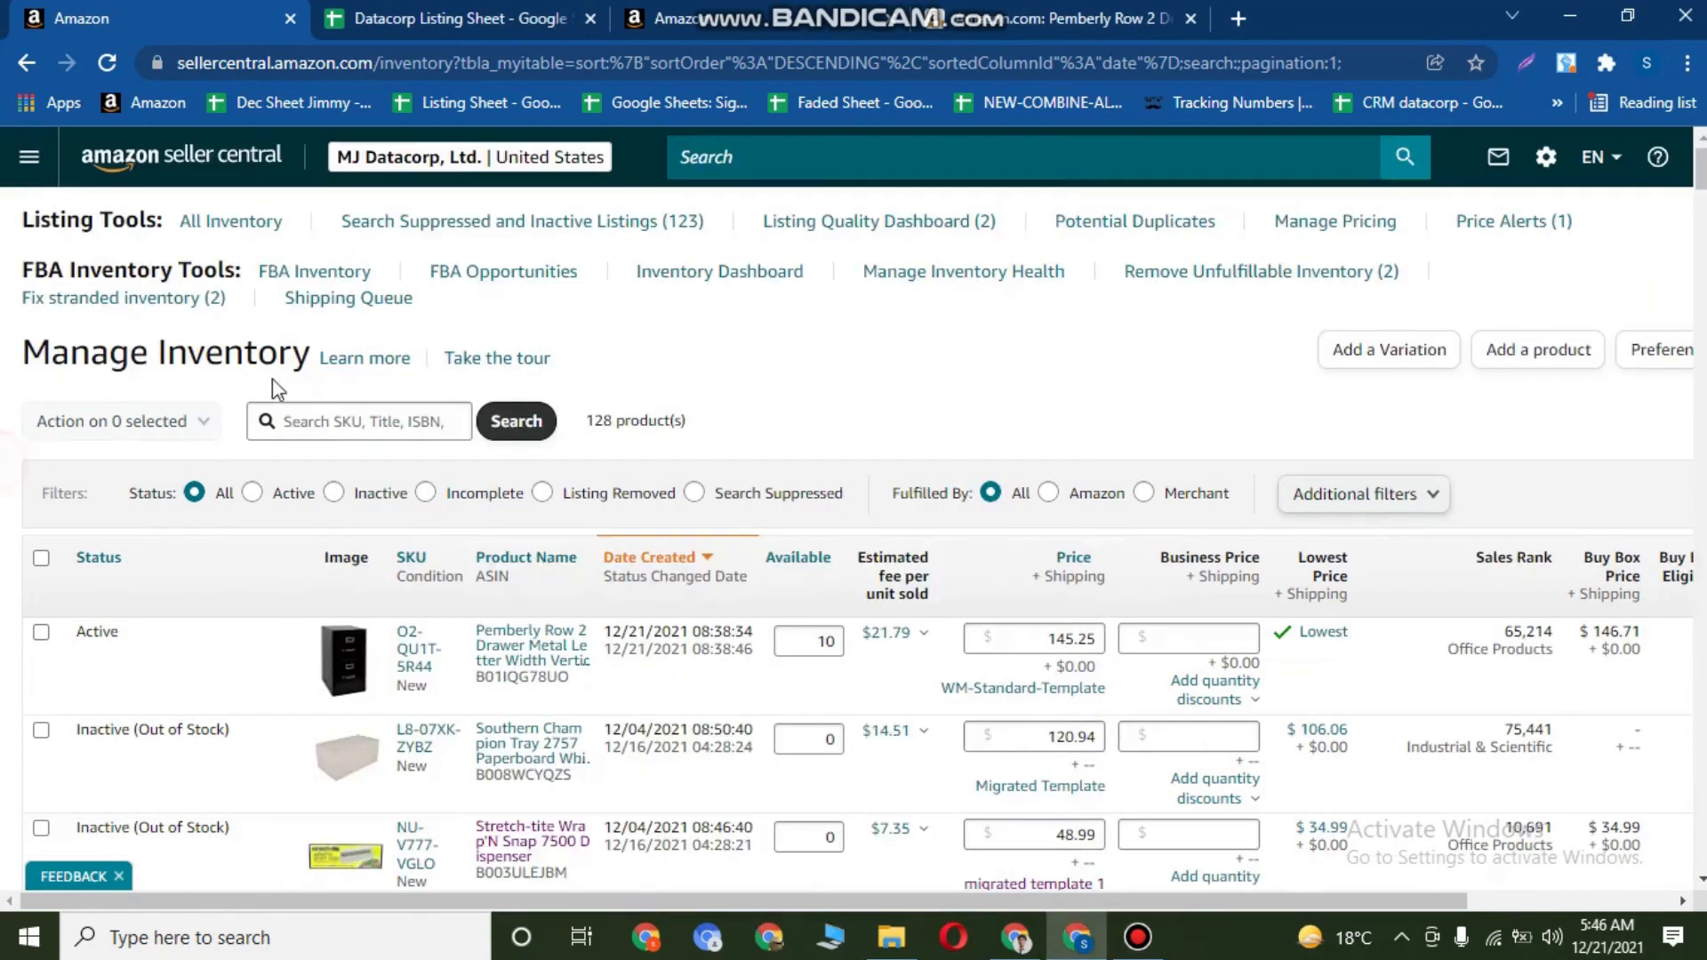
# Reload the inventory page and open Manage Inventory from the main Seller Central navigation.
pyautogui.click(111, 70)
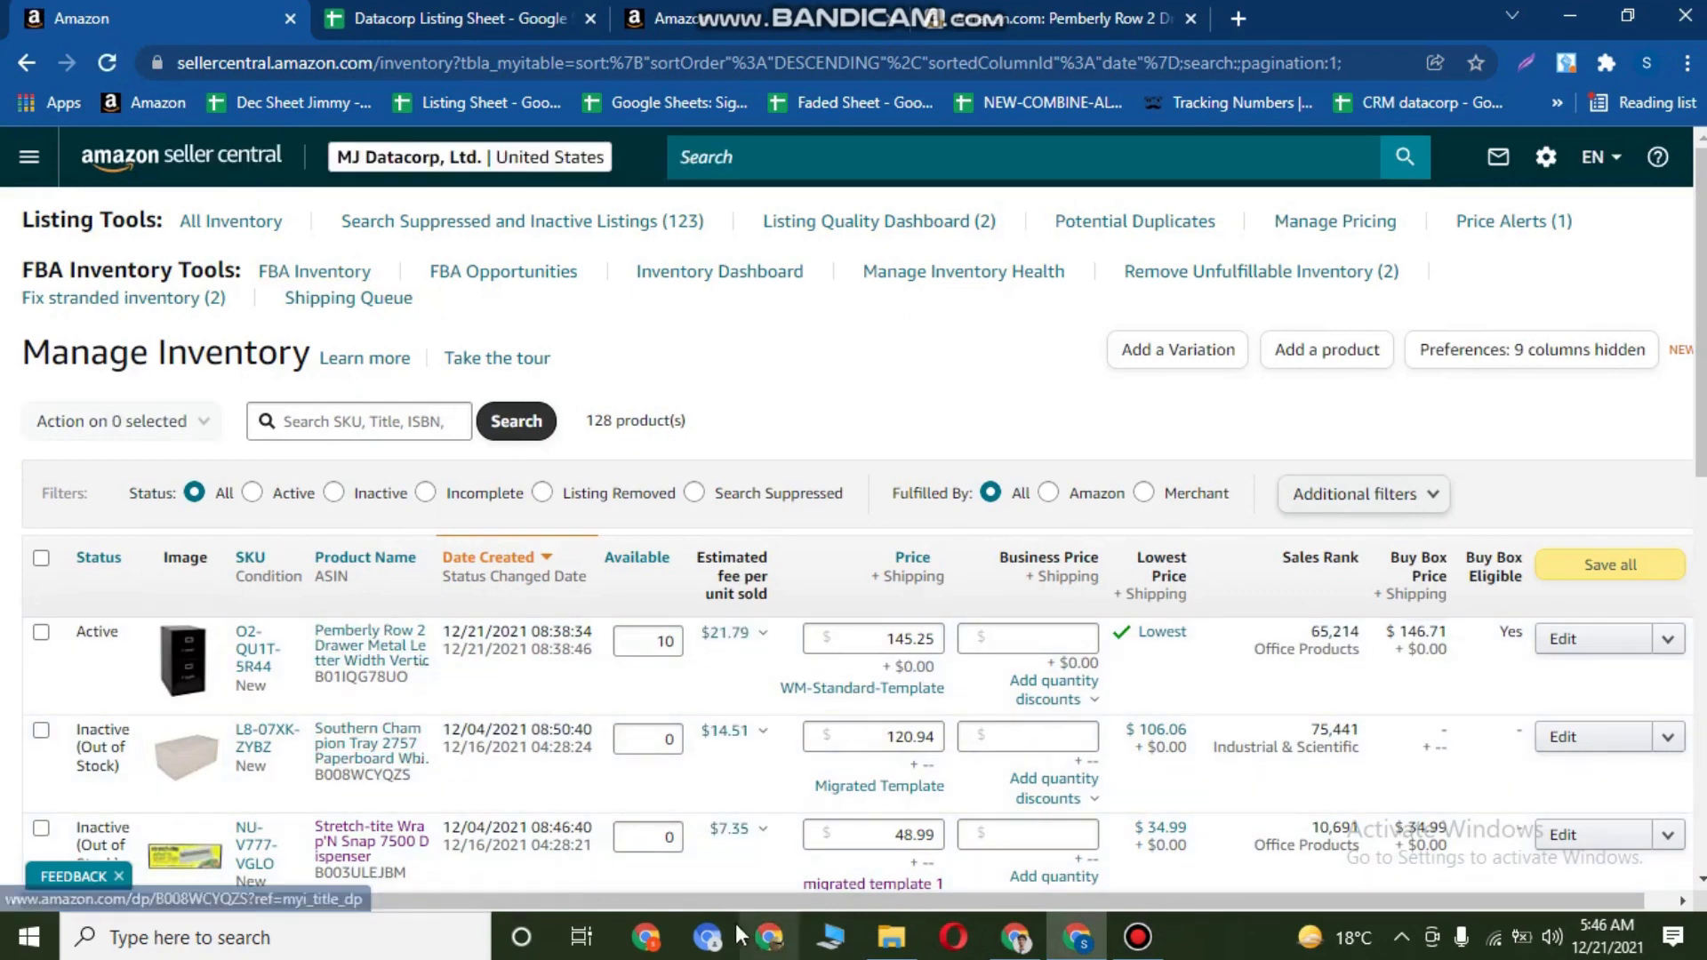
pyautogui.moveTo(26, 352); pyautogui.dragTo(186, 352)
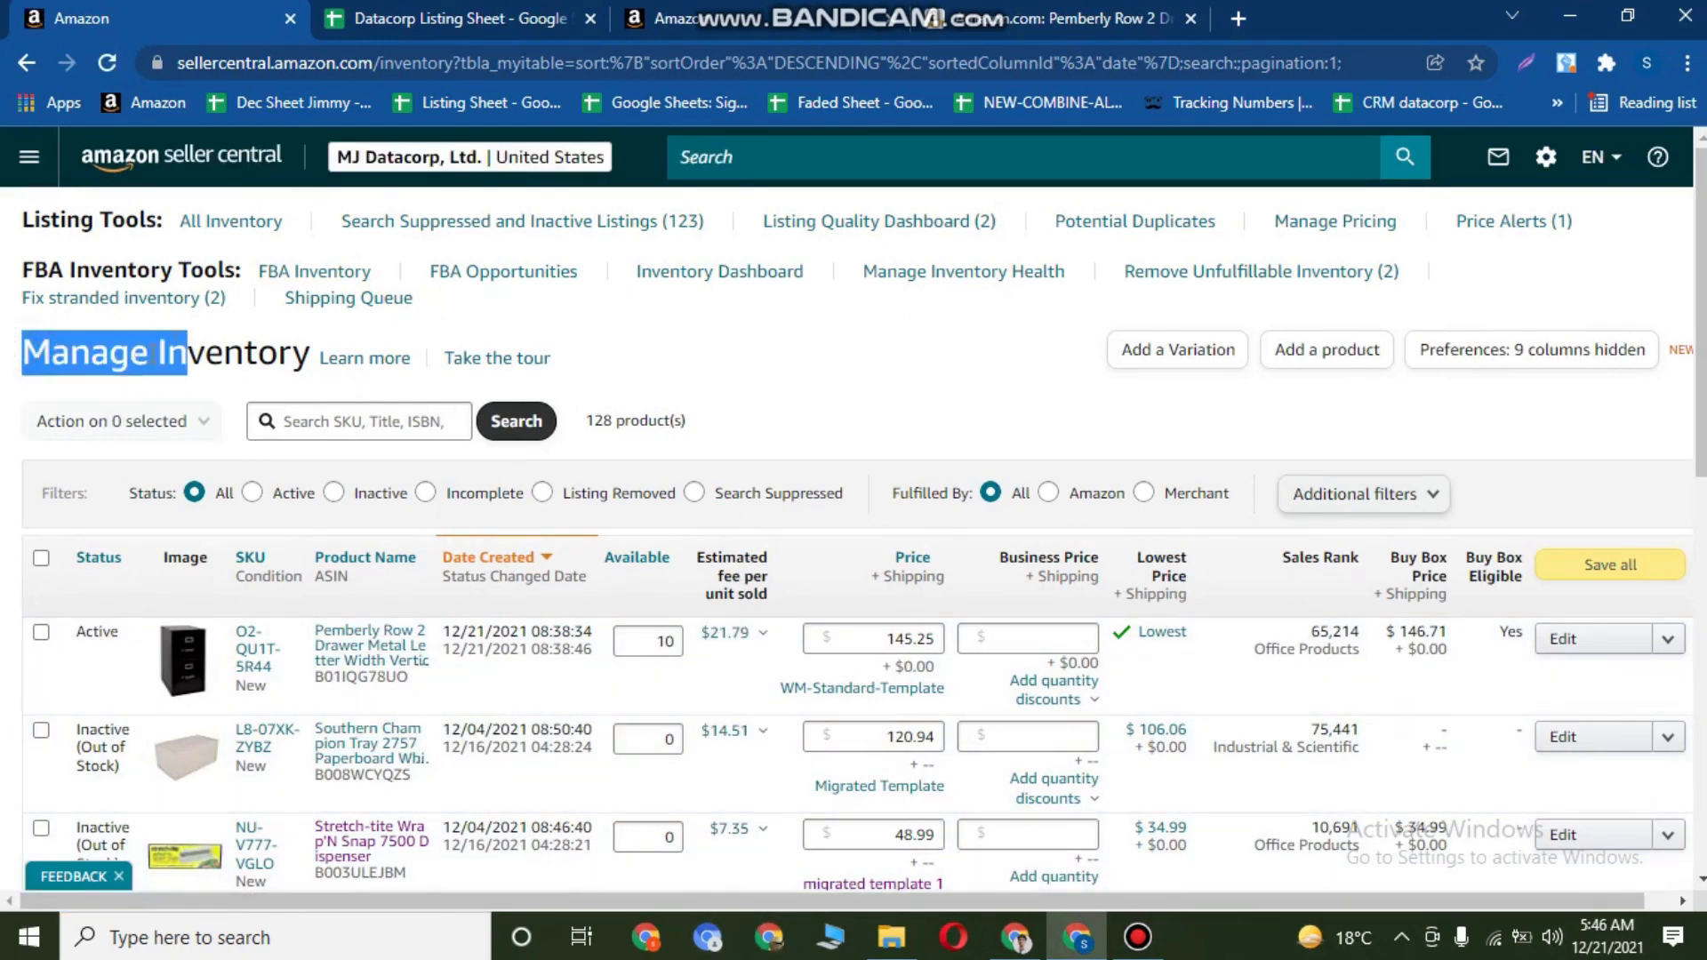
pyautogui.click(29, 156)
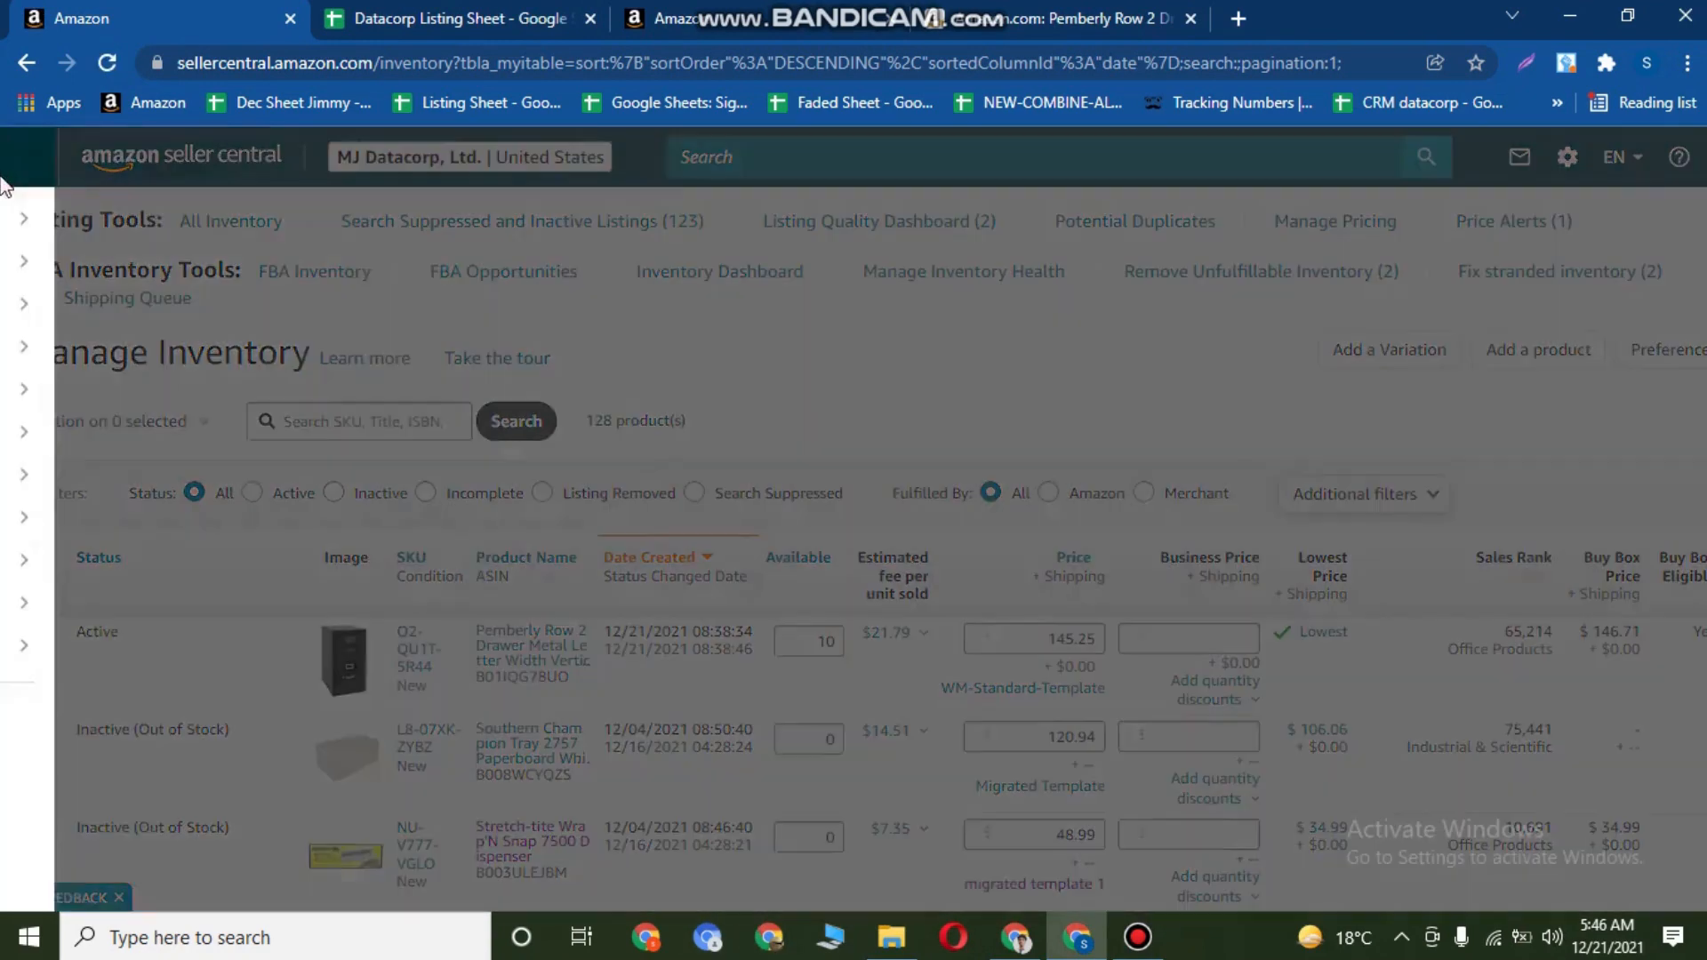
pyautogui.moveTo(49, 266)
pyautogui.click(342, 266)
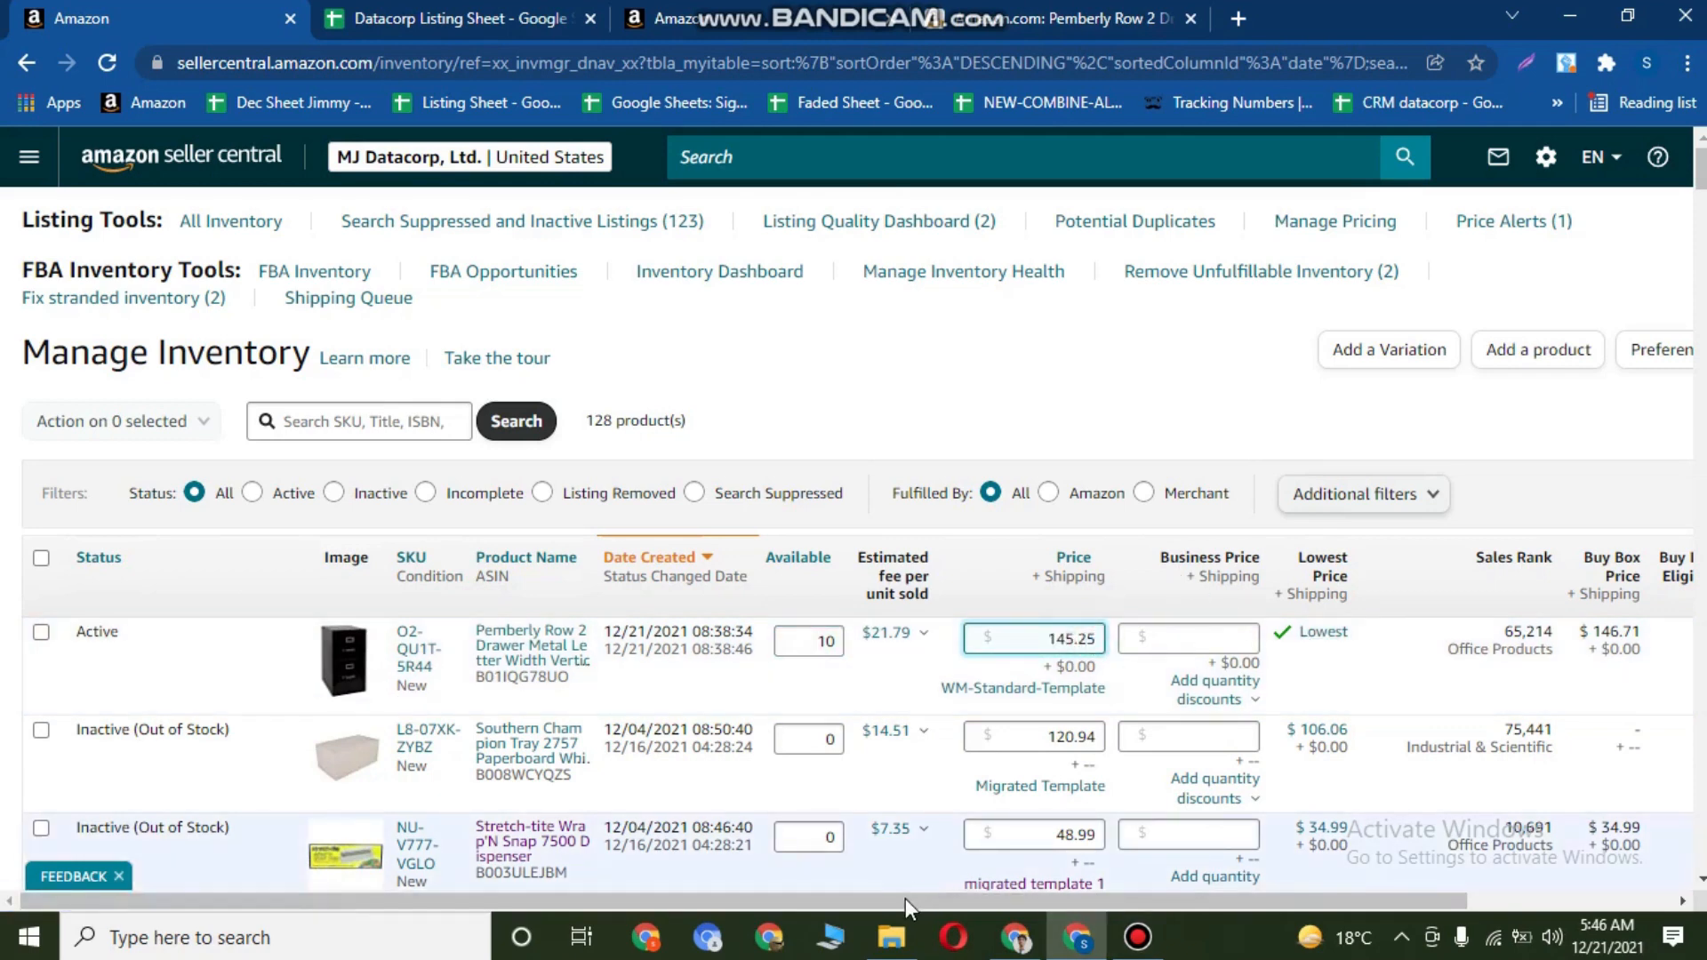
# Open the Amazon product page of the Pemberly Row 2 Drawer file cabinet from the inventory list in a new tab.
pyautogui.moveTo(903, 898)
pyautogui.mouseDown()
pyautogui.moveTo(1180, 898)
pyautogui.moveTo(853, 898)
pyautogui.mouseUp()
pyautogui.rightClick(488, 637)
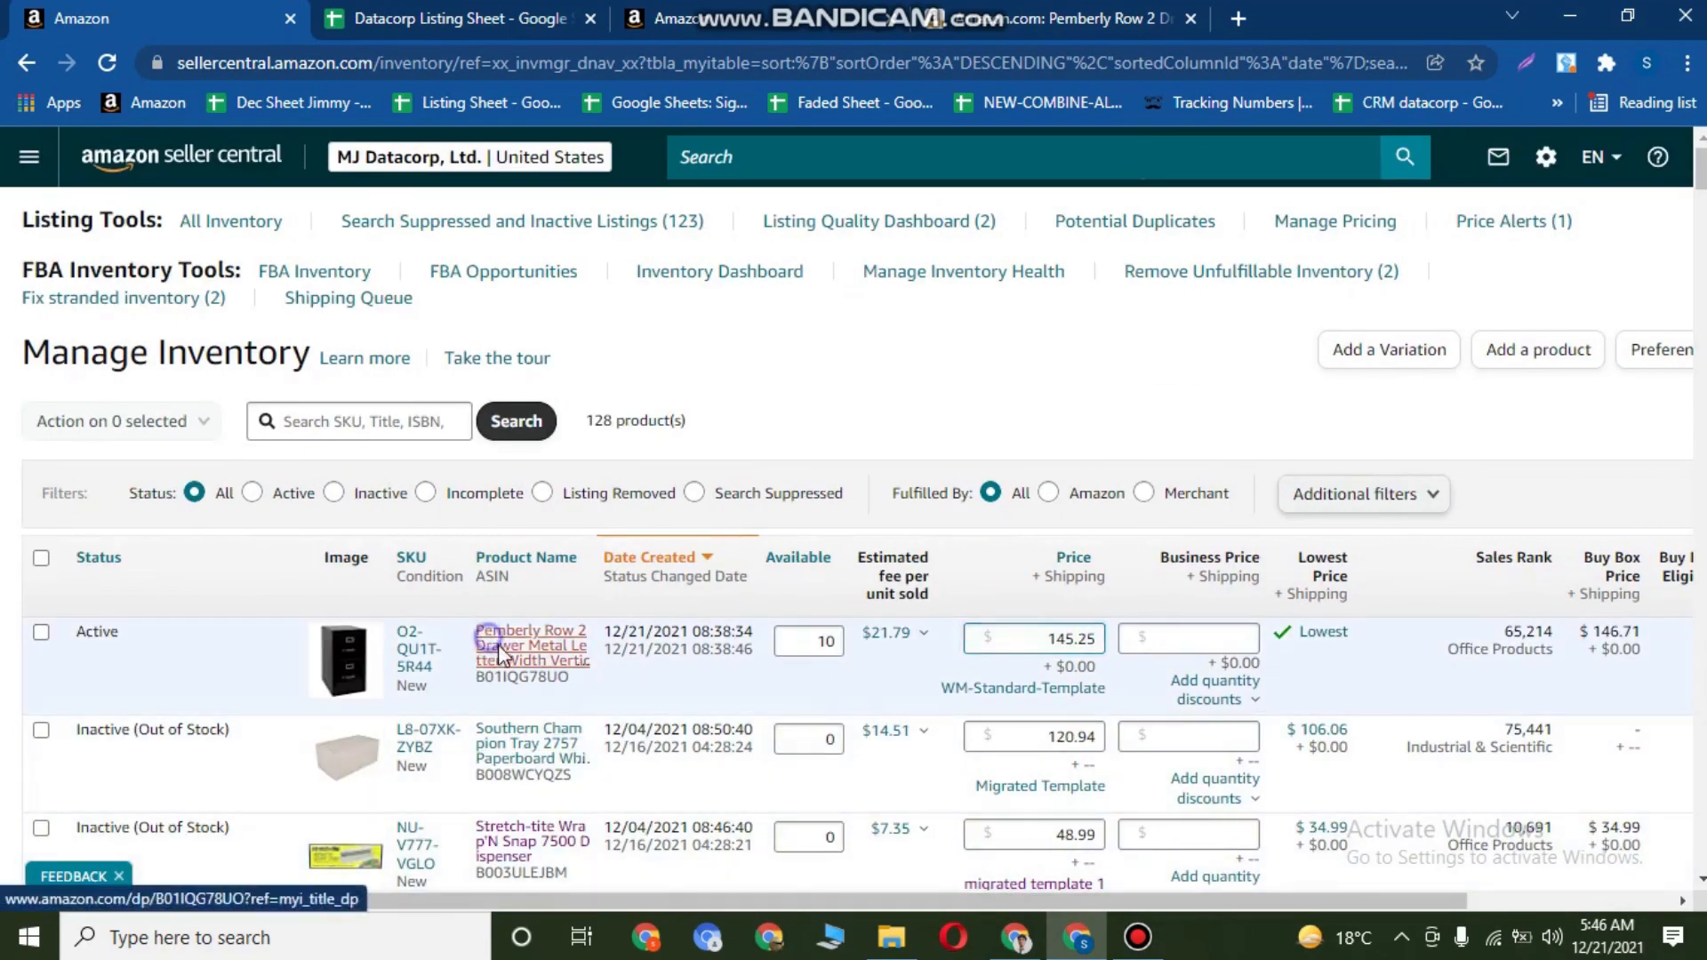
pyautogui.click(533, 375)
pyautogui.click(433, 8)
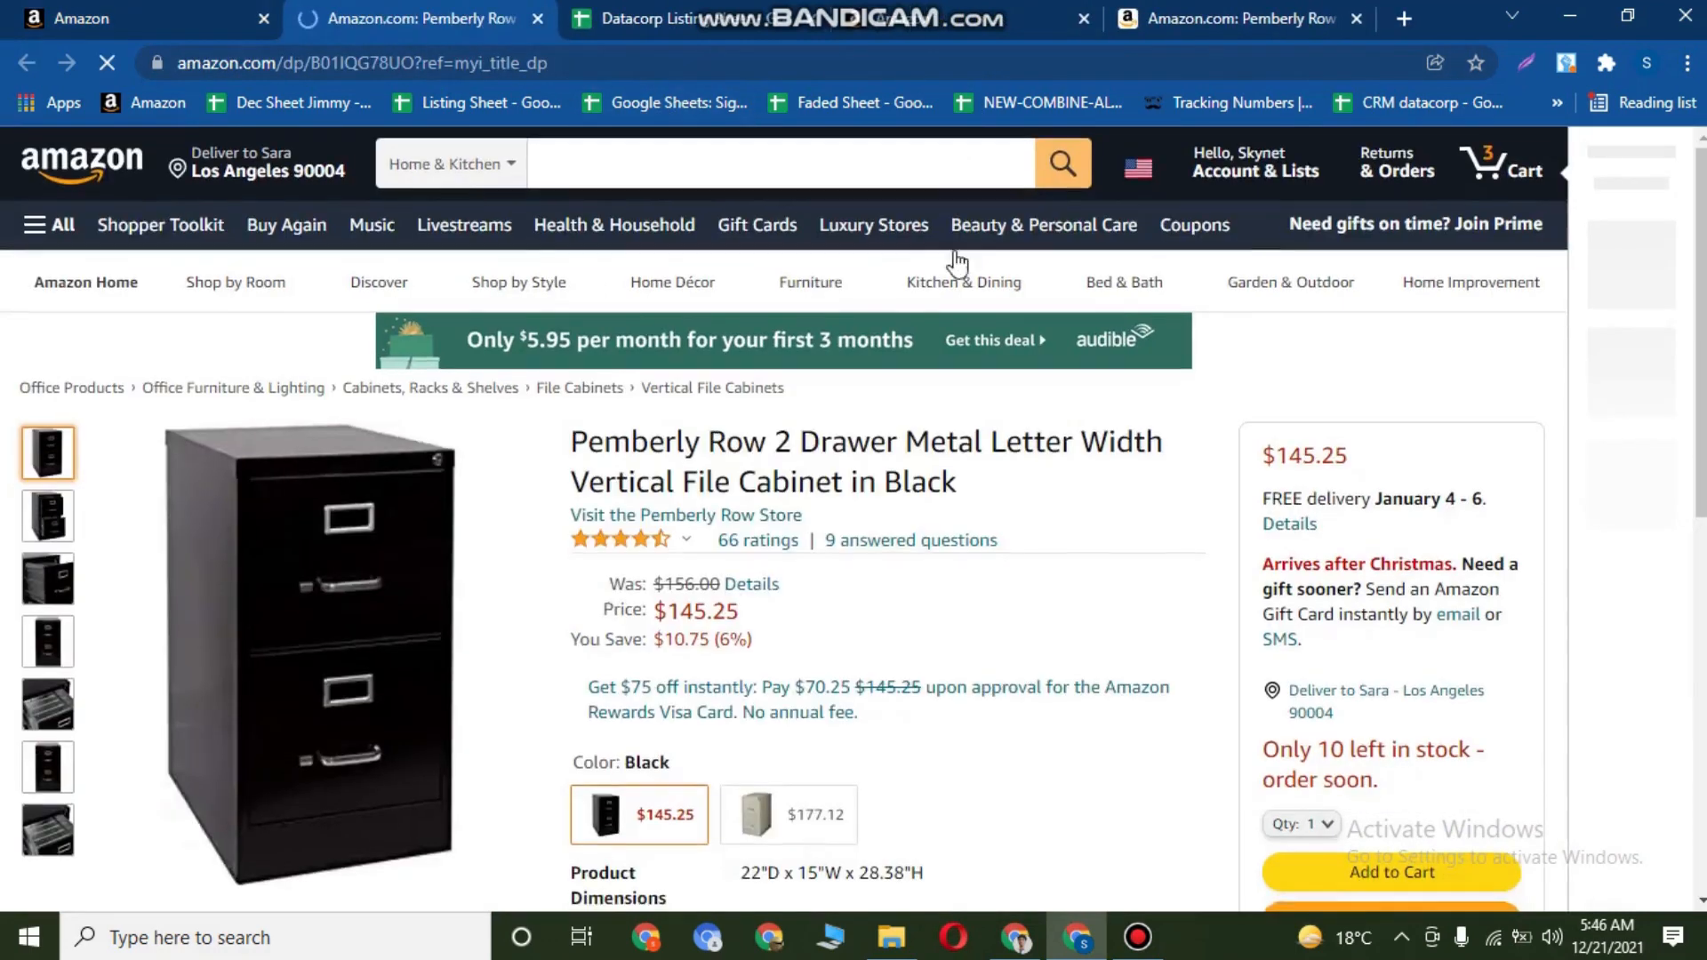
# Examine the file cabinet's product page for its price, remaining stock, and the shipping and selling company.
pyautogui.scroll(-3, 948, 242)
pyautogui.scroll(-1, 1022, 311)
pyautogui.scroll(5, 1158, 411)
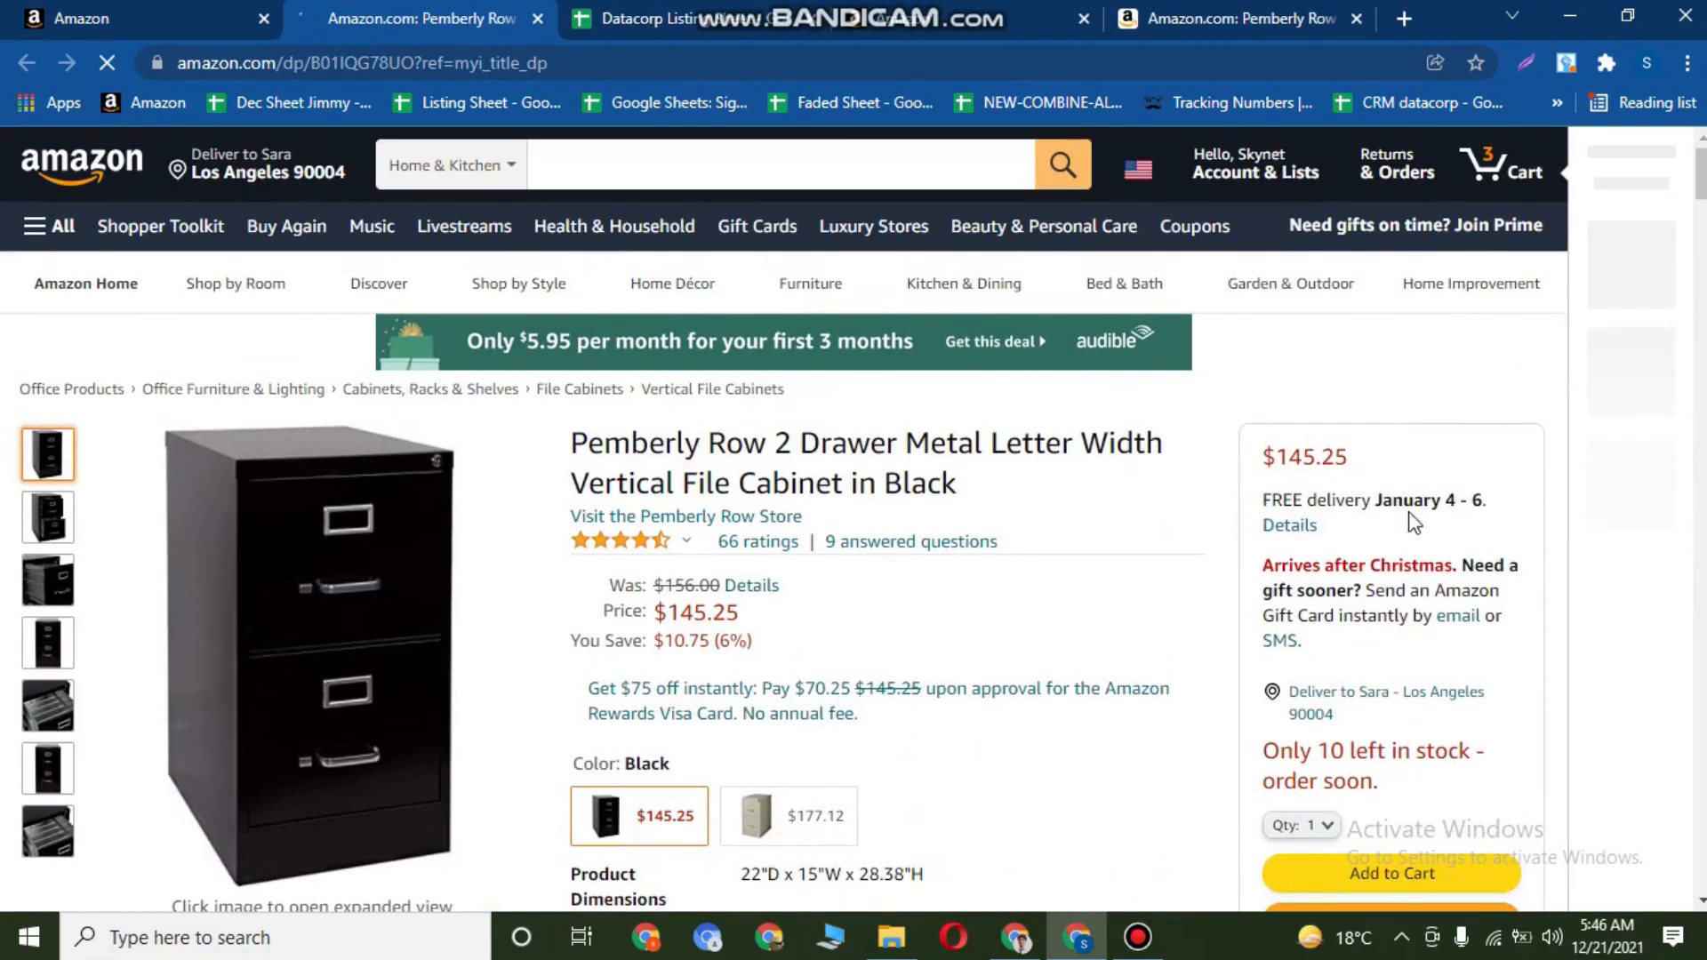
pyautogui.scroll(-2, 1264, 407)
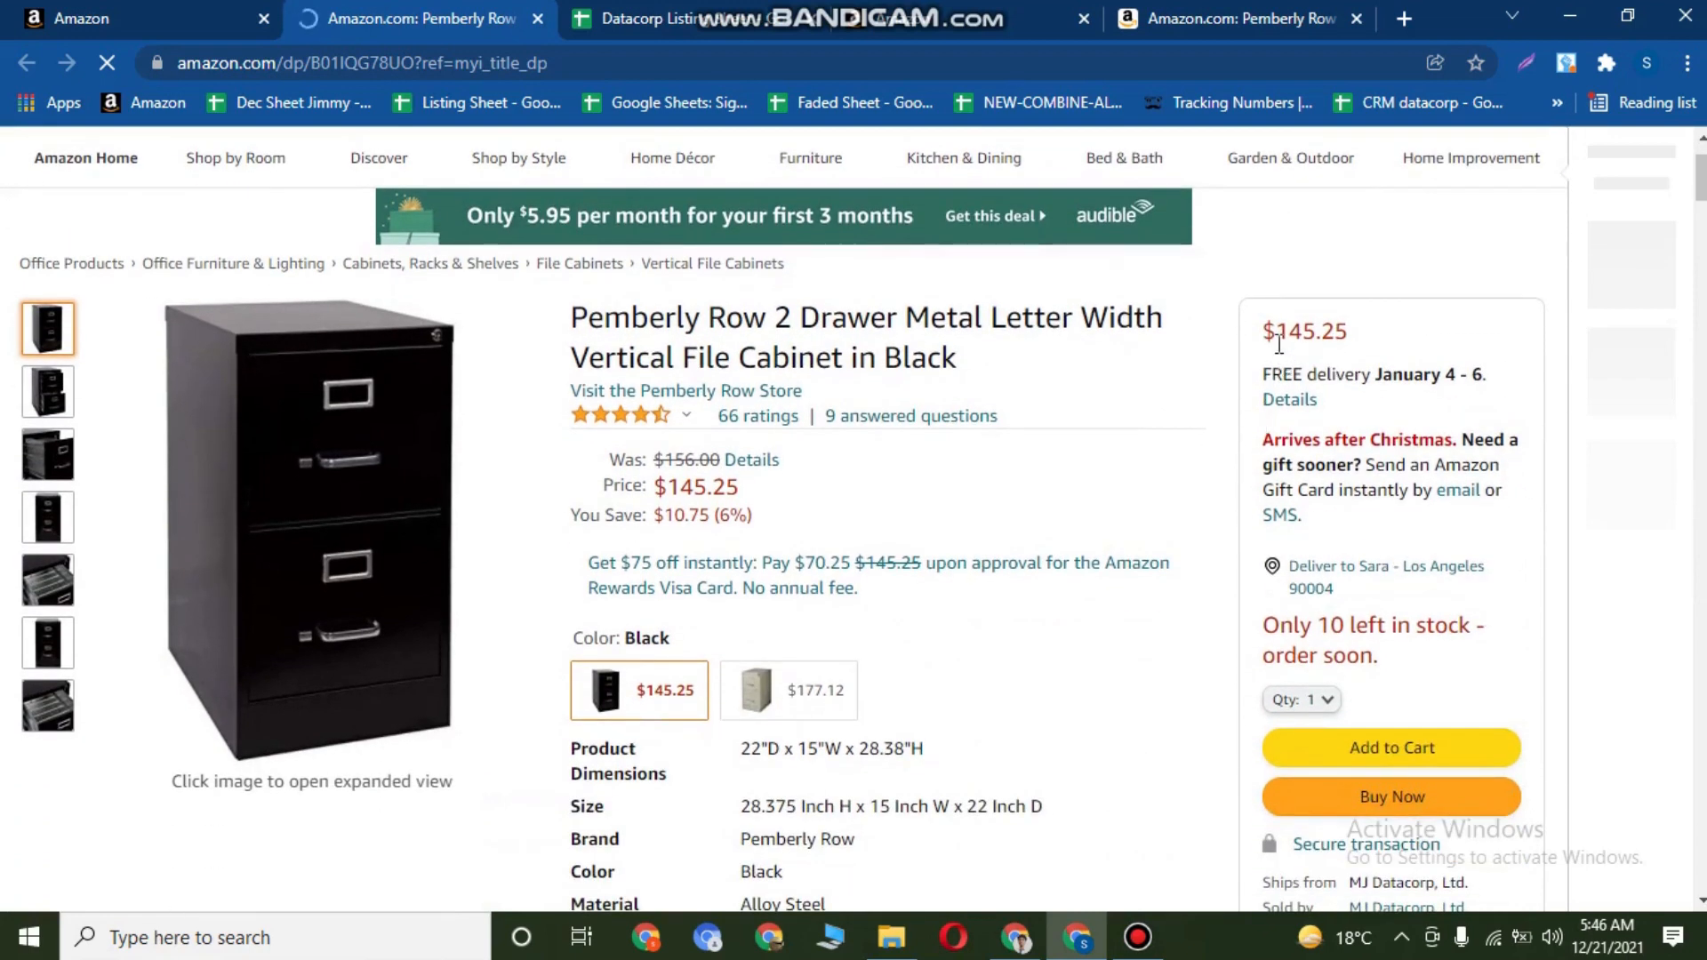
pyautogui.scroll(-3, 1409, 566)
pyautogui.moveTo(1342, 658); pyautogui.dragTo(1444, 665)
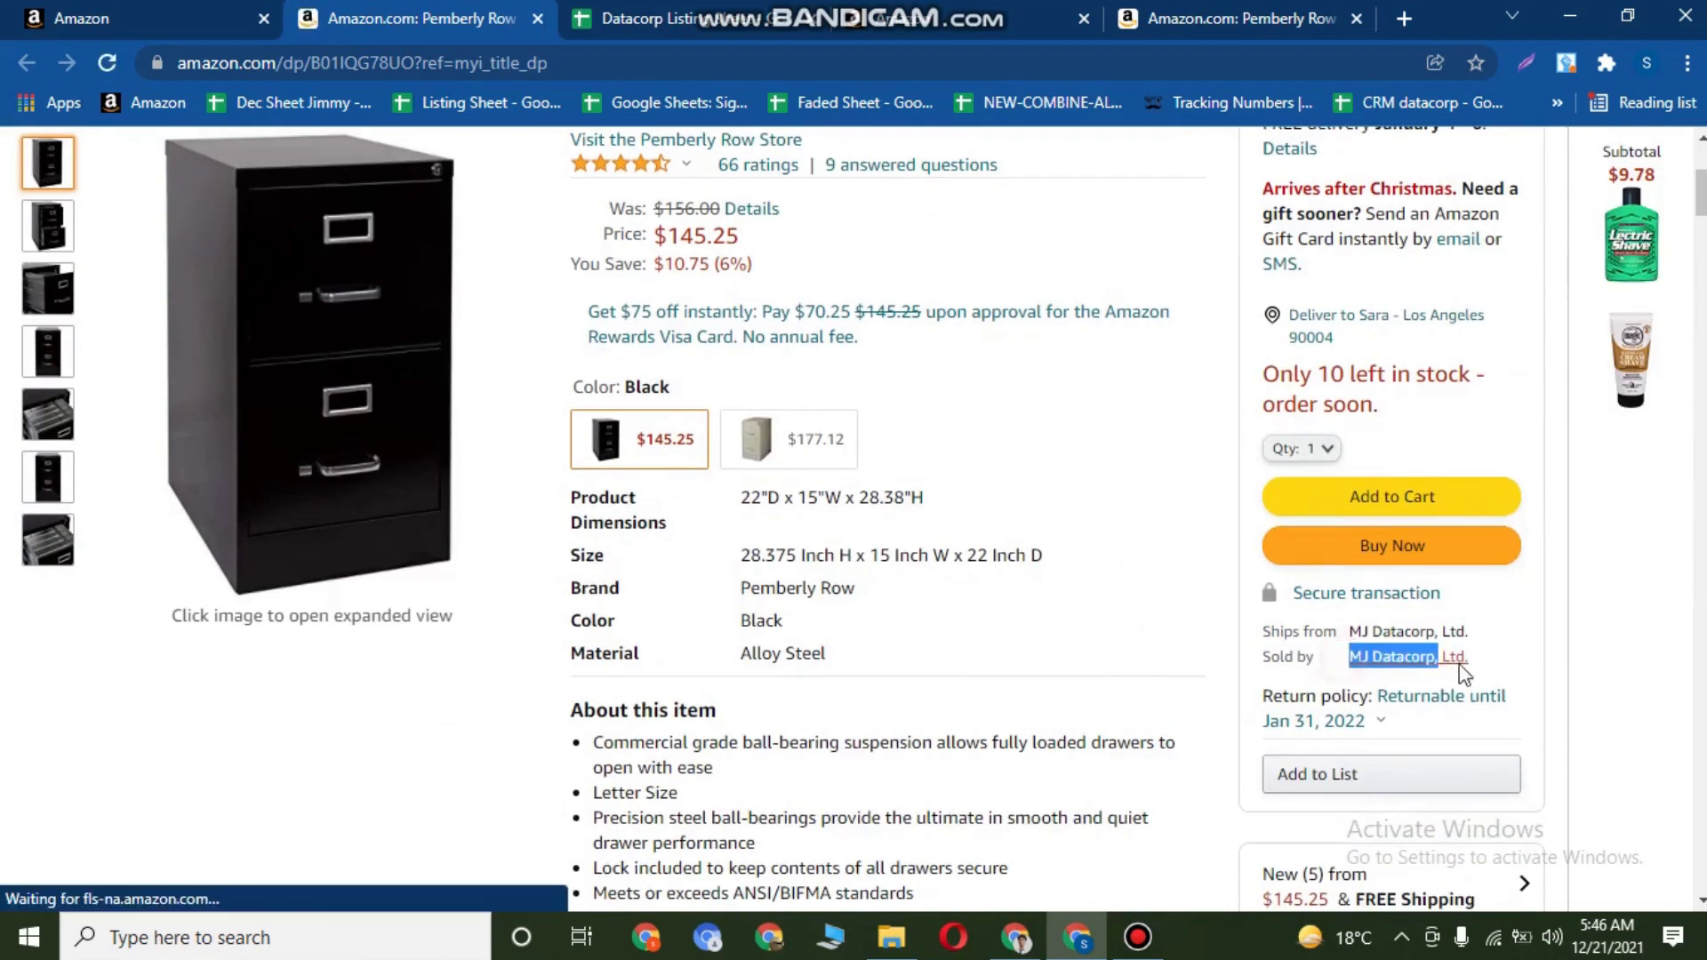
pyautogui.scroll(5, 1091, 637)
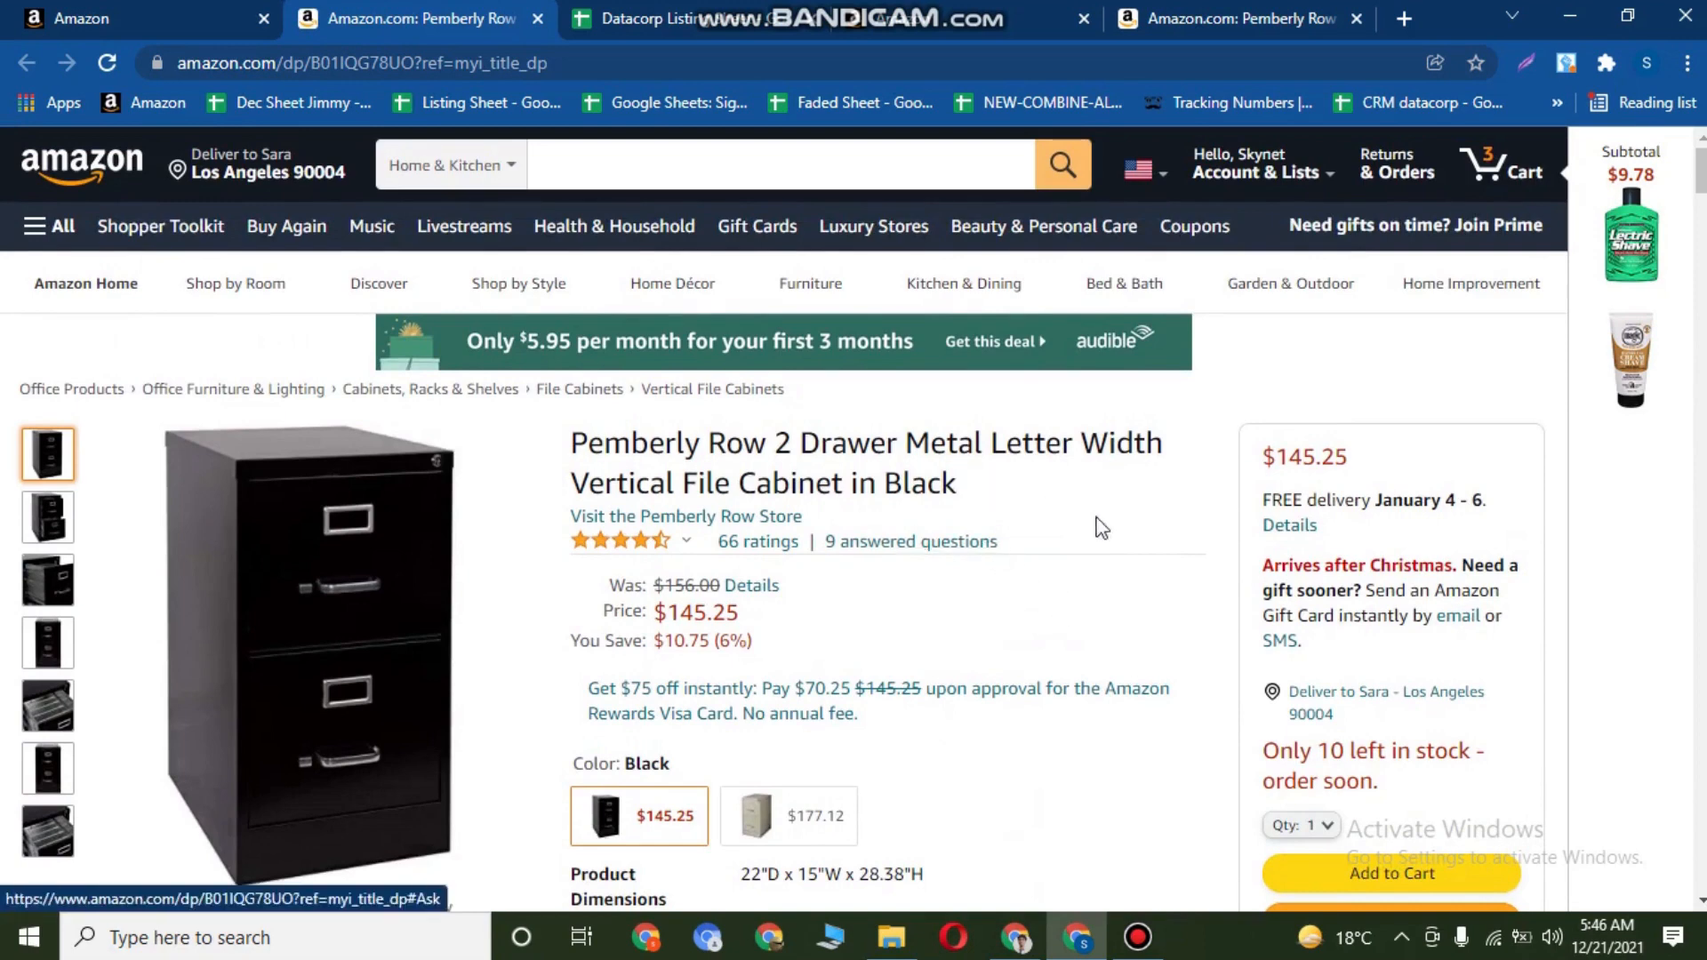
pyautogui.scroll(-2, 1155, 511)
pyautogui.scroll(2, 1209, 453)
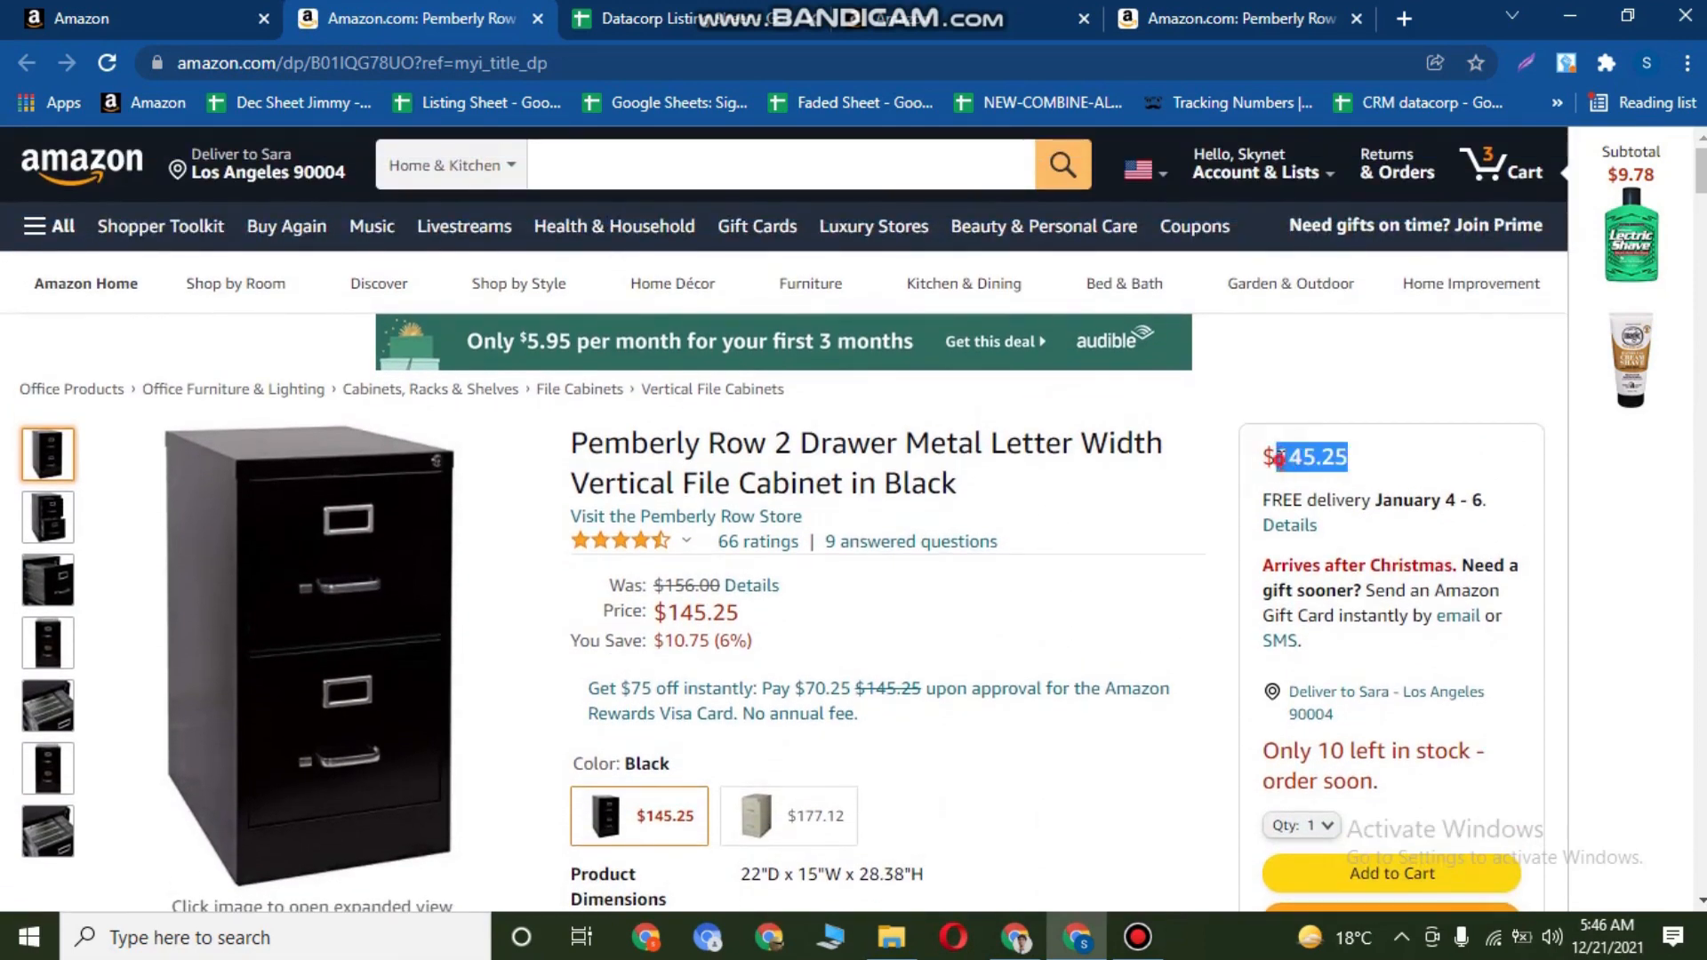
pyautogui.scroll(-4, 1280, 458)
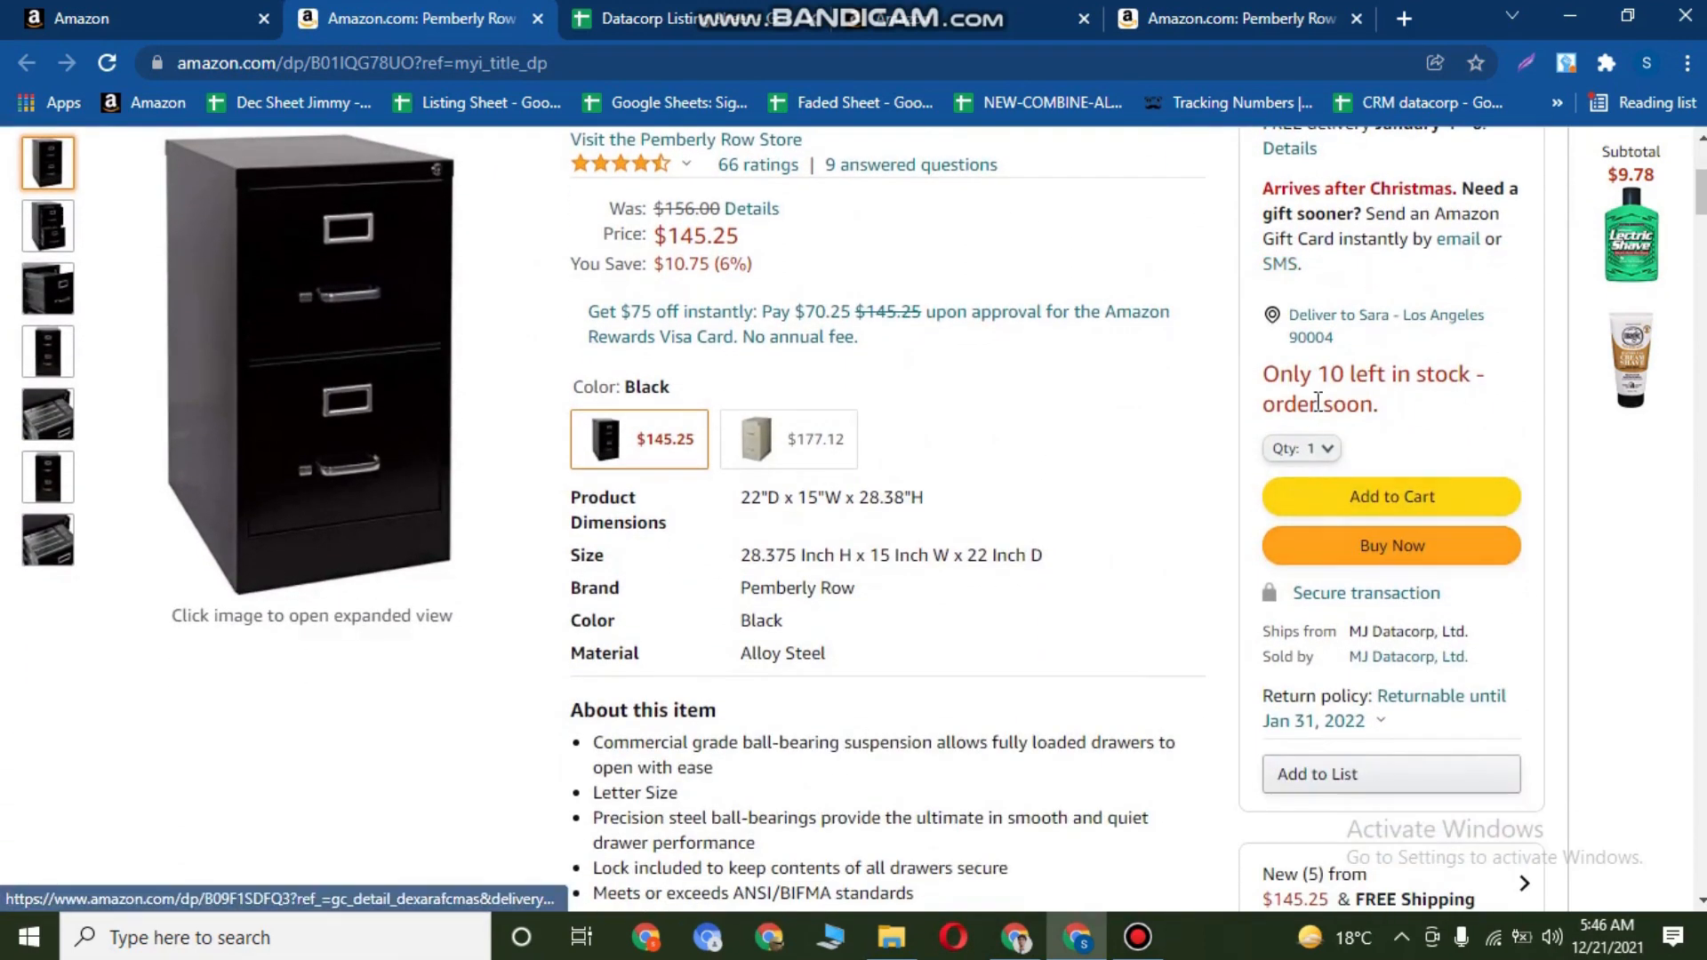
pyautogui.moveTo(1300, 404); pyautogui.dragTo(1341, 385)
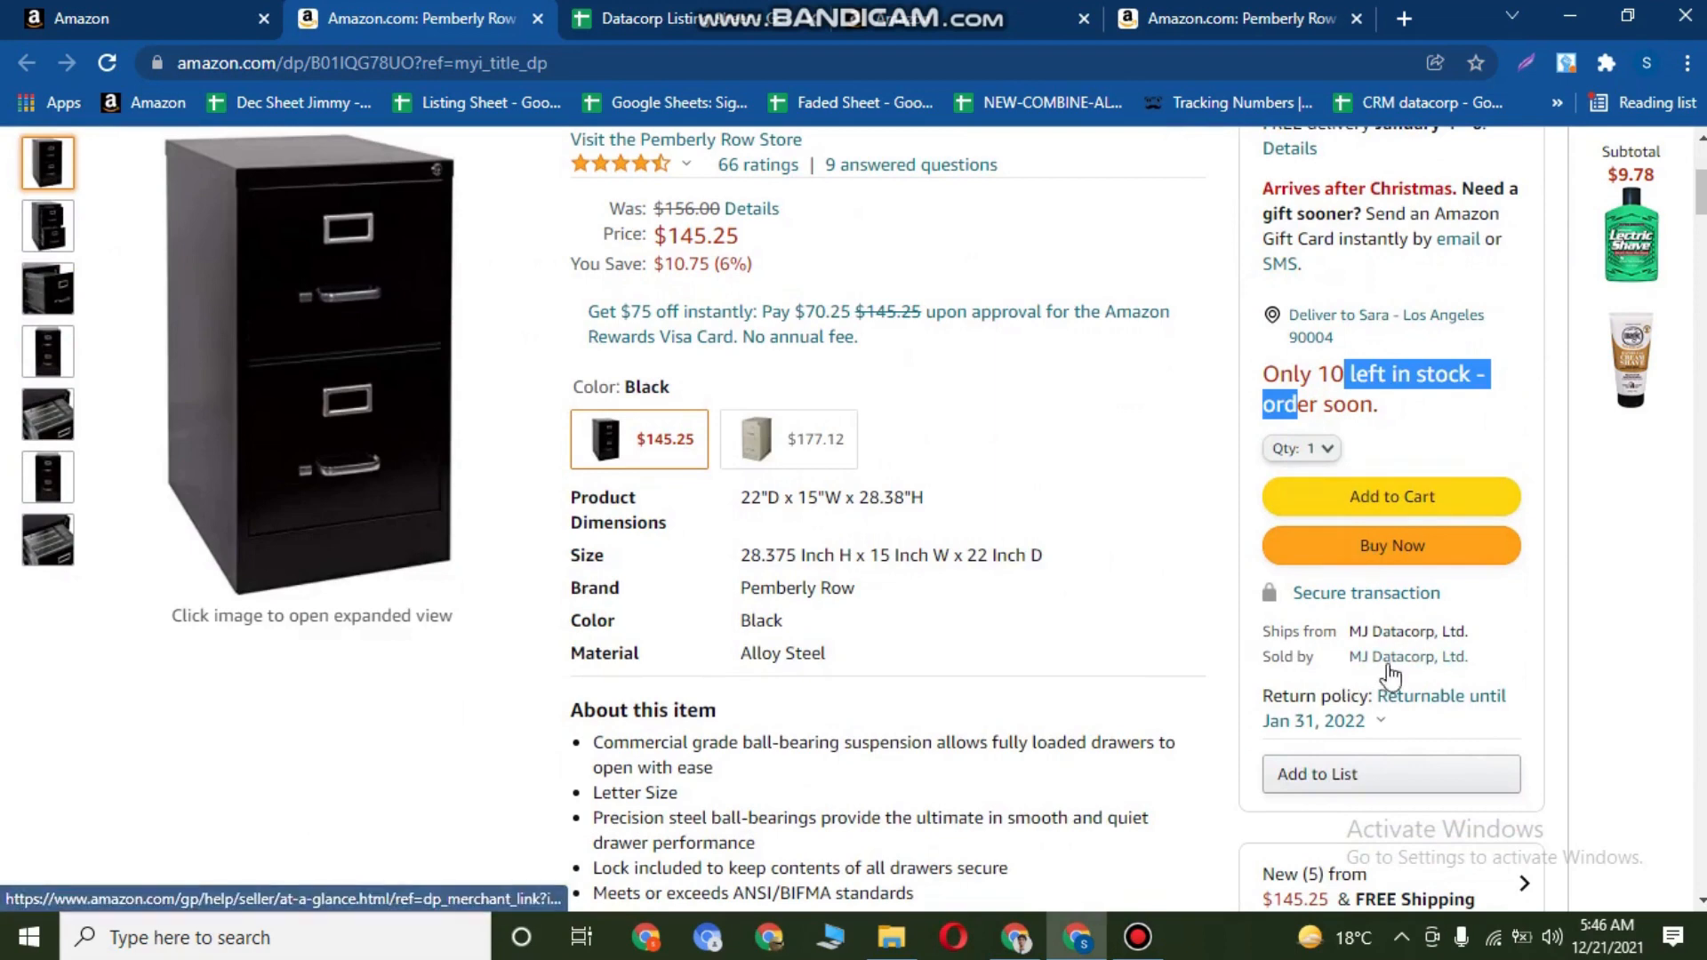
pyautogui.scroll(-2, 1060, 595)
pyautogui.scroll(5, 1060, 596)
# Compare the store name of the Seller Central account with the seller on the product page.
pyautogui.click(153, 11)
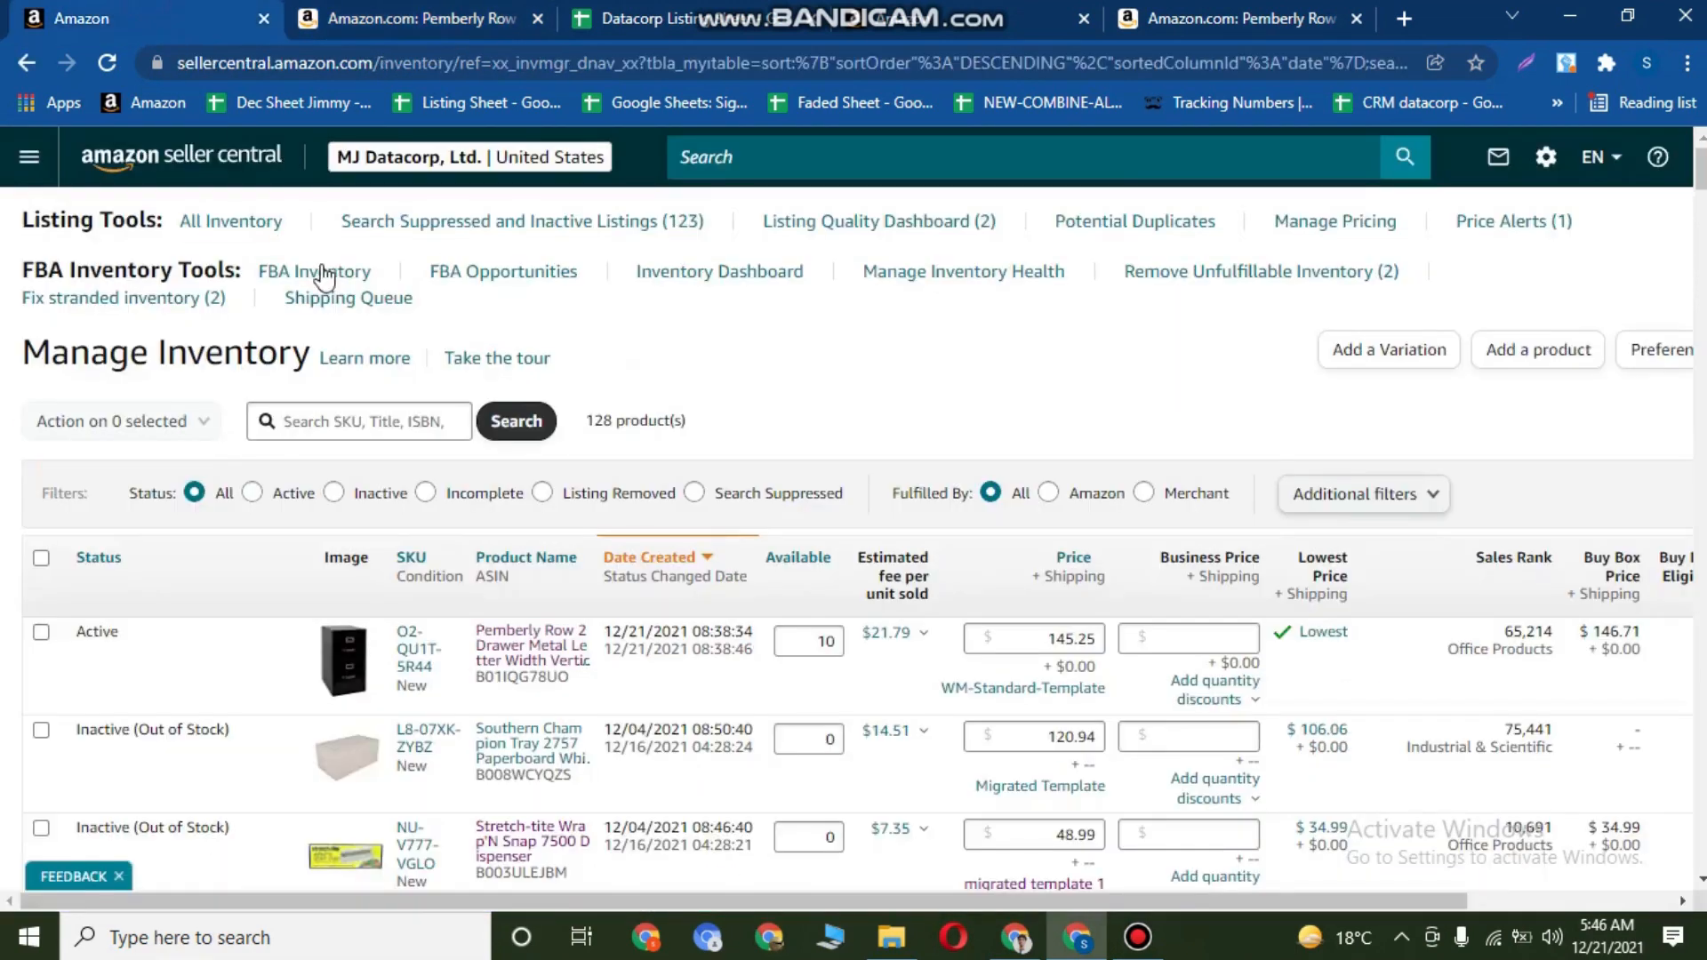
pyautogui.click(374, 160)
pyautogui.click(343, 19)
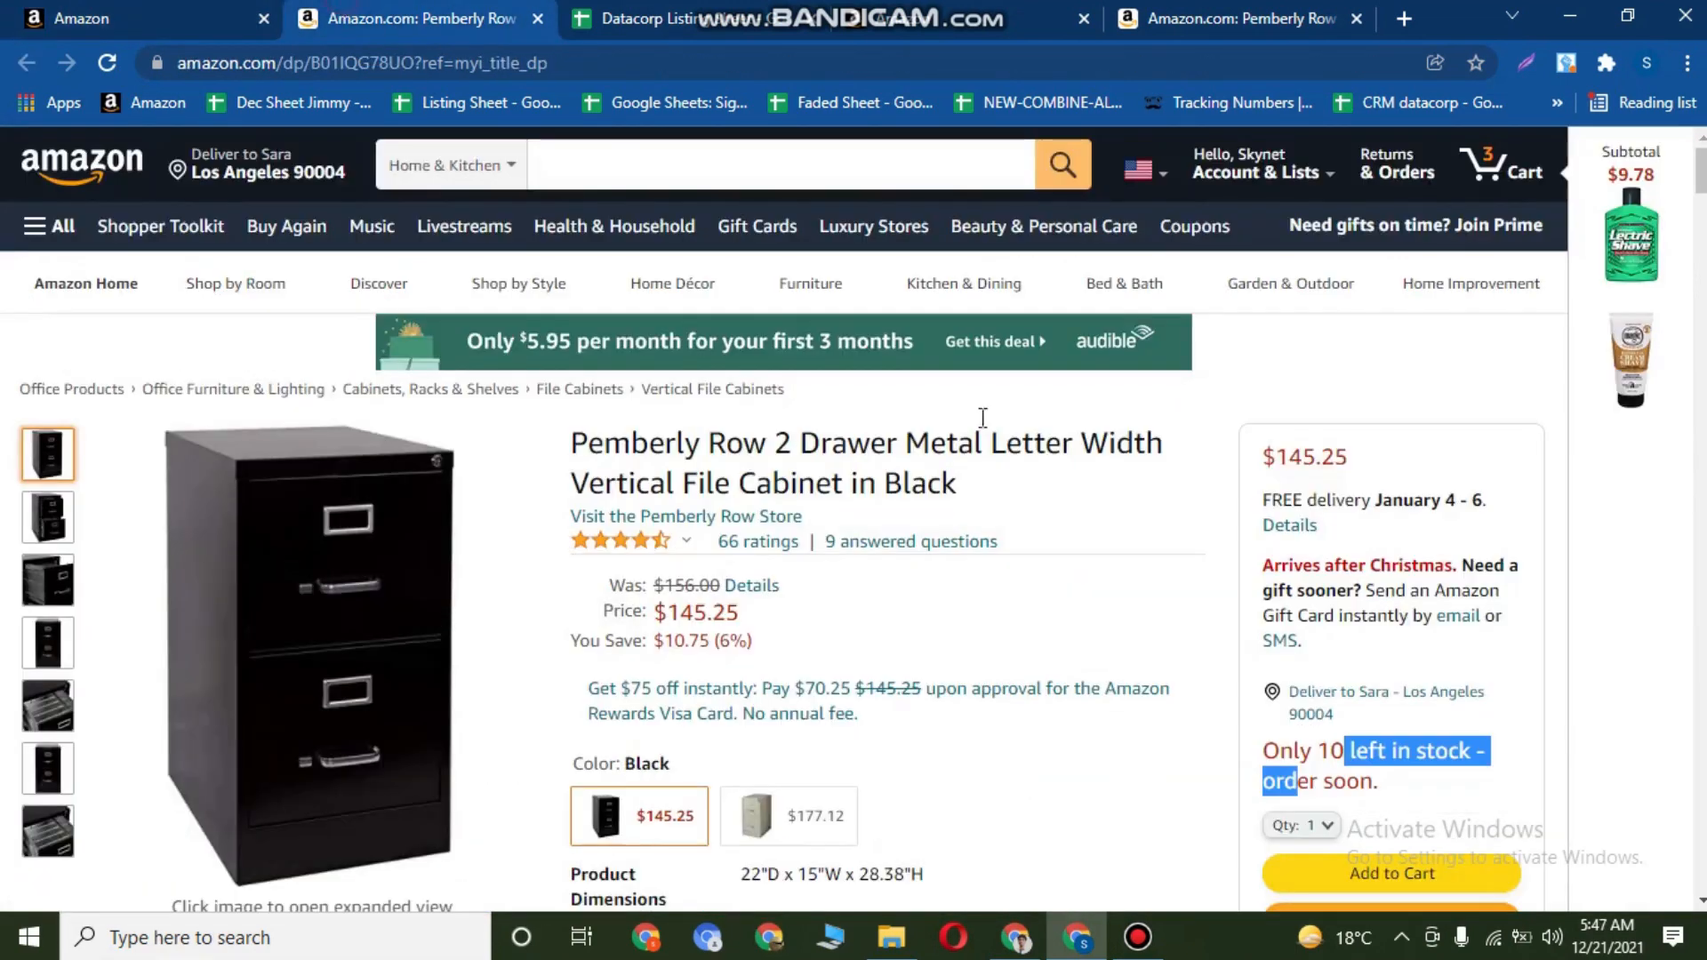
# Review the file cabinet's product details and purchase options on its Amazon page once more.
pyautogui.scroll(-2, 1406, 664)
pyautogui.scroll(-2, 1398, 711)
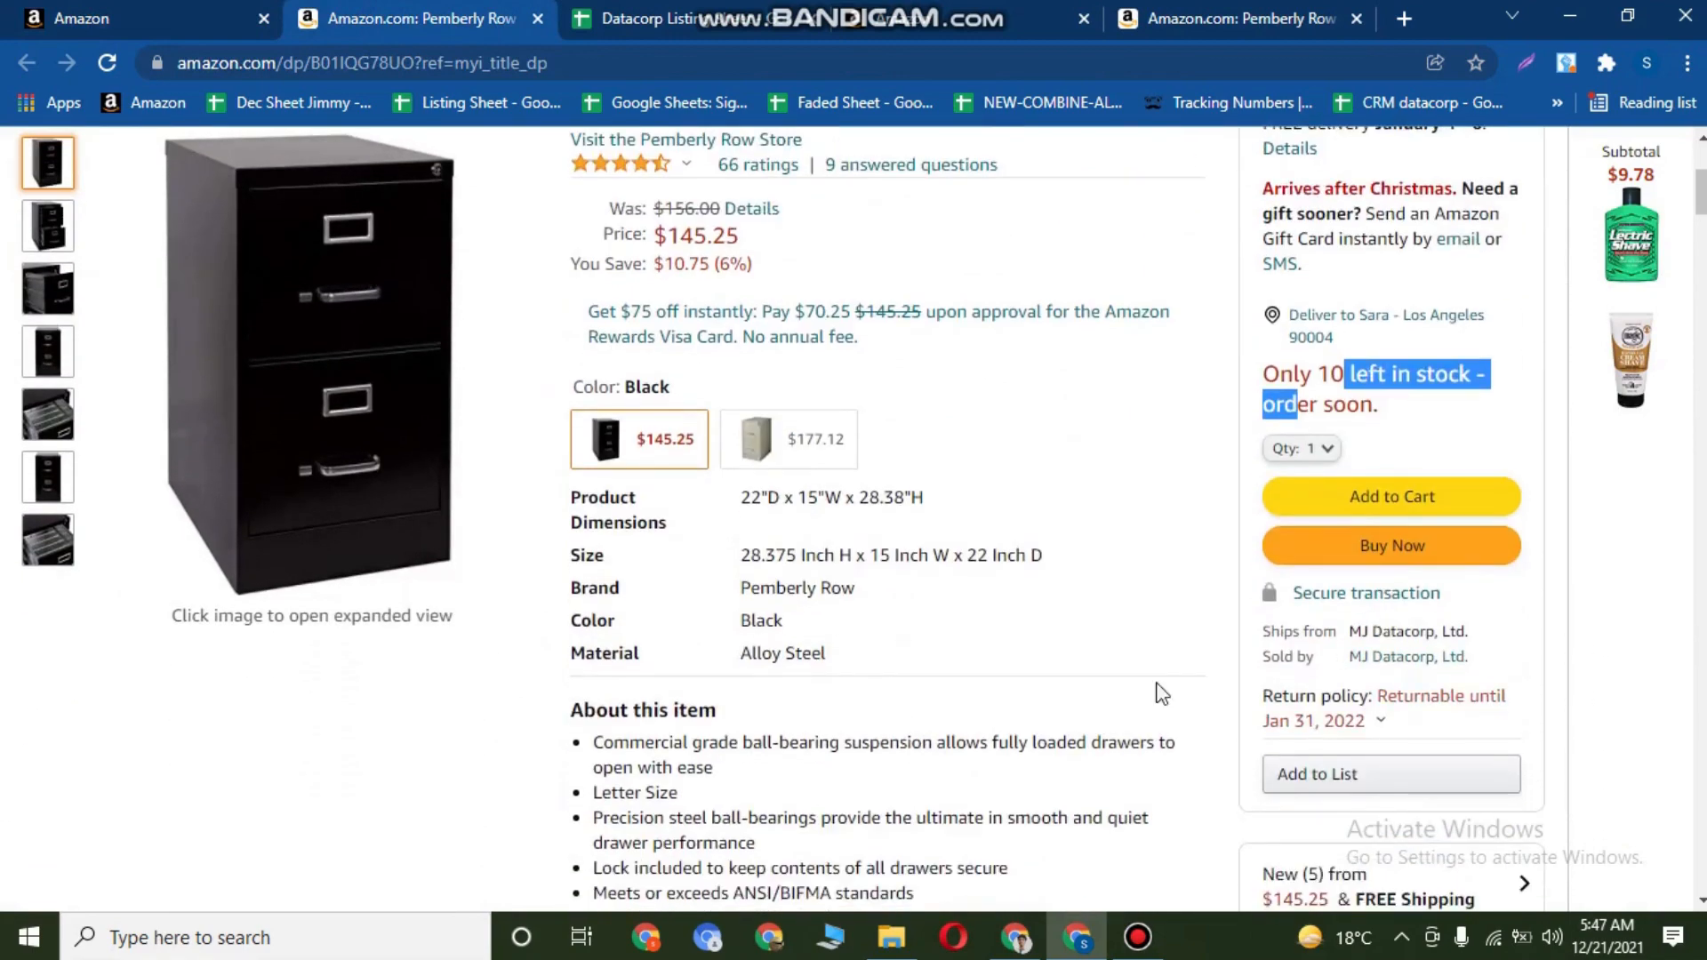
pyautogui.scroll(3, 1159, 690)
pyautogui.scroll(-3, 1244, 480)
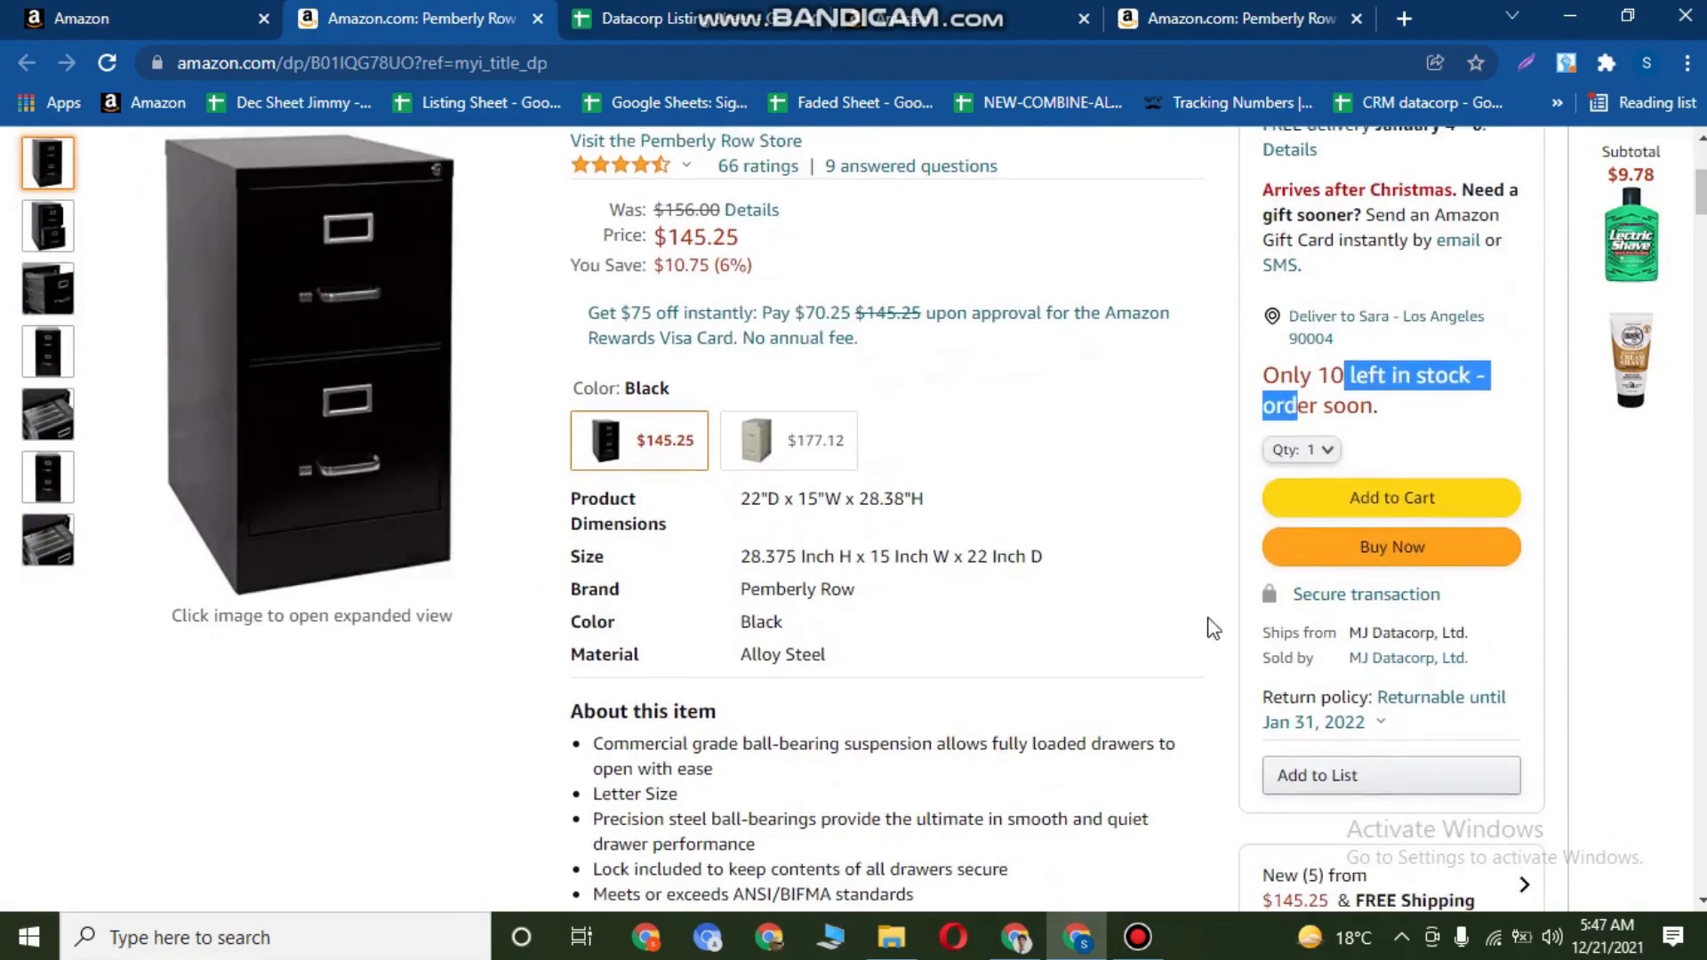
pyautogui.scroll(5, 1208, 622)
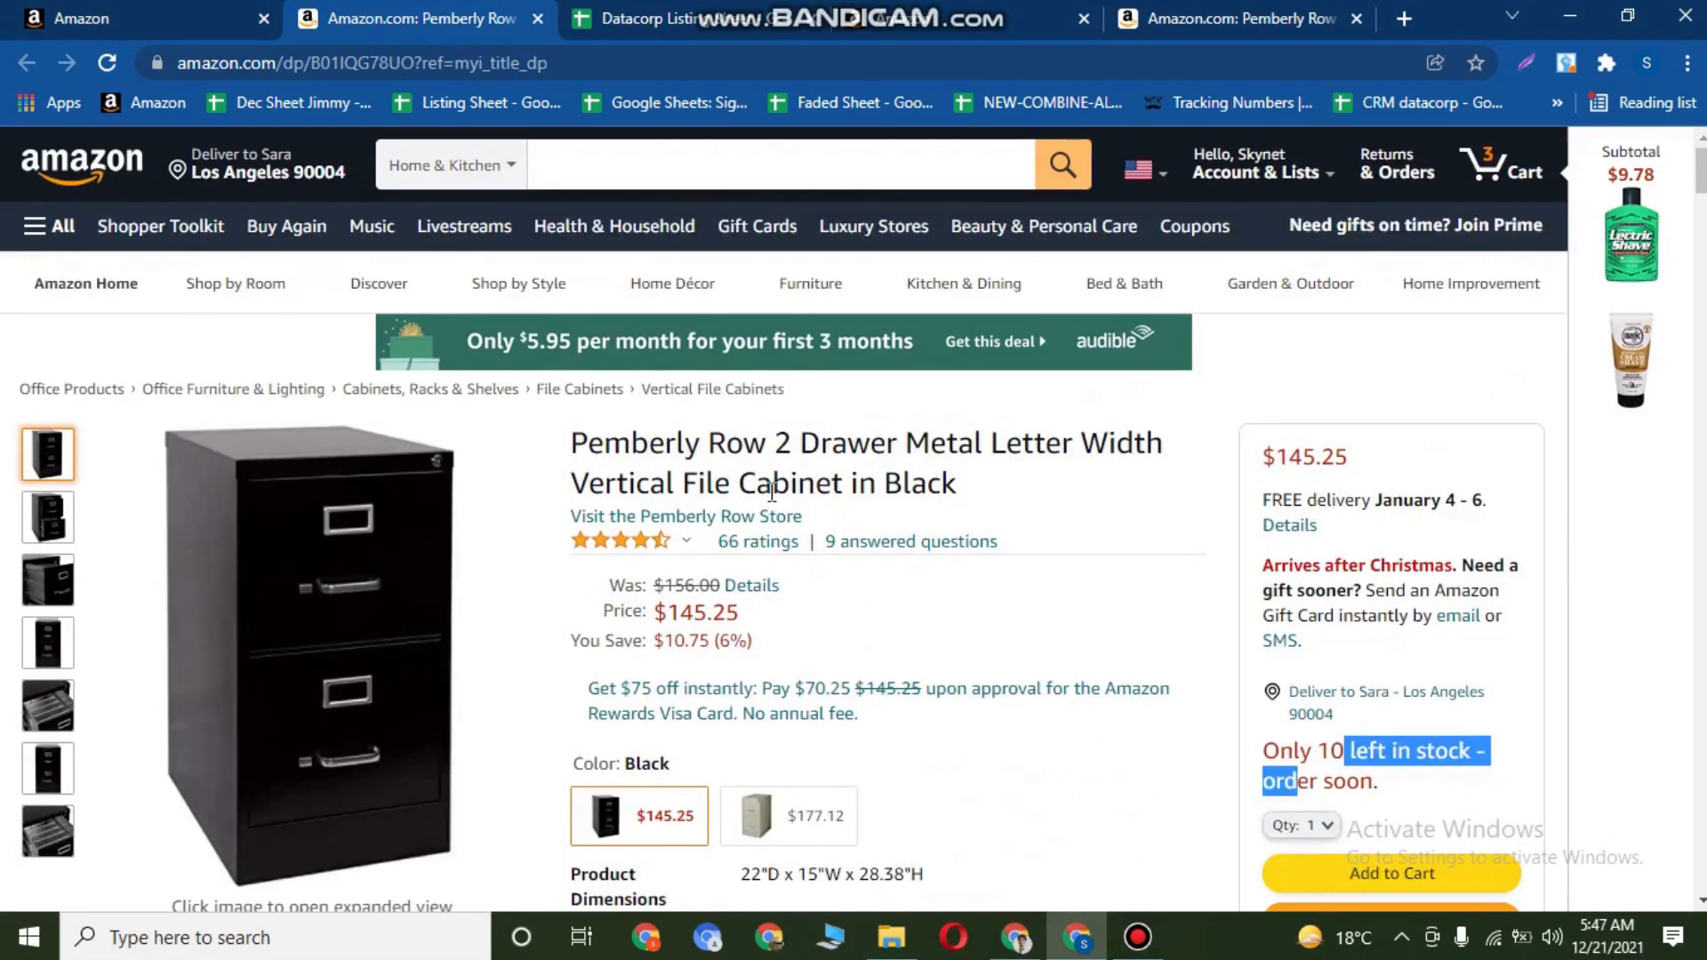
# Return to the Manage Inventory list and examine the file cabinet's row across all columns, including price, sales rank and Buy Box eligibility.
pyautogui.click(138, 11)
pyautogui.click(372, 13)
pyautogui.click(82, 11)
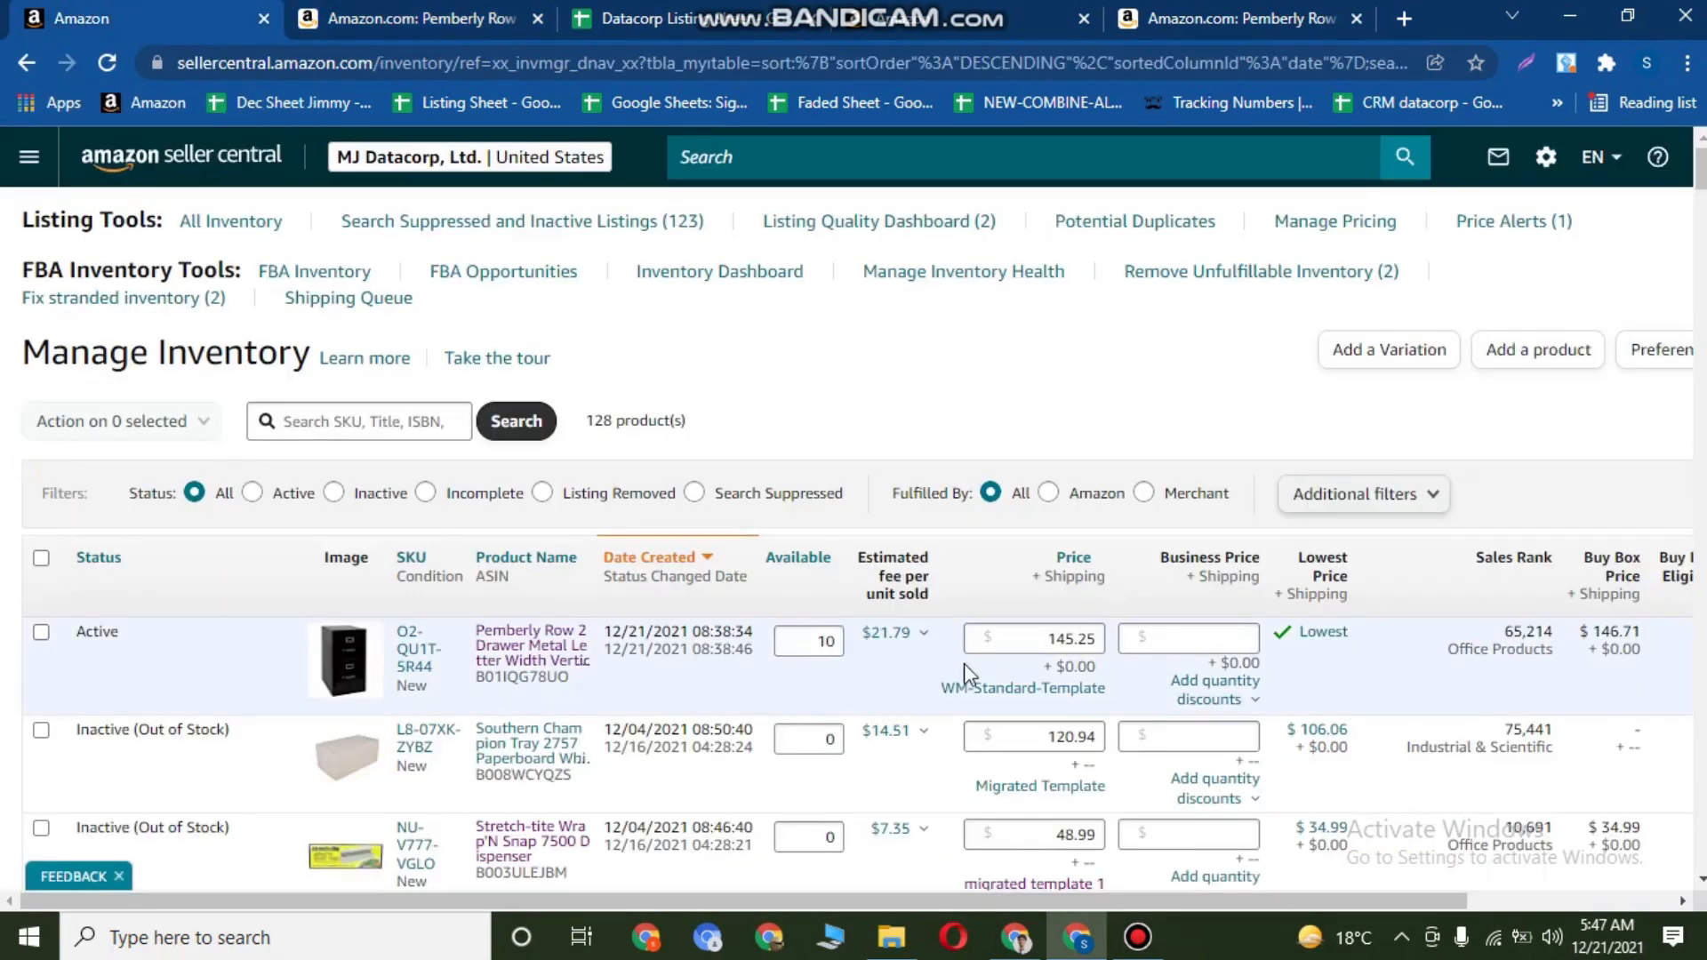
pyautogui.moveTo(1042, 907); pyautogui.dragTo(1093, 899)
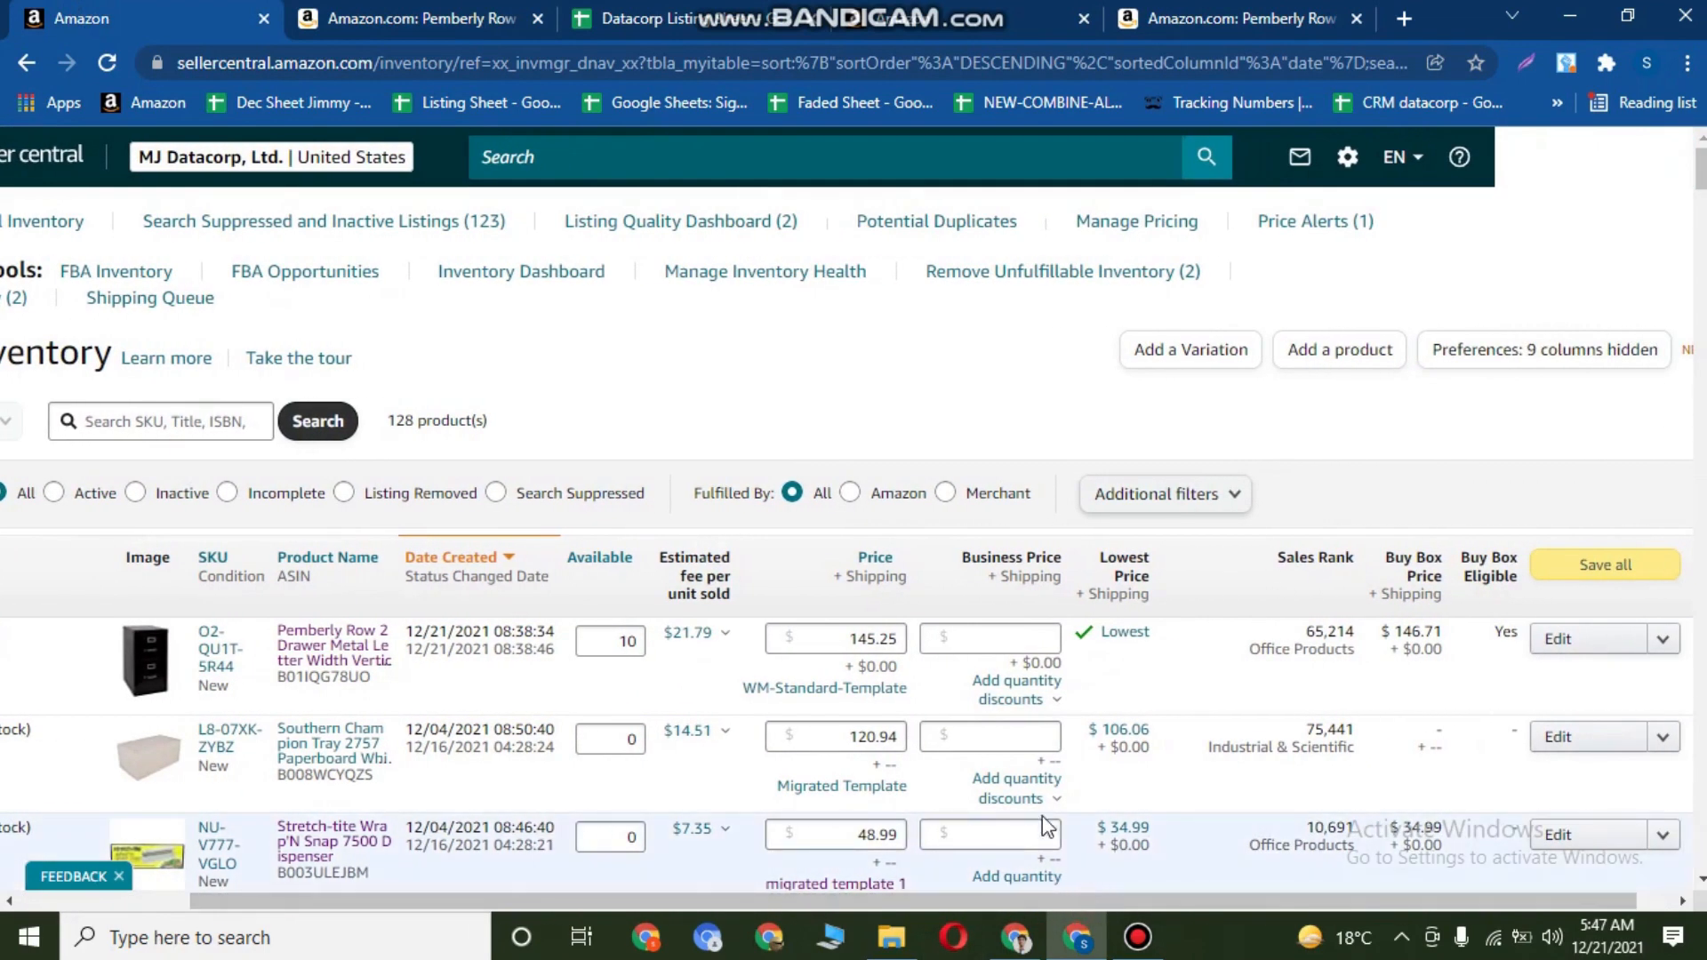
pyautogui.moveTo(1171, 898); pyautogui.dragTo(1235, 905)
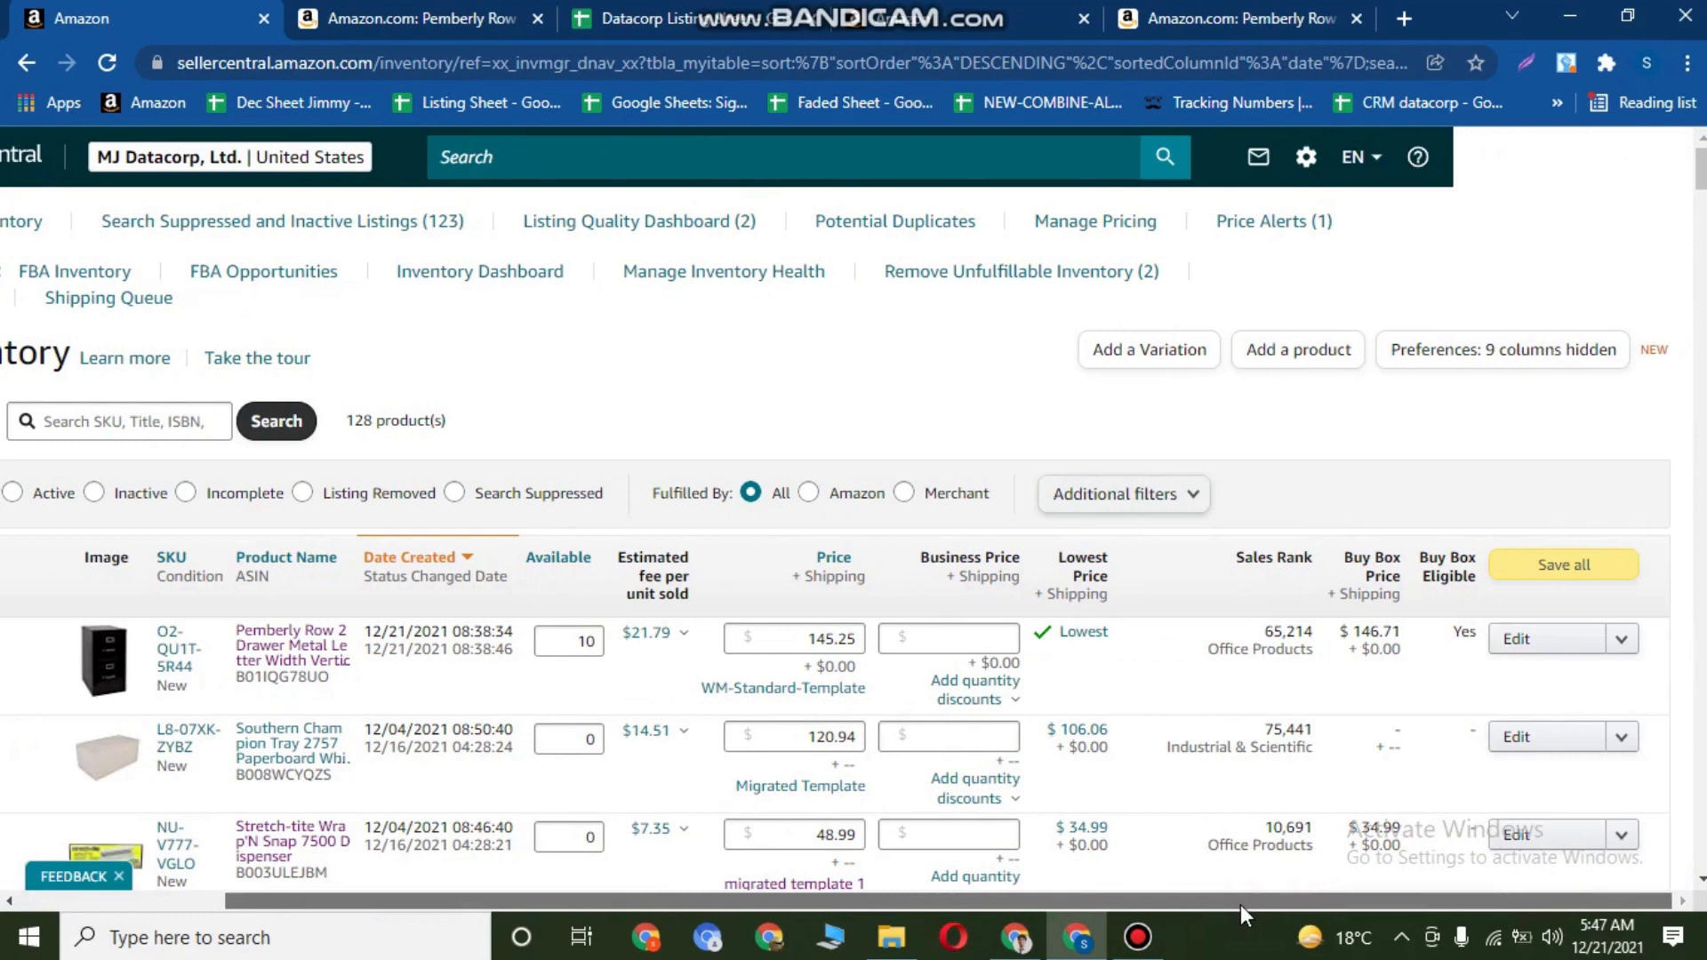
pyautogui.moveTo(1240, 904); pyautogui.dragTo(1035, 903)
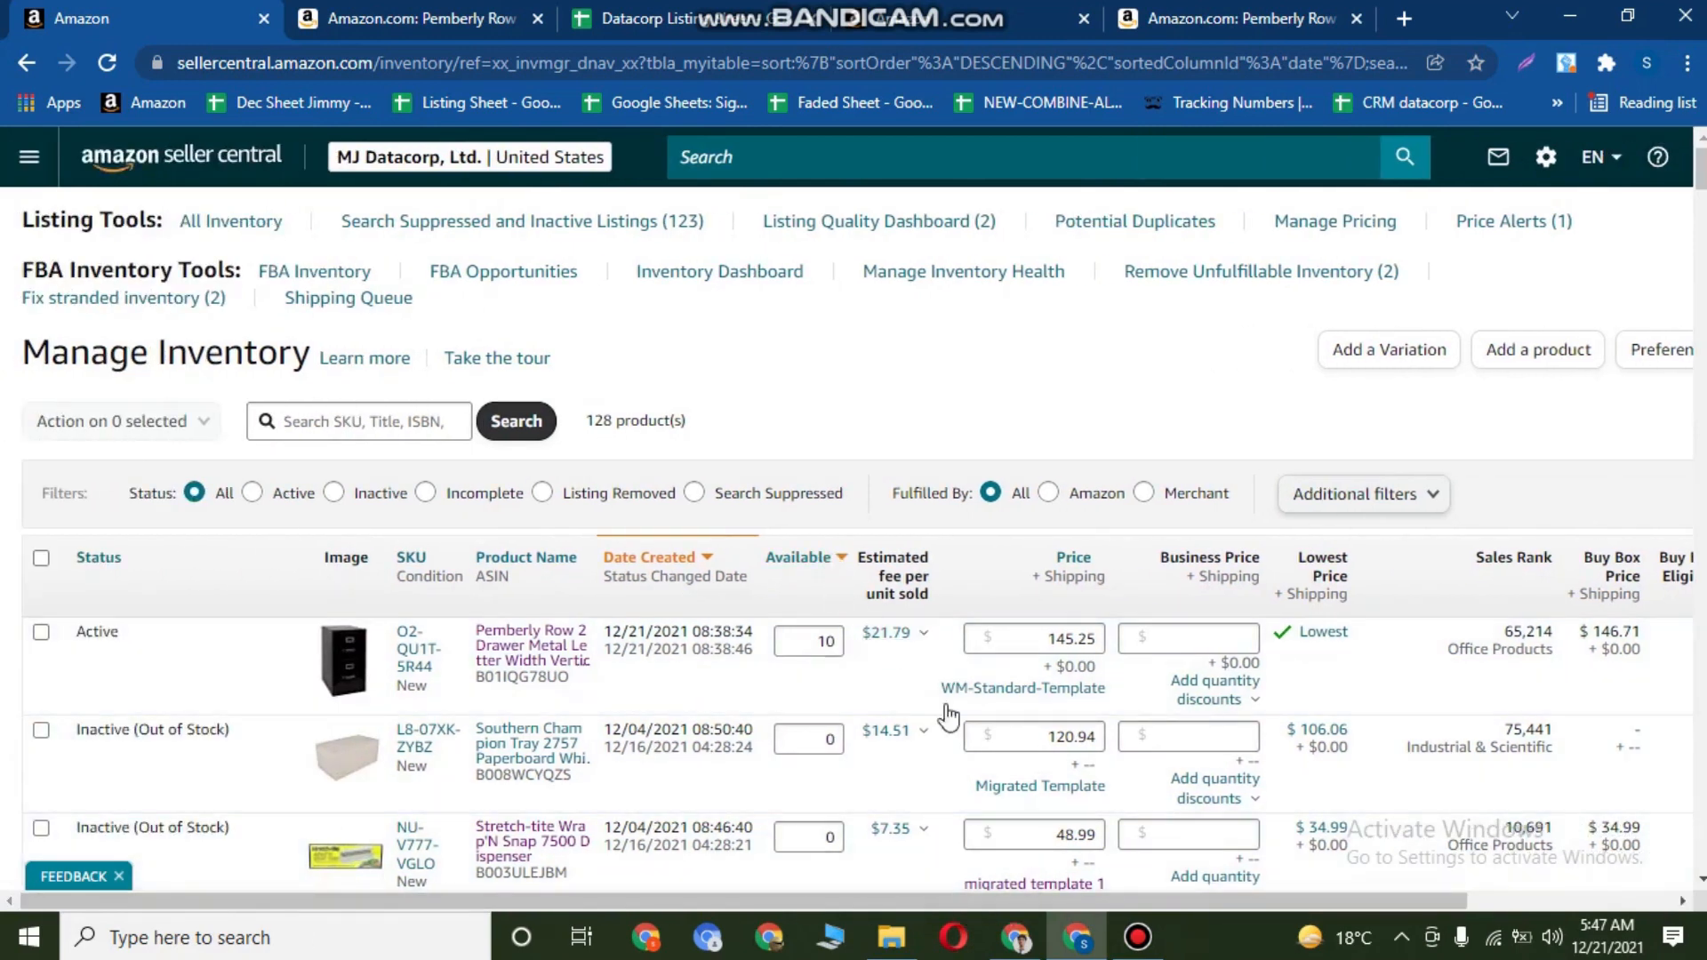
pyautogui.click(1134, 937)
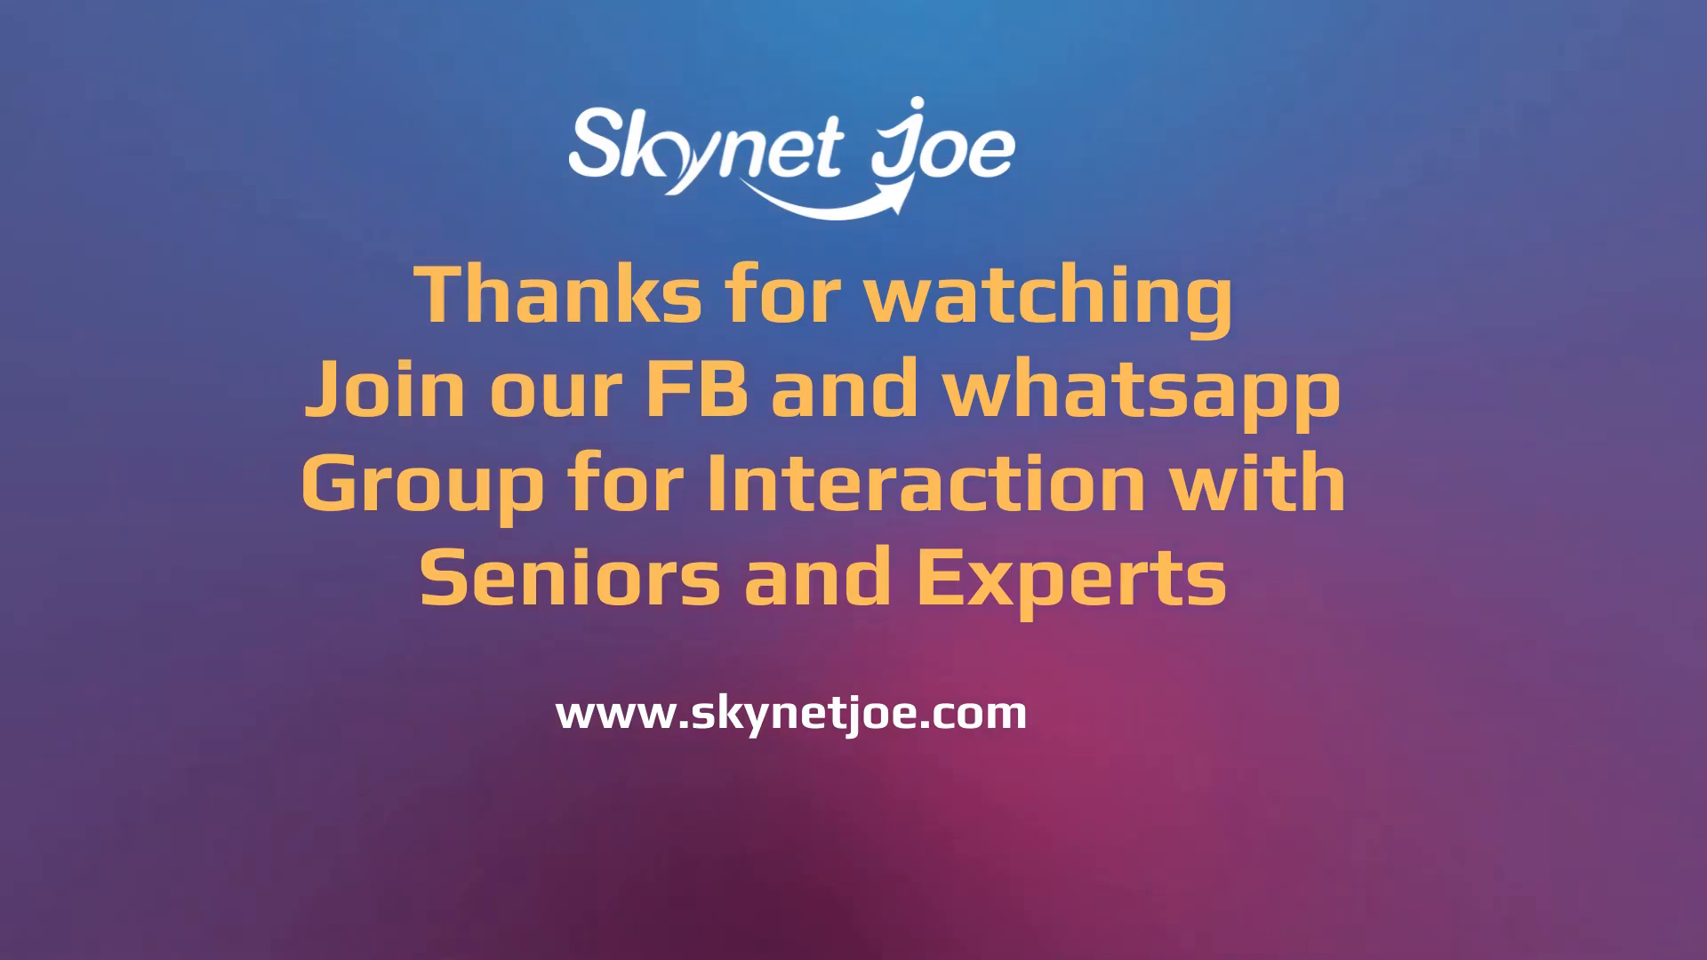